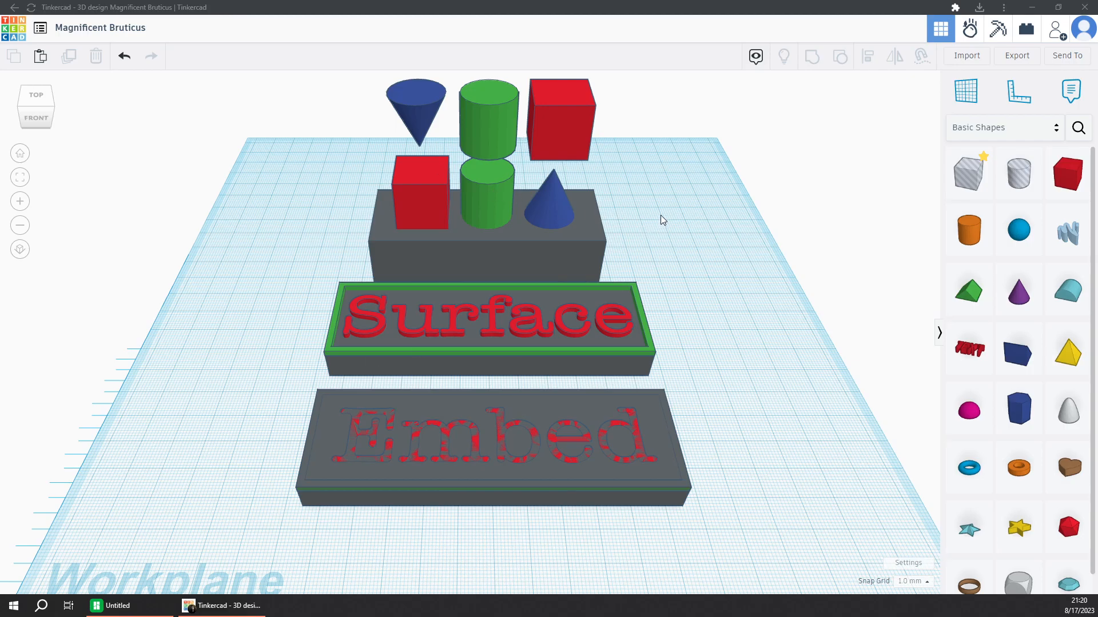
# Hide the Surface and Embed text plates, leaving only the stacked shapes on the dark base.
pyautogui.moveTo(740, 548); pyautogui.dragTo(541, 364)
pyautogui.press('Delete')
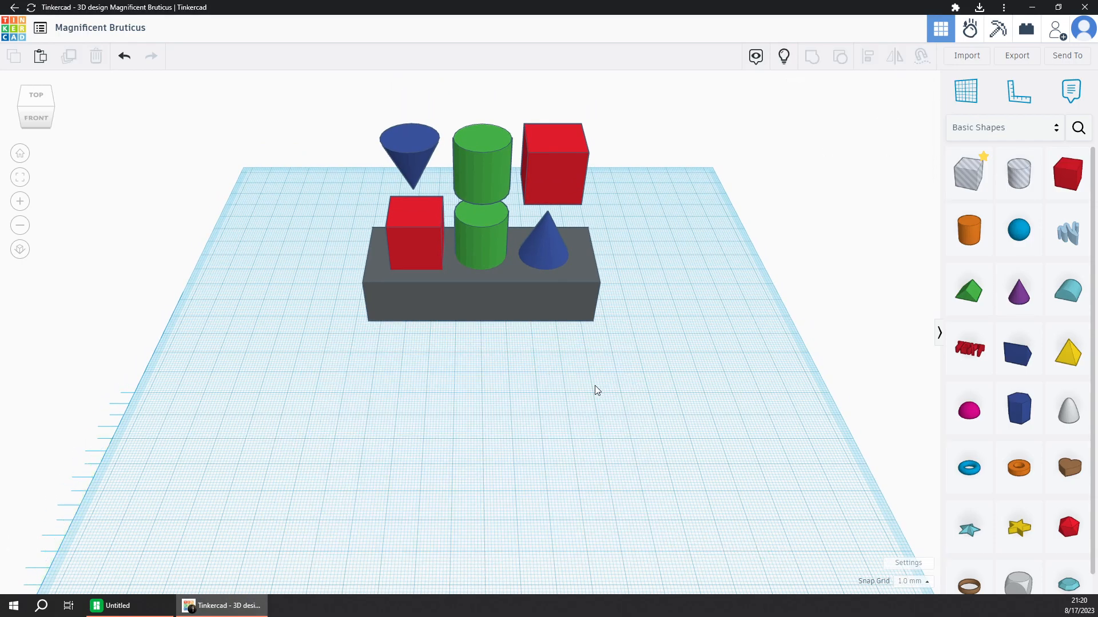
# Examine the red boxes, green cylinders and blue cones on and above the dark base one at a time.
pyautogui.scroll(6, 414, 226)
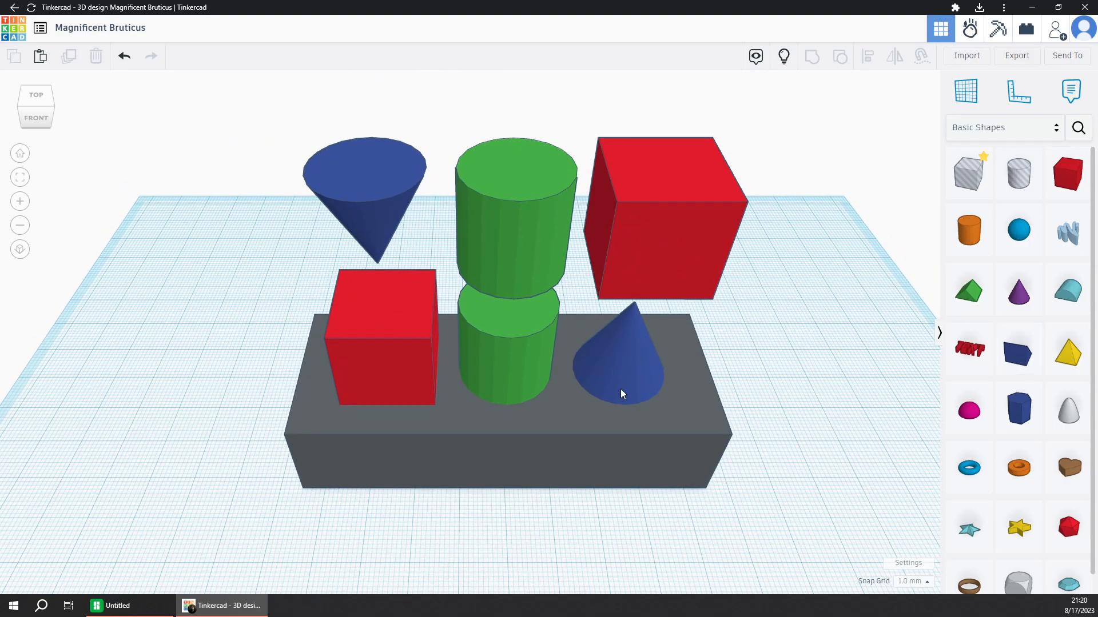
pyautogui.moveTo(829, 415); pyautogui.dragTo(810, 392, button='right')
pyautogui.click(450, 462)
pyautogui.click(400, 352)
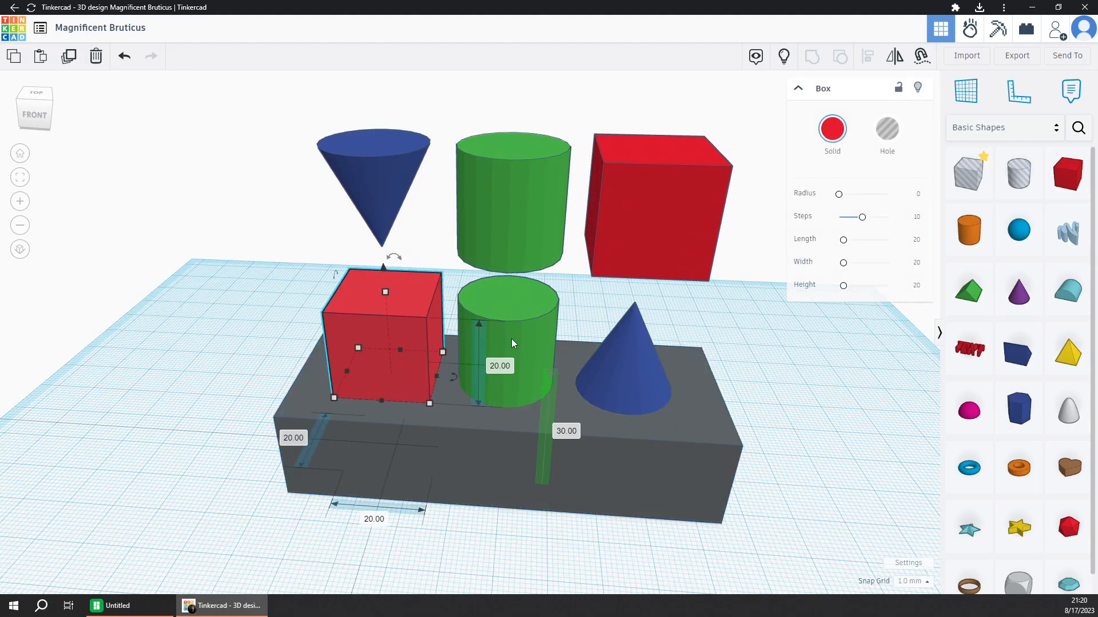
pyautogui.click(537, 342)
pyautogui.click(638, 346)
pyautogui.click(637, 229)
pyautogui.click(513, 210)
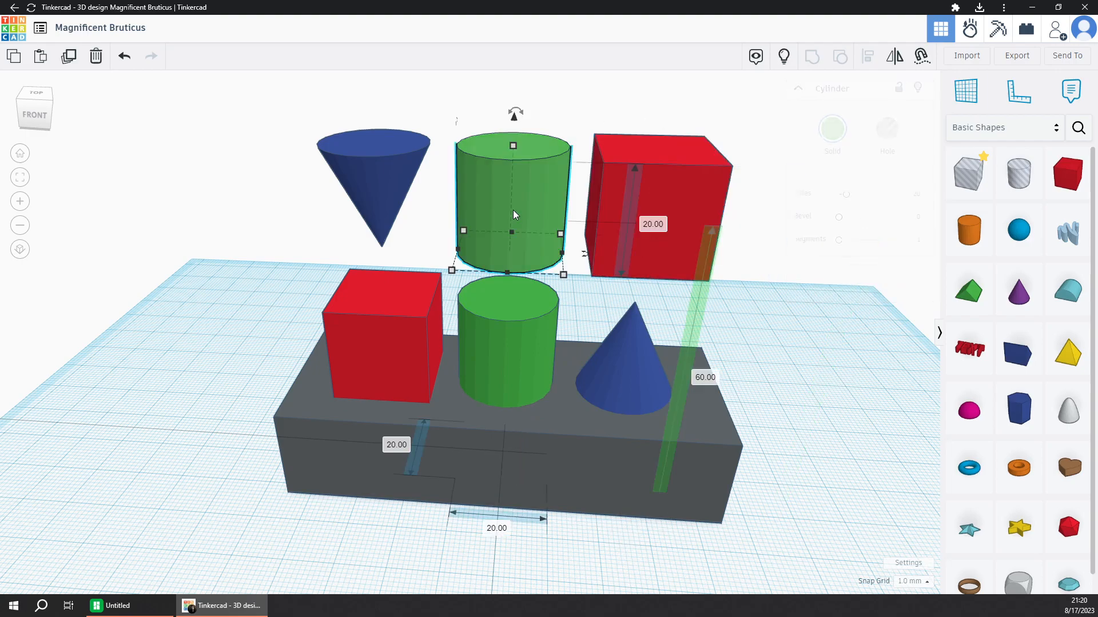
pyautogui.click(378, 210)
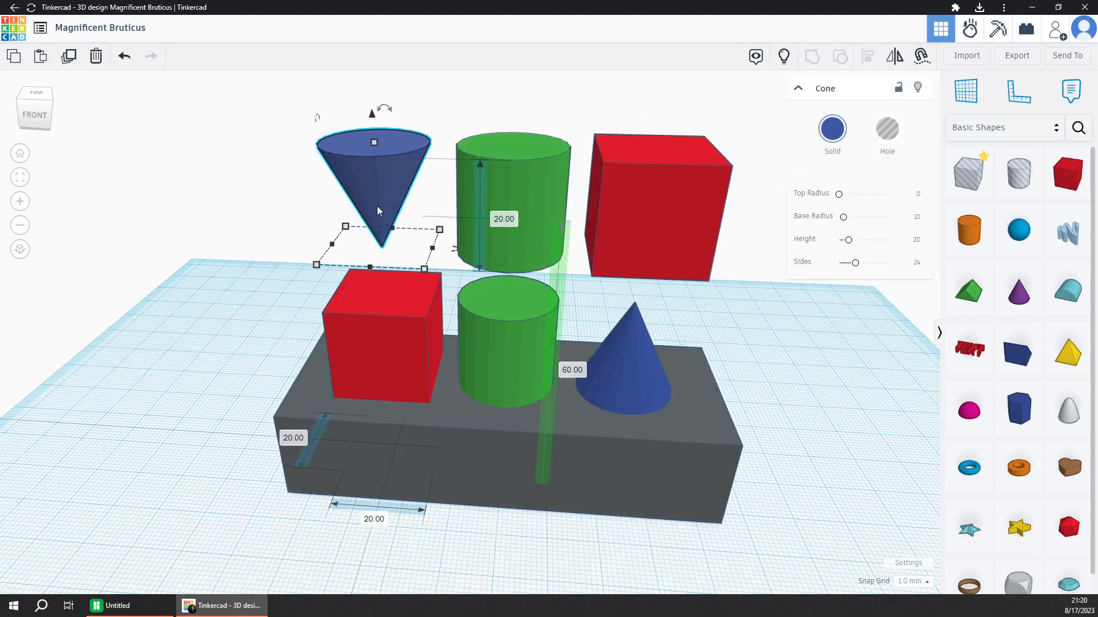
pyautogui.click(289, 300)
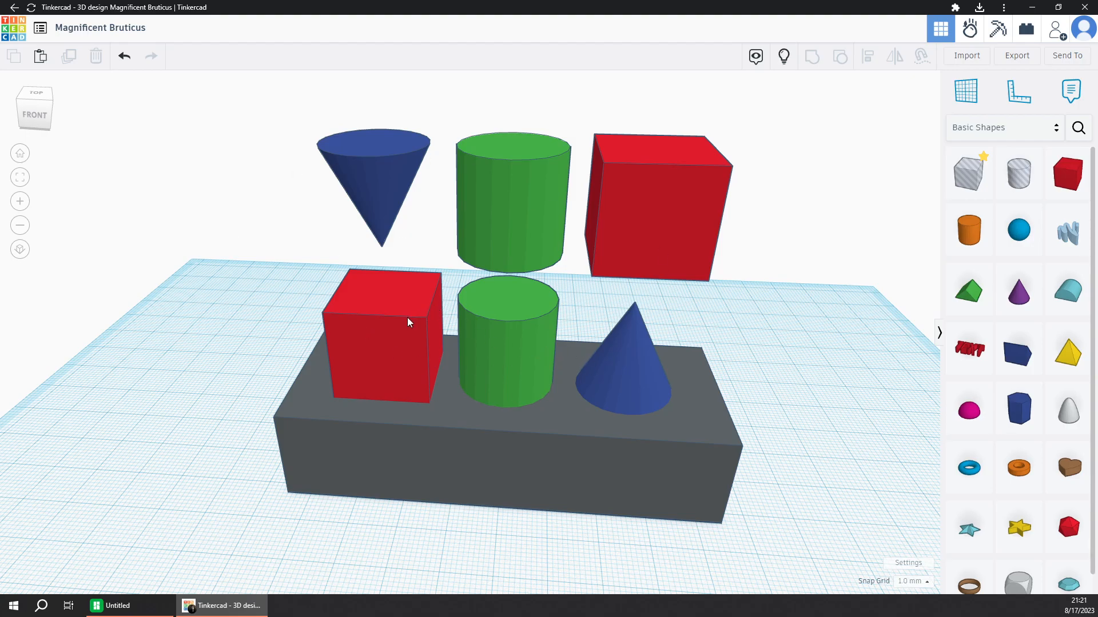
# Export all seven shapes together as an STL named all in the Color Example folder.
pyautogui.moveTo(233, 127); pyautogui.dragTo(838, 584)
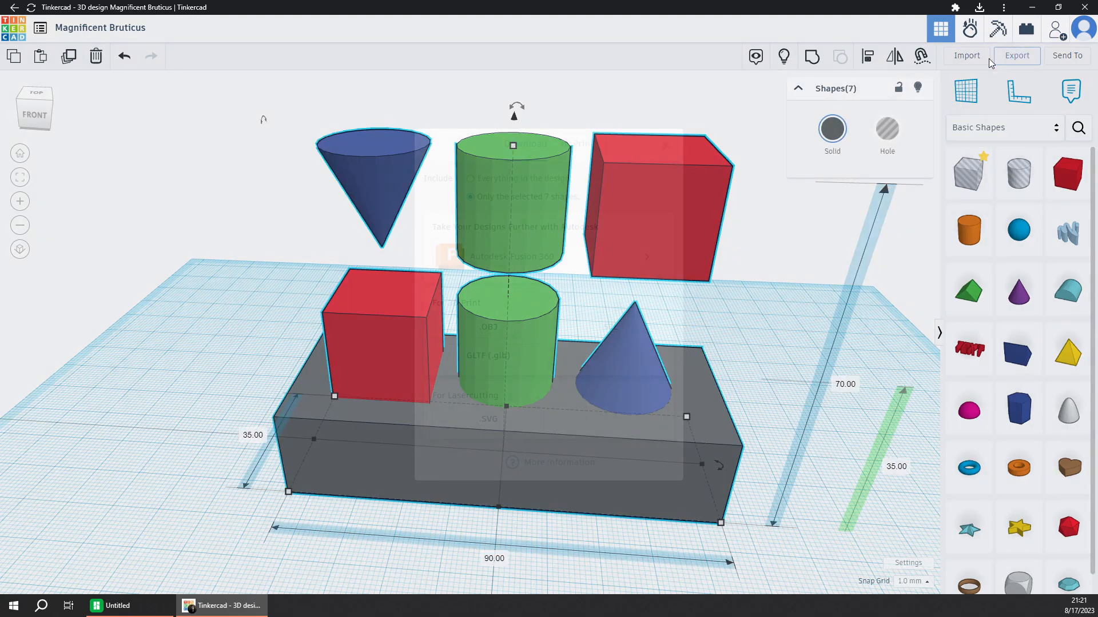
pyautogui.click(996, 57)
pyautogui.click(588, 335)
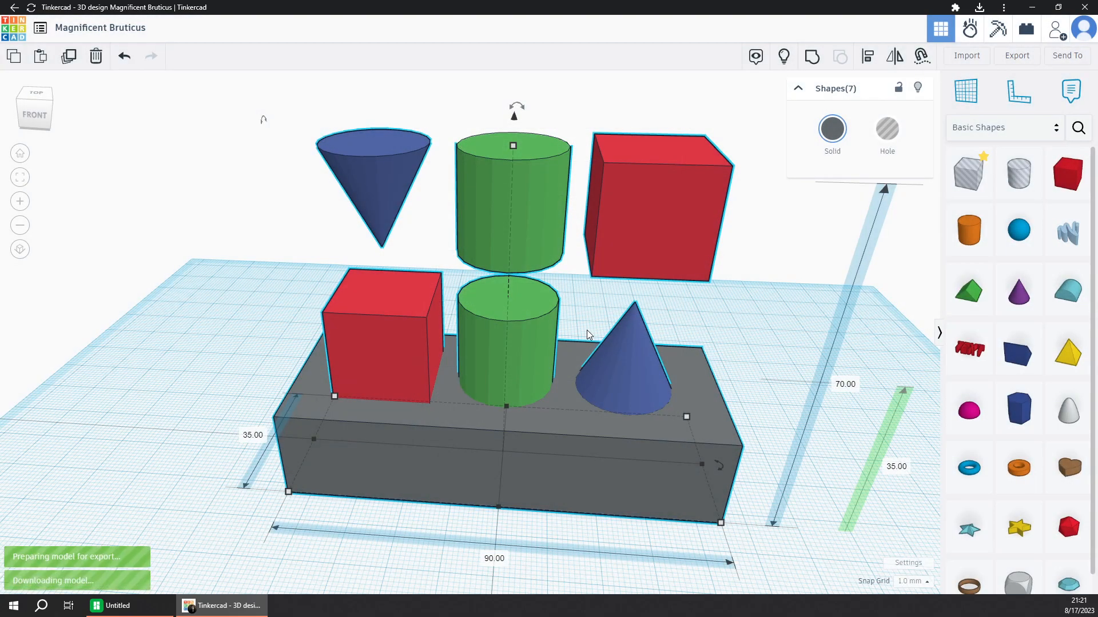
pyautogui.write('all')
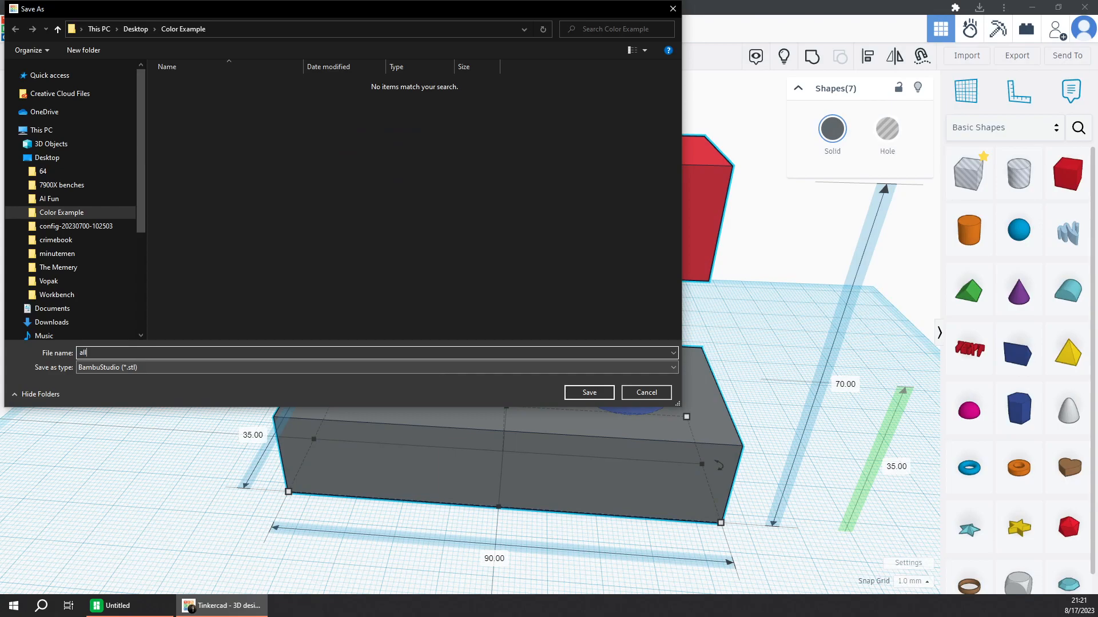
pyautogui.press('Return')
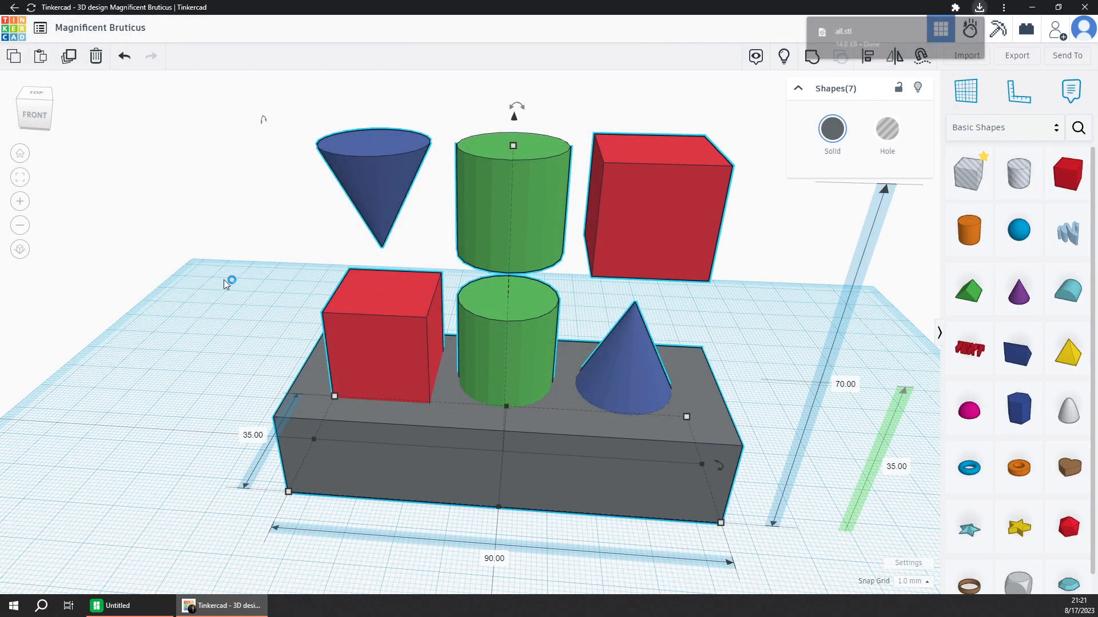
pyautogui.click(801, 237)
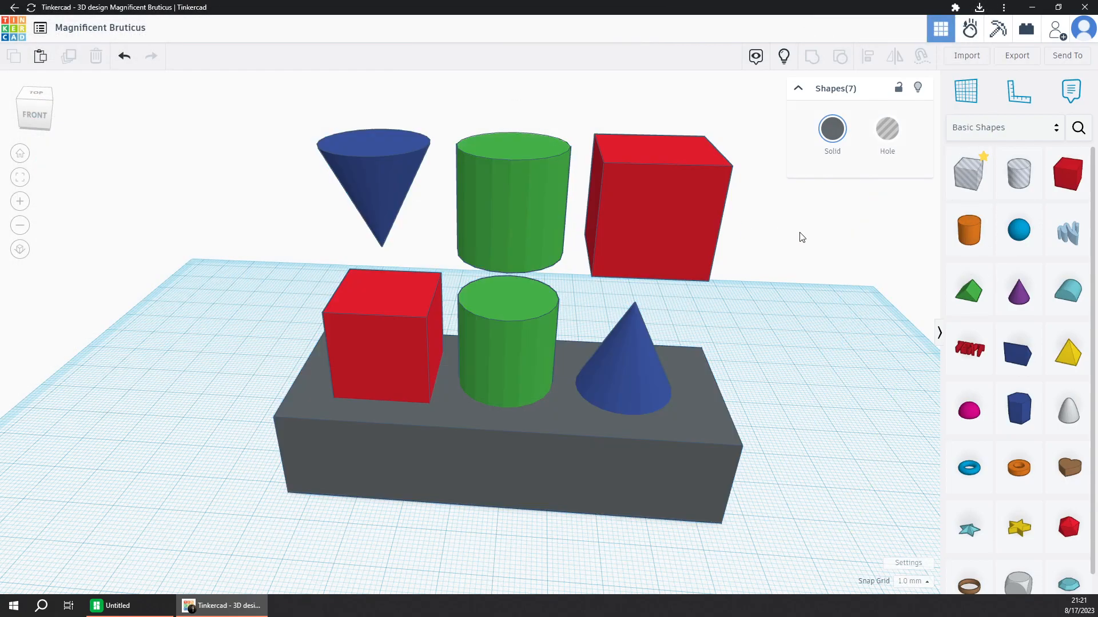
# Export only the two red boxes as an STL named red.
pyautogui.click(410, 339)
pyautogui.keyDown('shift'); pyautogui.click(660, 209); pyautogui.keyUp('shift')
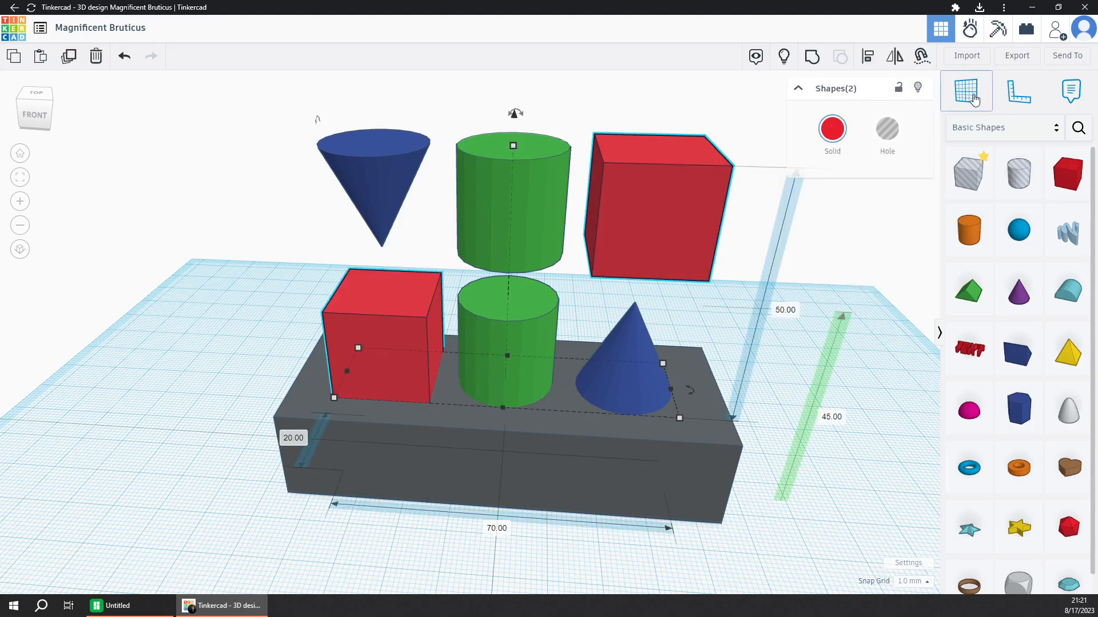
pyautogui.click(1017, 55)
pyautogui.click(636, 324)
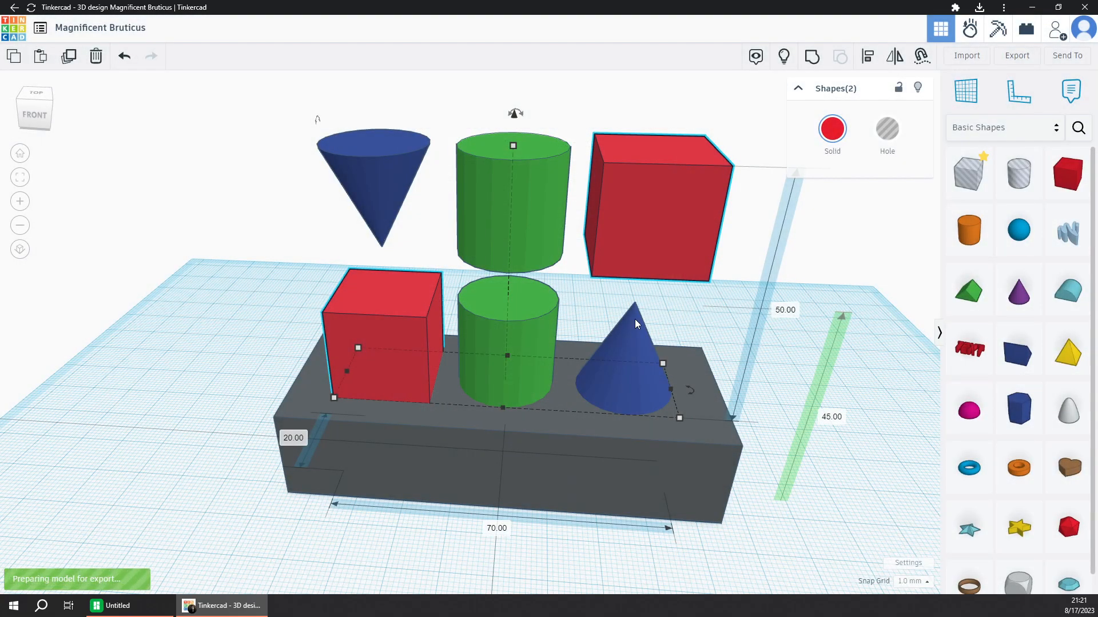
pyautogui.write('red')
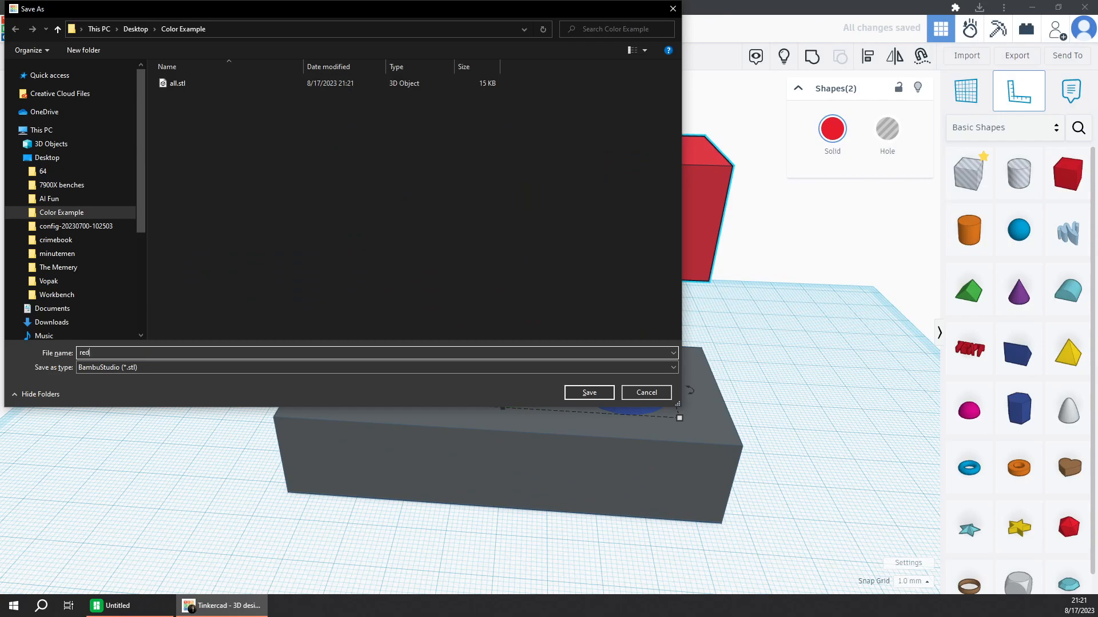
pyautogui.press('Return')
pyautogui.click(789, 327)
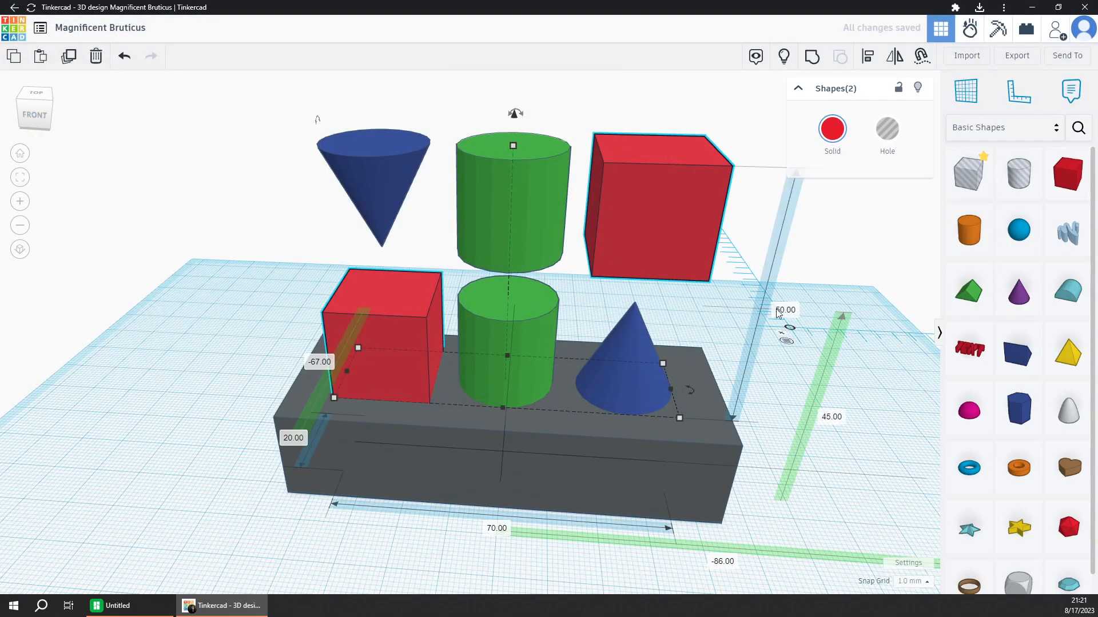
pyautogui.click(780, 333)
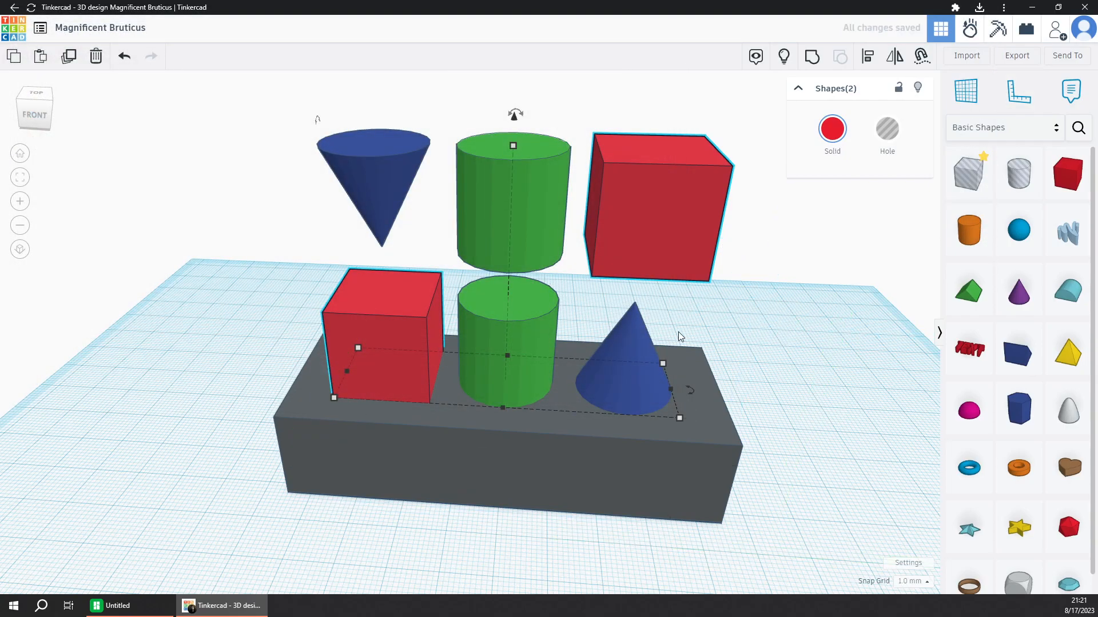
# Export only the two green cylinders as an STL named green.
pyautogui.click(505, 238)
pyautogui.keyDown('shift'); pyautogui.click(503, 312); pyautogui.keyUp('shift')
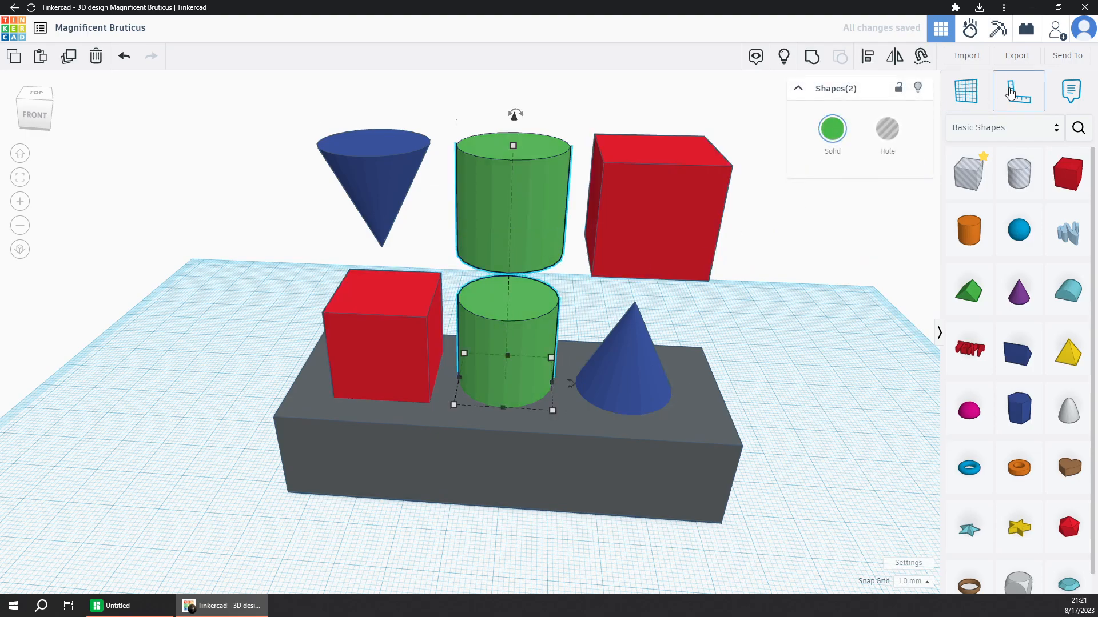
pyautogui.click(1017, 55)
pyautogui.click(620, 328)
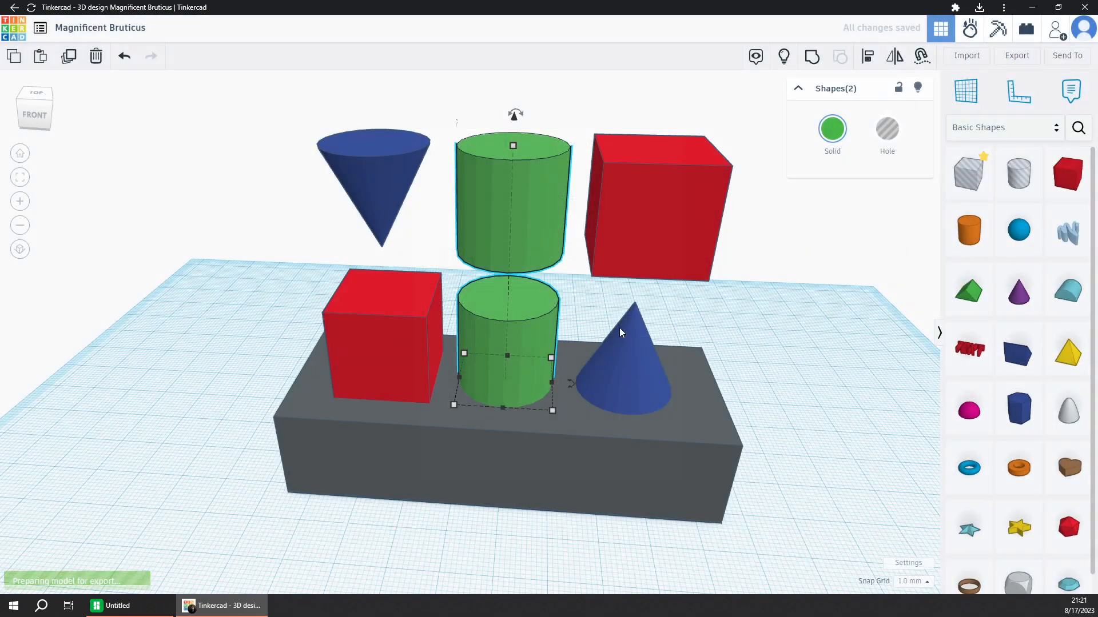
pyautogui.write('green')
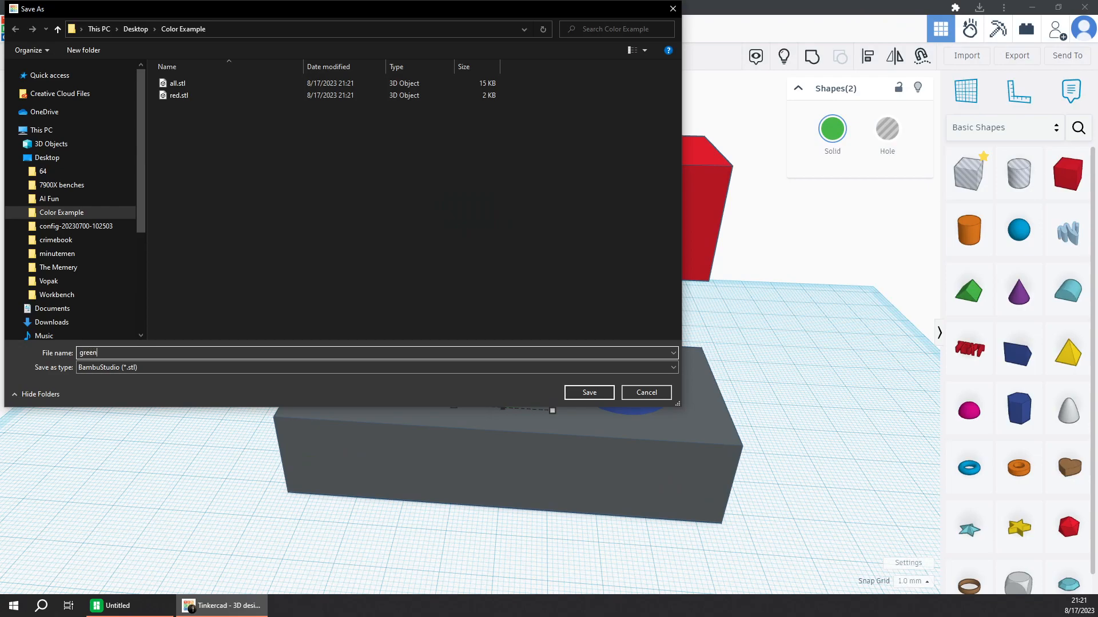
pyautogui.press('Return')
# Export only the two blue cones as an STL named blue.
pyautogui.click(619, 327)
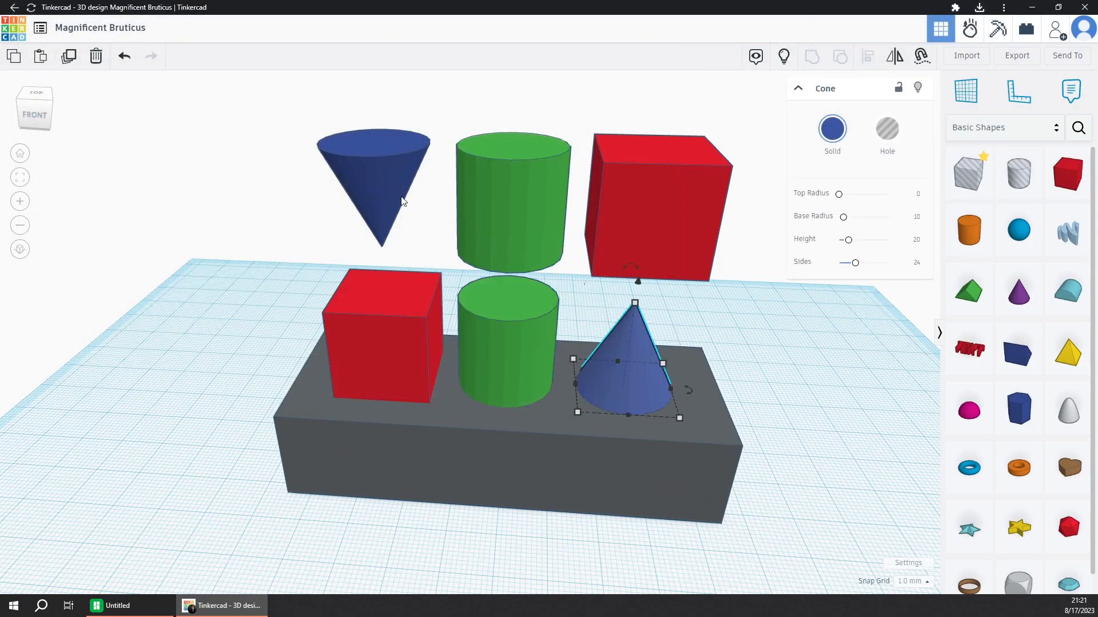
pyautogui.keyDown('shift'); pyautogui.click(382, 188); pyautogui.keyUp('shift')
pyautogui.click(1016, 56)
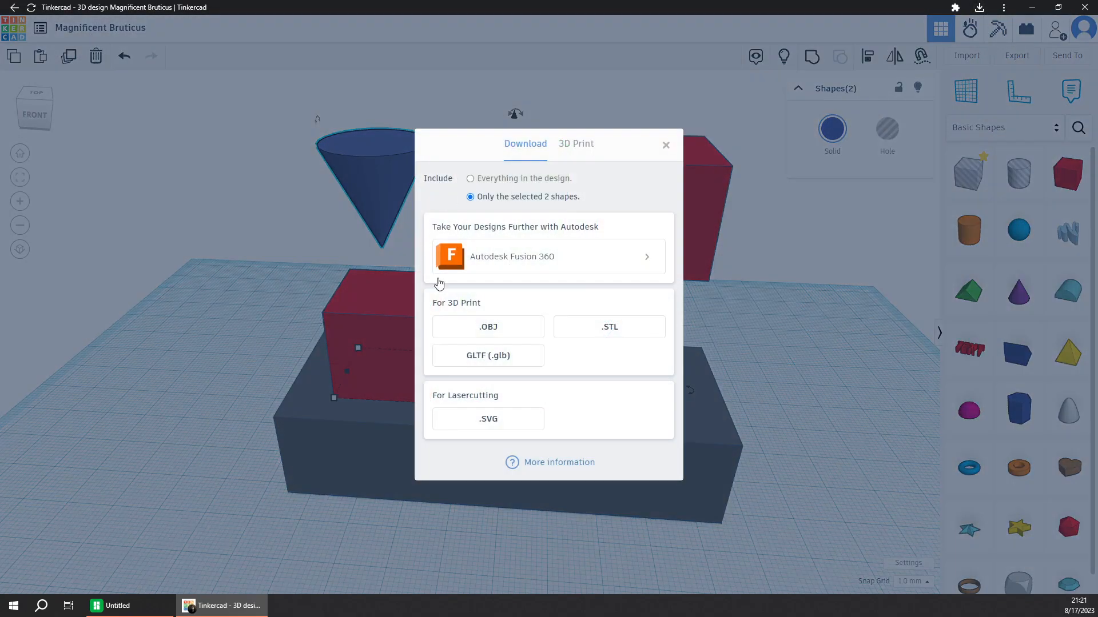
pyautogui.click(609, 327)
pyautogui.write('blue')
pyautogui.press('Return')
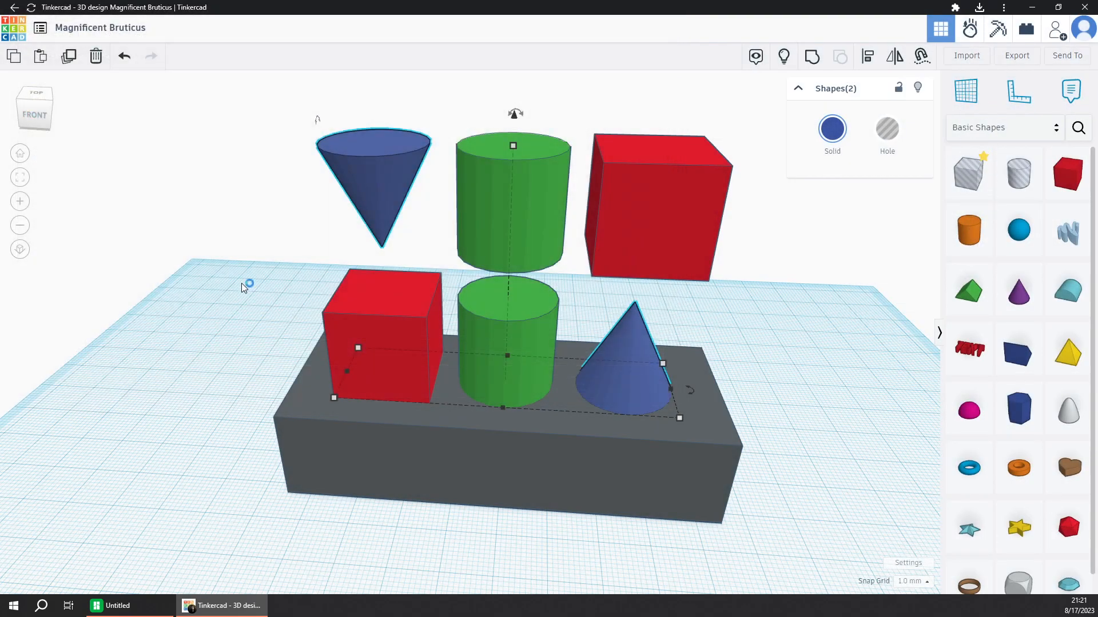
# Hide the seven stacked shapes and bring the Surface and Embed plates back into view.
pyautogui.scroll(-6, 679, 472)
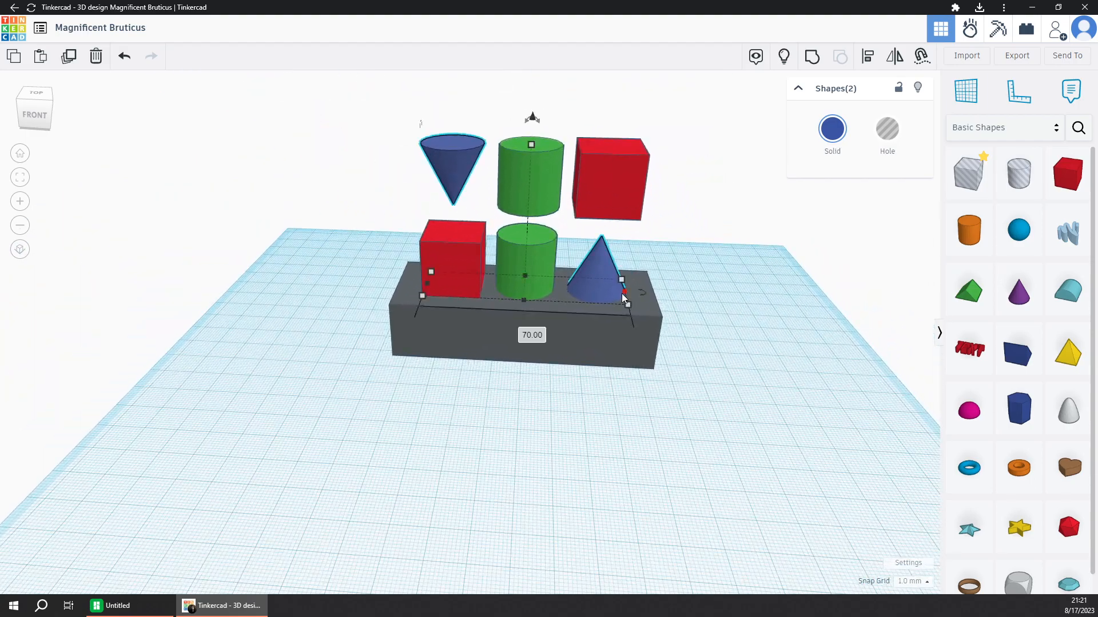
pyautogui.click(737, 294)
pyautogui.moveTo(349, 135); pyautogui.dragTo(685, 309)
pyautogui.press('Delete')
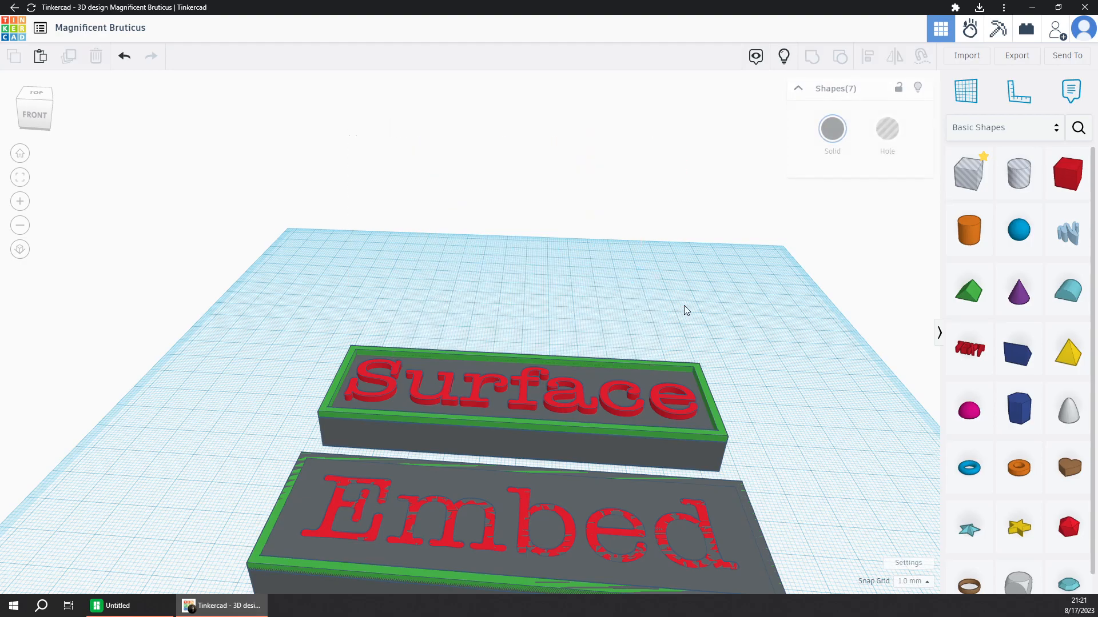
# Export the grey base box of the Surface plate as an STL named surface-grey.
pyautogui.moveTo(733, 337); pyautogui.dragTo(747, 377, button='right')
pyautogui.moveTo(747, 377); pyautogui.dragTo(701, 195, button='middle')
pyautogui.moveTo(736, 343); pyautogui.dragTo(636, 290, button='right')
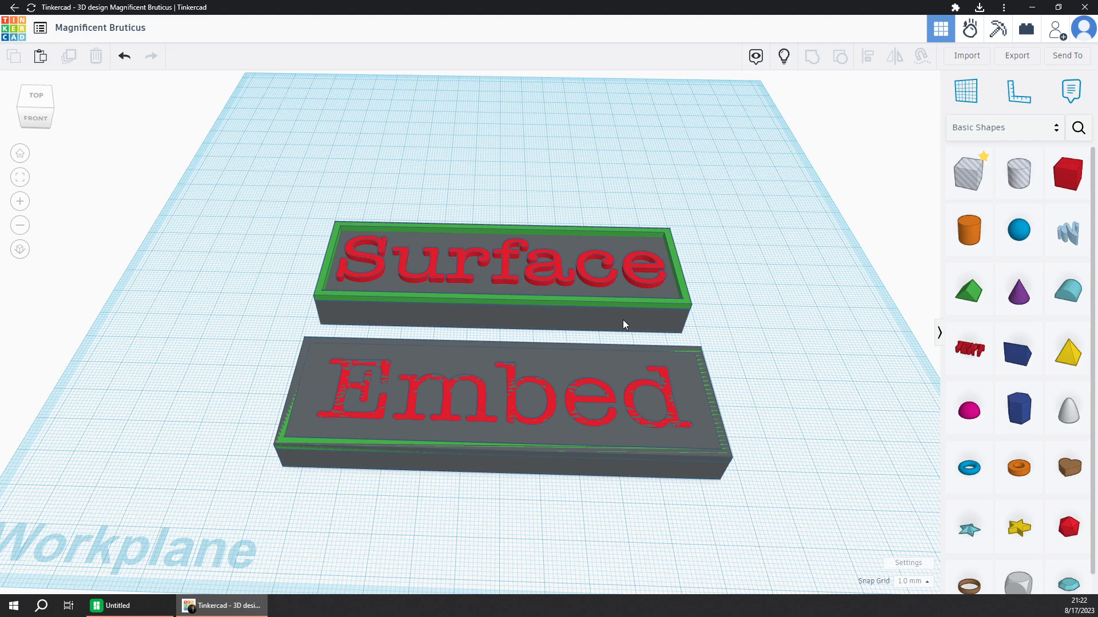
pyautogui.moveTo(545, 464); pyautogui.dragTo(610, 444, button='right')
pyautogui.moveTo(664, 376); pyautogui.dragTo(617, 420, button='middle')
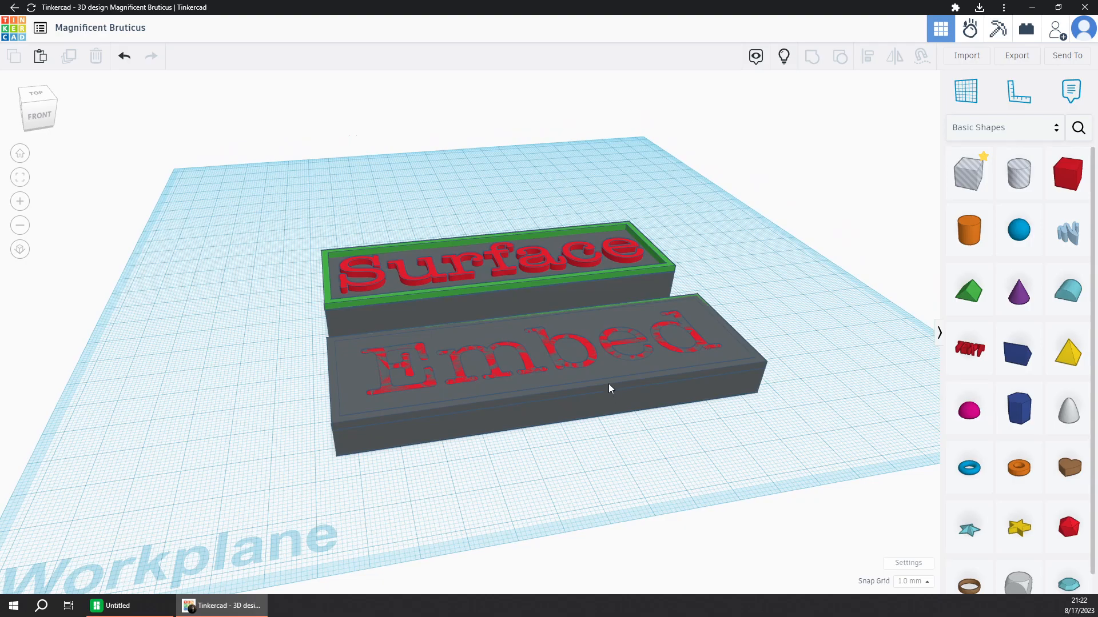
pyautogui.moveTo(693, 423); pyautogui.dragTo(654, 441, button='right')
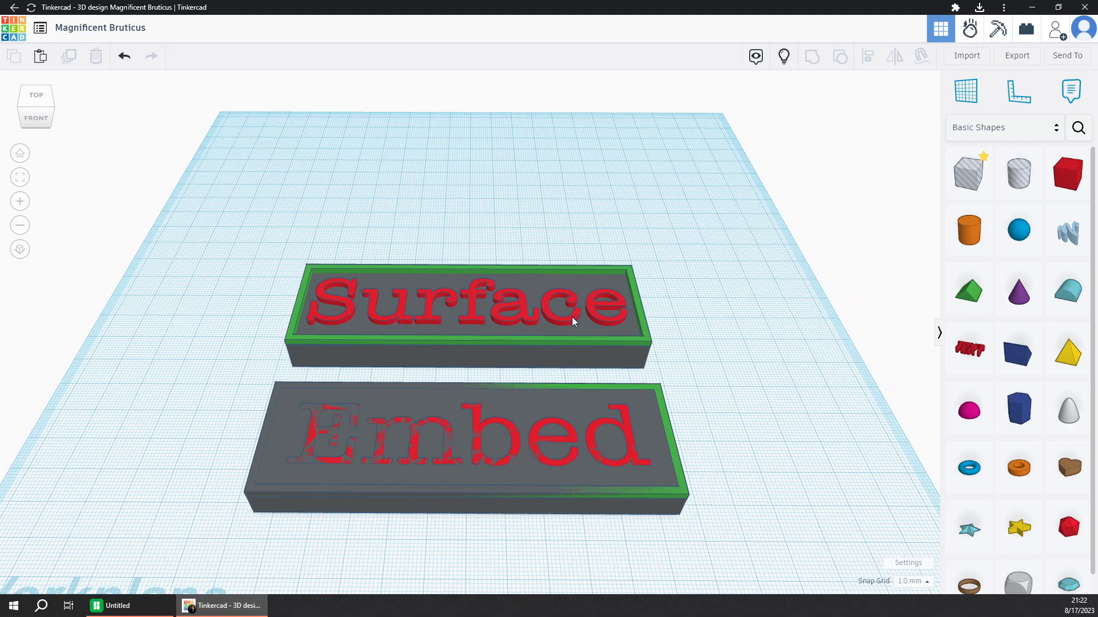
pyautogui.click(561, 351)
pyautogui.click(1012, 61)
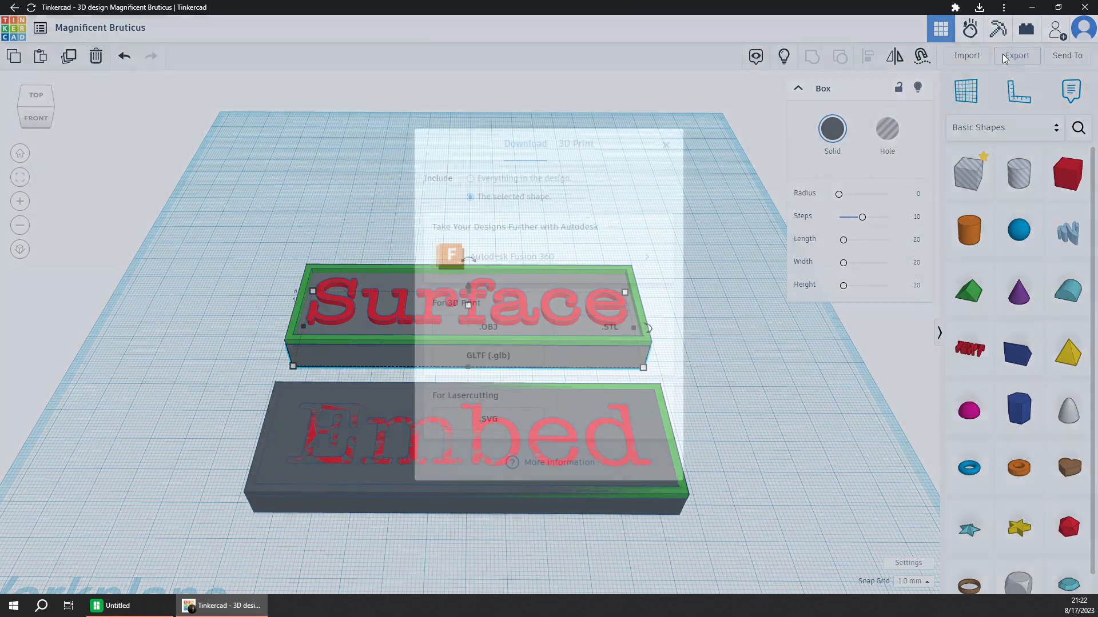
pyautogui.click(612, 323)
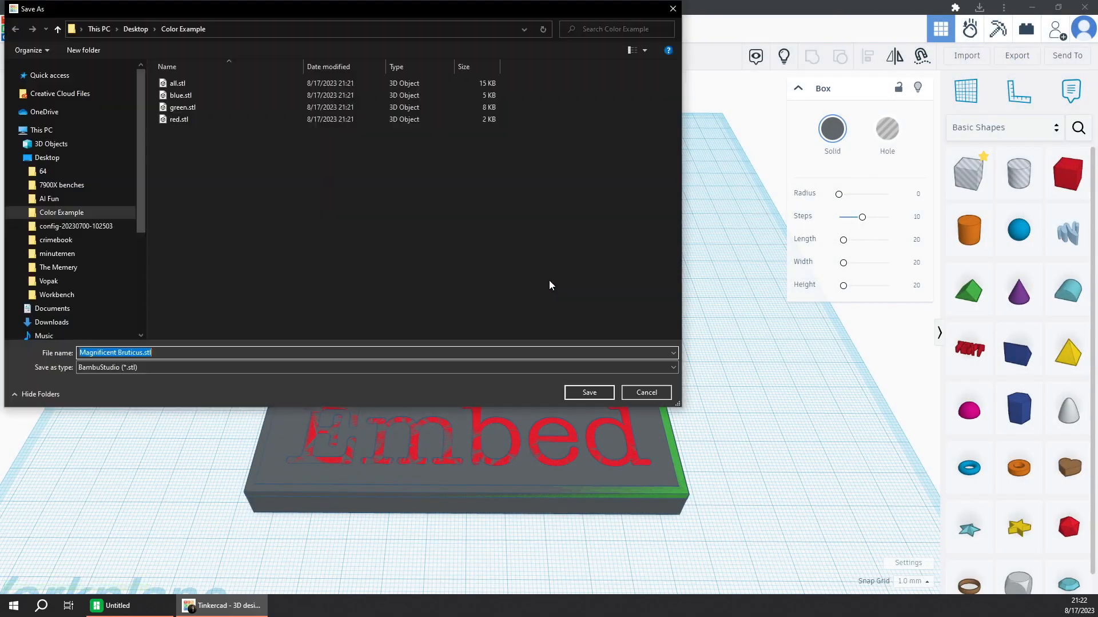
pyautogui.write('s')
pyautogui.press('Return')
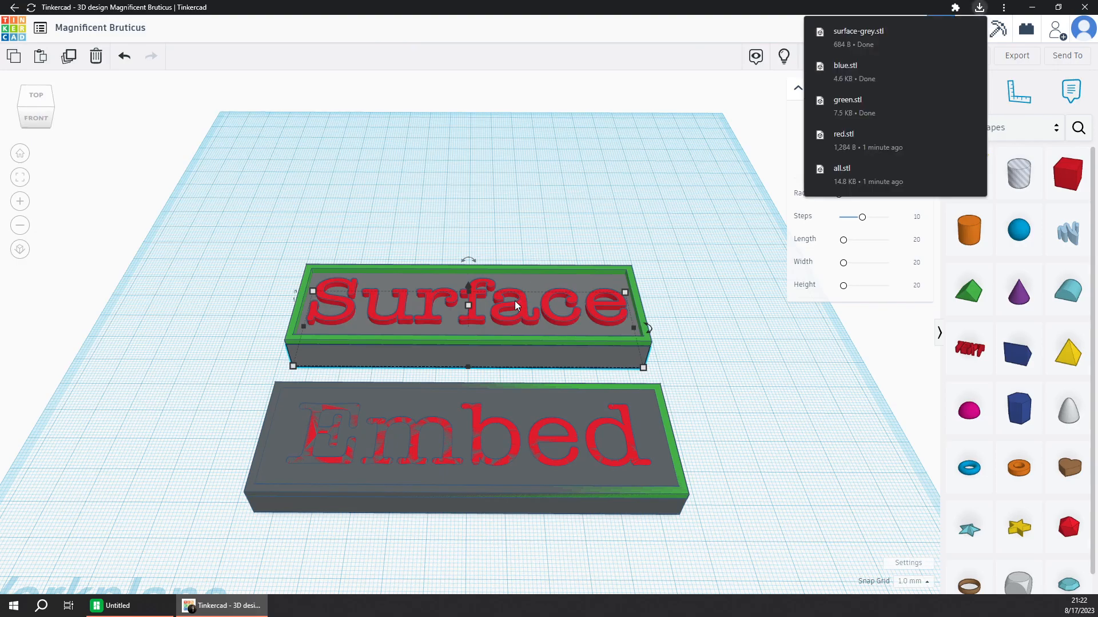
# Export the red Surface lettering as an STL named red-text.
pyautogui.click(519, 300)
pyautogui.click(1016, 55)
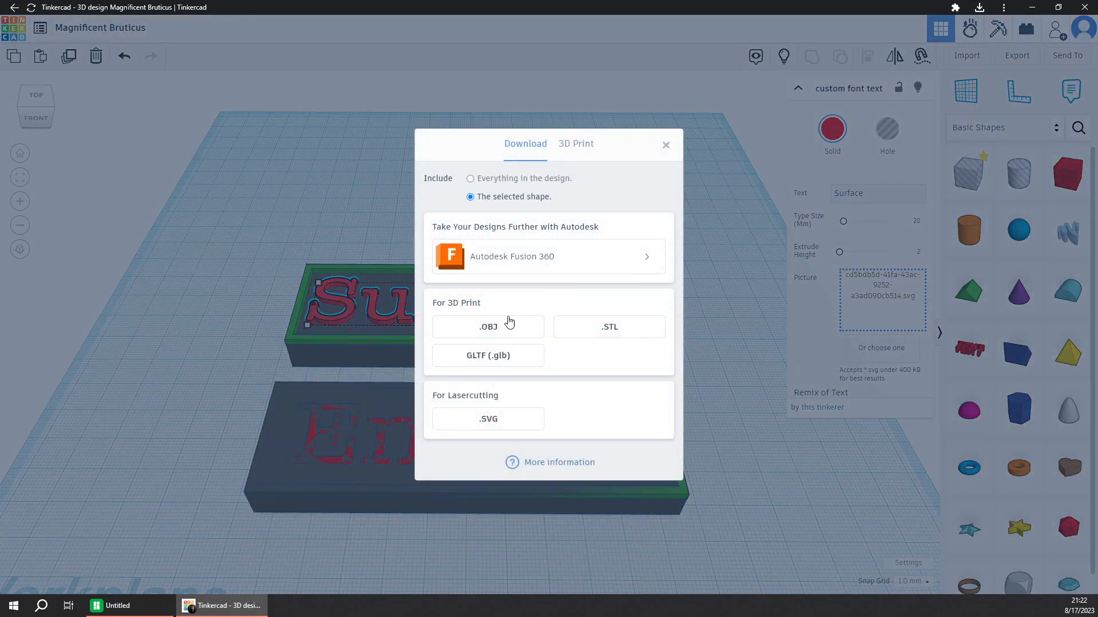
pyautogui.click(588, 324)
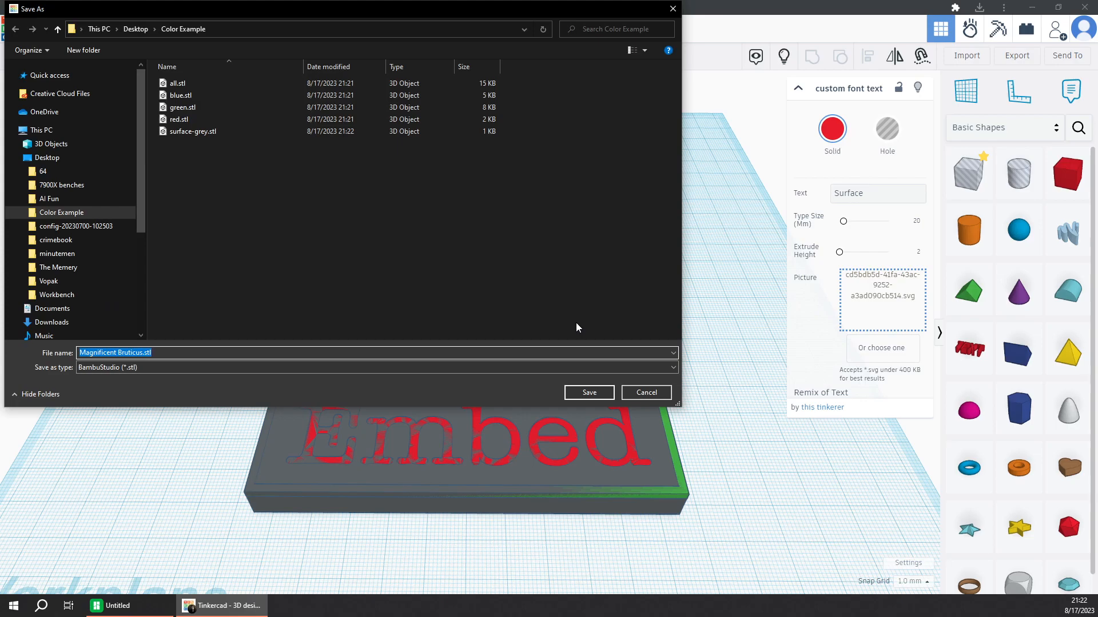
pyautogui.write('red-text')
pyautogui.press('Return')
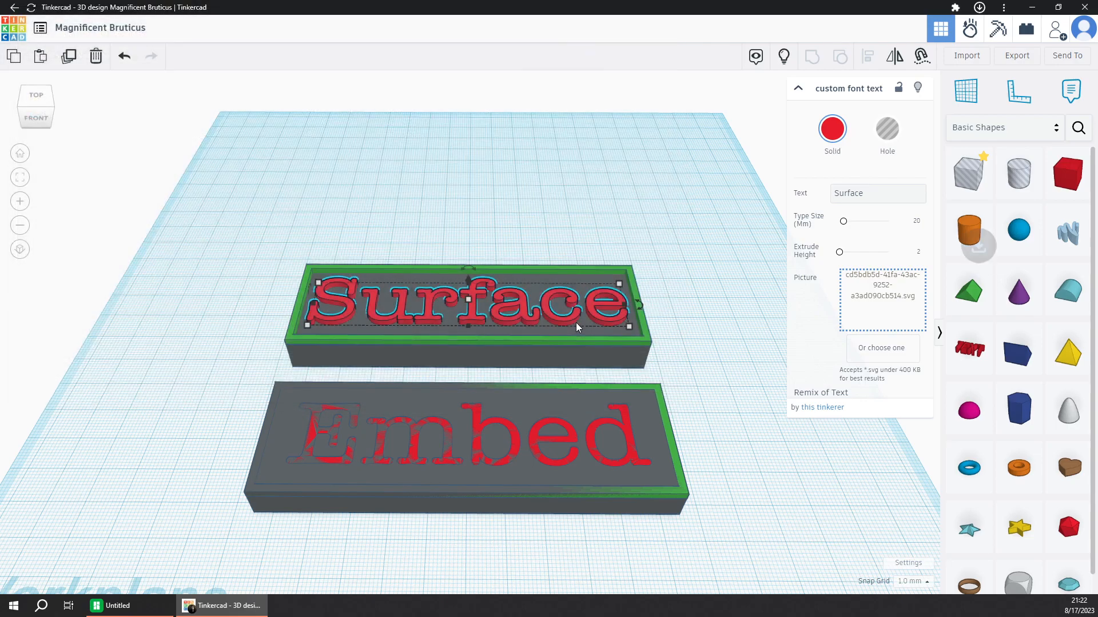
# Start an STL export of the Surface plate's green border, entering surface-green as the file name.
pyautogui.click(579, 340)
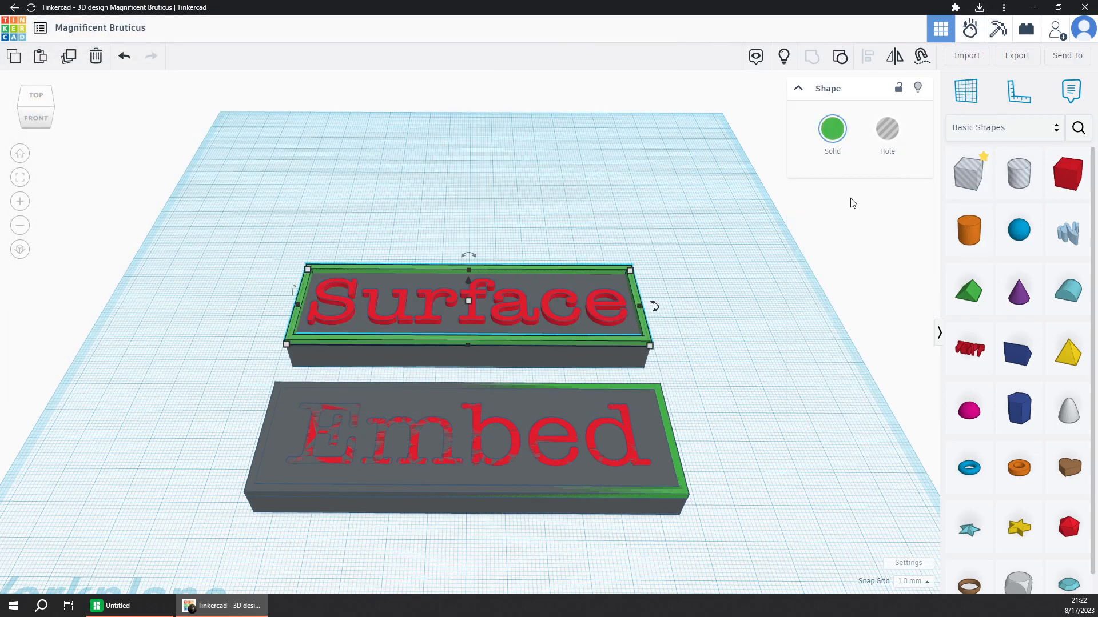
pyautogui.click(1017, 56)
pyautogui.click(607, 329)
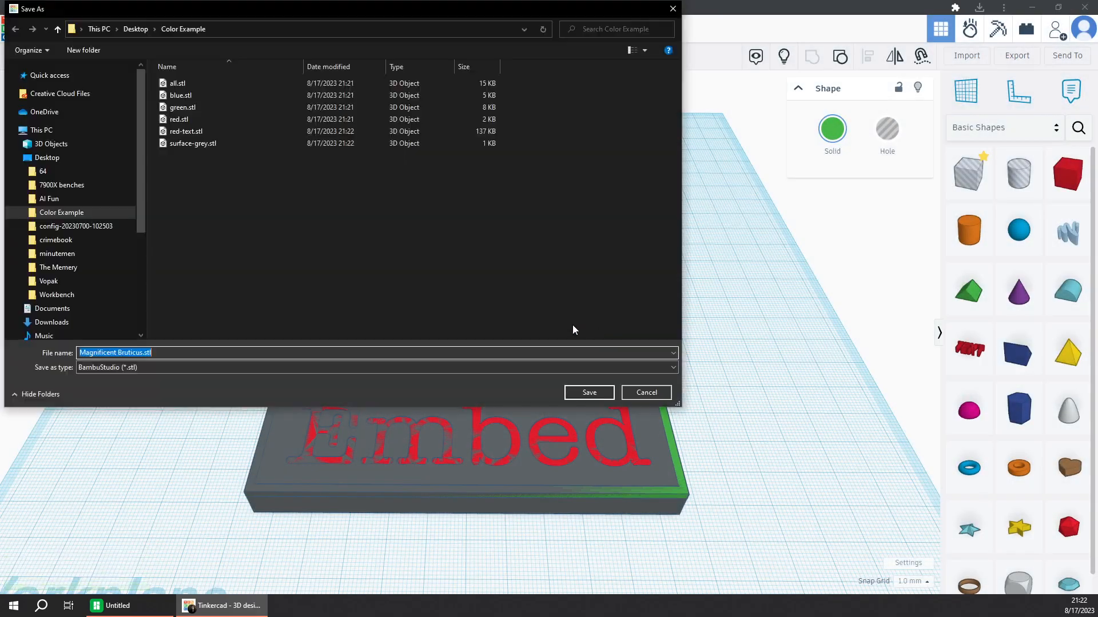
pyautogui.write('sur')
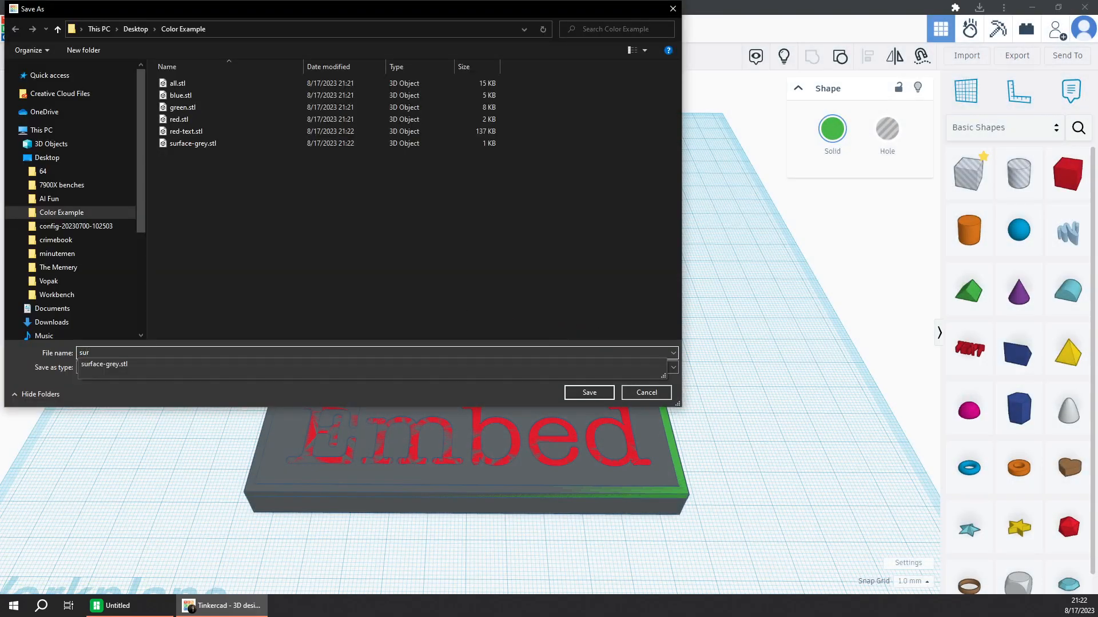
pyautogui.write('urfac')
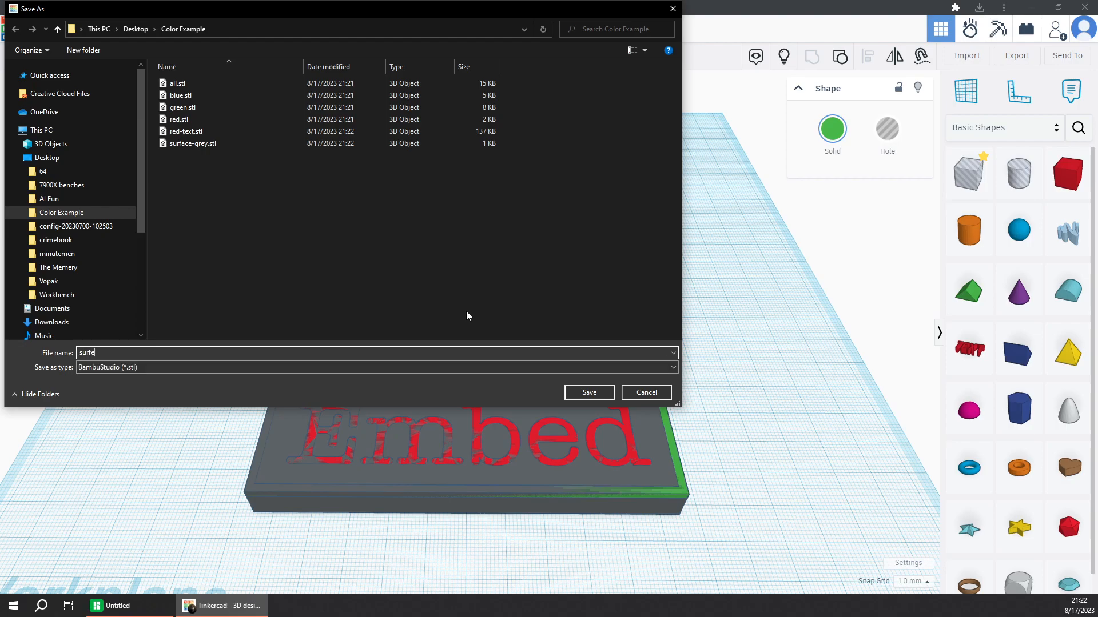
pyautogui.write('e-green')
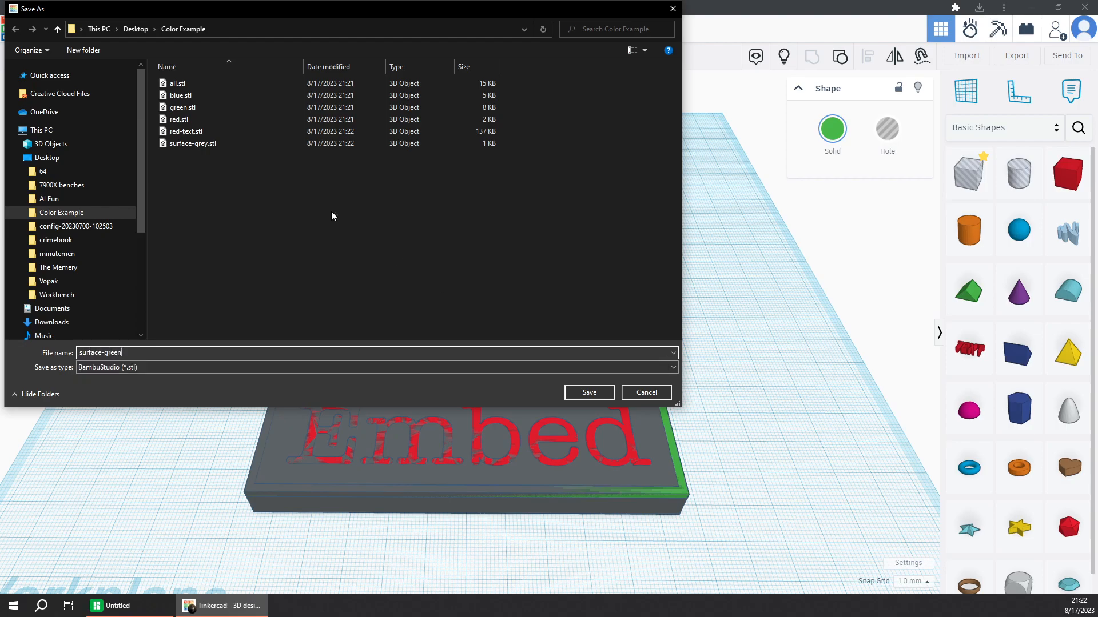
# Rename the existing red-text.stl file in the Color Example folder as surface-red.stl.
pyautogui.click(194, 132)
pyautogui.click(191, 132)
pyautogui.write('surface-red')
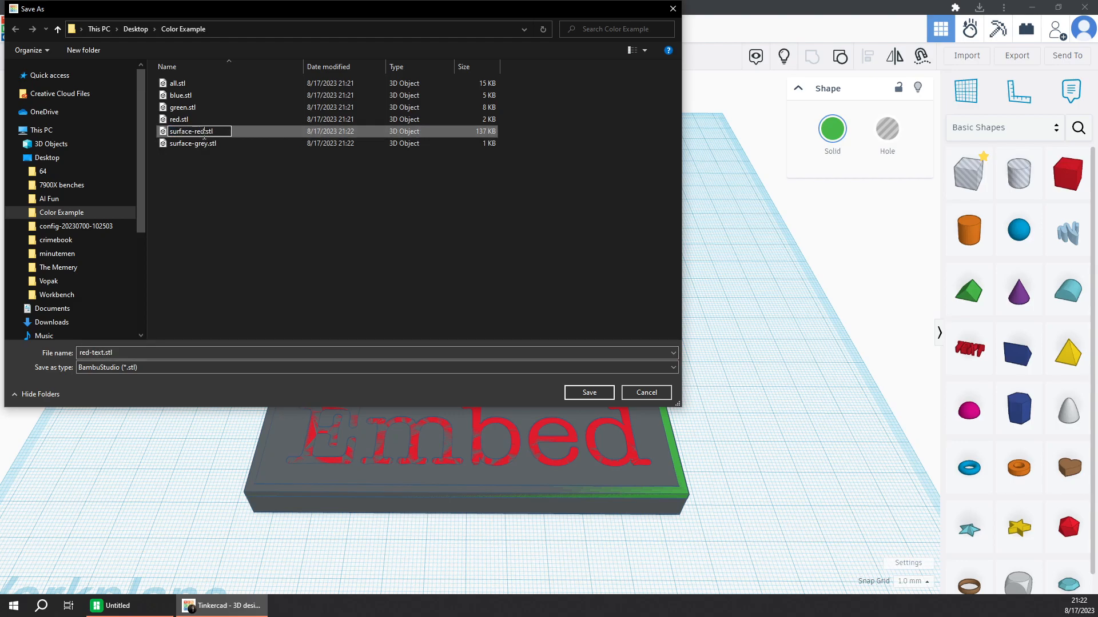
pyautogui.press('Return')
# Save the green border export as surface-green.stl in the Color Example folder.
pyautogui.click(206, 132)
pyautogui.click(115, 351)
pyautogui.click(112, 353)
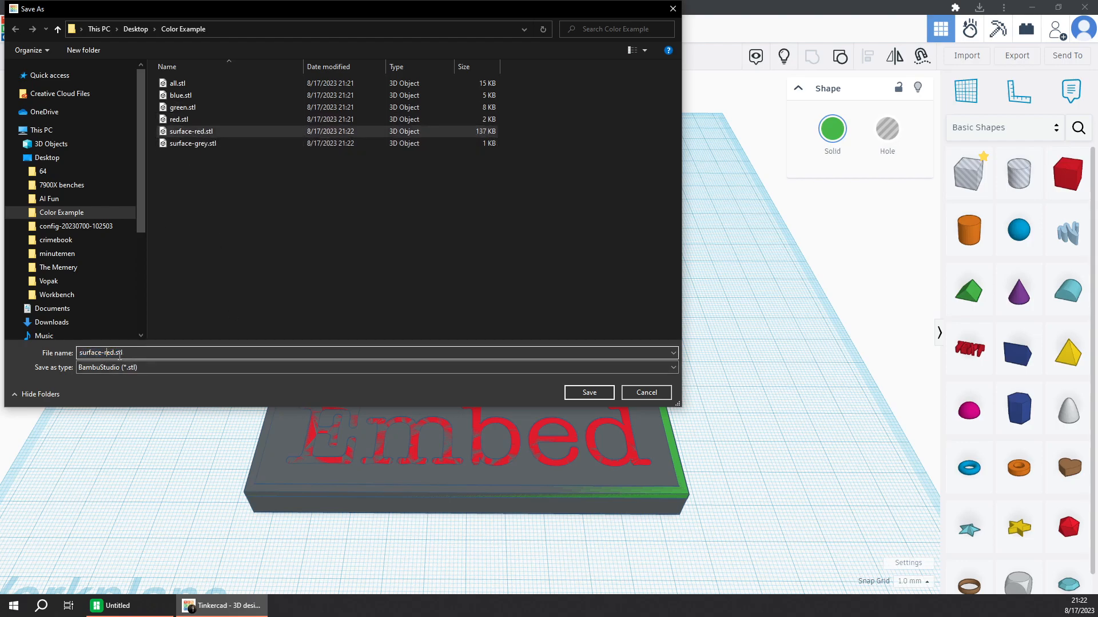
pyautogui.press('BackSpace')
pyautogui.press('Delete')
pyautogui.press('Delete')
pyautogui.write('green')
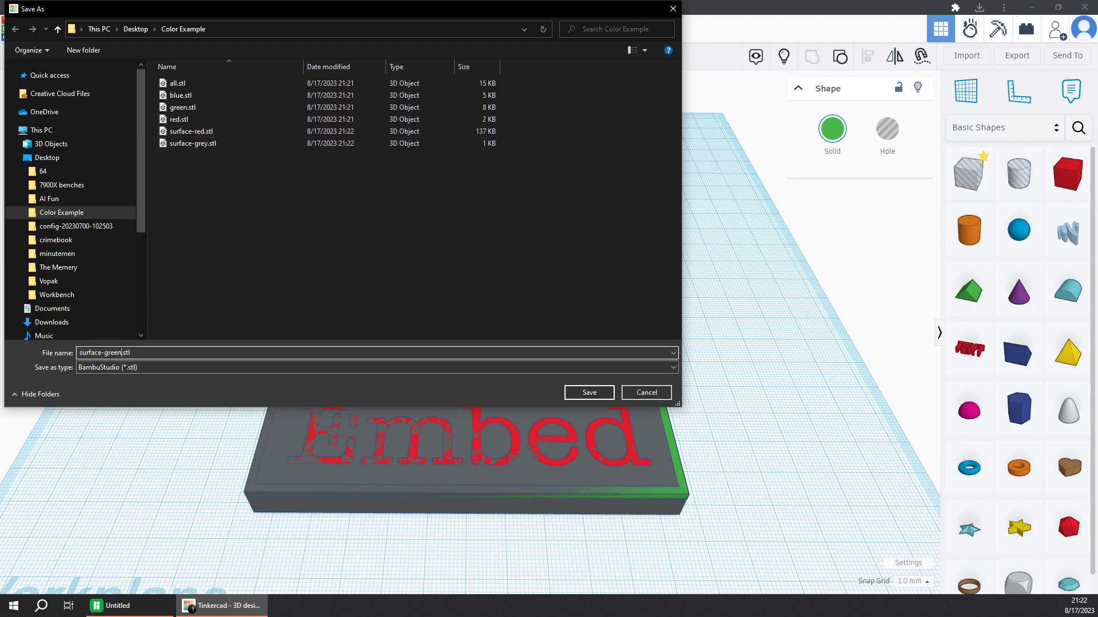
pyautogui.press('Return')
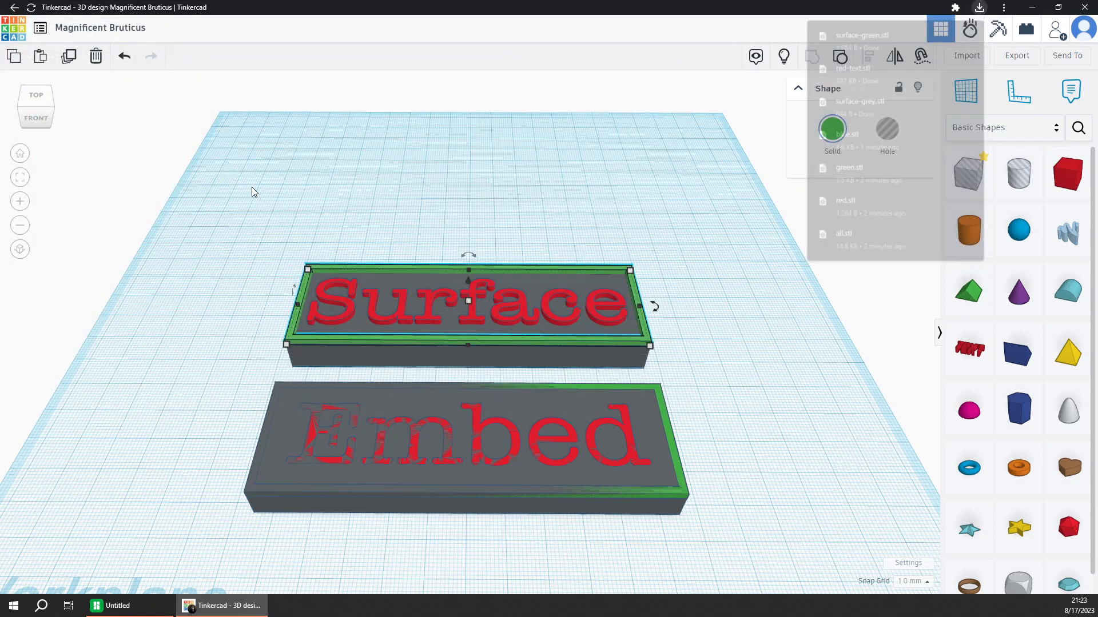
# Remove the whole Surface plate from the workplane so that only the Embed plate is left.
pyautogui.moveTo(317, 250); pyautogui.dragTo(679, 366)
pyautogui.press('Delete')
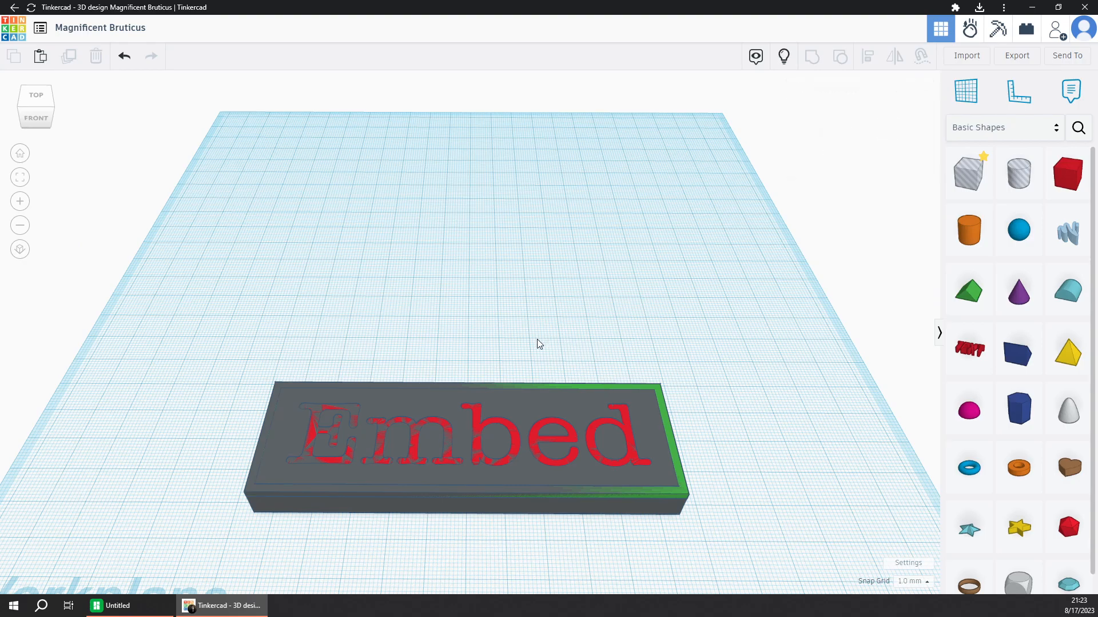
pyautogui.moveTo(537, 338); pyautogui.dragTo(552, 242, button='middle')
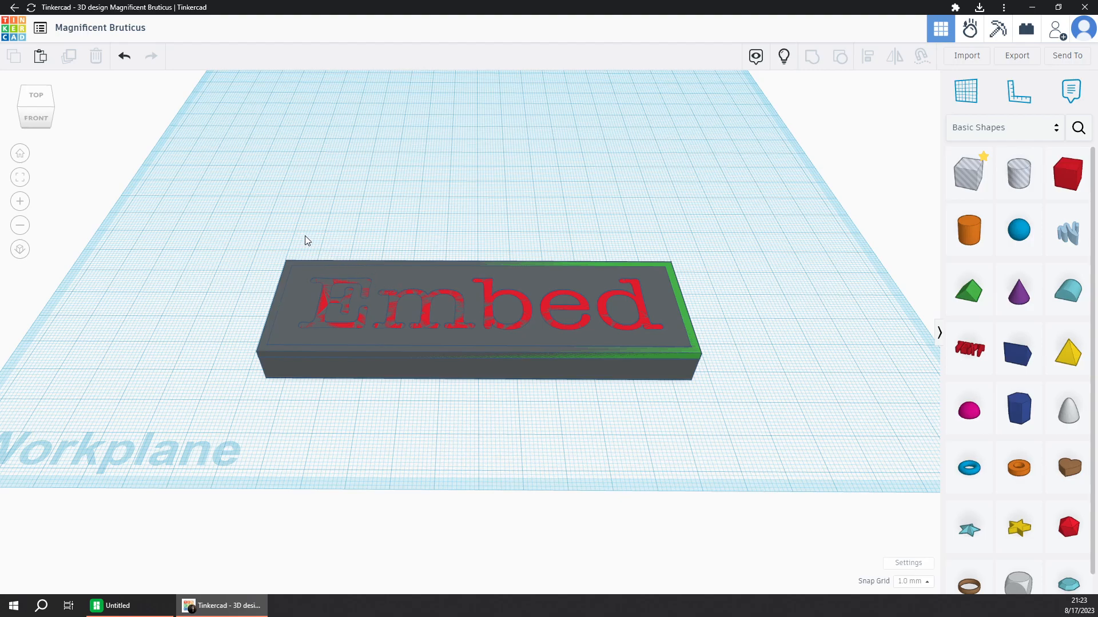
# Export all three shapes of the Embed plate together as an STL named embed-all.
pyautogui.moveTo(241, 226); pyautogui.dragTo(787, 427)
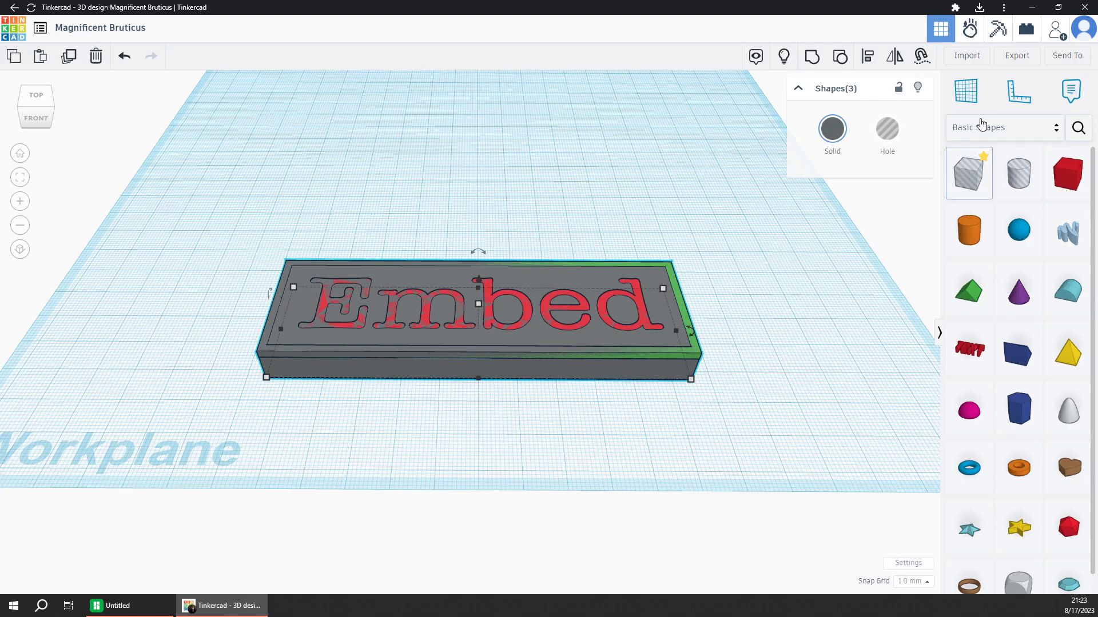
pyautogui.click(1009, 59)
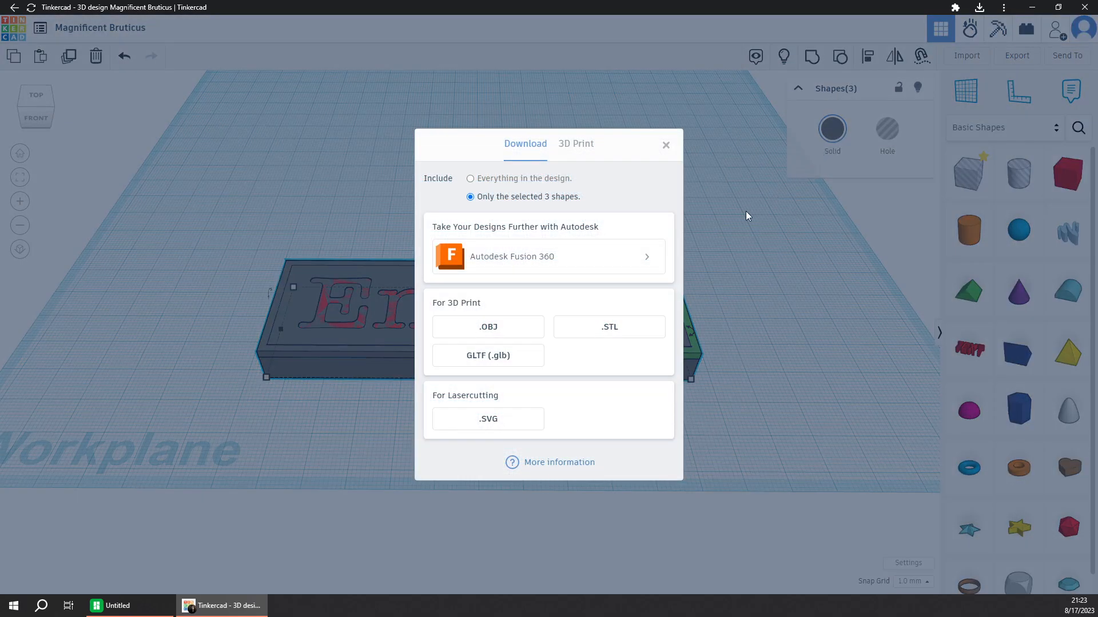
pyautogui.click(643, 325)
pyautogui.write('embed-all')
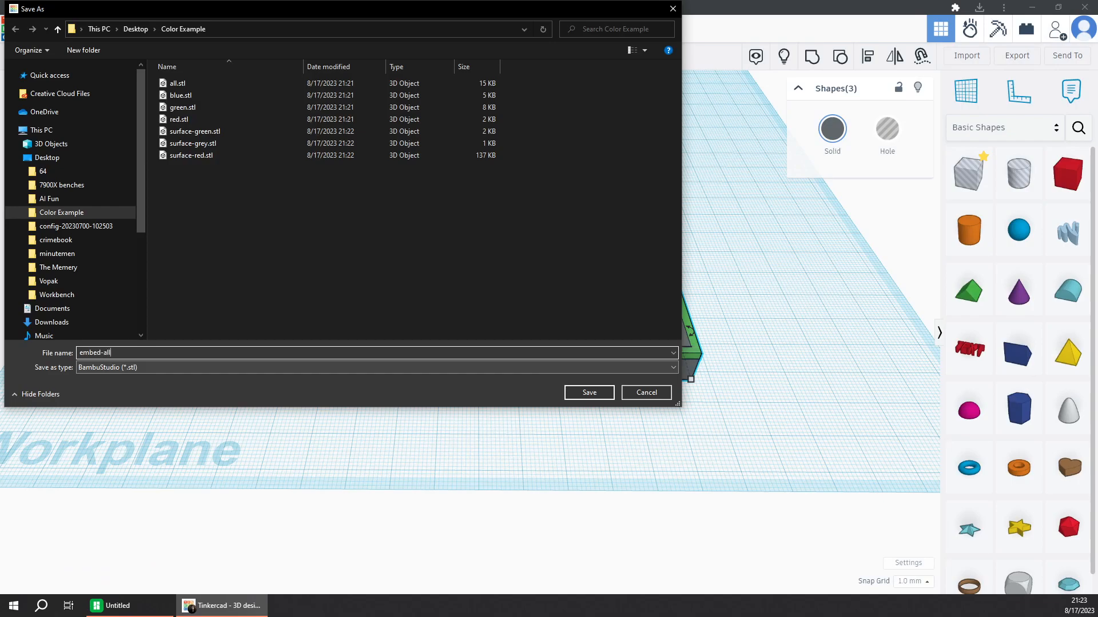
pyautogui.press('Return')
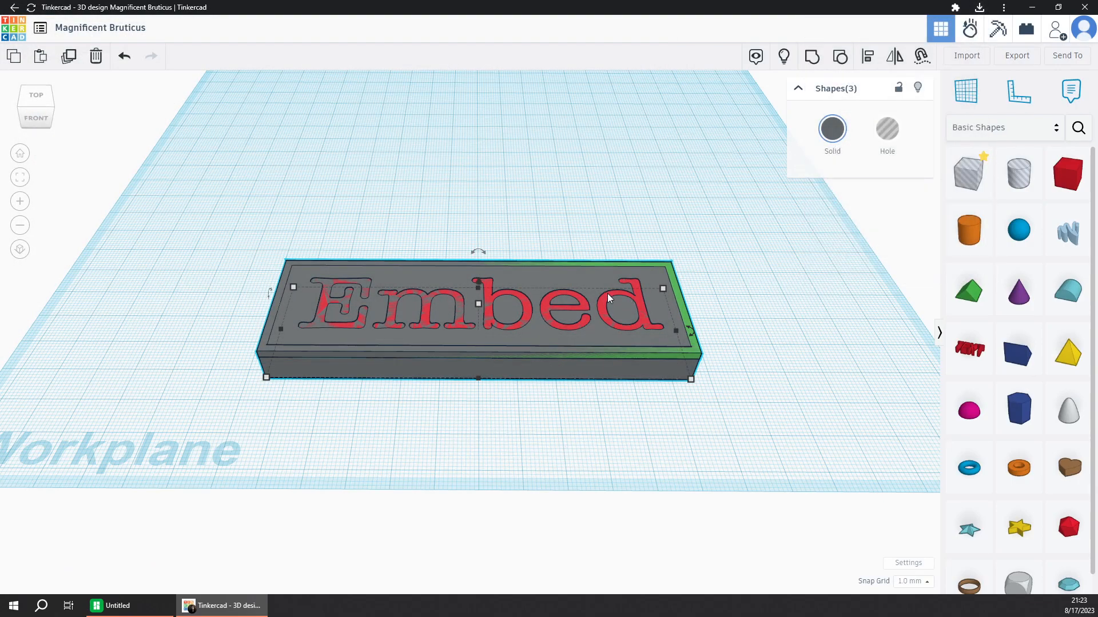
# Export only the red Embed lettering as an STL named embed-red.
pyautogui.click(786, 349)
pyautogui.click(646, 309)
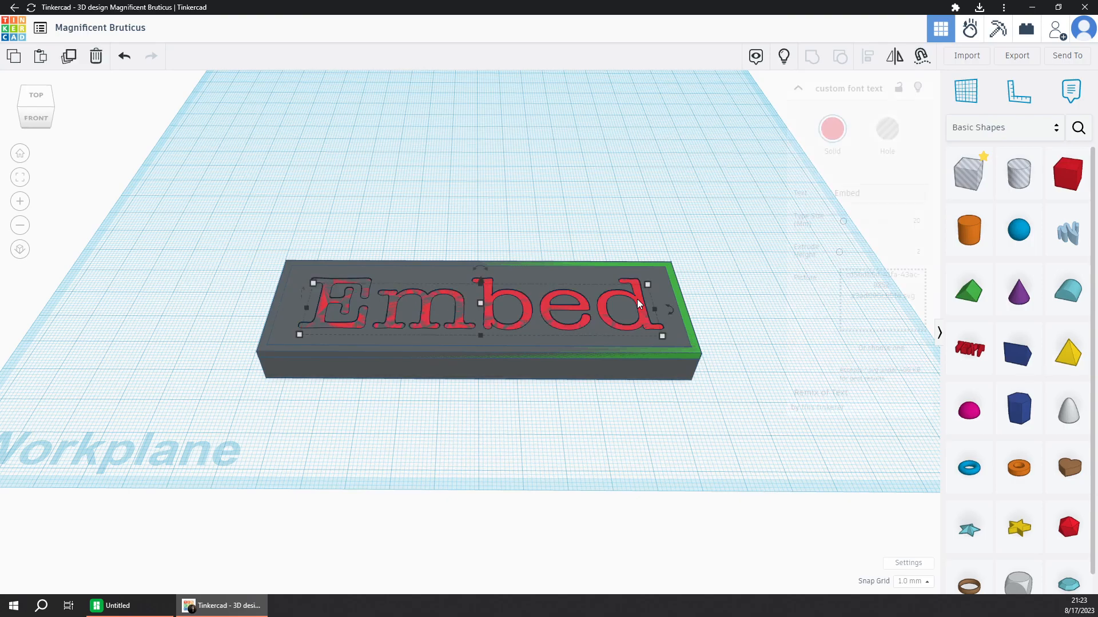
pyautogui.click(1013, 57)
pyautogui.click(605, 321)
pyautogui.write('e')
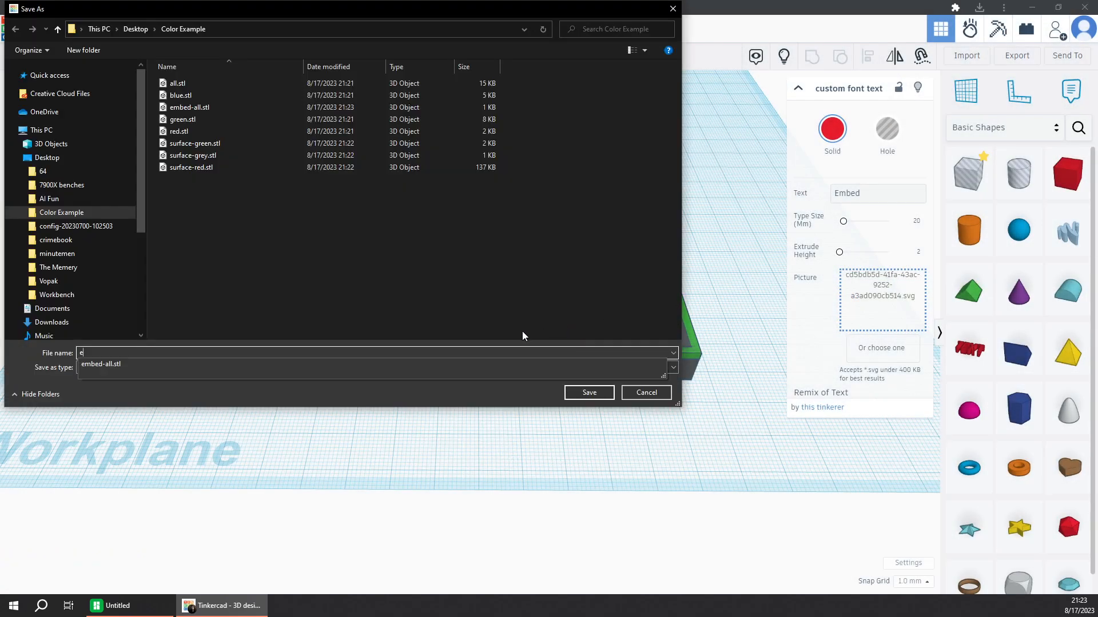
pyautogui.write('mbed-red')
pyautogui.press('Return')
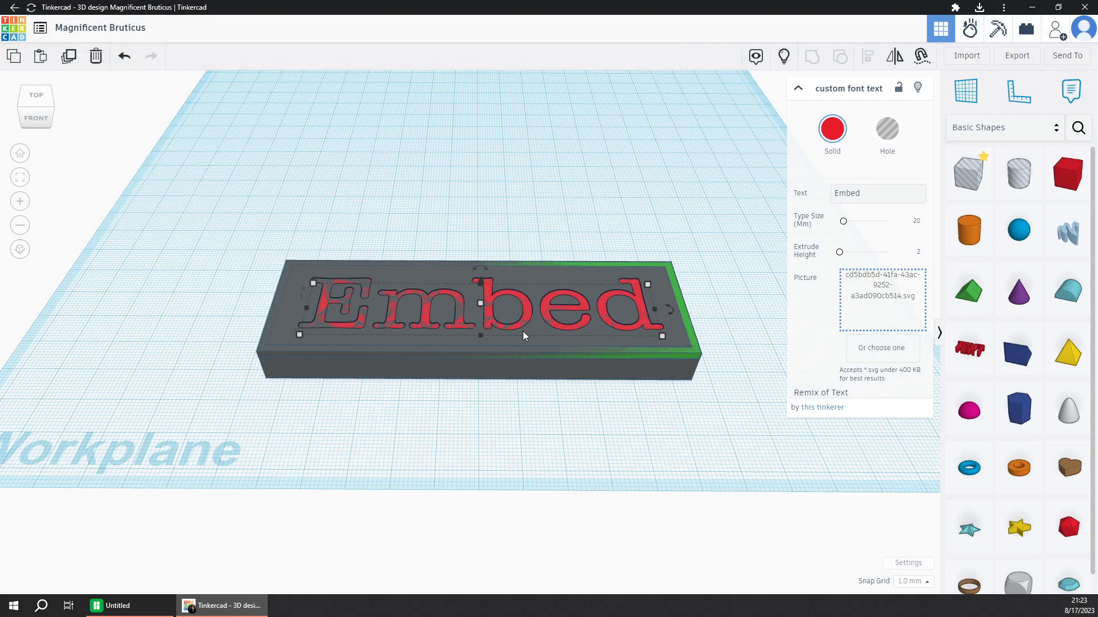
# Export only the green border of the Embed plate as an STL named embed-green.
pyautogui.click(747, 393)
pyautogui.click(693, 354)
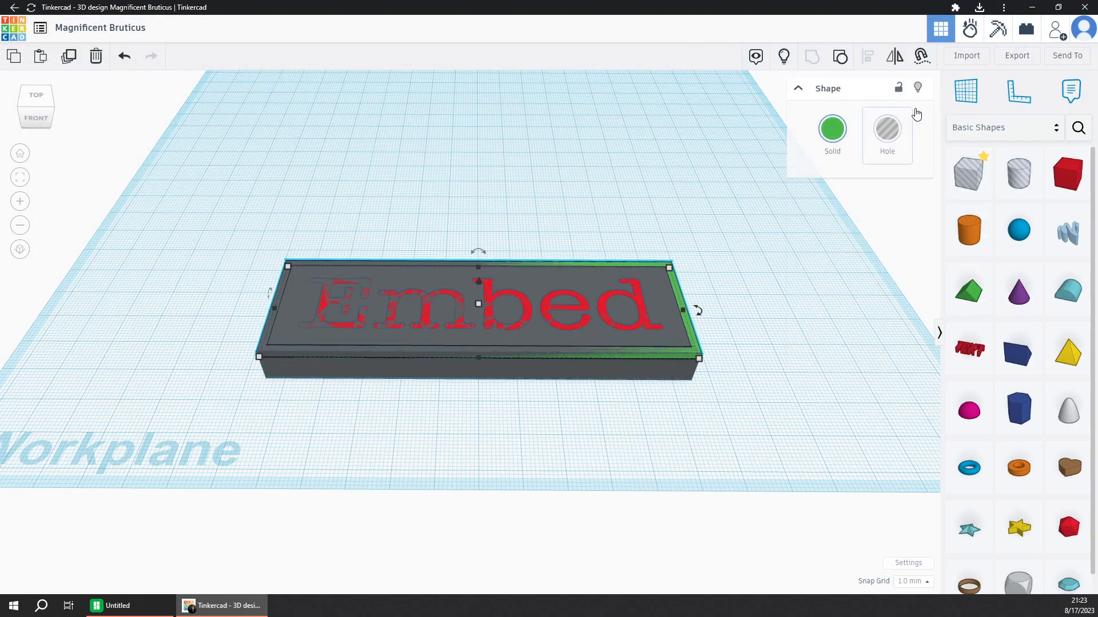
pyautogui.click(1018, 56)
pyautogui.click(583, 330)
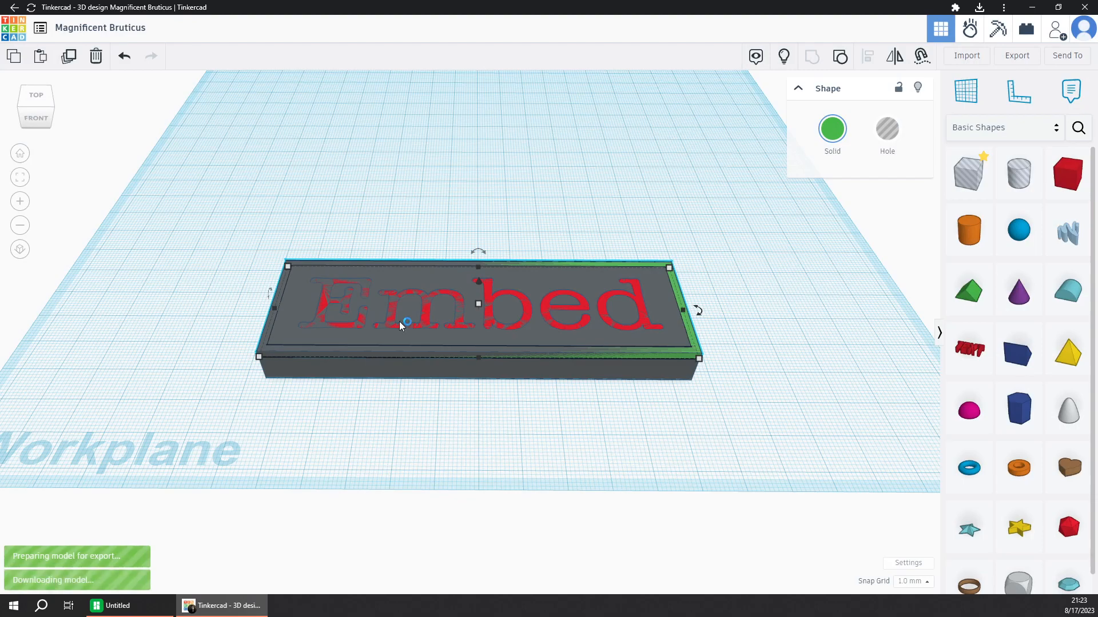
pyautogui.write('embed-green')
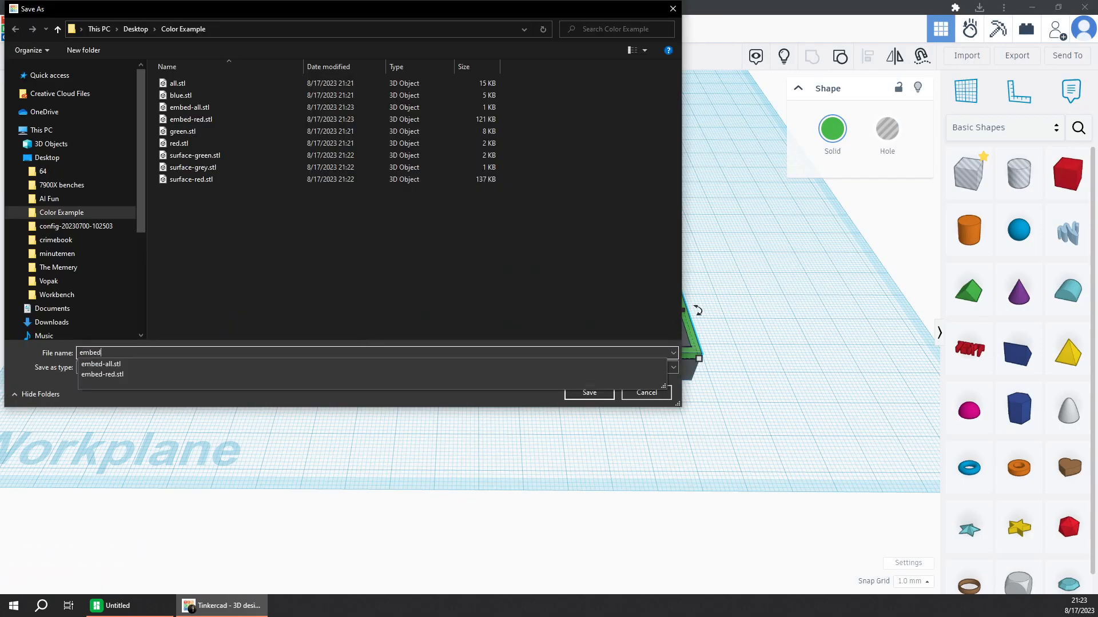
pyautogui.press('Return')
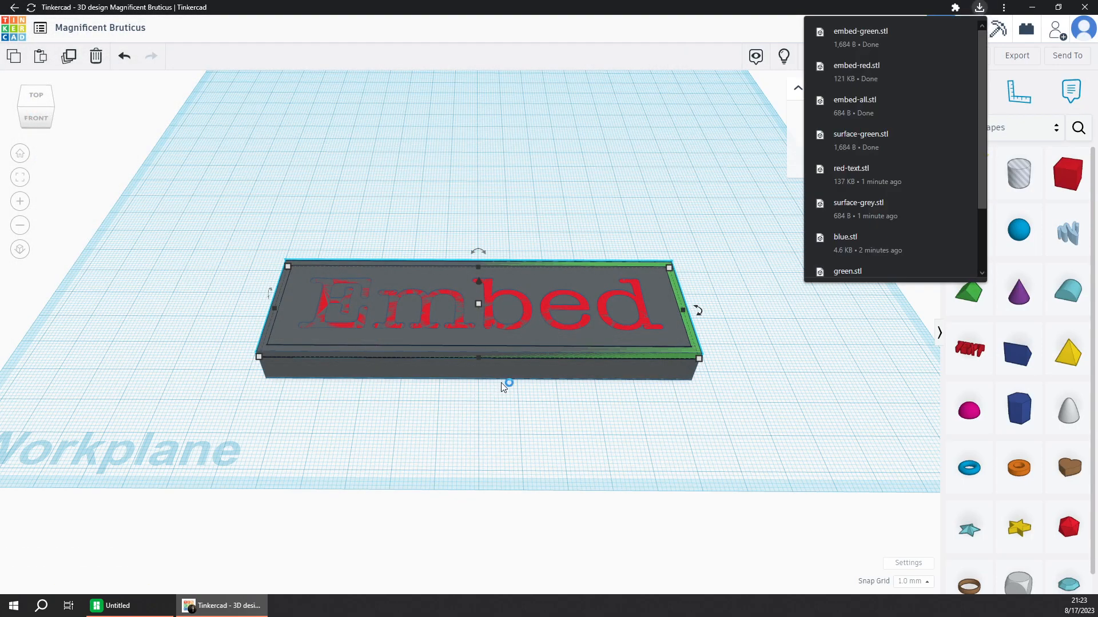
# Export only the grey base box of the Embed plate as an STL named embed-grey.
pyautogui.click(503, 383)
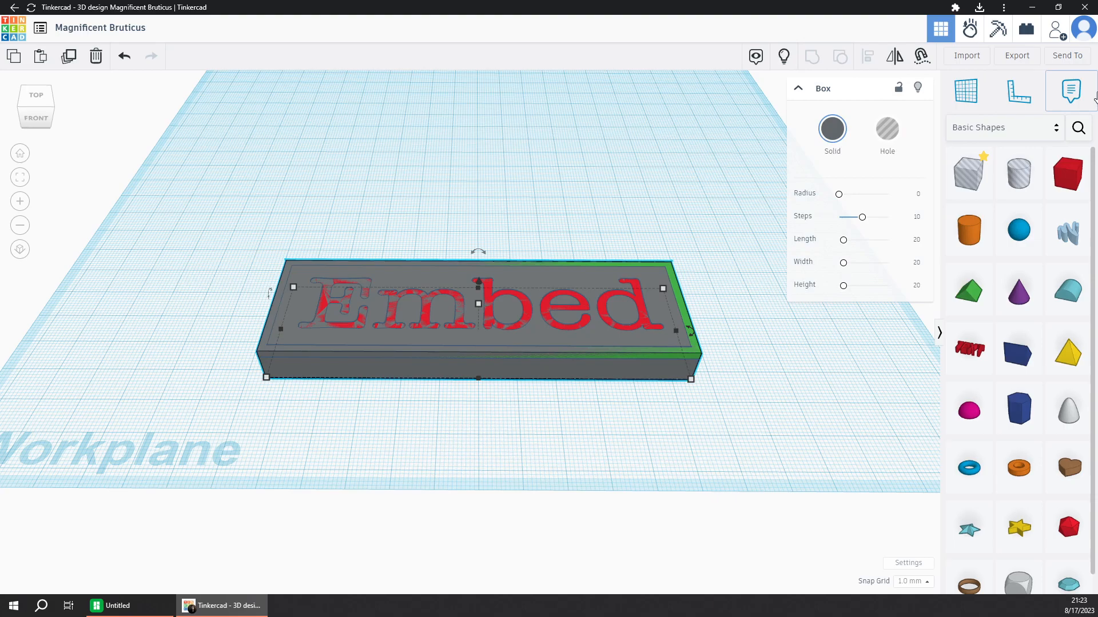
pyautogui.click(1016, 55)
pyautogui.click(593, 331)
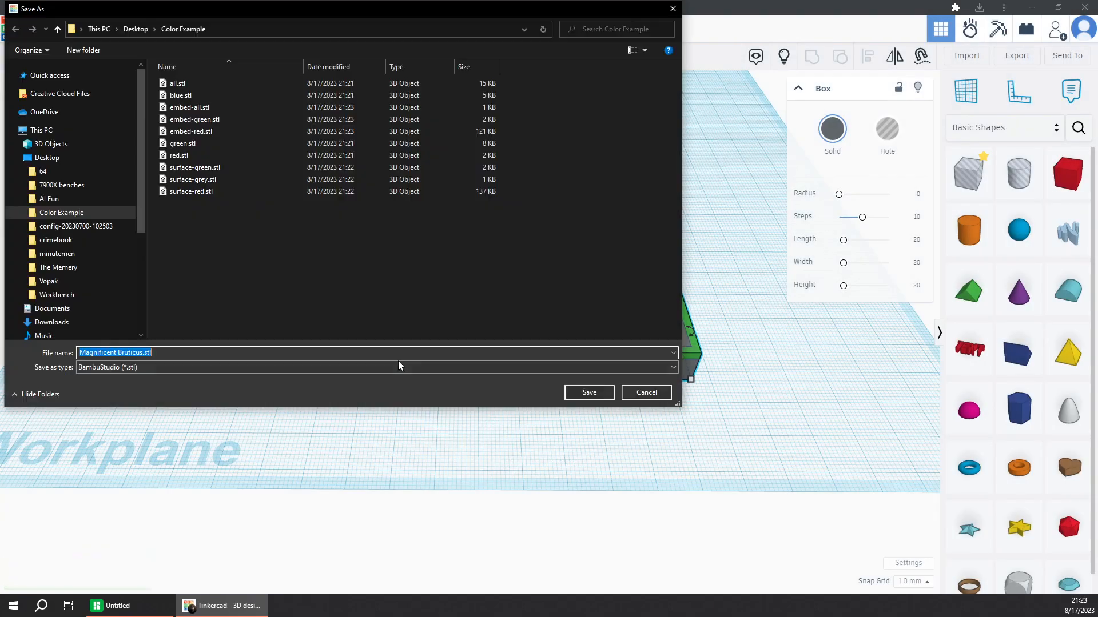
pyautogui.write('embed-grey')
pyautogui.press('Return')
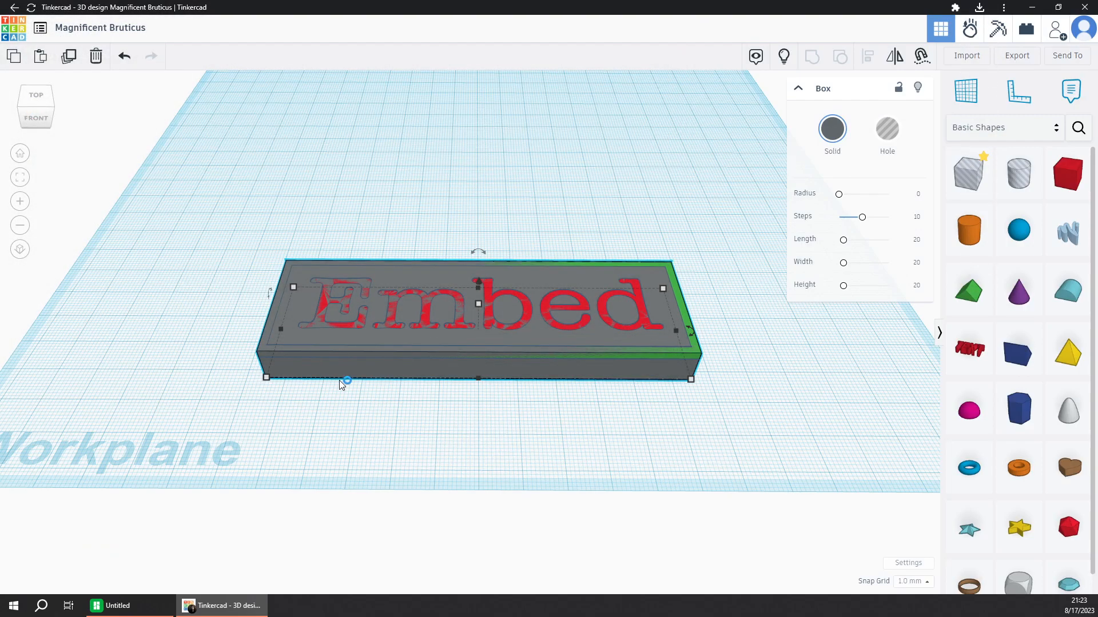
# Duplicate the red Embed lettering and the green border, and turn the copies into holes.
pyautogui.click(303, 405)
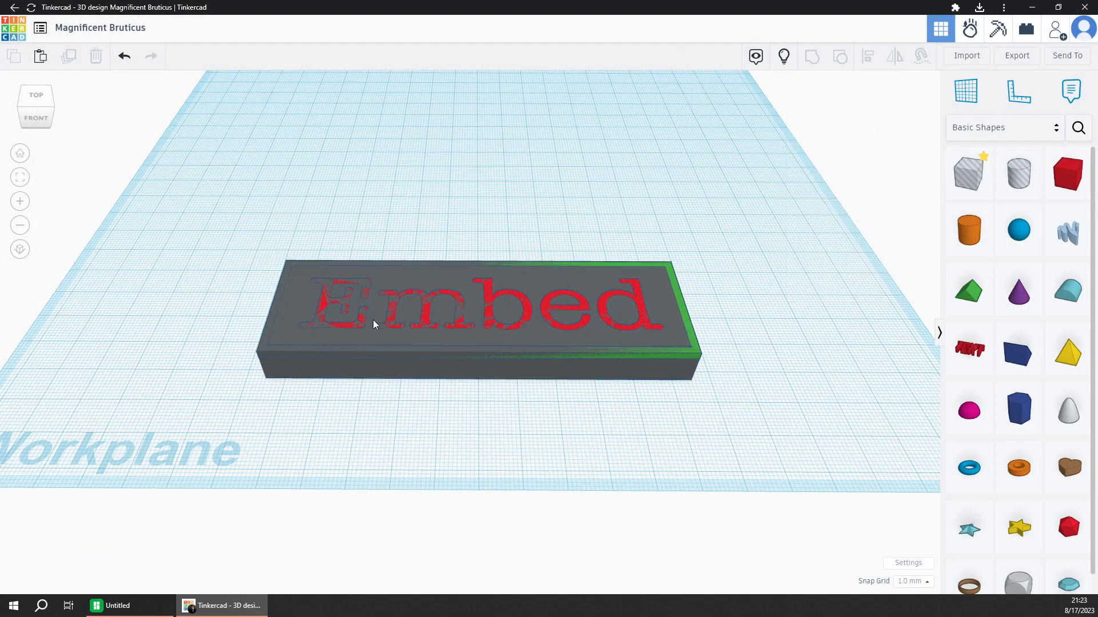
pyautogui.click(490, 295)
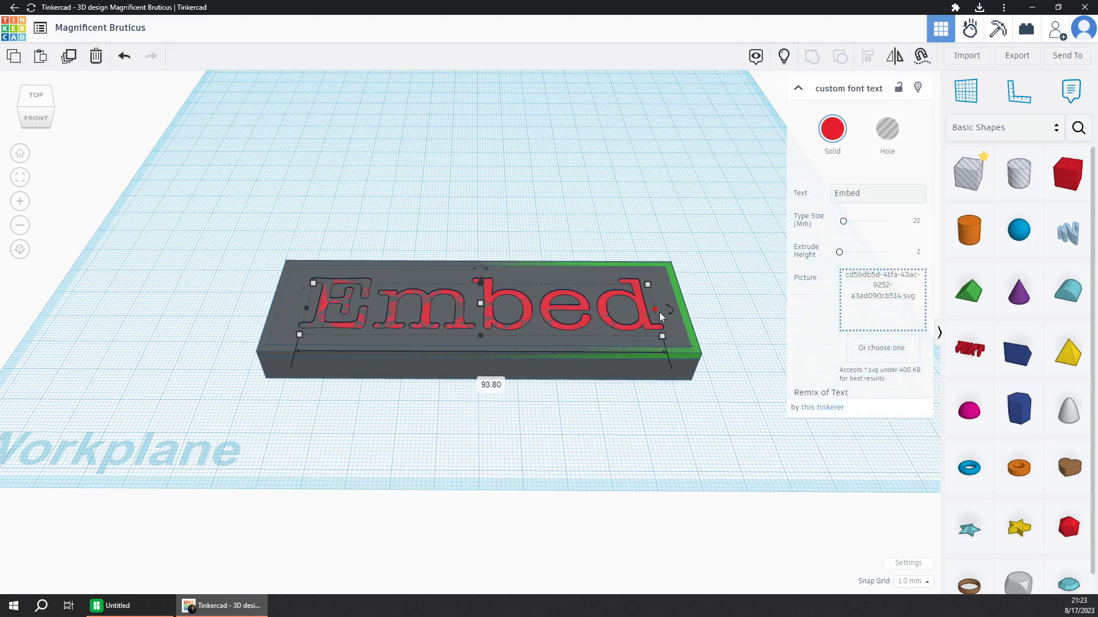
pyautogui.keyDown('shift'); pyautogui.click(686, 314); pyautogui.keyUp('shift')
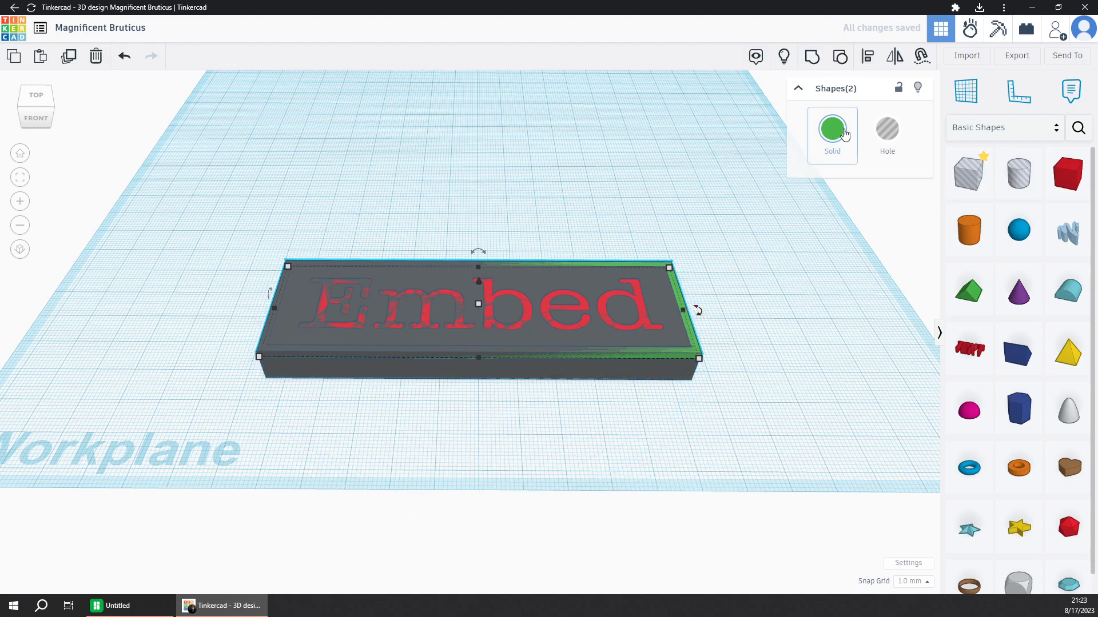
pyautogui.click(883, 137)
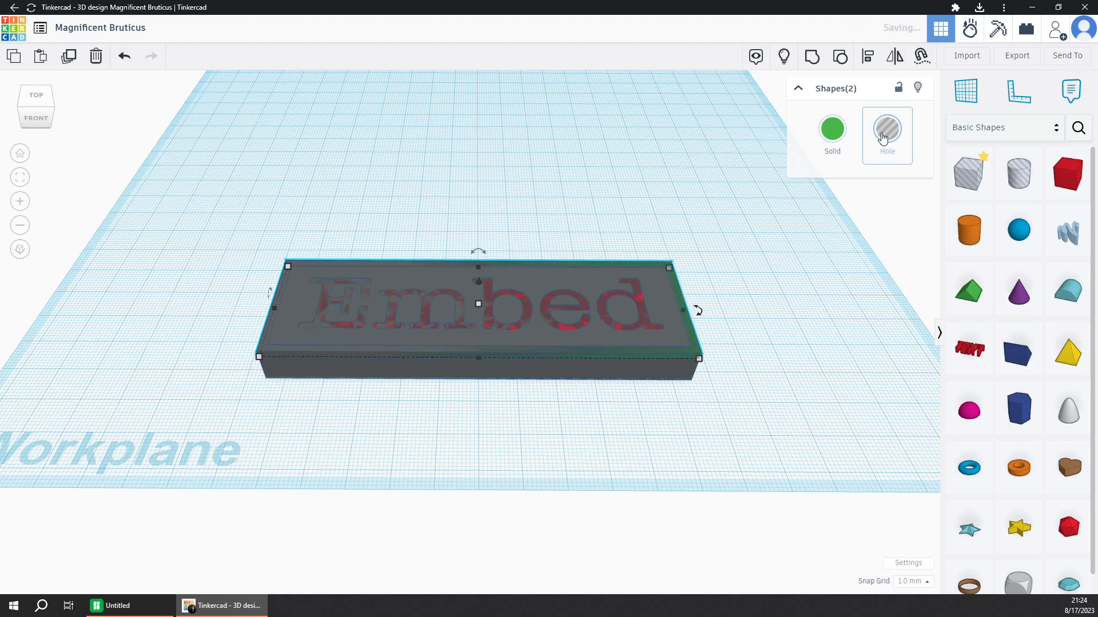
# Group the lettering and border holes with the grey base box to cut their recesses into it.
pyautogui.keyDown('shift'); pyautogui.click(673, 373); pyautogui.keyUp('shift')
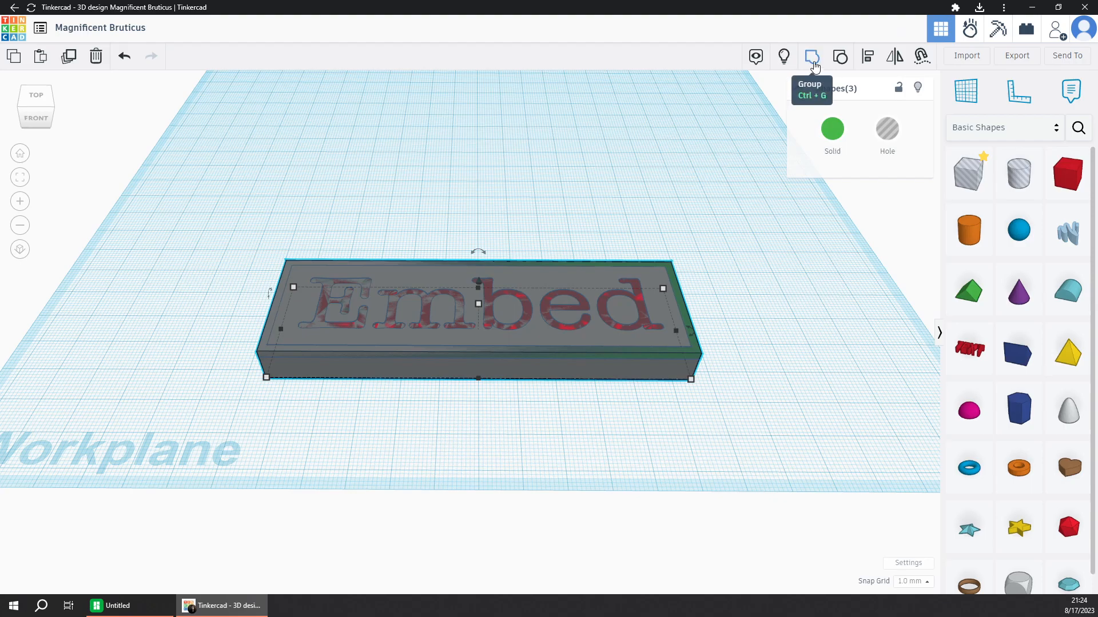
pyautogui.click(814, 67)
pyautogui.click(732, 348)
pyautogui.moveTo(752, 362)
pyautogui.mouseDown(button='right')
pyautogui.moveTo(806, 360)
pyautogui.moveTo(851, 340)
pyautogui.moveTo(731, 365)
pyautogui.moveTo(657, 366)
pyautogui.moveTo(751, 367)
pyautogui.mouseUp(button='right')
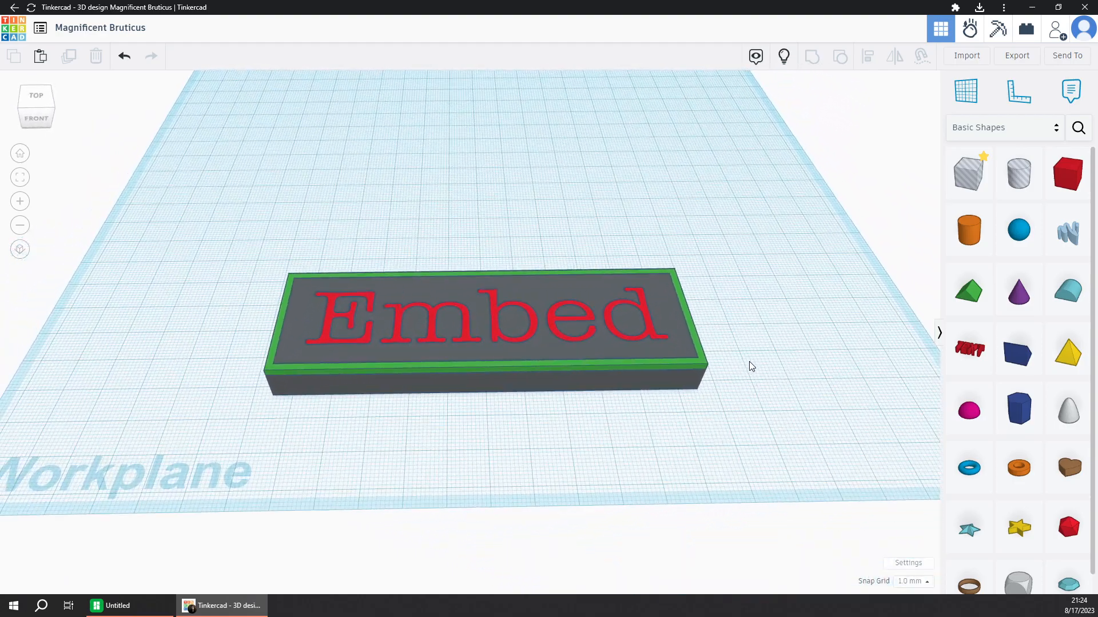
# Raise the red lettering and green border 5 mm to inspect the recesses in the grey base, and undo the move.
pyautogui.click(613, 311)
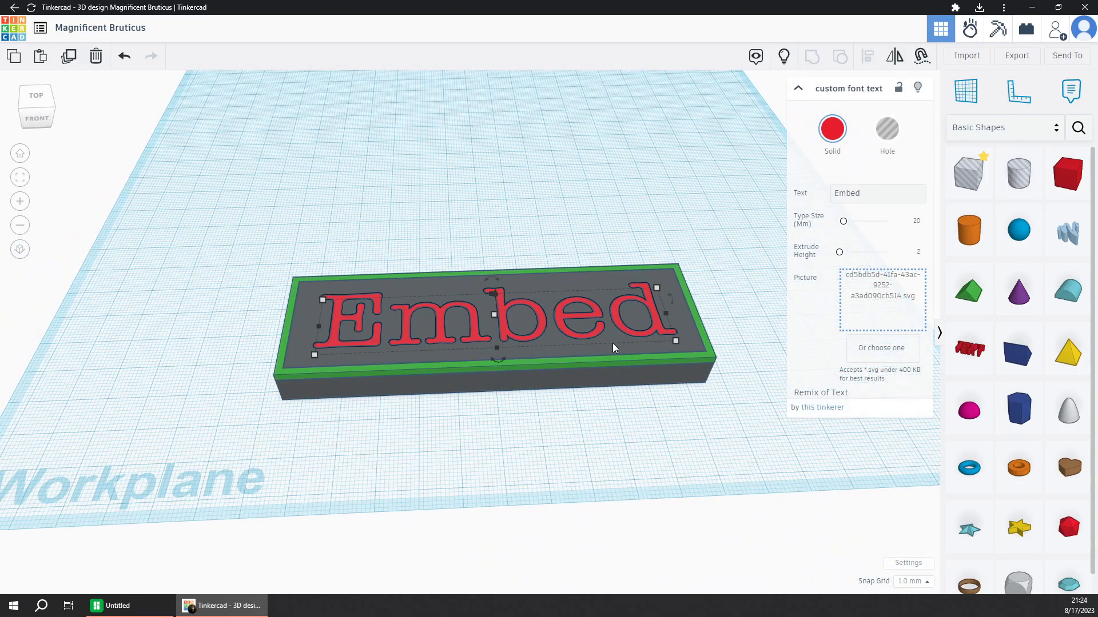
pyautogui.keyDown('shift'); pyautogui.click(610, 367); pyautogui.keyUp('shift')
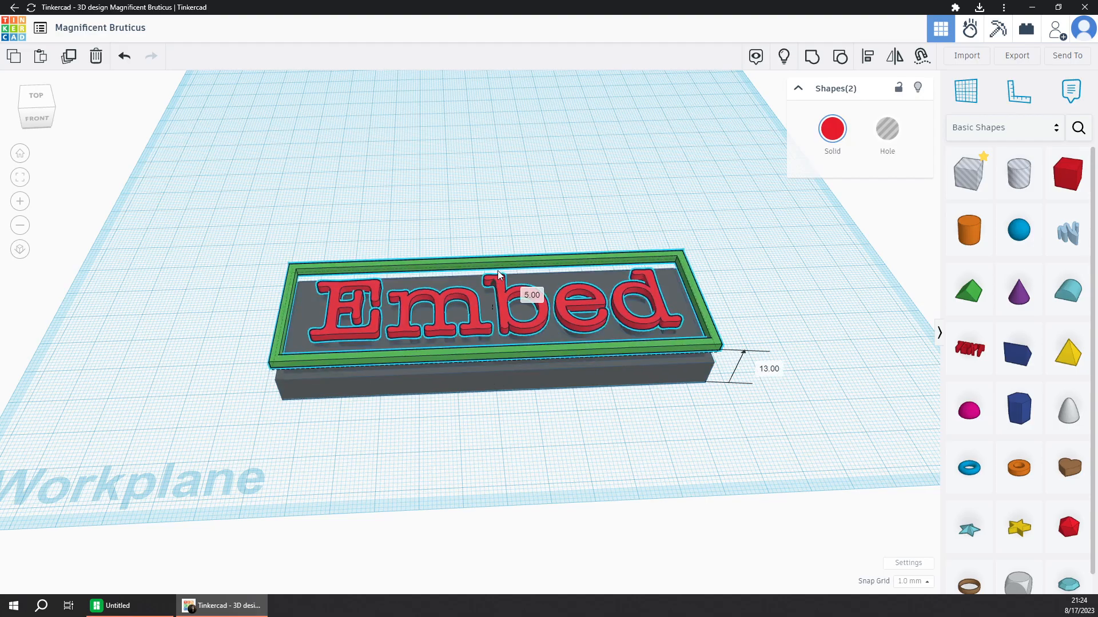
pyautogui.moveTo(551, 427); pyautogui.dragTo(520, 419, button='right')
pyautogui.hotkey('ctrl', 'z')
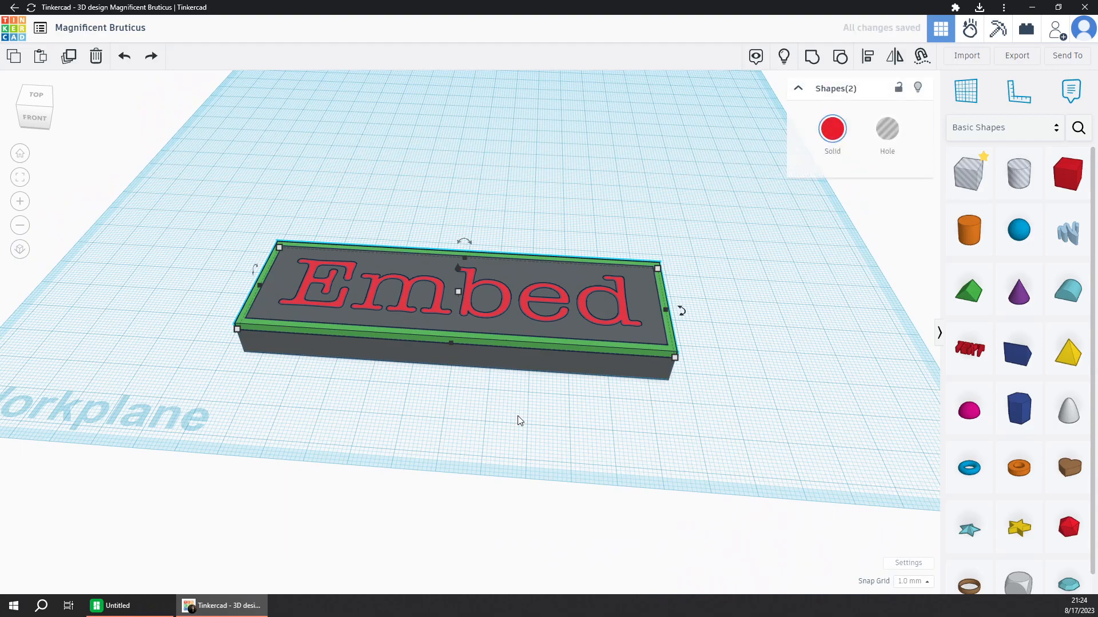
# Export only the recessed grey base of the Embed plate as an STL named embed-grey-cut.
pyautogui.click(519, 419)
pyautogui.click(564, 367)
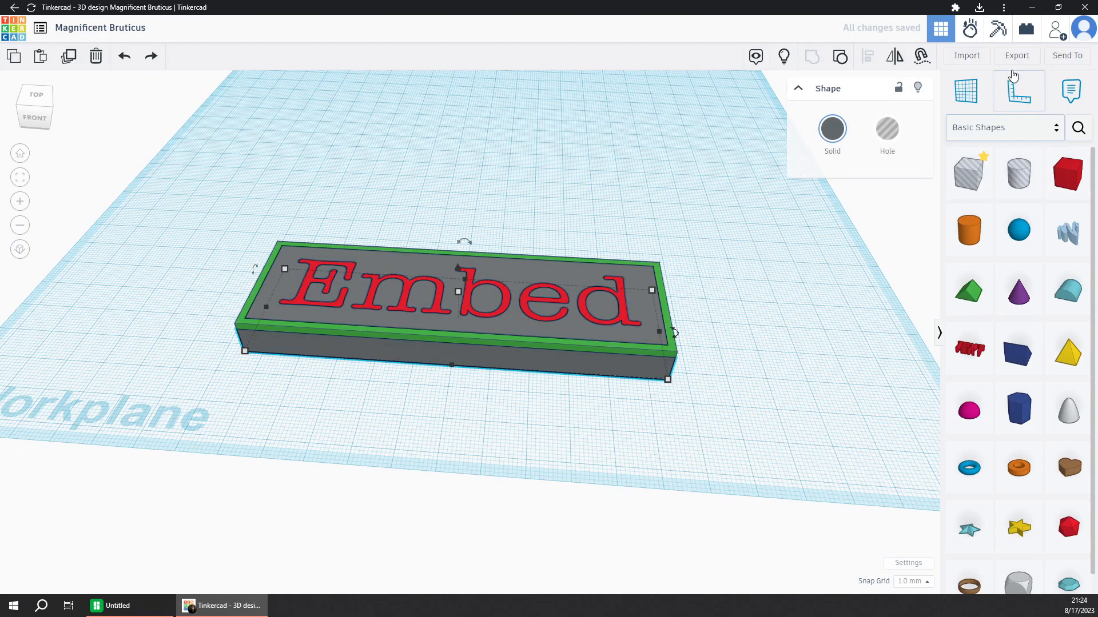
pyautogui.click(1017, 53)
pyautogui.click(610, 334)
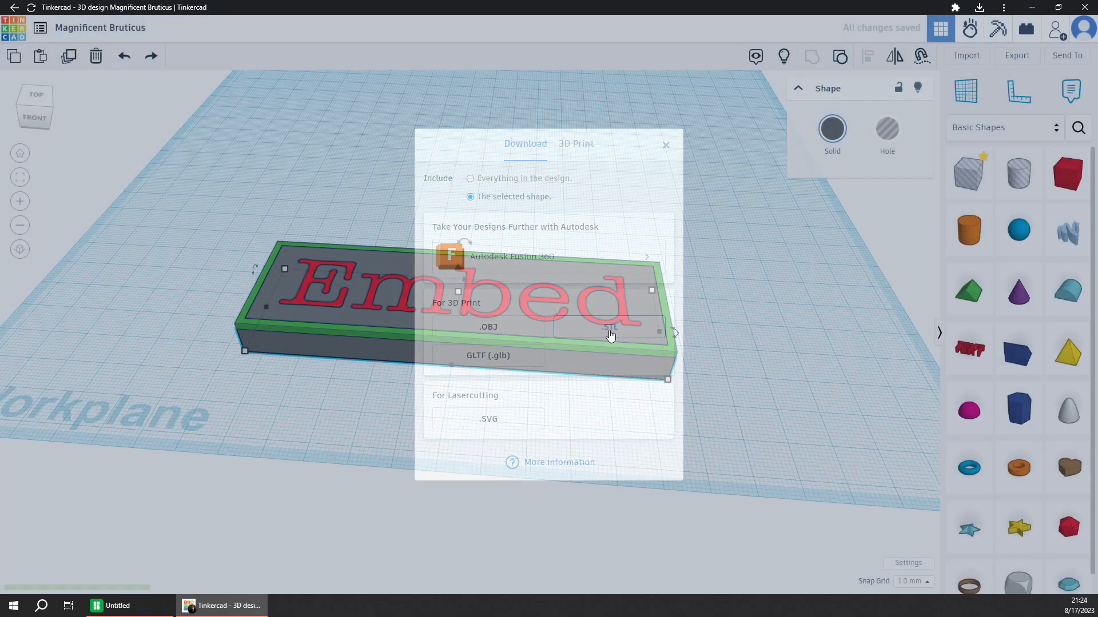
pyautogui.write('em')
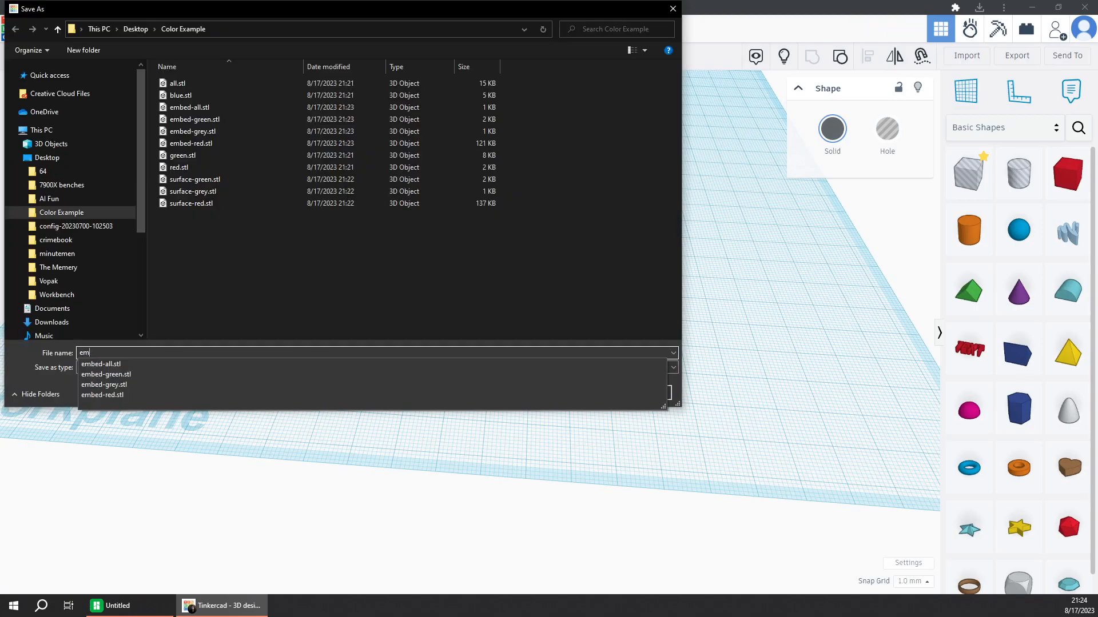
pyautogui.write('bed-grey-cut')
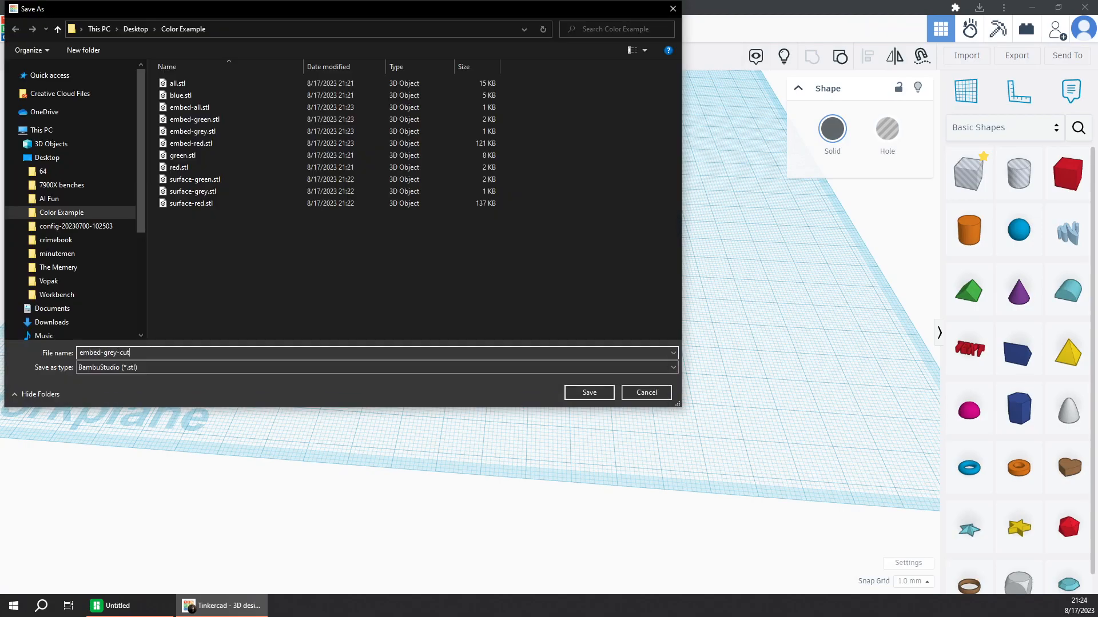
pyautogui.press('Return')
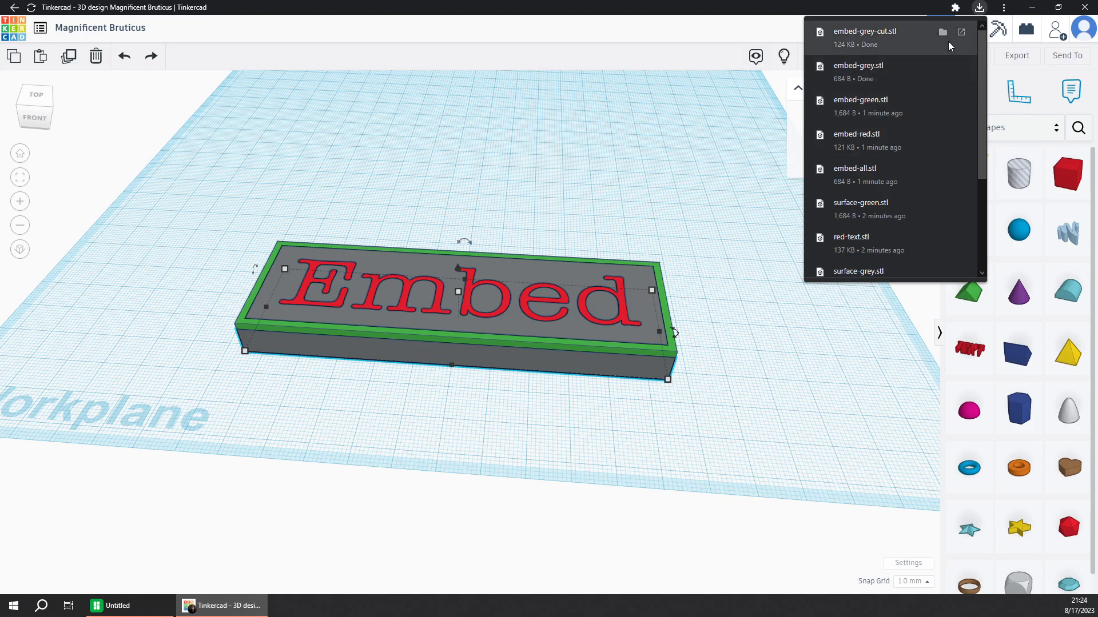
# Open the Color Example folder containing the exported STL files and display its contents as large icons.
pyautogui.click(941, 33)
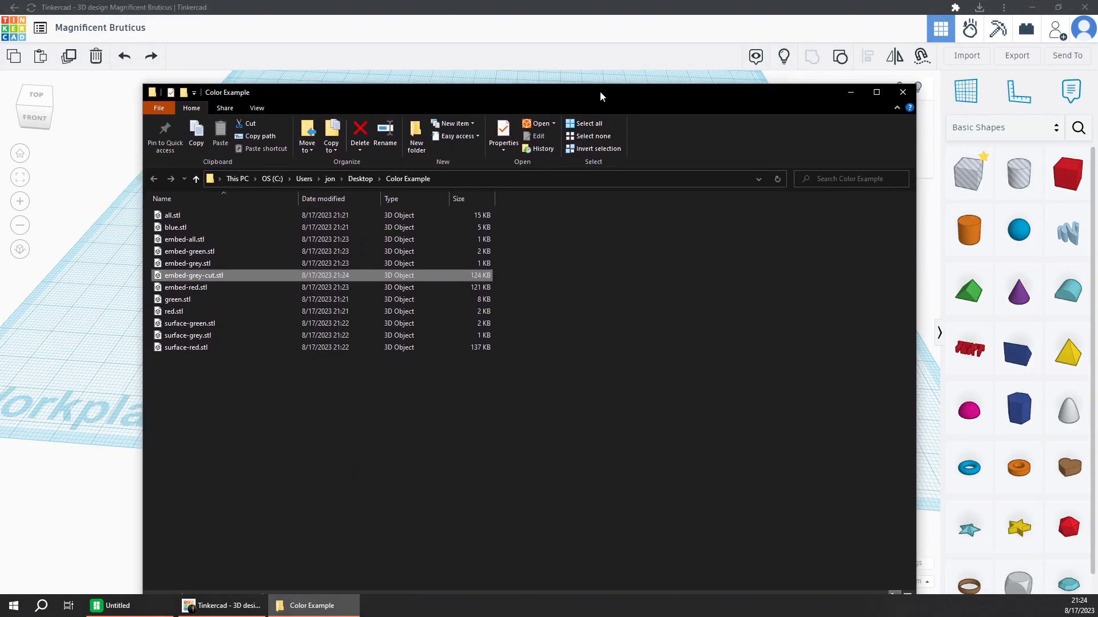
pyautogui.rightClick(580, 241)
pyautogui.moveTo(623, 265)
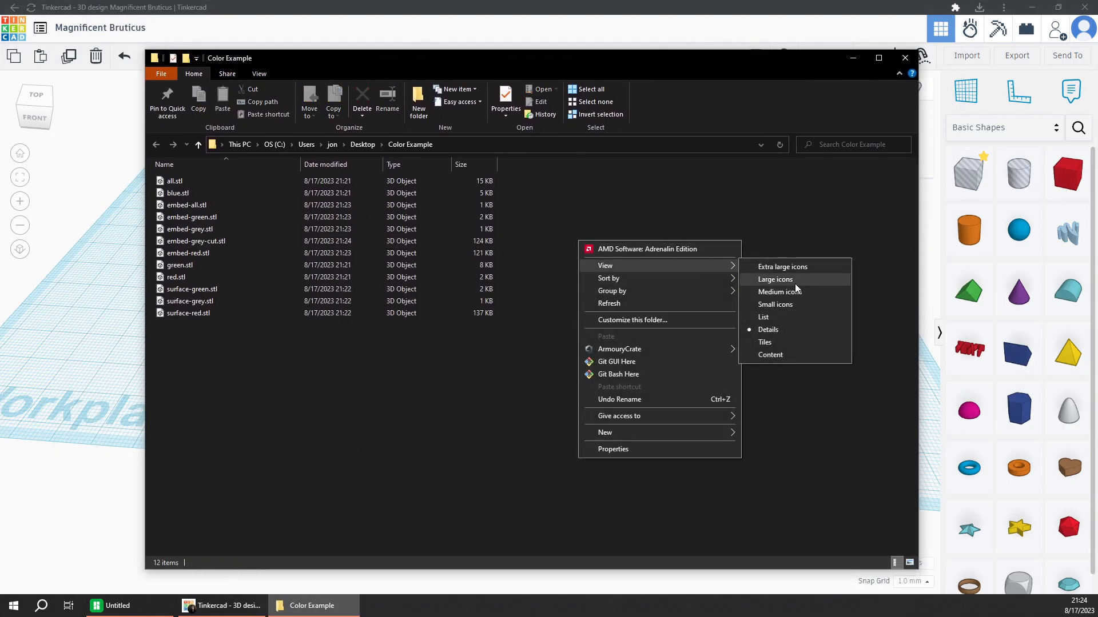
pyautogui.click(796, 281)
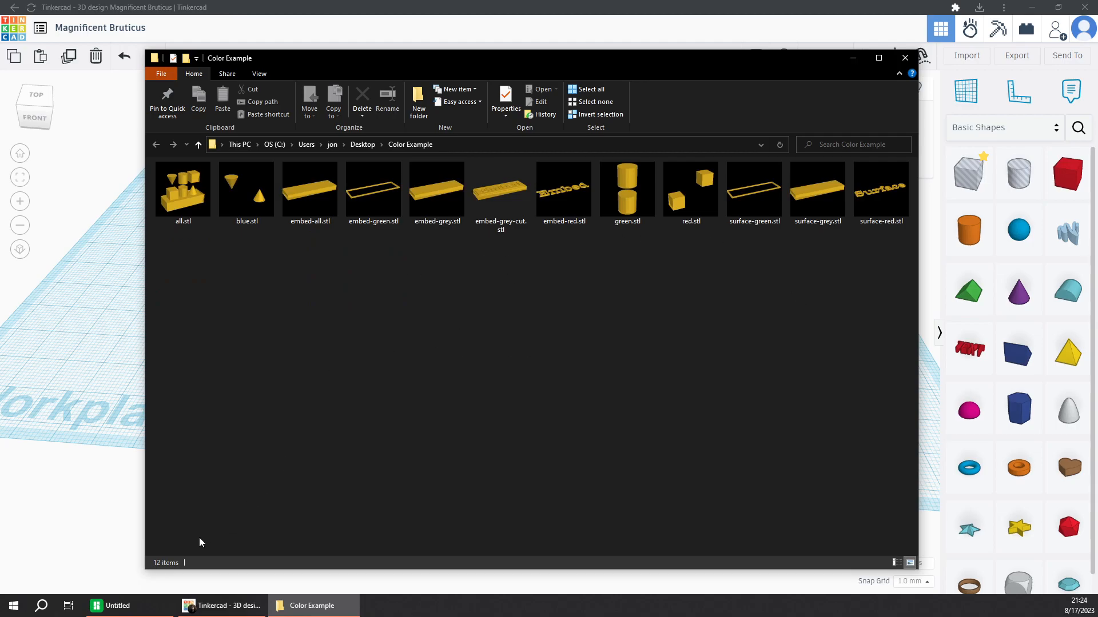
# Switch to Bambu Studio and import all.stl from the Color Example folder onto the build plate.
pyautogui.click(131, 608)
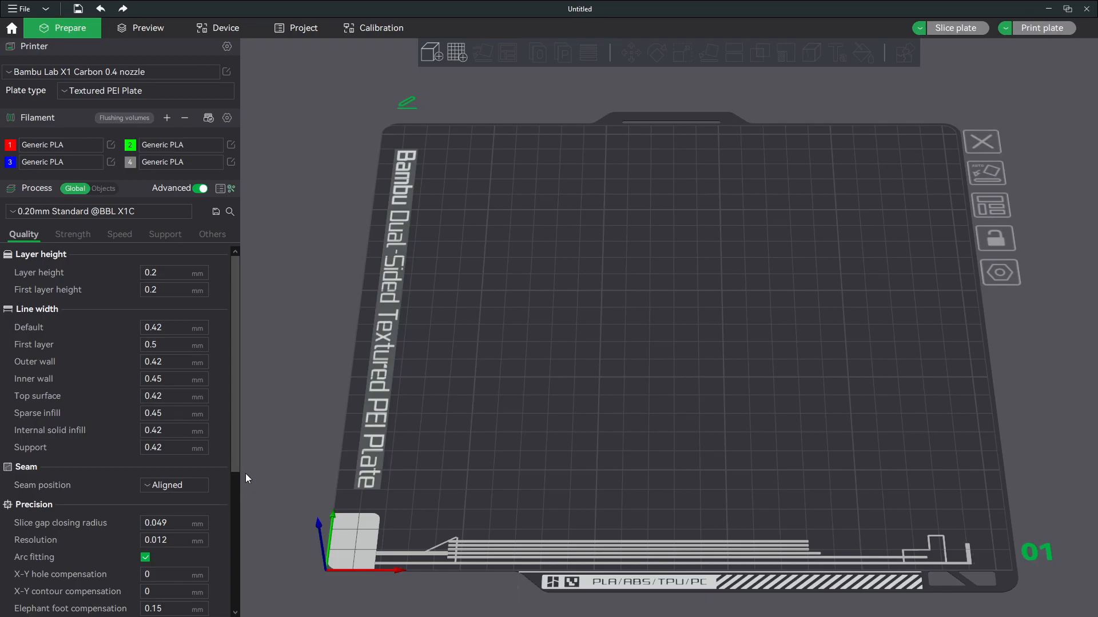
pyautogui.hotkey('alt', 'Tab')
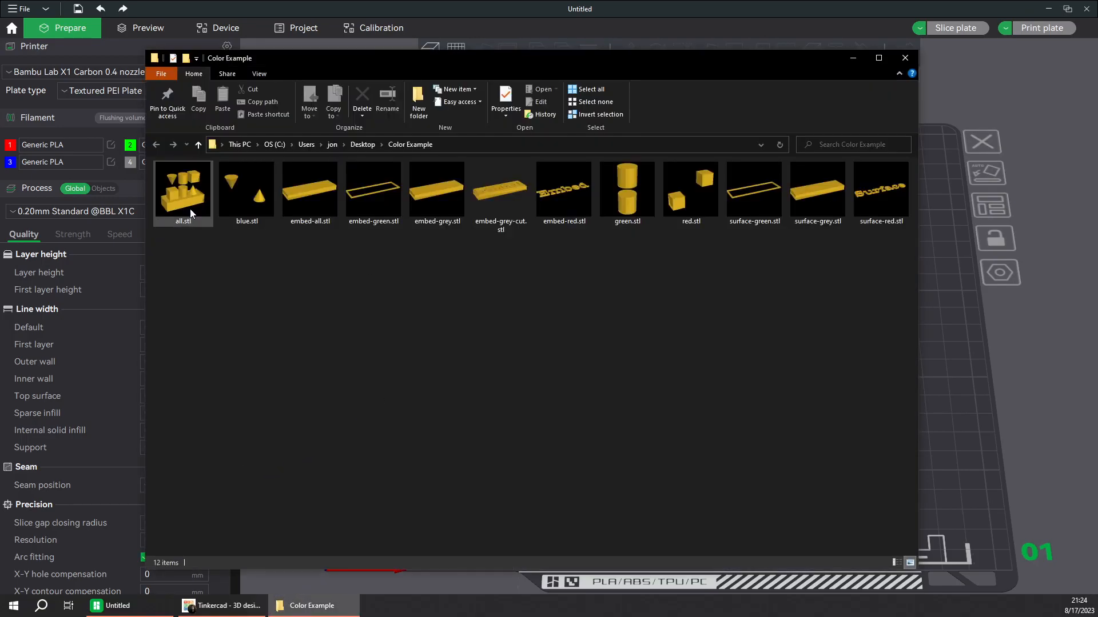
pyautogui.moveTo(180, 190); pyautogui.dragTo(927, 283)
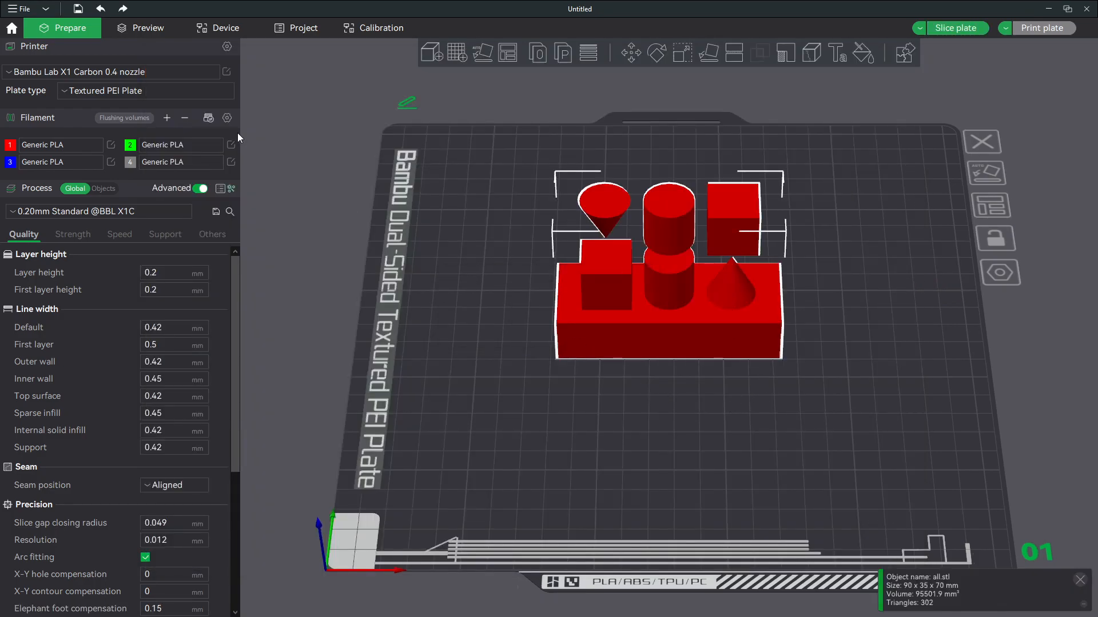
# Show the object list and change the filament of the all.stl object to Filament 2.
pyautogui.click(494, 352)
pyautogui.click(744, 352)
pyautogui.click(100, 191)
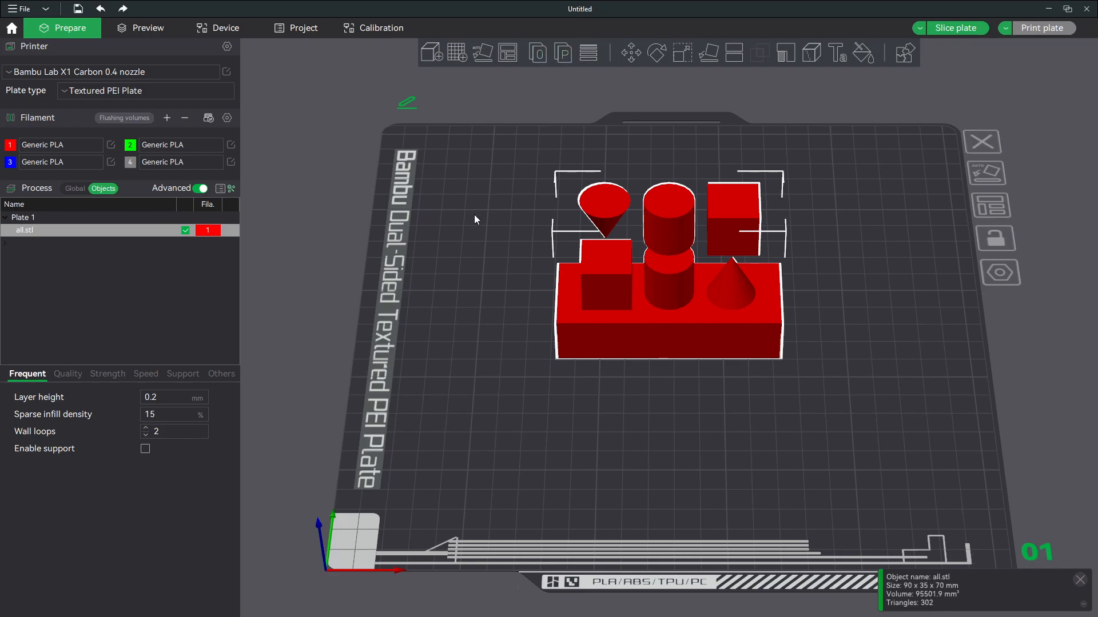
pyautogui.moveTo(485, 270); pyautogui.dragTo(509, 253)
pyautogui.scroll(4, 501, 242)
pyautogui.moveTo(492, 231); pyautogui.dragTo(510, 372, button='middle')
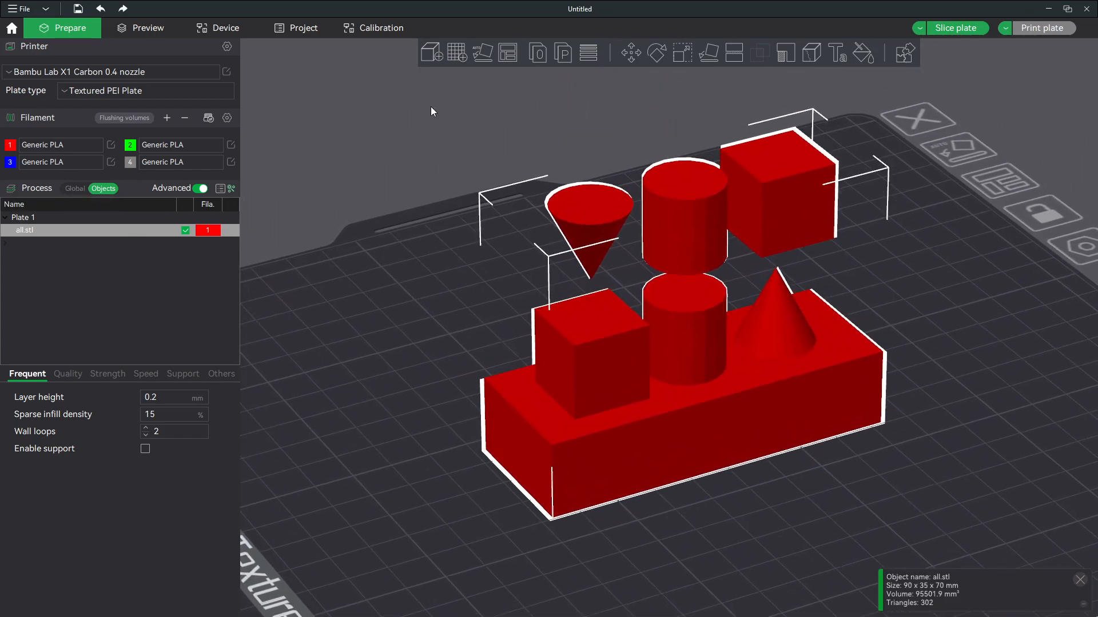
pyautogui.rightClick(150, 232)
pyautogui.moveTo(246, 550)
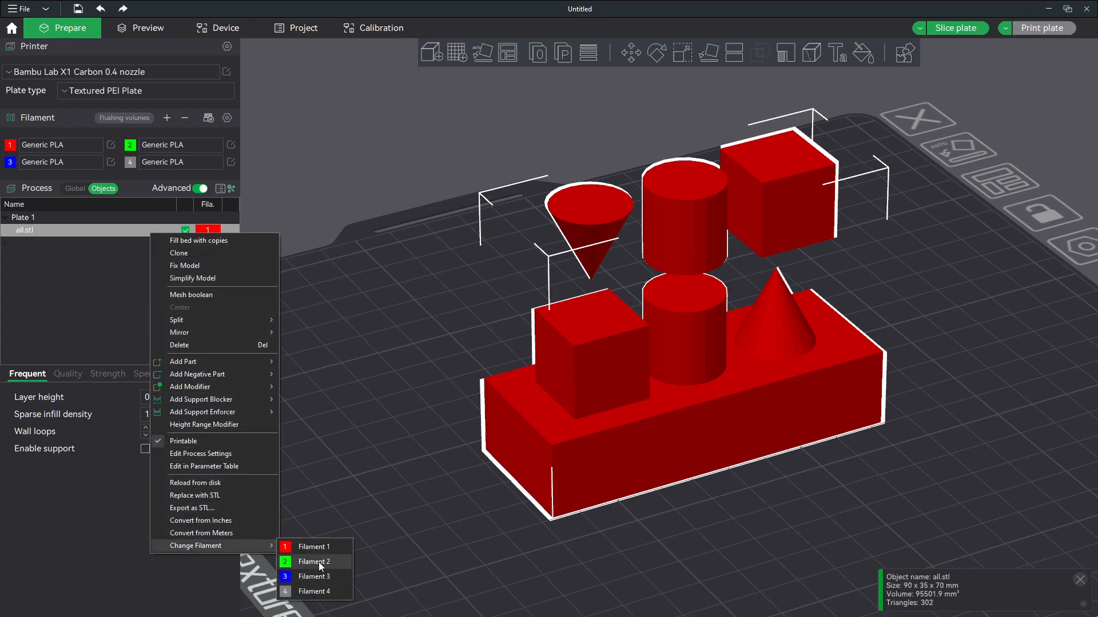
pyautogui.click(319, 562)
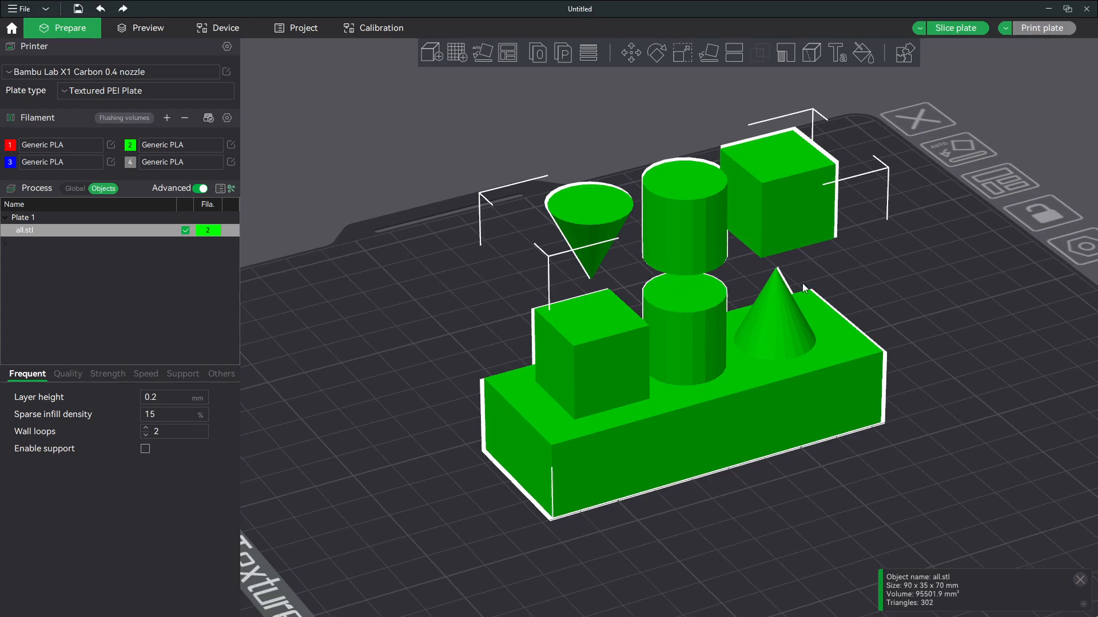
# With the Color Painting fill tool, paint the floating cube's front face with filament 1 and its top face with filament 3.
pyautogui.click(862, 56)
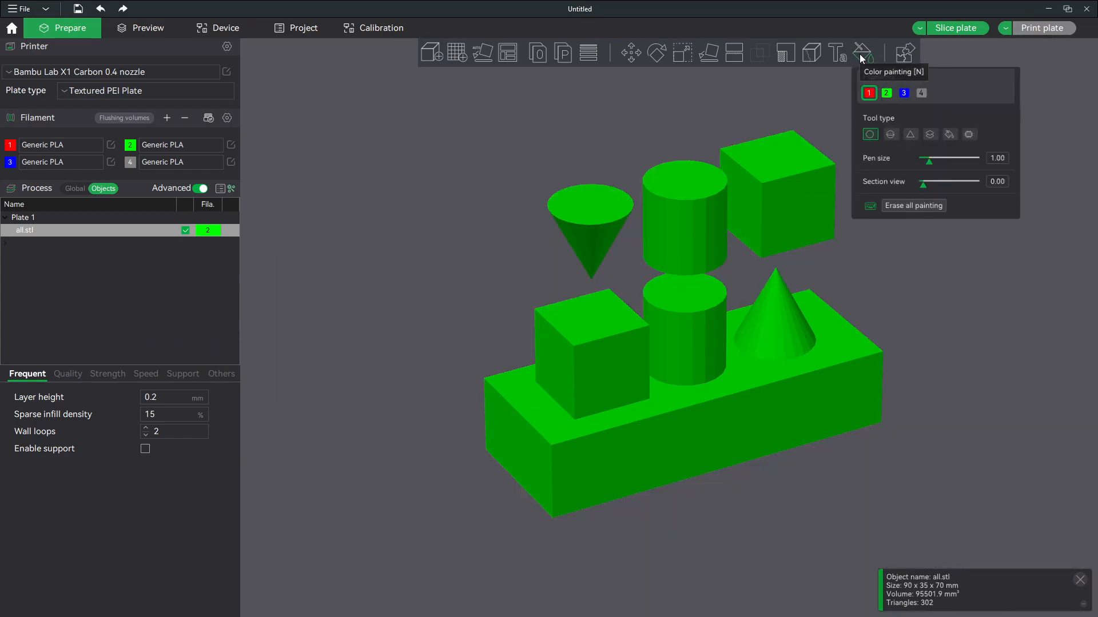
pyautogui.click(949, 134)
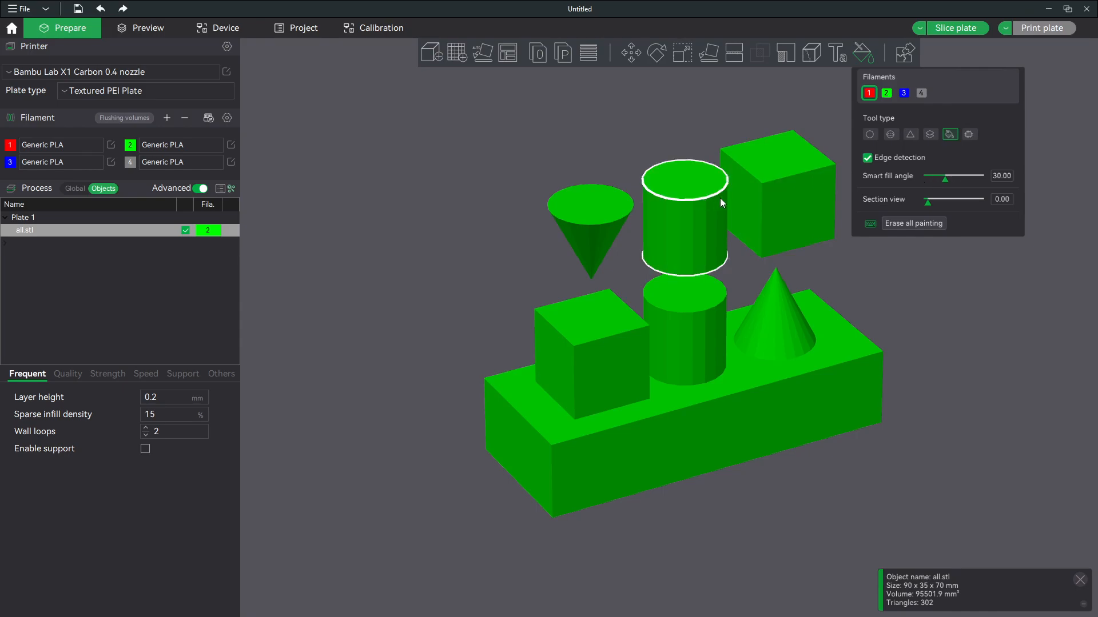
pyautogui.click(773, 201)
pyautogui.click(905, 94)
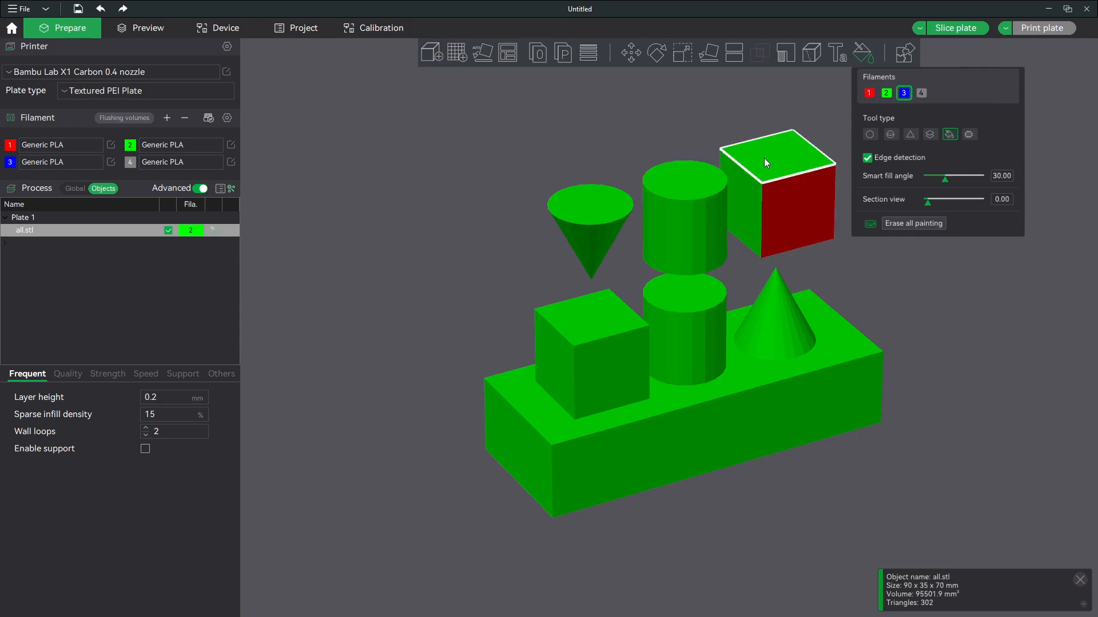
pyautogui.click(764, 159)
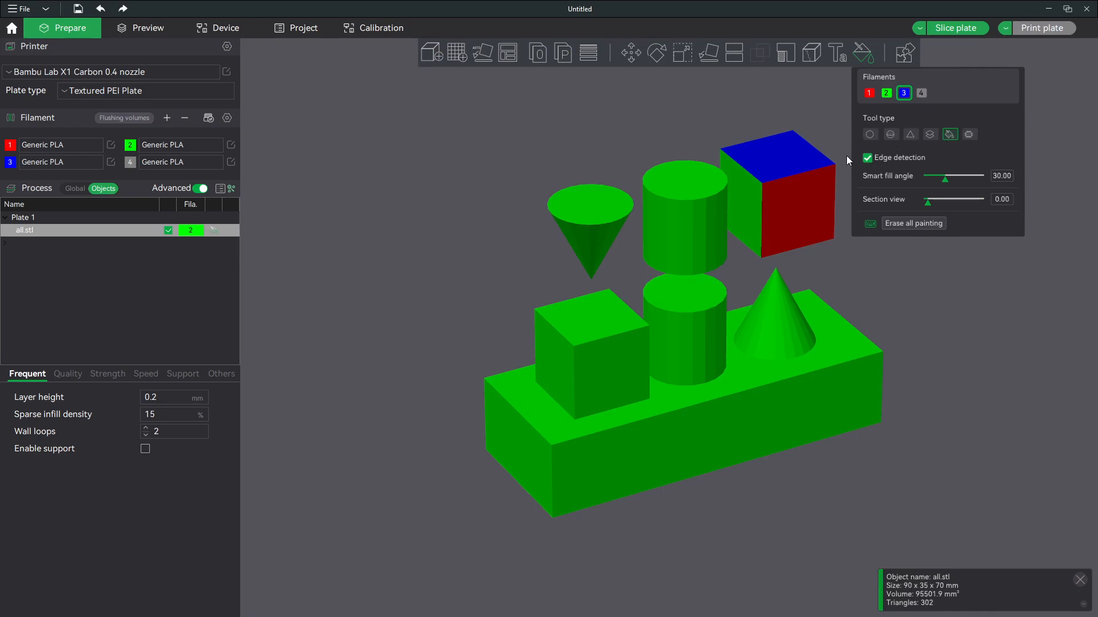
# Fill the floating cylinder with filament 4 using the Color Painting fill tool, and check it from below.
pyautogui.click(889, 134)
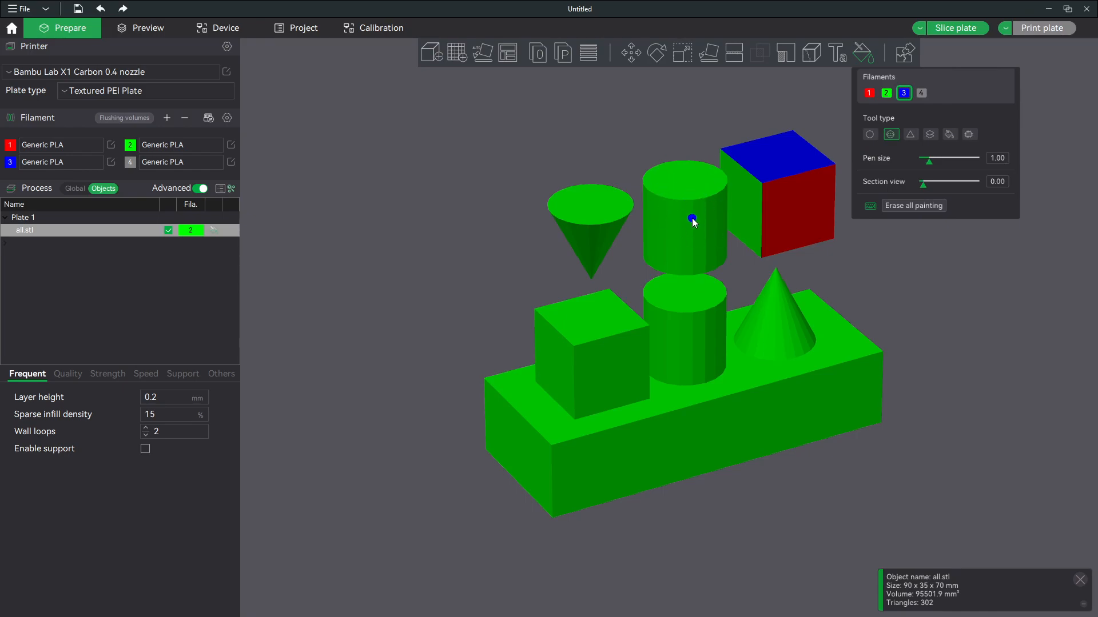
pyautogui.click(921, 93)
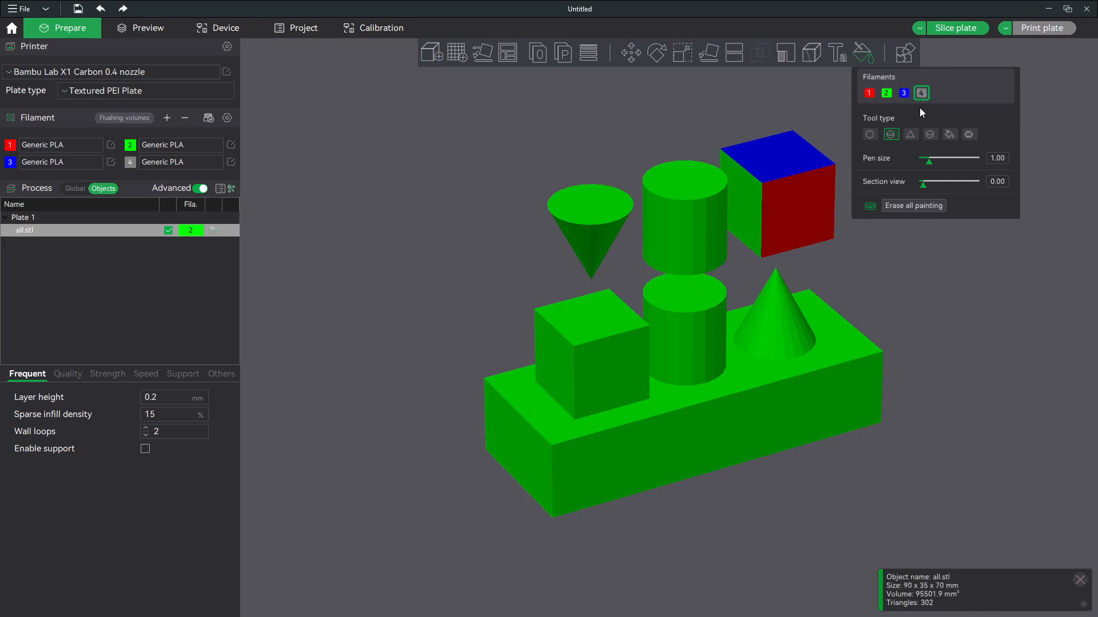
pyautogui.click(949, 135)
pyautogui.click(709, 215)
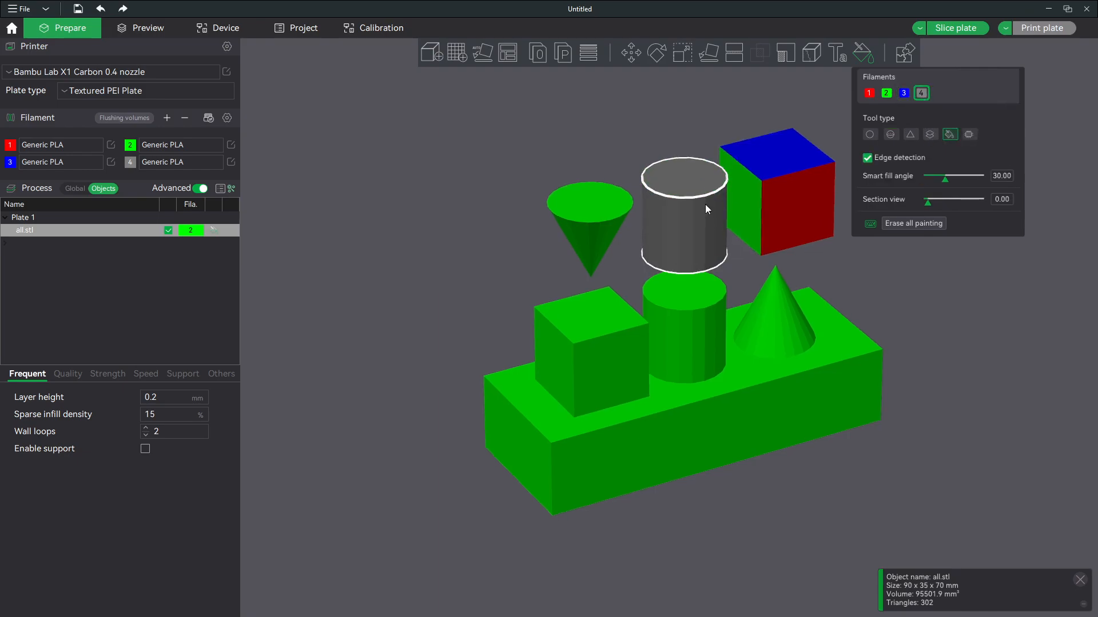
pyautogui.moveTo(704, 205); pyautogui.dragTo(678, 153, button='middle')
pyautogui.moveTo(712, 218); pyautogui.dragTo(687, 180)
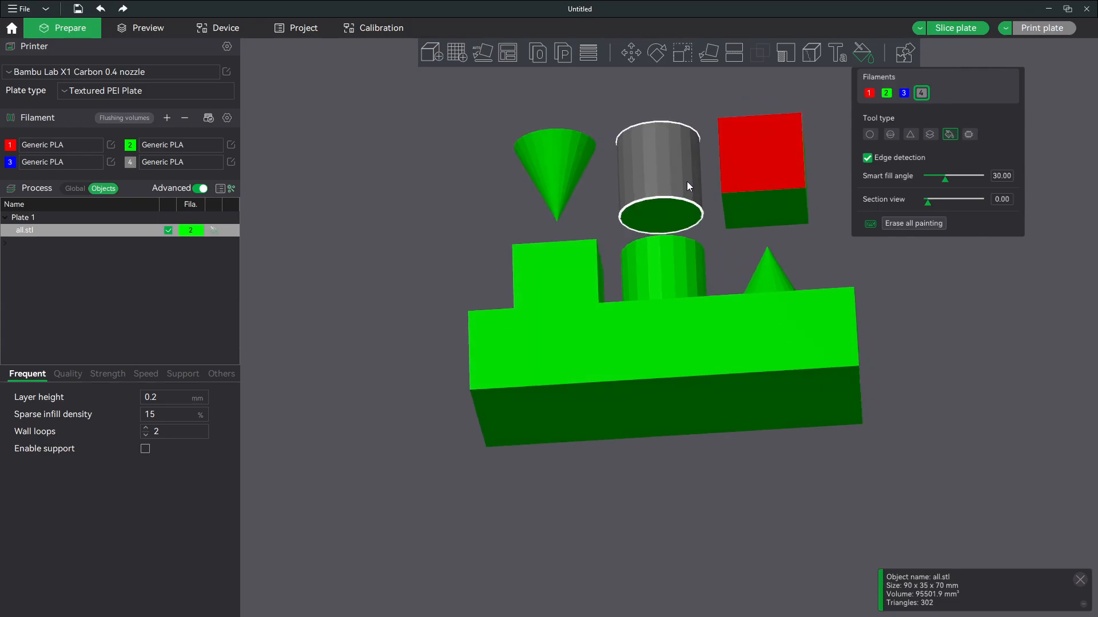
pyautogui.moveTo(719, 239); pyautogui.dragTo(733, 272)
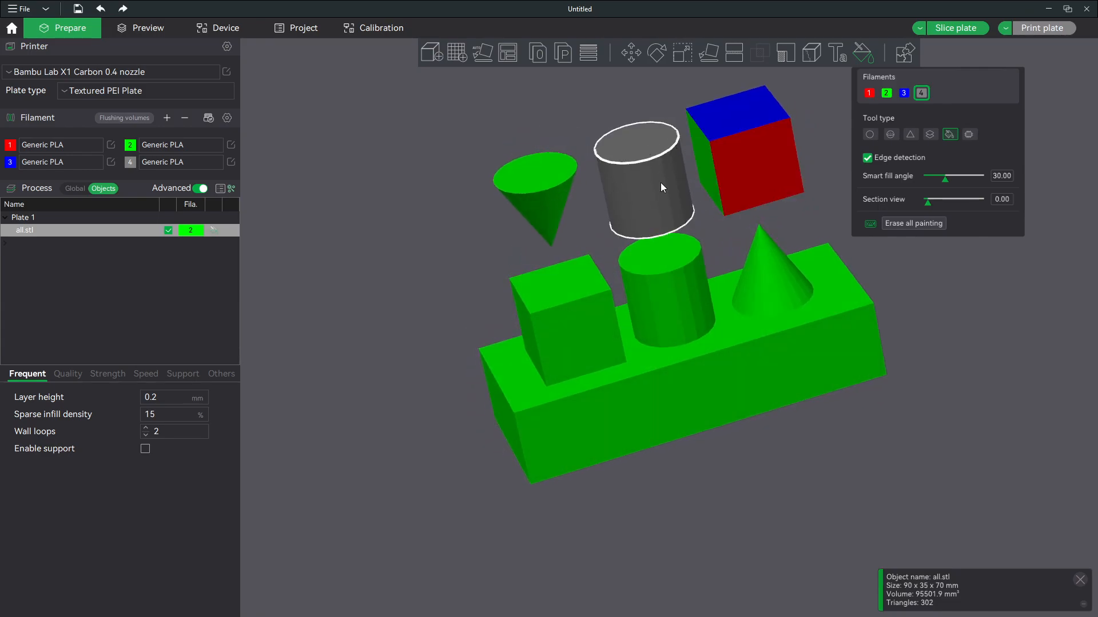
# Leave color painting, slice the plate and view the sliced model from another side.
pyautogui.click(898, 277)
pyautogui.moveTo(888, 260); pyautogui.dragTo(918, 226)
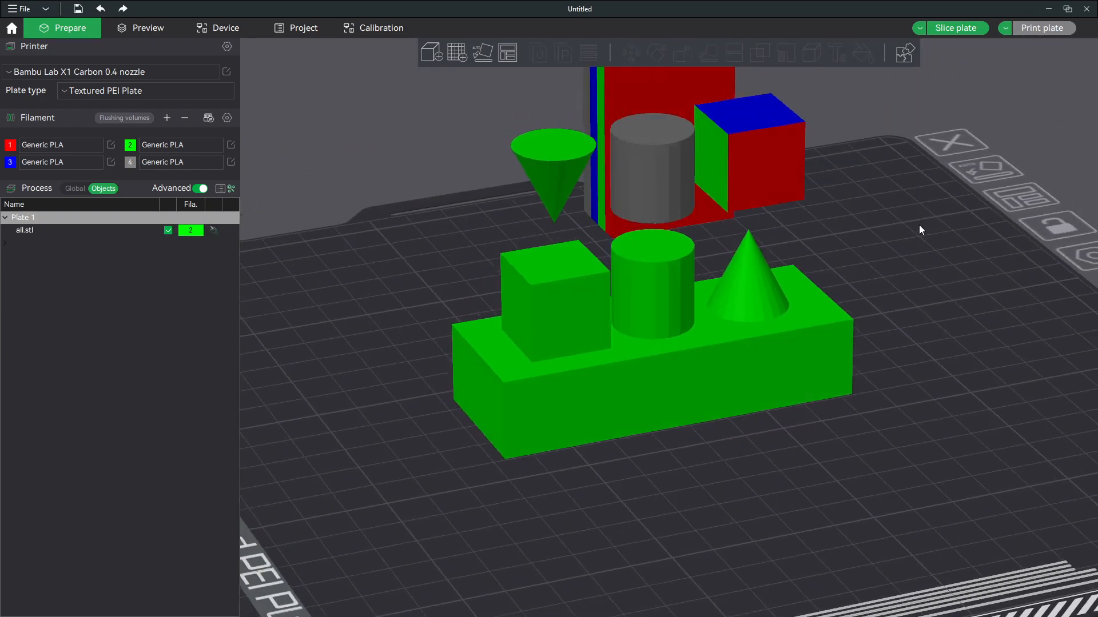
pyautogui.click(950, 33)
pyautogui.moveTo(718, 397); pyautogui.dragTo(615, 221)
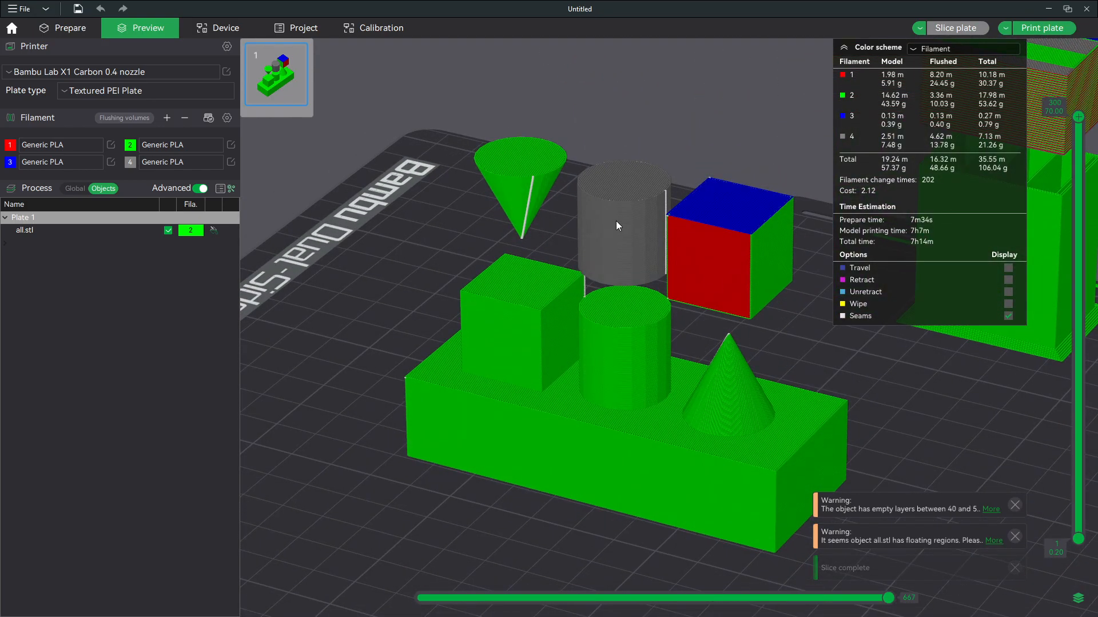
# Disable the prime tower in the global process settings and slice the plate again.
pyautogui.click(81, 189)
pyautogui.click(208, 231)
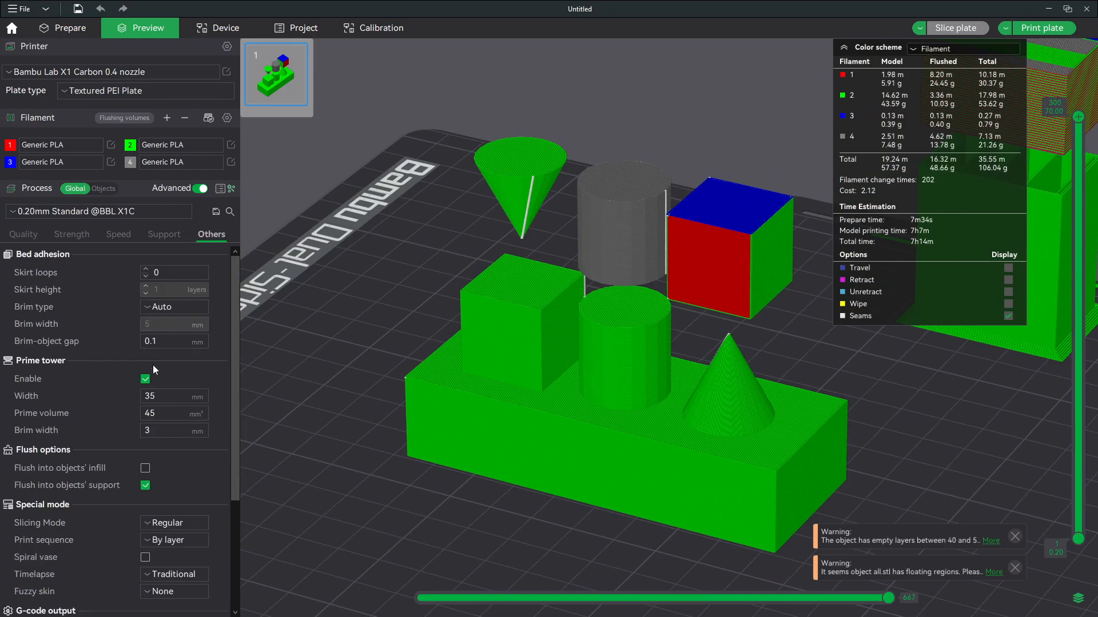
pyautogui.click(145, 380)
pyautogui.moveTo(442, 278); pyautogui.dragTo(493, 279)
pyautogui.click(972, 27)
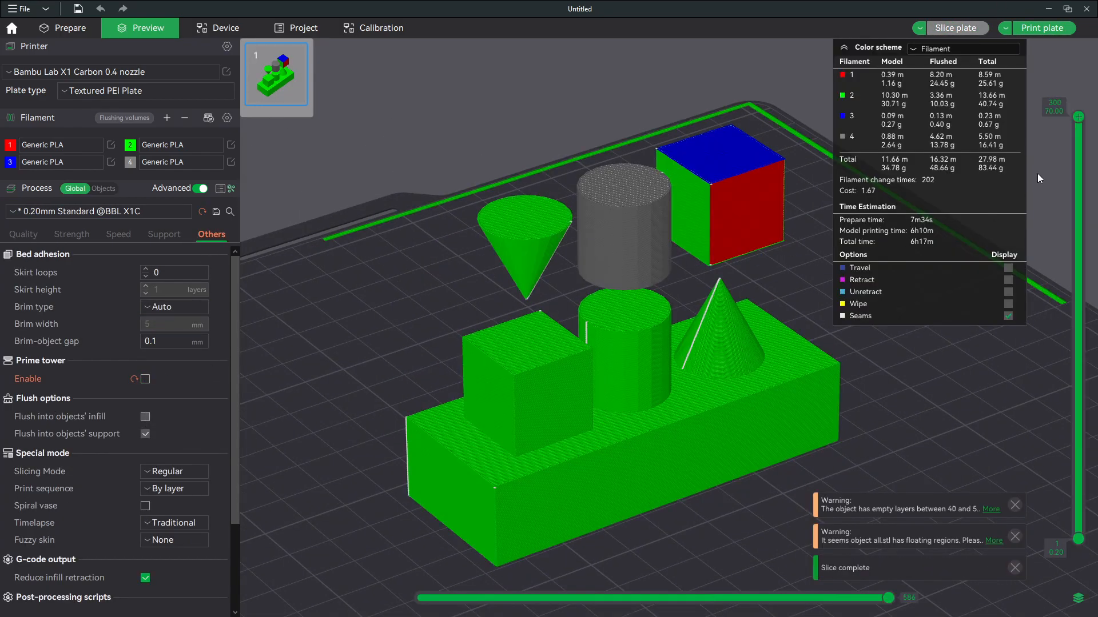
# Step through the upper layers of the sliced preview to examine how the painted colors extend inside the floating cube and cylinder.
pyautogui.scroll(5, 615, 161)
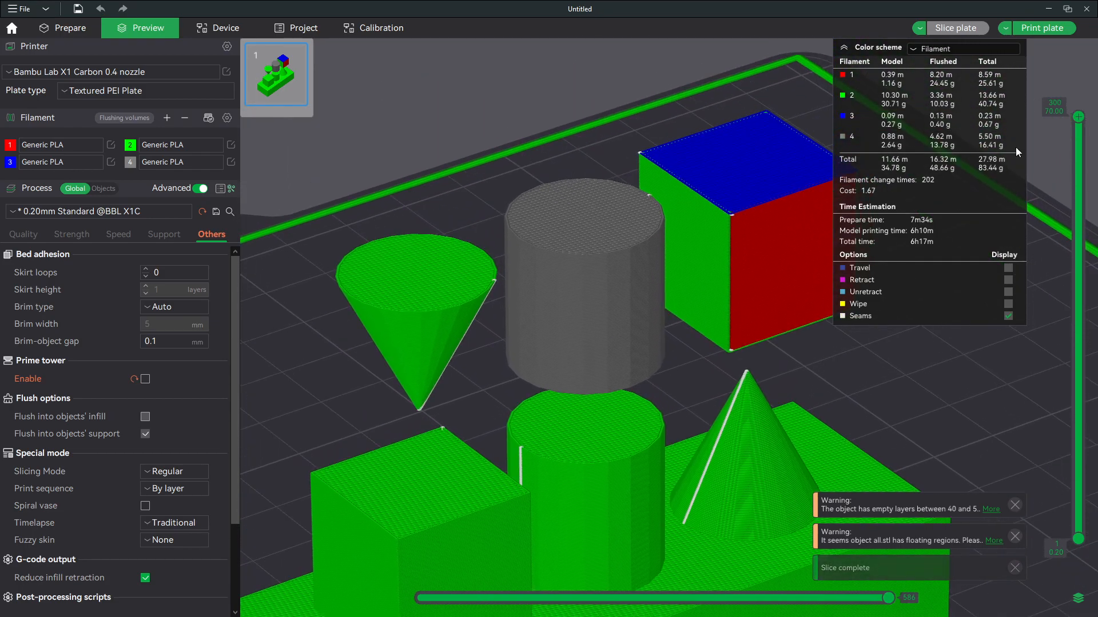
pyautogui.moveTo(1078, 117); pyautogui.dragTo(1066, 162)
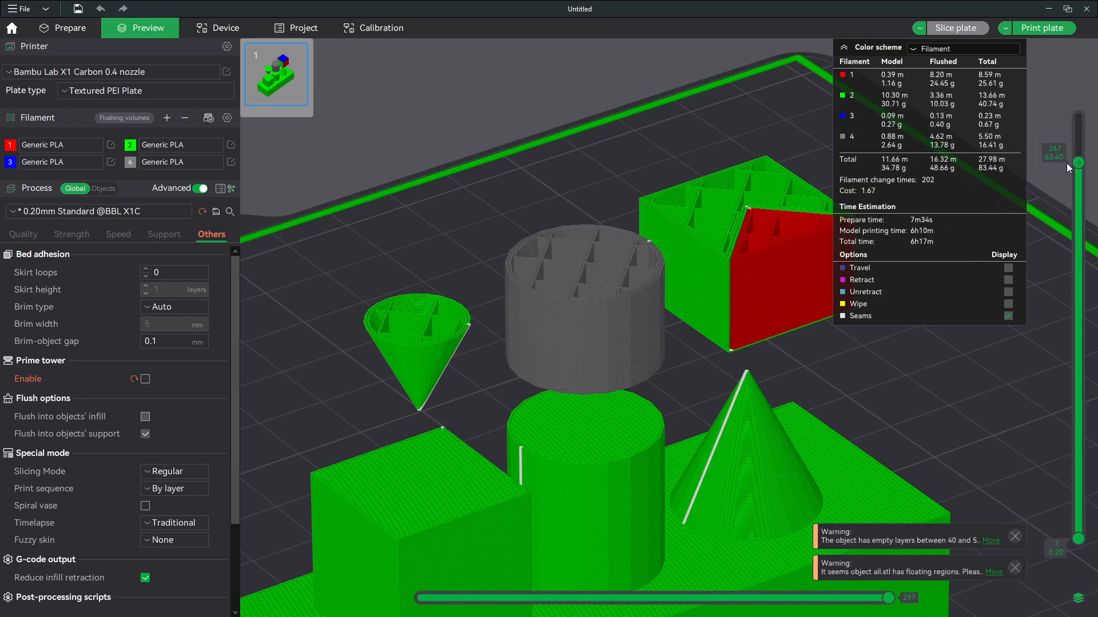
pyautogui.moveTo(718, 275); pyautogui.dragTo(551, 298, button='right')
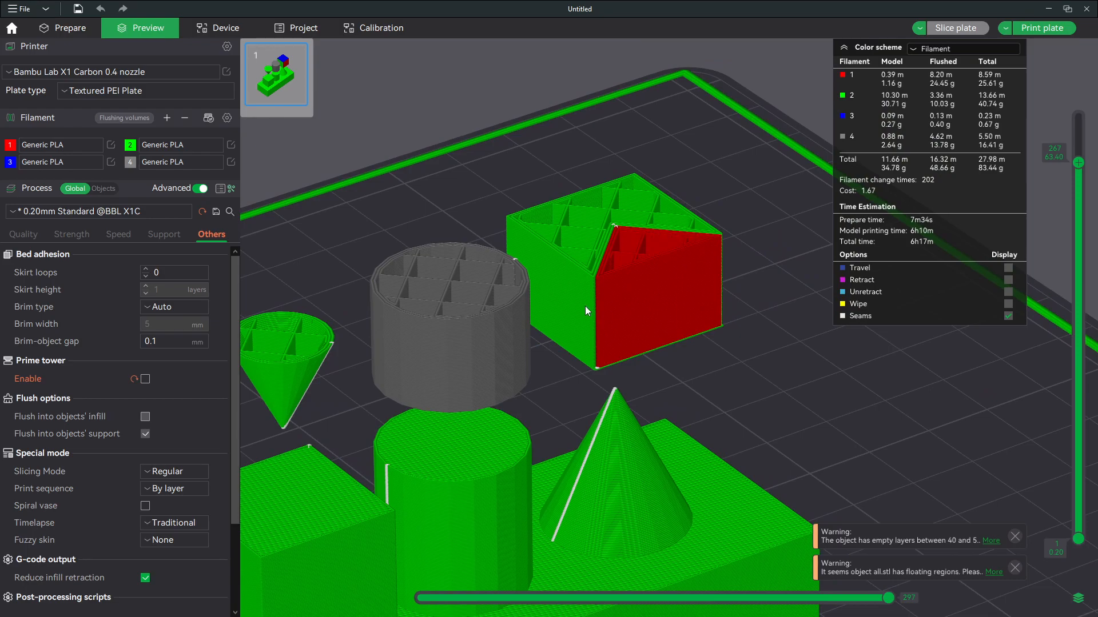
pyautogui.moveTo(1067, 163); pyautogui.dragTo(1062, 117)
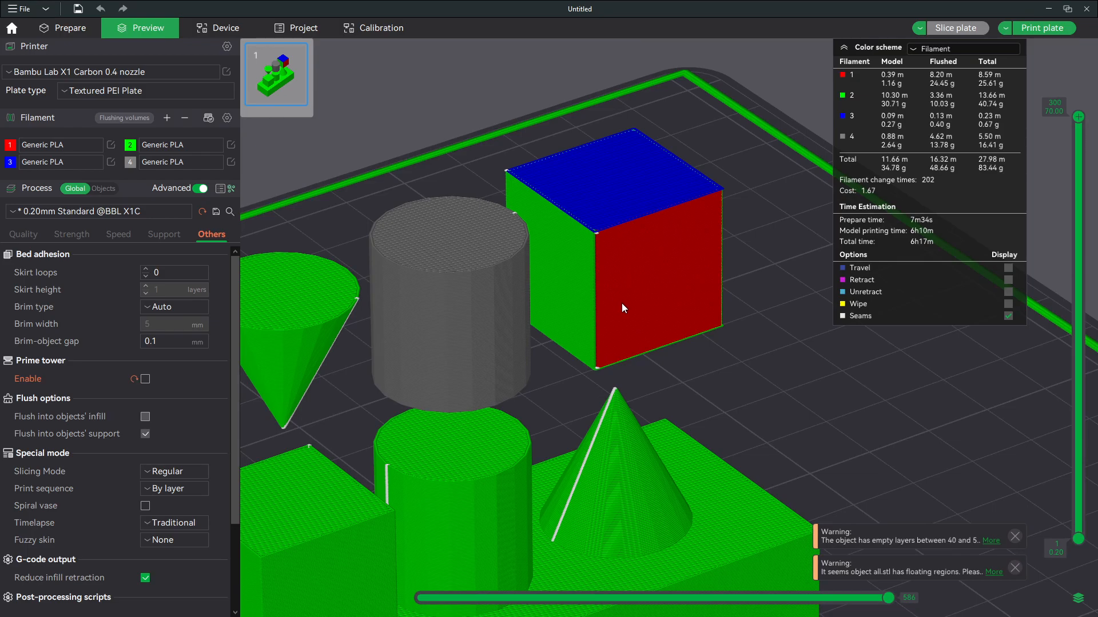
pyautogui.moveTo(1077, 117); pyautogui.dragTo(1079, 151)
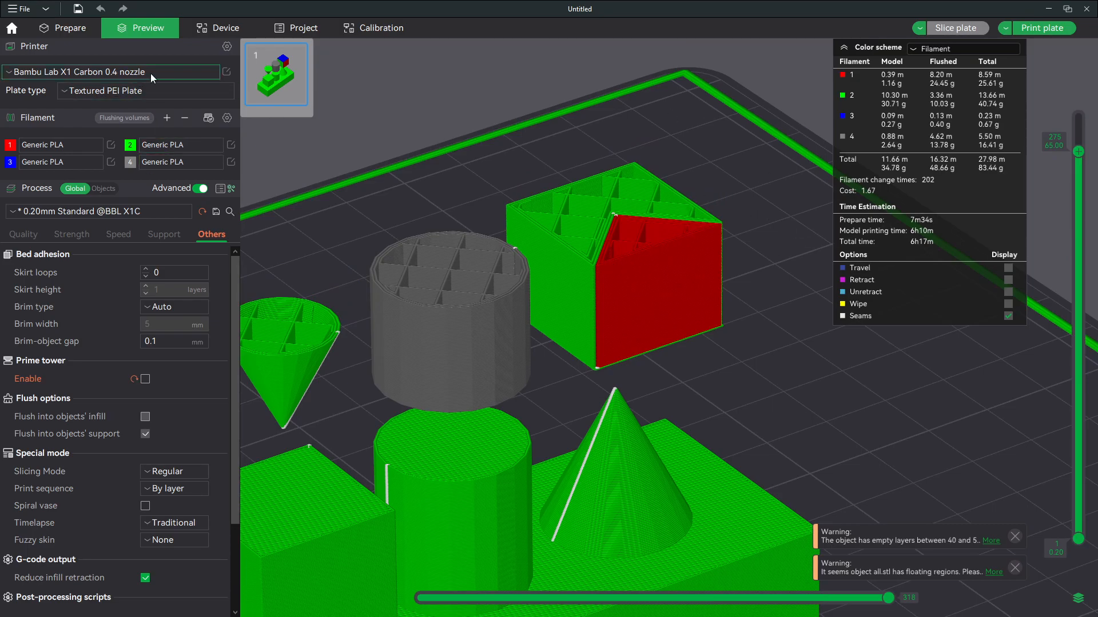
# Return to the Prepare view and look over the whole painted model on the plate.
pyautogui.click(94, 30)
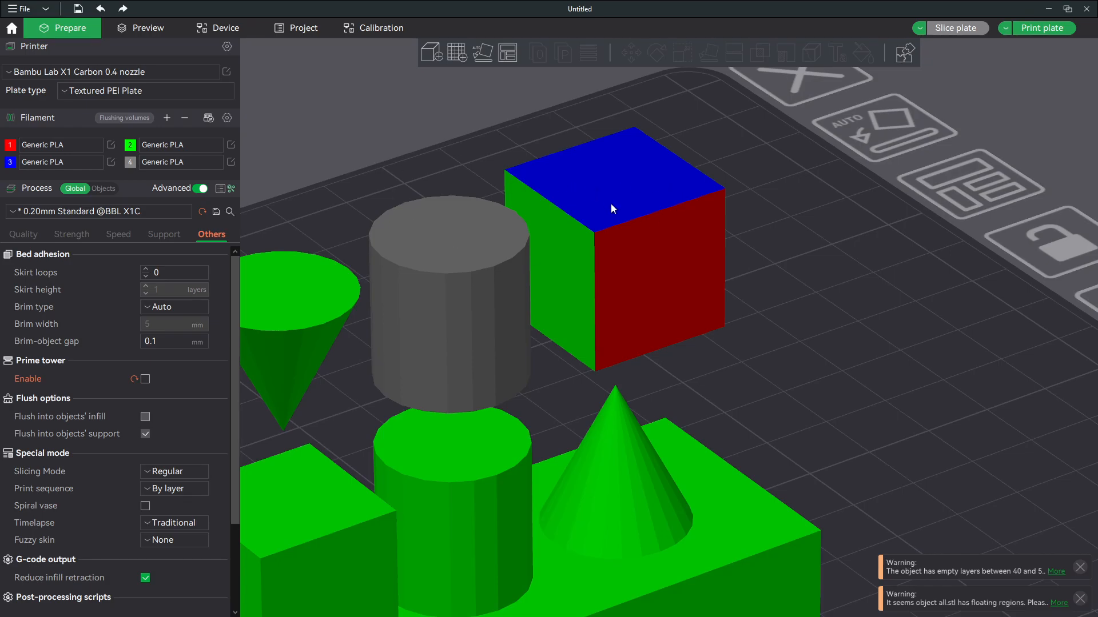
pyautogui.moveTo(534, 317); pyautogui.dragTo(637, 190, button='middle')
pyautogui.scroll(1, 636, 190)
pyautogui.scroll(-10, 637, 190)
pyautogui.scroll(3, 606, 232)
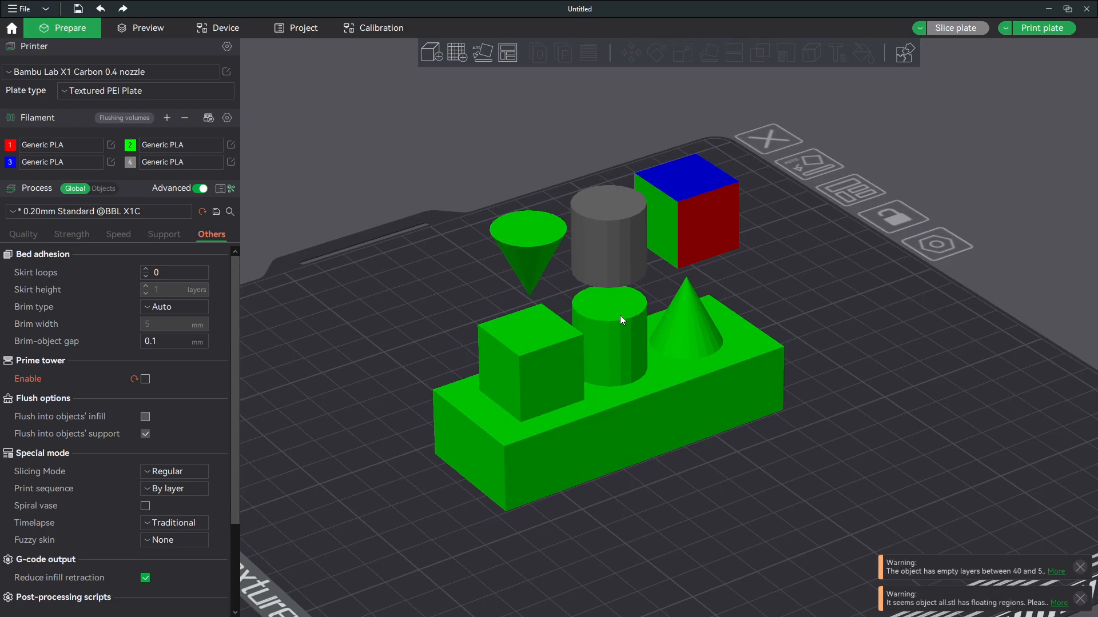
# Split the painted model into separate objects and move the base block away from the three loose shapes.
pyautogui.click(619, 317)
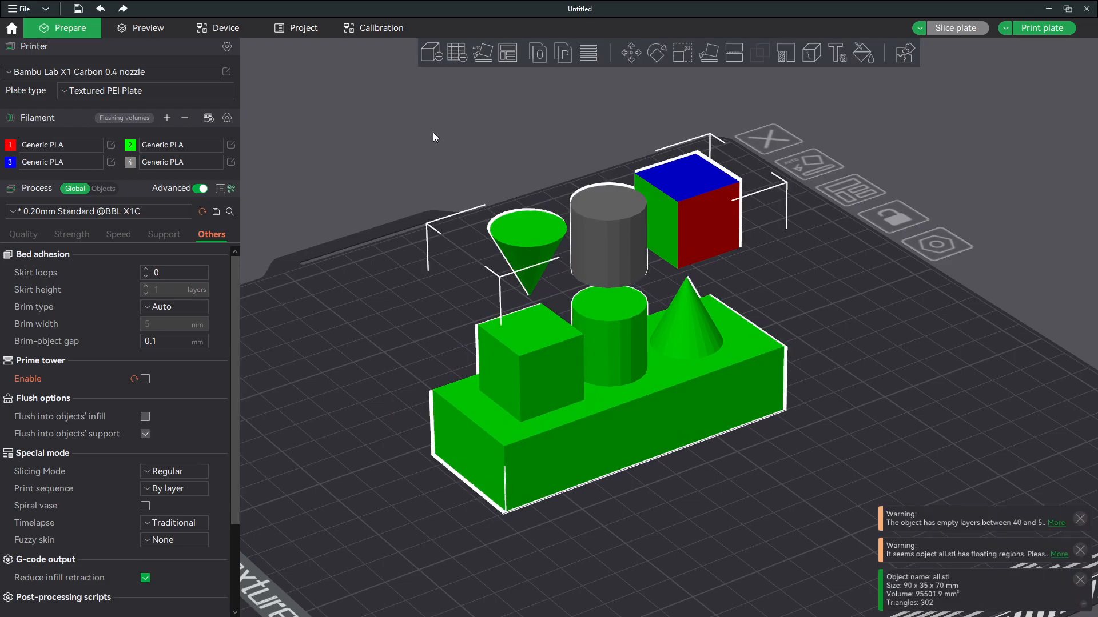
pyautogui.click(542, 54)
pyautogui.click(468, 241)
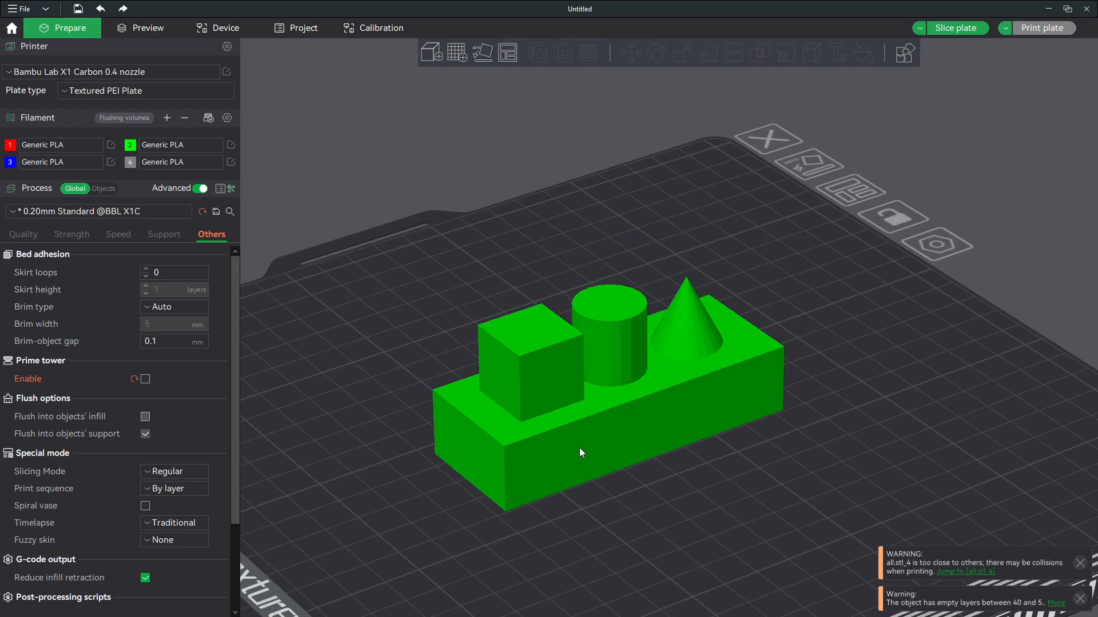
pyautogui.moveTo(579, 452); pyautogui.dragTo(511, 382)
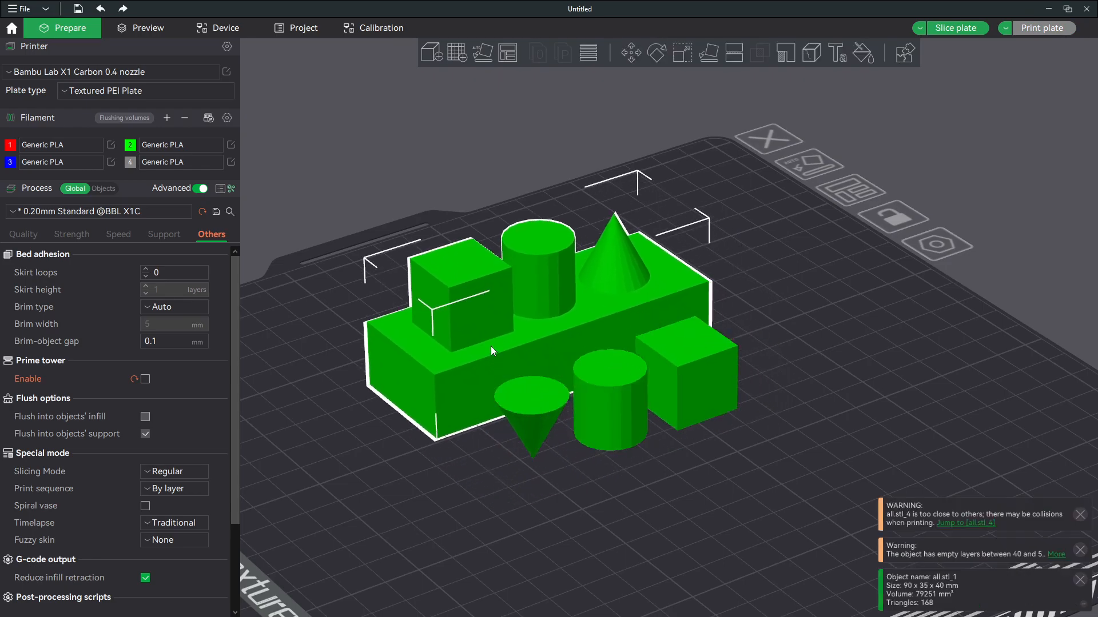
pyautogui.moveTo(553, 308); pyautogui.dragTo(508, 281)
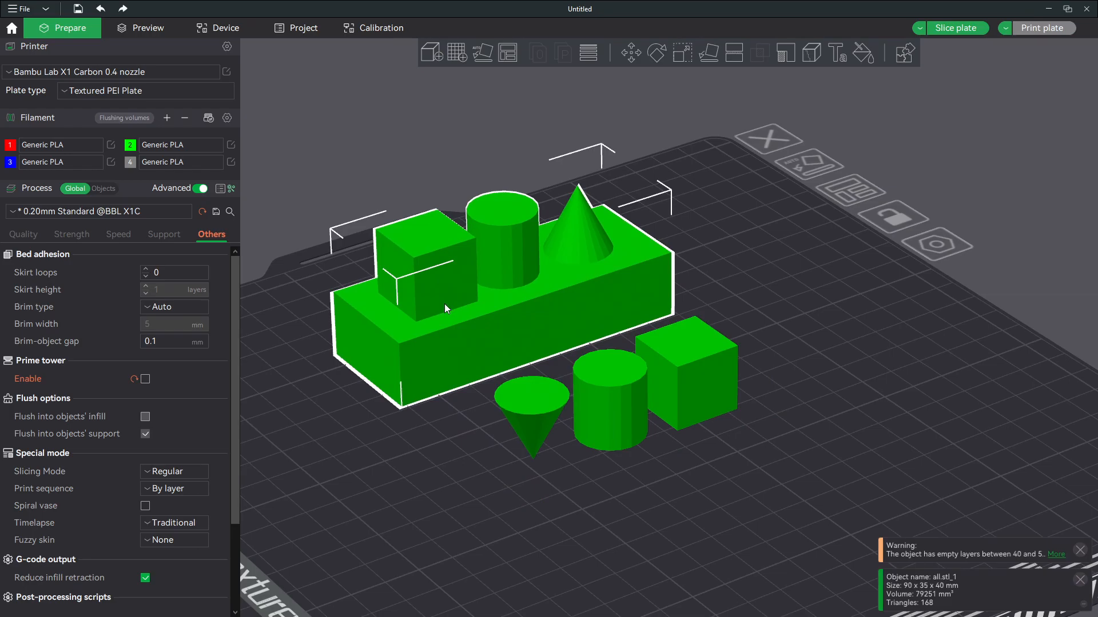
# Select the inverted cone, the cylinder and the cube individually, and move each to a separate spot on the plate.
pyautogui.click(552, 394)
pyautogui.click(594, 386)
pyautogui.click(682, 360)
pyautogui.click(627, 385)
pyautogui.click(523, 404)
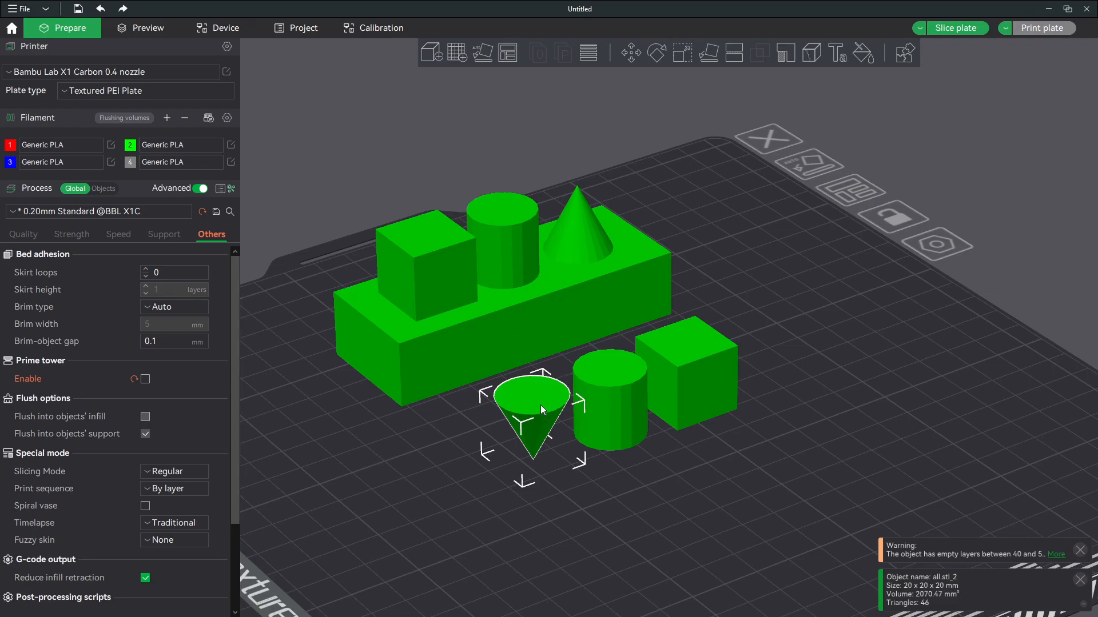
pyautogui.moveTo(543, 401); pyautogui.dragTo(490, 392)
pyautogui.moveTo(626, 402); pyautogui.dragTo(618, 451)
pyautogui.moveTo(694, 374); pyautogui.dragTo(743, 348)
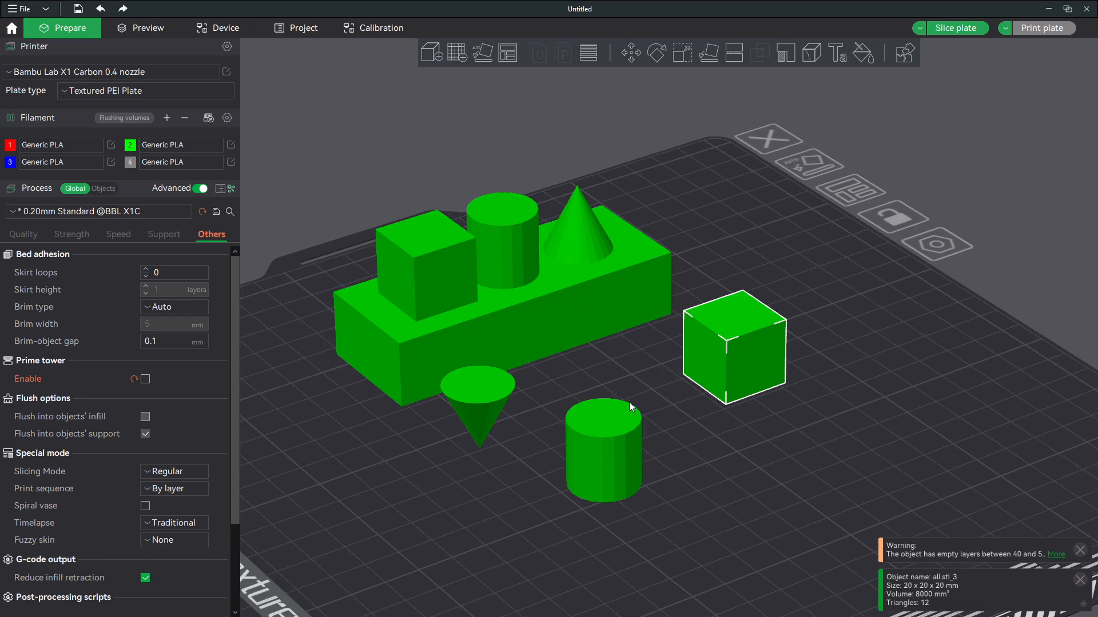
# Undo the separate moves of the cone, cylinder and cube.
pyautogui.hotkey('ctrl', 'z')
pyautogui.hotkey('ctrl', 'z')
pyautogui.hotkey('ctrl', 'z')
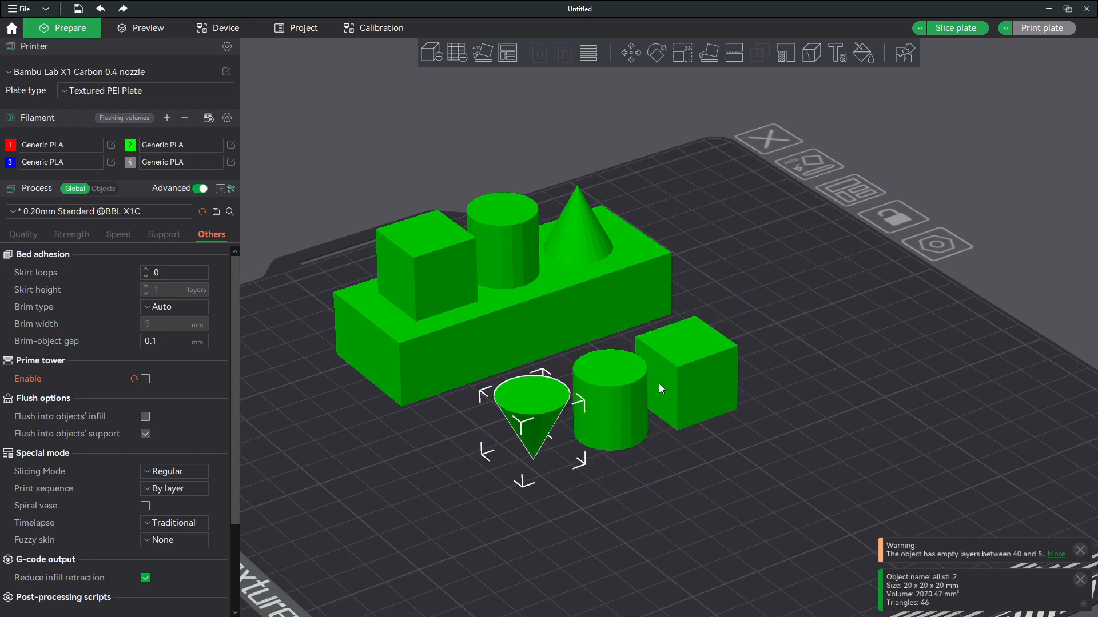
# Select the base block with its attached shapes, look through its available object commands, and deselect it.
pyautogui.click(522, 300)
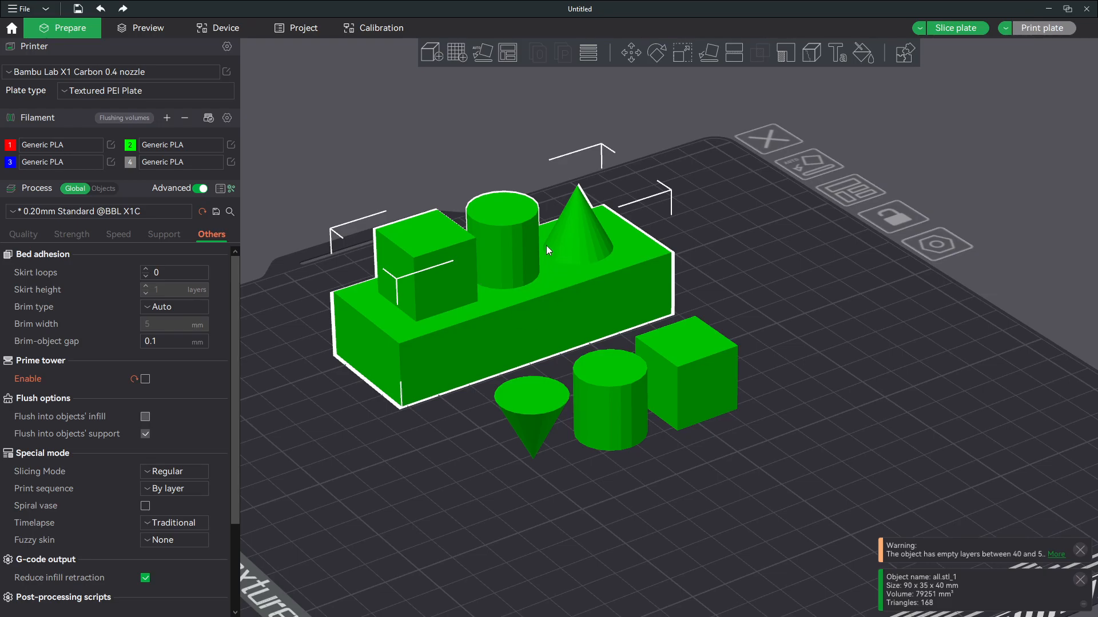
pyautogui.rightClick(602, 284)
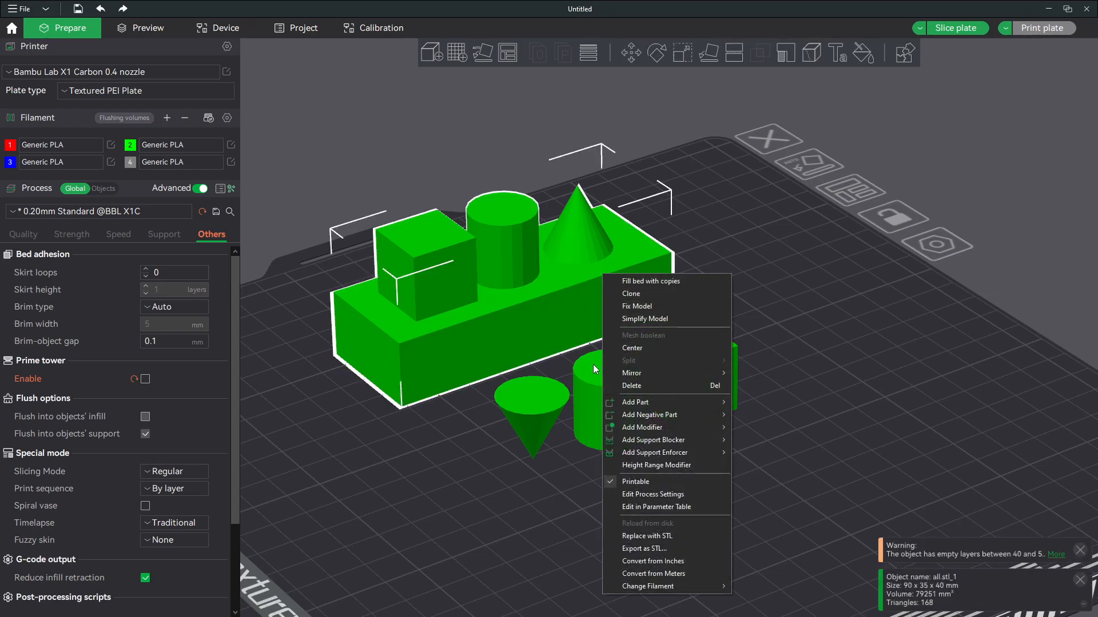
pyautogui.click(530, 280)
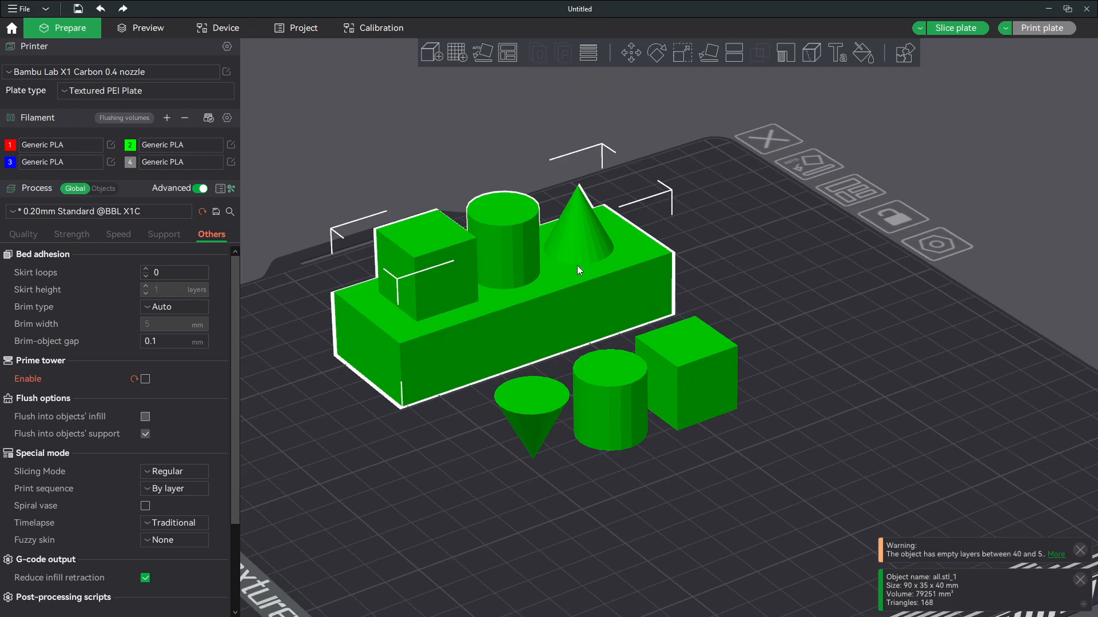
pyautogui.click(729, 315)
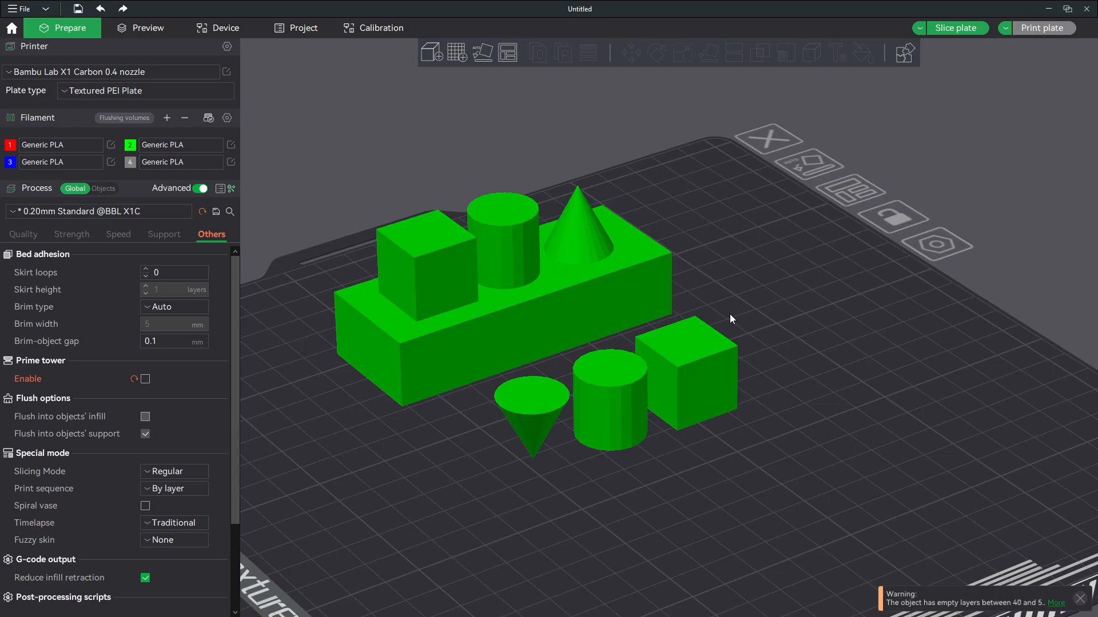
# Undo the base block moves and the split into objects, and delete the restored painted model from the plate.
pyautogui.hotkey('ctrl', 'z')
pyautogui.hotkey('ctrl', 'z')
pyautogui.hotkey('ctrl', 'z')
pyautogui.hotkey('ctrl', 'z')
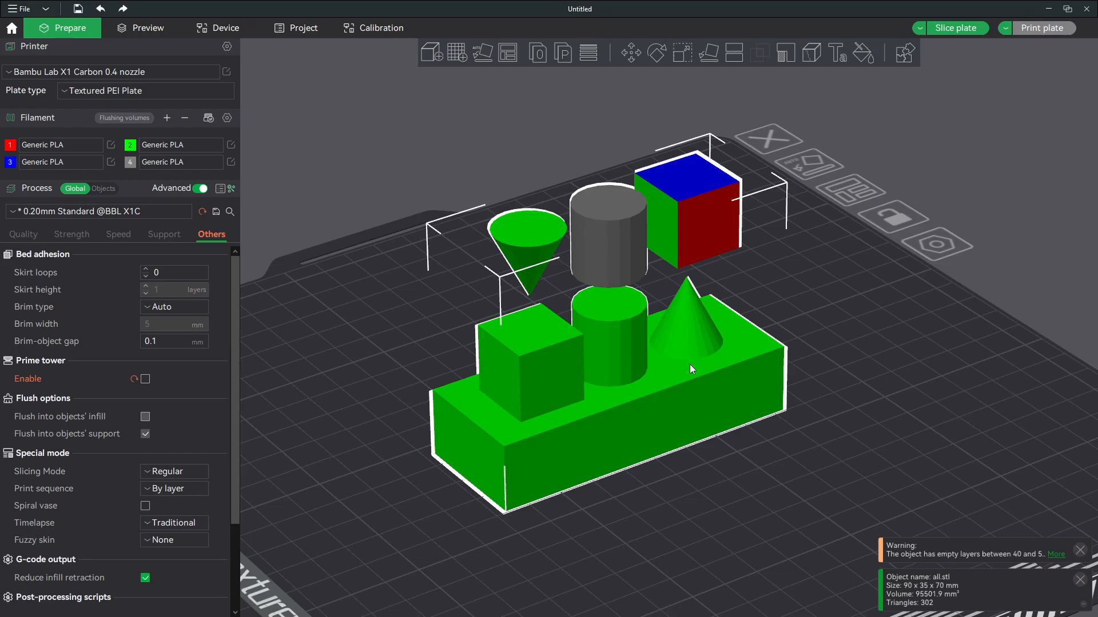
pyautogui.press('Delete')
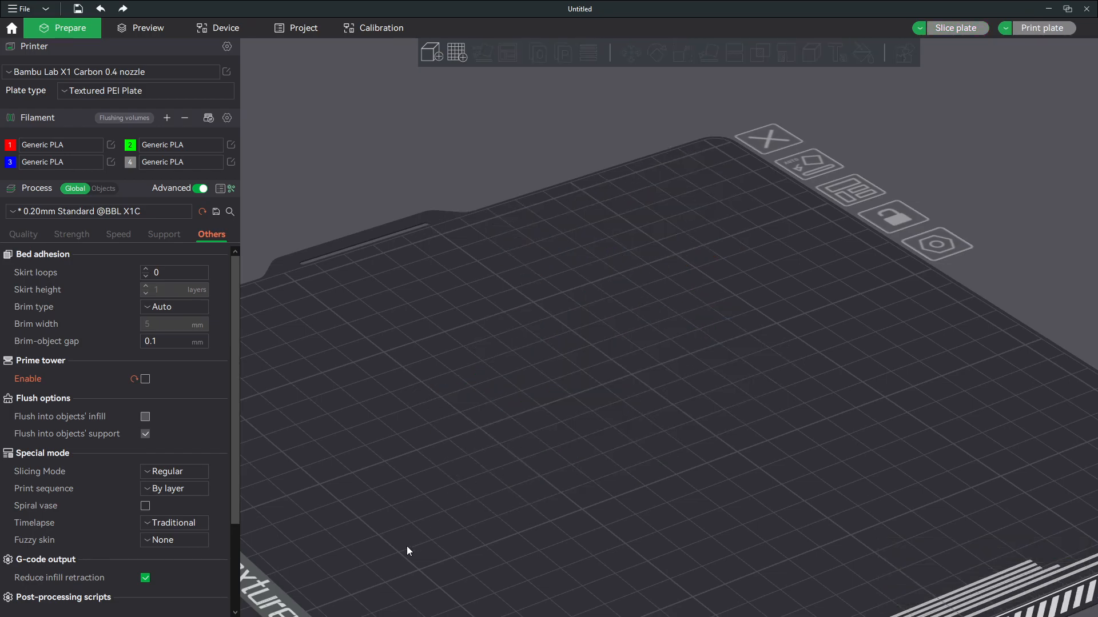
# Import blue.stl, green.stl and red.stl from the Color Example folder as a single object with multiple parts.
pyautogui.hotkey('alt', 'Tab')
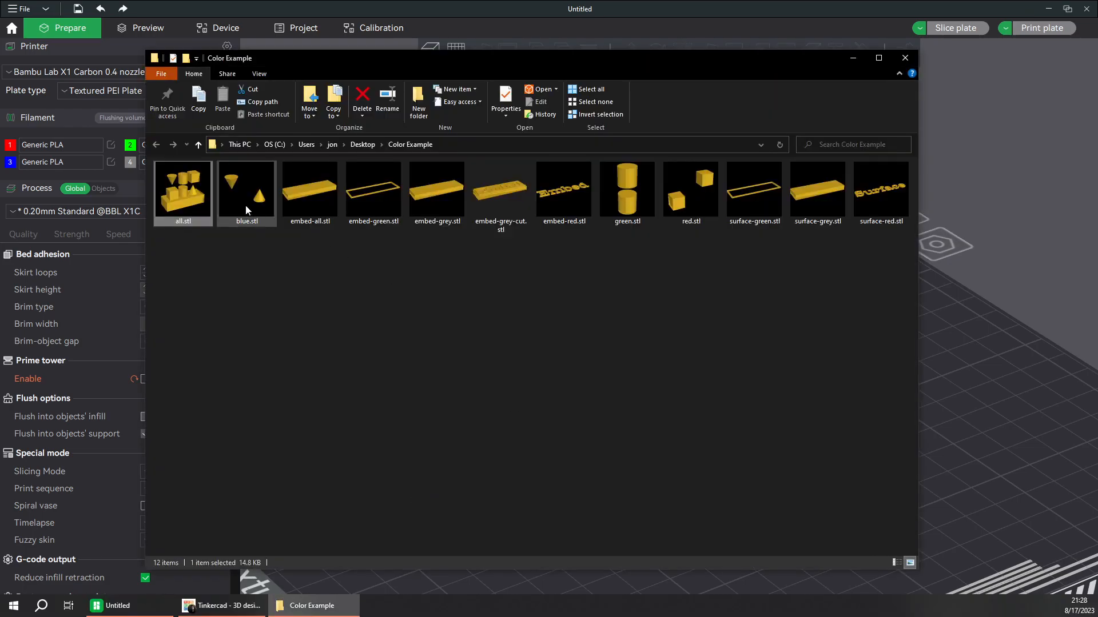
pyautogui.click(246, 205)
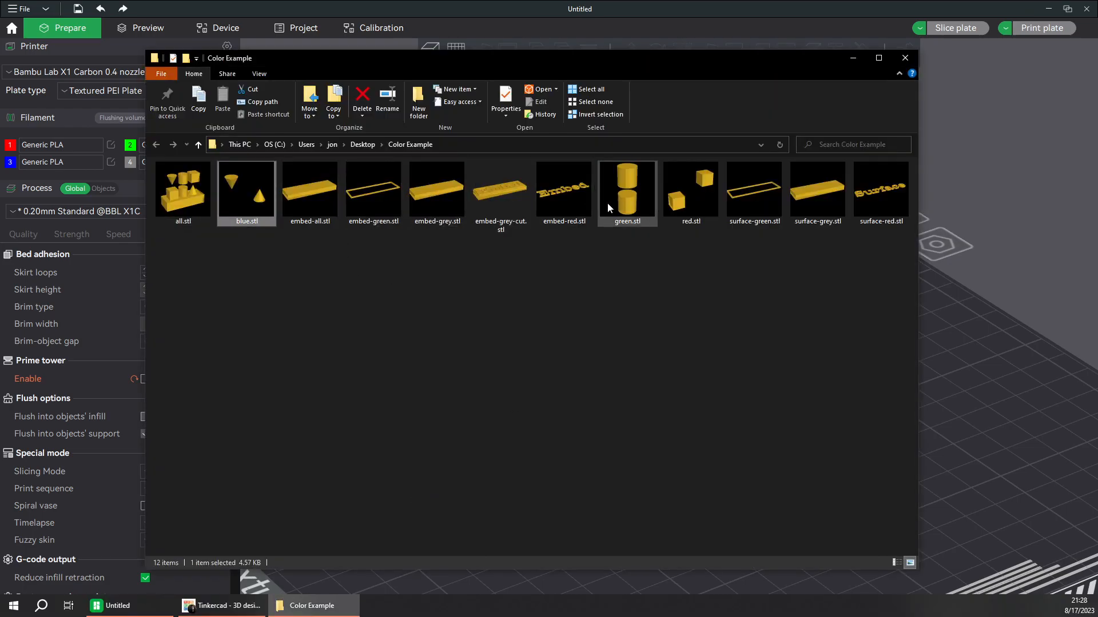
pyautogui.keyDown('ctrl'); pyautogui.click(635, 205); pyautogui.keyUp('ctrl')
pyautogui.keyDown('ctrl'); pyautogui.click(694, 197); pyautogui.keyUp('ctrl')
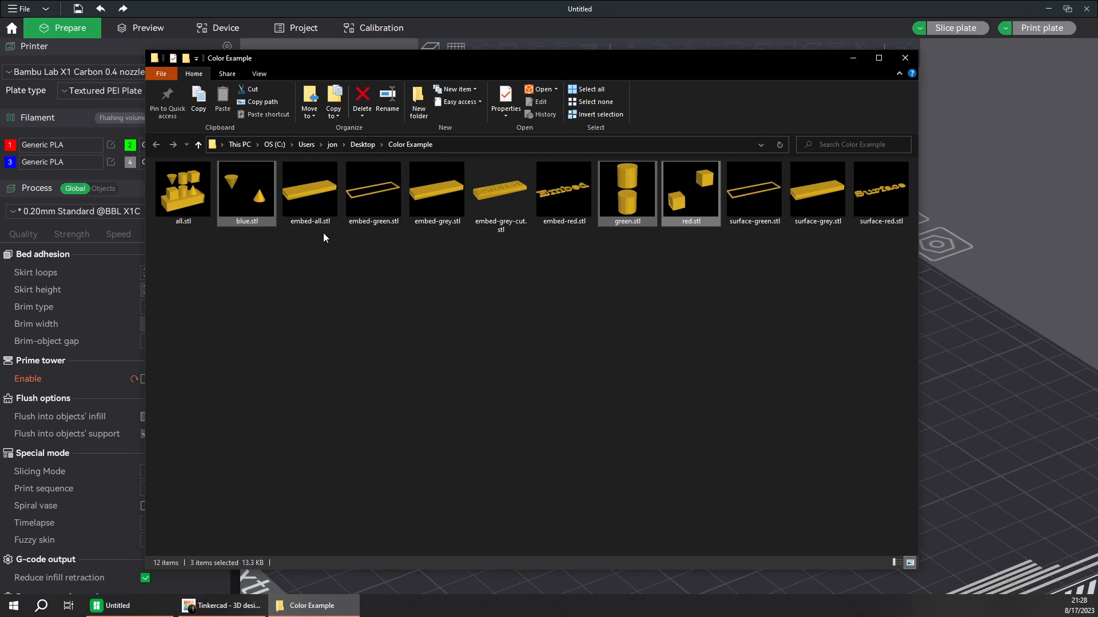
pyautogui.moveTo(245, 186); pyautogui.dragTo(951, 311)
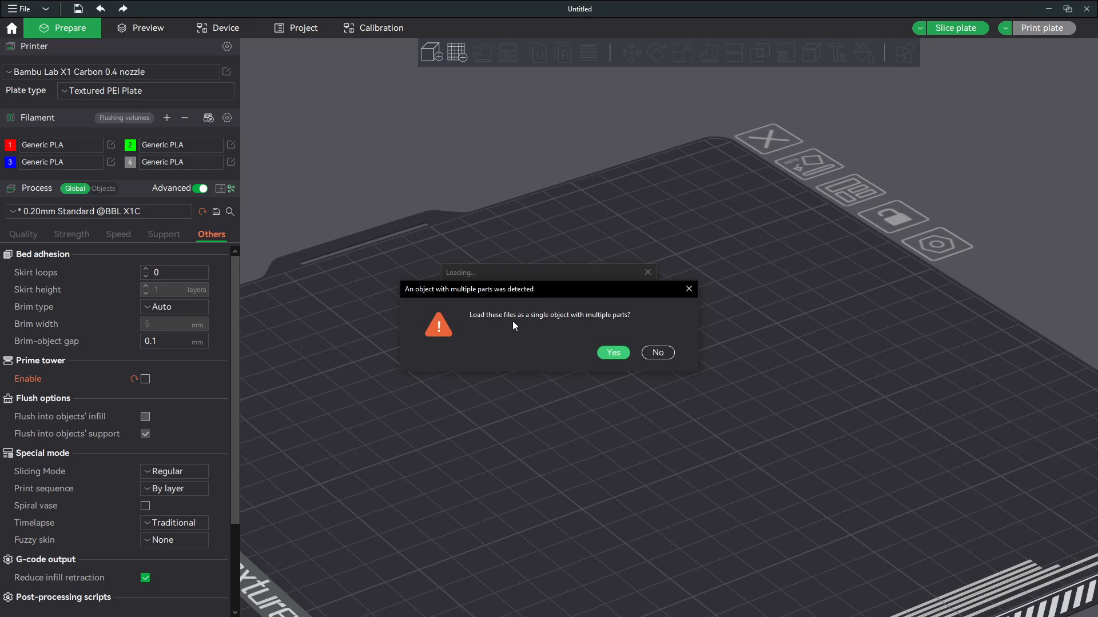
pyautogui.click(612, 354)
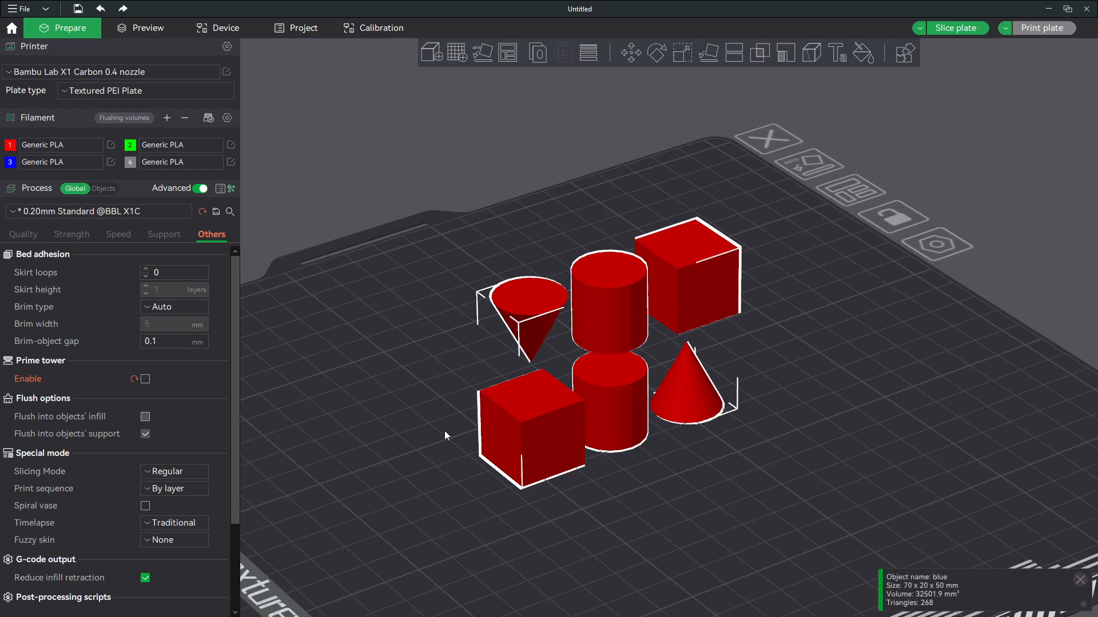
# Show the per-object list and select the blue.stl, green.stl and red.stl parts one after another to identify their shapes.
pyautogui.click(110, 190)
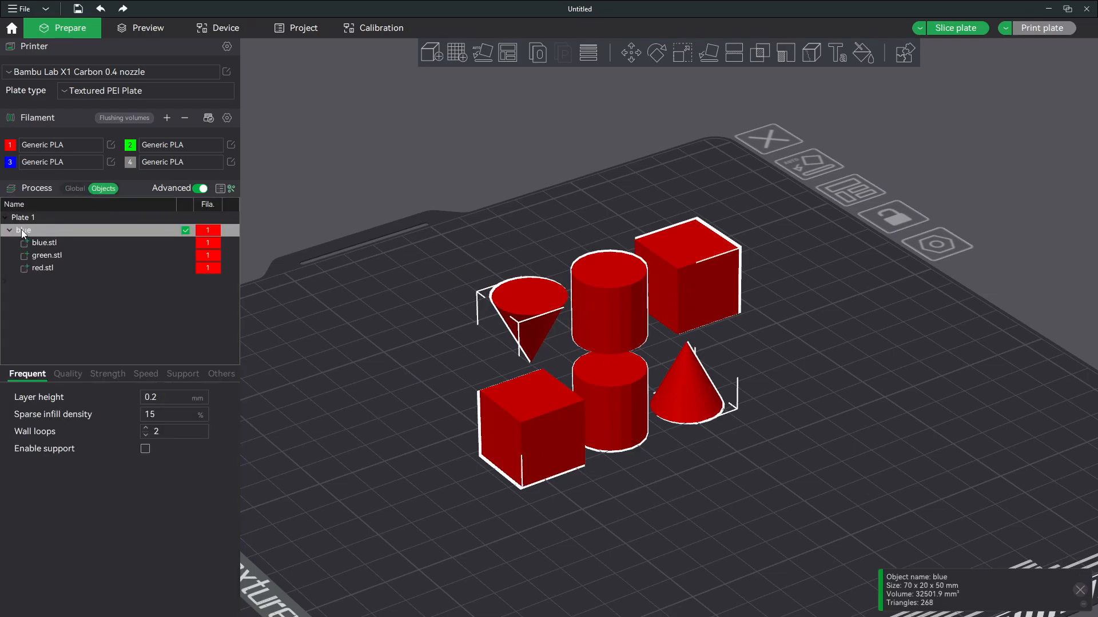
pyautogui.click(66, 245)
pyautogui.click(64, 257)
pyautogui.click(65, 268)
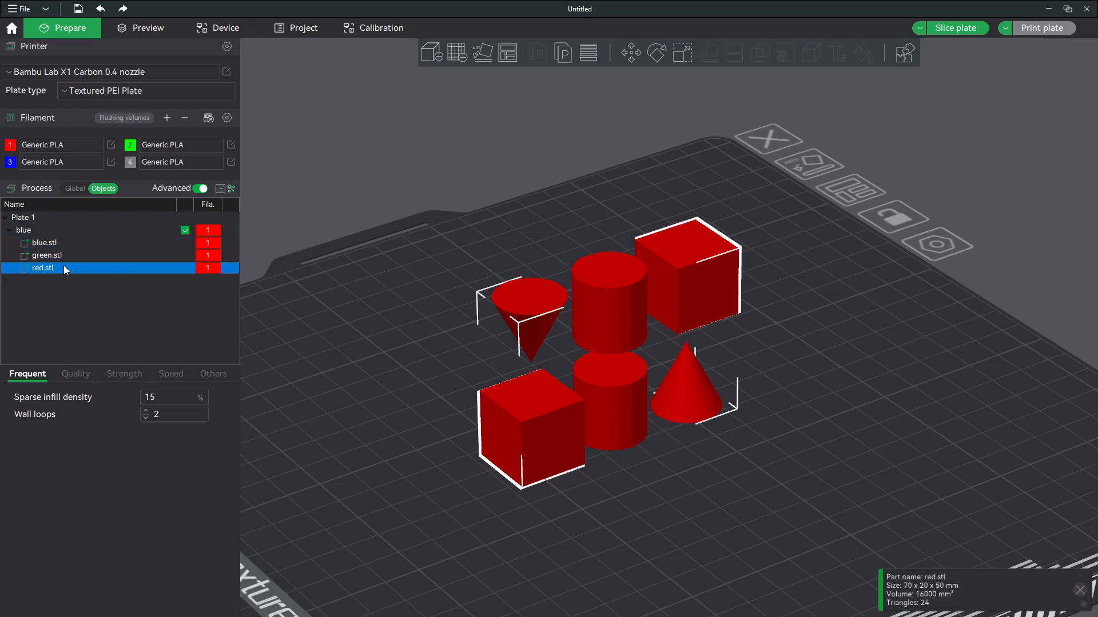
# Assign Filament 3 to the blue.stl part and Filament 2 to the green.stl part.
pyautogui.click(96, 246)
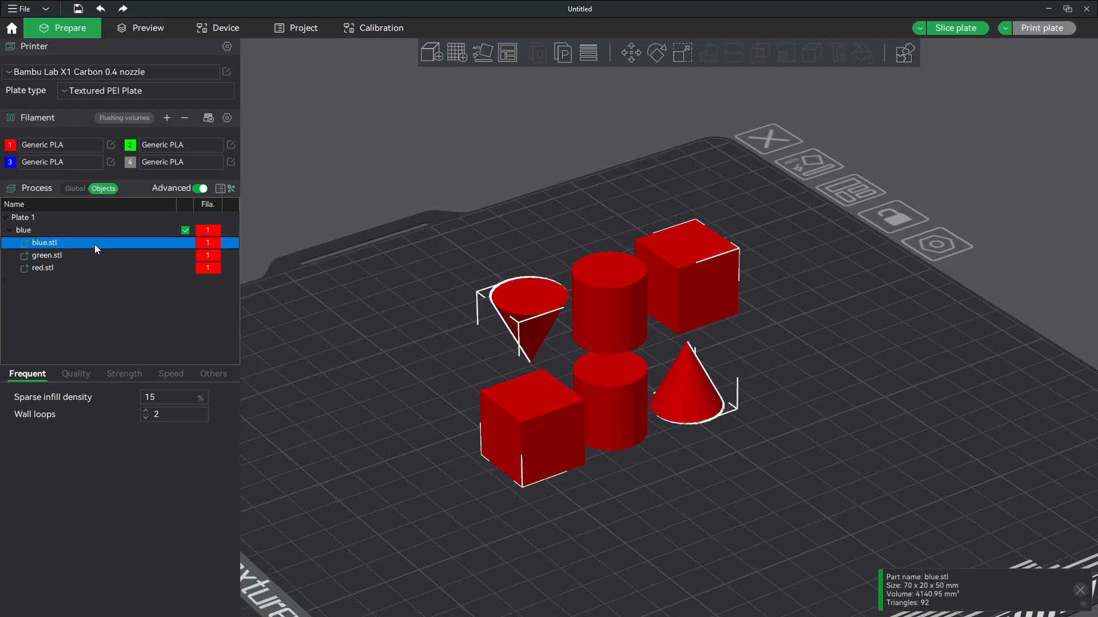
pyautogui.rightClick(96, 249)
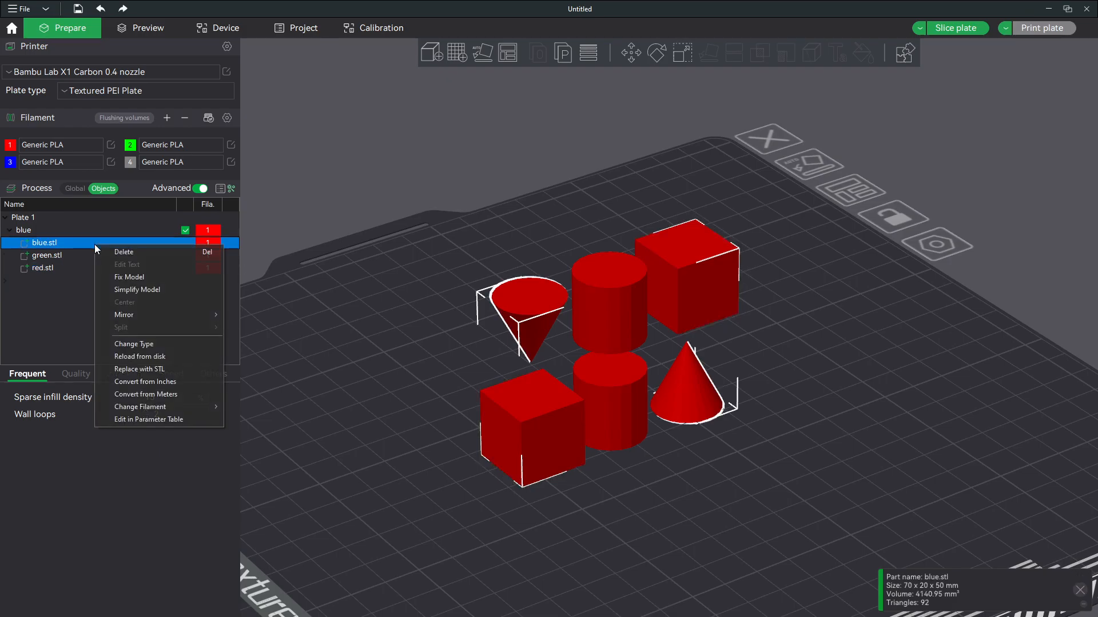
pyautogui.moveTo(191, 410)
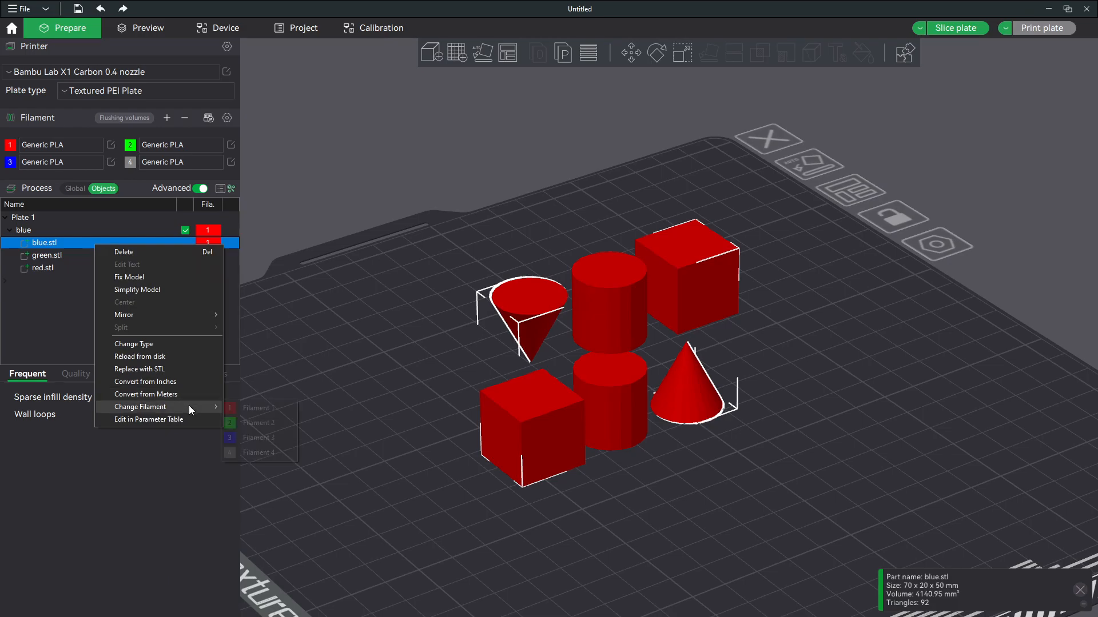
pyautogui.click(257, 437)
pyautogui.click(150, 268)
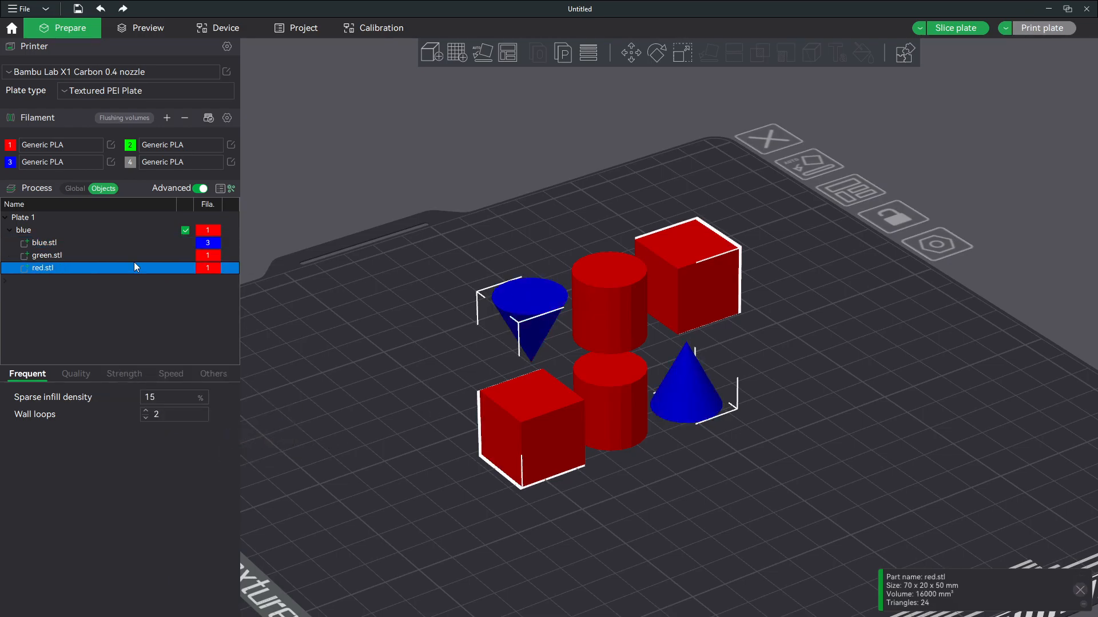
pyautogui.rightClick(135, 257)
pyautogui.moveTo(218, 419)
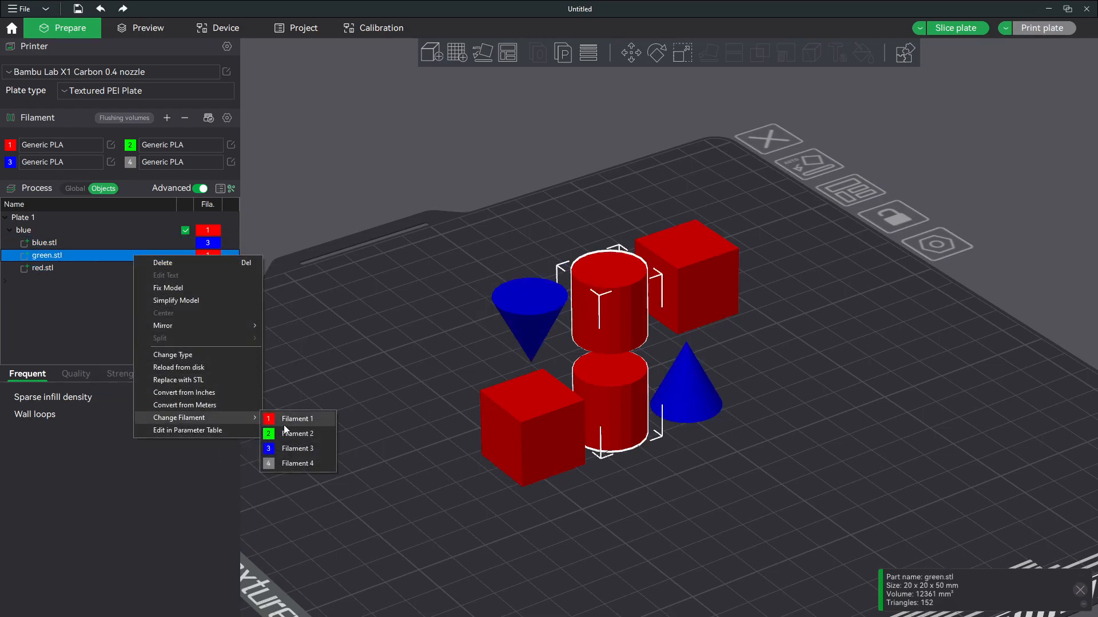
pyautogui.click(280, 431)
# Slice the plate and go through the three color parts of the object in the preview.
pyautogui.click(954, 33)
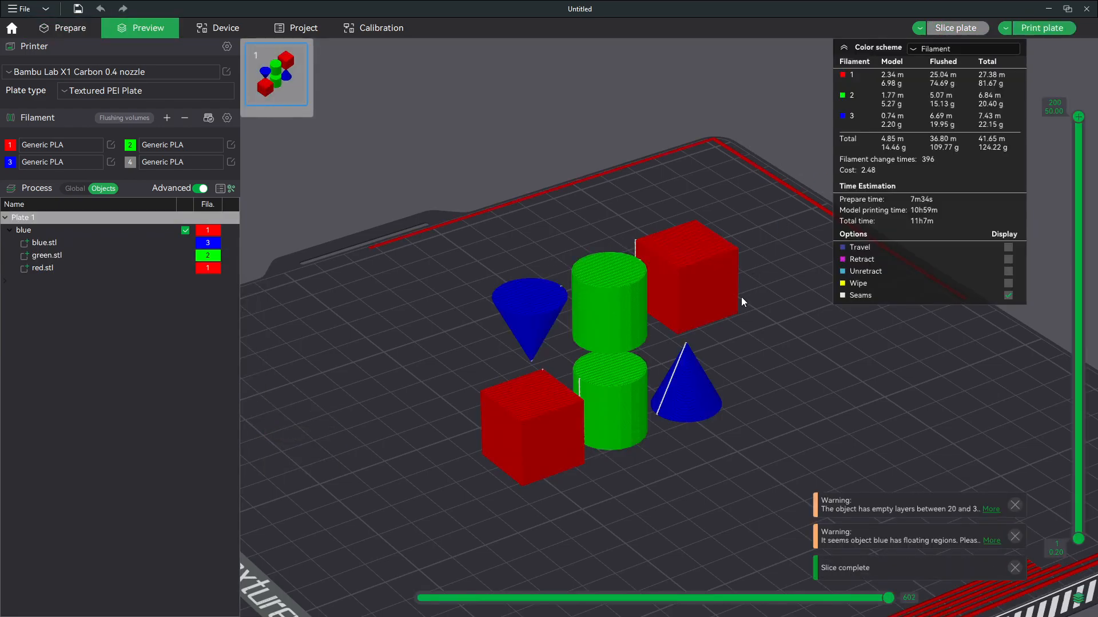
pyautogui.moveTo(1077, 117)
pyautogui.mouseDown()
pyautogui.moveTo(1063, 495)
pyautogui.moveTo(1078, 117)
pyautogui.mouseUp()
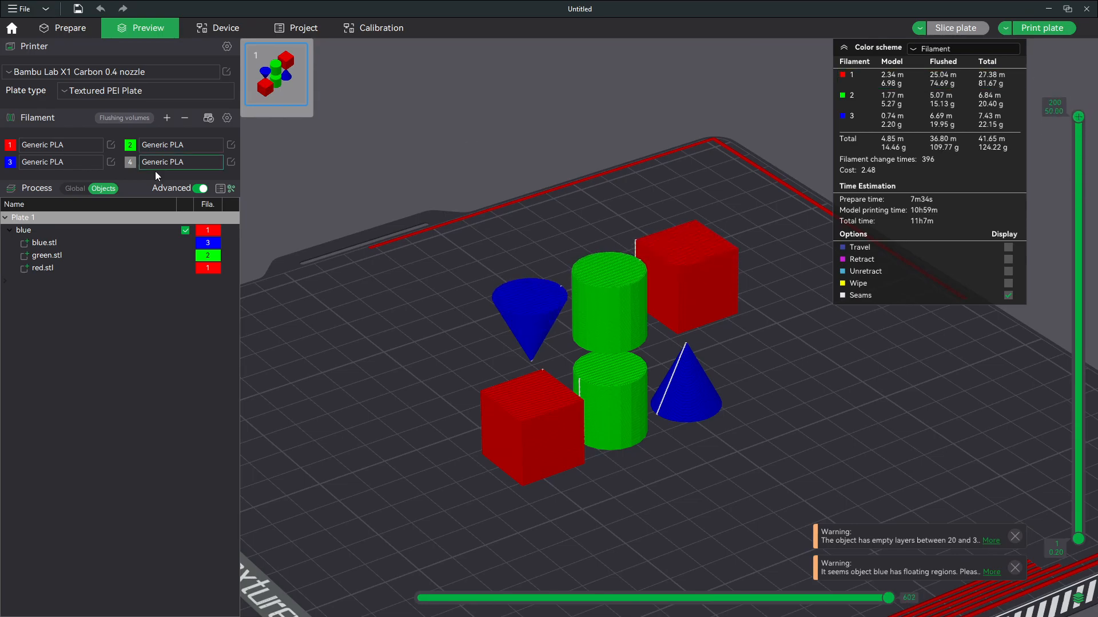
pyautogui.click(78, 245)
pyautogui.click(74, 254)
pyautogui.click(73, 266)
pyautogui.click(78, 247)
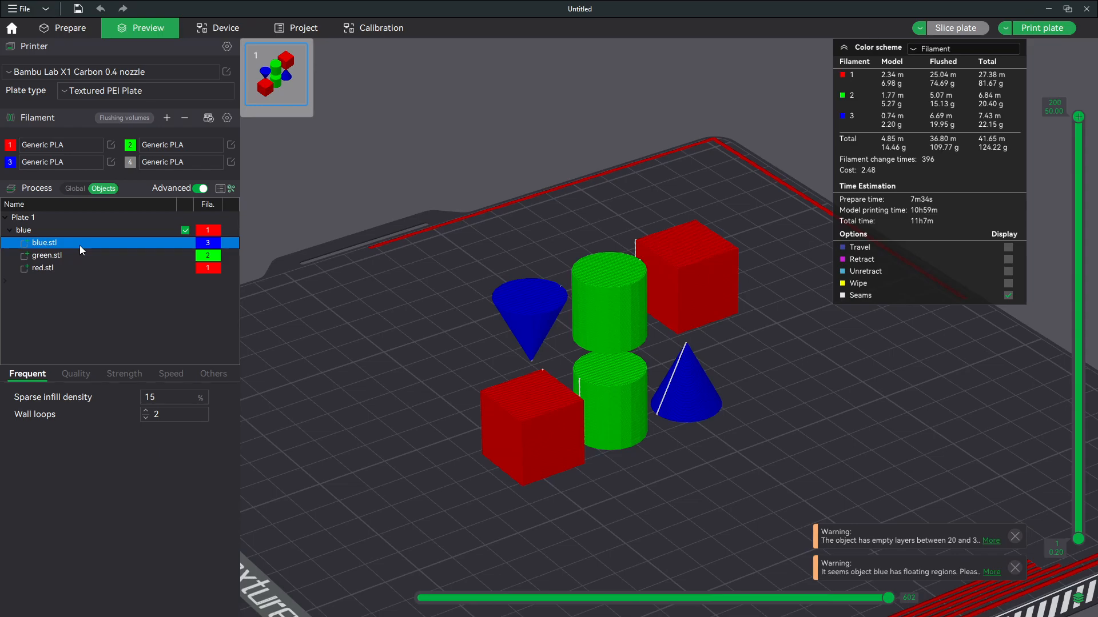
# Return to the Prepare view and split the blue.stl part into separate parts.
pyautogui.click(73, 26)
pyautogui.click(115, 242)
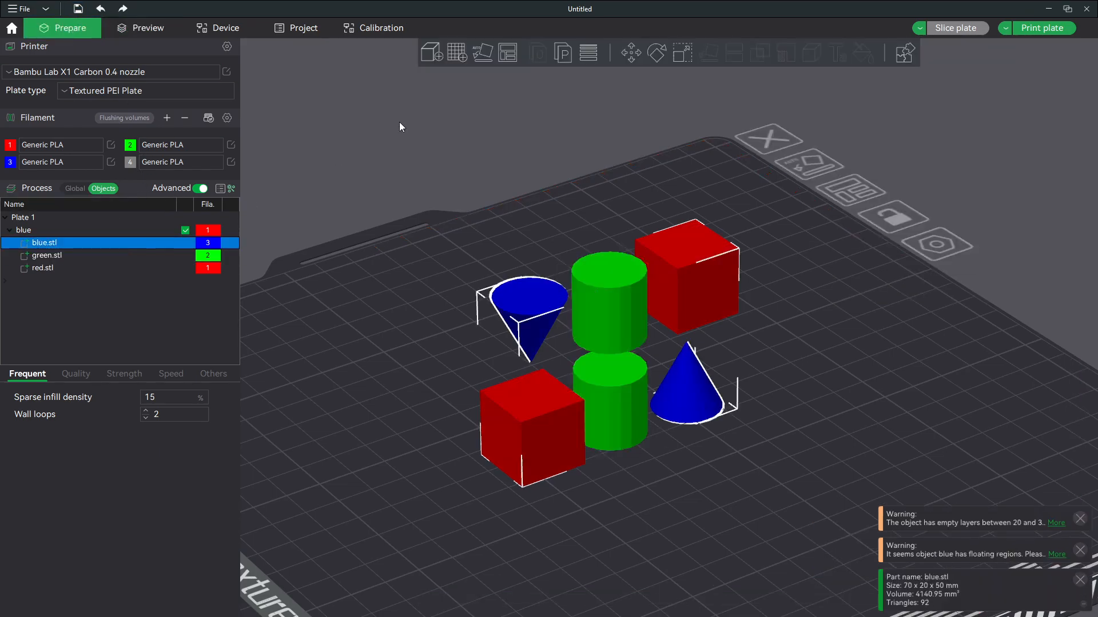
pyautogui.click(558, 55)
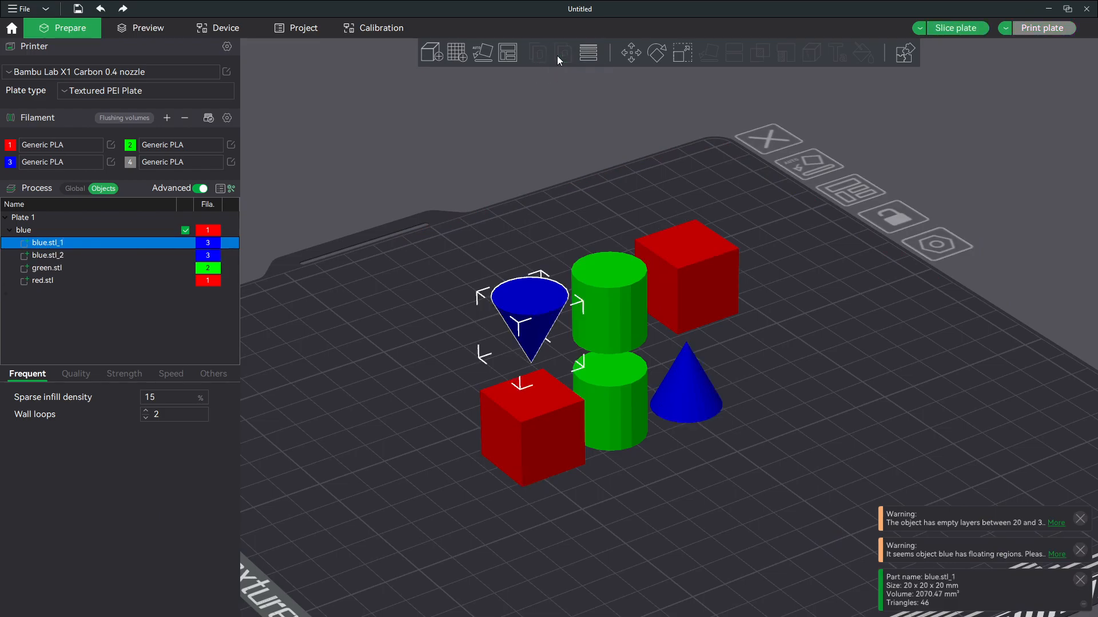
# Select the combined object, its individual cone parts and the whole object again to examine how the split parts are grouped.
pyautogui.click(384, 341)
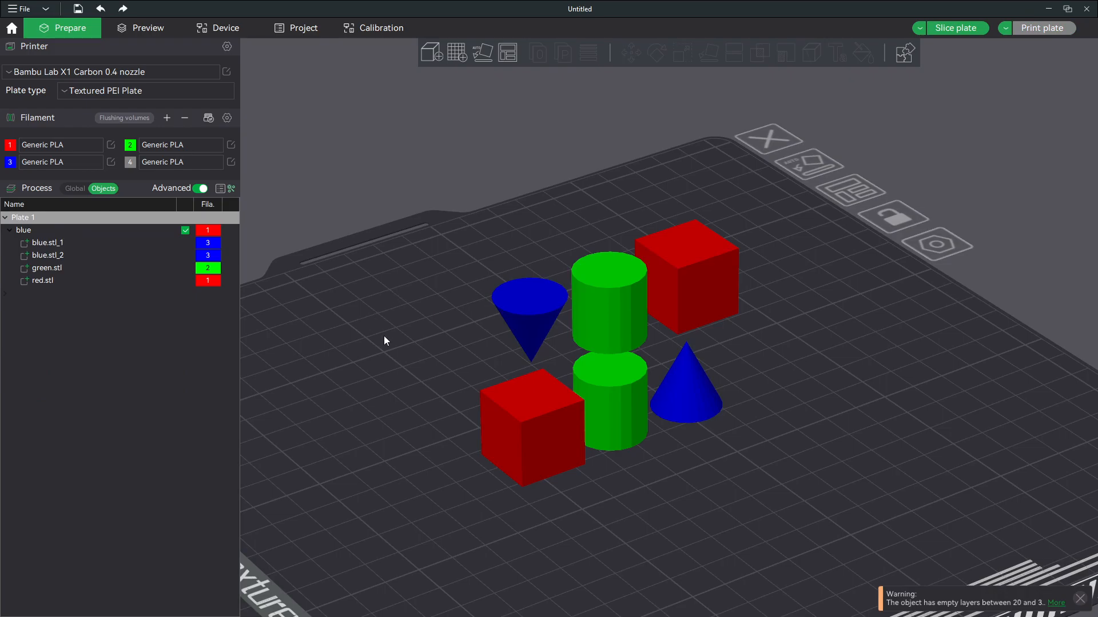
pyautogui.click(540, 337)
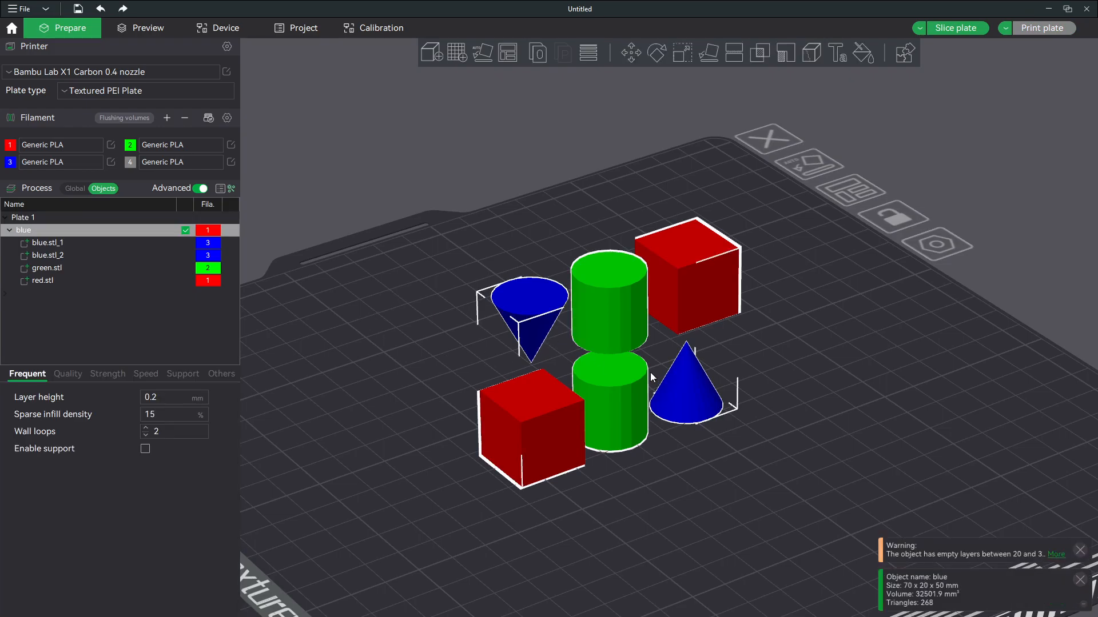
pyautogui.click(806, 391)
pyautogui.click(537, 322)
pyautogui.click(140, 258)
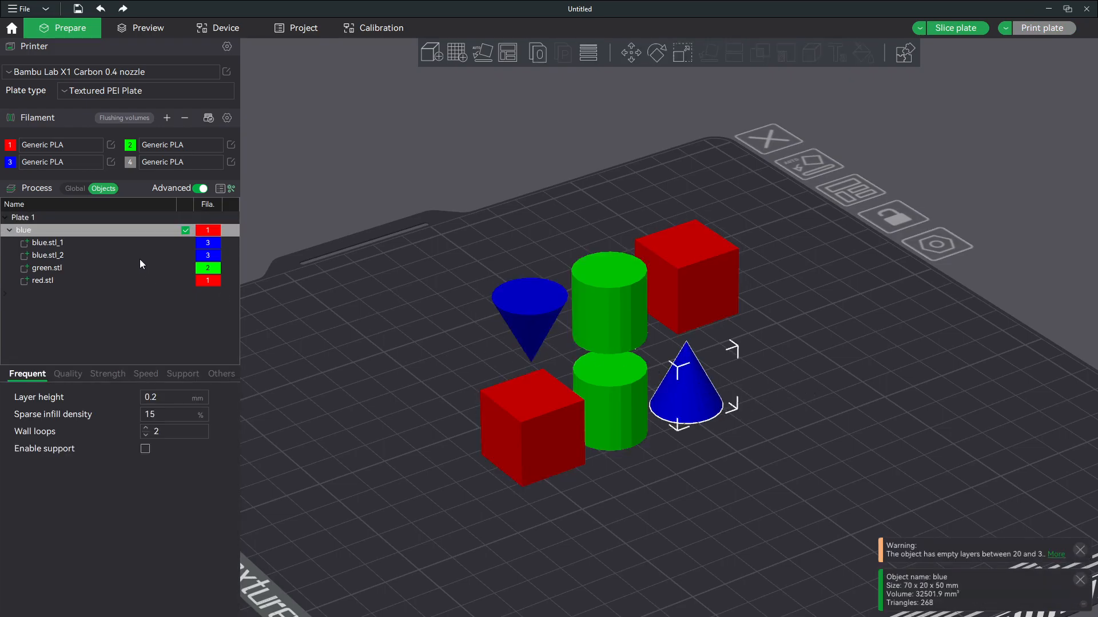
pyautogui.click(136, 245)
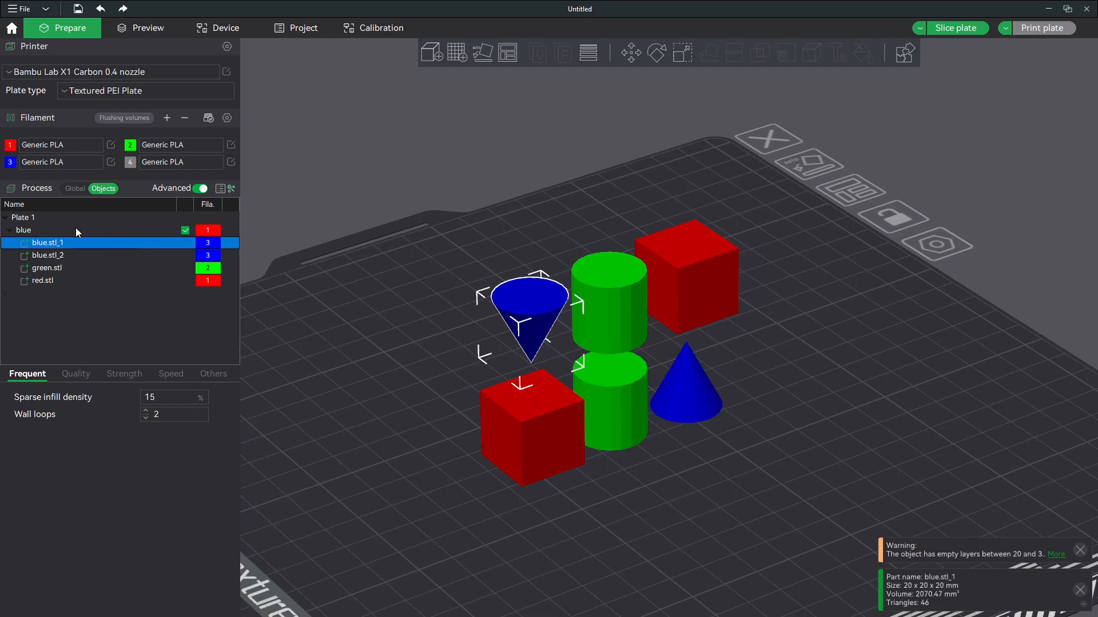
pyautogui.click(135, 230)
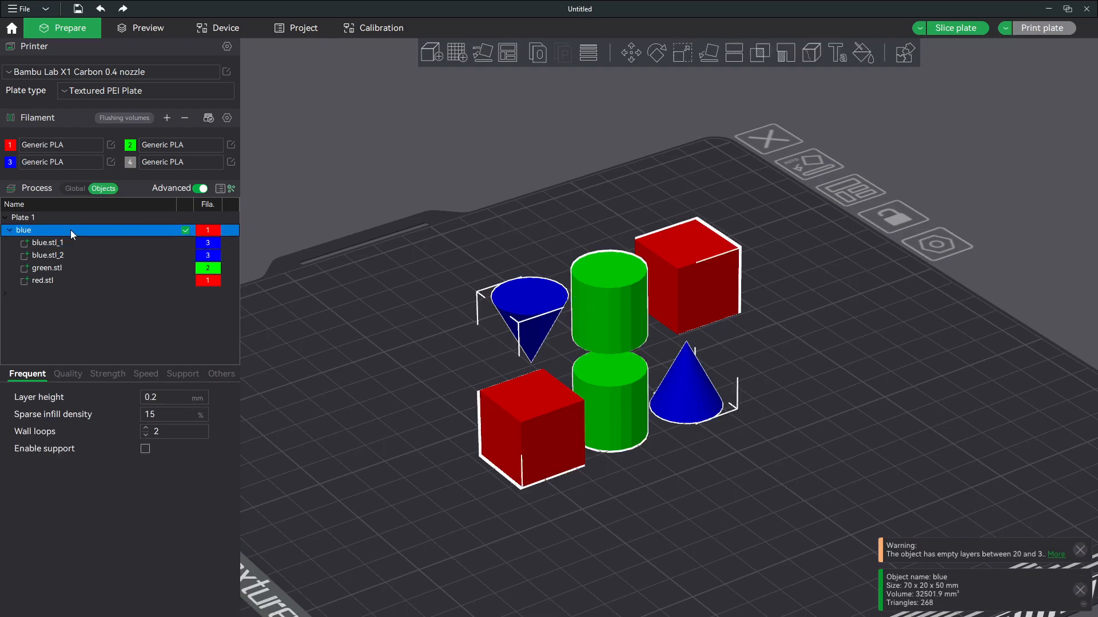
# Assign Filament 4 to the upright cone part, blue.stl_2.
pyautogui.click(107, 244)
pyautogui.click(113, 256)
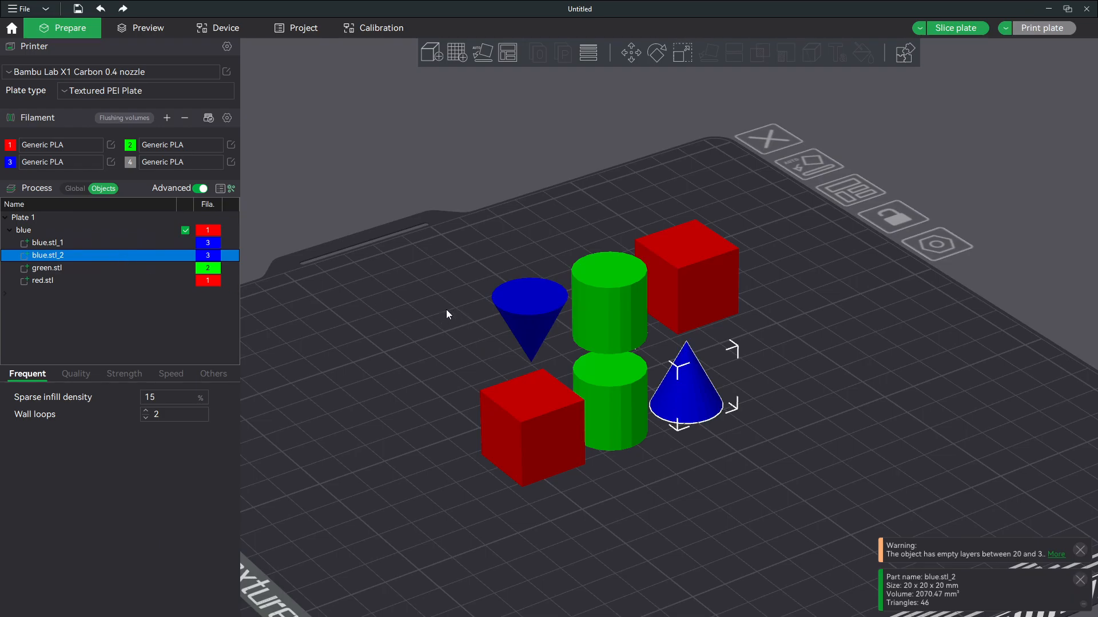
pyautogui.rightClick(700, 386)
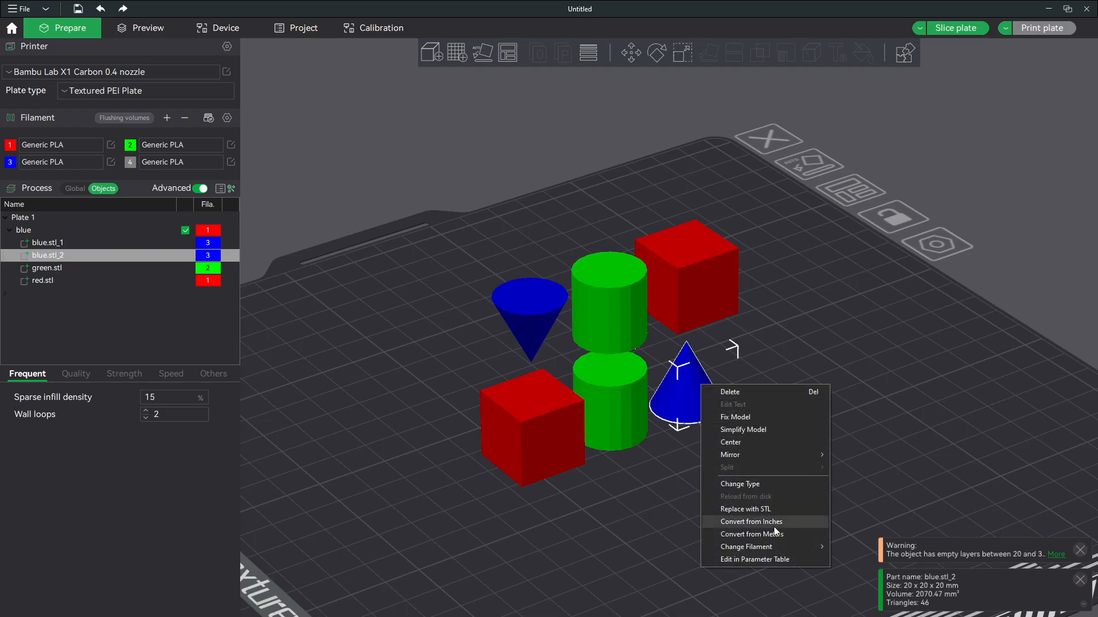
pyautogui.click(791, 542)
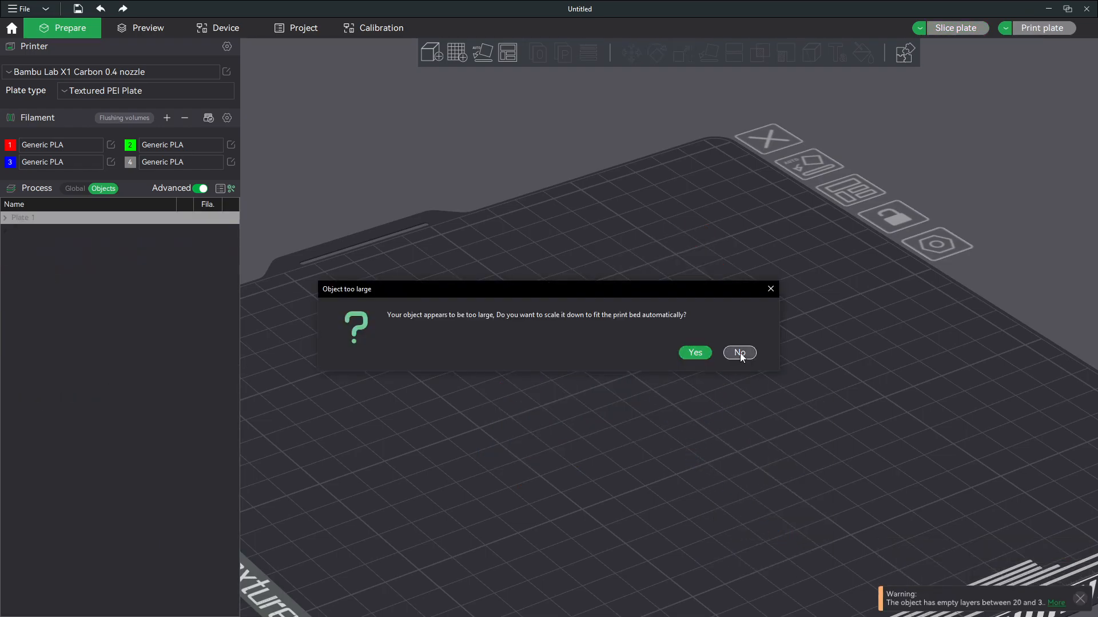
pyautogui.click(740, 353)
pyautogui.rightClick(667, 377)
pyautogui.moveTo(769, 540)
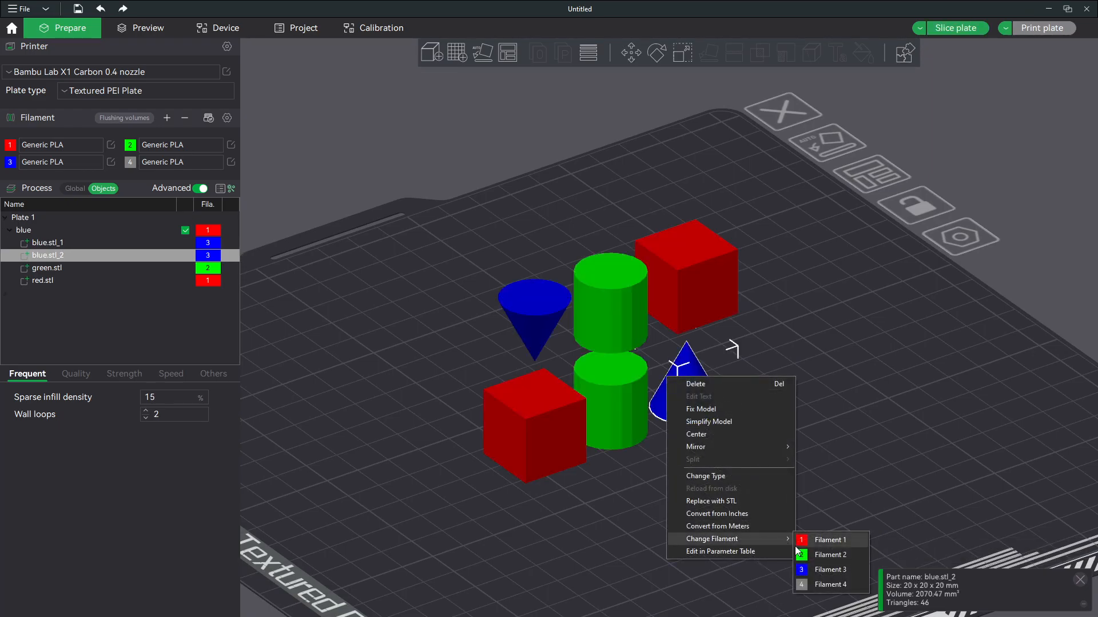
pyautogui.click(808, 580)
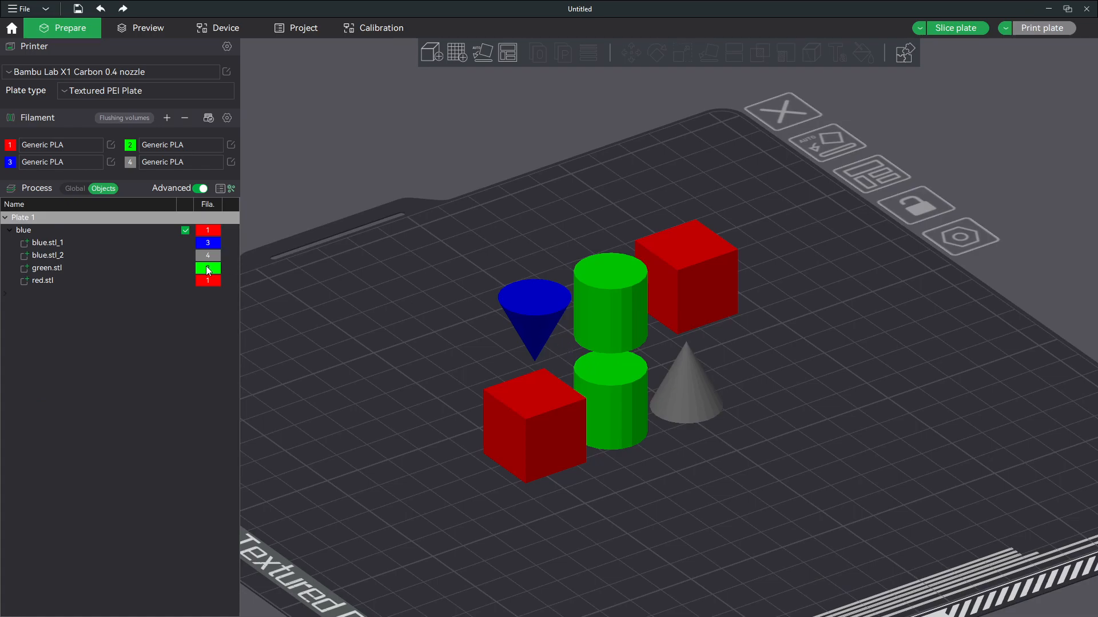
# Select the two cone parts, the whole combined object and the green part to examine how each can be addressed individually.
pyautogui.click(125, 254)
pyautogui.click(120, 245)
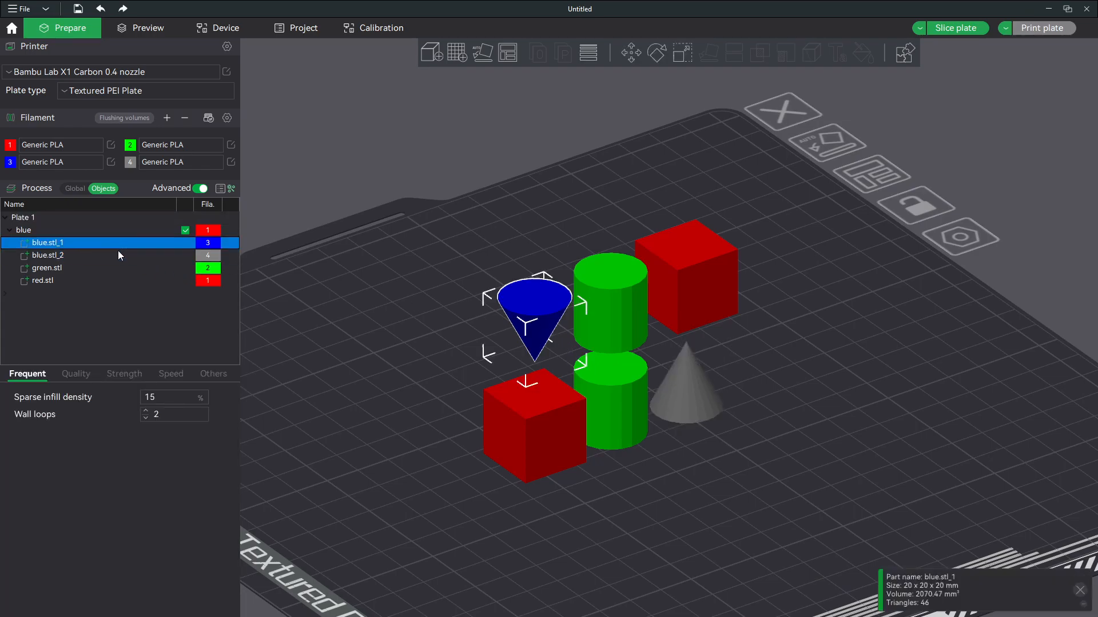
pyautogui.click(63, 259)
pyautogui.click(520, 397)
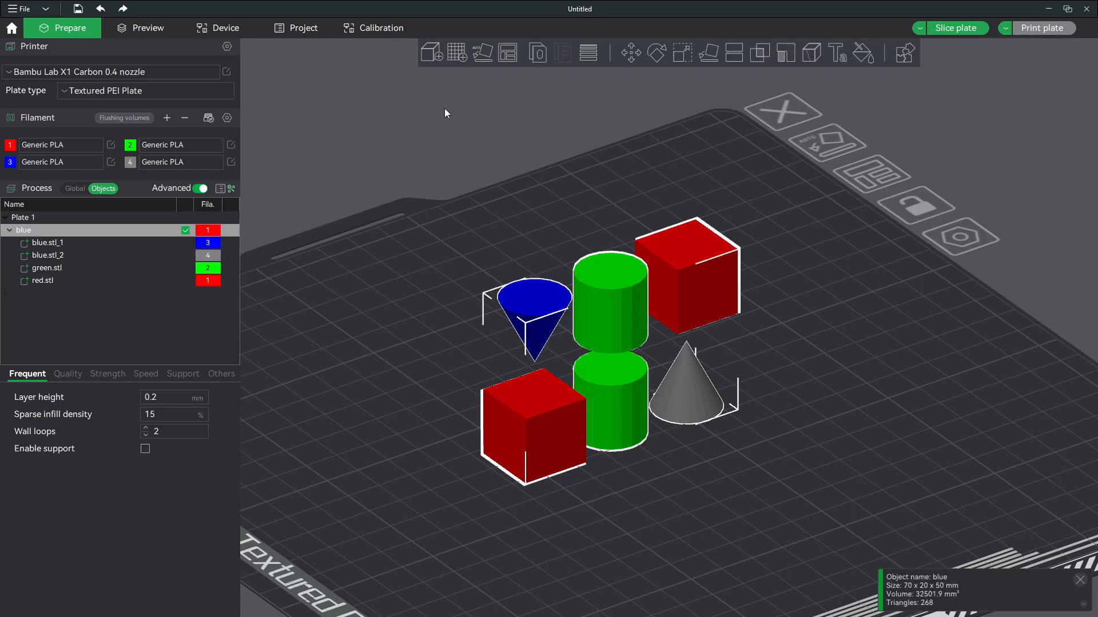
pyautogui.click(104, 268)
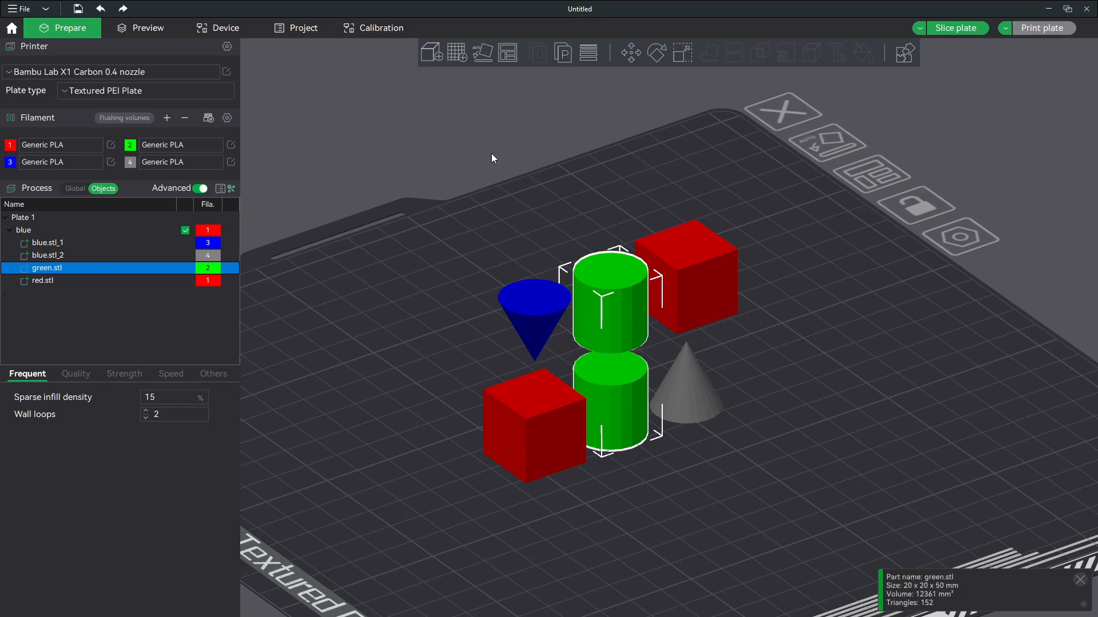
# Split the combined object into separate objects and move the red cubes and the blue cone apart on the plate.
pyautogui.click(80, 235)
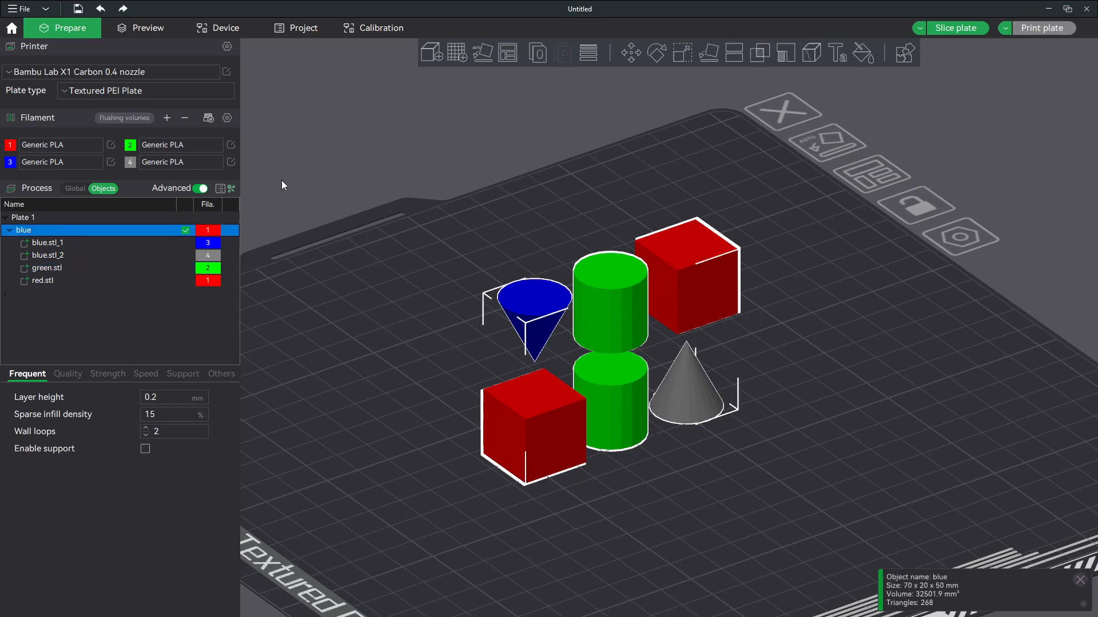
pyautogui.click(538, 57)
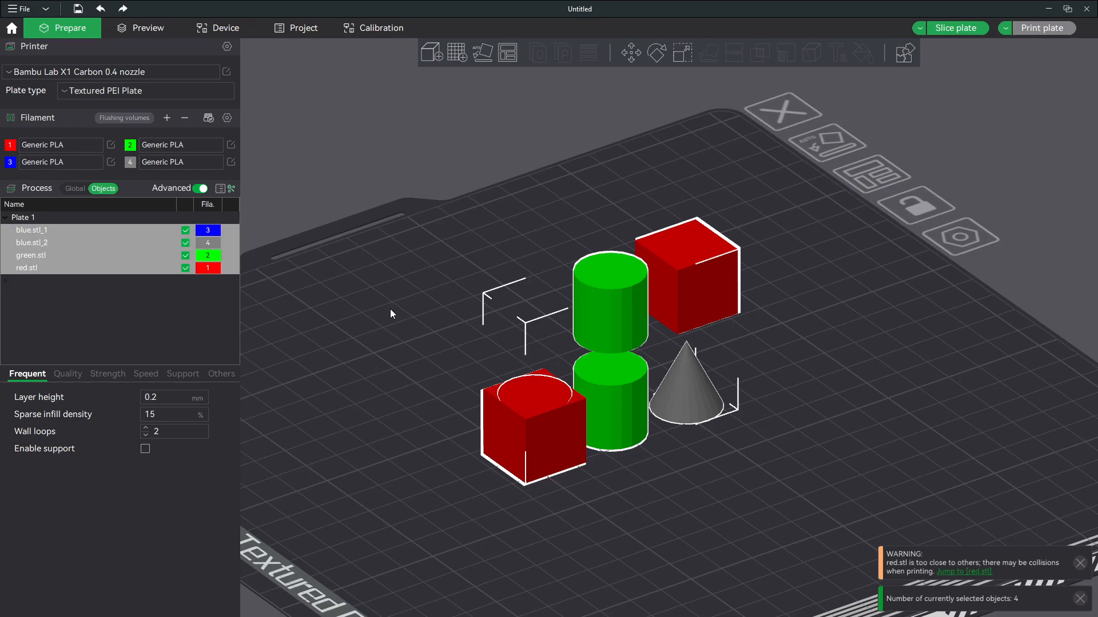
pyautogui.click(48, 234)
pyautogui.click(48, 242)
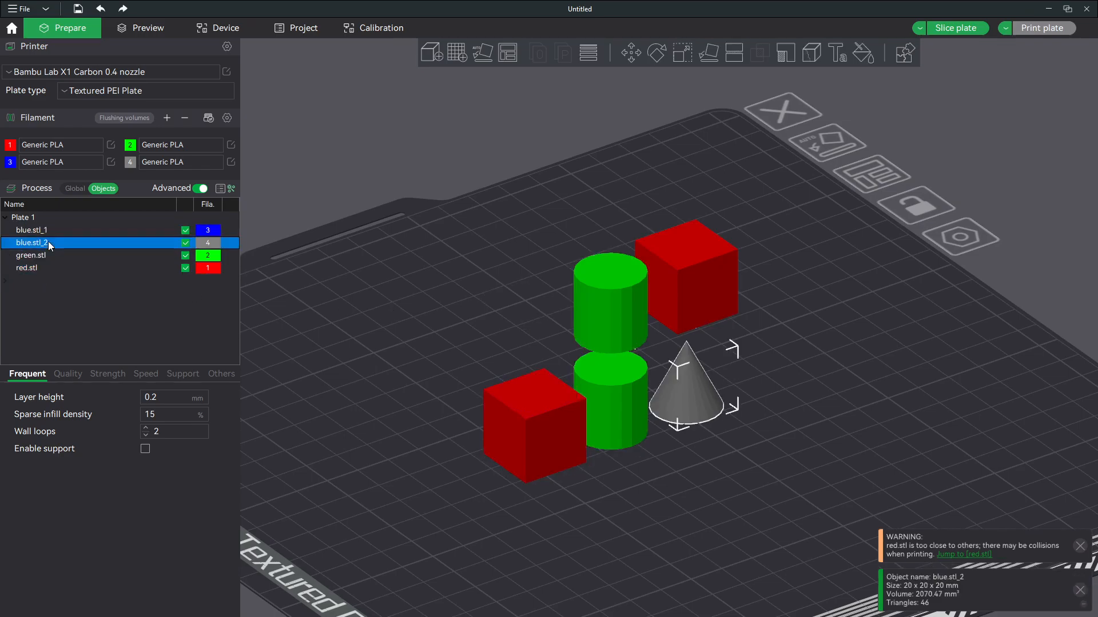
pyautogui.click(52, 229)
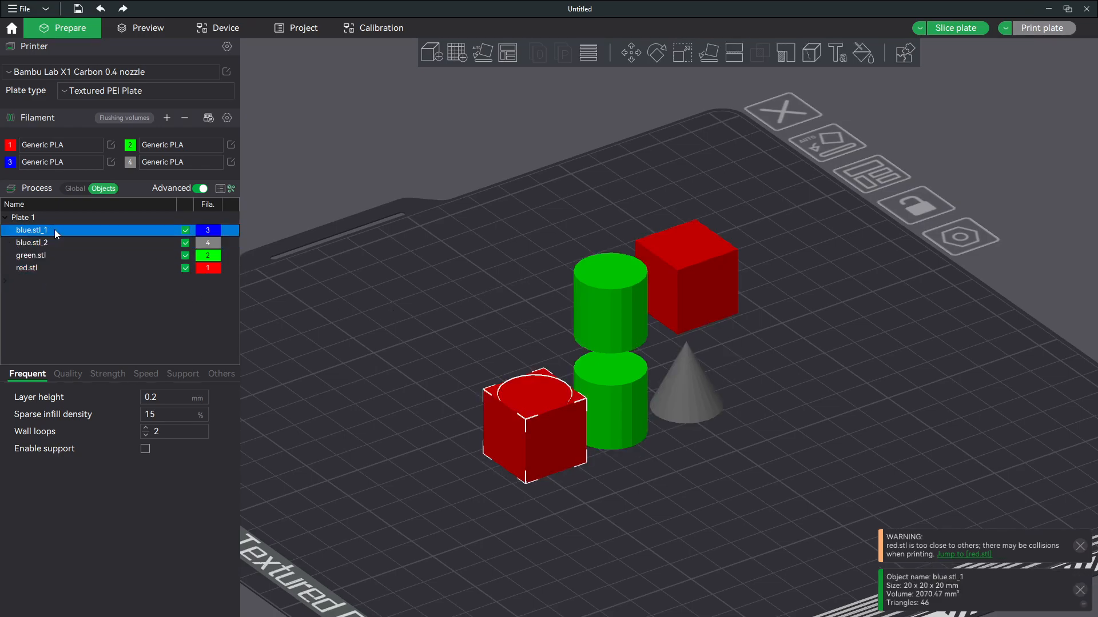
pyautogui.moveTo(527, 380); pyautogui.dragTo(454, 331)
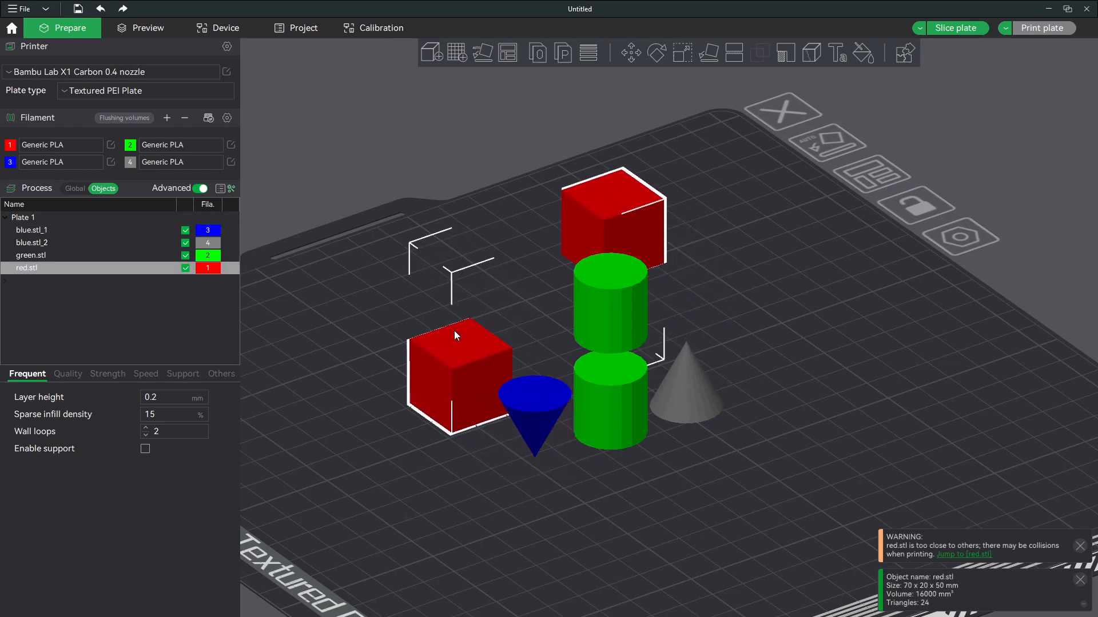
pyautogui.moveTo(533, 398); pyautogui.dragTo(436, 436)
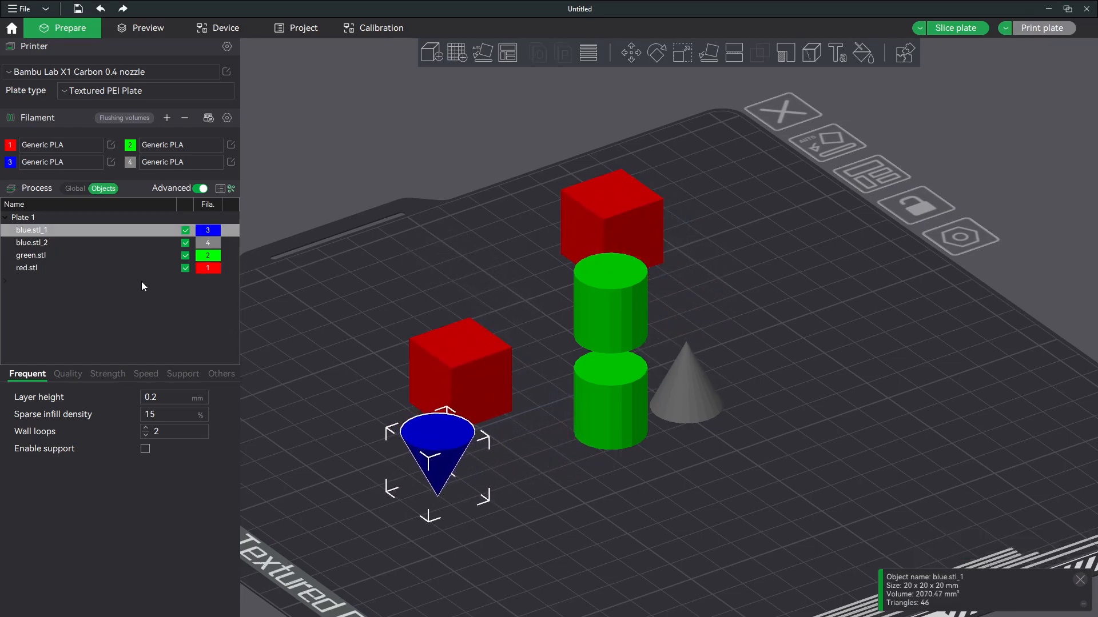
# Split green.stl into separate parts and select its lower cylinder.
pyautogui.click(101, 254)
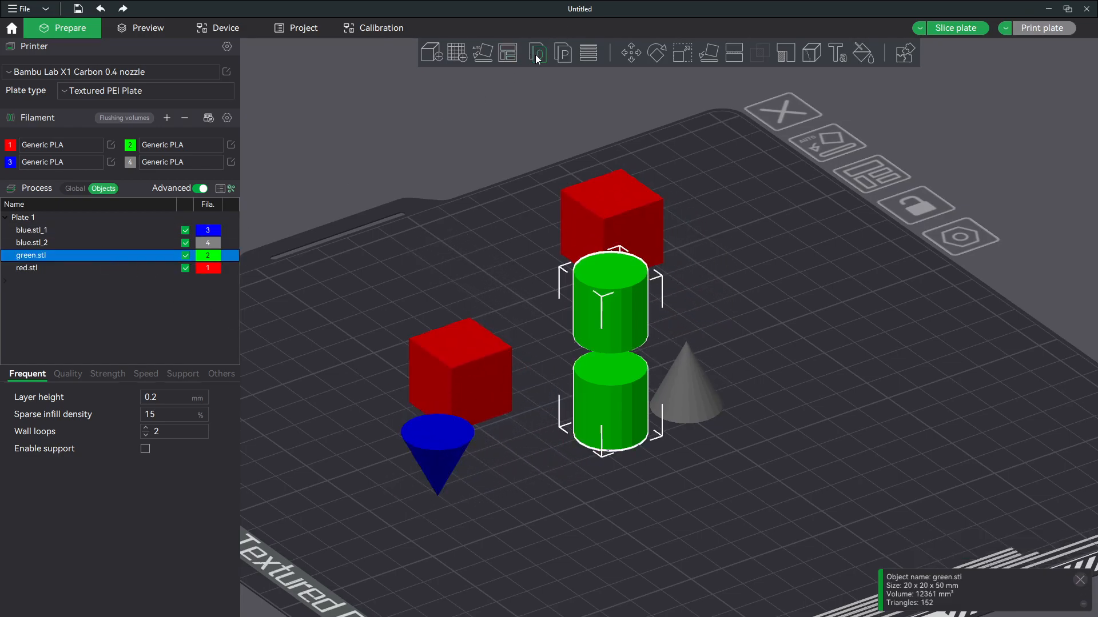
pyautogui.click(561, 55)
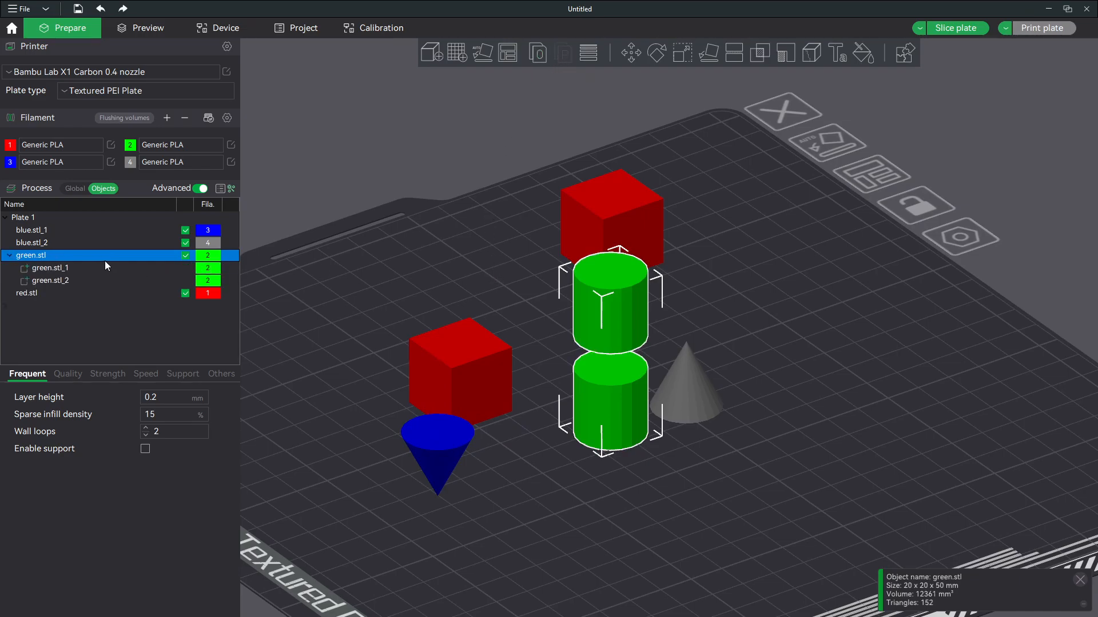
pyautogui.click(540, 393)
pyautogui.click(596, 336)
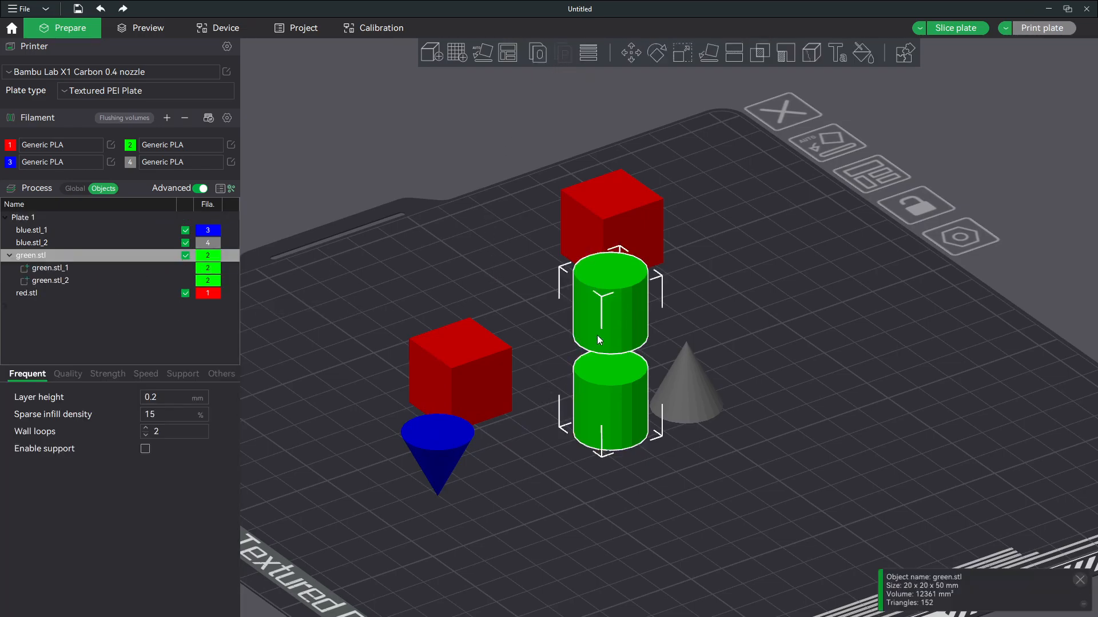
pyautogui.click(122, 281)
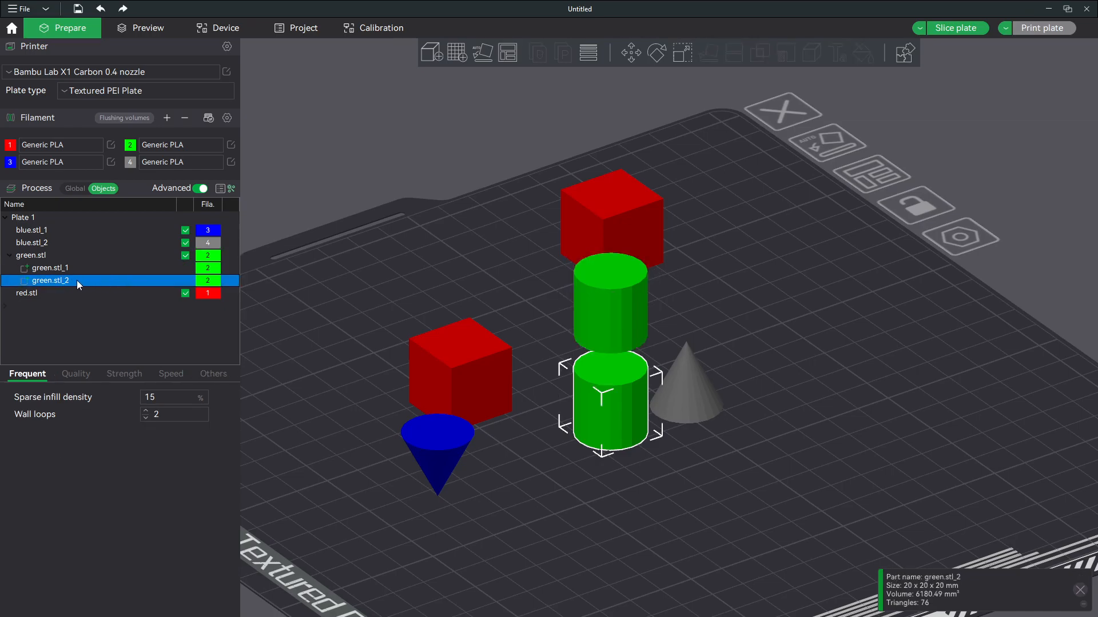
# Move the lower green cylinder about 15 mm along the X axis and shift the whole green object slightly along X.
pyautogui.click(629, 54)
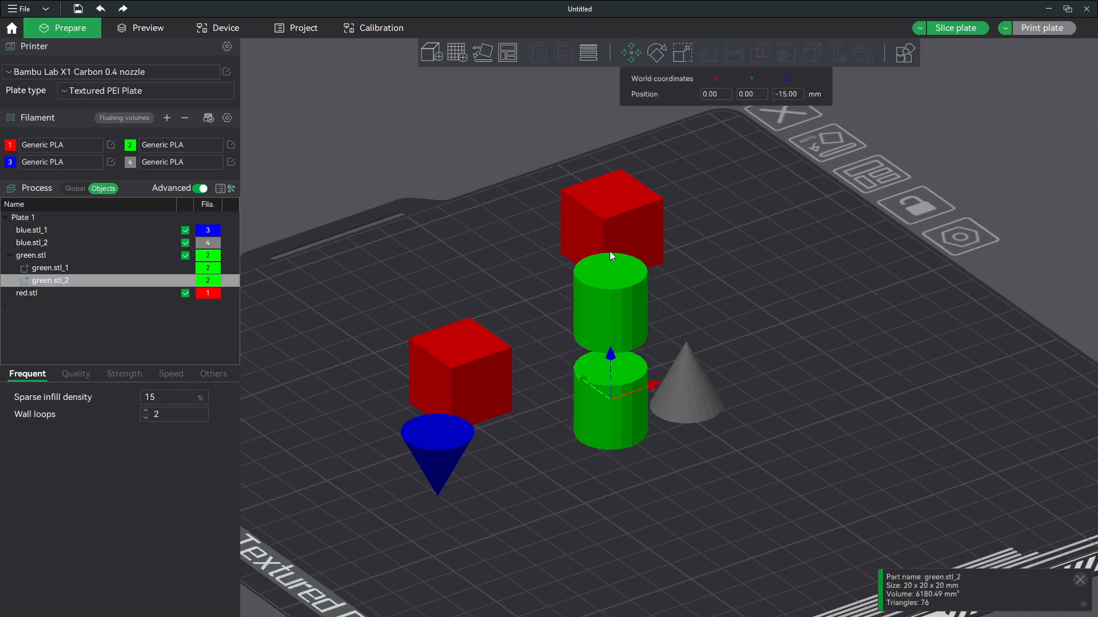
pyautogui.moveTo(656, 385); pyautogui.dragTo(597, 407)
pyautogui.click(62, 259)
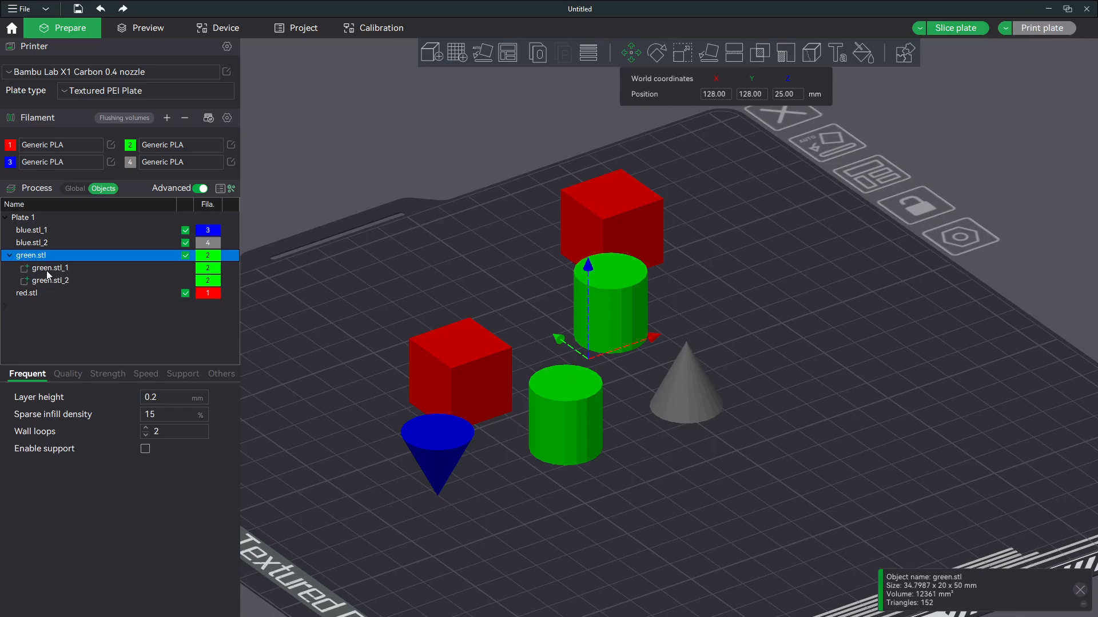
pyautogui.moveTo(657, 341)
pyautogui.mouseDown()
pyautogui.moveTo(696, 324)
pyautogui.moveTo(694, 314)
pyautogui.moveTo(655, 336)
pyautogui.mouseUp()
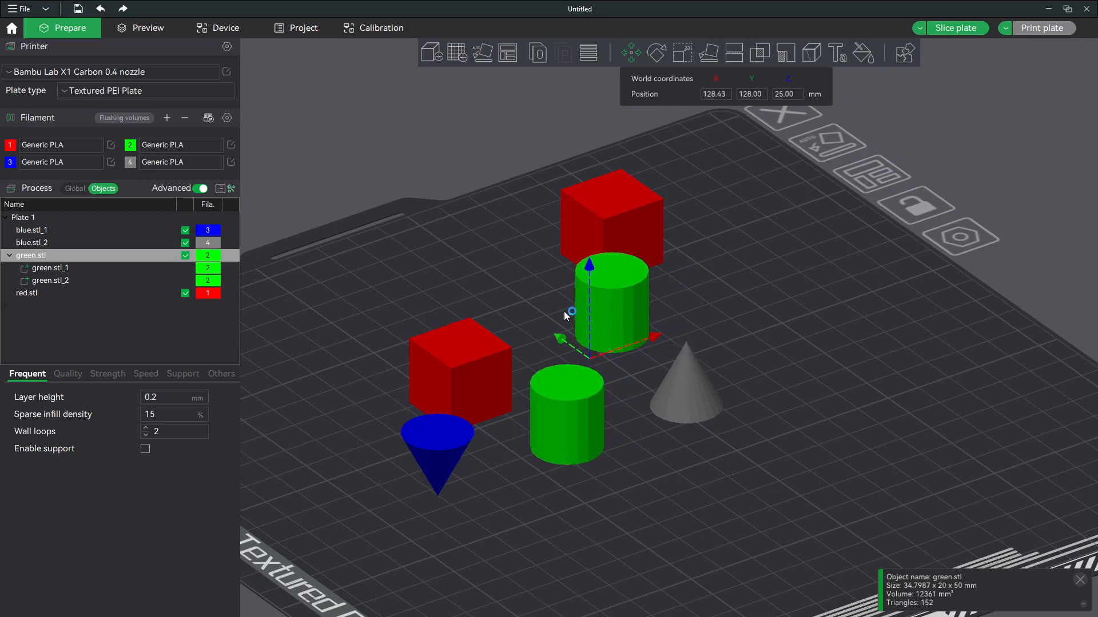
# Split green.stl into separate objects and move its two cylinders apart on the plate.
pyautogui.click(531, 57)
pyautogui.click(555, 408)
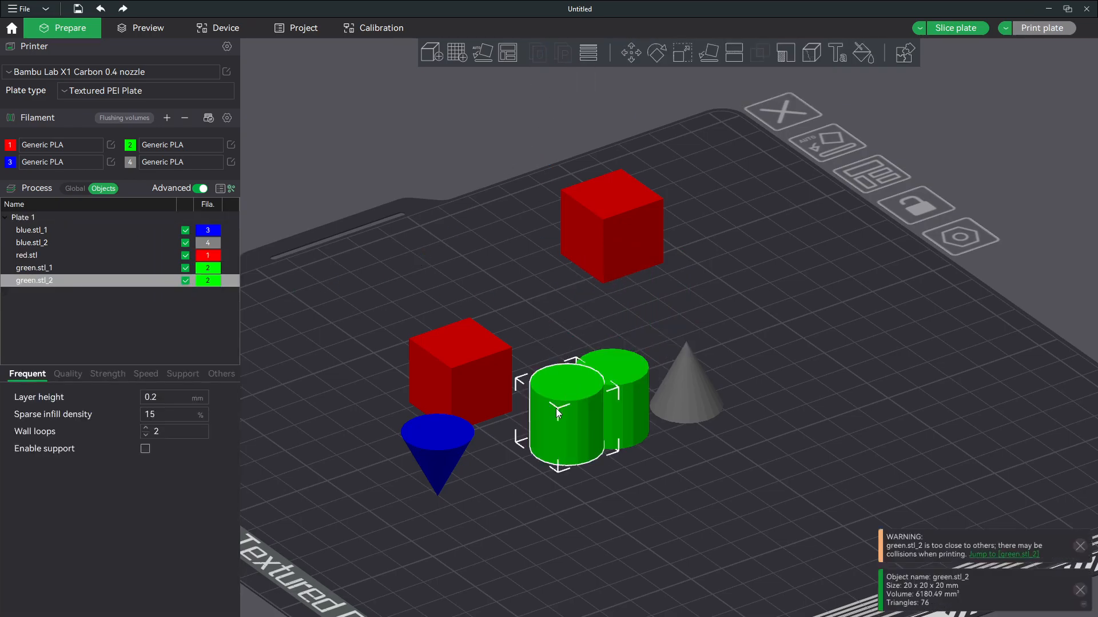
pyautogui.moveTo(563, 414); pyautogui.dragTo(539, 337)
pyautogui.moveTo(602, 402); pyautogui.dragTo(586, 431)
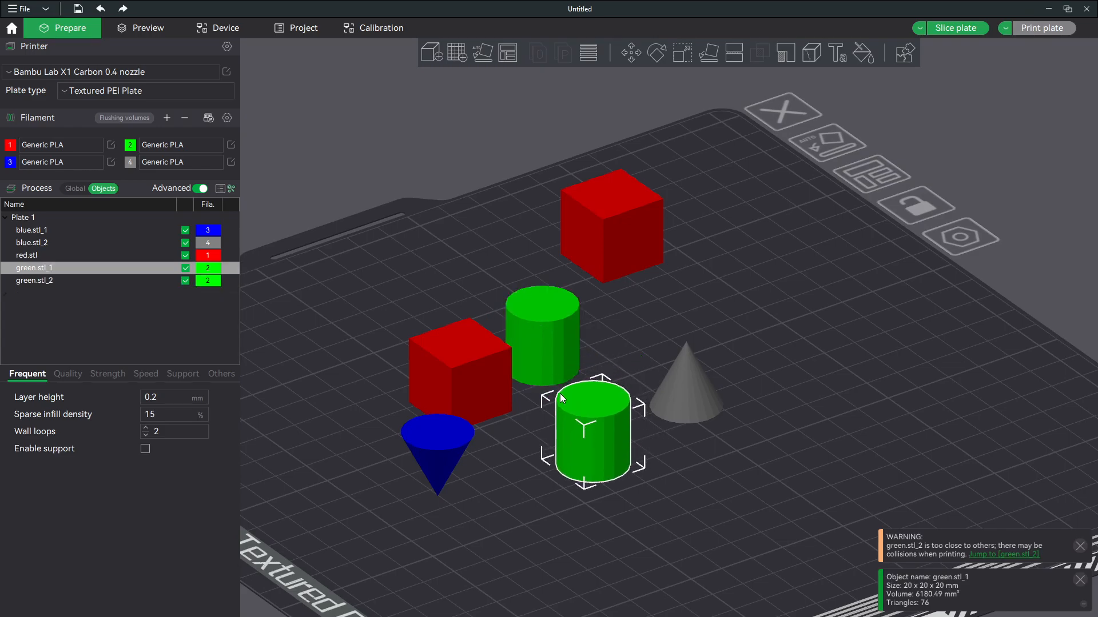
# Undo the moves and splits back to the combined four-part object.
pyautogui.hotkey('ctrl', 'z')
pyautogui.hotkey('ctrl', 'z')
pyautogui.hotkey('ctrl', 'z')
pyautogui.hotkey('ctrl', 'z')
pyautogui.hotkey('ctrl', 'z')
pyautogui.hotkey('ctrl', 'z')
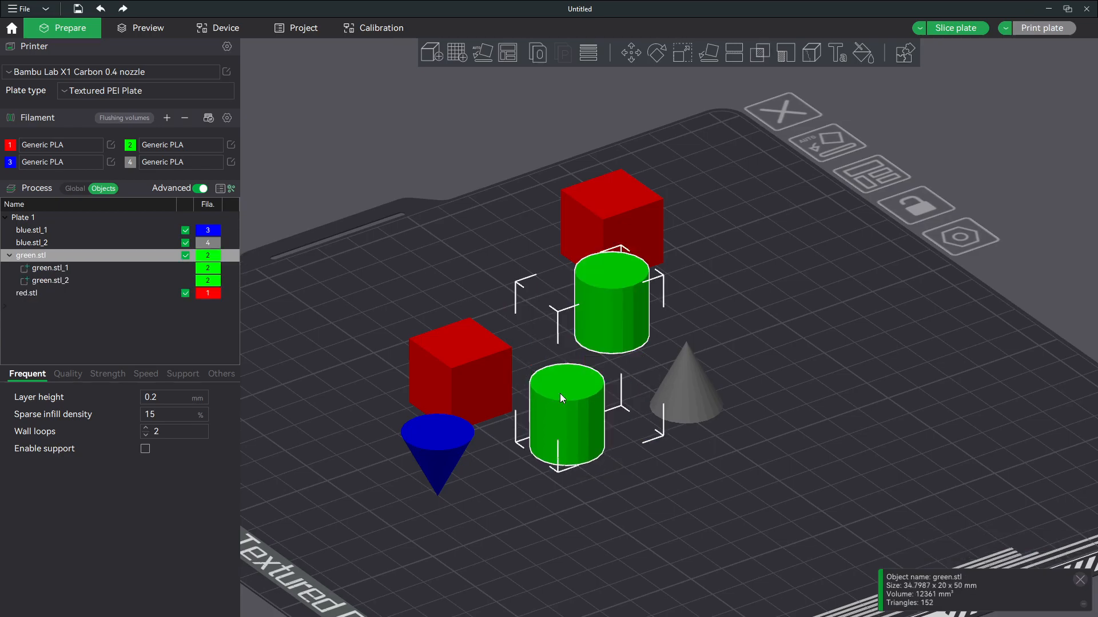
pyautogui.hotkey('ctrl', 'z')
pyautogui.hotkey('ctrl', 'z')
pyautogui.hotkey('ctrl', 'z')
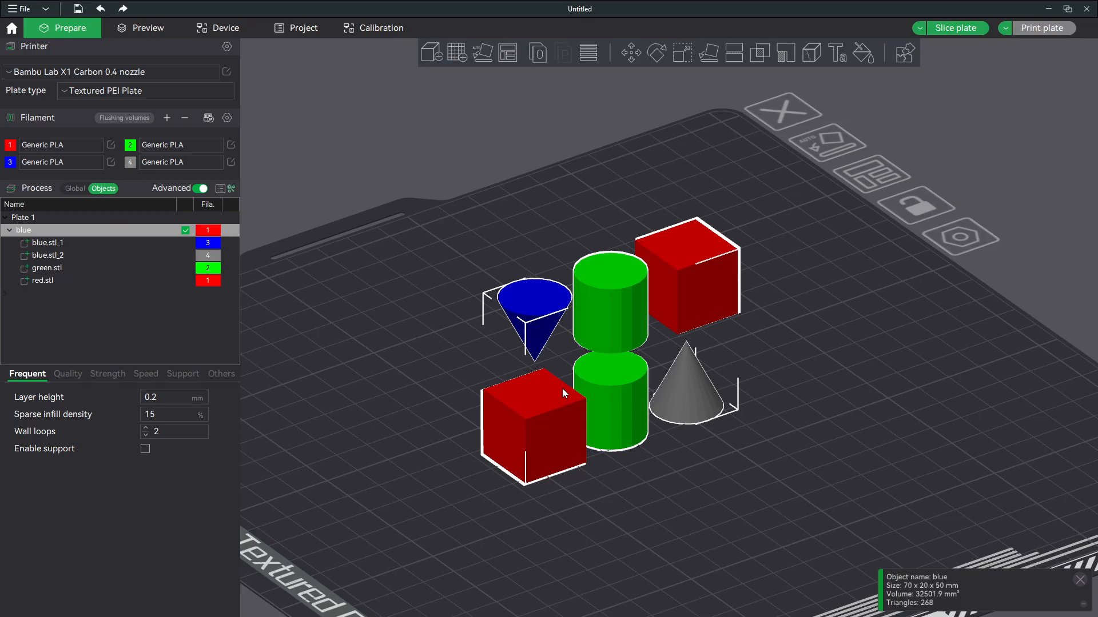
# Clear the plate and import embed-all.stl from the Color Example folder.
pyautogui.hotkey('ctrl', 'z')
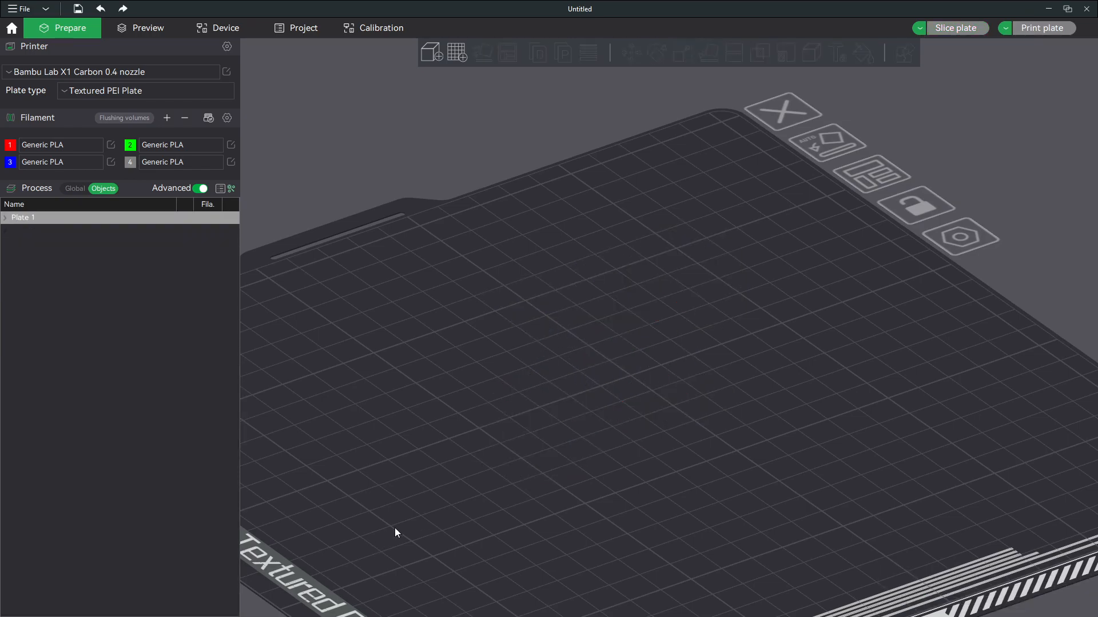
pyautogui.hotkey('alt', 'Tab')
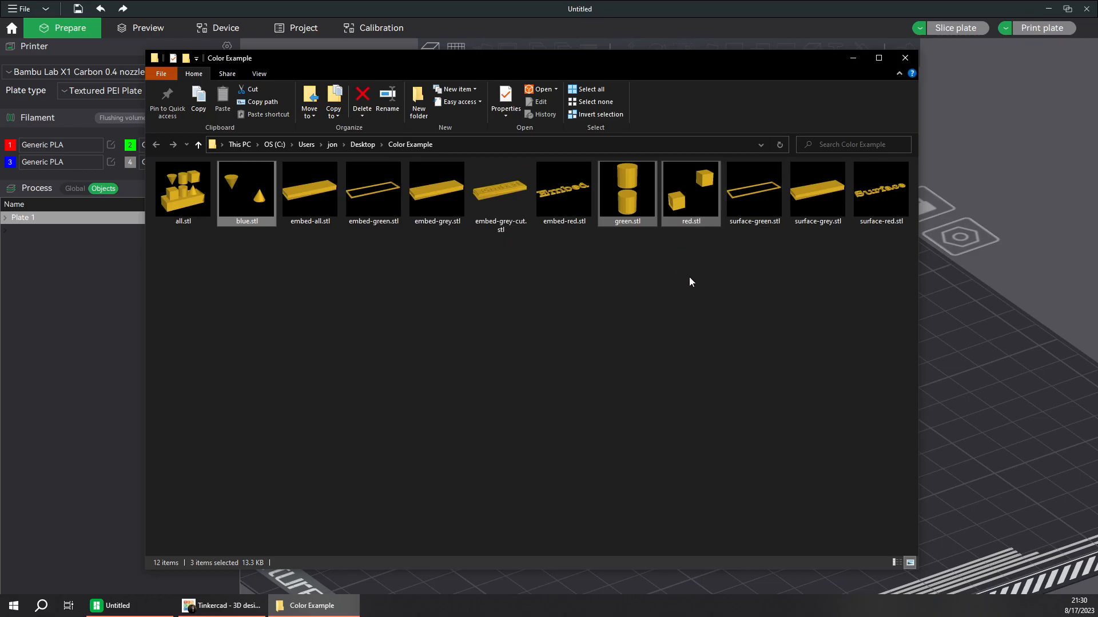
pyautogui.click(312, 214)
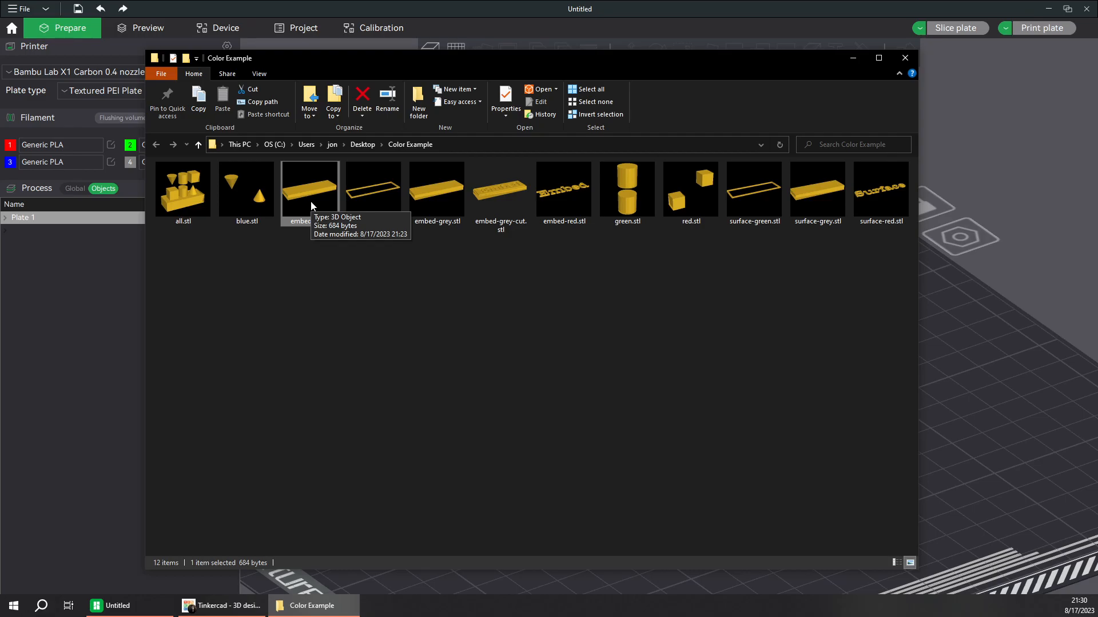
pyautogui.moveTo(312, 207); pyautogui.dragTo(974, 406)
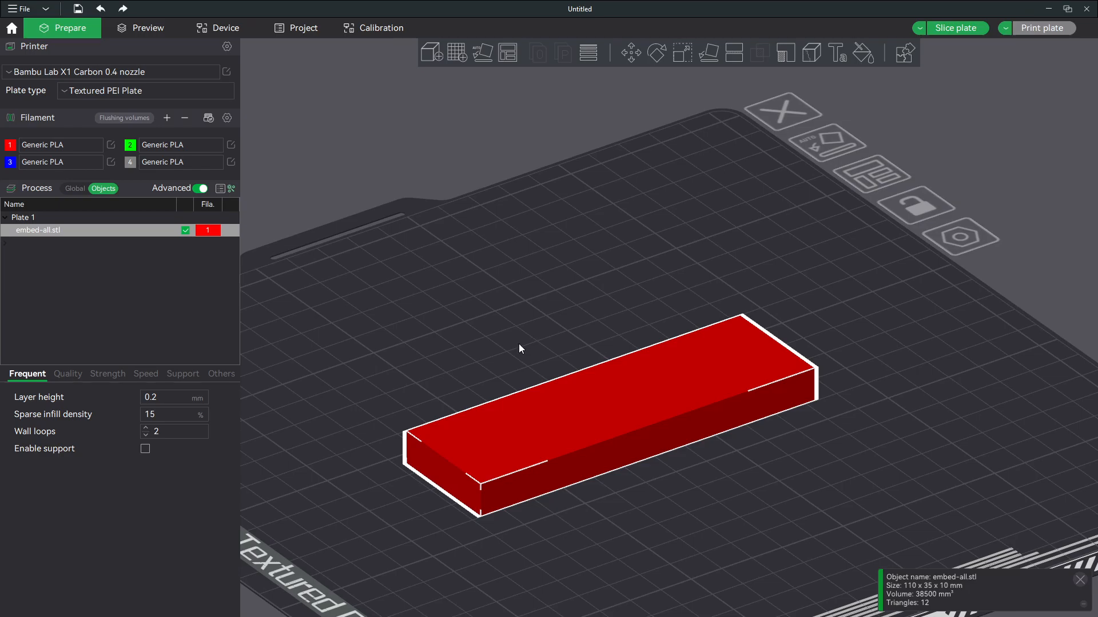
# Color-paint one face of the embed-all.stl block with Filament 2, using the fill tool with edge detection.
pyautogui.click(519, 343)
pyautogui.moveTo(544, 379); pyautogui.dragTo(537, 392, button='right')
pyautogui.moveTo(538, 373); pyautogui.dragTo(522, 409)
pyautogui.scroll(3, 527, 409)
pyautogui.moveTo(530, 405); pyautogui.dragTo(656, 211, button='right')
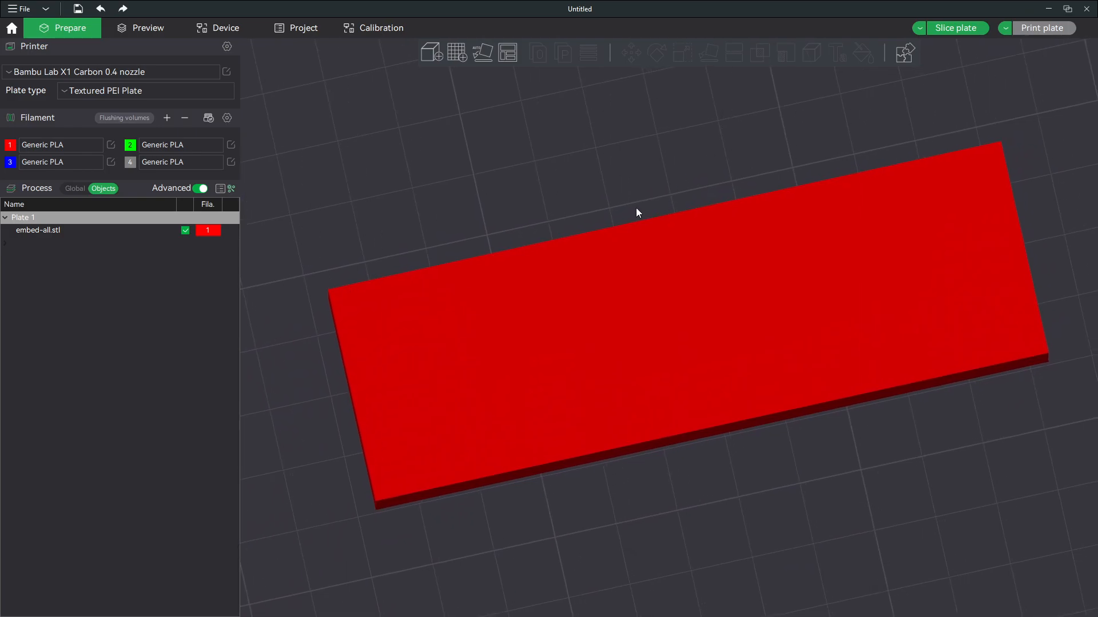
pyautogui.click(652, 258)
pyautogui.click(862, 54)
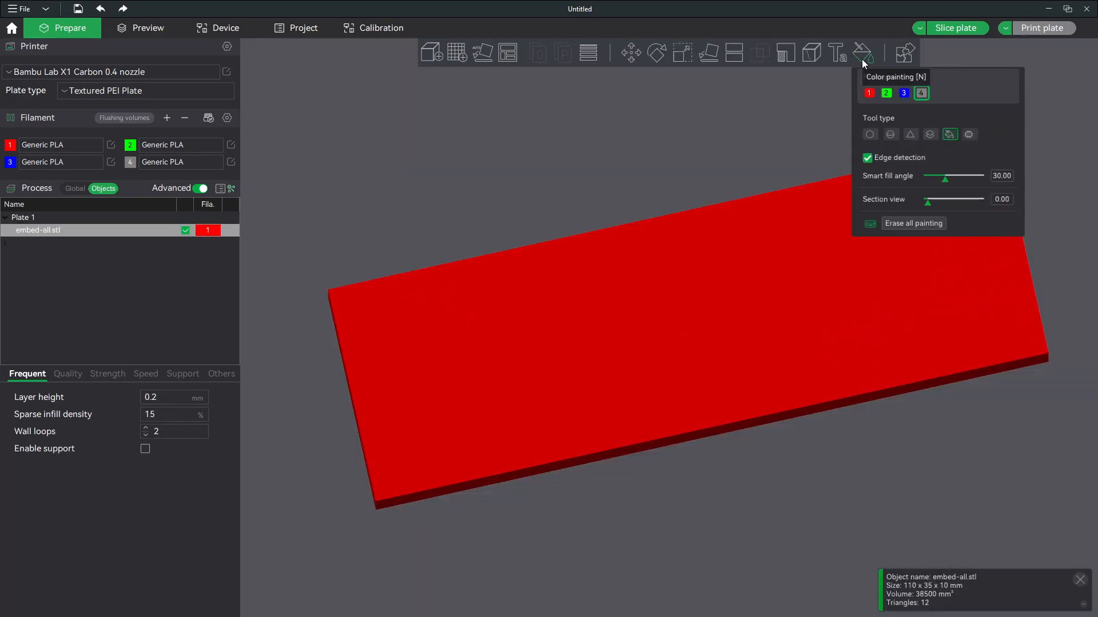
pyautogui.click(886, 94)
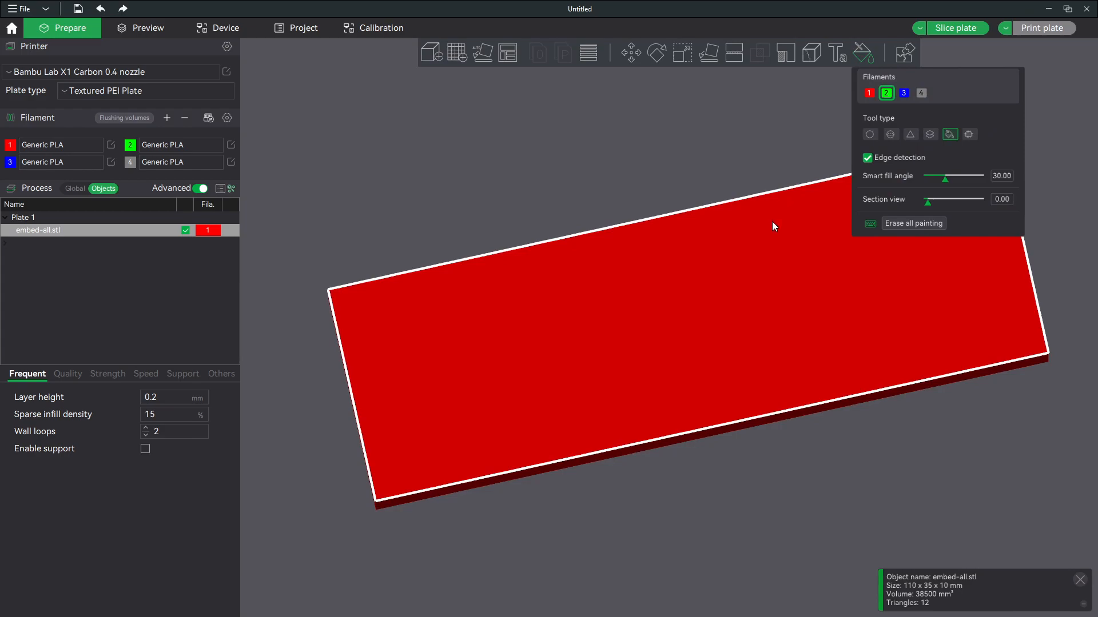
pyautogui.moveTo(686, 503); pyautogui.dragTo(729, 256)
pyautogui.click(692, 318)
pyautogui.moveTo(741, 137); pyautogui.dragTo(717, 252)
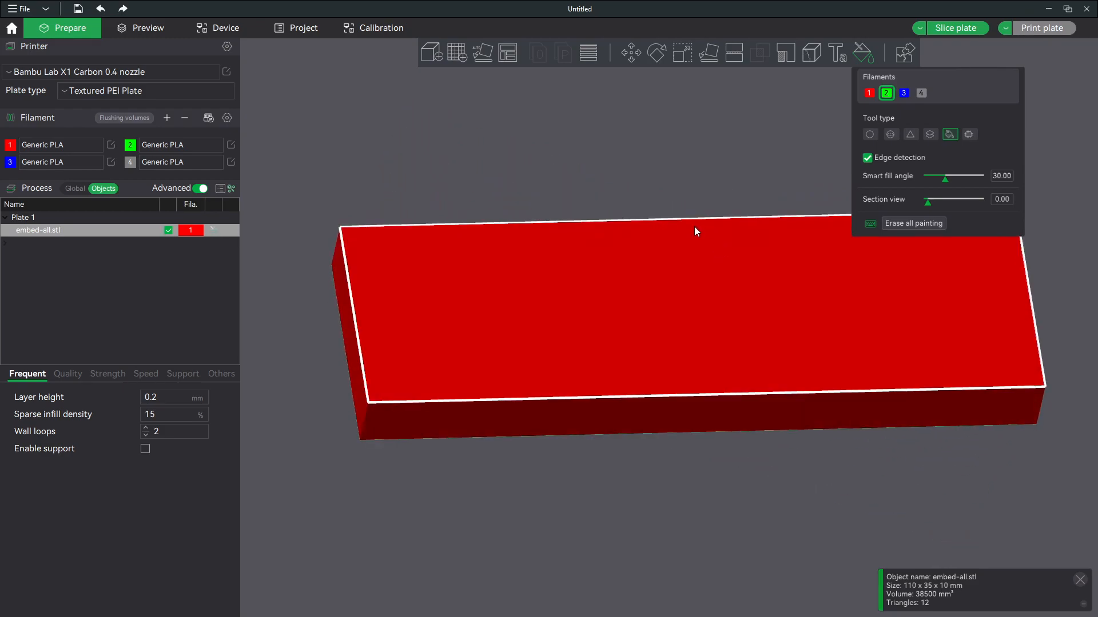
pyautogui.press('Escape')
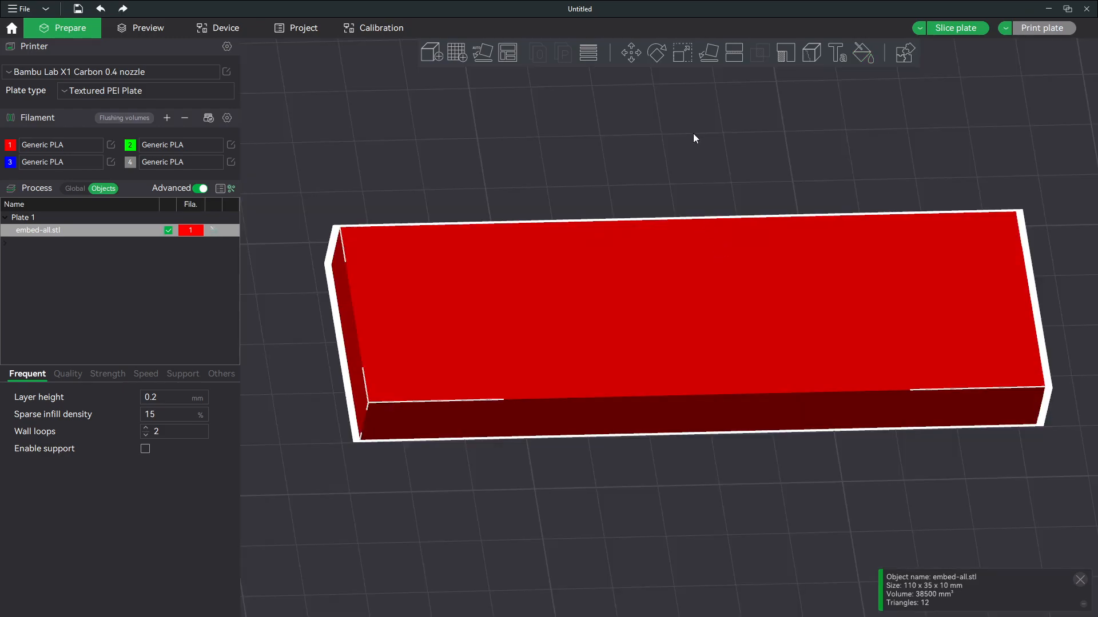
pyautogui.click(605, 167)
pyautogui.click(616, 301)
pyautogui.scroll(-6, 595, 229)
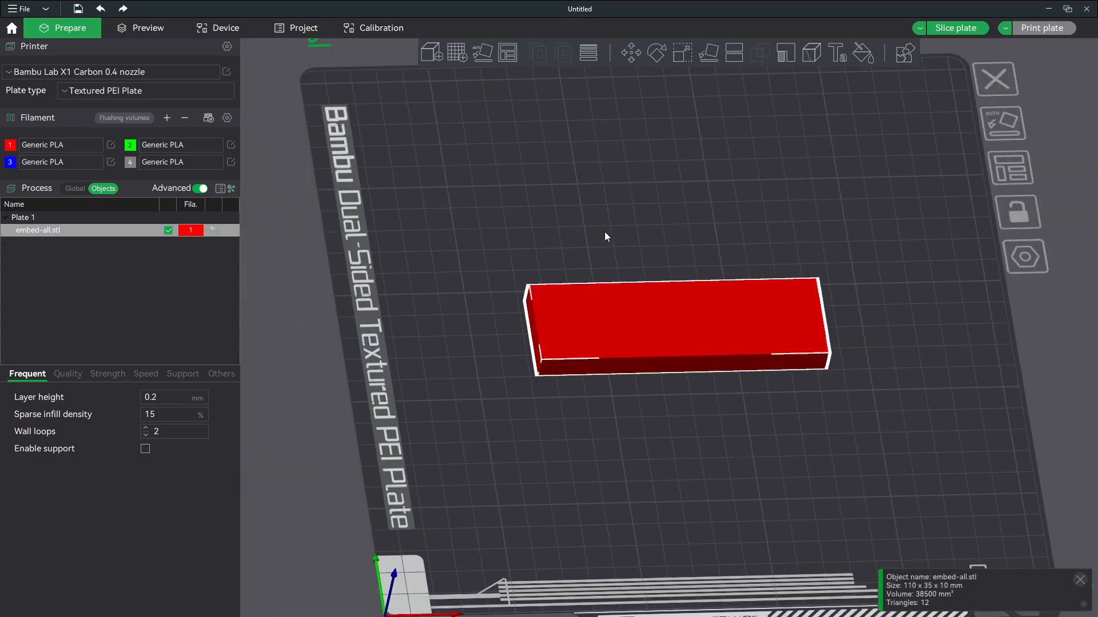
# Delete the embed-all.stl block and import surface-green.stl, surface-grey.stl and surface-red.stl as a single object with multiple parts.
pyautogui.press('Delete')
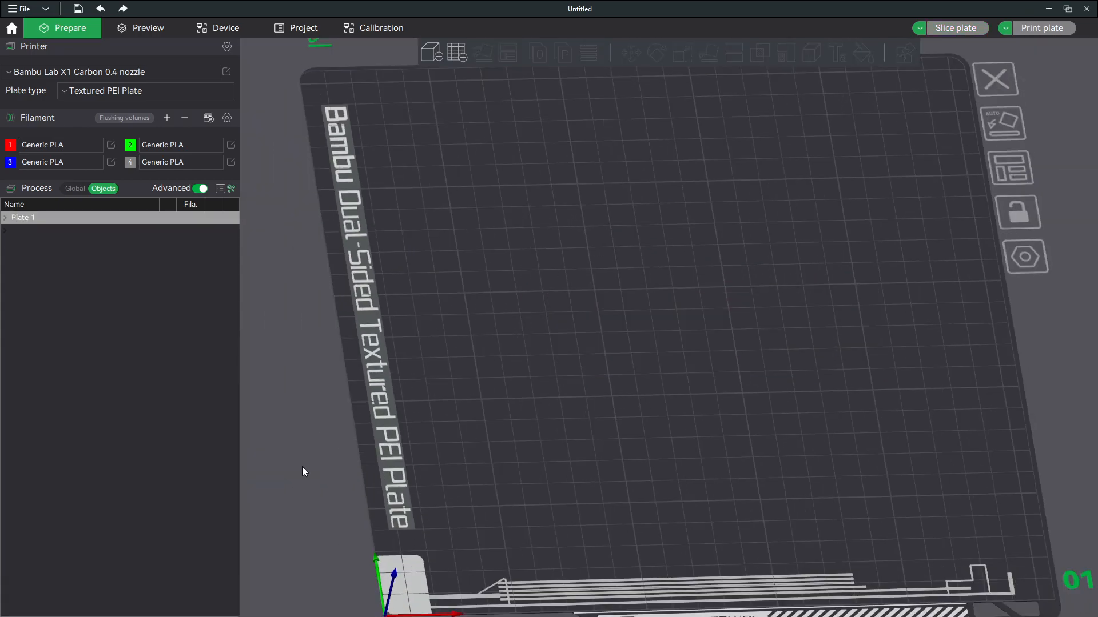
pyautogui.hotkey('alt', 'Tab')
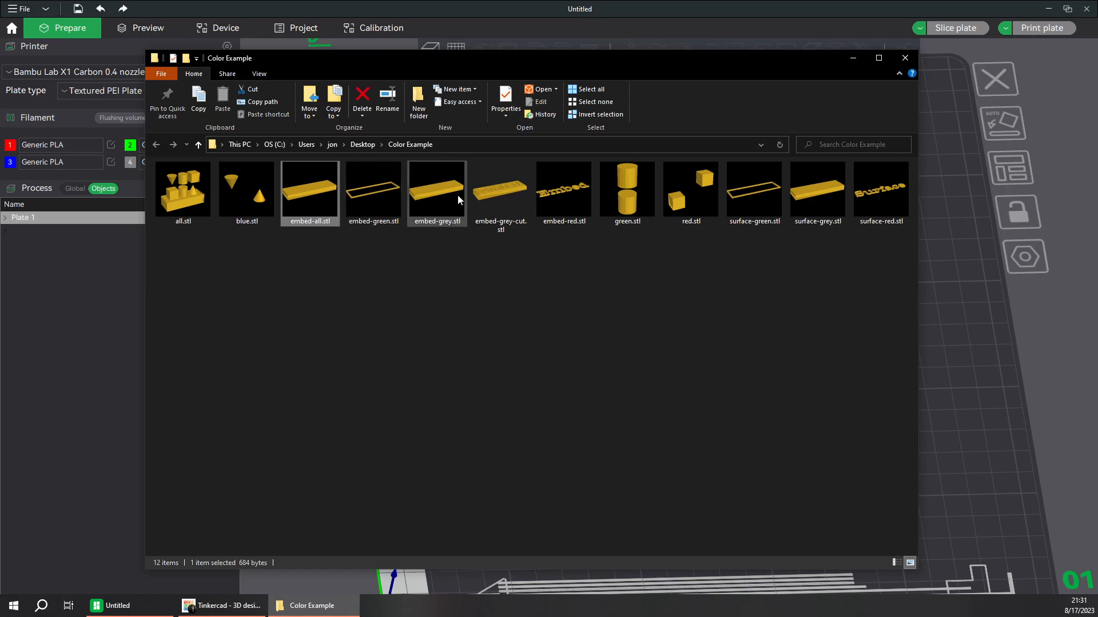
pyautogui.click(743, 194)
pyautogui.keyDown('shift'); pyautogui.click(869, 214); pyautogui.keyUp('shift')
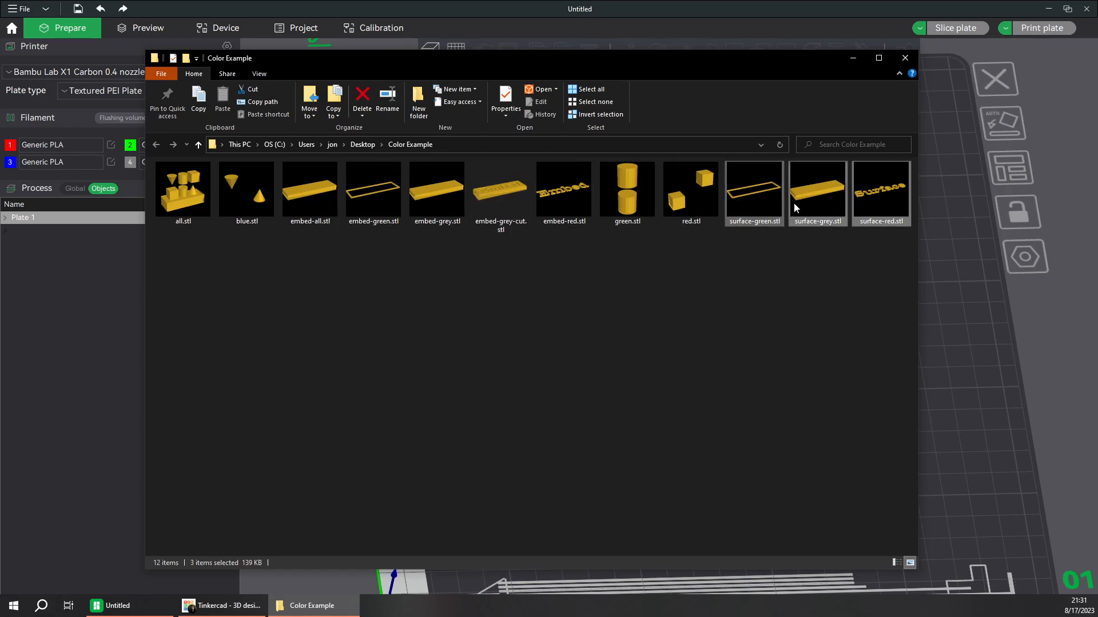
pyautogui.moveTo(759, 193); pyautogui.dragTo(981, 295)
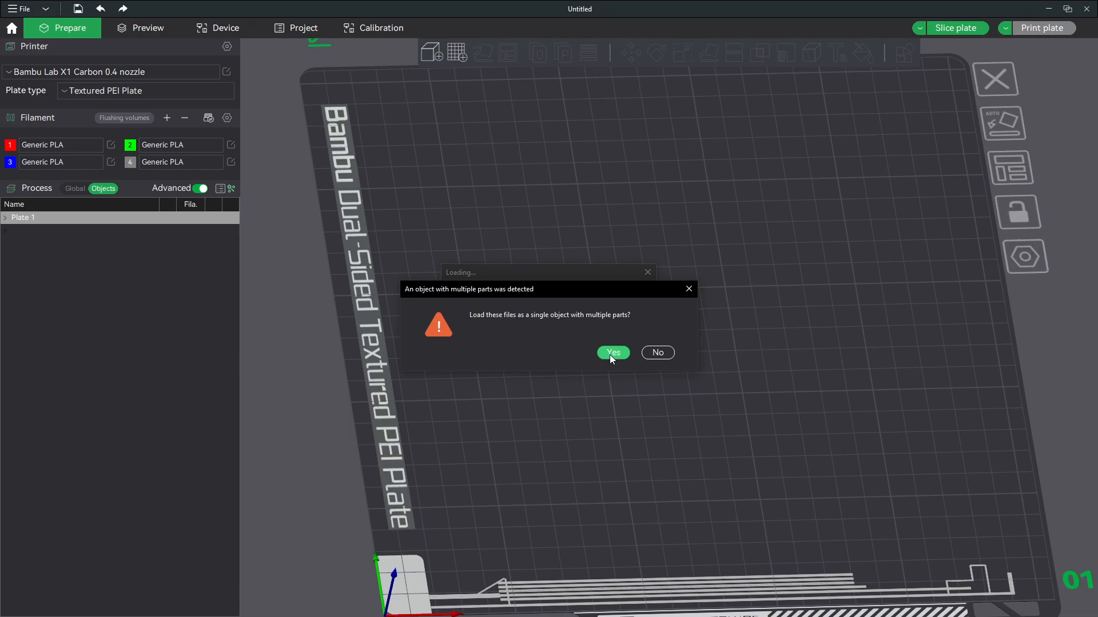
pyautogui.click(611, 354)
pyautogui.click(652, 415)
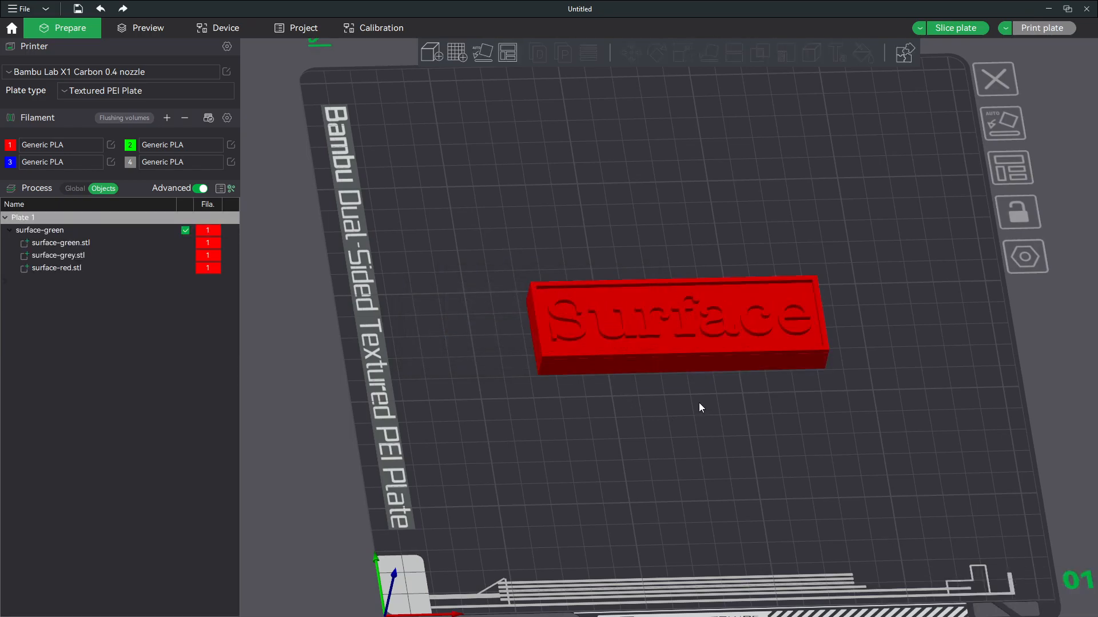
# Assign Filament 2 to the surface-green.stl part and Filament 4 to the surface-grey.stl part.
pyautogui.scroll(3, 699, 403)
pyautogui.moveTo(697, 414)
pyautogui.mouseDown()
pyautogui.moveTo(711, 406)
pyautogui.moveTo(702, 399)
pyautogui.mouseUp()
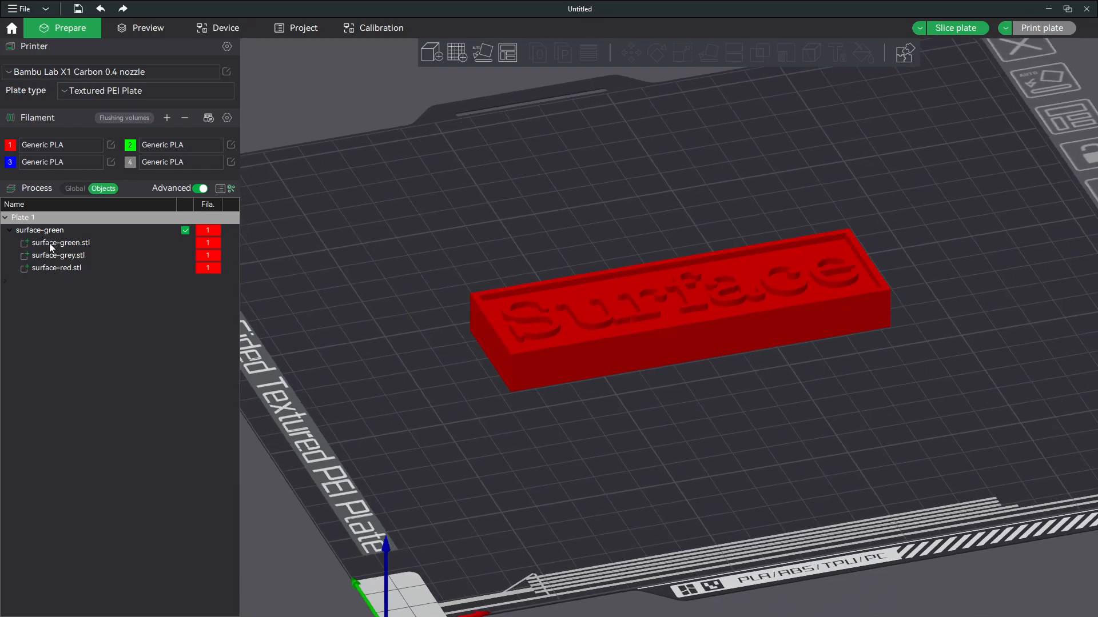
pyautogui.rightClick(81, 242)
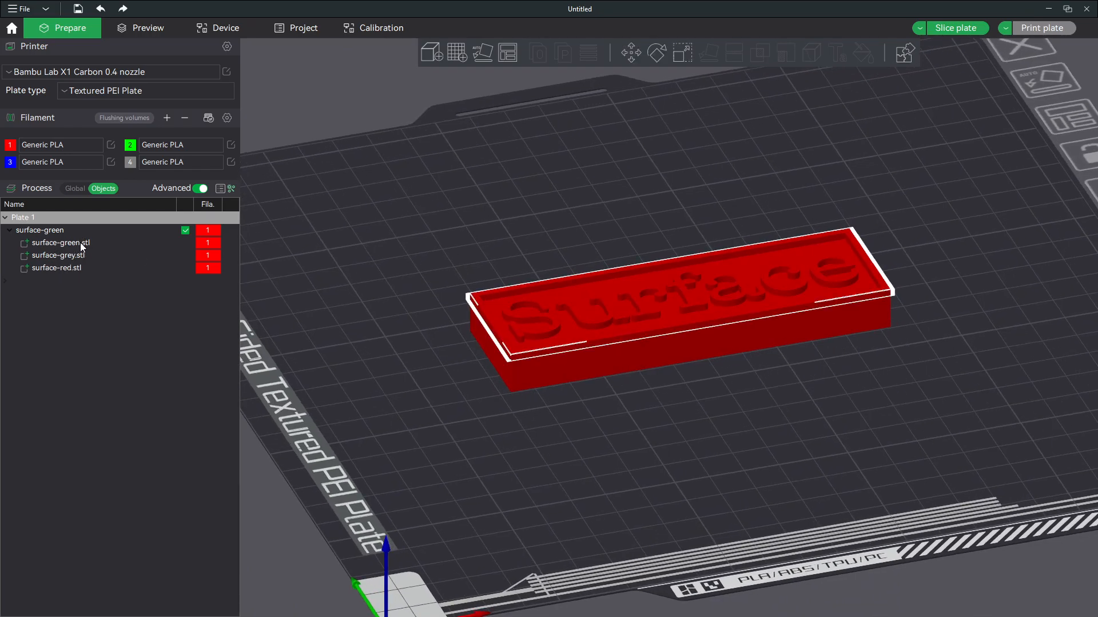
pyautogui.moveTo(186, 406)
pyautogui.click(244, 421)
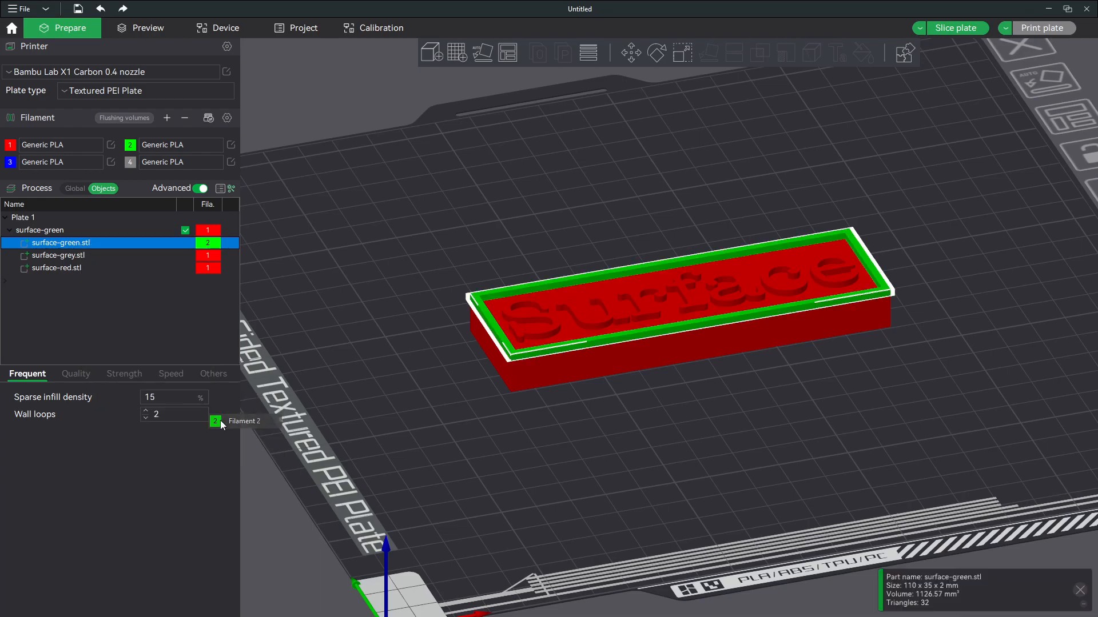
pyautogui.rightClick(81, 267)
pyautogui.rightClick(81, 260)
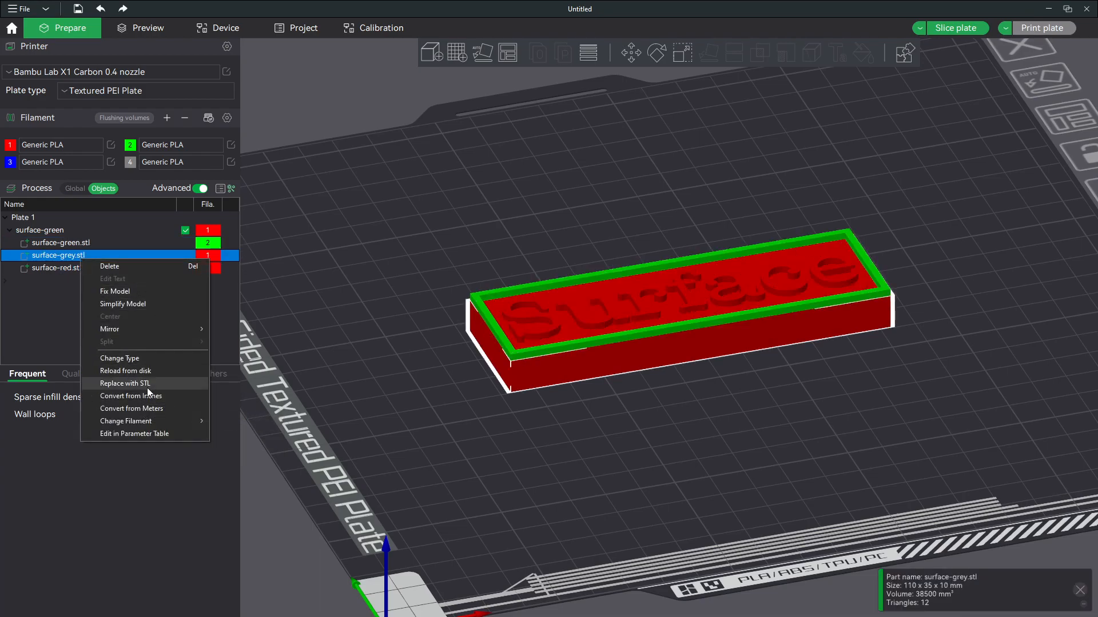
pyautogui.moveTo(176, 421)
pyautogui.click(239, 468)
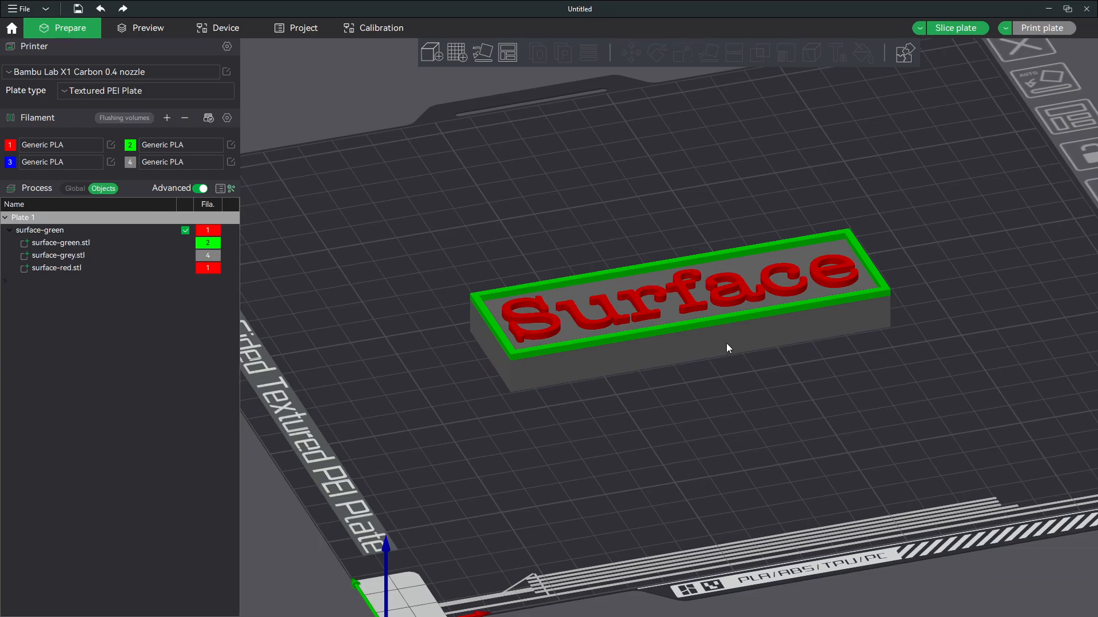
# Slice the plate and inspect the three-color Surface model's layers in the preview.
pyautogui.click(958, 33)
pyautogui.scroll(6, 634, 291)
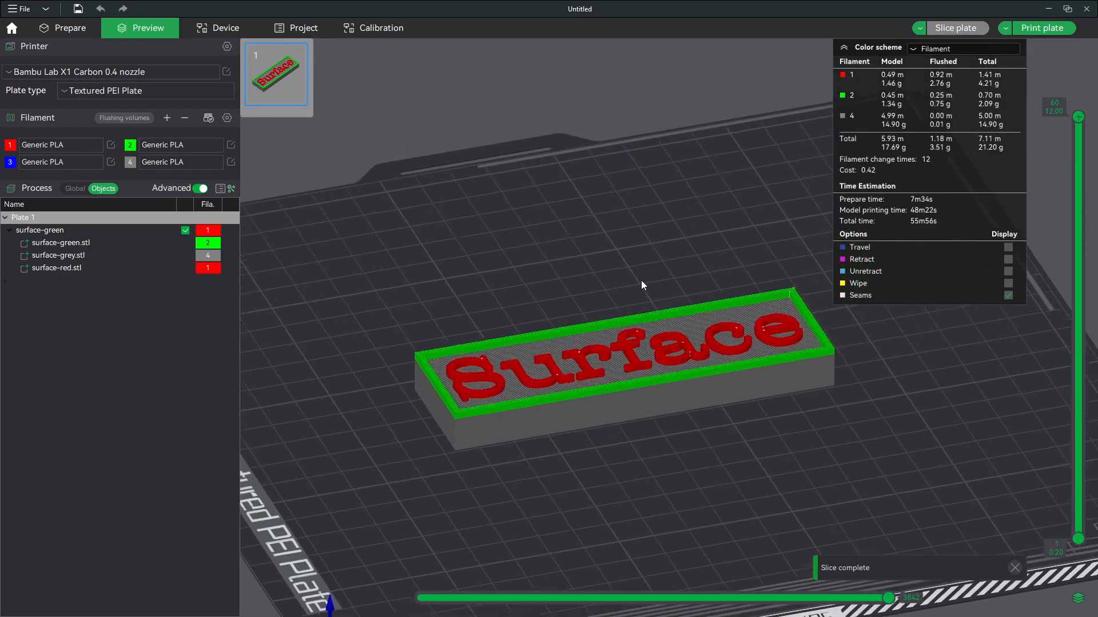
pyautogui.scroll(2, 632, 288)
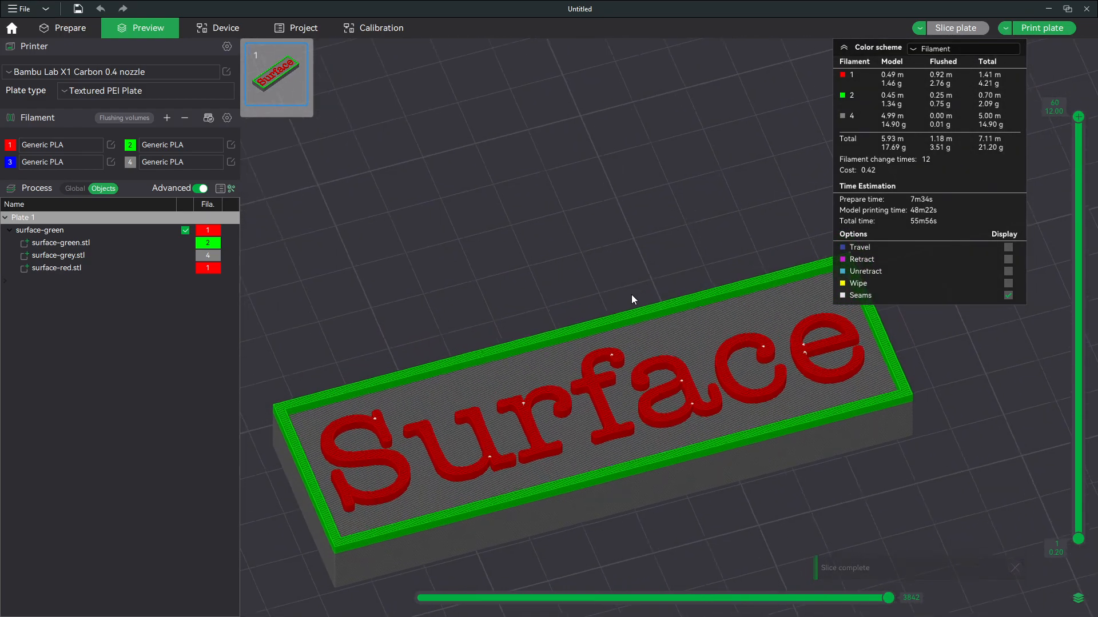
pyautogui.moveTo(1077, 117); pyautogui.dragTo(1067, 74)
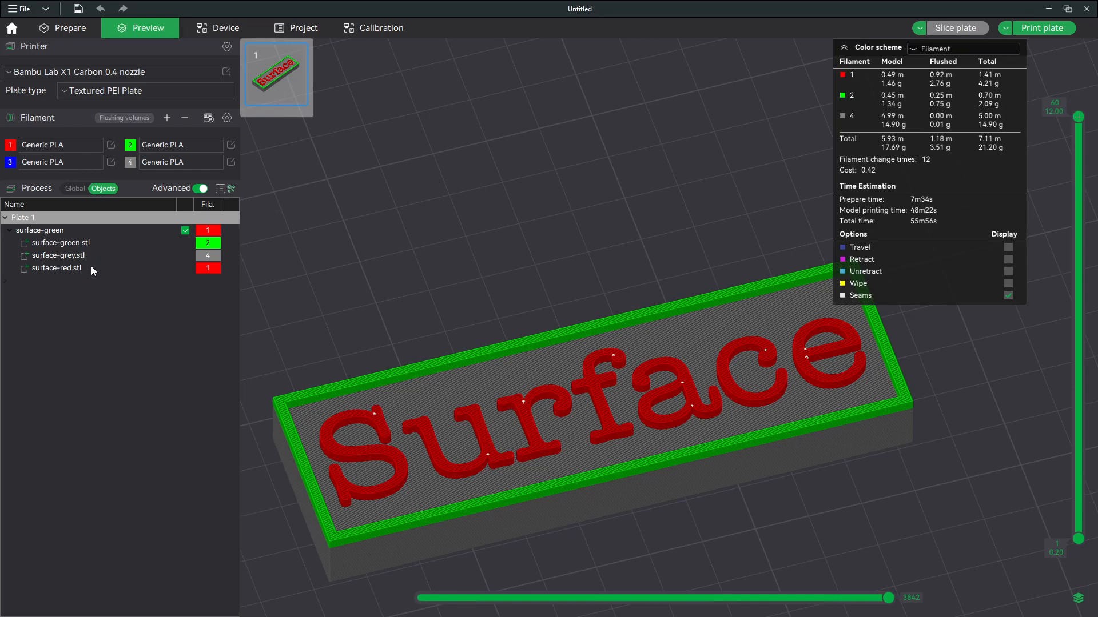
# Change the whole surface-green object to Filament 4 and return to the model preparation view.
pyautogui.rightClick(84, 227)
pyautogui.moveTo(193, 542)
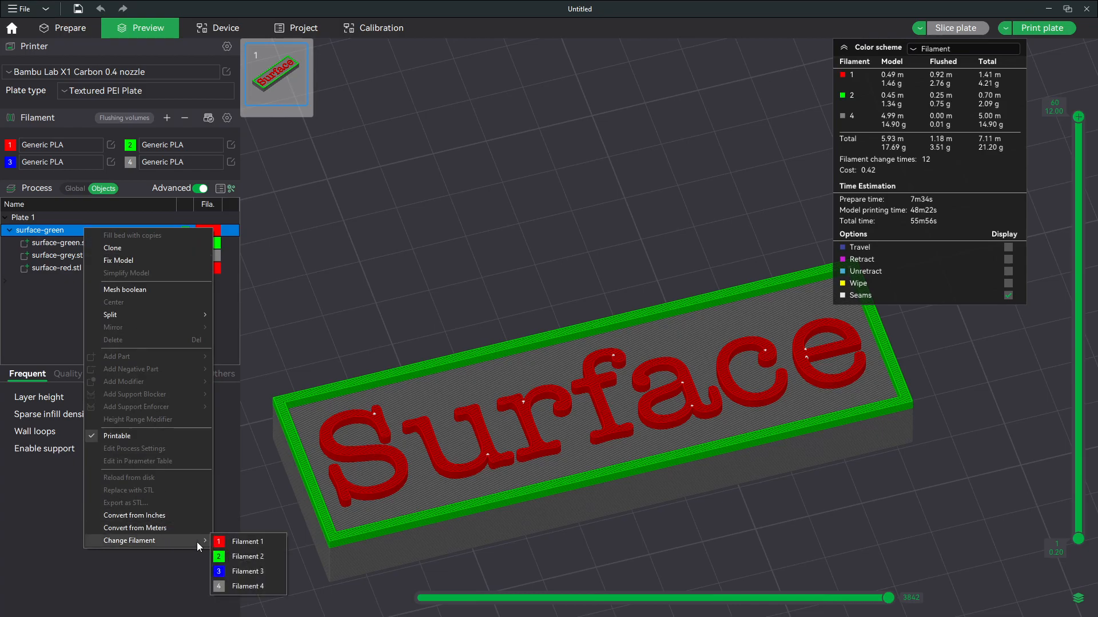
pyautogui.click(243, 587)
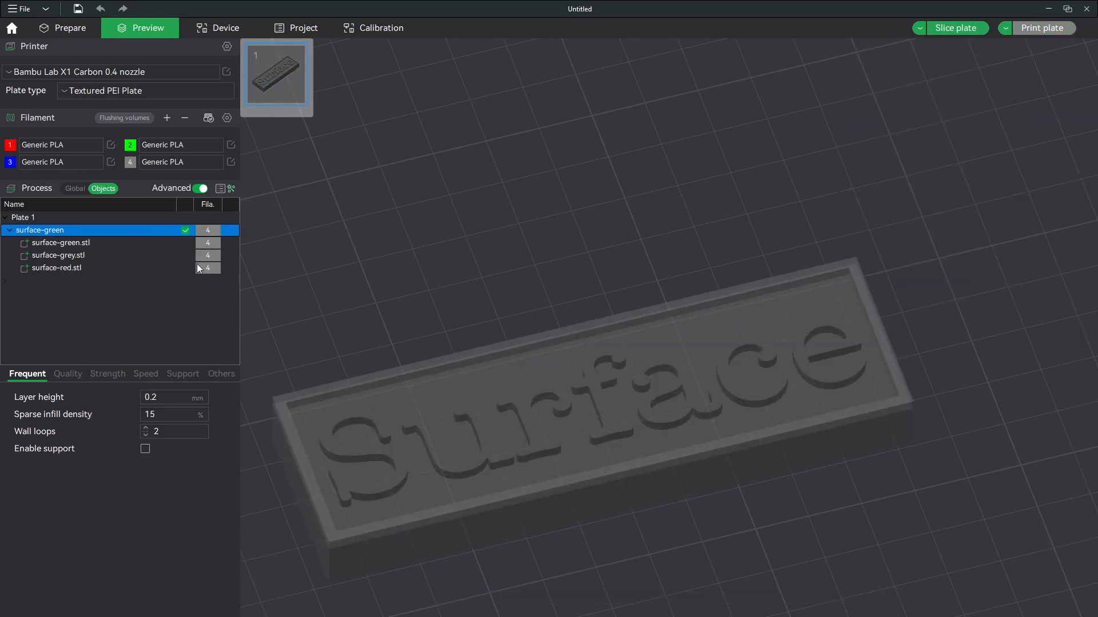
pyautogui.click(63, 29)
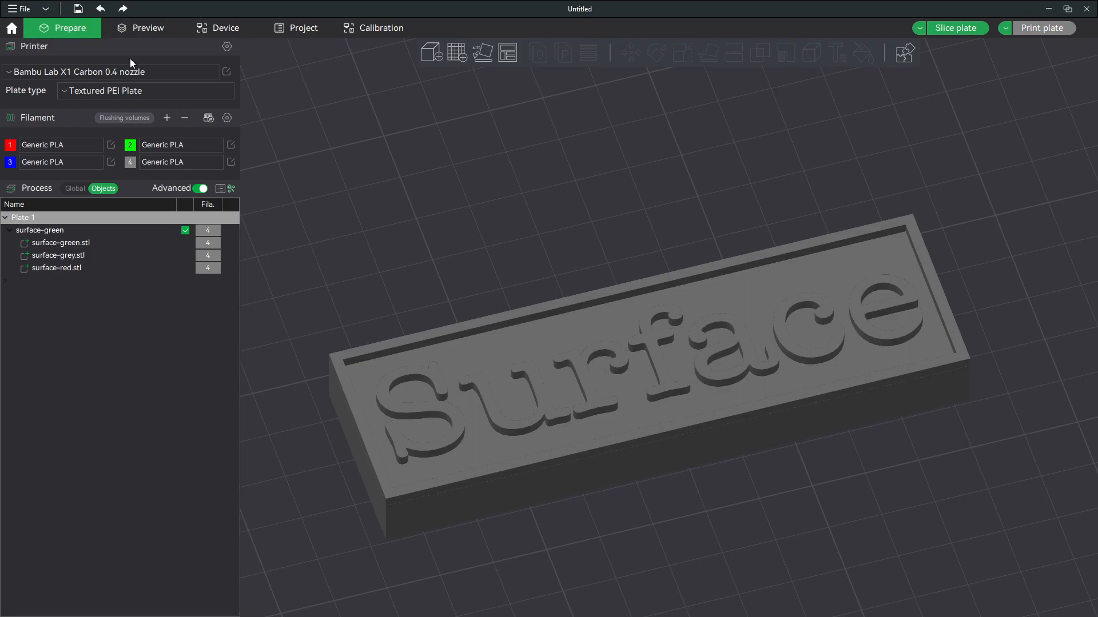
# Color-paint the raised letters "a", "c" and "e" of the Surface text with Filament 1, using the fill tool with edge detection.
pyautogui.click(763, 334)
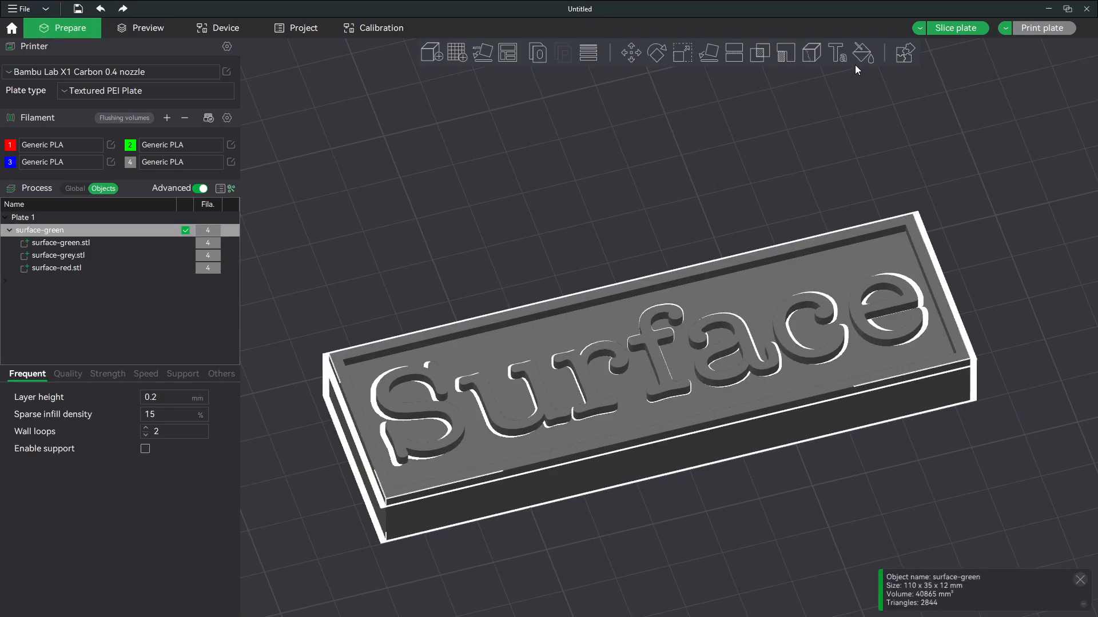
pyautogui.click(862, 56)
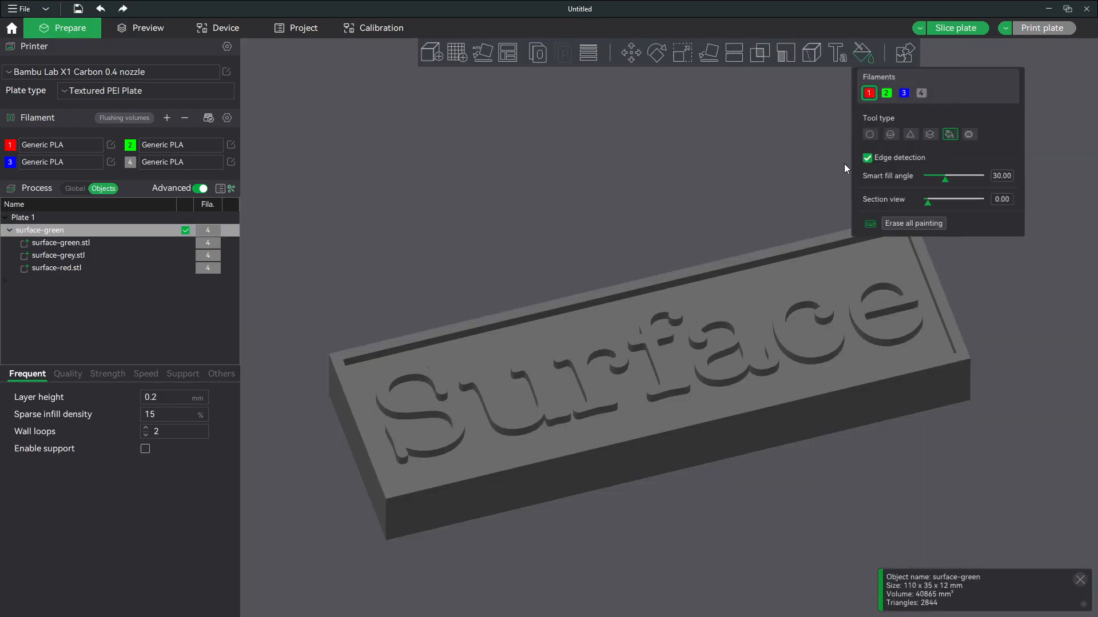
pyautogui.click(884, 309)
pyautogui.click(785, 323)
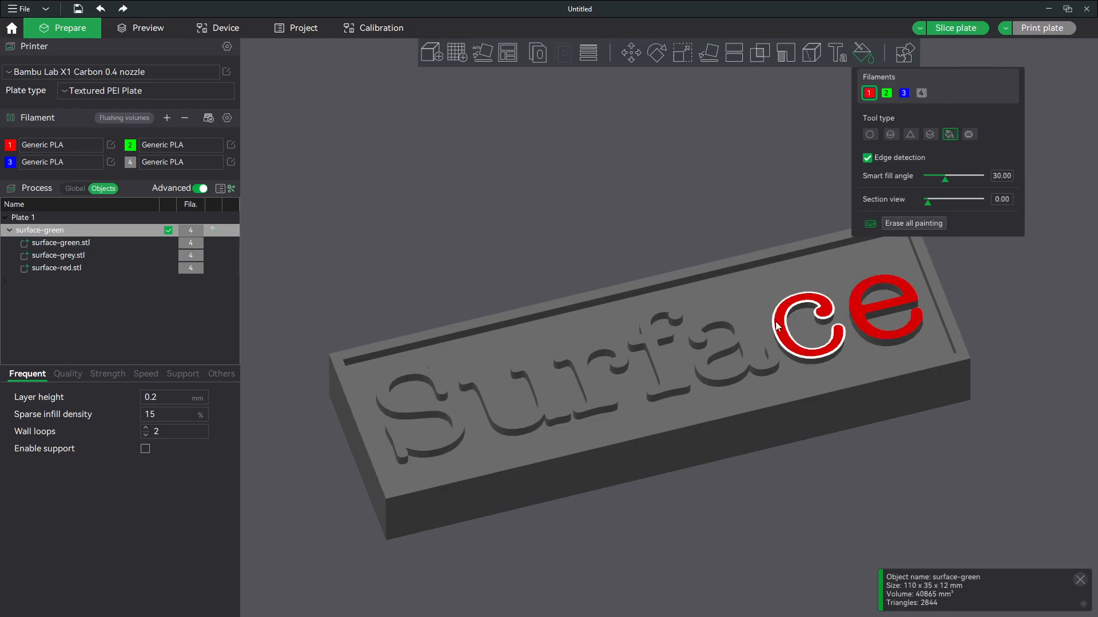
pyautogui.click(726, 327)
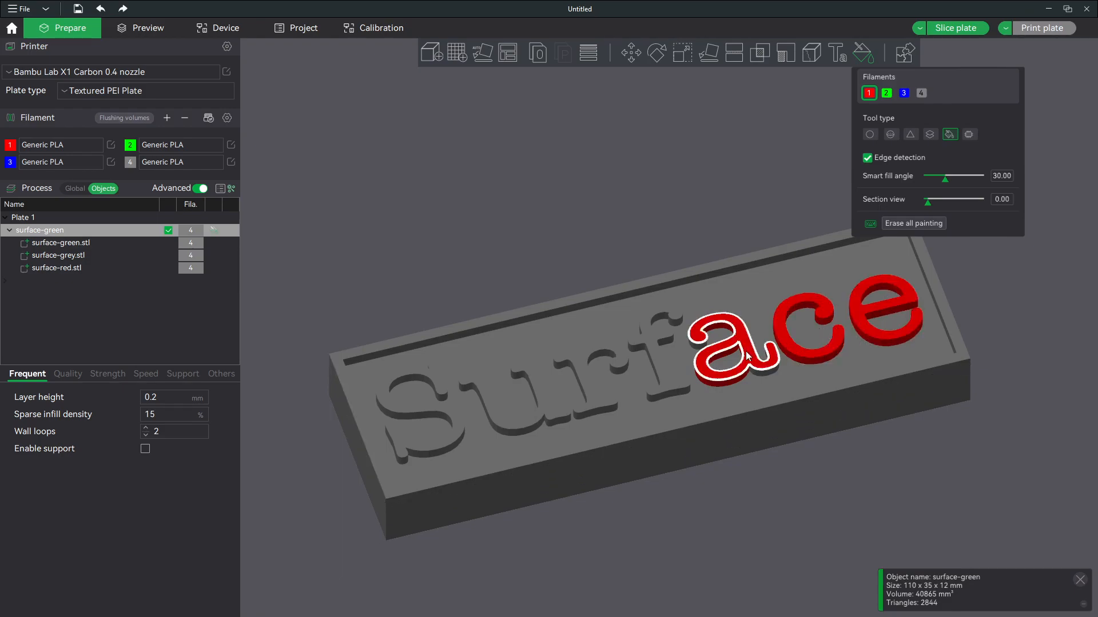
pyautogui.moveTo(695, 345); pyautogui.dragTo(620, 247)
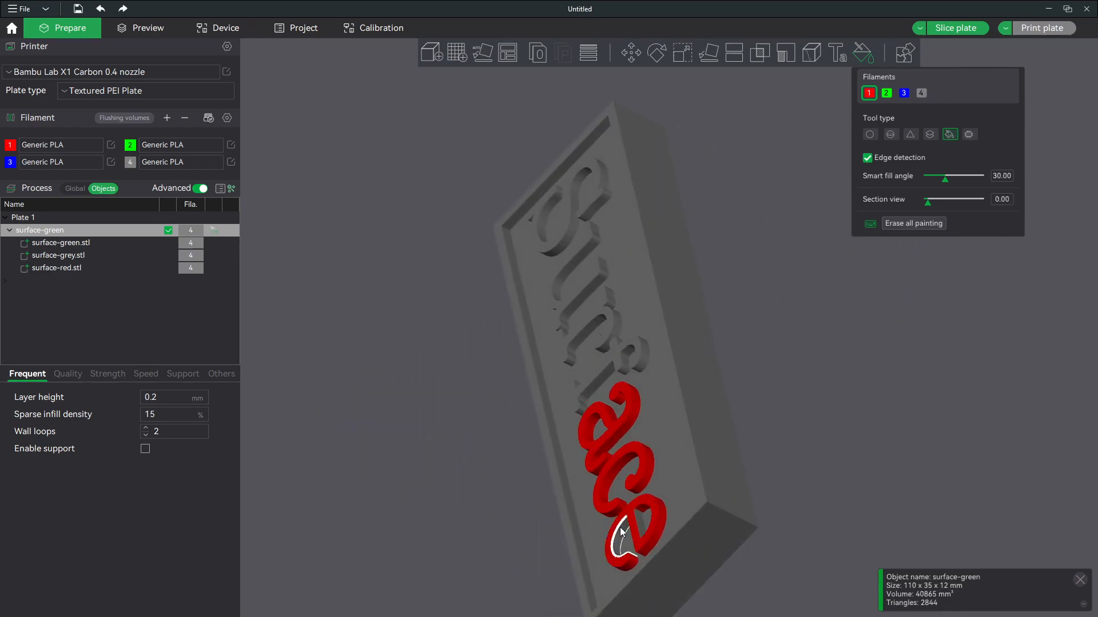
pyautogui.moveTo(729, 415); pyautogui.dragTo(873, 431)
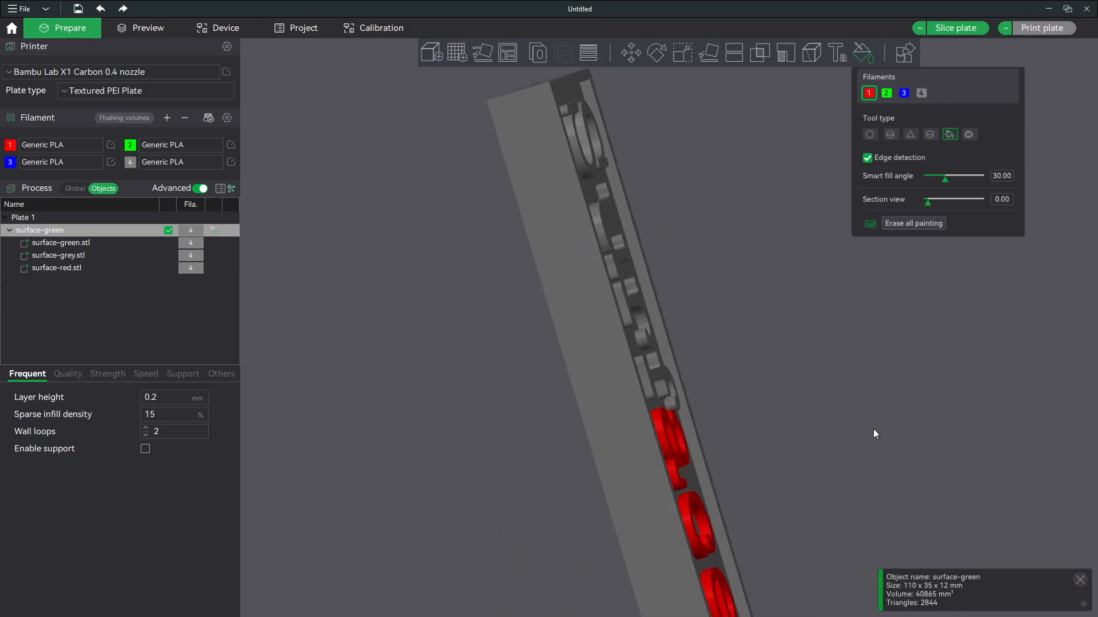
pyautogui.click(827, 146)
pyautogui.moveTo(739, 235)
pyautogui.mouseDown()
pyautogui.moveTo(759, 270)
pyautogui.moveTo(795, 182)
pyautogui.mouseUp()
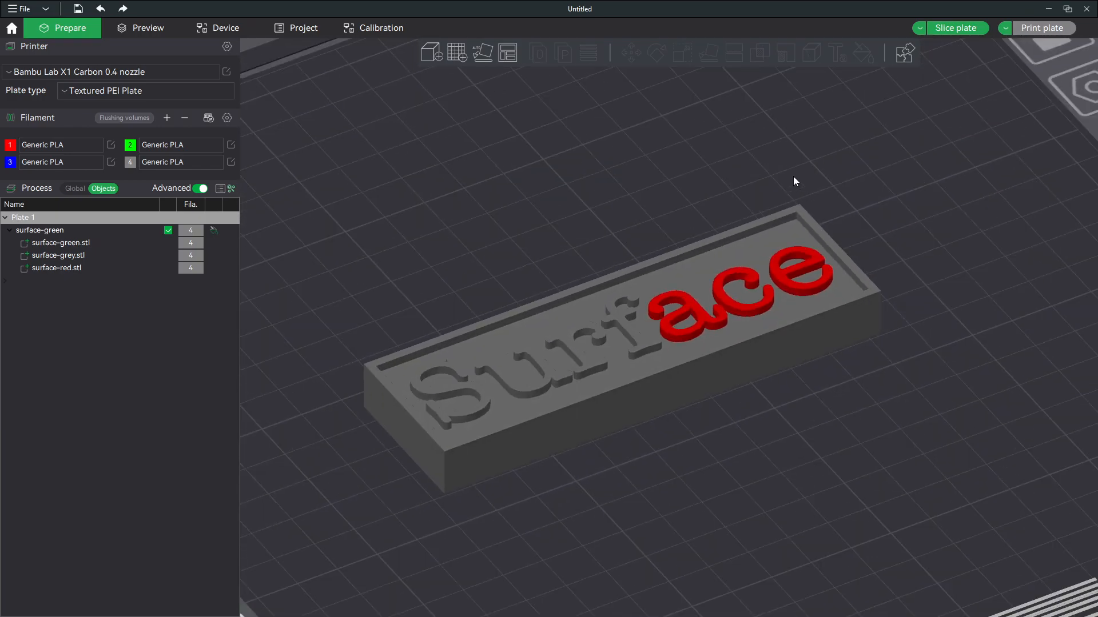
# Slice the plate to check the painted letters layer by layer, then return to the preparation view.
pyautogui.click(952, 28)
pyautogui.moveTo(1077, 111); pyautogui.dragTo(1071, 85)
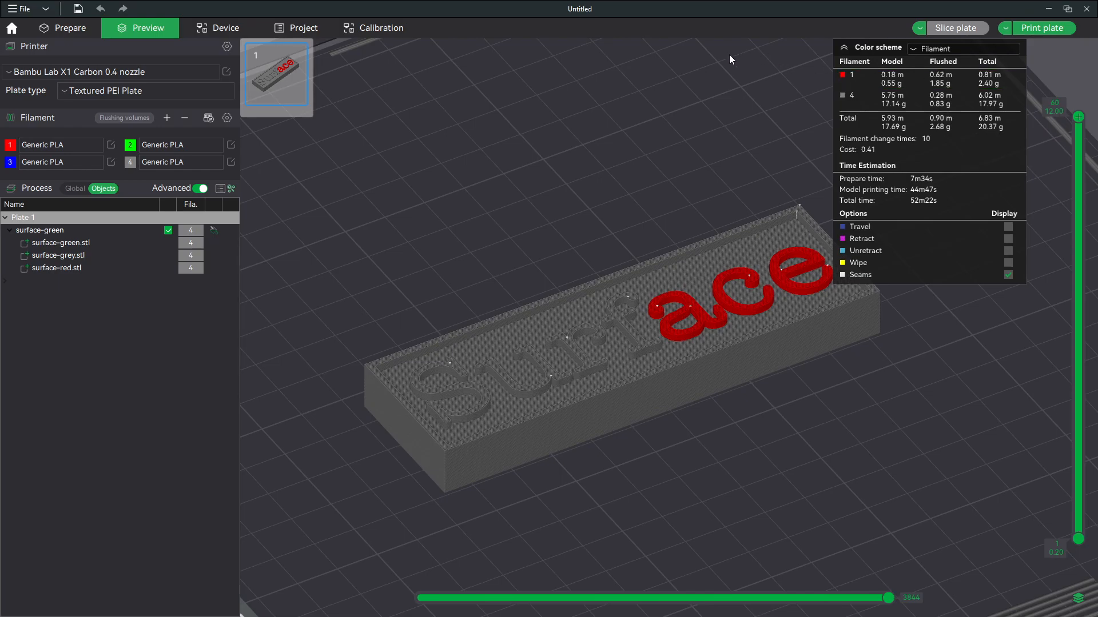
pyautogui.click(64, 29)
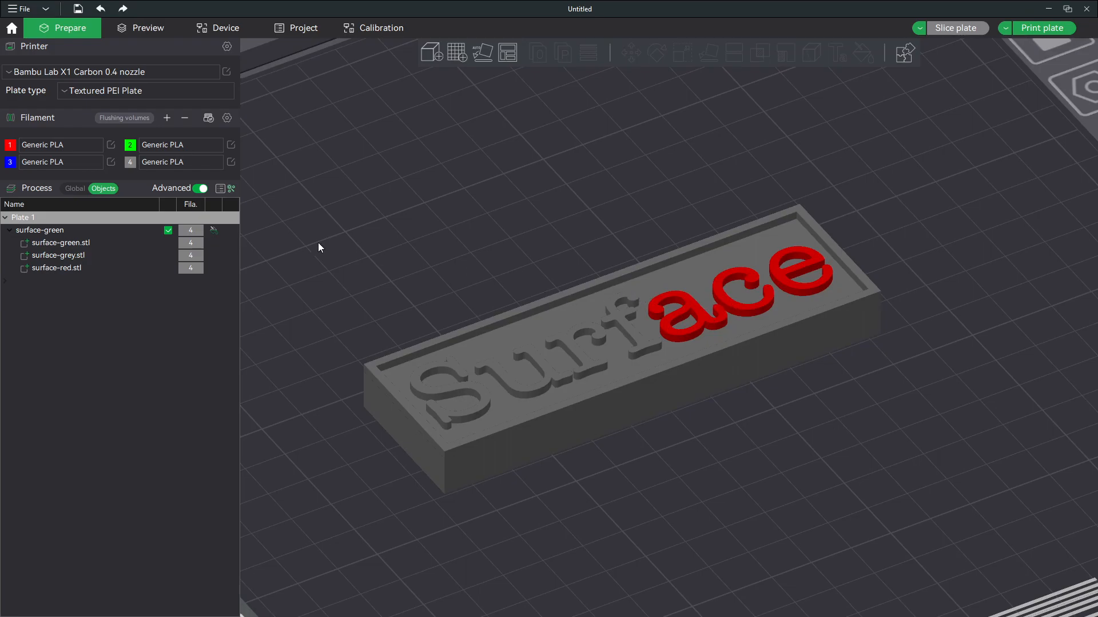
# Color-paint the recessed background around the Surface letters with Filament 3, using the fill tool with edge detection.
pyautogui.click(675, 301)
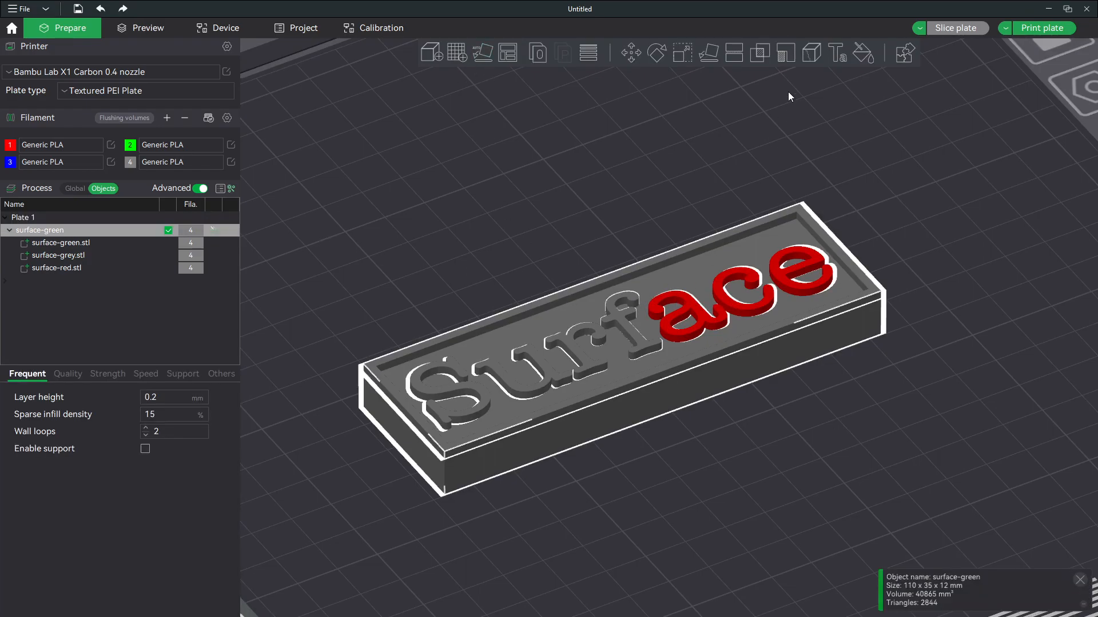
pyautogui.click(864, 54)
pyautogui.click(903, 93)
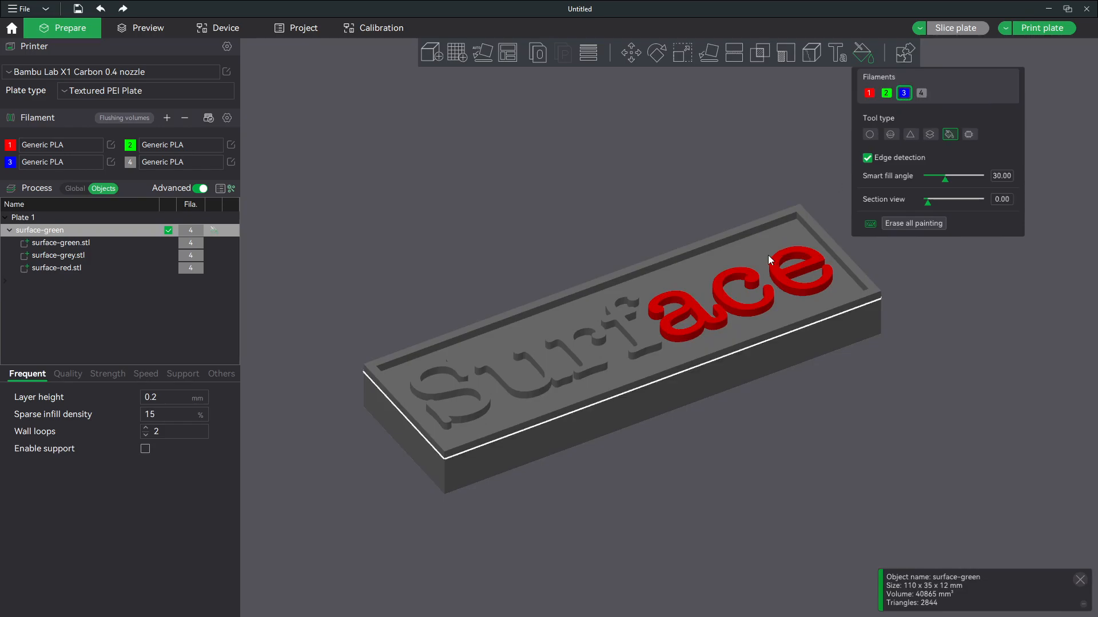
pyautogui.click(749, 249)
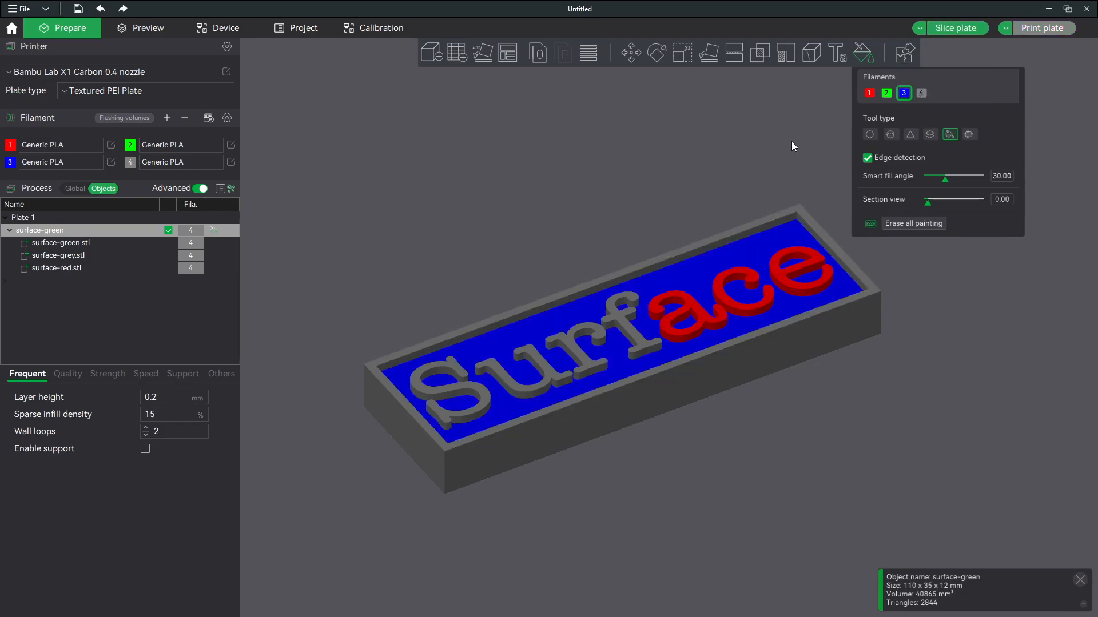
pyautogui.click(790, 142)
pyautogui.moveTo(694, 171)
pyautogui.mouseDown()
pyautogui.moveTo(678, 189)
pyautogui.moveTo(688, 179)
pyautogui.mouseUp()
# Slice the repainted plate and view the sliced block's colors from the side and from above.
pyautogui.click(949, 32)
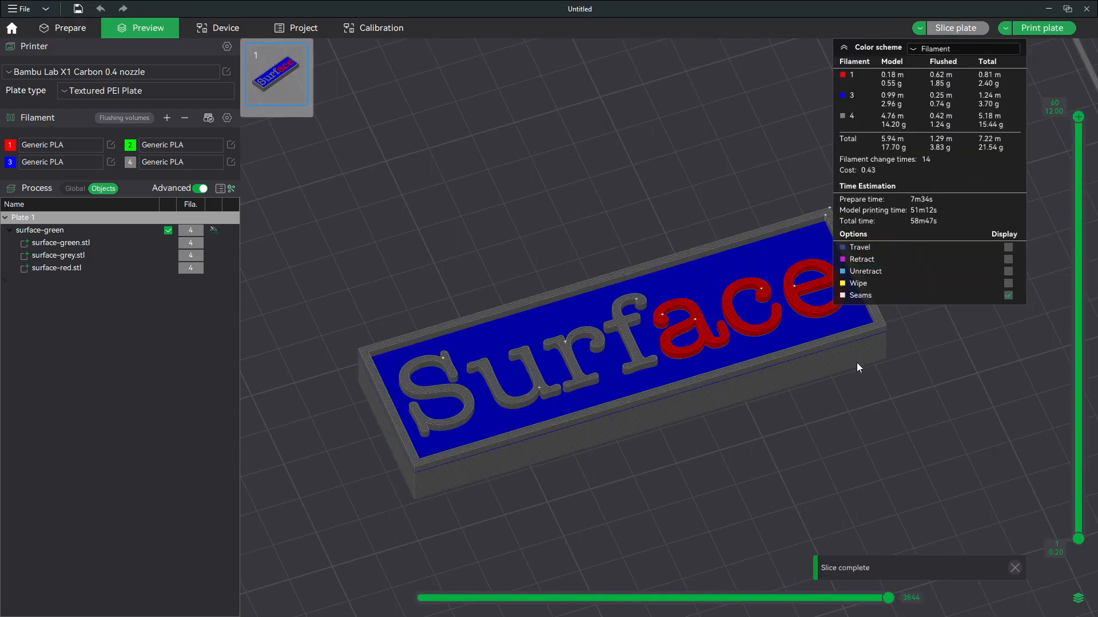
pyautogui.moveTo(825, 371); pyautogui.dragTo(823, 406)
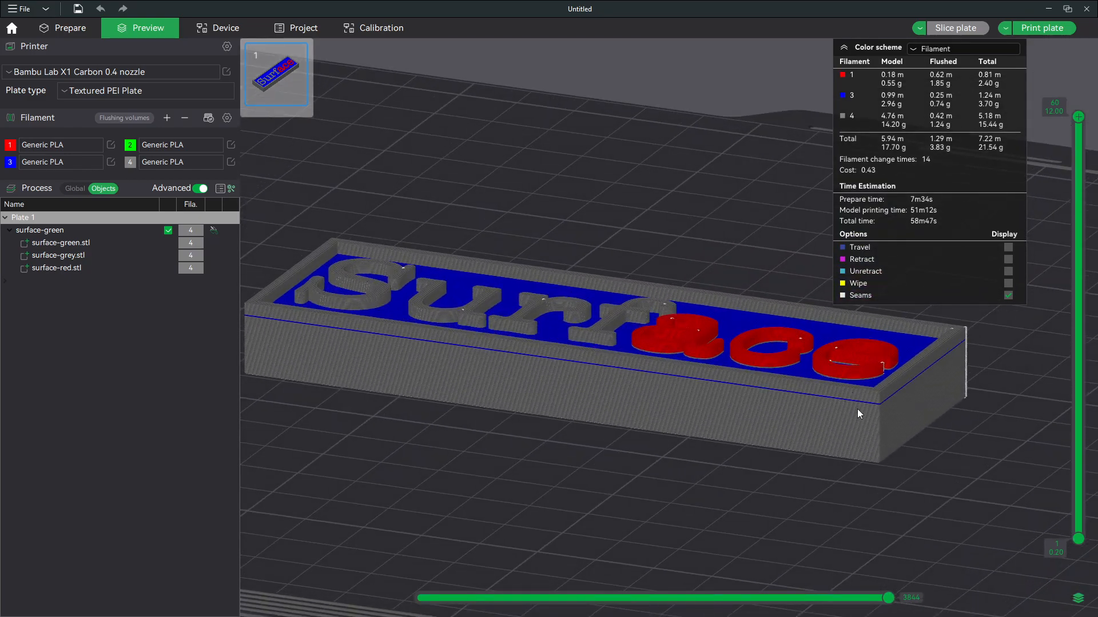
pyautogui.moveTo(646, 445); pyautogui.dragTo(715, 440)
pyautogui.scroll(2, 695, 470)
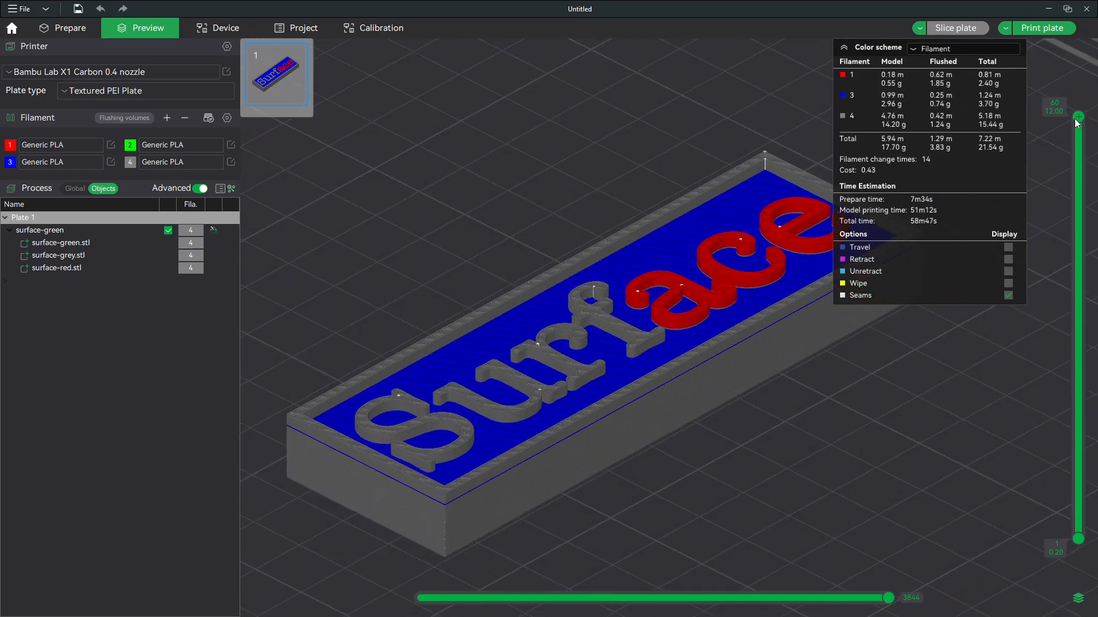
# Examine the layers between about 9.6 and 10.2 mm height to see how deep the painted background extends beneath the letters and border.
pyautogui.moveTo(1077, 117); pyautogui.dragTo(1073, 147)
pyautogui.scroll(-7, 1075, 158)
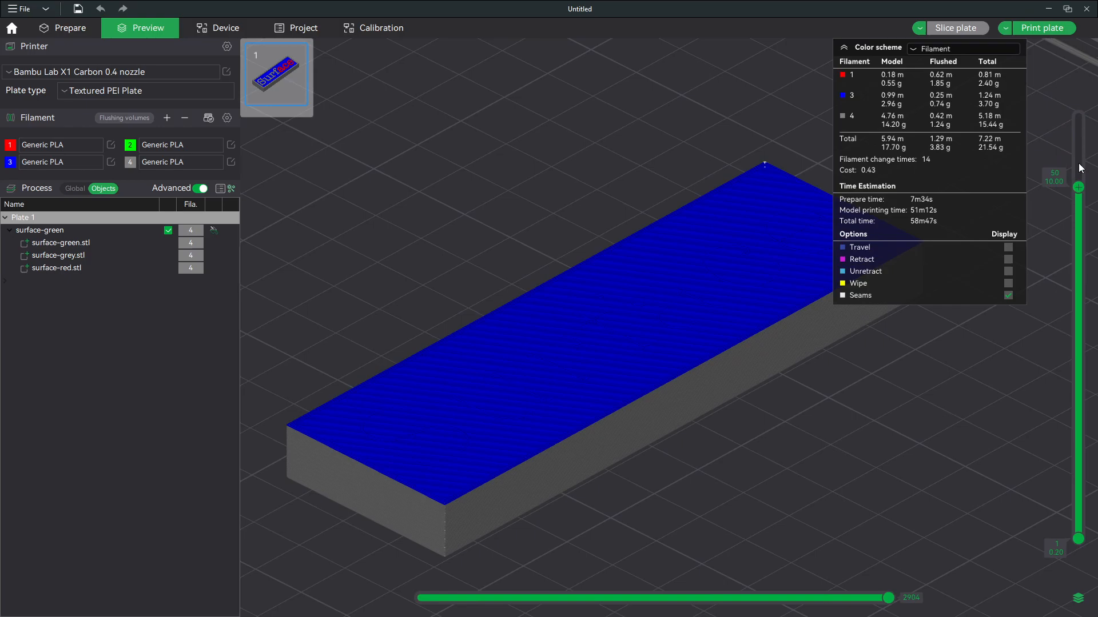
pyautogui.scroll(2, 1080, 169)
pyautogui.scroll(-2, 1080, 170)
pyautogui.scroll(1, 1080, 169)
pyautogui.scroll(-1, 1080, 169)
pyautogui.scroll(1, 1080, 169)
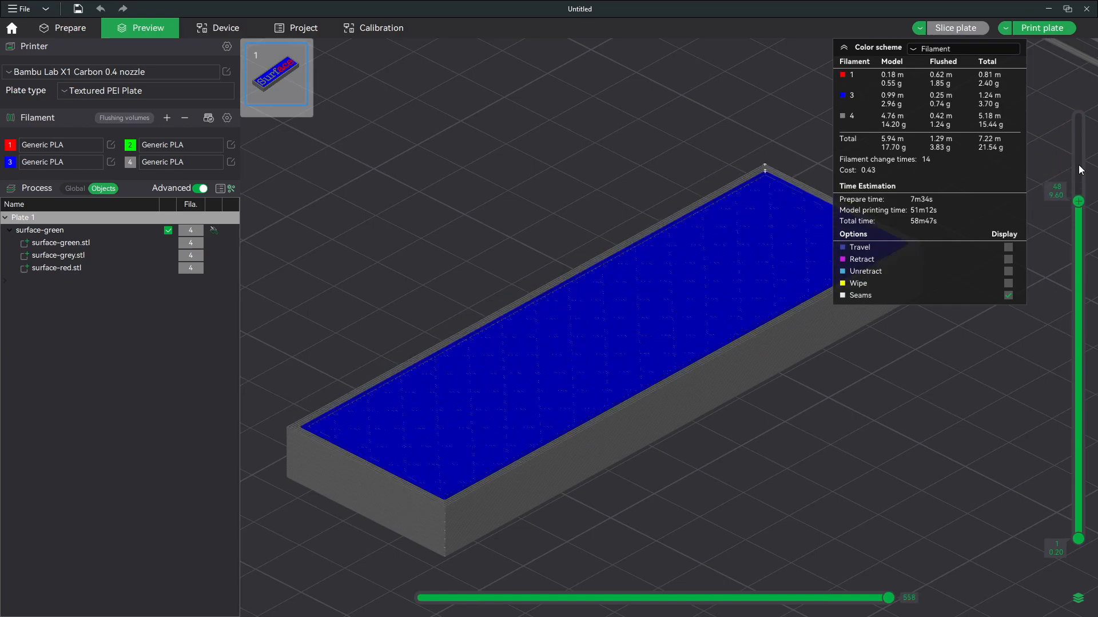
pyautogui.scroll(2, 1080, 170)
pyautogui.scroll(-5, 1080, 169)
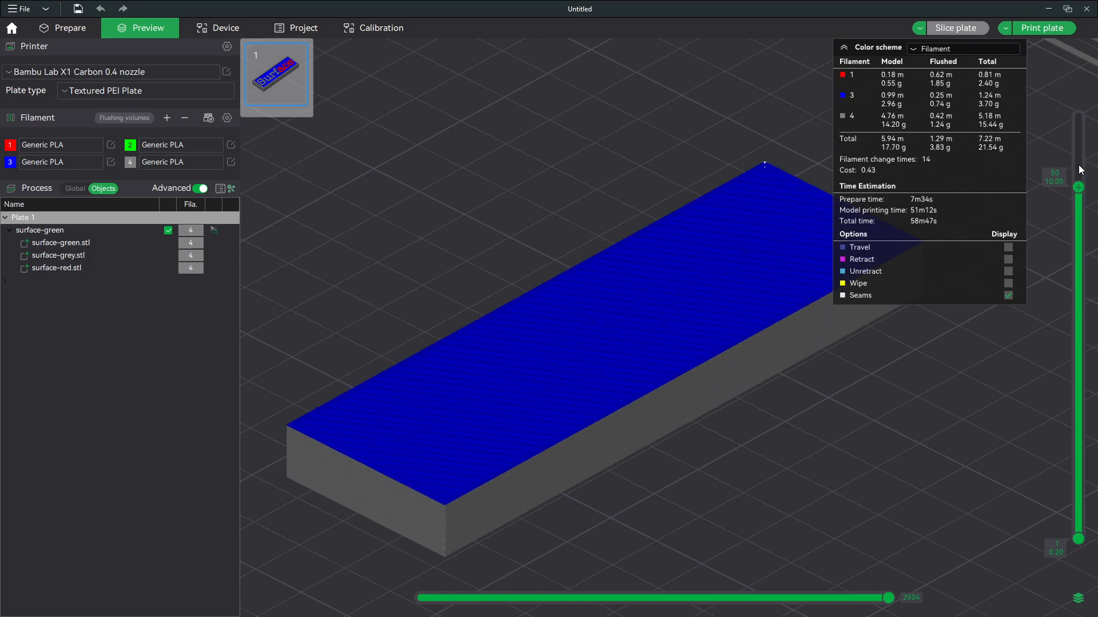
pyautogui.scroll(4, 1080, 170)
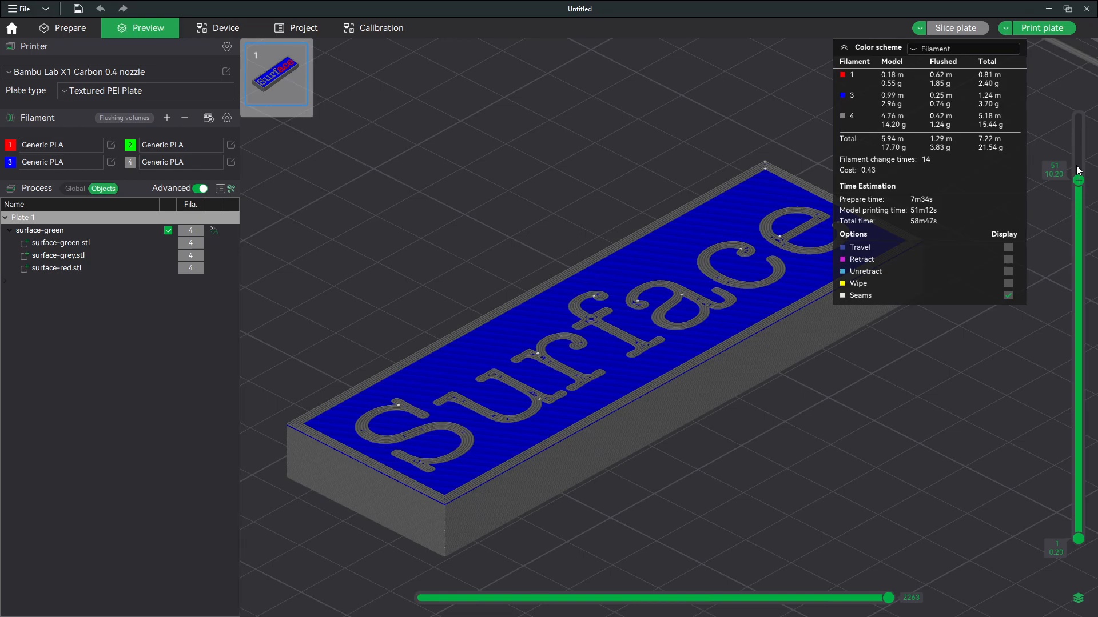
# Compare the sliced layers between about 10.2 and 12 mm height, where the letters rise above the painted background.
pyautogui.scroll(1, 1078, 170)
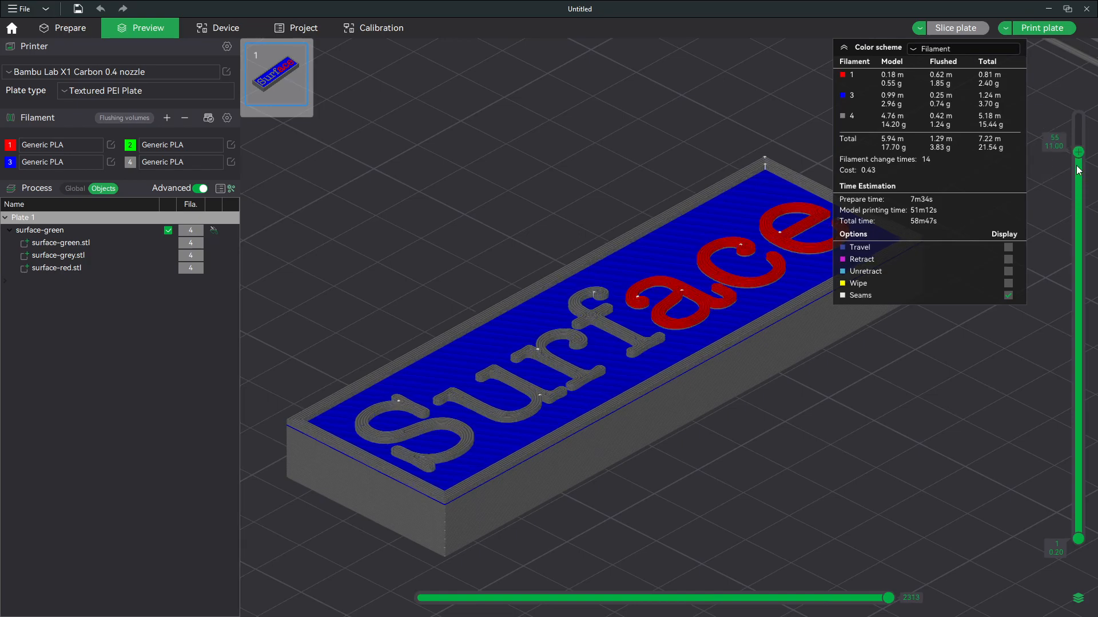
pyautogui.scroll(-2, 1077, 170)
pyautogui.scroll(1, 1077, 171)
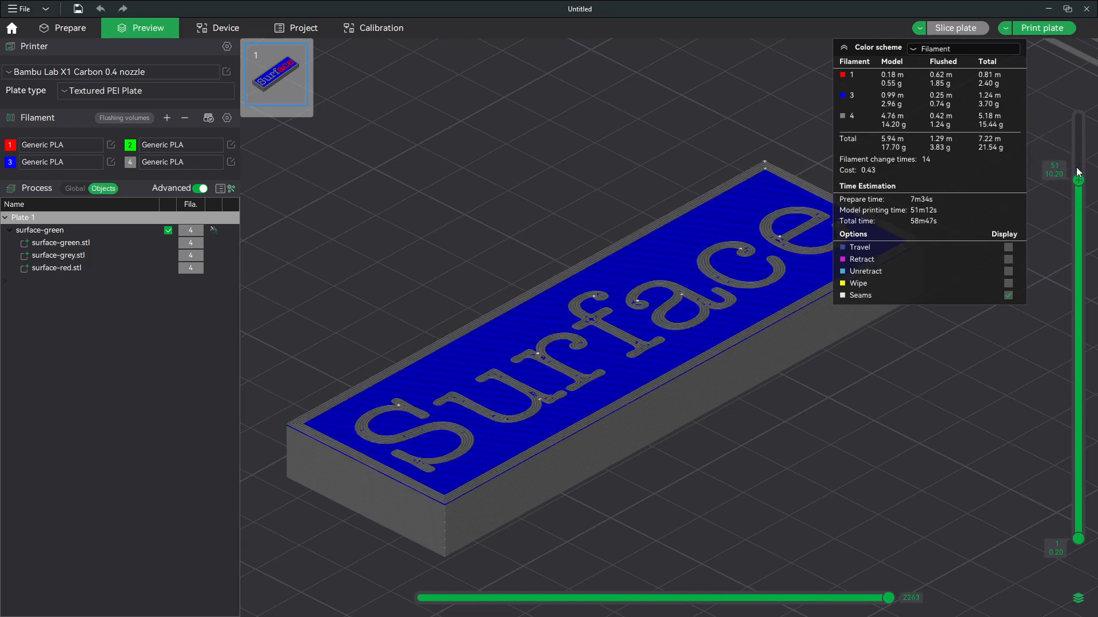
pyautogui.scroll(2, 1077, 171)
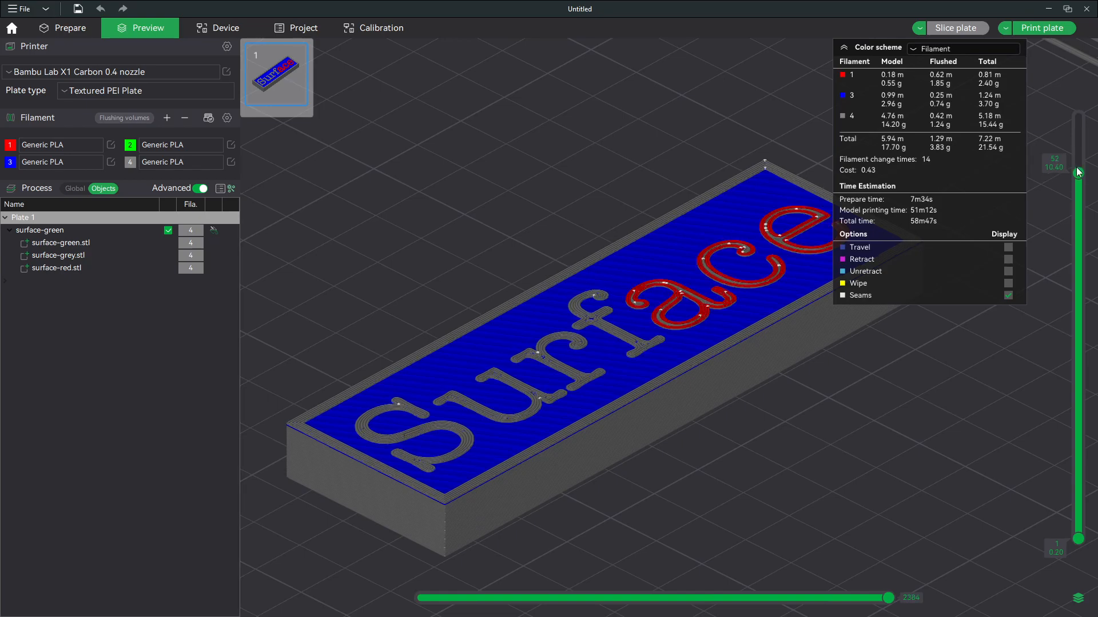
pyautogui.scroll(-2, 1077, 171)
pyautogui.scroll(1, 1077, 172)
pyautogui.scroll(5, 1078, 171)
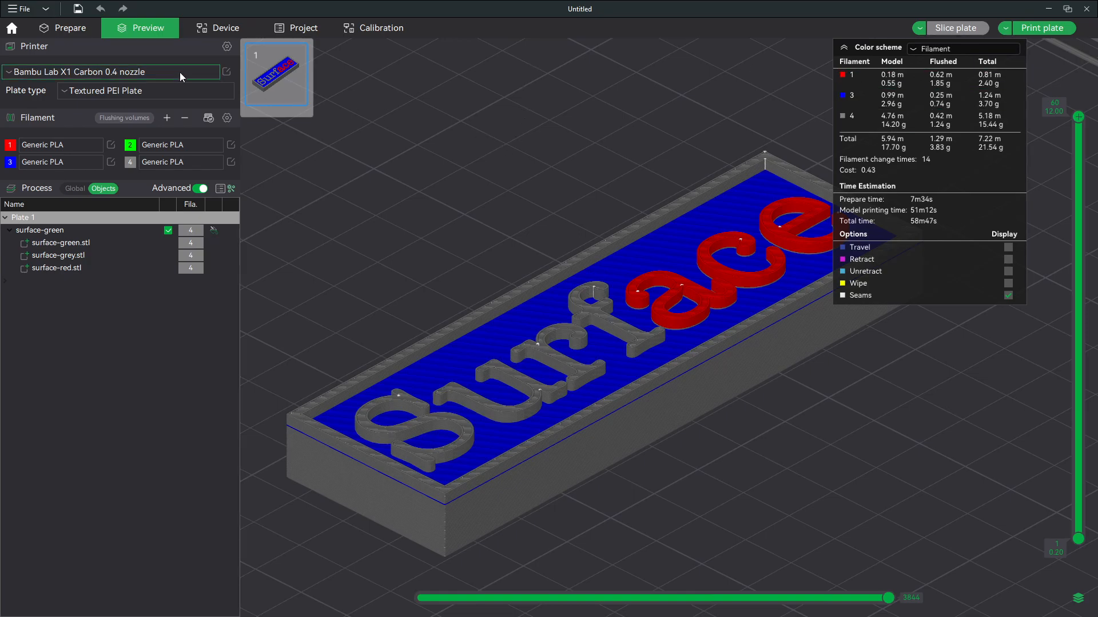
# Back in the preparation view, assign Filament 2 to surface-green.stl and Filament 1 to surface-red.stl.
pyautogui.click(69, 28)
pyautogui.scroll(-2, 585, 179)
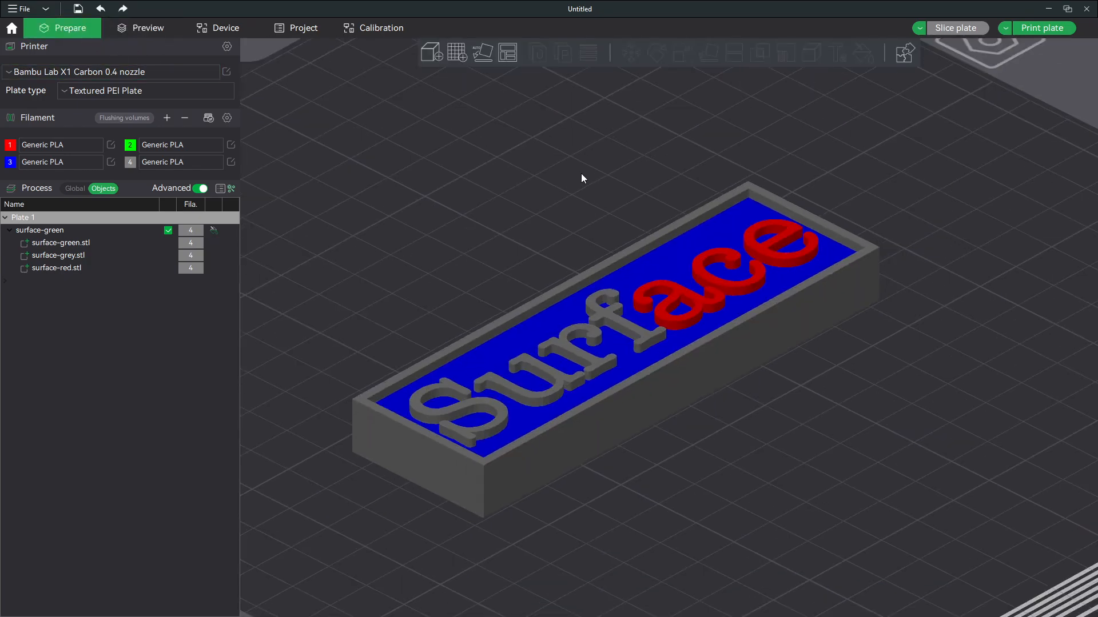
pyautogui.rightClick(92, 245)
pyautogui.moveTo(194, 408)
pyautogui.click(252, 420)
pyautogui.rightClick(100, 266)
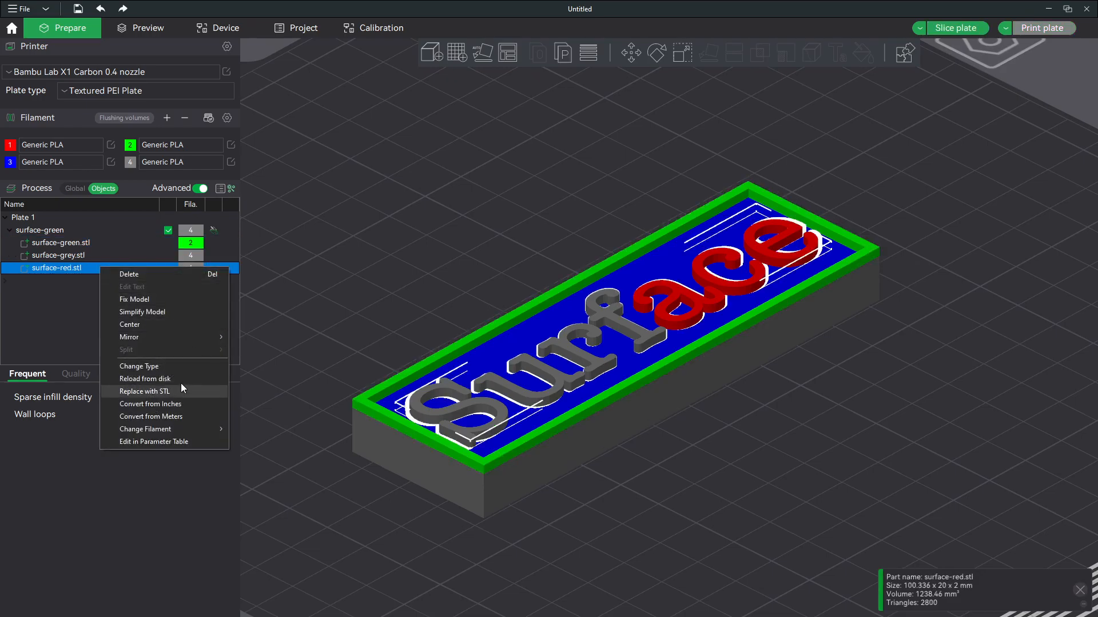
pyautogui.moveTo(185, 428)
pyautogui.click(253, 431)
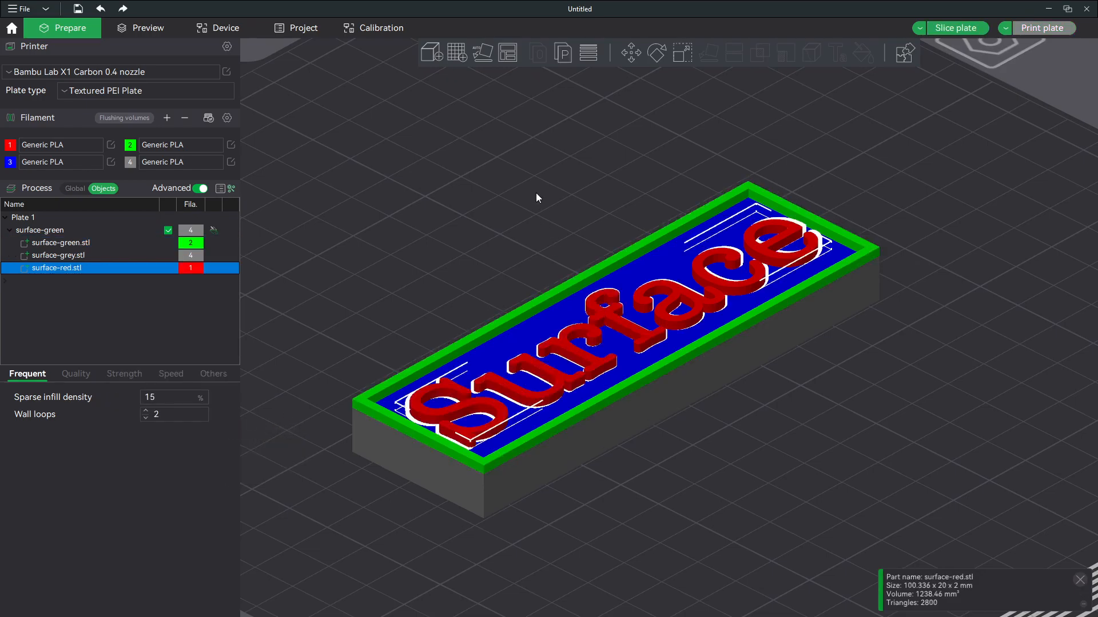
pyautogui.click(546, 220)
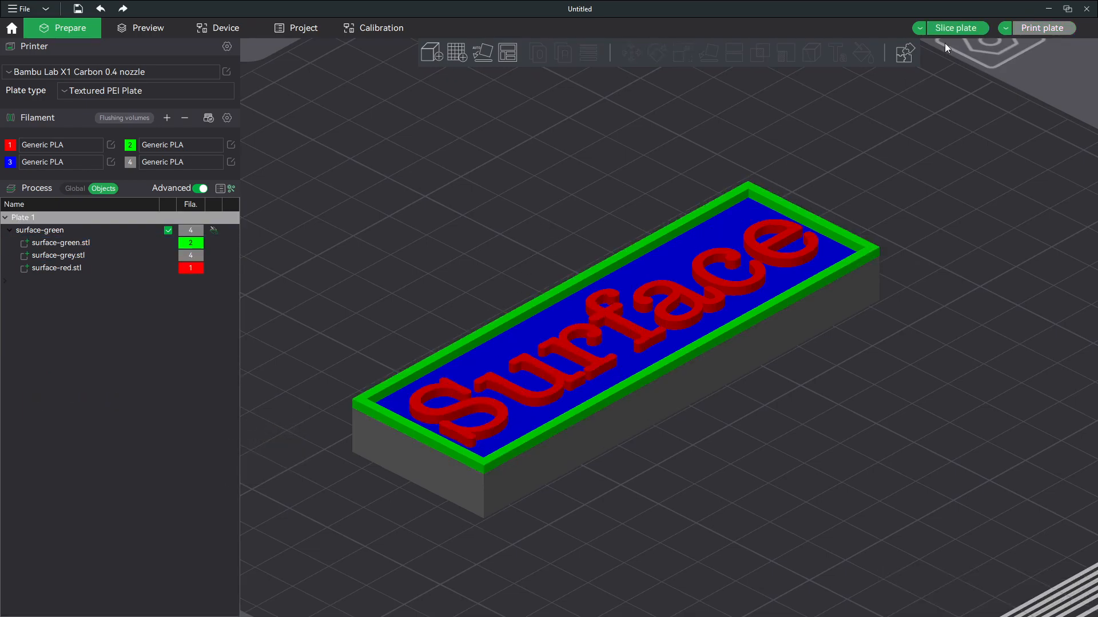
# Slice the plate and view the recolored Surface block from several angles and distances.
pyautogui.click(977, 29)
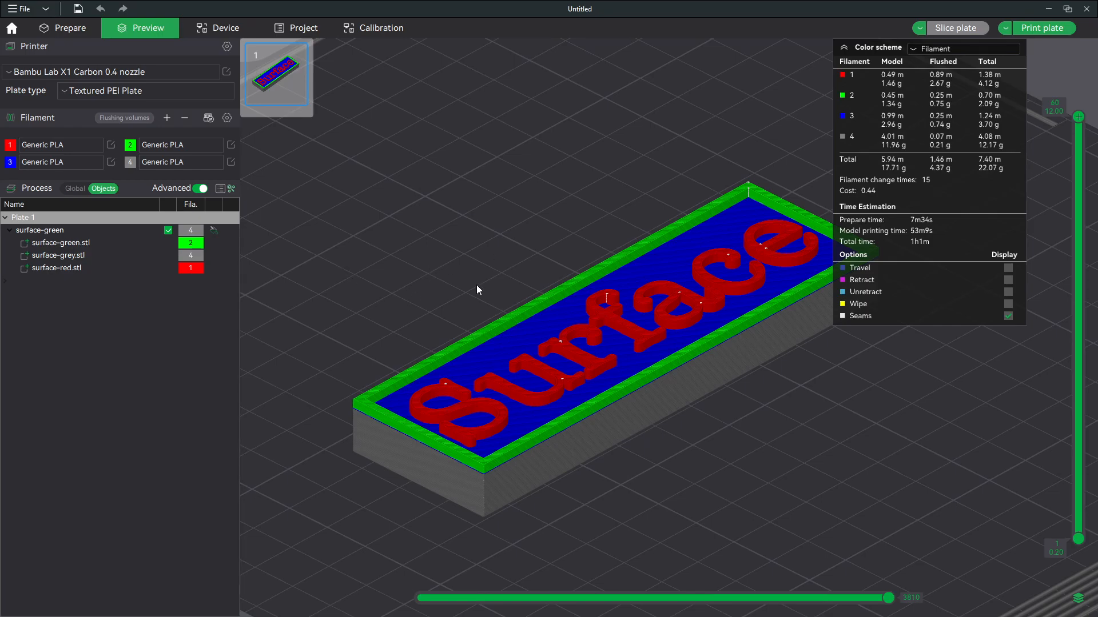
pyautogui.moveTo(556, 253); pyautogui.dragTo(530, 268)
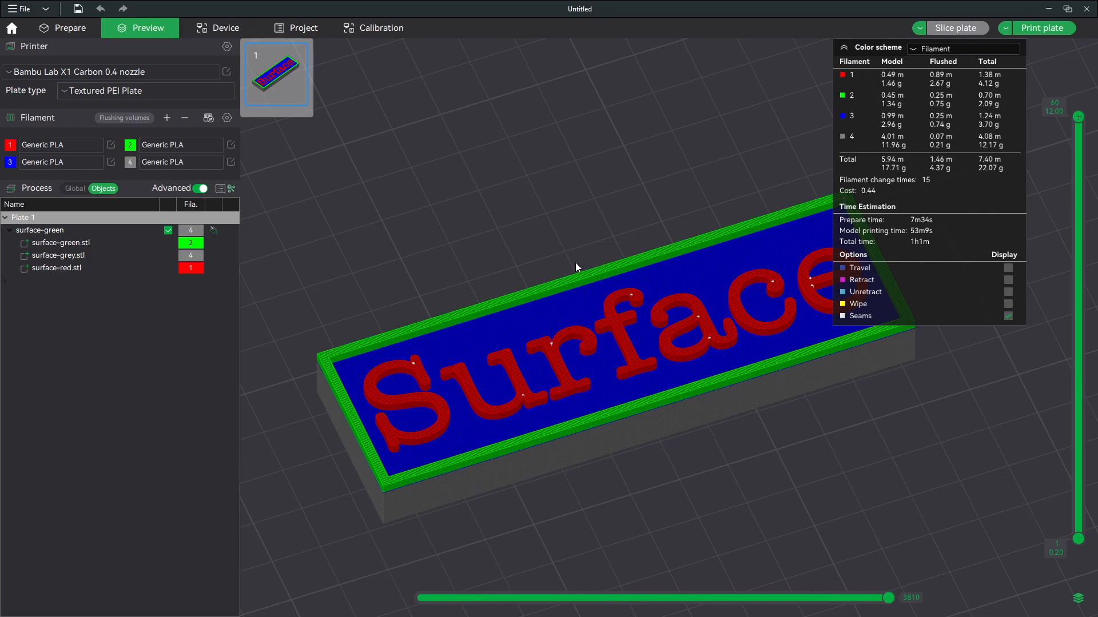
pyautogui.scroll(1, 569, 256)
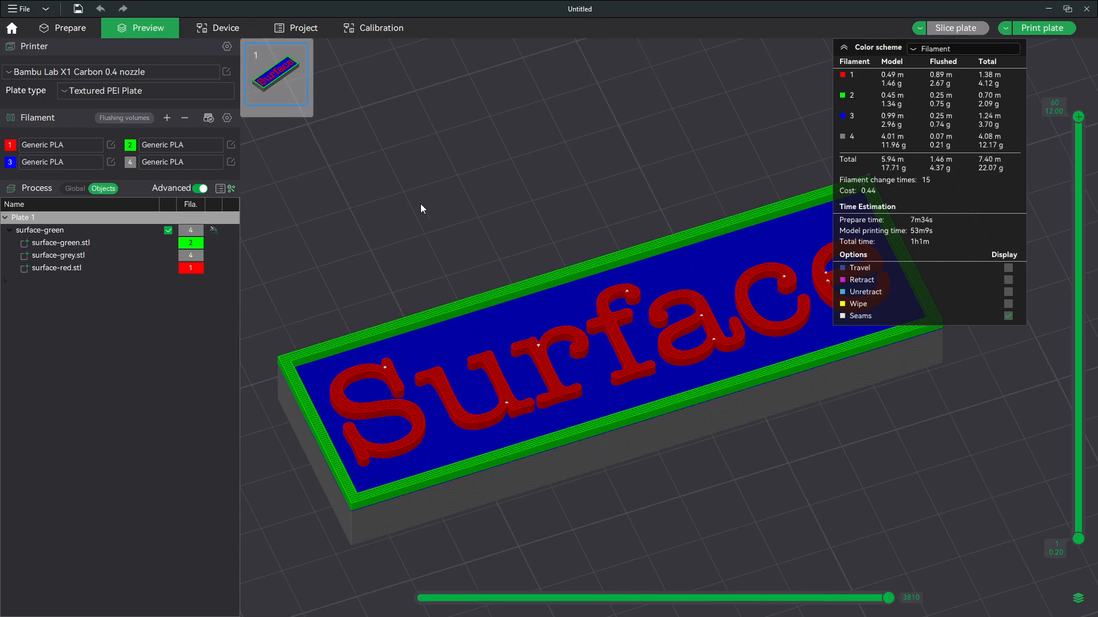
pyautogui.scroll(-8, 438, 206)
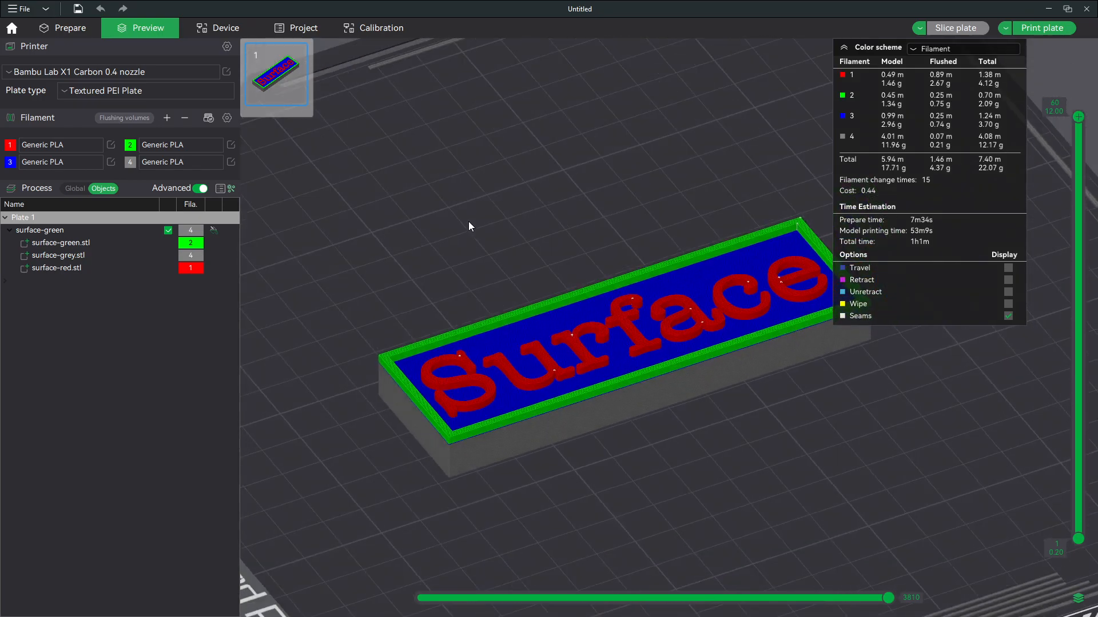
pyautogui.moveTo(473, 211)
pyautogui.mouseDown()
pyautogui.moveTo(456, 223)
pyautogui.moveTo(475, 211)
pyautogui.mouseUp()
pyautogui.scroll(3, 473, 216)
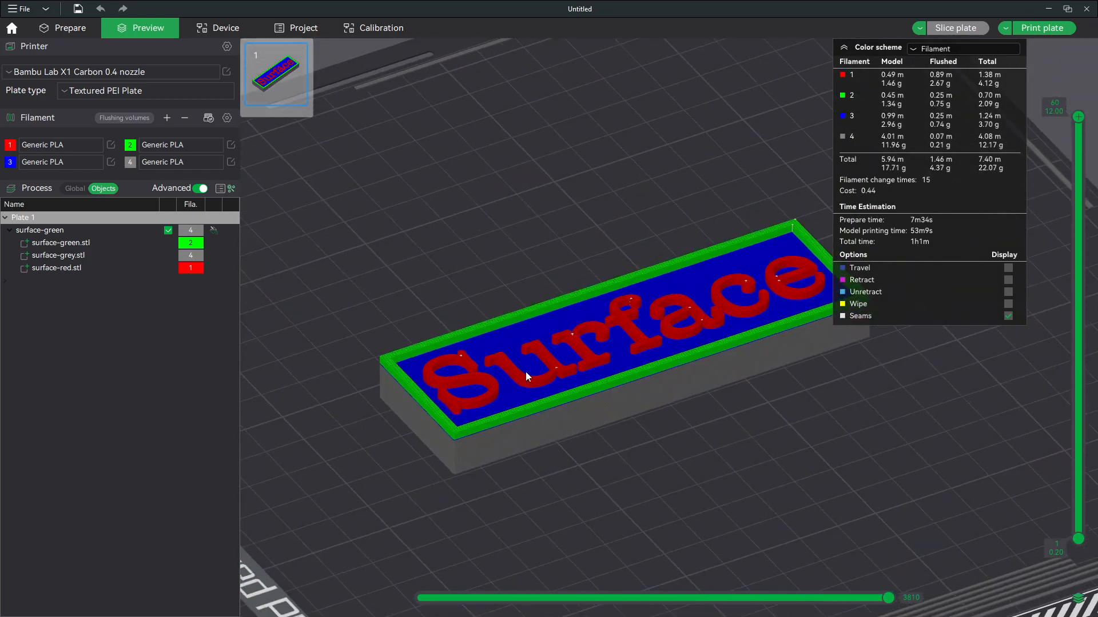
# Return to the preparation view and split surface-red.stl into separate parts, one for each letter.
pyautogui.click(132, 268)
pyautogui.click(74, 28)
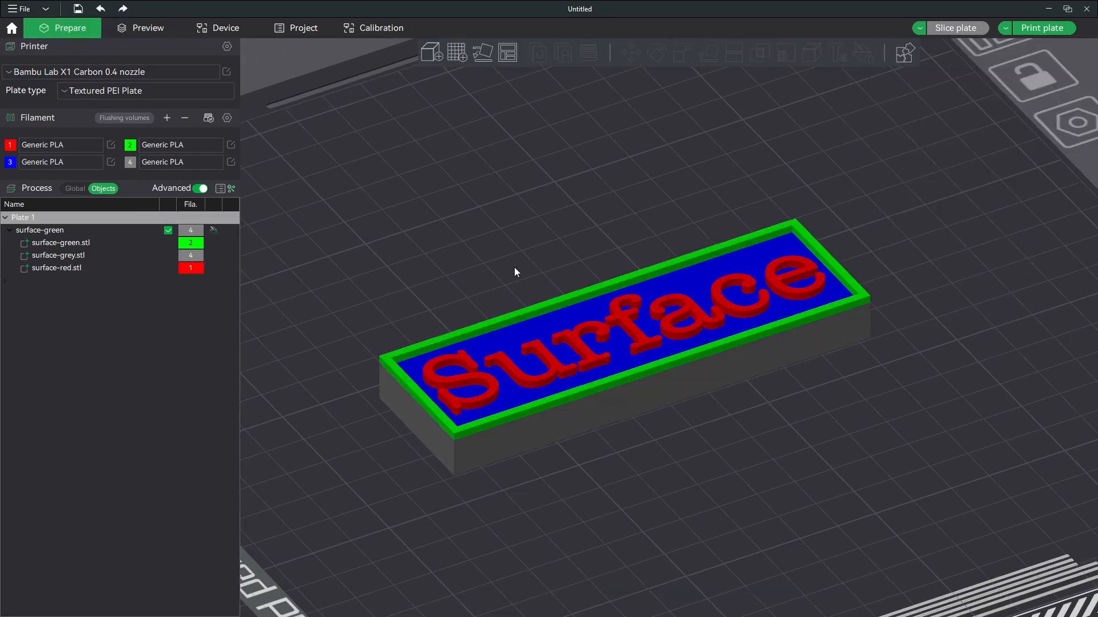
pyautogui.click(108, 265)
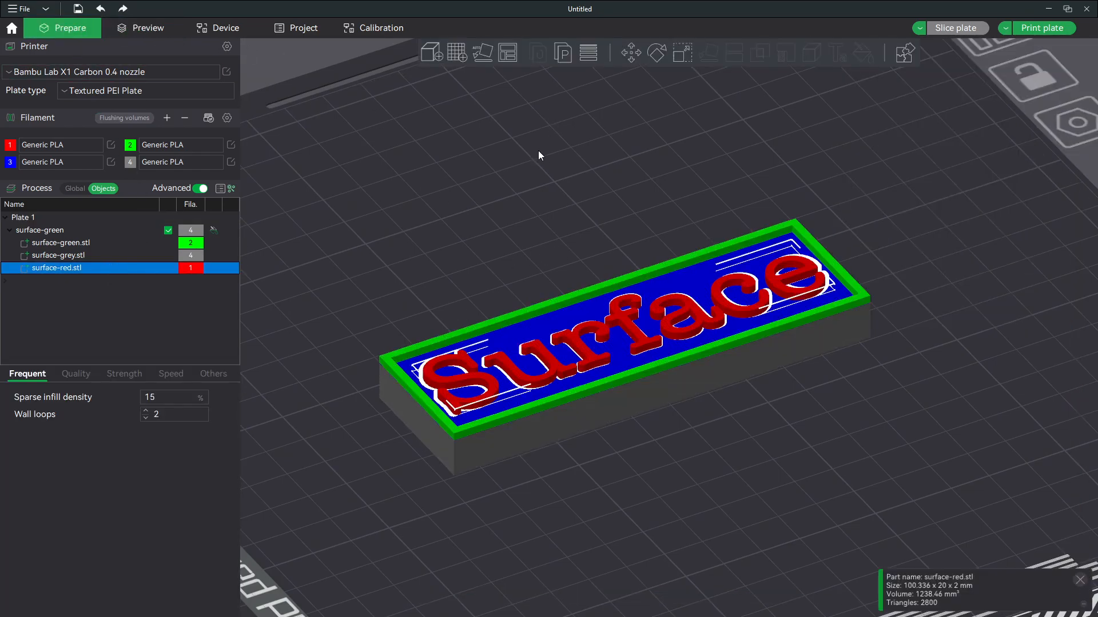
pyautogui.click(563, 54)
pyautogui.click(747, 286)
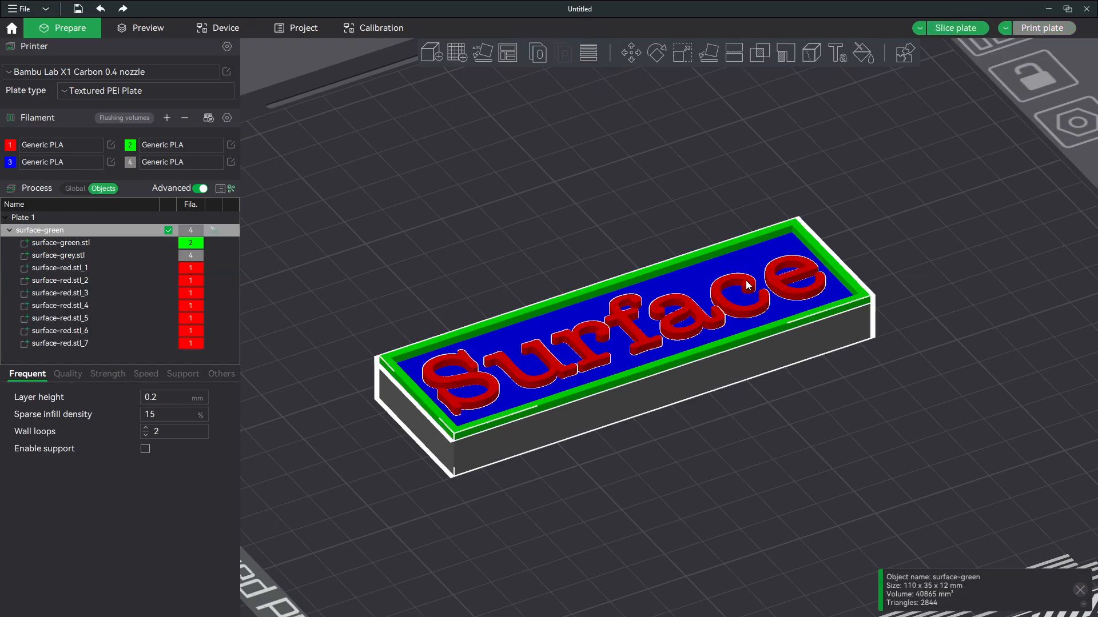
pyautogui.click(676, 236)
# Go through the split parts one by one to see which letter each belongs to.
pyautogui.click(80, 256)
pyautogui.click(84, 269)
pyautogui.click(87, 280)
pyautogui.click(90, 293)
pyautogui.click(92, 306)
pyautogui.click(94, 319)
pyautogui.click(97, 331)
pyautogui.click(99, 342)
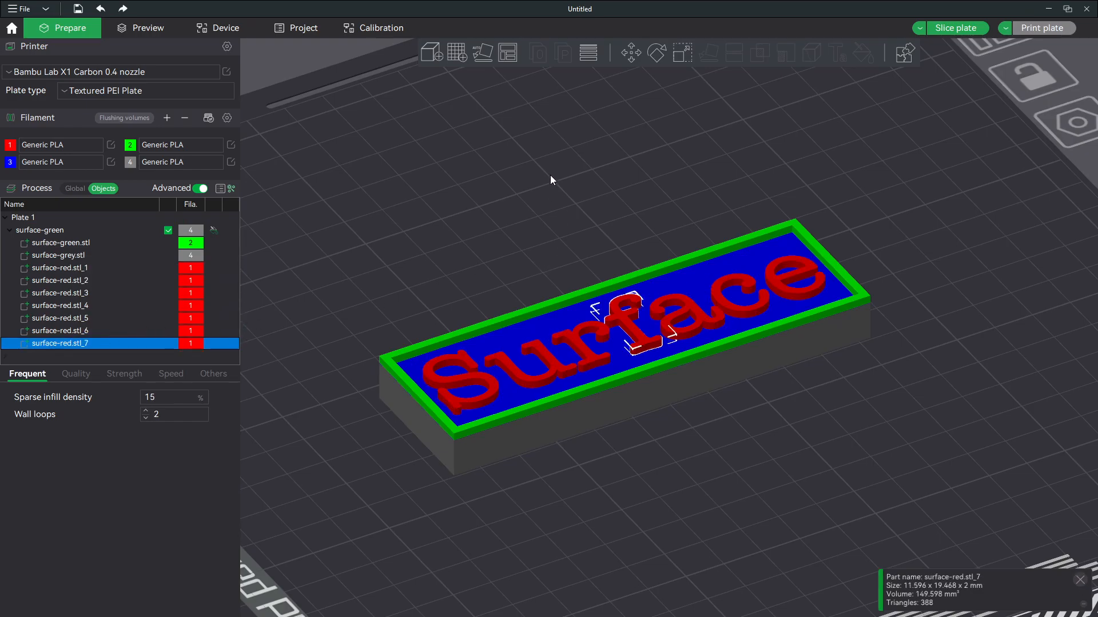
# Assign Filament 2 to the letter f of the Surface text.
pyautogui.rightClick(642, 358)
pyautogui.moveTo(732, 508)
pyautogui.click(796, 523)
pyautogui.click(763, 457)
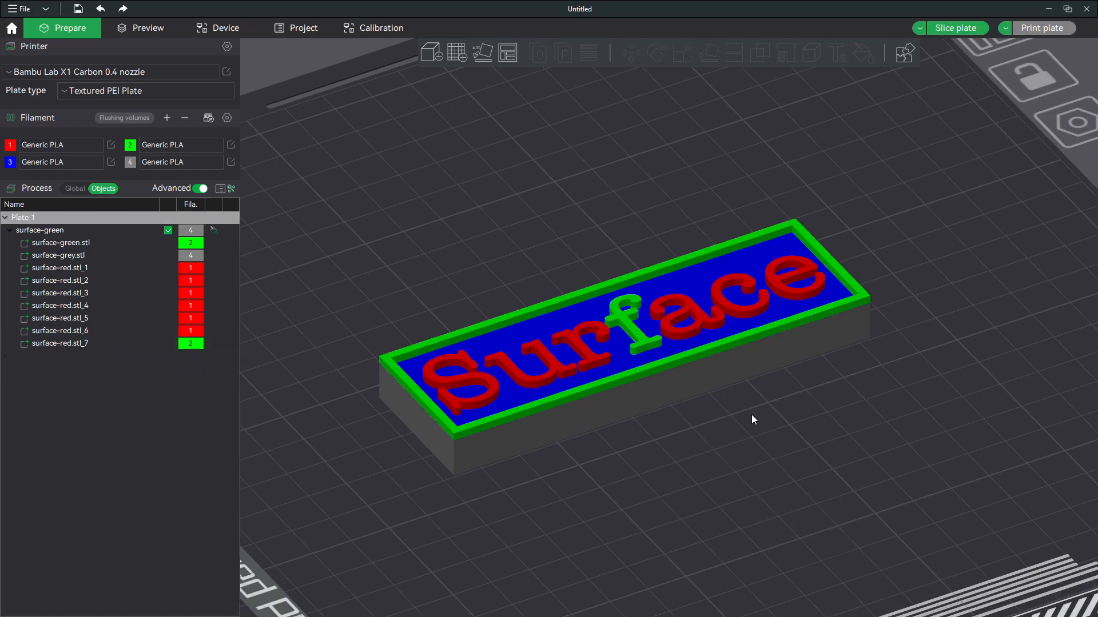
# Slice the plate to check the letter f's color up close, then return to the preparation view.
pyautogui.click(962, 33)
pyautogui.scroll(3, 794, 244)
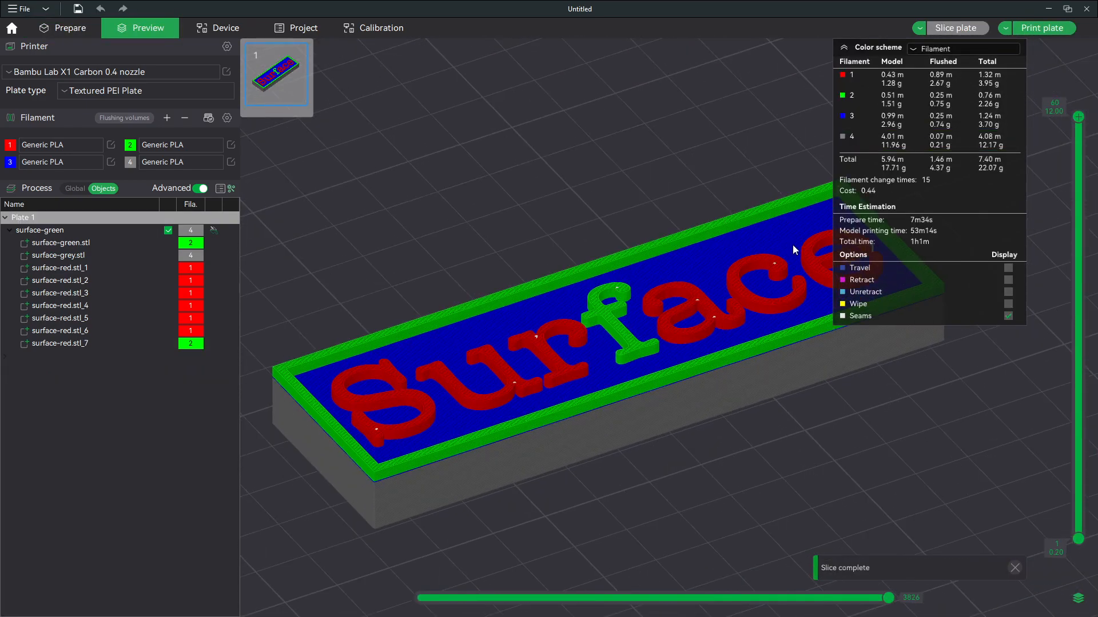
pyautogui.moveTo(1078, 117)
pyautogui.mouseDown()
pyautogui.moveTo(1062, 189)
pyautogui.moveTo(1068, 104)
pyautogui.mouseUp()
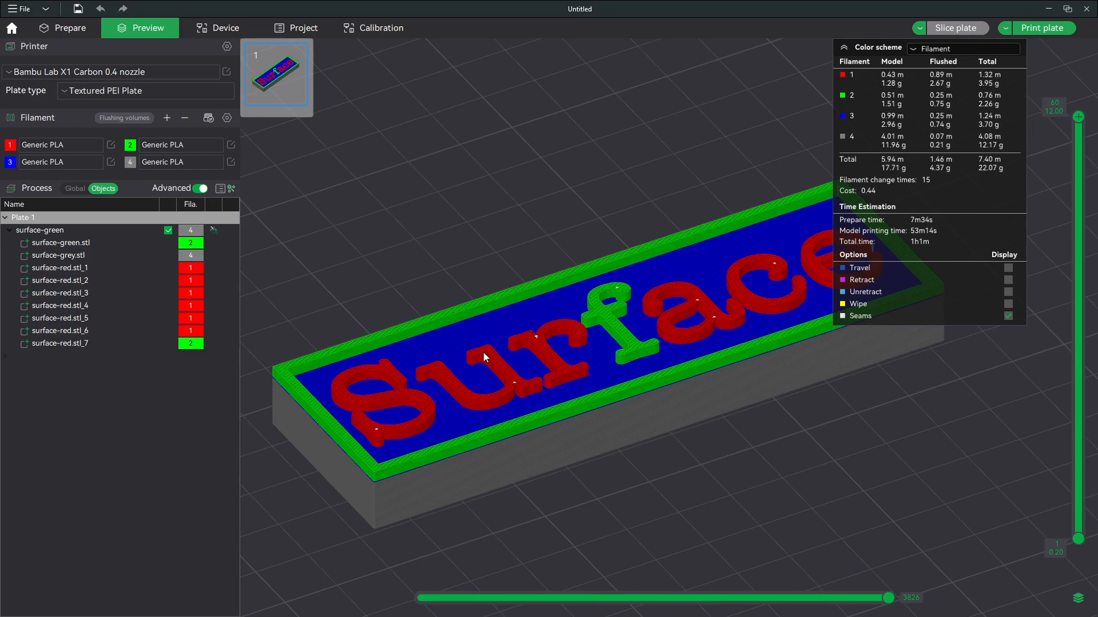
pyautogui.click(86, 29)
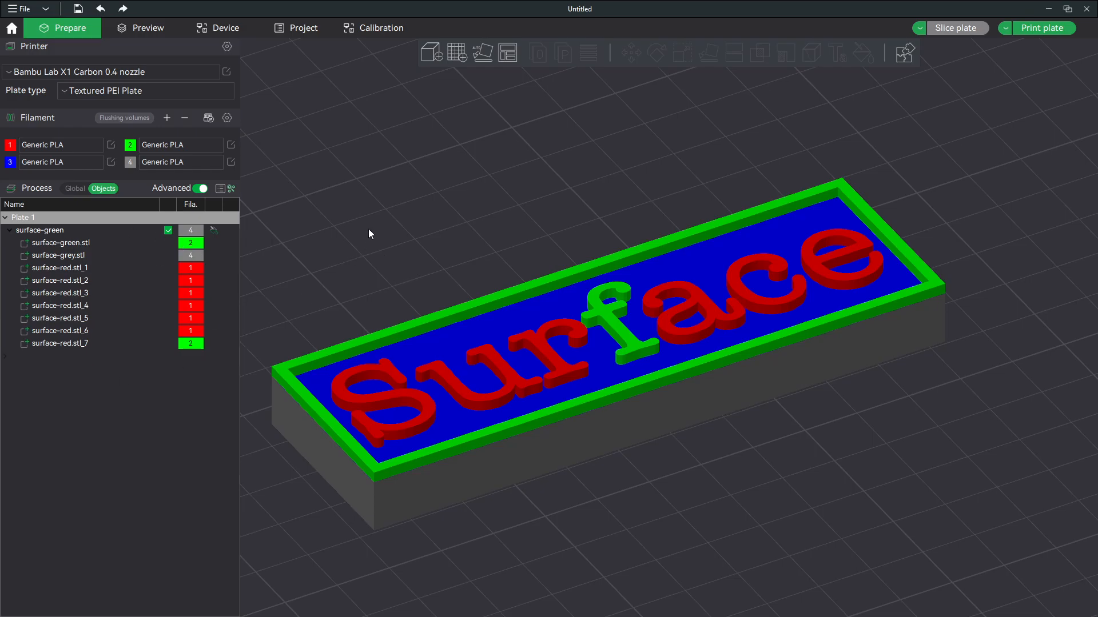
# Select the whole Surface model and delete it from the plate.
pyautogui.scroll(2, 455, 197)
pyautogui.scroll(-5, 468, 206)
pyautogui.moveTo(469, 206); pyautogui.dragTo(682, 470)
pyautogui.hotkey('ctrl', 'a')
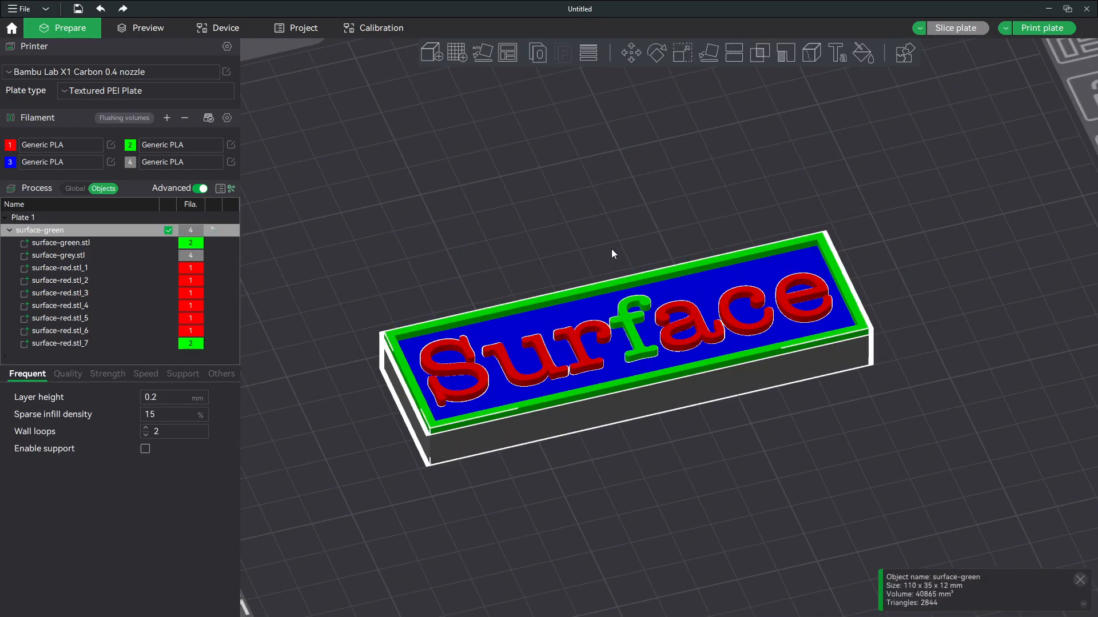
pyautogui.press('Delete')
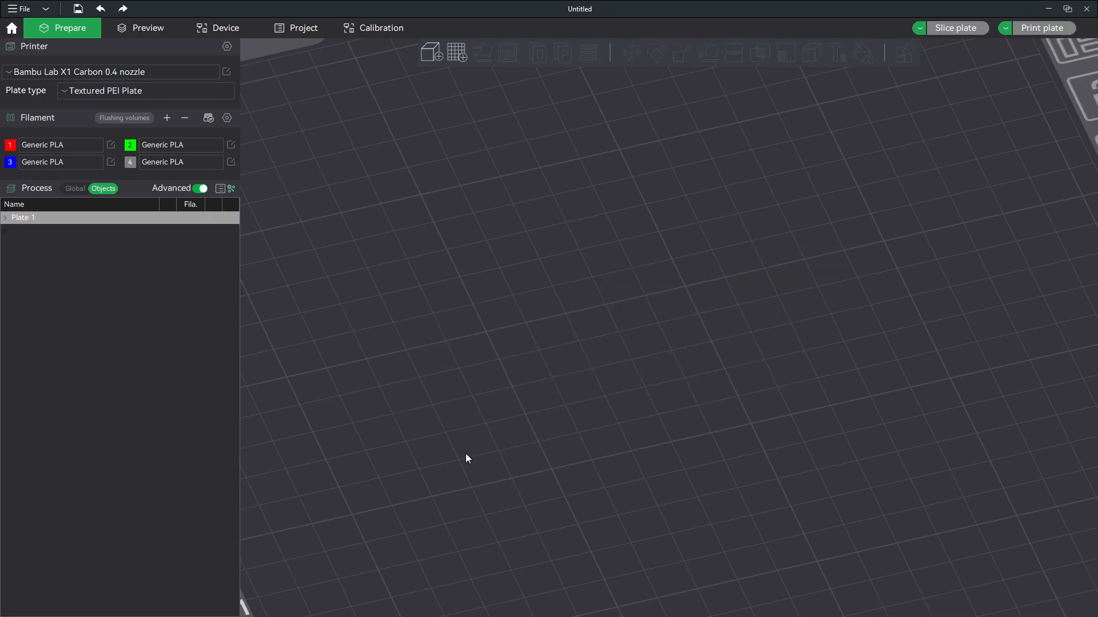
# Switch to the Color Example folder and view embed-grey.stl in 3D Viewer, then close the viewer.
pyautogui.hotkey('alt', 'Tab')
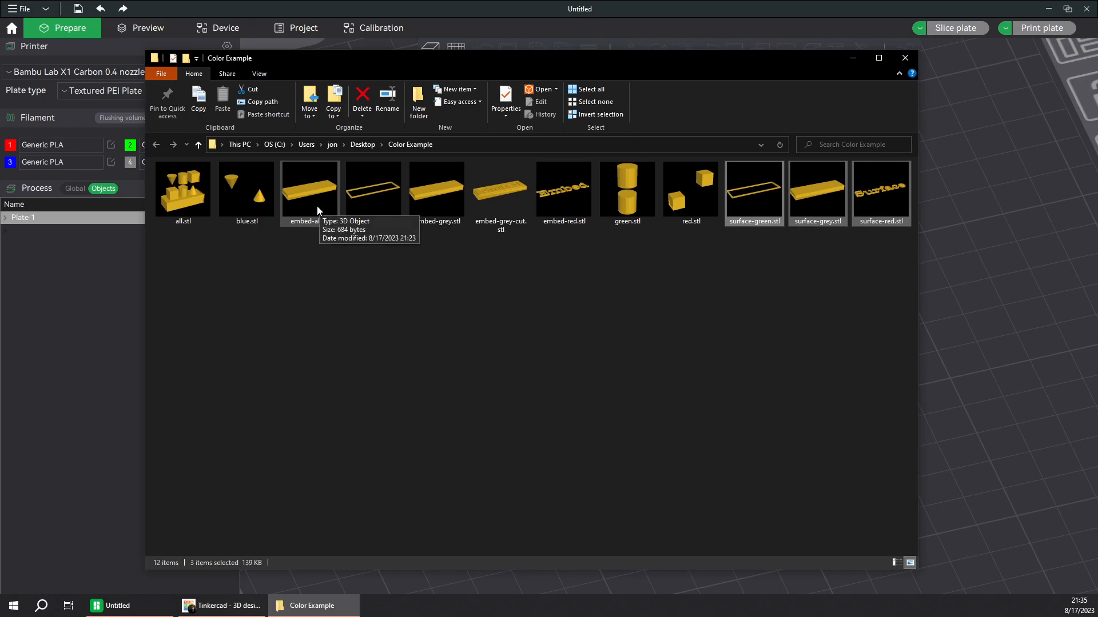
pyautogui.click(451, 211)
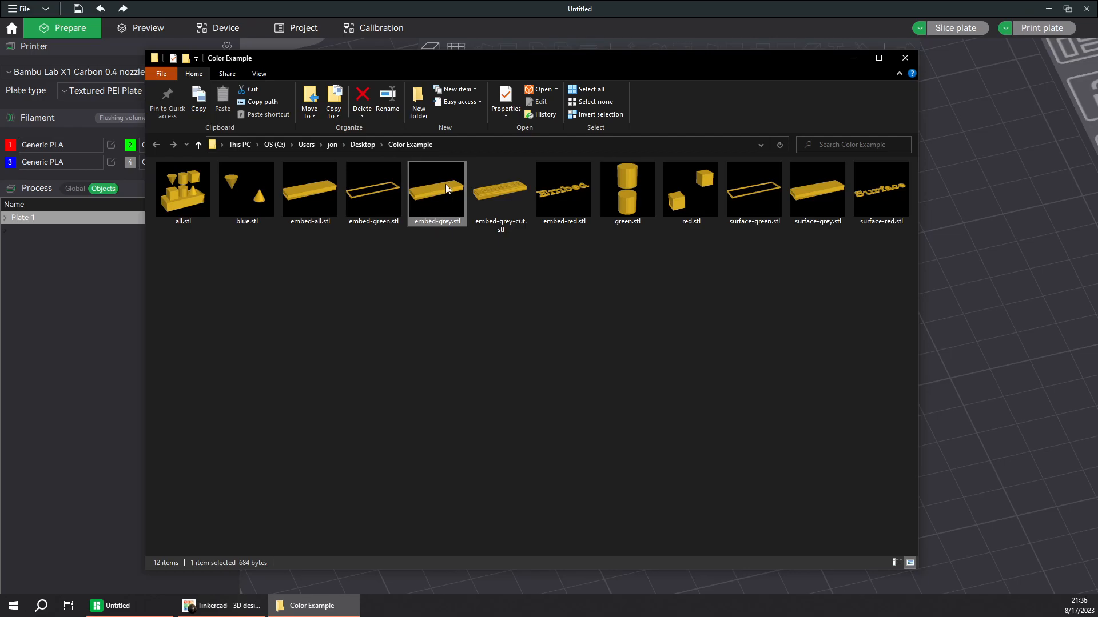
pyautogui.doubleClick(421, 202)
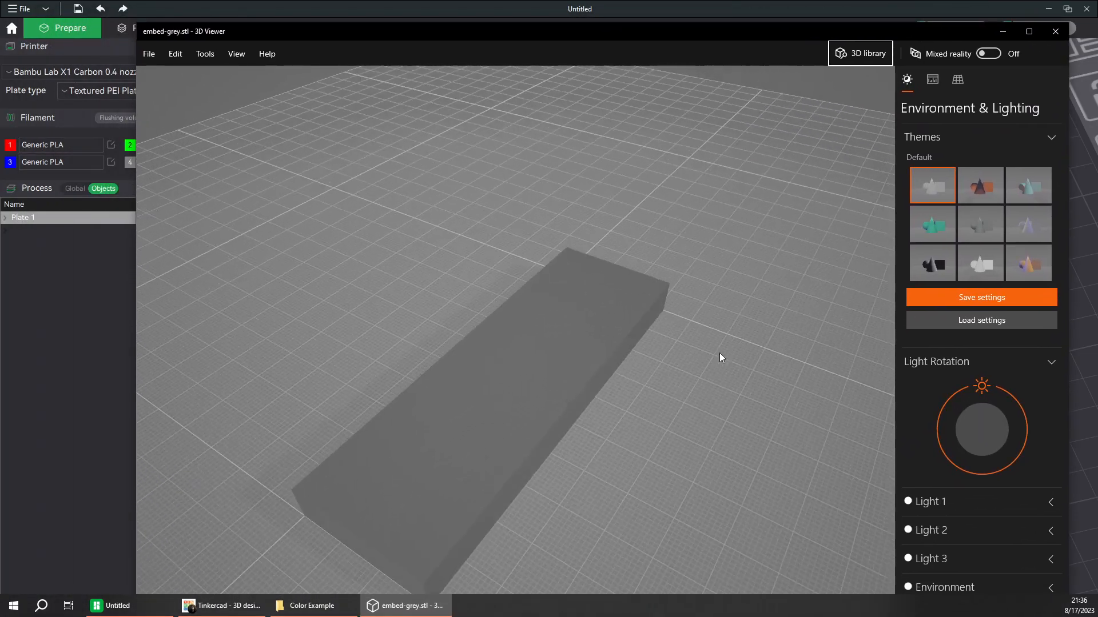
pyautogui.moveTo(719, 358); pyautogui.dragTo(718, 316)
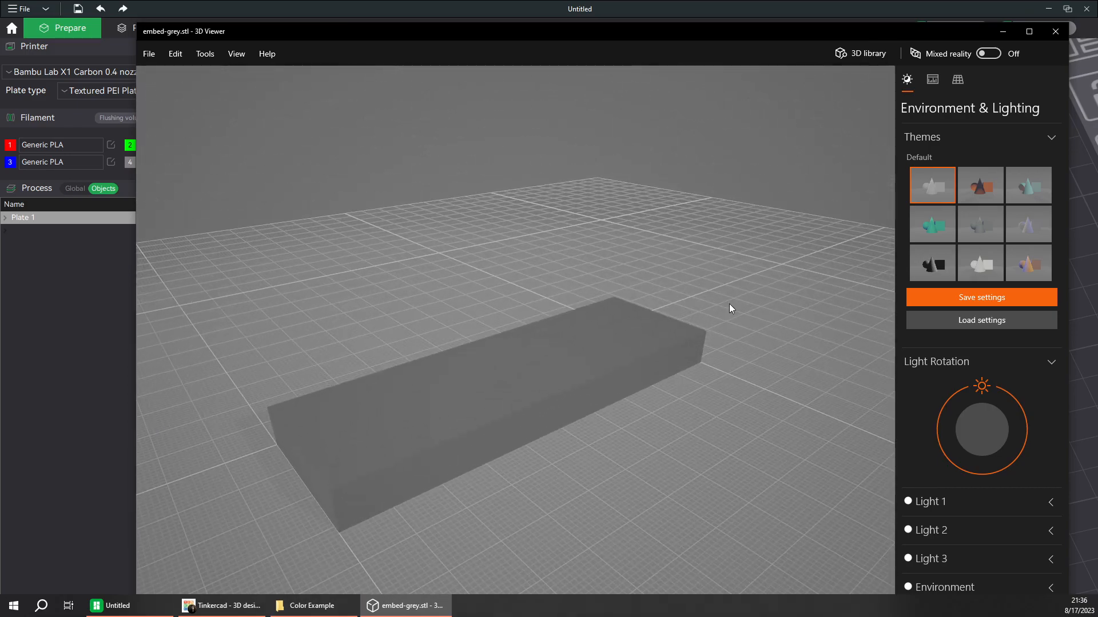
pyautogui.click(1056, 31)
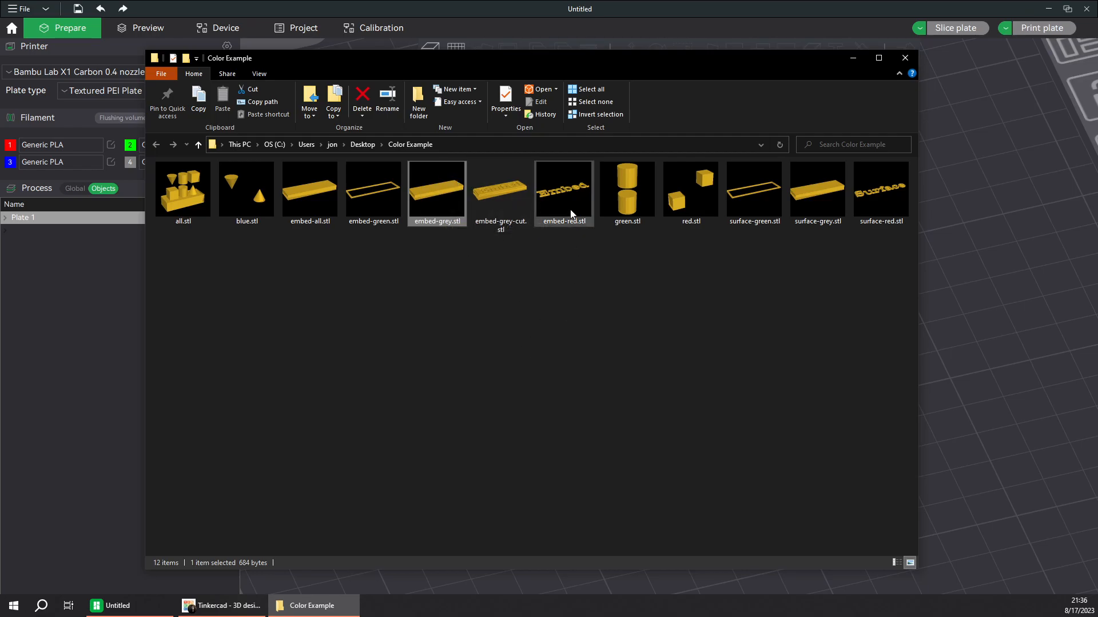
# Load embed-green.stl, embed-grey.stl and embed-red.stl onto the plate as a single object with multiple parts.
pyautogui.keyDown('ctrl'); pyautogui.click(371, 200); pyautogui.keyUp('ctrl')
pyautogui.moveTo(379, 215); pyautogui.dragTo(934, 261)
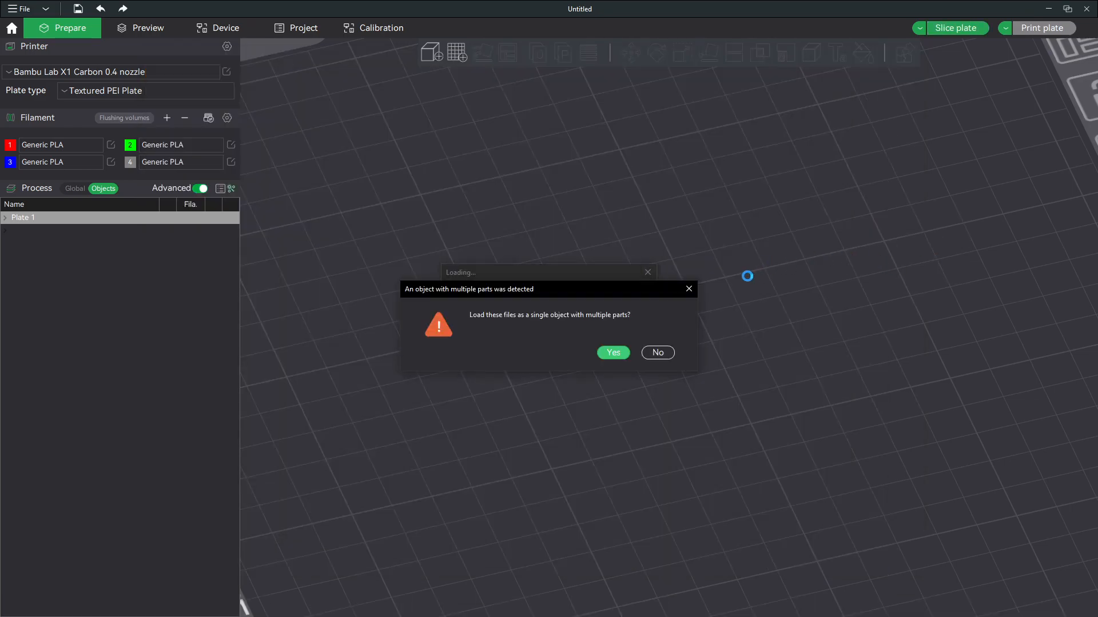
pyautogui.click(614, 353)
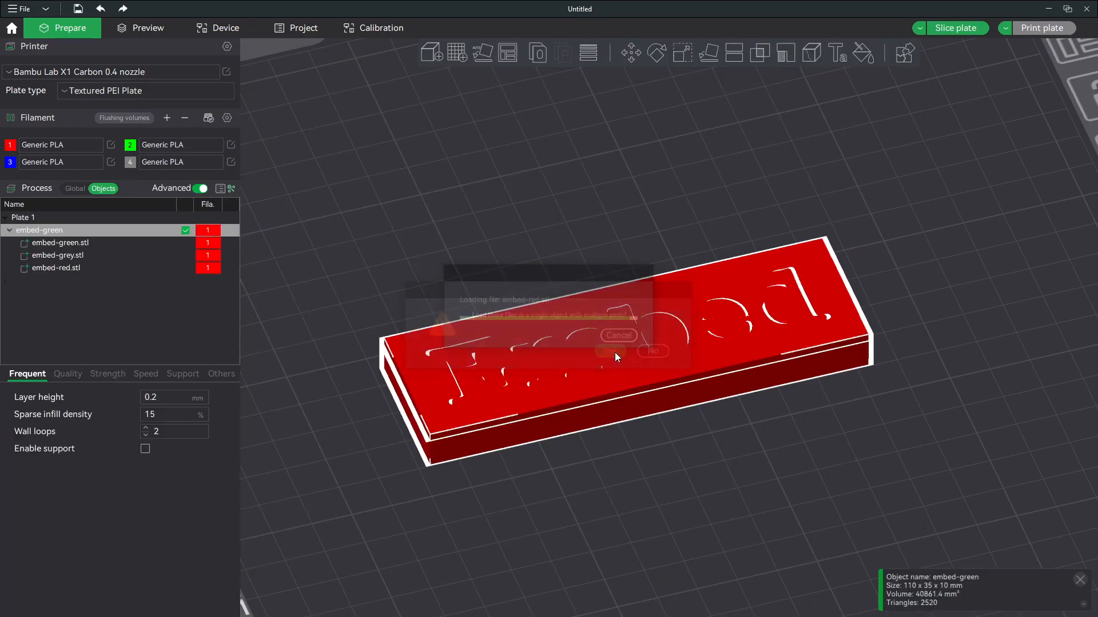
pyautogui.click(578, 484)
pyautogui.moveTo(577, 484); pyautogui.dragTo(591, 462)
pyautogui.scroll(-2, 674, 313)
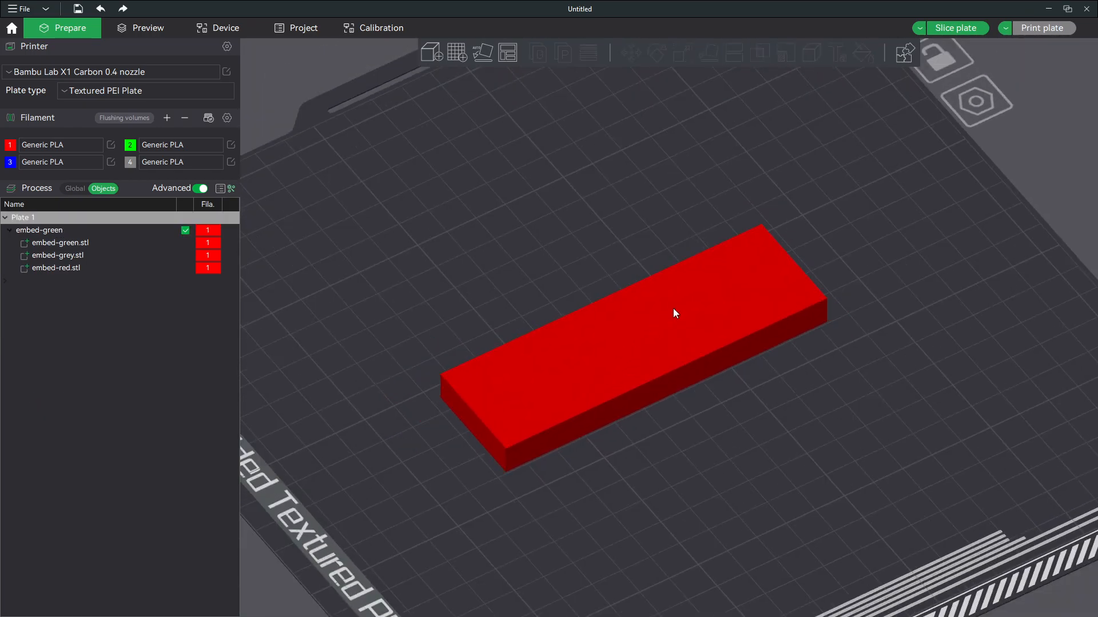
# Slice the plate with the embed model to inspect its solid top surface, then return to the preparation view.
pyautogui.scroll(6, 673, 313)
pyautogui.scroll(-3, 667, 323)
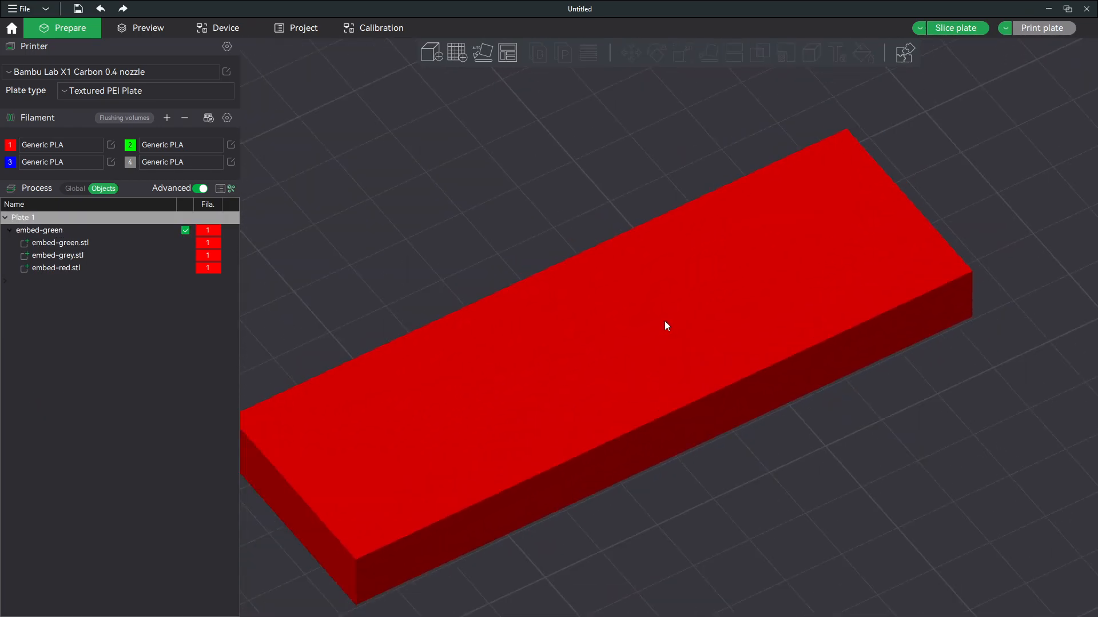
pyautogui.click(954, 28)
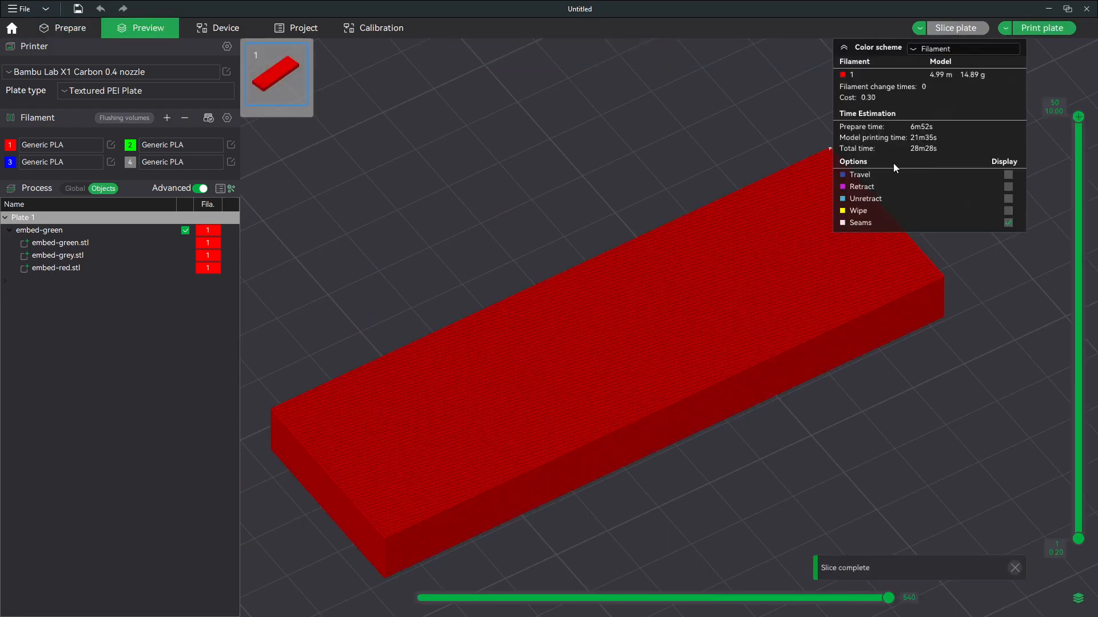
pyautogui.moveTo(1063, 118)
pyautogui.mouseDown()
pyautogui.moveTo(1061, 174)
pyautogui.moveTo(1058, 136)
pyautogui.mouseUp()
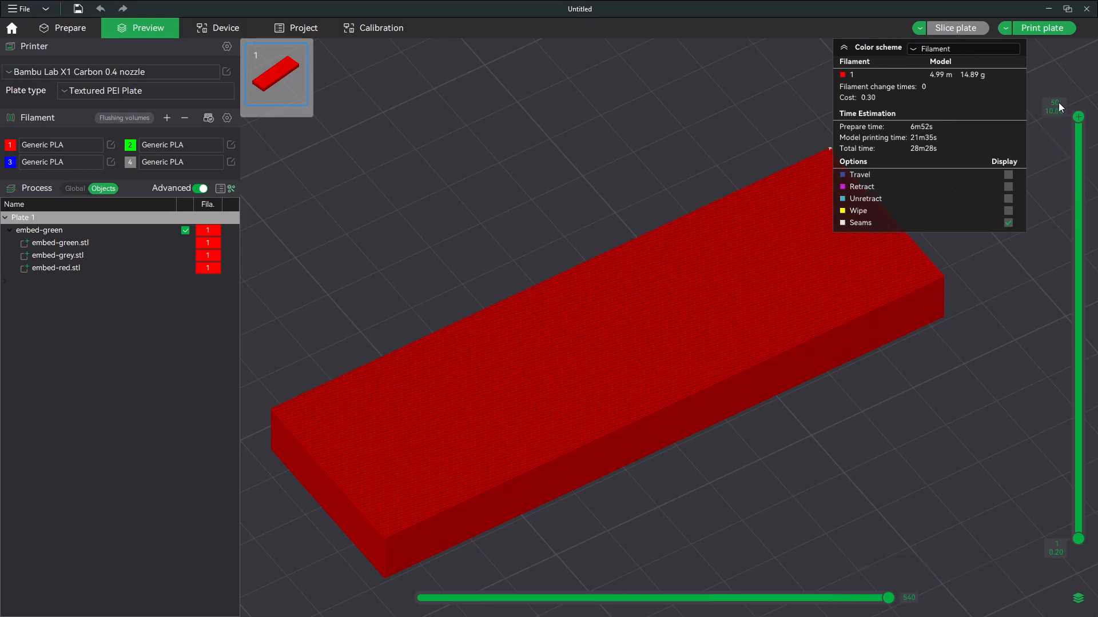
pyautogui.click(74, 188)
pyautogui.click(103, 188)
pyautogui.click(87, 29)
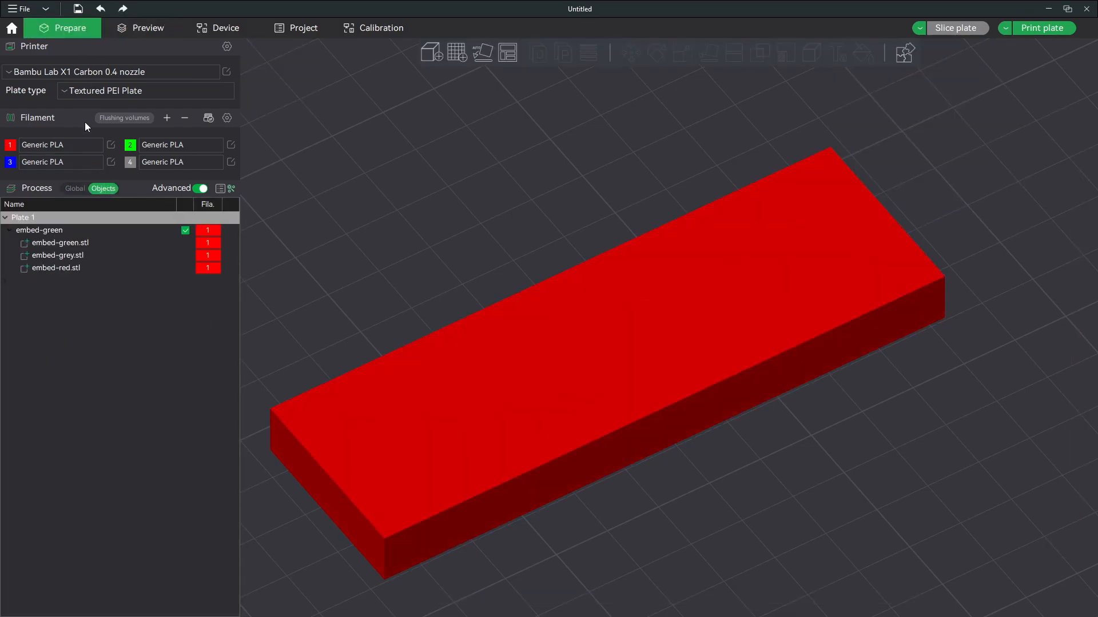
# Assign Filament 2 to the embed-green.stl part and Filament 4 to the embed-grey.stl part.
pyautogui.rightClick(68, 241)
pyautogui.moveTo(167, 403)
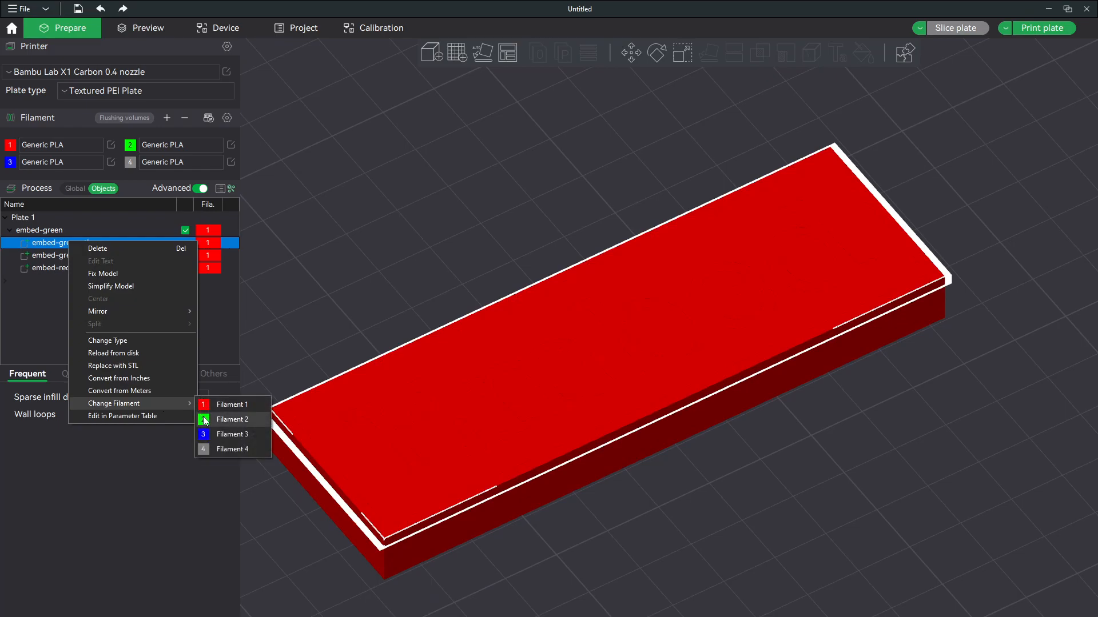
pyautogui.click(232, 419)
pyautogui.rightClick(79, 256)
pyautogui.moveTo(187, 419)
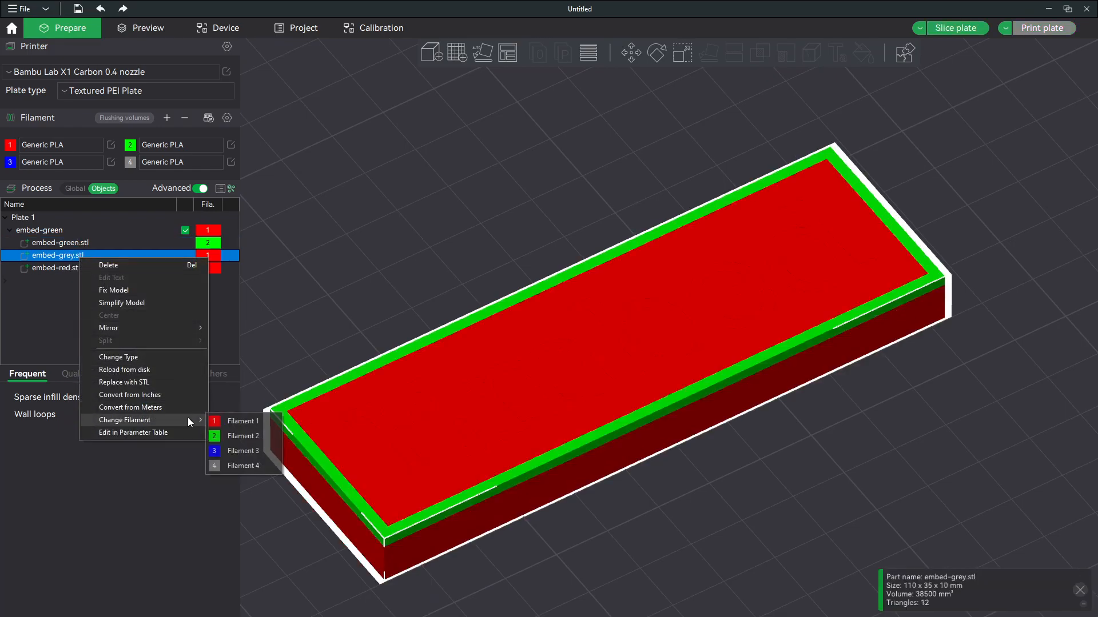
pyautogui.click(236, 463)
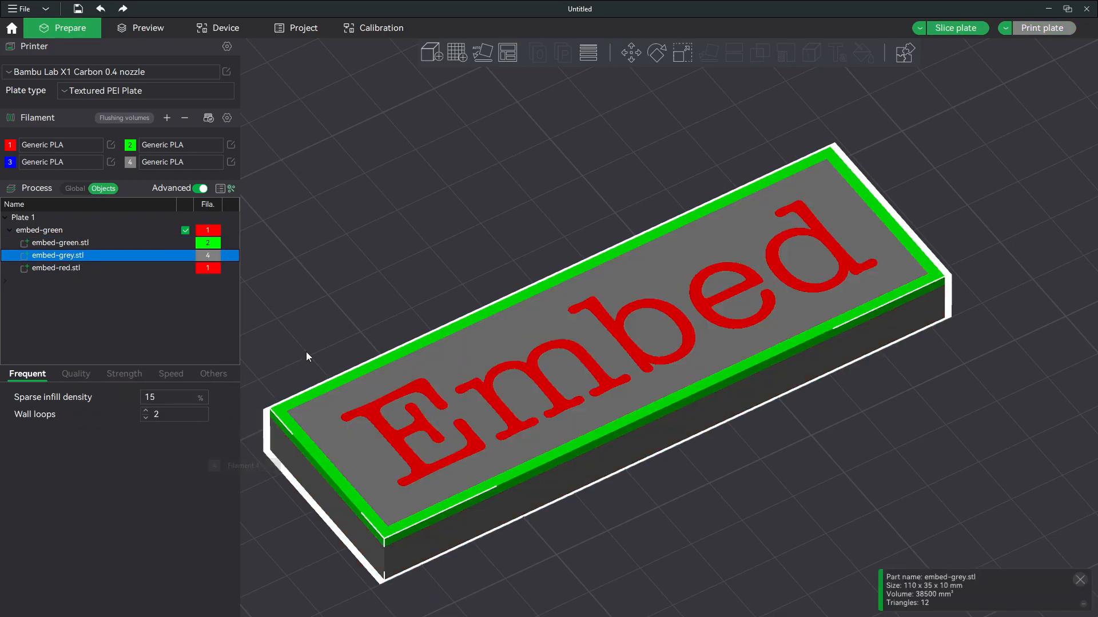
# Slice the recolored embed model to check its green border and text colors, then return to the preparation view.
pyautogui.click(971, 28)
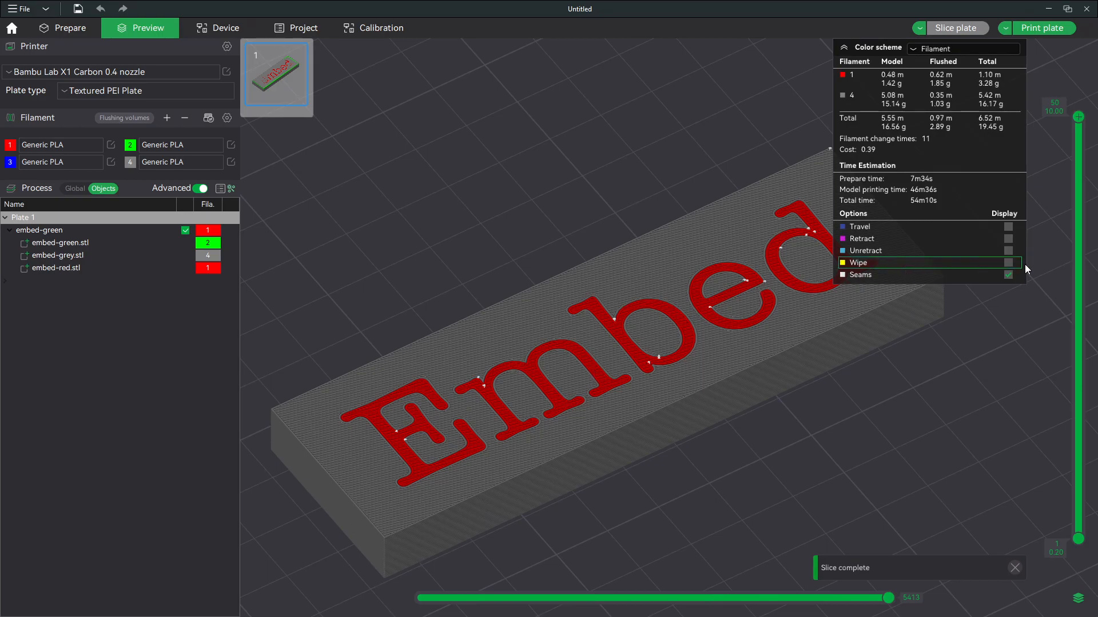
pyautogui.rightClick(87, 244)
pyautogui.click(515, 219)
pyautogui.moveTo(1077, 117)
pyautogui.mouseDown()
pyautogui.moveTo(1061, 216)
pyautogui.moveTo(1061, 118)
pyautogui.mouseUp()
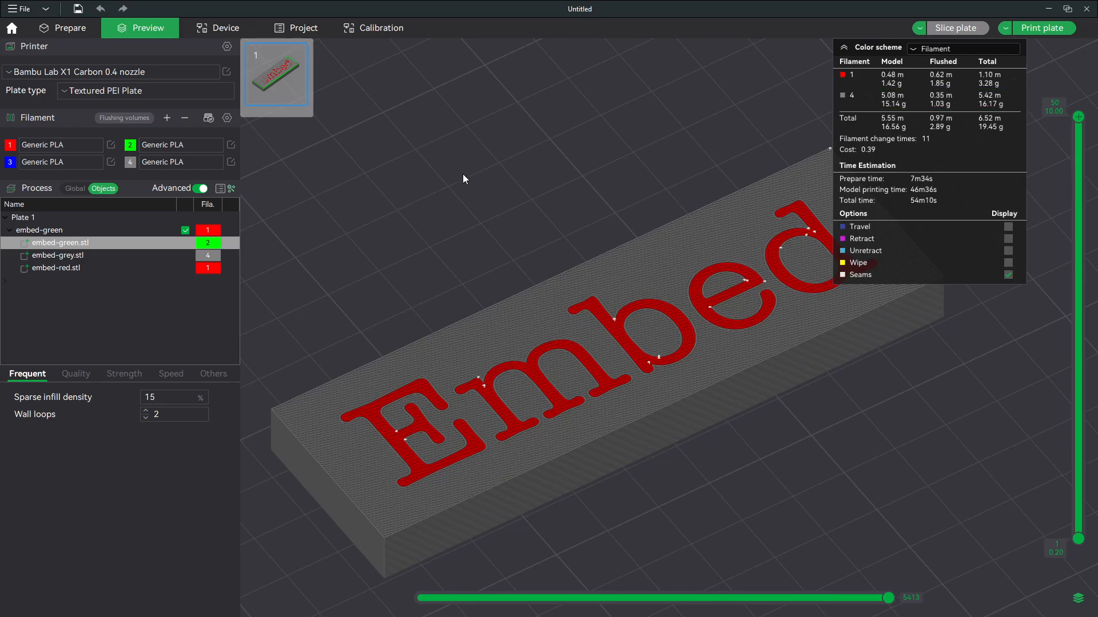
pyautogui.rightClick(109, 243)
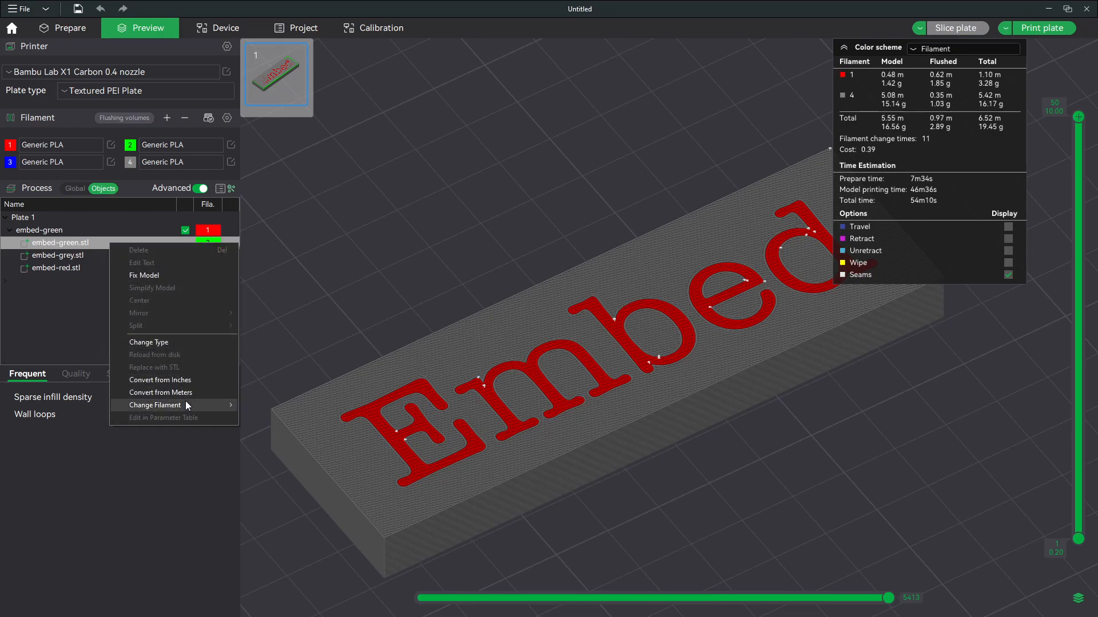
pyautogui.click(78, 29)
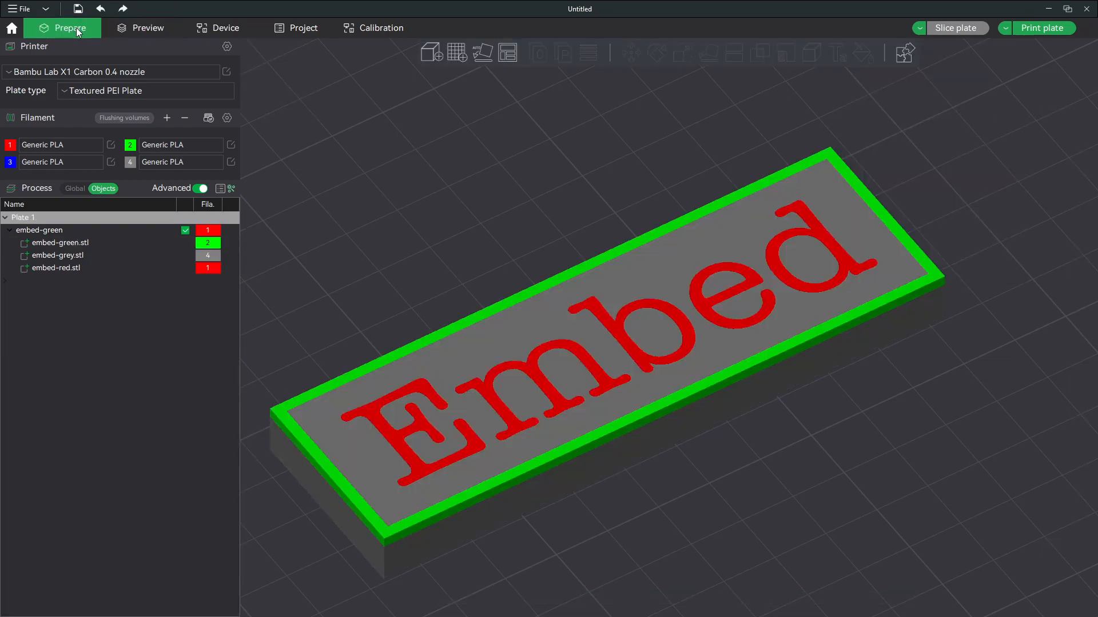
pyautogui.rightClick(96, 243)
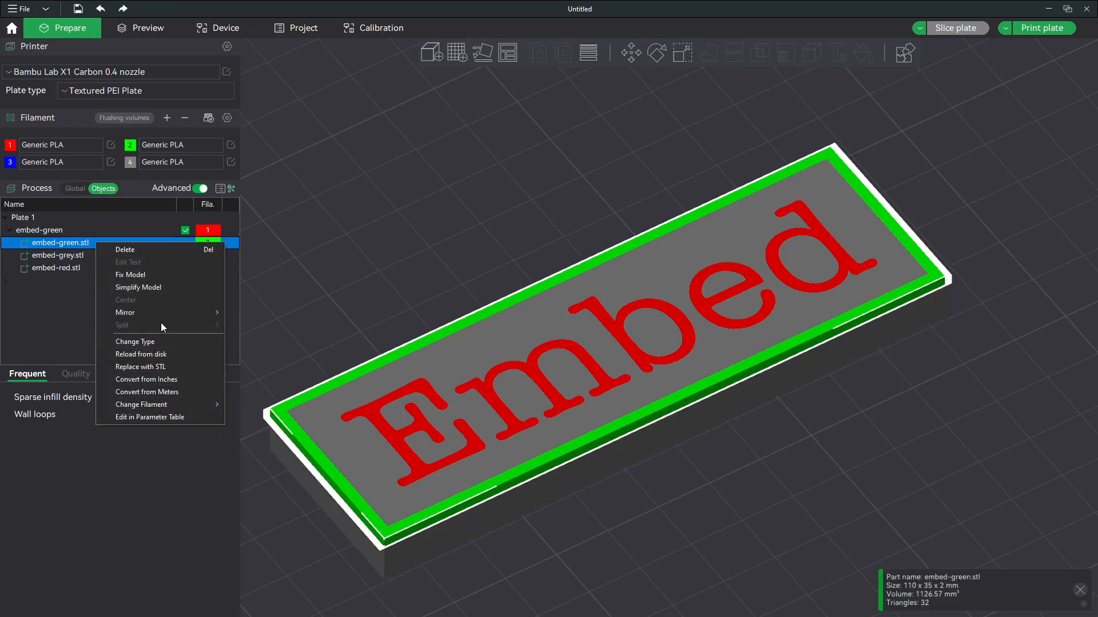
pyautogui.click(69, 312)
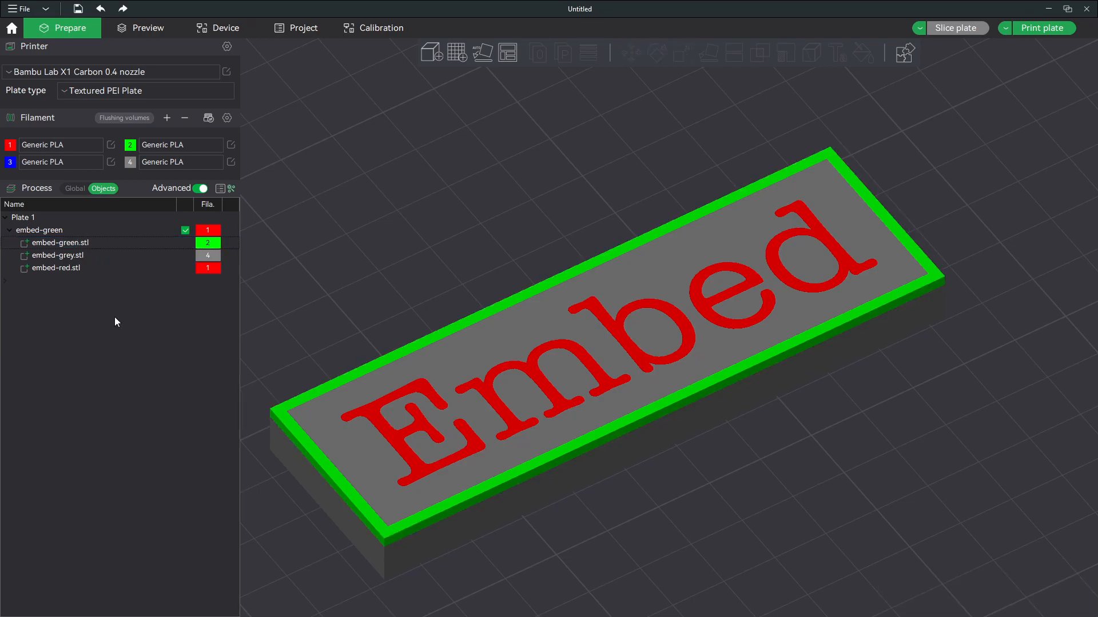
pyautogui.rightClick(342, 383)
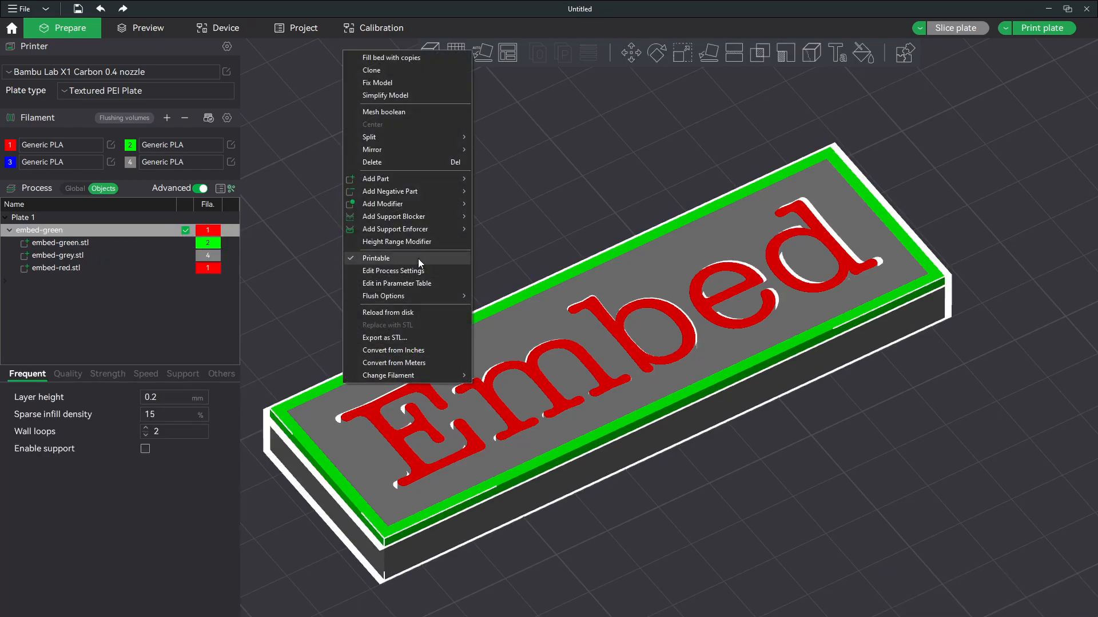
pyautogui.moveTo(424, 215)
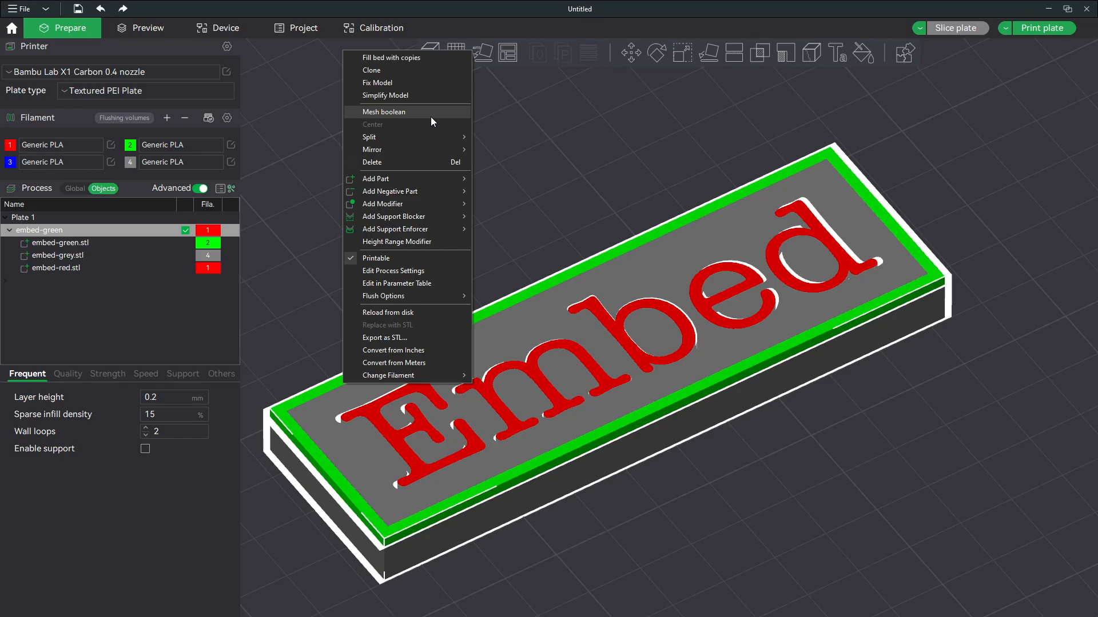
pyautogui.click(513, 152)
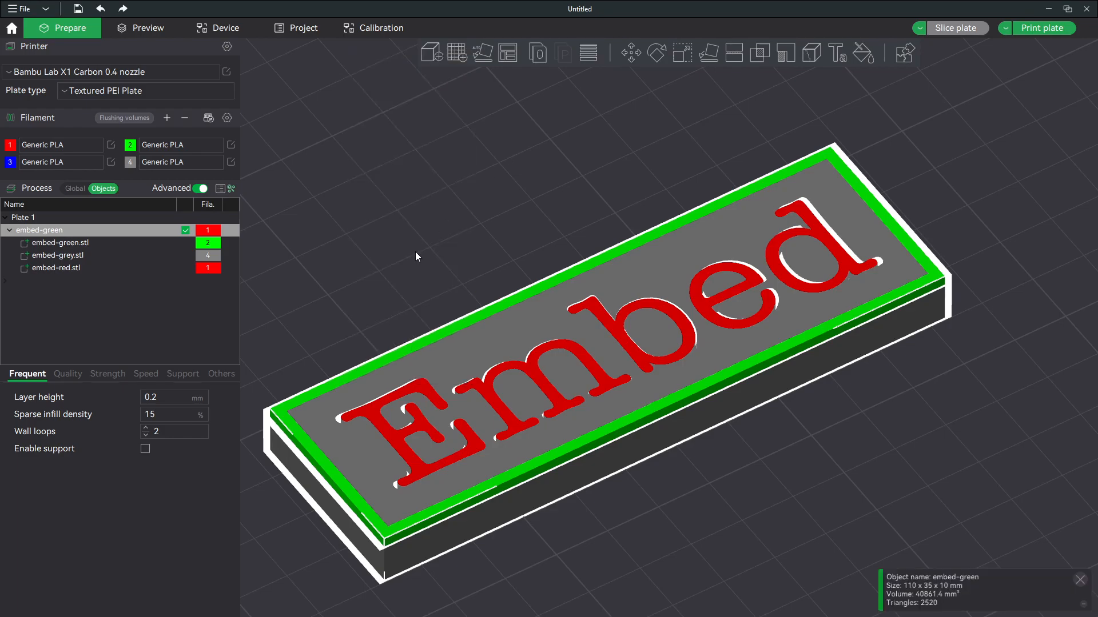
pyautogui.click(383, 245)
pyautogui.moveTo(398, 249); pyautogui.dragTo(419, 263)
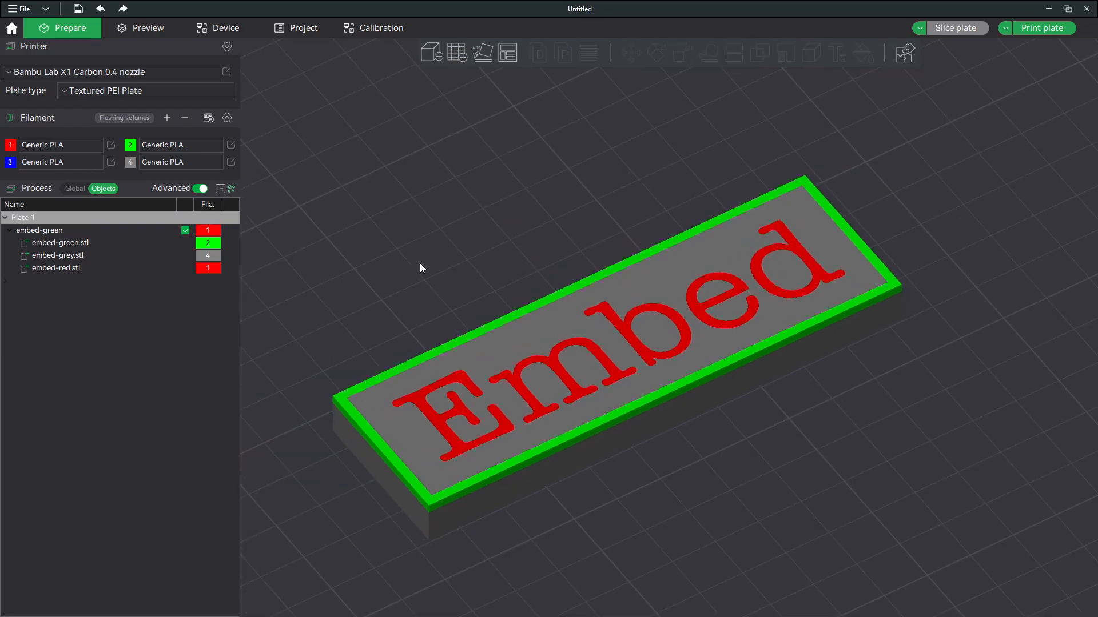
# Flip the whole embed model so its lettered side faces down on the build plate.
pyautogui.click(554, 314)
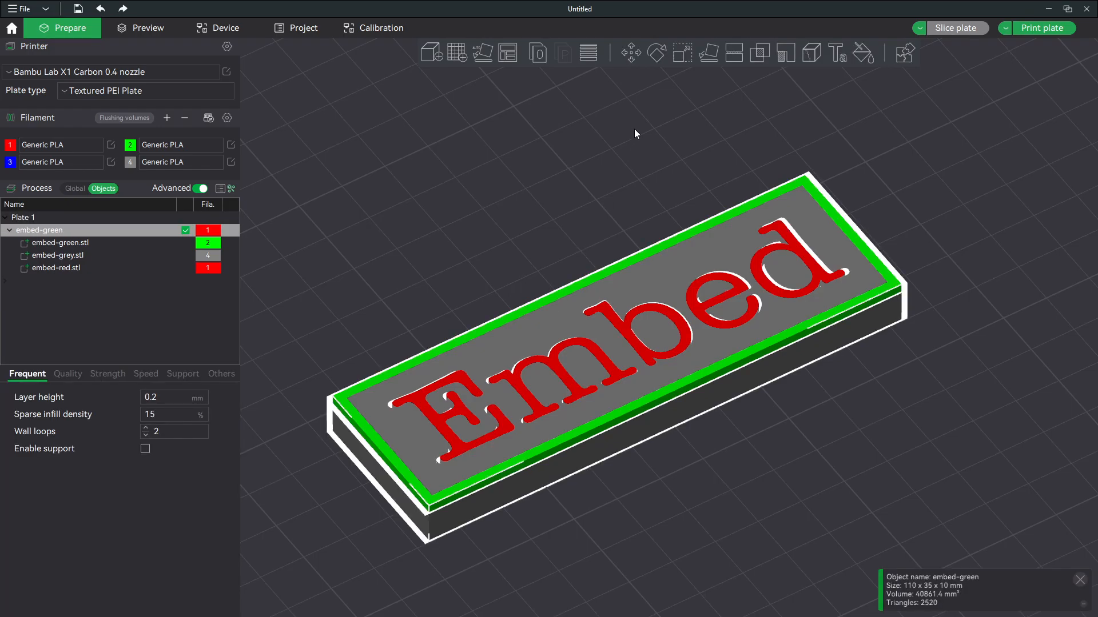
pyautogui.click(656, 59)
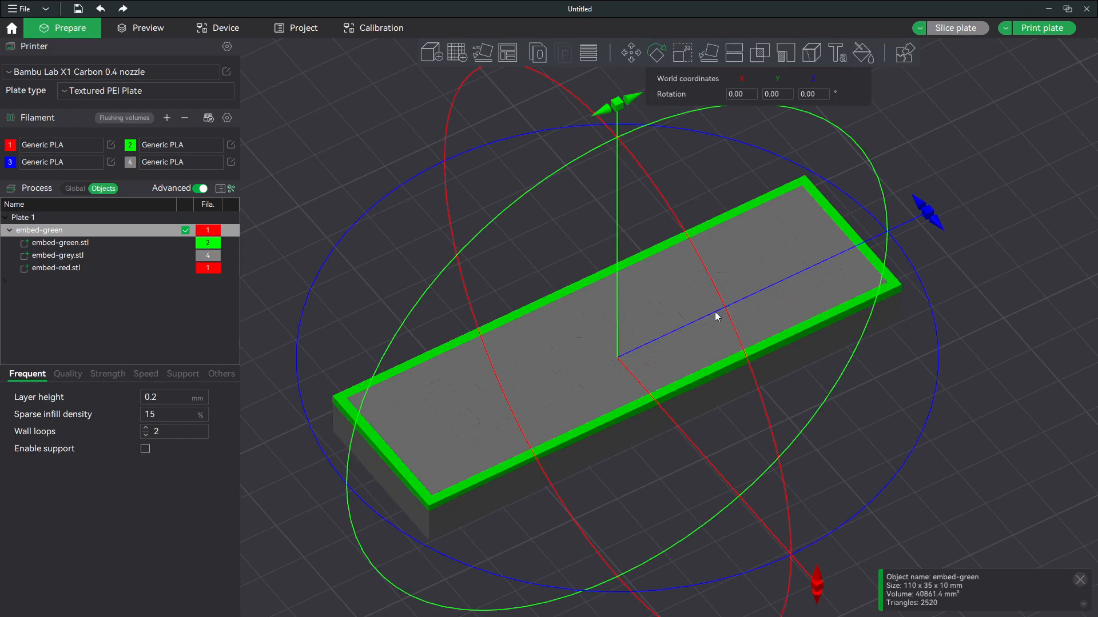
pyautogui.scroll(-3, 697, 266)
pyautogui.moveTo(780, 520); pyautogui.dragTo(569, 290)
# Slice the flipped embed model and inspect its underside and top surface in the preview.
pyautogui.click(964, 29)
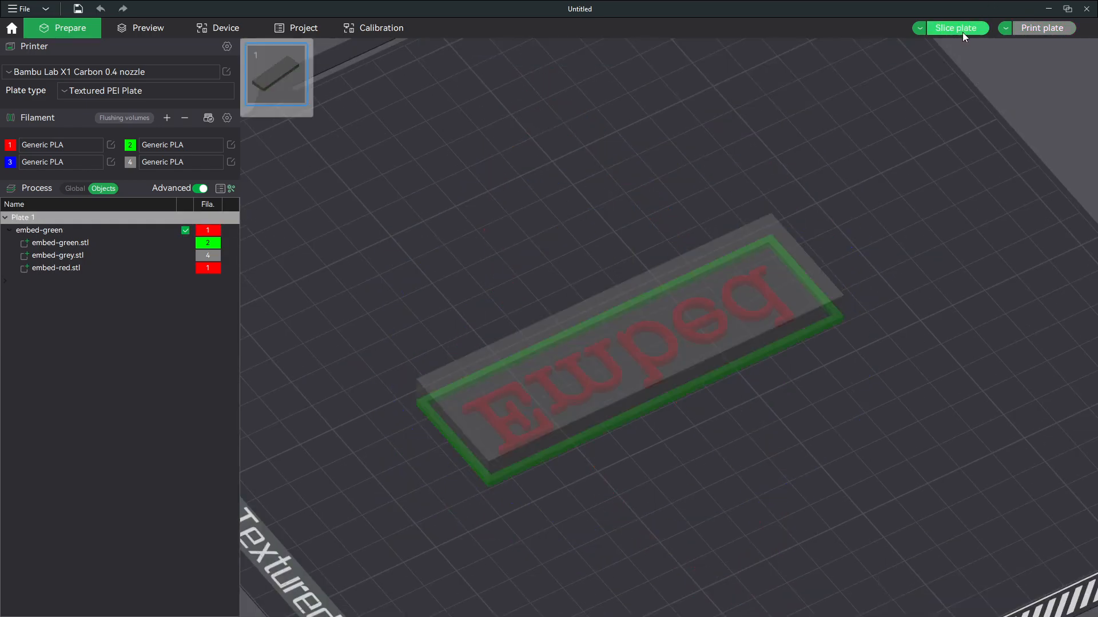
pyautogui.moveTo(811, 407); pyautogui.dragTo(788, 360)
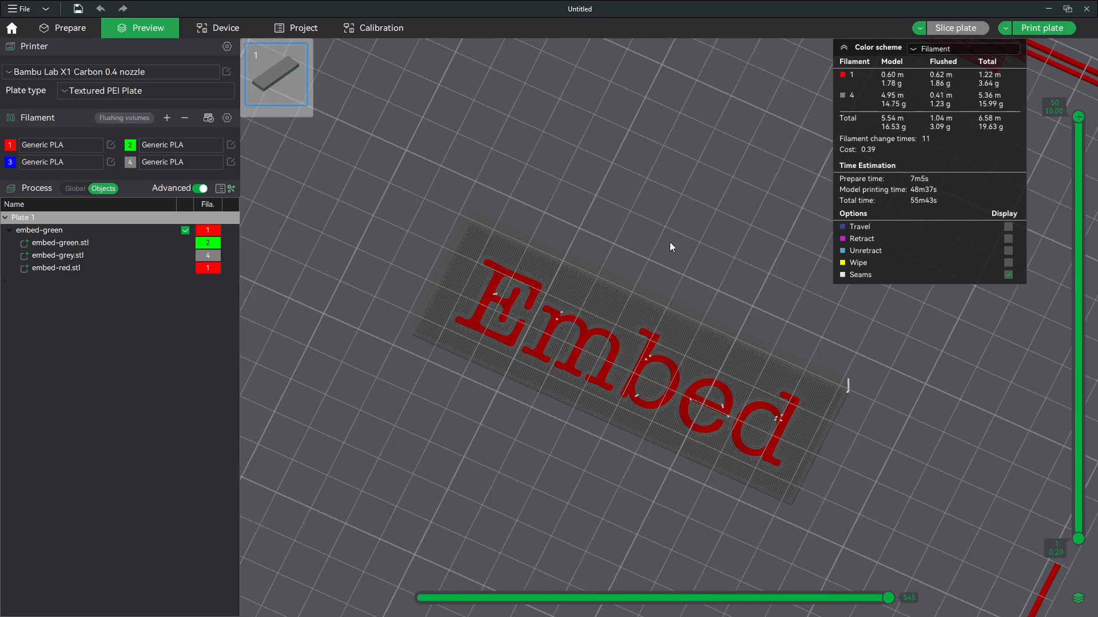
pyautogui.moveTo(671, 246); pyautogui.dragTo(671, 322)
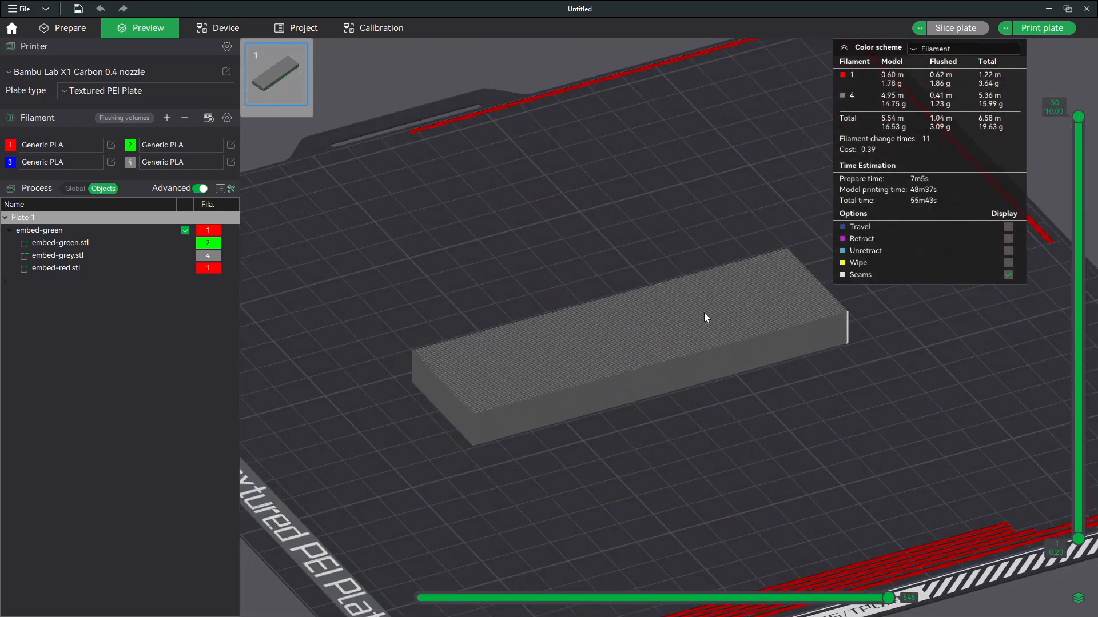
# Examine the sliced layers down to layer 1 and back up to full height, then return to the preparation view.
pyautogui.moveTo(1078, 117); pyautogui.dragTo(1052, 327)
pyautogui.scroll(-1, 829, 346)
pyautogui.scroll(2, 800, 352)
pyautogui.moveTo(778, 357); pyautogui.dragTo(780, 470)
pyautogui.moveTo(1078, 328); pyautogui.dragTo(1072, 458)
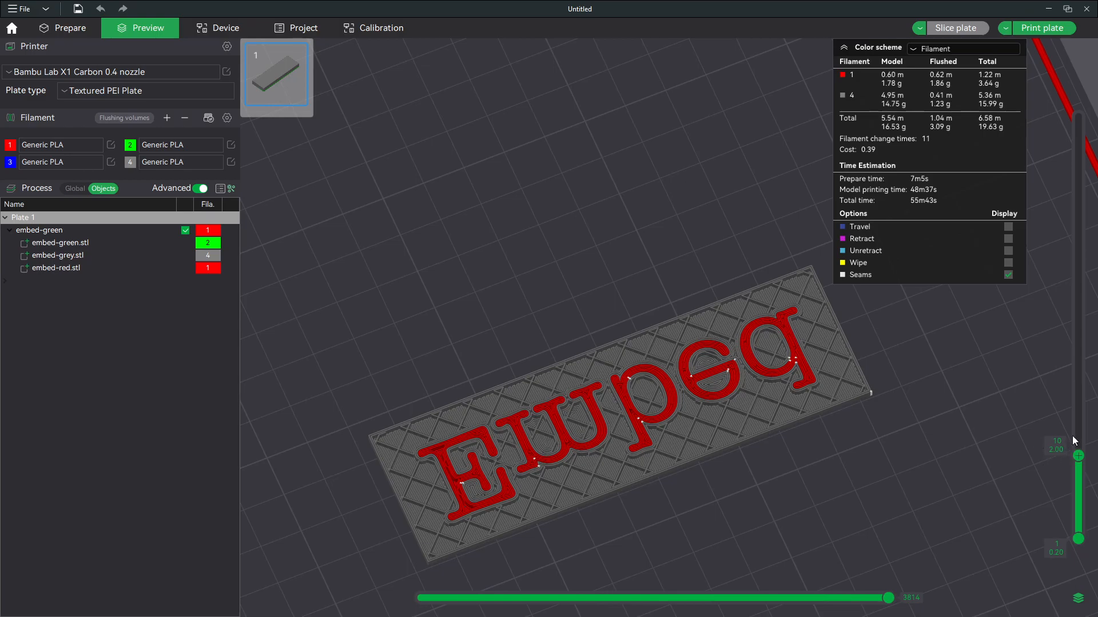
pyautogui.scroll(-6, 1081, 460)
pyautogui.scroll(-3, 1084, 467)
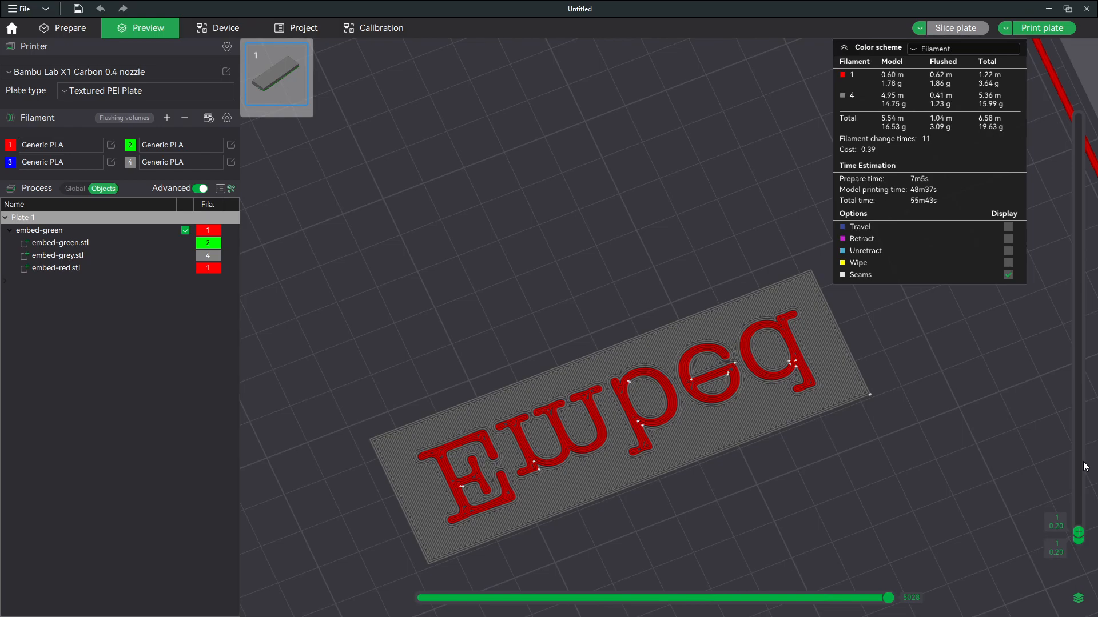
pyautogui.scroll(8, 1083, 465)
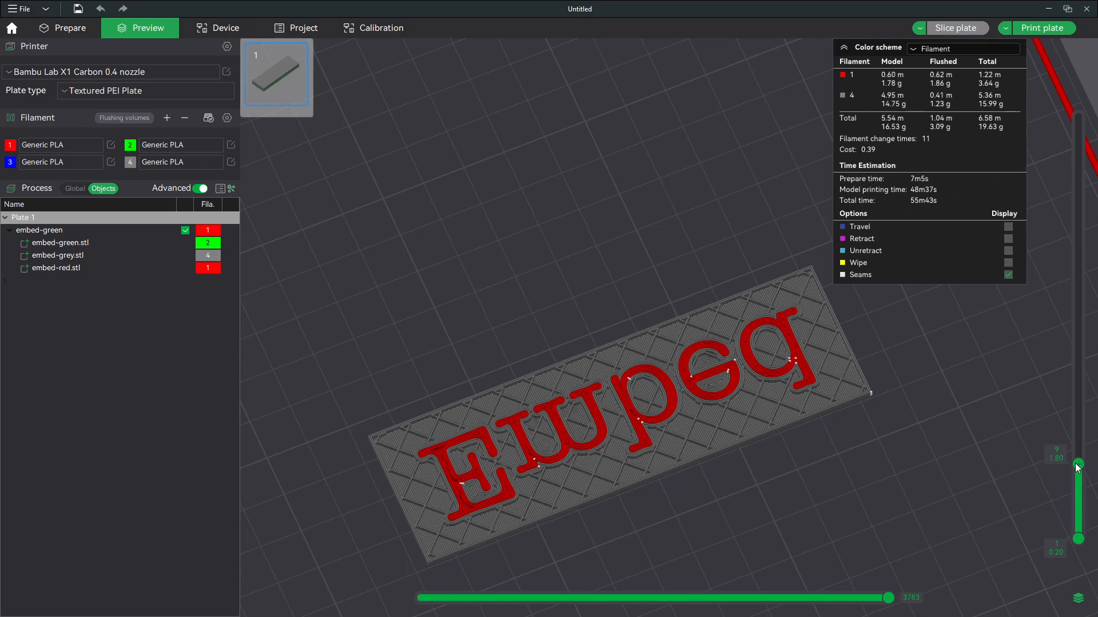
pyautogui.moveTo(1077, 467); pyautogui.dragTo(1079, 117)
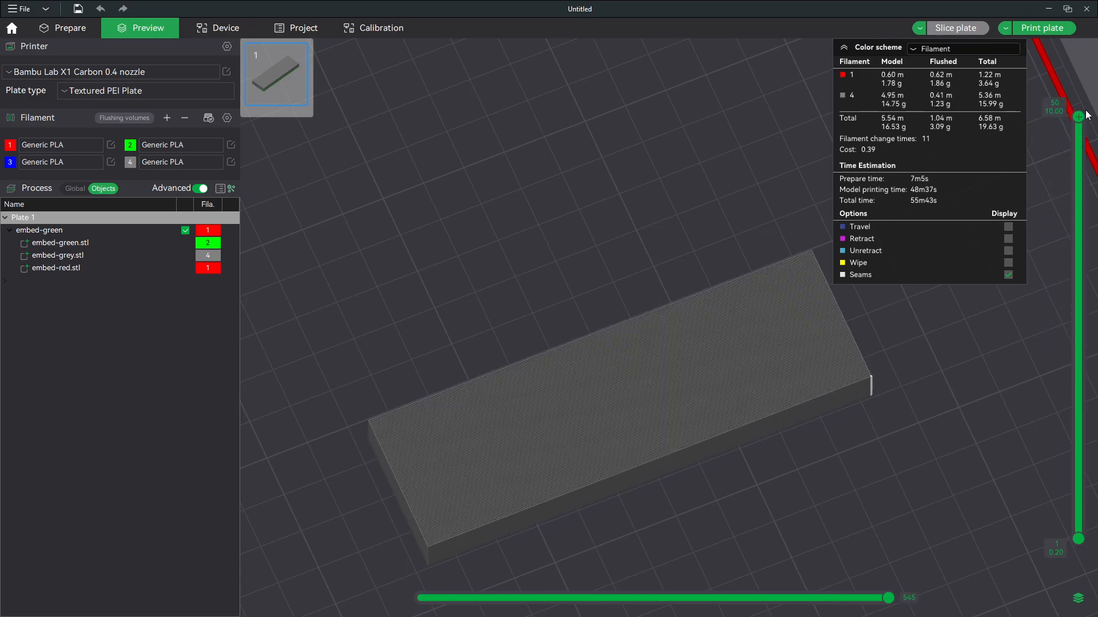
pyautogui.click(88, 29)
# Try to place the text "Studio" in Calibri with an embedded depth of 2.00 on the model's upper face.
pyautogui.click(834, 54)
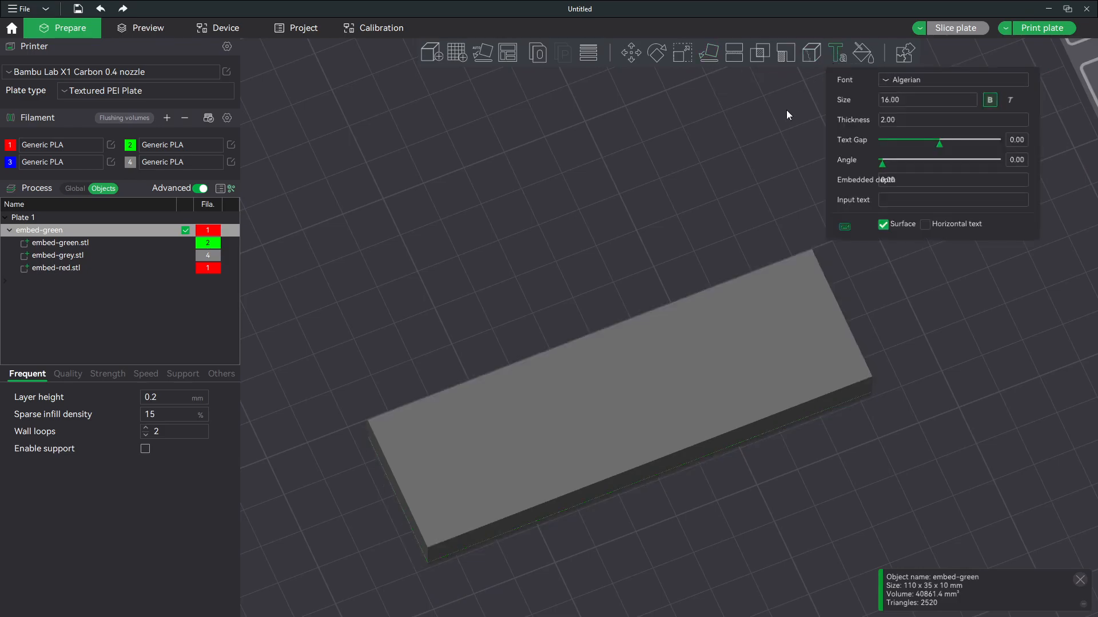
pyautogui.click(951, 77)
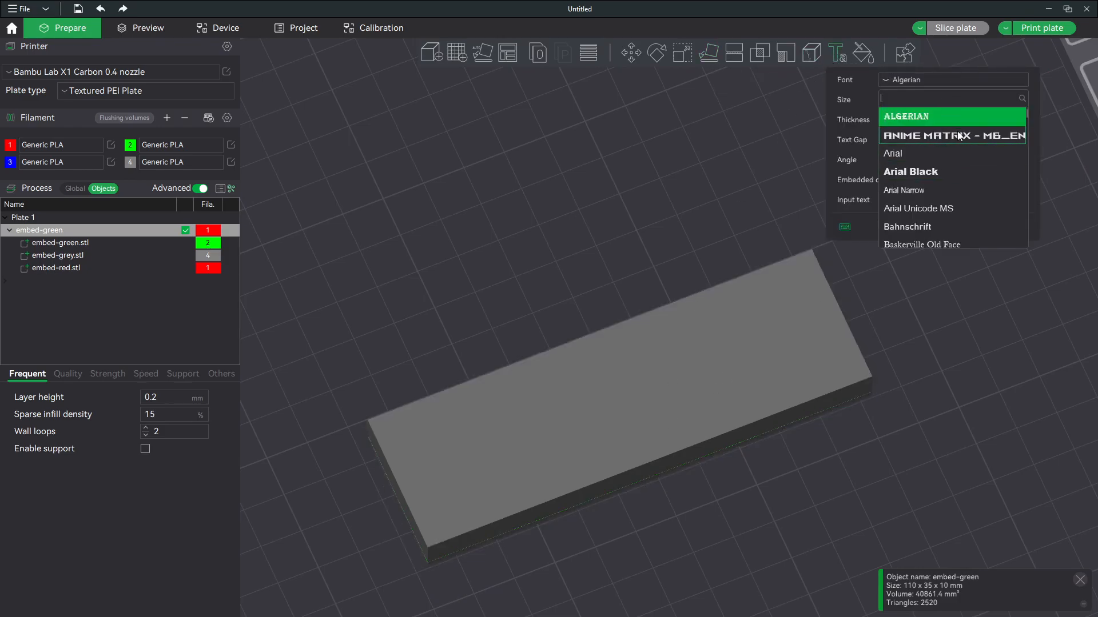
pyautogui.scroll(-4, 938, 174)
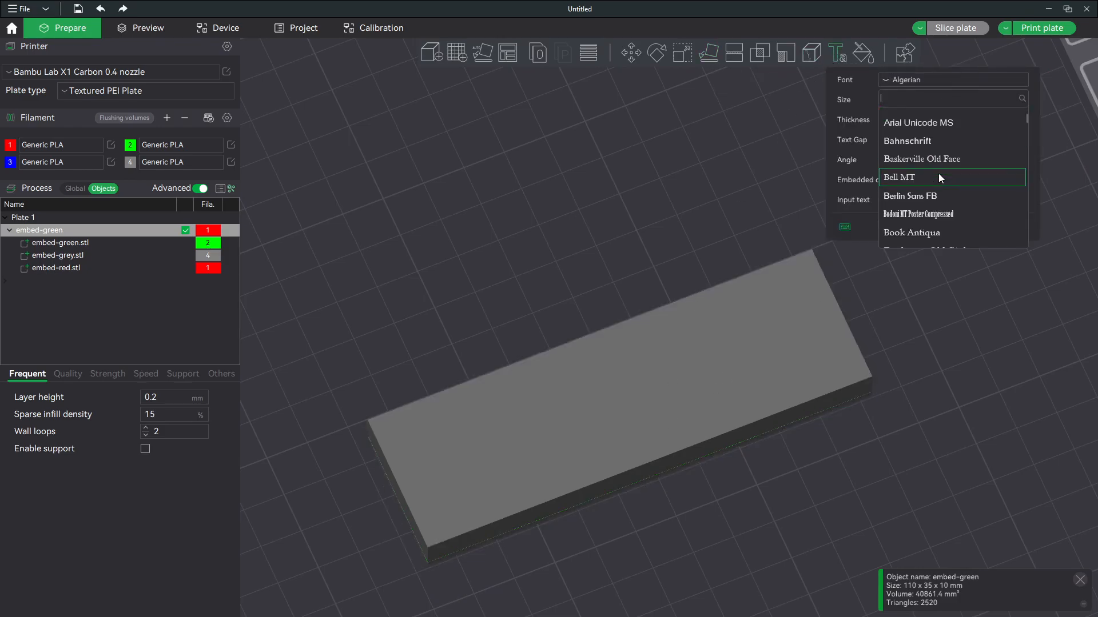
pyautogui.scroll(-1, 937, 186)
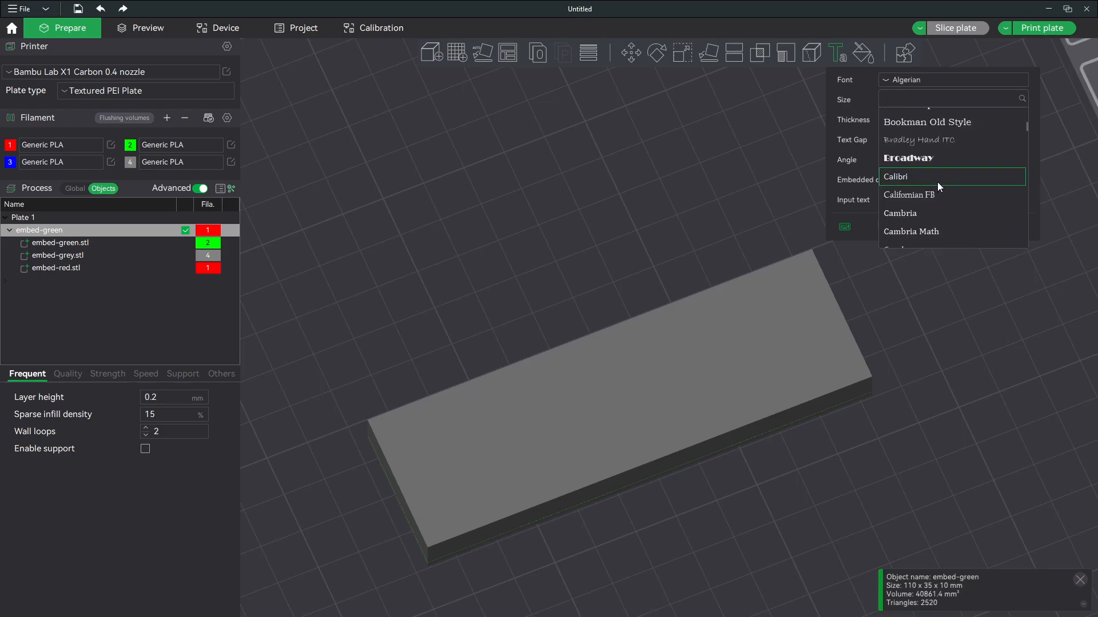
pyautogui.scroll(-3, 938, 181)
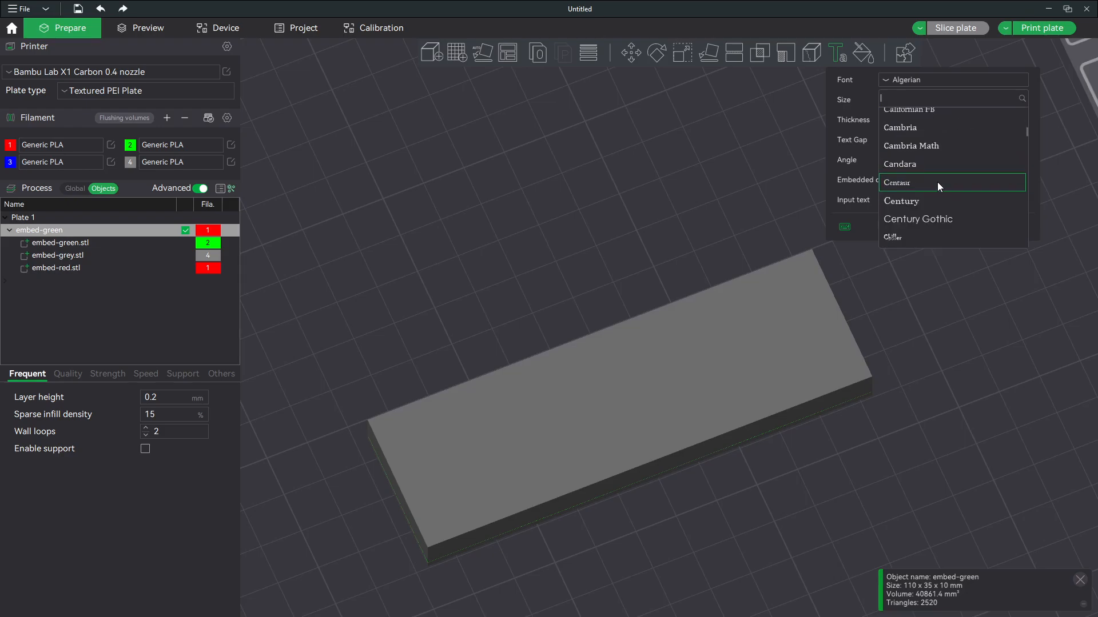
pyautogui.scroll(3, 931, 197)
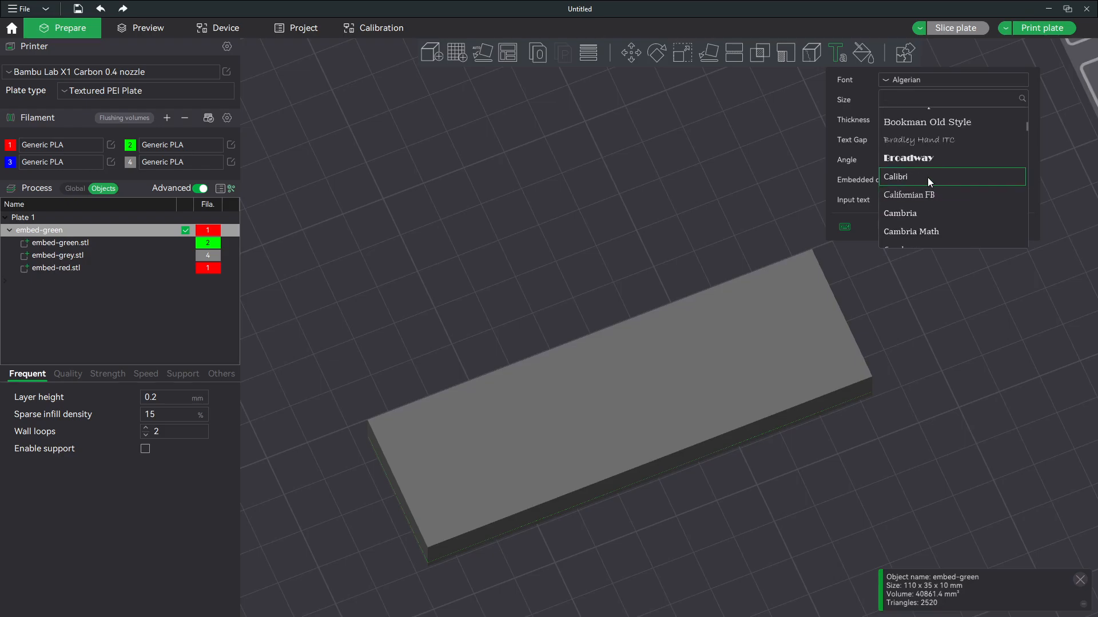
pyautogui.click(928, 177)
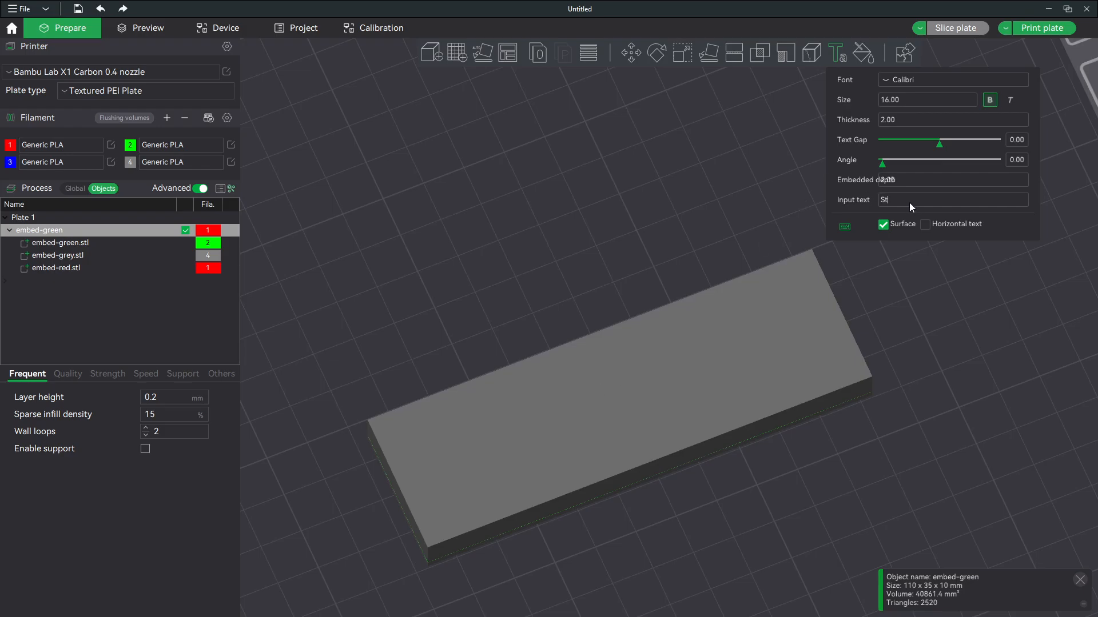
pyautogui.click(631, 403)
pyautogui.moveTo(716, 475); pyautogui.dragTo(715, 435)
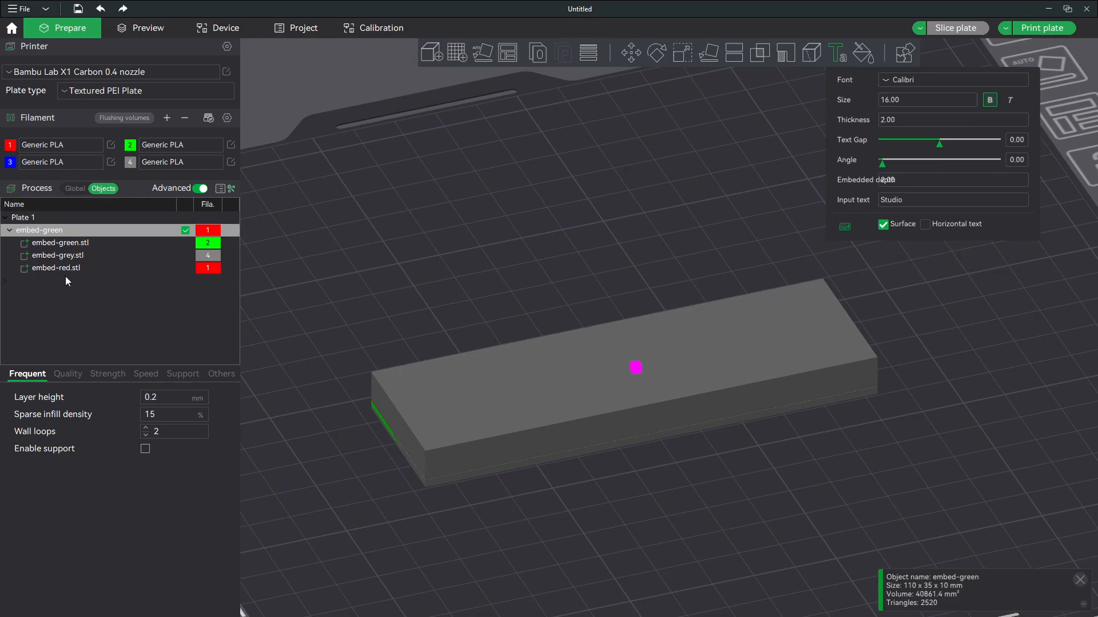
pyautogui.click(583, 255)
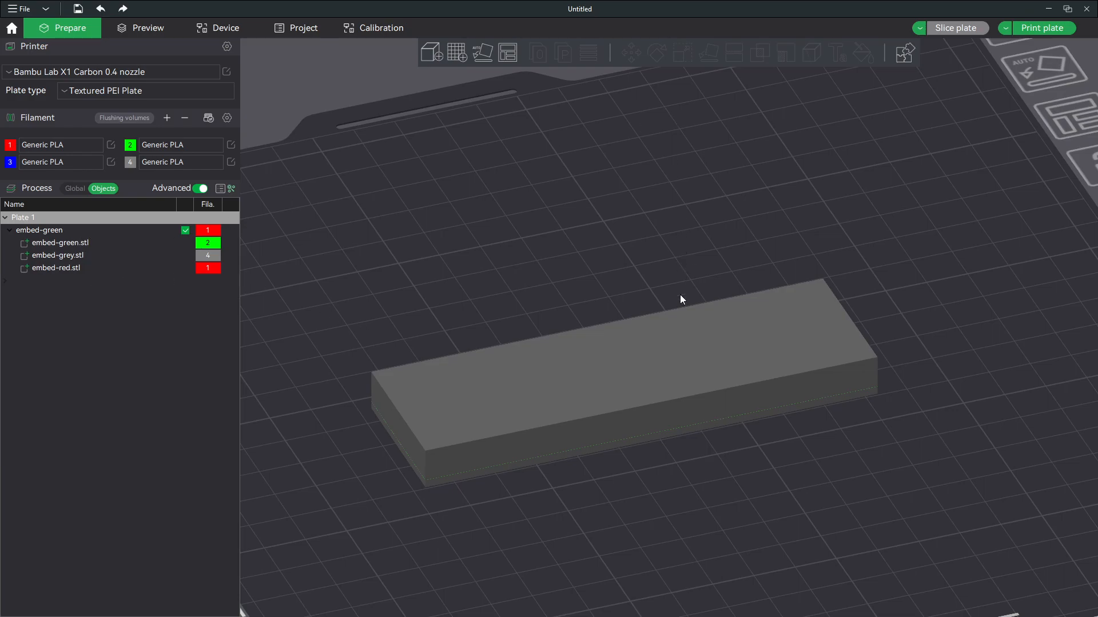
# Try to place the text "Studio" with an embedded depth of 1.80 on the model's upper face, using the Algerian font.
pyautogui.click(683, 331)
pyautogui.click(833, 54)
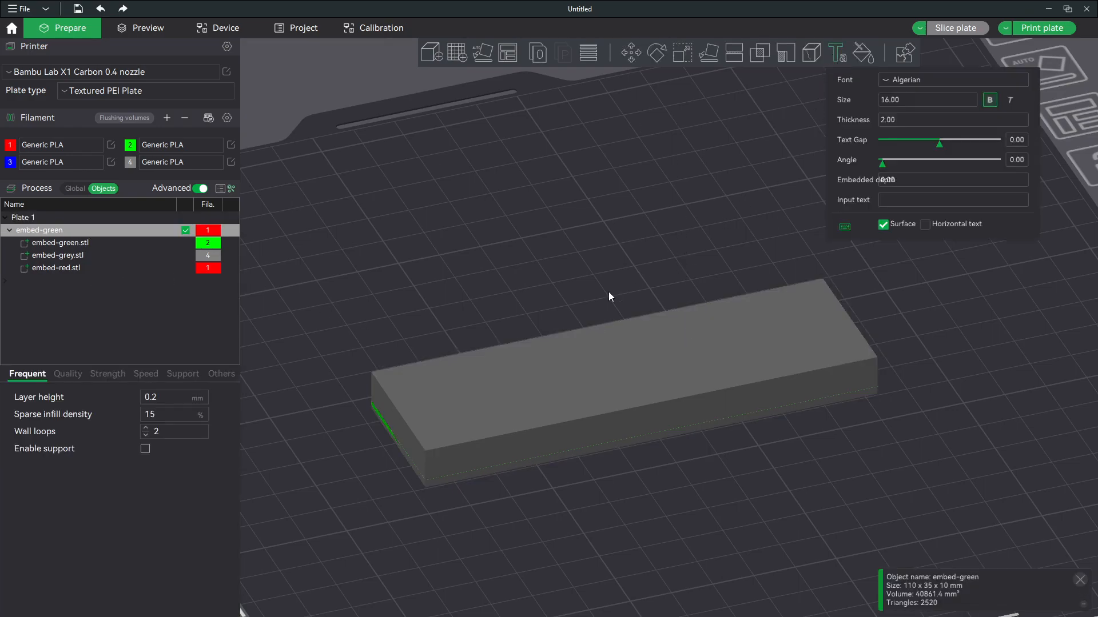
pyautogui.click(905, 180)
pyautogui.moveTo(662, 469); pyautogui.dragTo(673, 502)
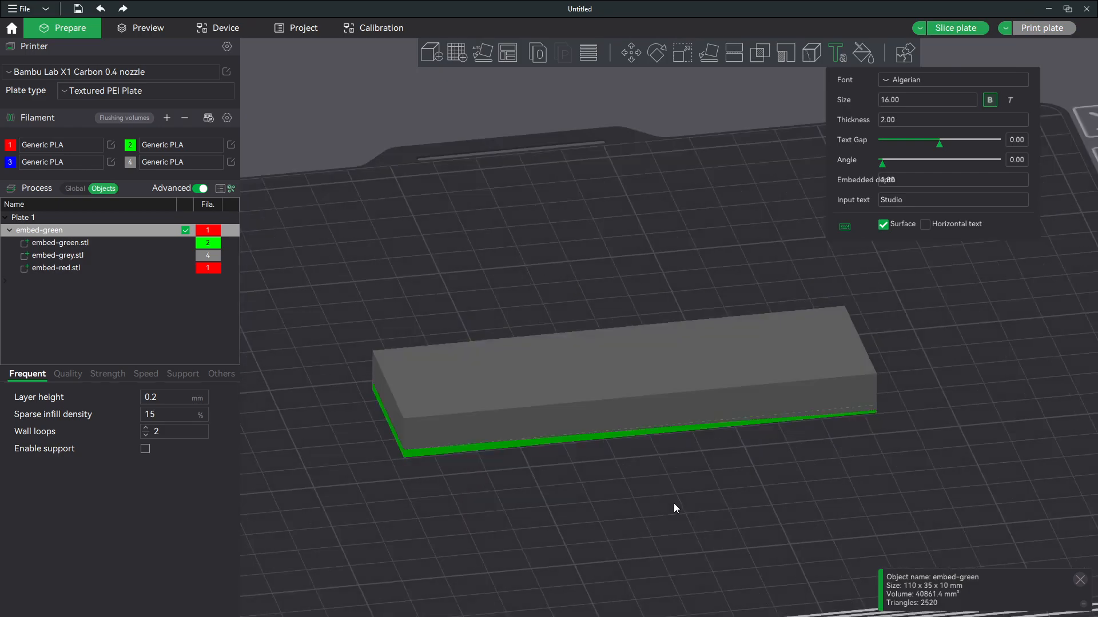
pyautogui.click(653, 398)
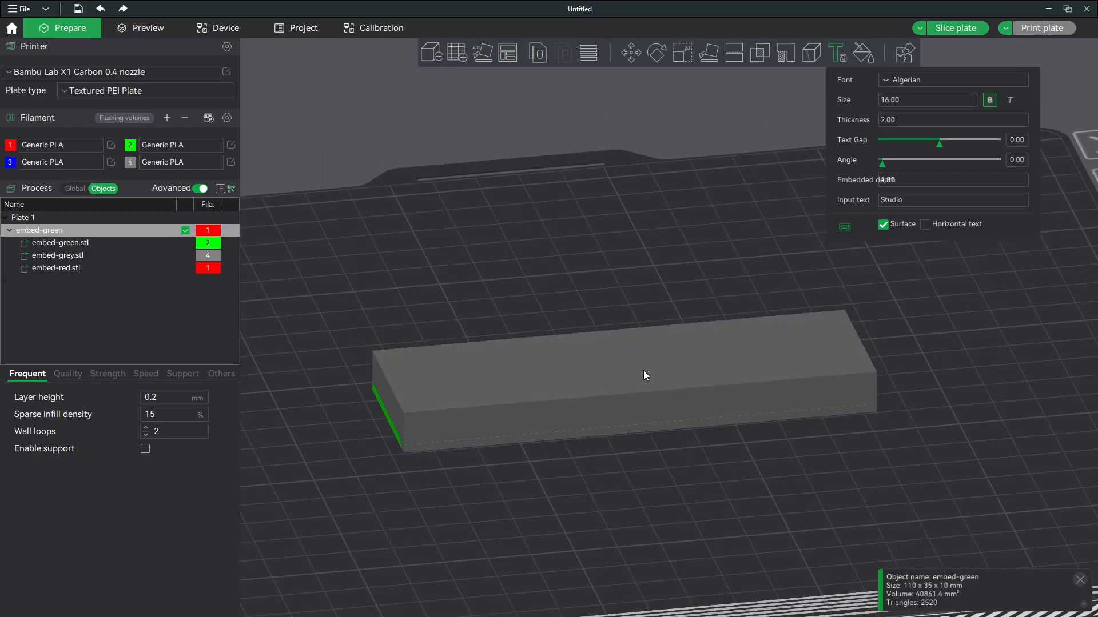
pyautogui.moveTo(657, 298); pyautogui.dragTo(664, 302)
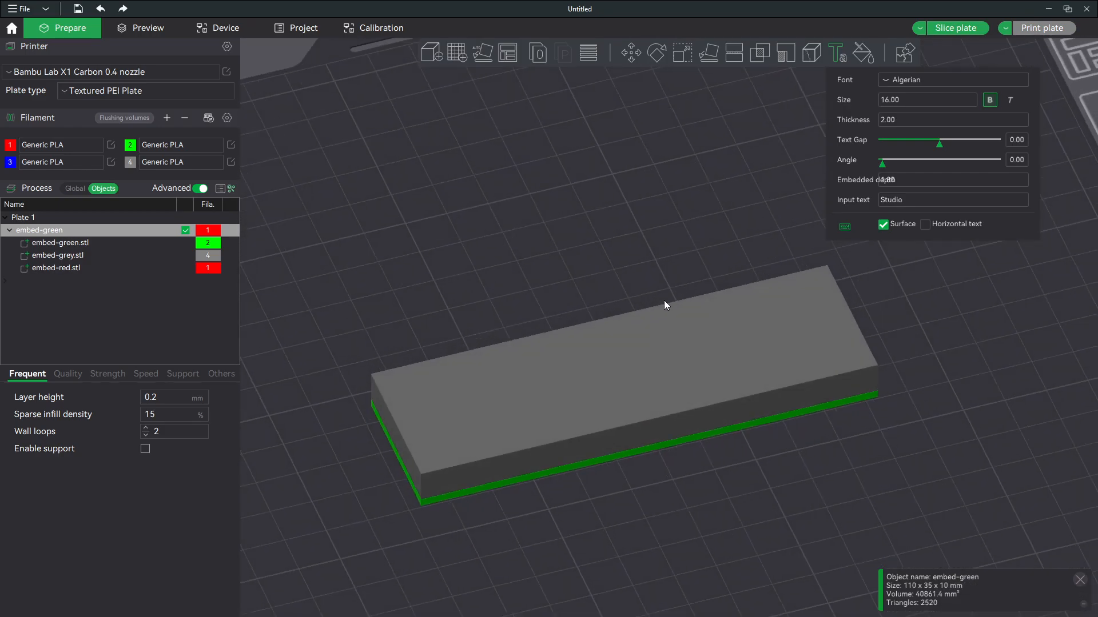
pyautogui.press('1')
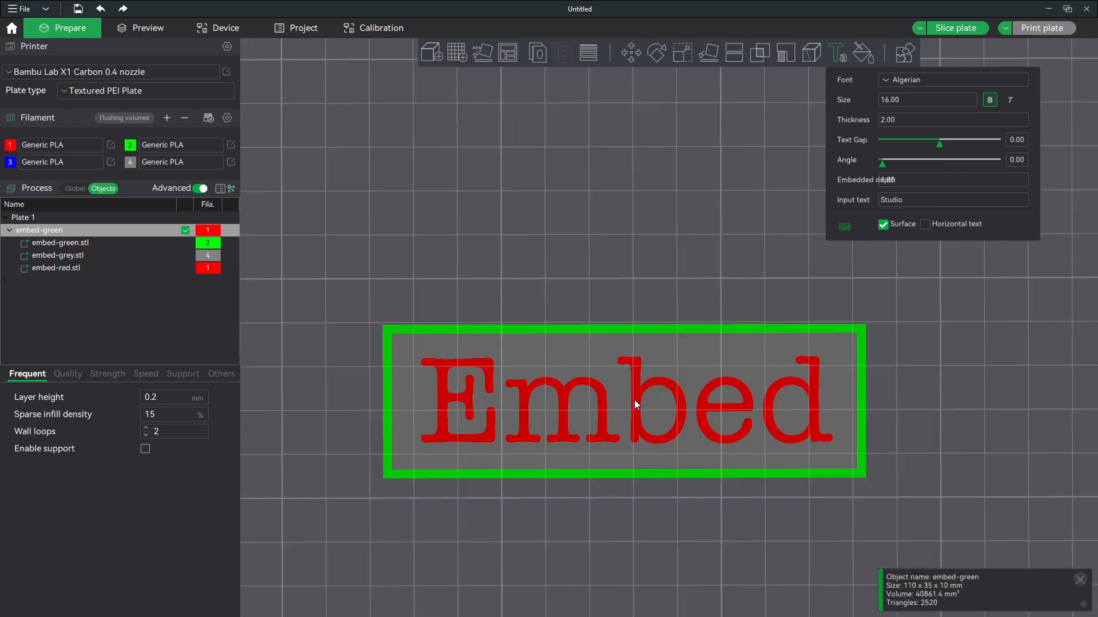
pyautogui.moveTo(625, 292); pyautogui.dragTo(639, 396)
# Turn off the Surface option and place the text "Studio" on the model's upper face with an embedded depth of 2.00.
pyautogui.click(883, 225)
pyautogui.moveTo(781, 275); pyautogui.dragTo(625, 382)
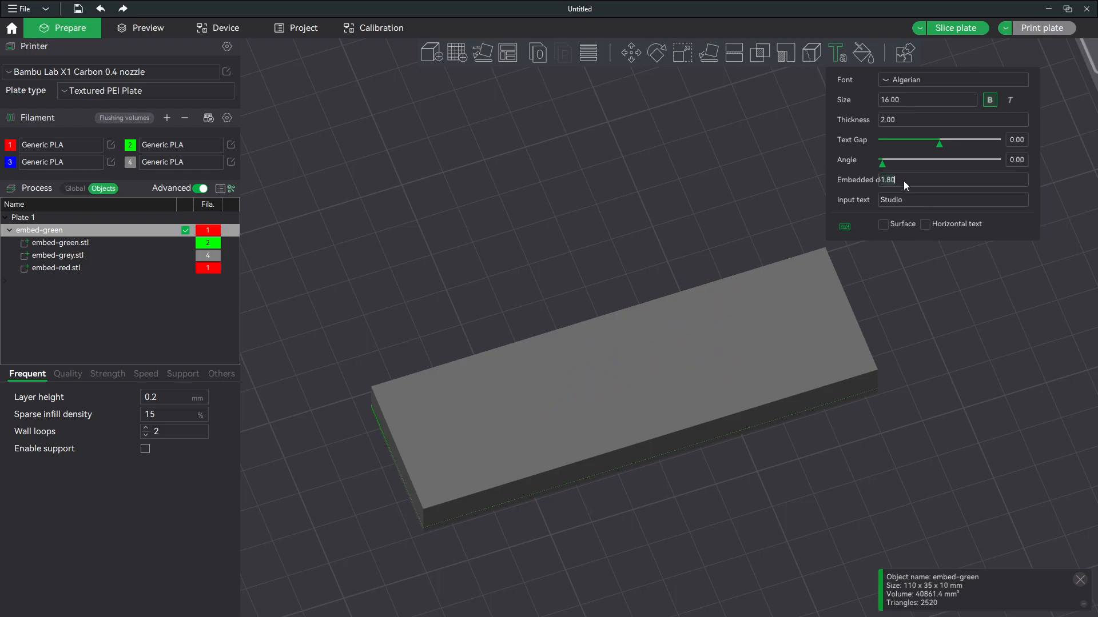
pyautogui.click(623, 380)
pyautogui.click(623, 379)
pyautogui.moveTo(682, 523); pyautogui.dragTo(814, 330)
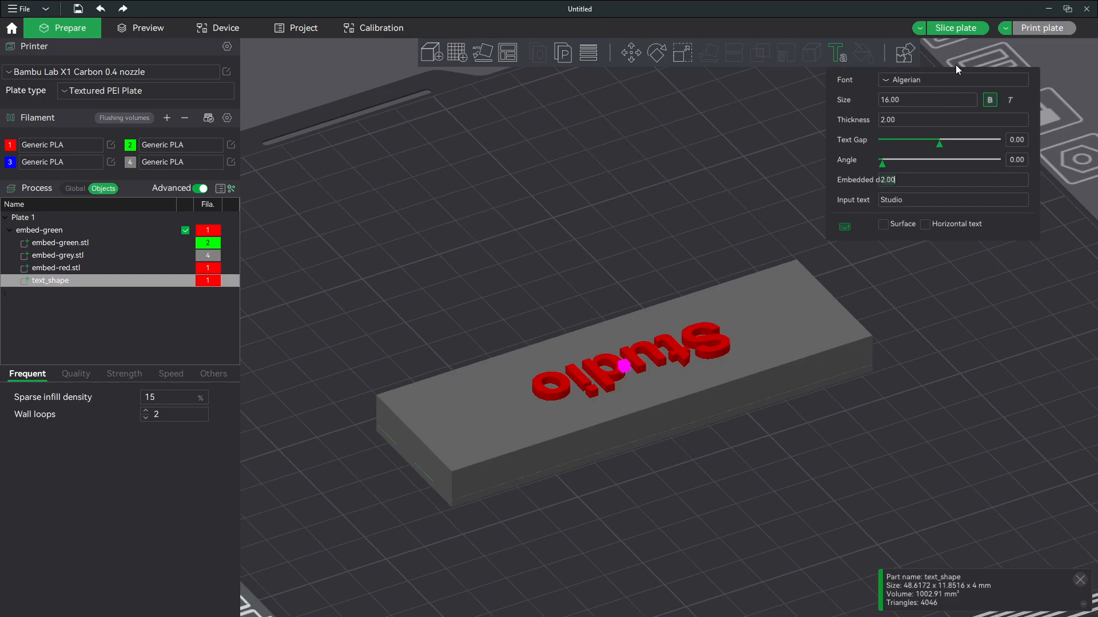
# Lower the "Studio" text part by about 2.05 mm along Z so it sinks into the block.
pyautogui.click(632, 55)
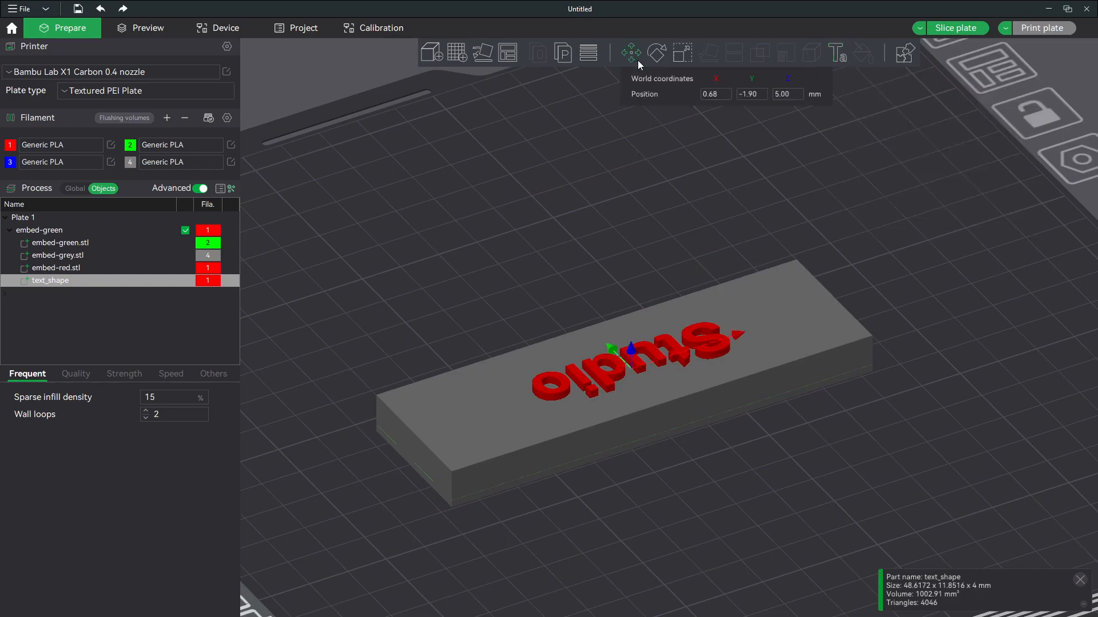
pyautogui.moveTo(631, 359); pyautogui.dragTo(634, 369)
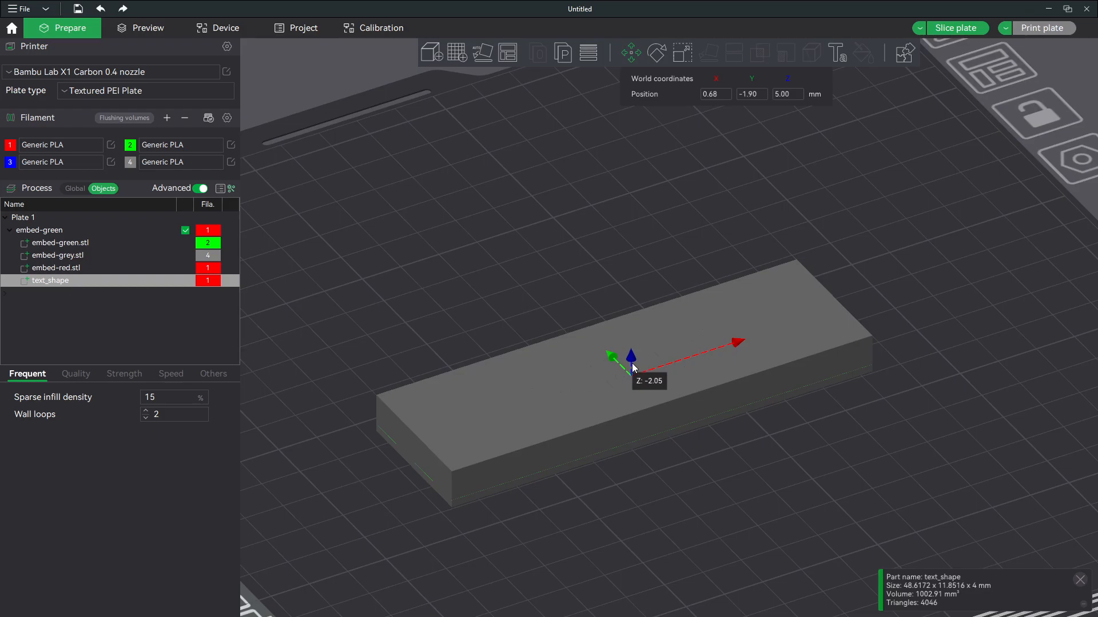
pyautogui.moveTo(633, 369); pyautogui.dragTo(633, 368)
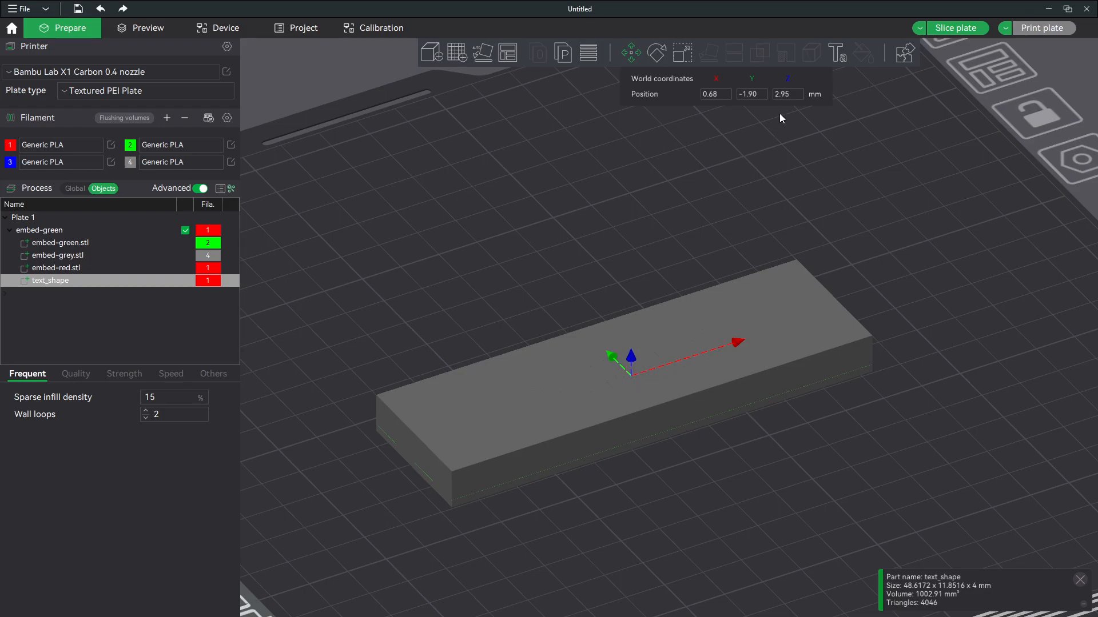
# Try entering a Y position of 2 for the text part and undo the position edits.
pyautogui.click(788, 99)
pyautogui.press('BackSpace')
pyautogui.press('BackSpace')
pyautogui.press('Return')
pyautogui.click(756, 96)
pyautogui.write('2')
pyautogui.press('Return')
pyautogui.hotkey('ctrl', 'z')
pyautogui.hotkey('ctrl', 'z')
# Set the "Studio" text part's Y position to 2.00 mm.
pyautogui.click(748, 95)
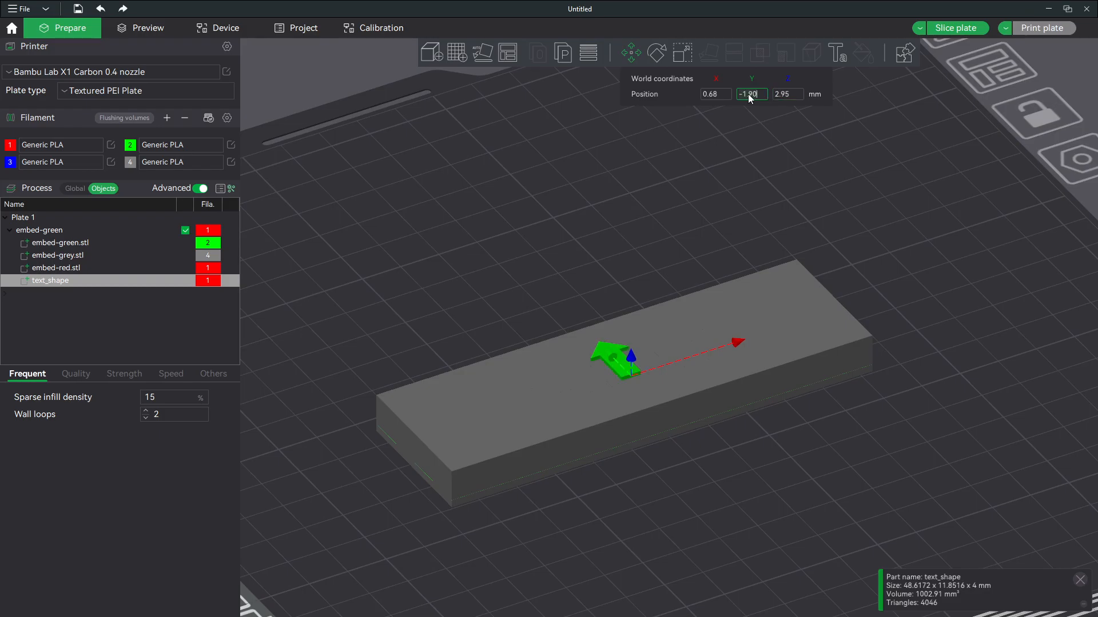
pyautogui.write('2')
pyautogui.press('Return')
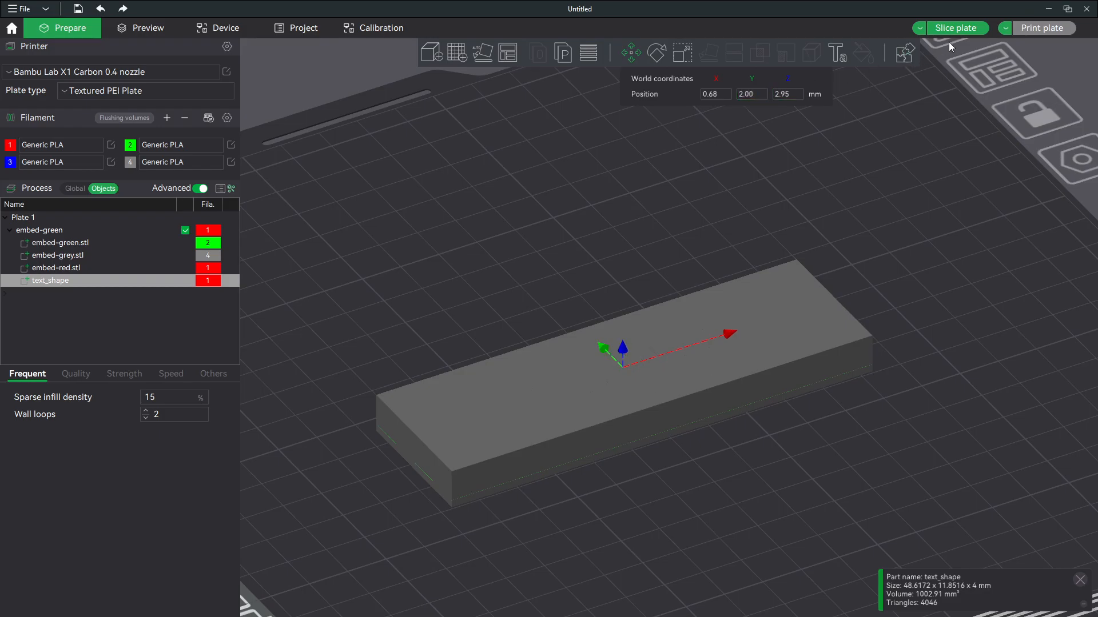
# Slice the plate, inspect the "Studio" lettering on the upper face in the preview, and return to the preparation view.
pyautogui.click(959, 28)
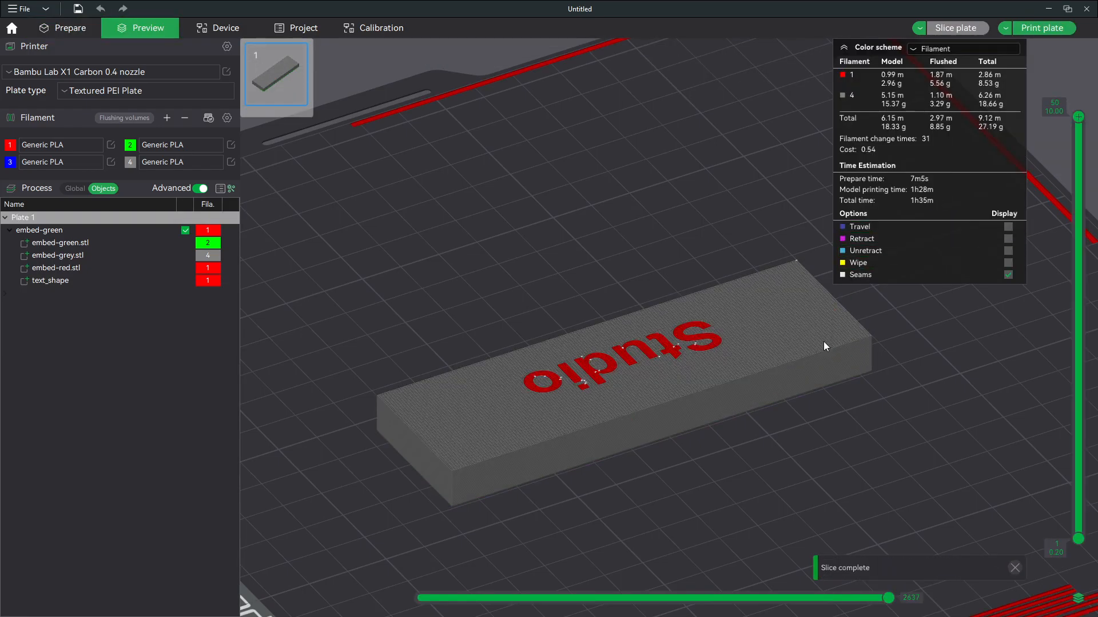
pyautogui.moveTo(769, 500); pyautogui.dragTo(839, 524)
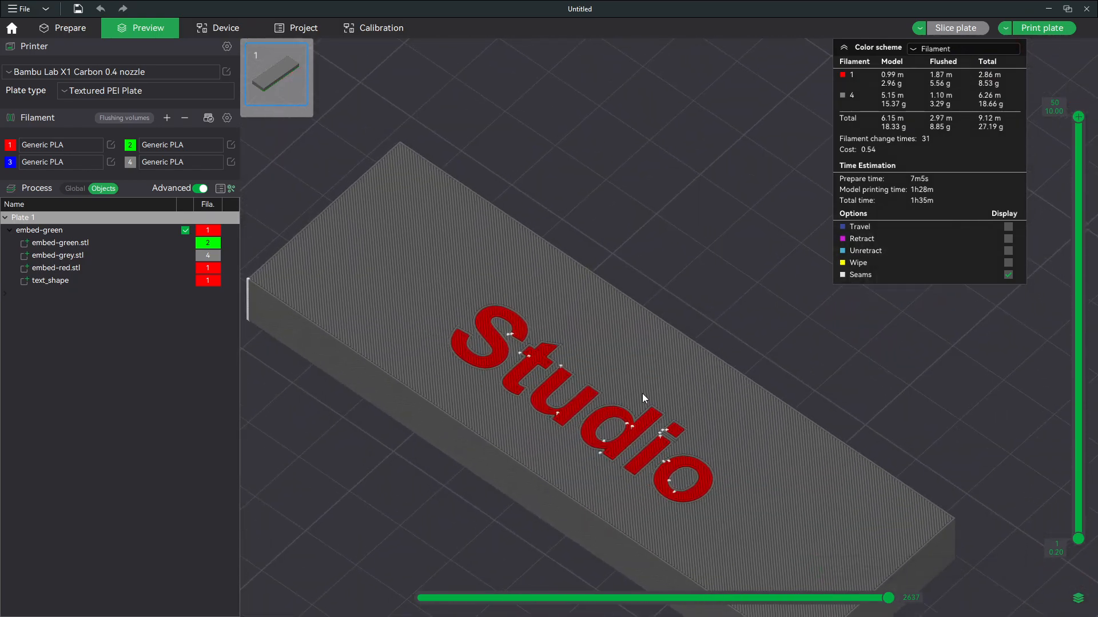
pyautogui.scroll(-4, 672, 332)
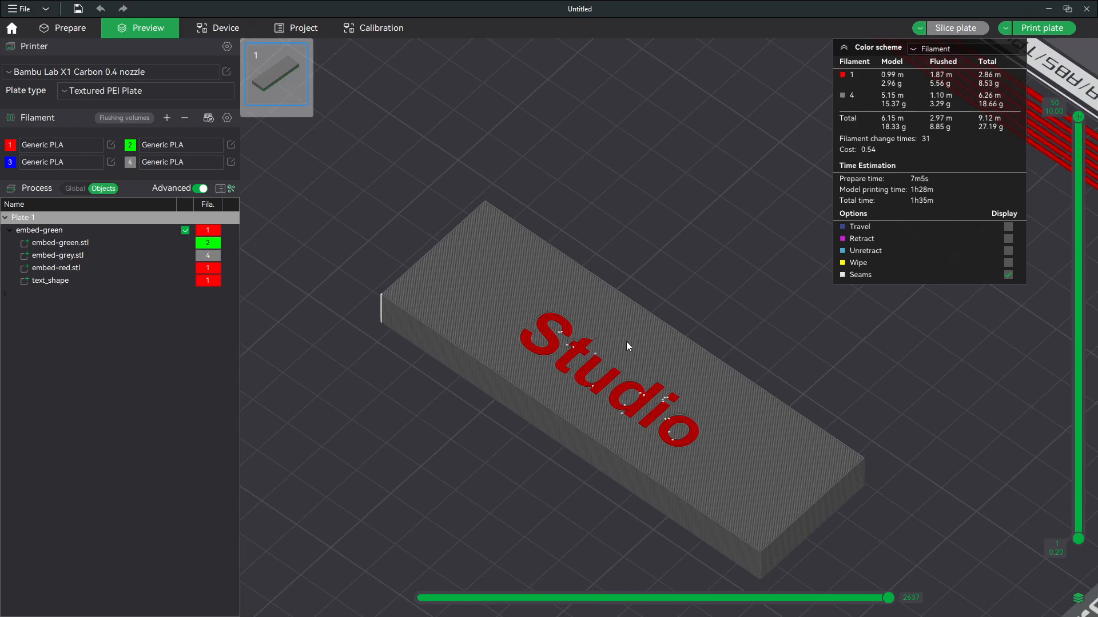
pyautogui.click(85, 32)
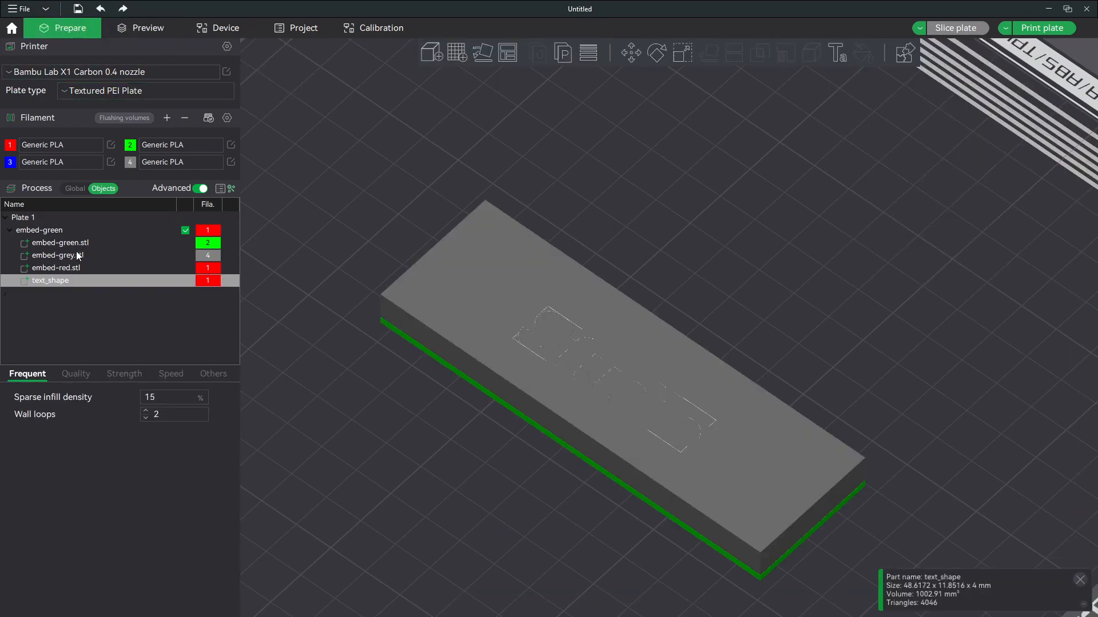
# Set the "Studio" text part's X position to 0.00 mm with the Move tool.
pyautogui.click(839, 53)
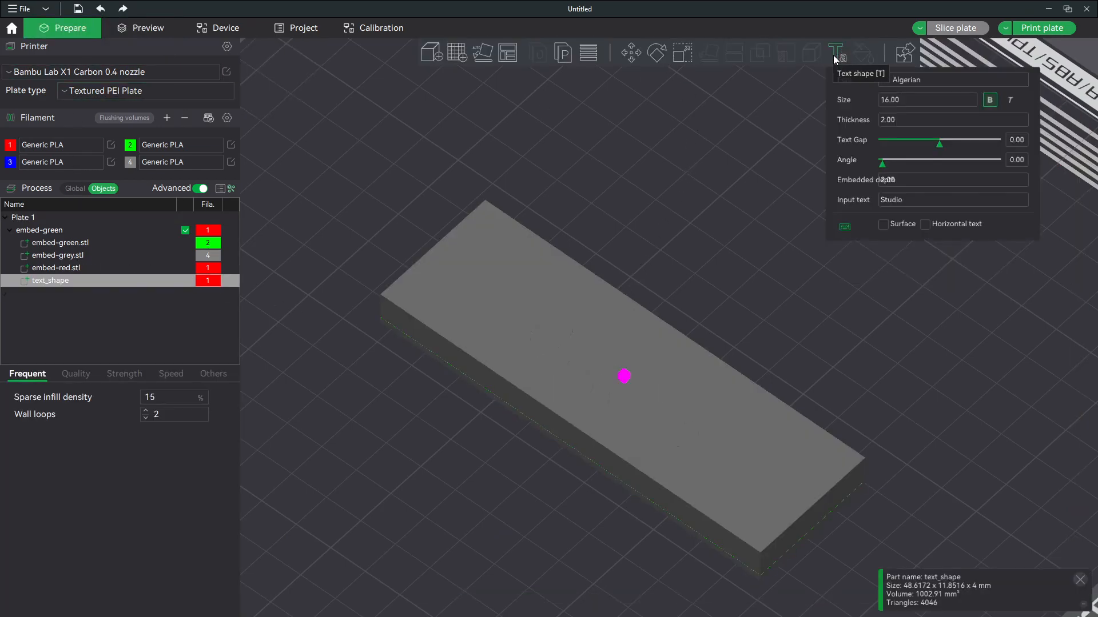
pyautogui.click(629, 56)
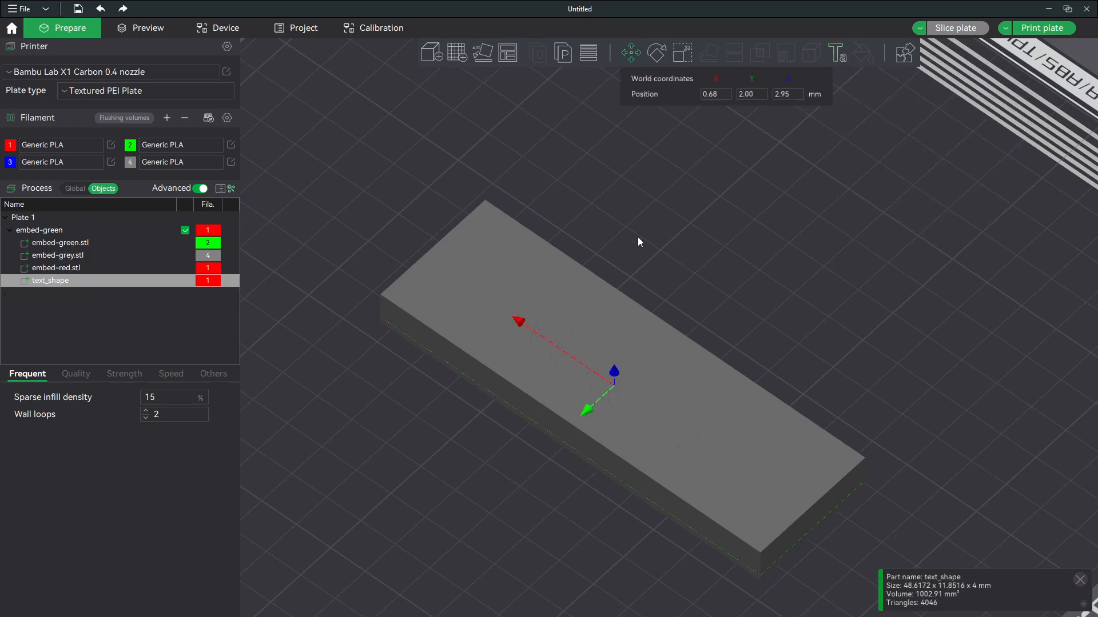
pyautogui.click(722, 96)
pyautogui.press('BackSpace')
pyautogui.press('BackSpace')
pyautogui.press('Return')
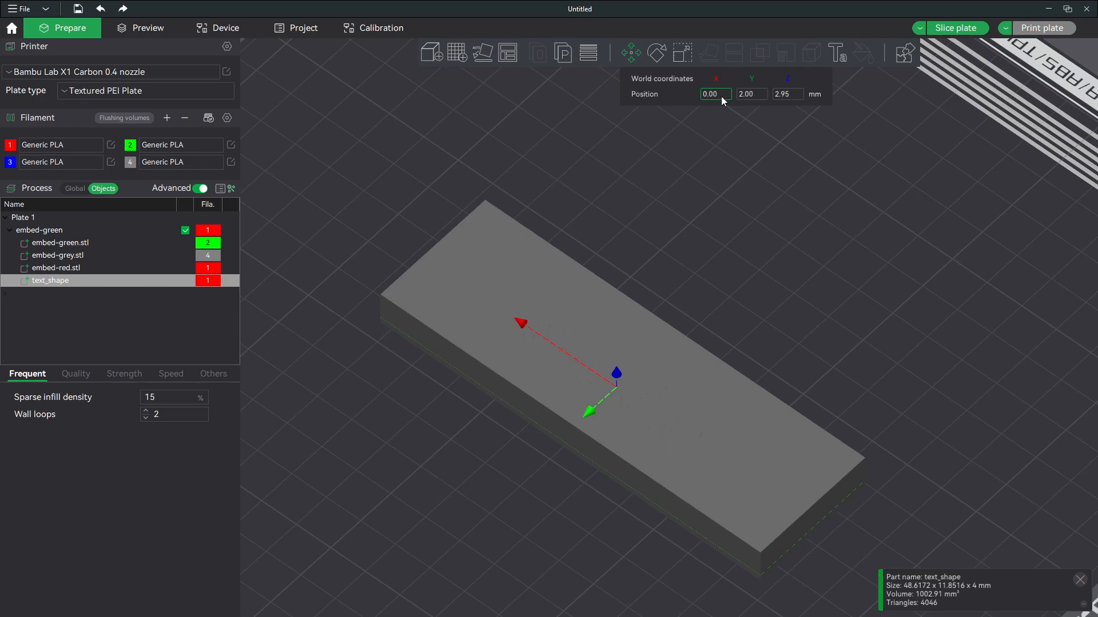
# Try a Z position of 0 for the text part and restore it to 2.95 mm.
pyautogui.click(752, 95)
pyautogui.click(785, 94)
pyautogui.press('BackSpace')
pyautogui.press('BackSpace')
pyautogui.press('BackSpace')
pyautogui.press('BackSpace')
pyautogui.write('0')
pyautogui.press('Return')
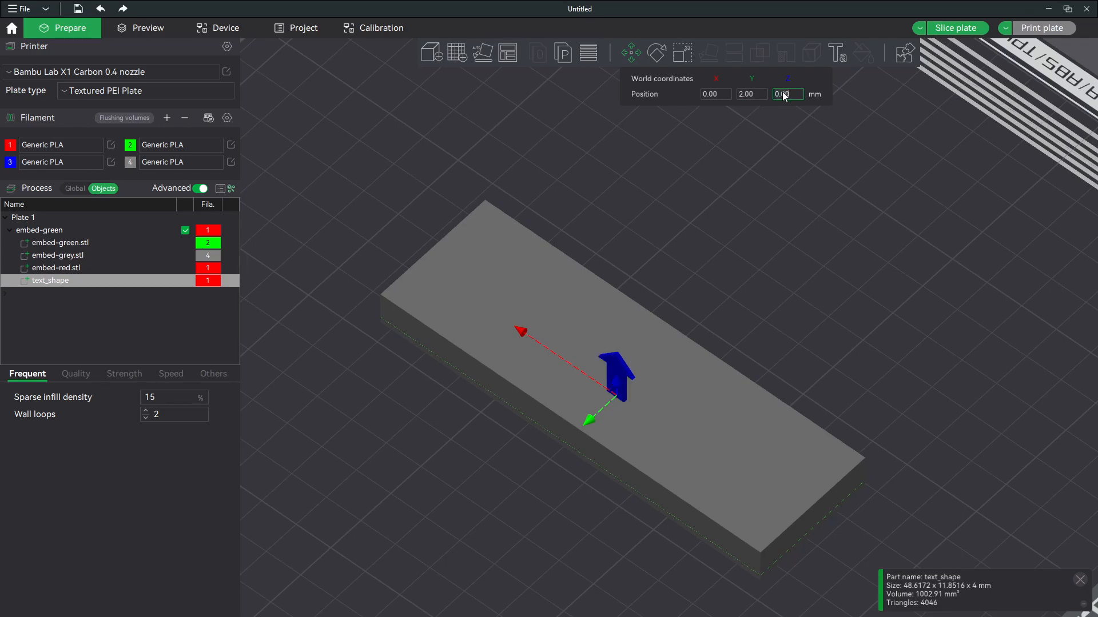
pyautogui.press('Return')
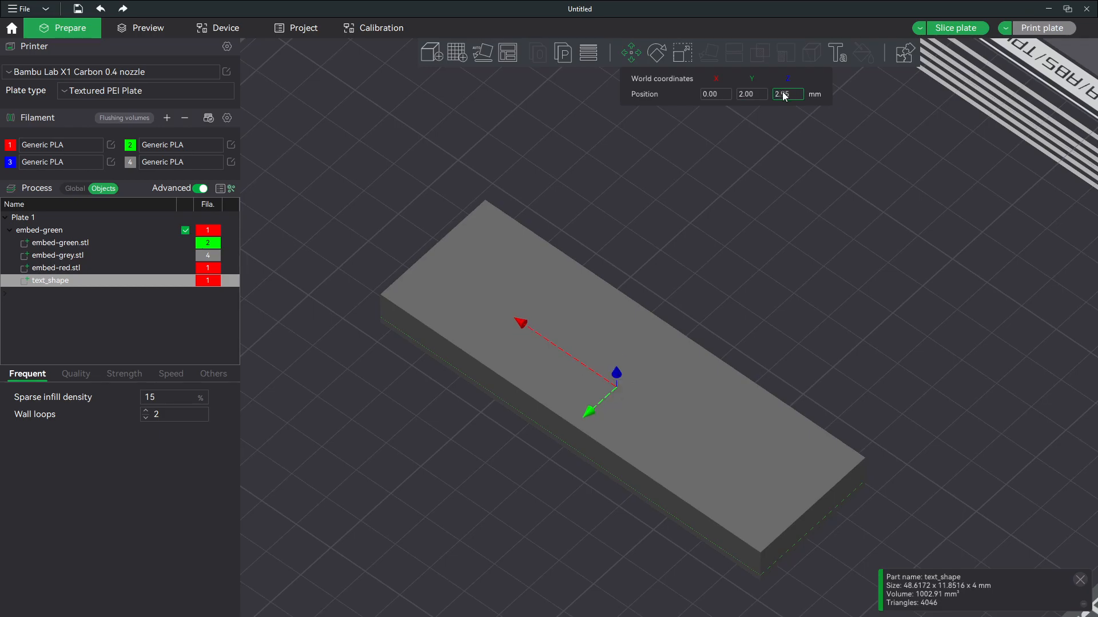
# Raise the text part slightly and set its Z position to 3.00 mm and its Y position to 0.00 mm.
pyautogui.moveTo(616, 377); pyautogui.dragTo(618, 378)
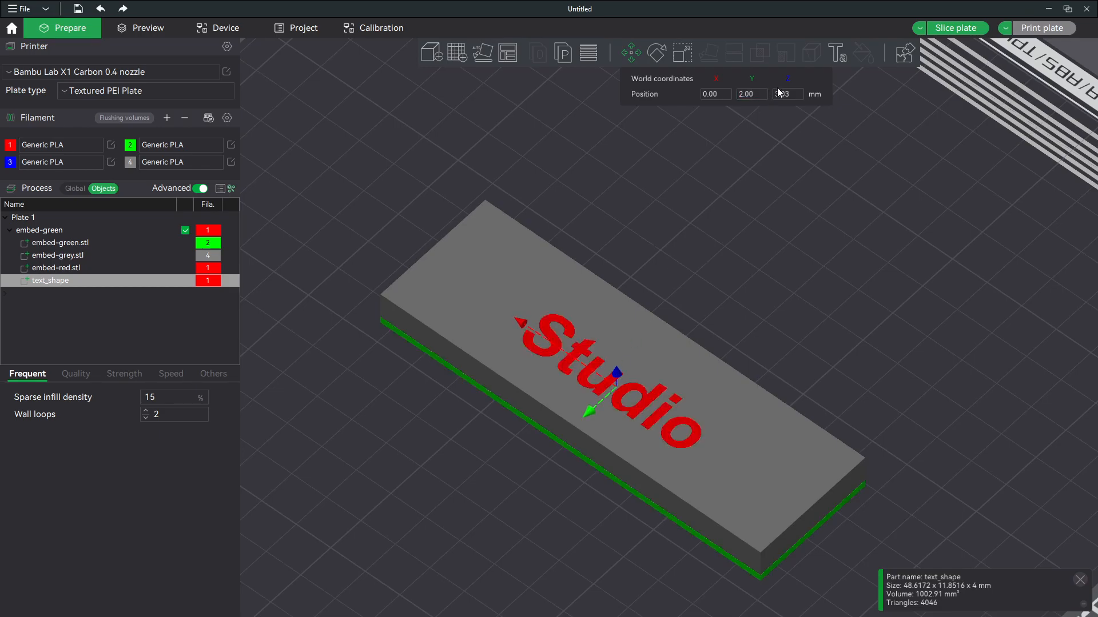
pyautogui.click(785, 94)
pyautogui.press('Return')
pyautogui.click(757, 98)
pyautogui.write('0')
pyautogui.press('Return')
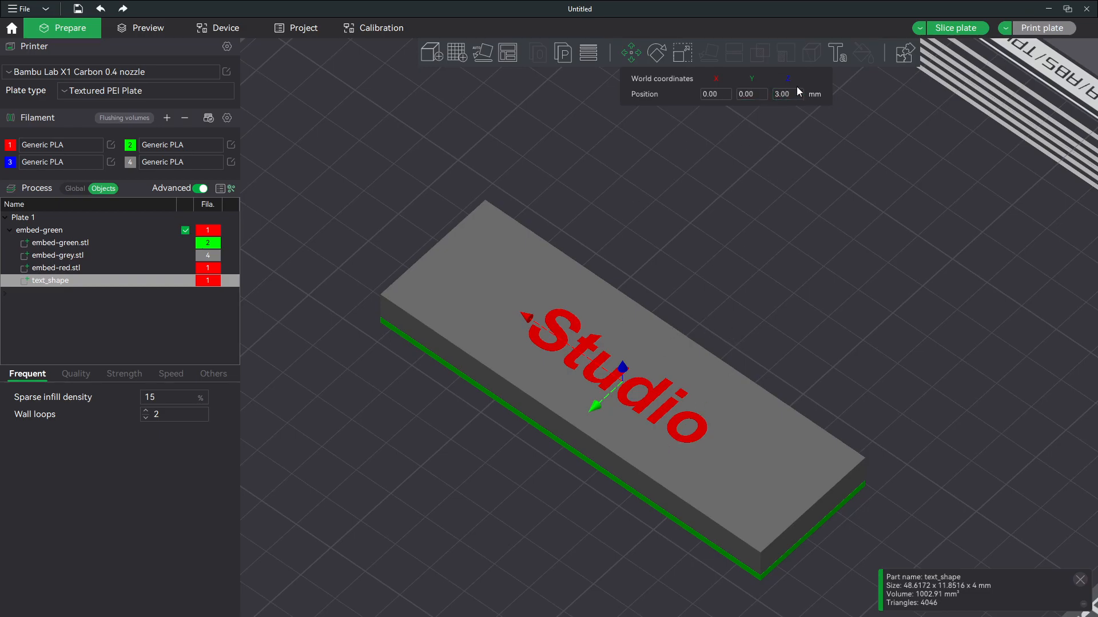
# Slice the plate again, inspect the model's upper face and underside in the preview, and return to the preparation view.
pyautogui.moveTo(802, 355); pyautogui.dragTo(681, 359)
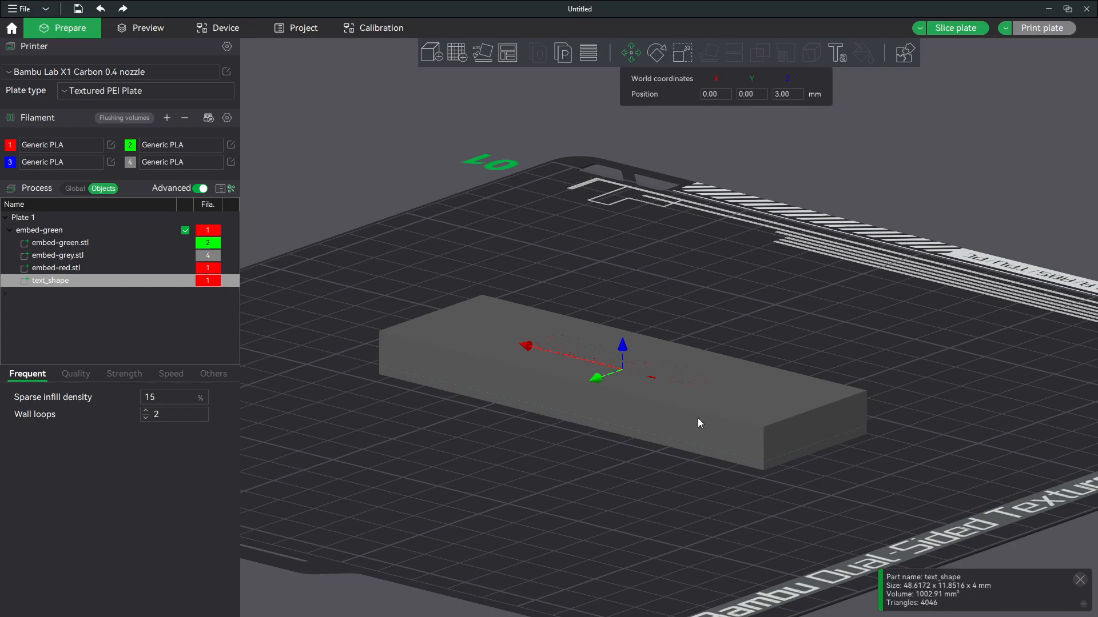
pyautogui.click(750, 264)
pyautogui.click(943, 28)
pyautogui.moveTo(763, 234); pyautogui.dragTo(672, 275)
pyautogui.moveTo(690, 455); pyautogui.dragTo(711, 410)
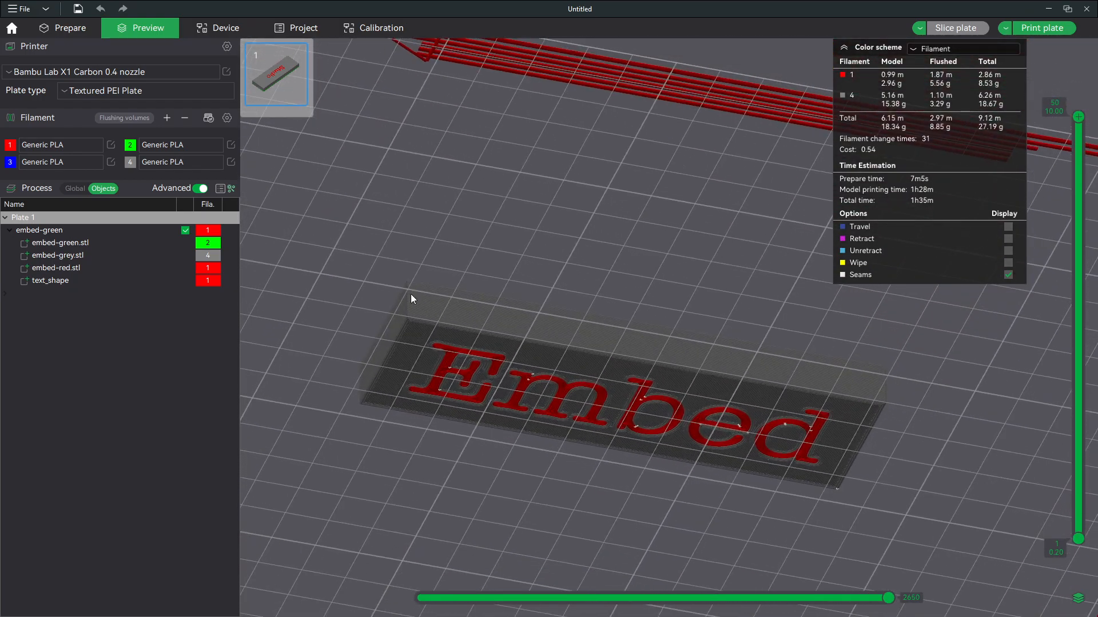
pyautogui.click(82, 32)
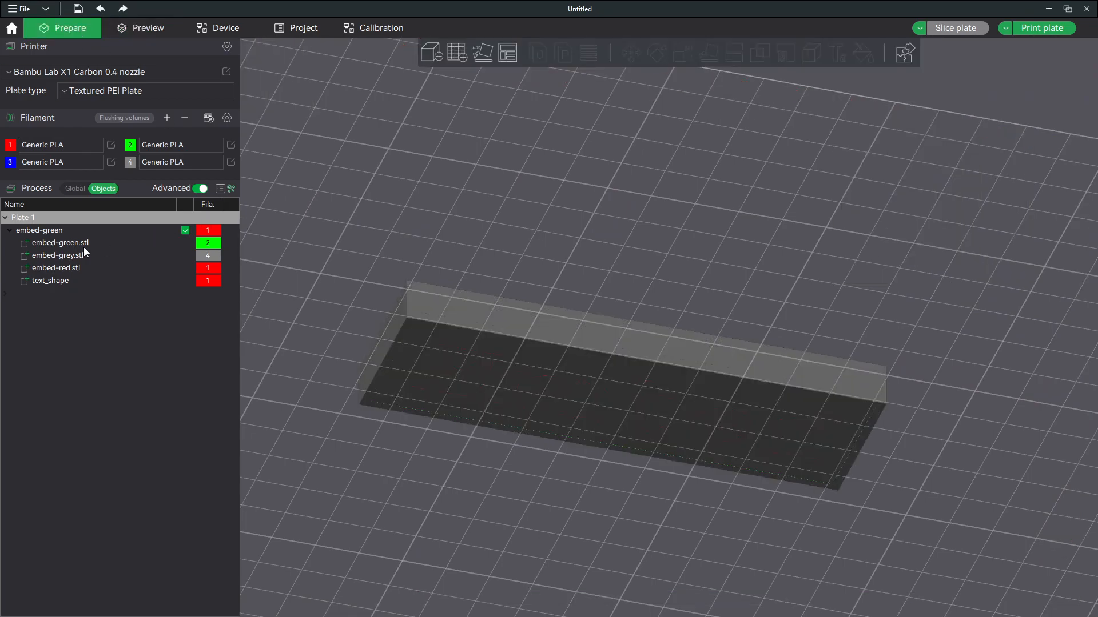
# Select the embed-green.stl part and open its position coordinates with the Move tool, viewing the model from below.
pyautogui.click(69, 245)
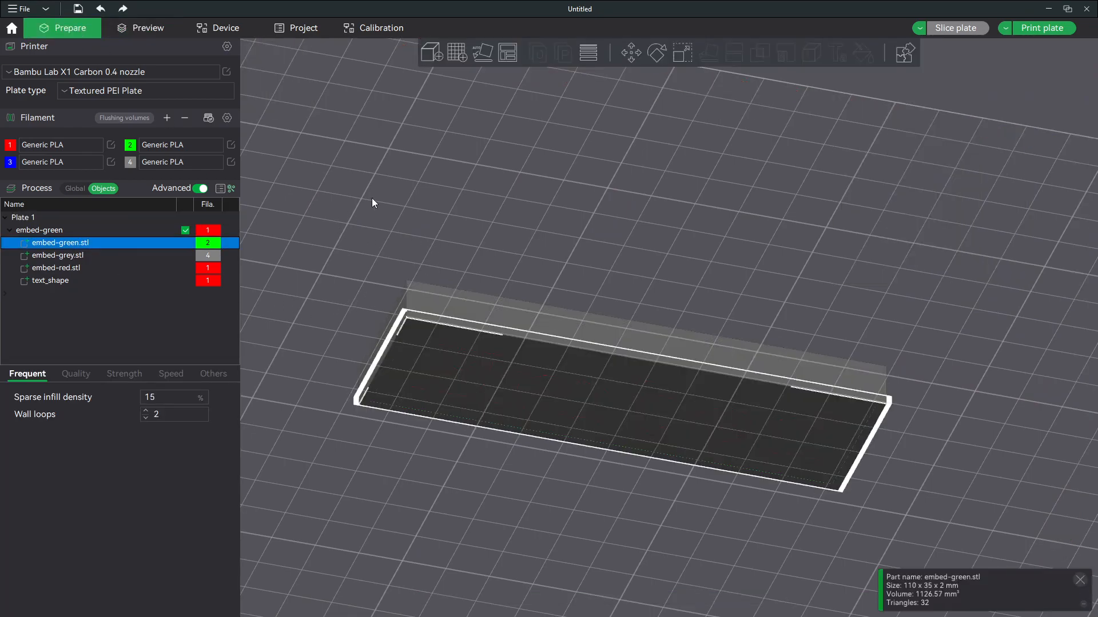
pyautogui.click(623, 54)
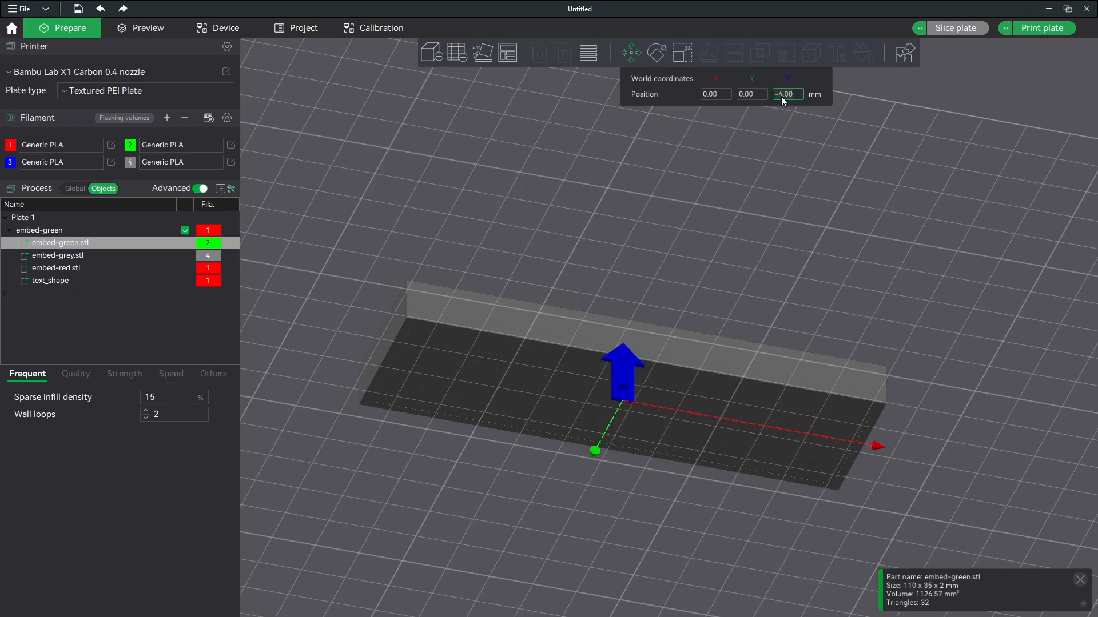
pyautogui.moveTo(663, 224); pyautogui.dragTo(716, 212)
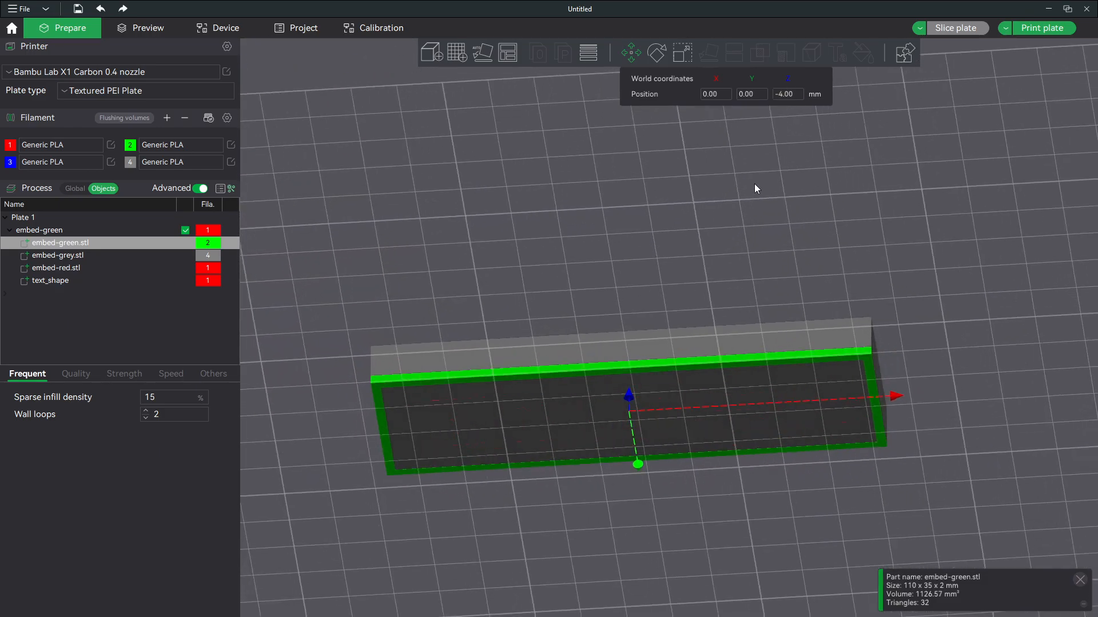
# Preview the sliced embed-green object and examine its lettered faces.
pyautogui.click(814, 133)
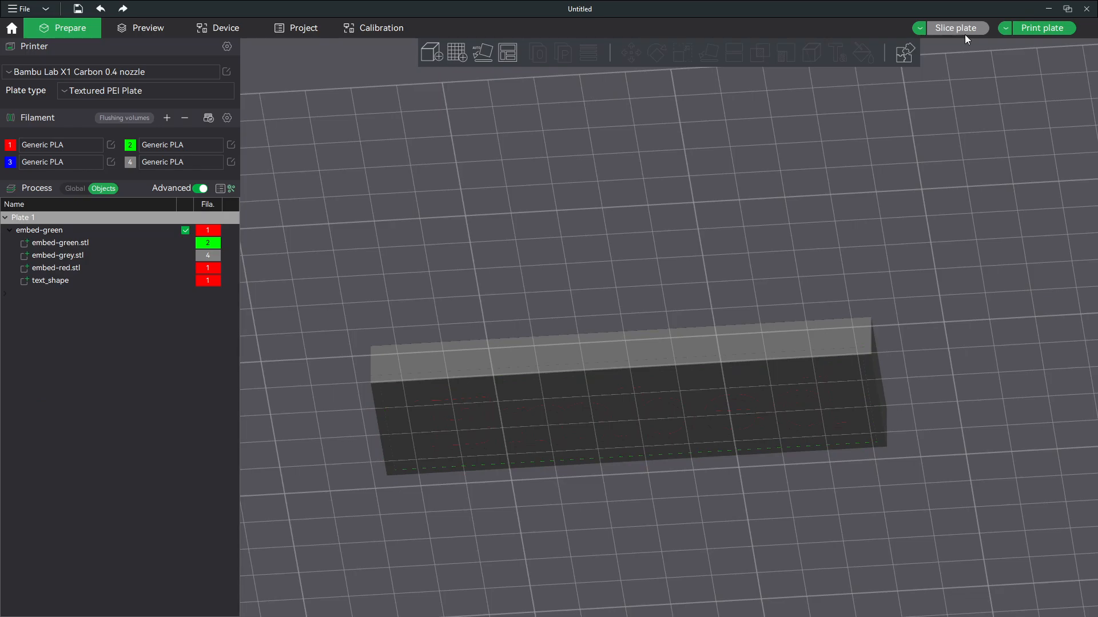
pyautogui.click(119, 29)
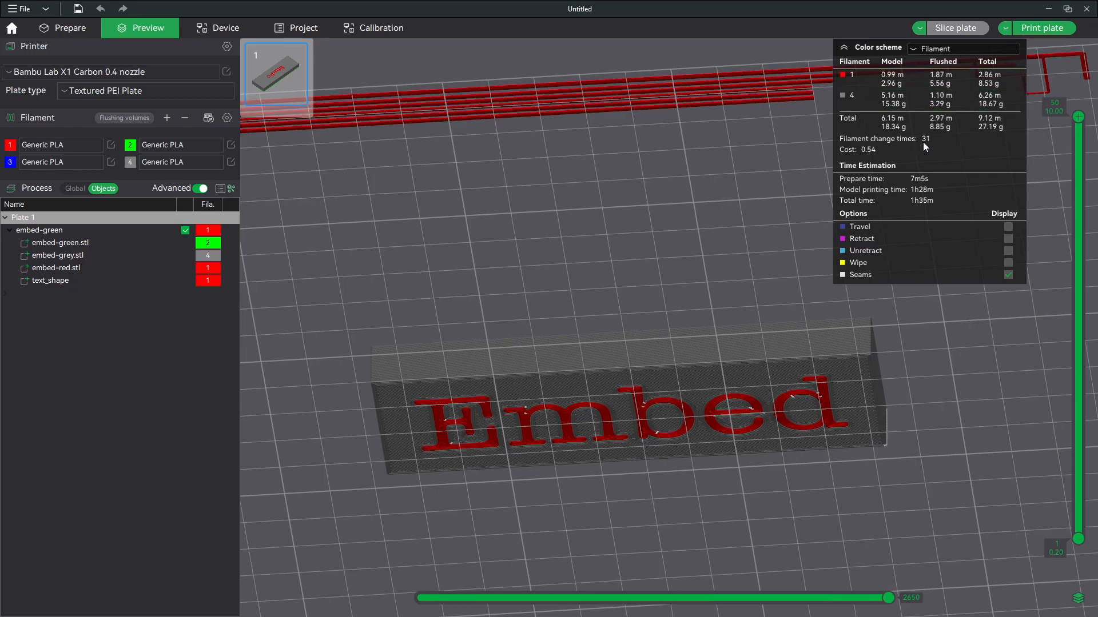
pyautogui.moveTo(547, 231); pyautogui.dragTo(596, 273)
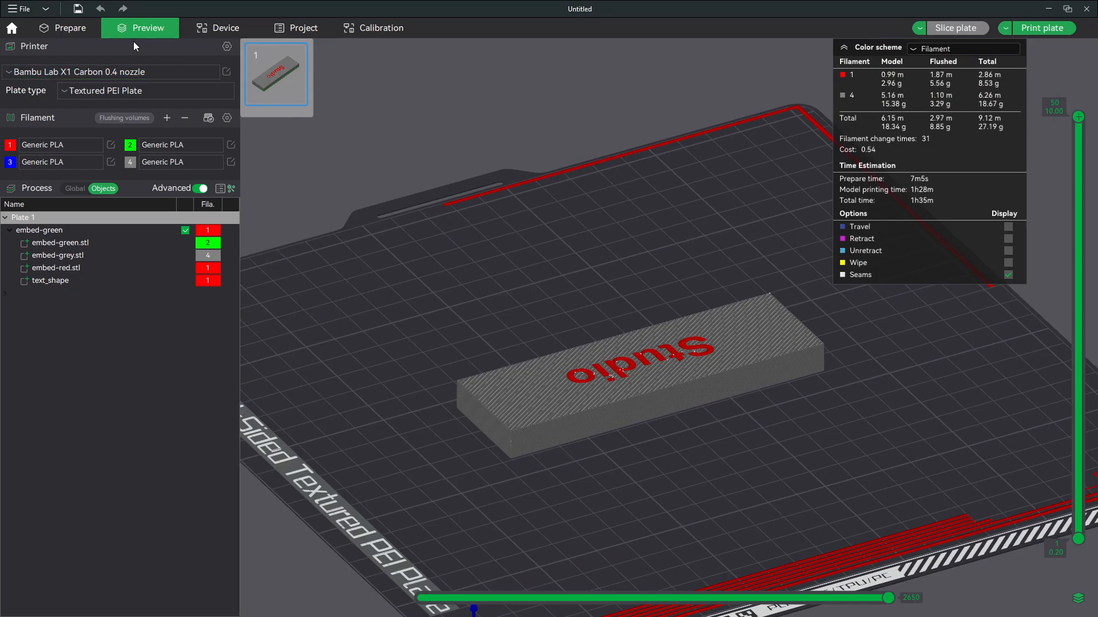
# Return to the model preparation view and delete the embed-green object from the plate.
pyautogui.click(85, 29)
pyautogui.click(630, 362)
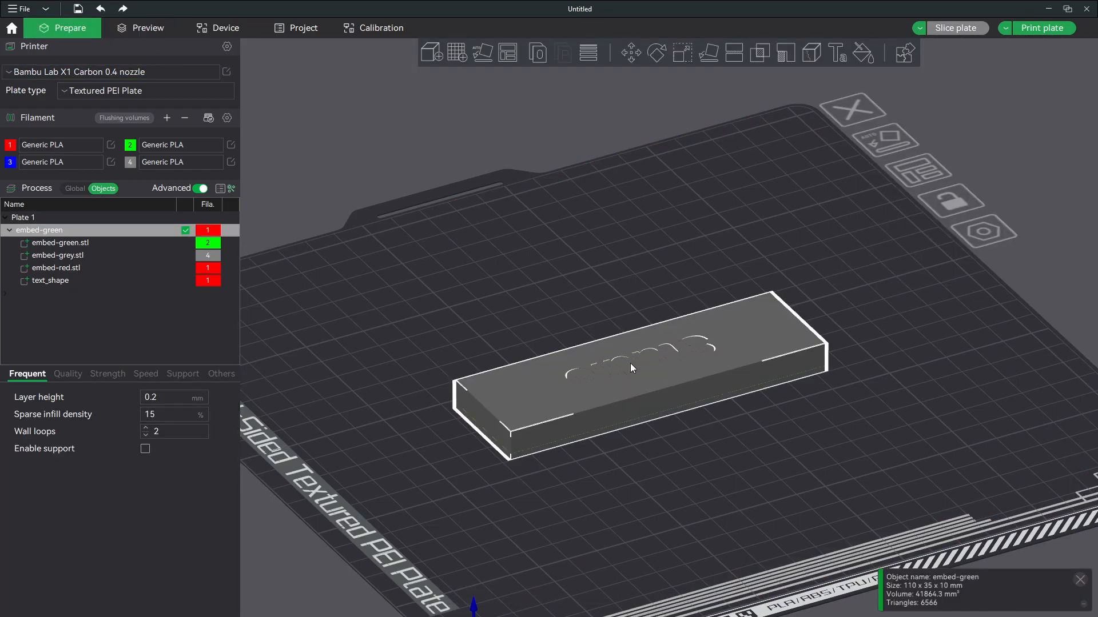
pyautogui.press('Delete')
# Import embed-green.stl, embed-grey-cut.stl and embed-red.stl from the Color Example folder as a single object with multiple parts.
pyautogui.hotkey('alt', 'Tab')
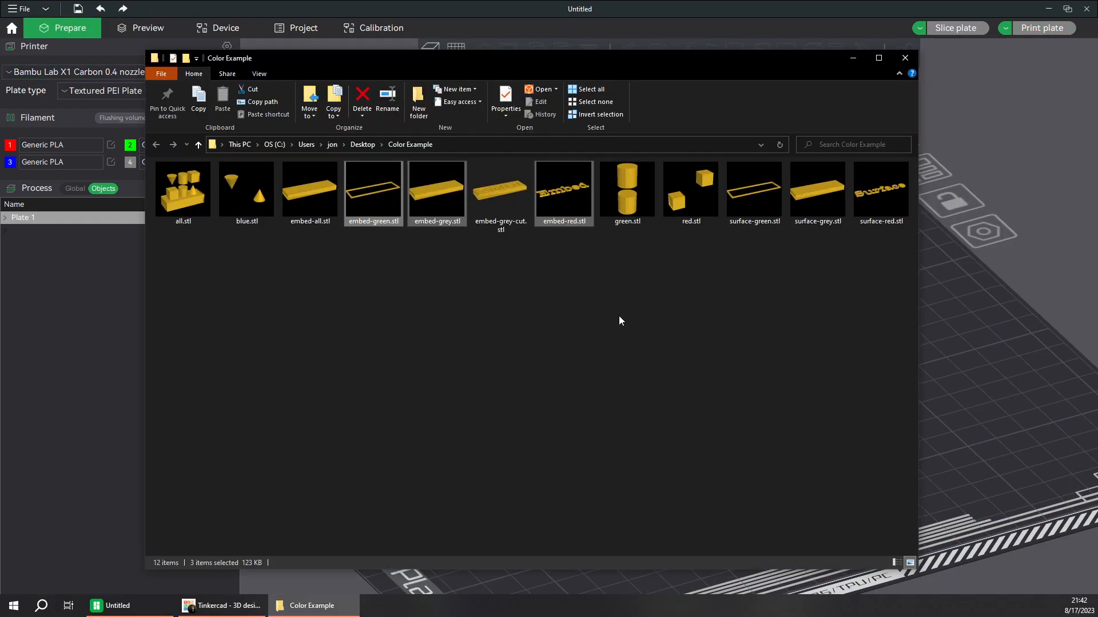
pyautogui.keyDown('ctrl'); pyautogui.click(444, 198); pyautogui.keyUp('ctrl')
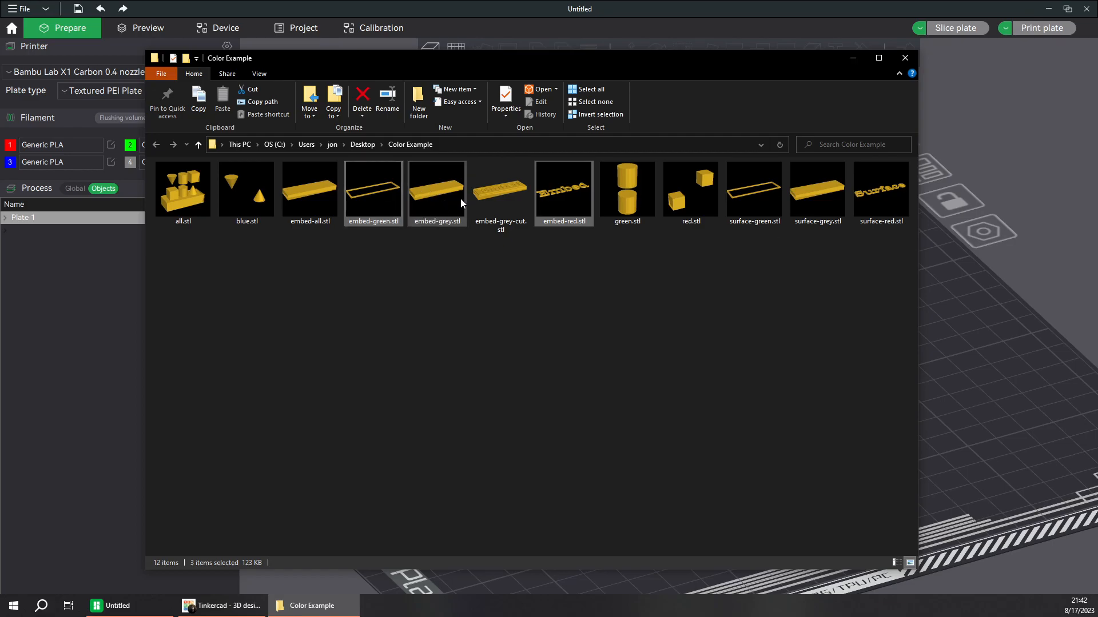
pyautogui.keyDown('ctrl'); pyautogui.click(492, 195); pyautogui.keyUp('ctrl')
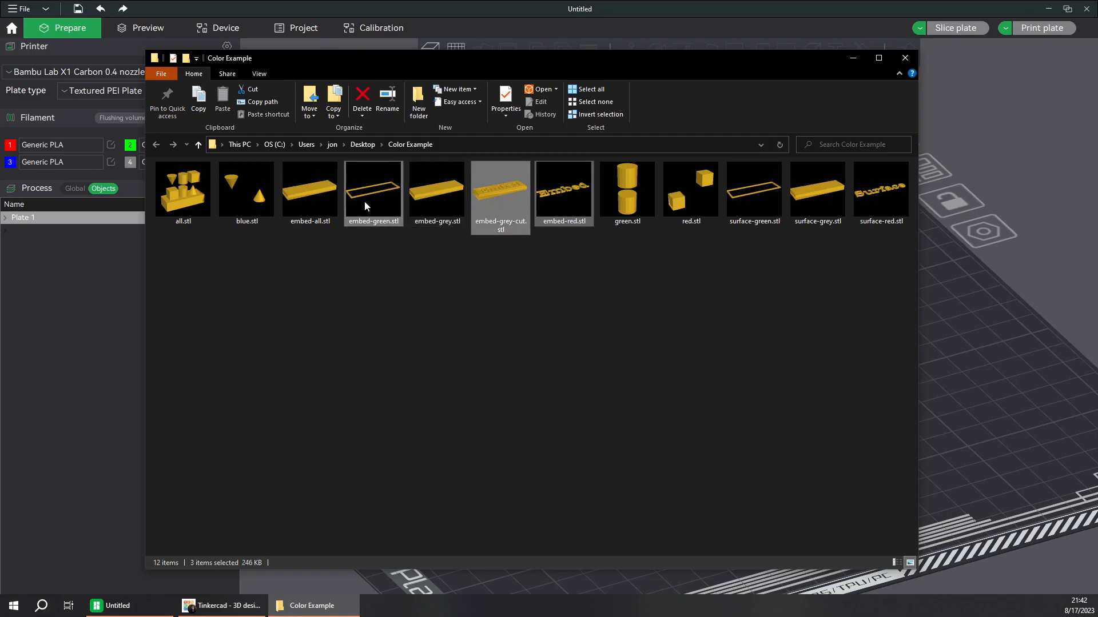
pyautogui.moveTo(364, 201); pyautogui.dragTo(853, 327)
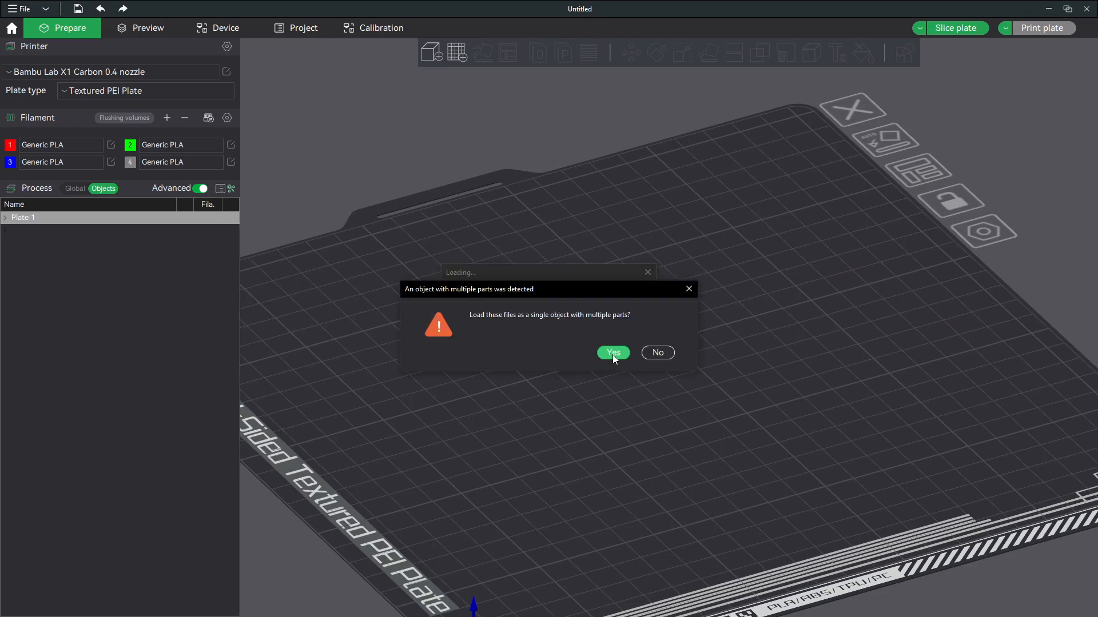
pyautogui.click(613, 352)
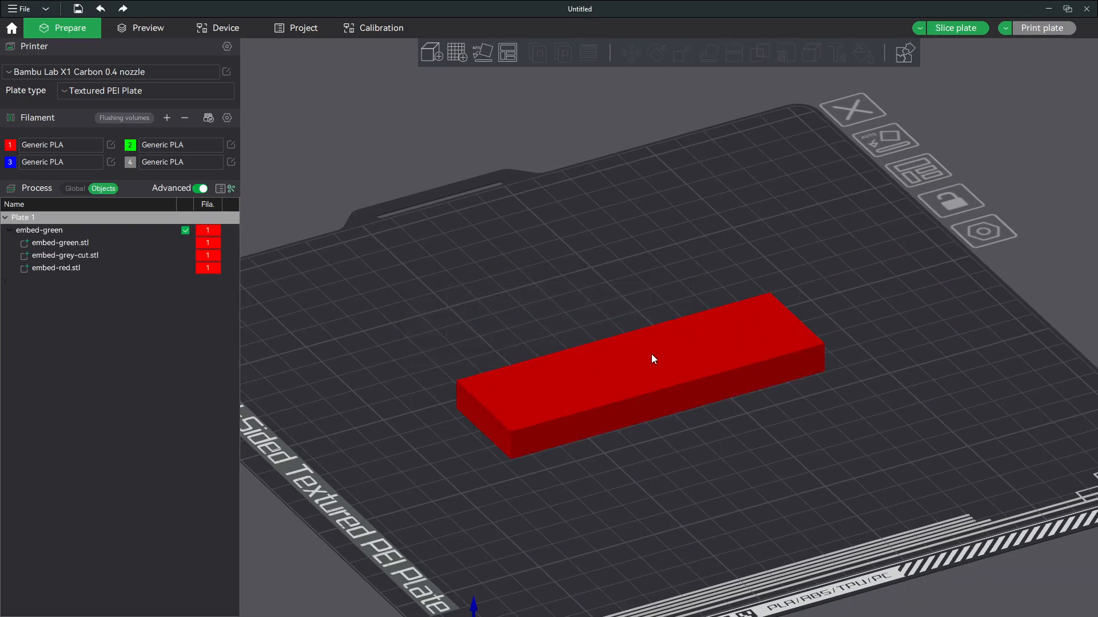
# Assign filament 2 to the embed-green.stl part and filament 4 to the embed-grey-cut.stl part.
pyautogui.click(89, 242)
pyautogui.rightClick(89, 241)
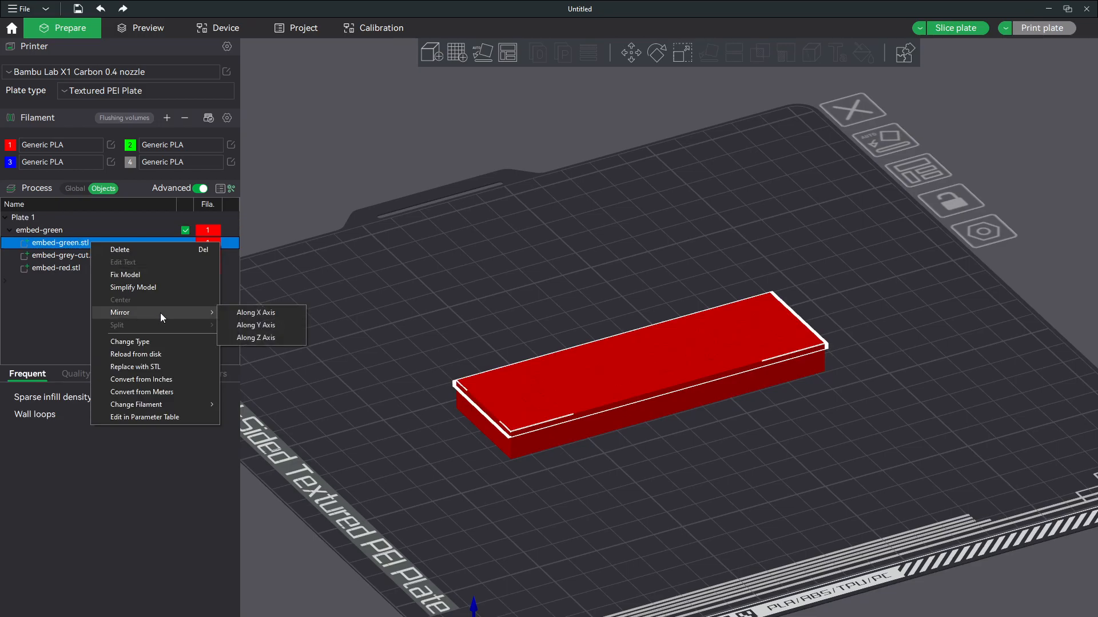
pyautogui.moveTo(198, 404)
pyautogui.click(235, 419)
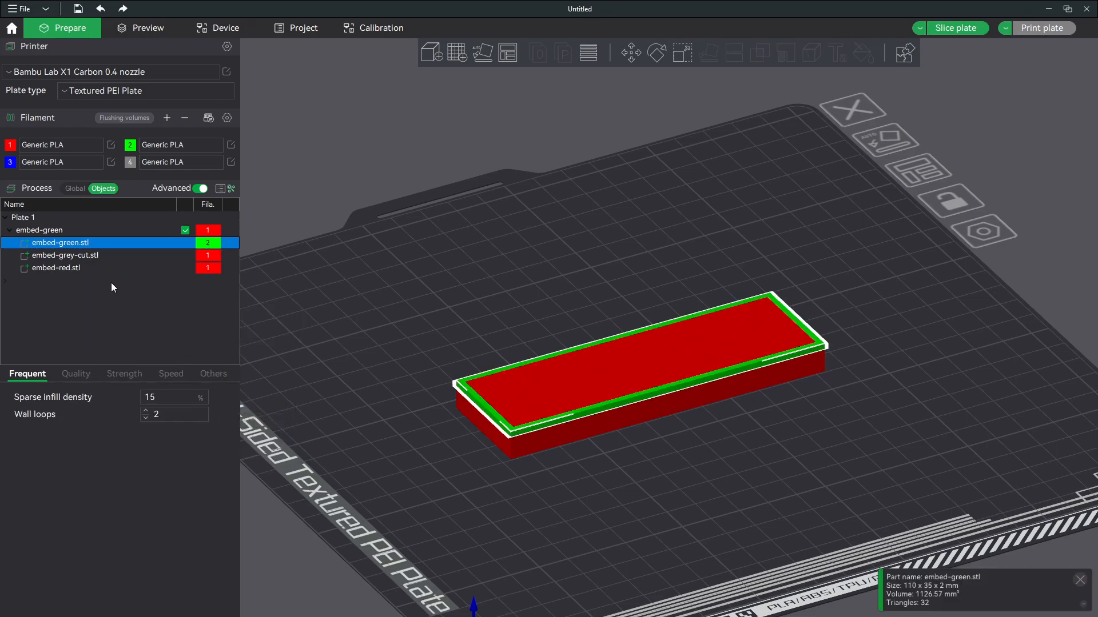
pyautogui.click(91, 255)
pyautogui.rightClick(91, 255)
pyautogui.moveTo(194, 418)
pyautogui.click(249, 464)
pyautogui.click(493, 287)
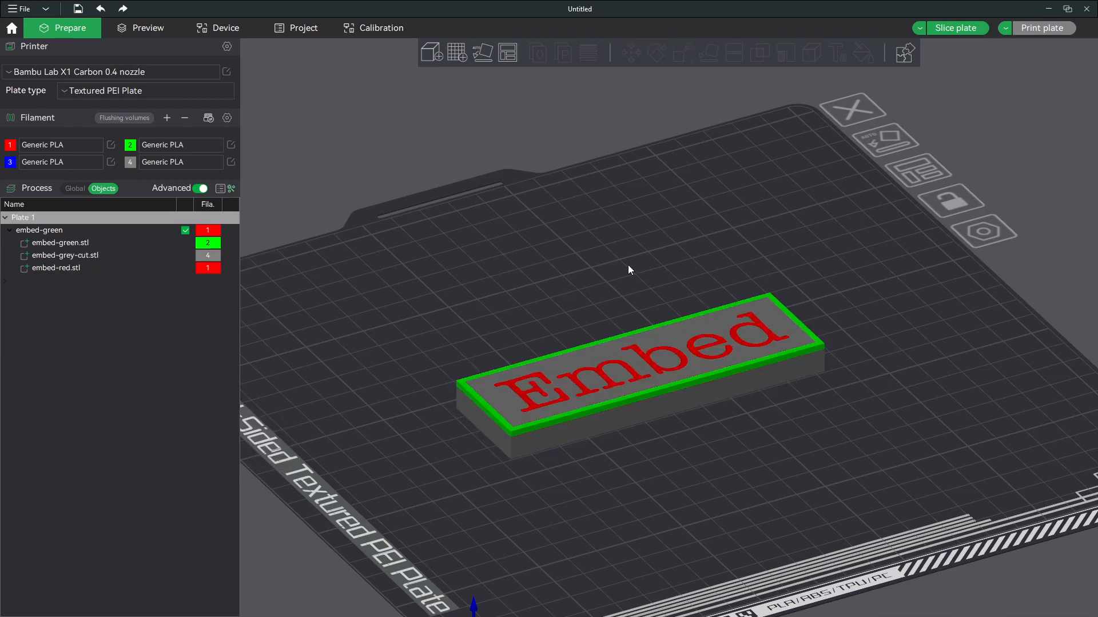
# Slice the plate and look over the coloured Embed block in the preview.
pyautogui.scroll(3, 601, 277)
pyautogui.click(972, 28)
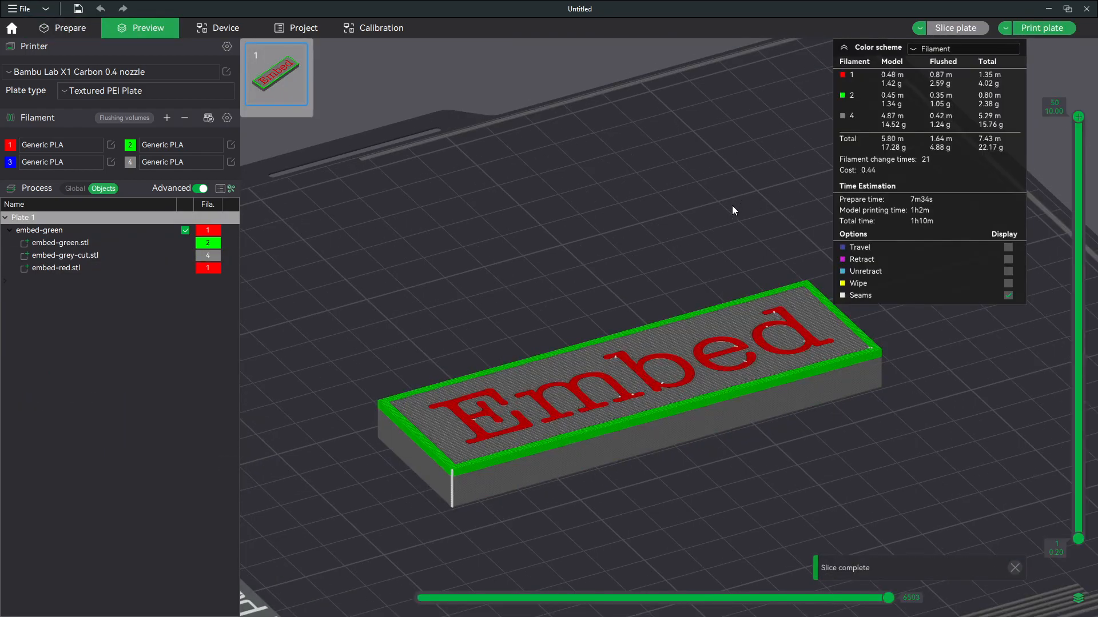
pyautogui.scroll(2, 589, 283)
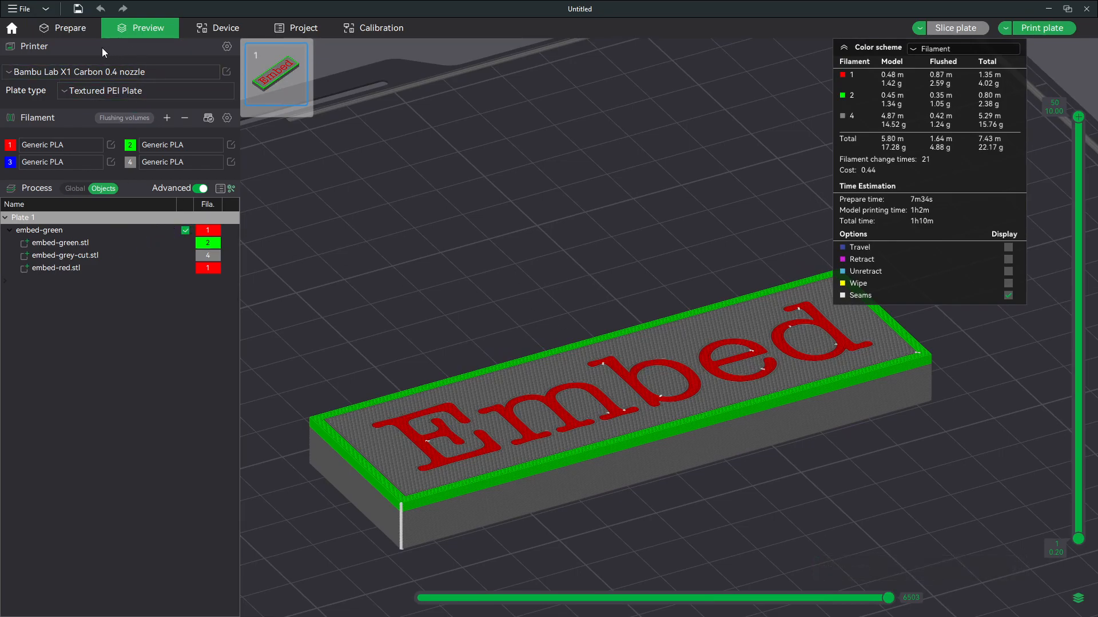
# Raise the embed-green.stl and embed-red.stl parts above the grey base to expose its recesses, and undo the move.
pyautogui.click(84, 35)
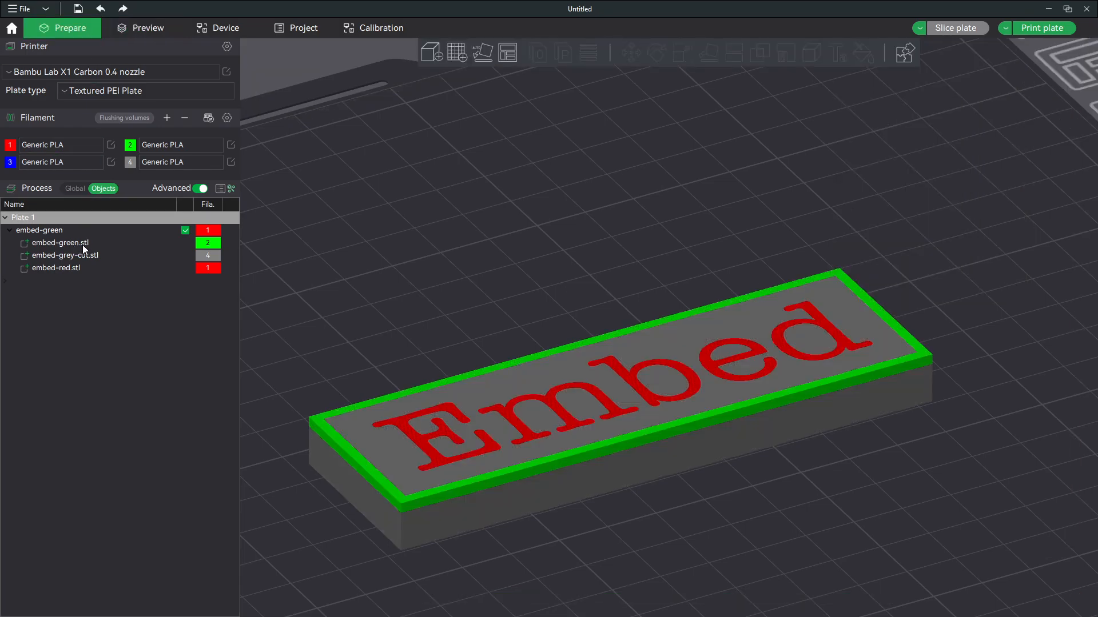
pyautogui.click(84, 245)
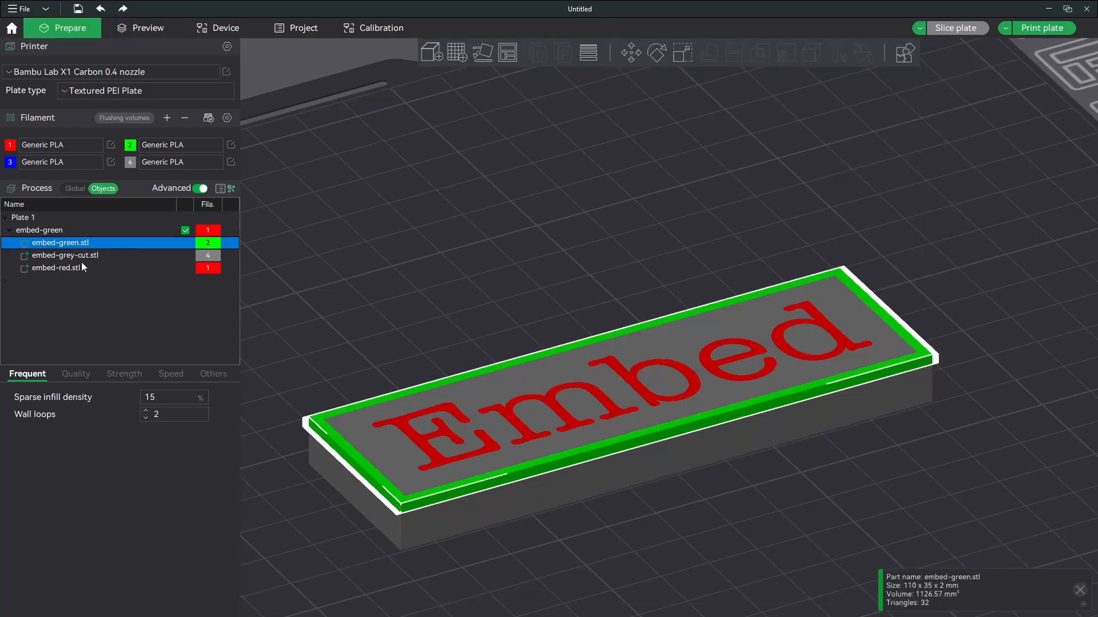
pyautogui.keyDown('ctrl'); pyautogui.click(81, 267); pyautogui.keyUp('ctrl')
pyautogui.click(630, 53)
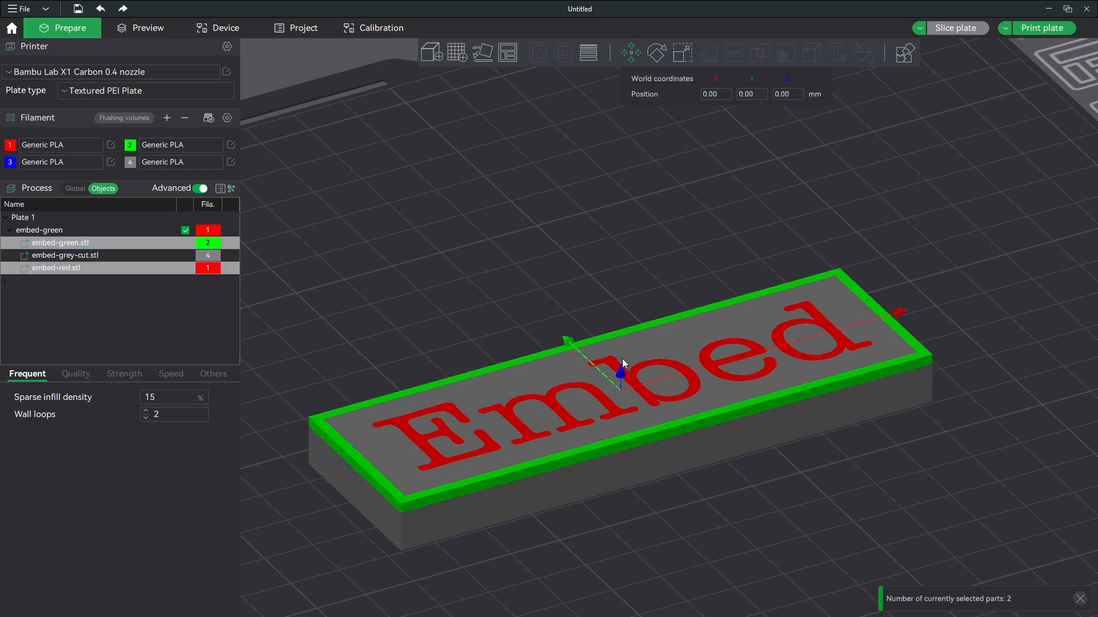
pyautogui.moveTo(623, 370); pyautogui.dragTo(602, 220)
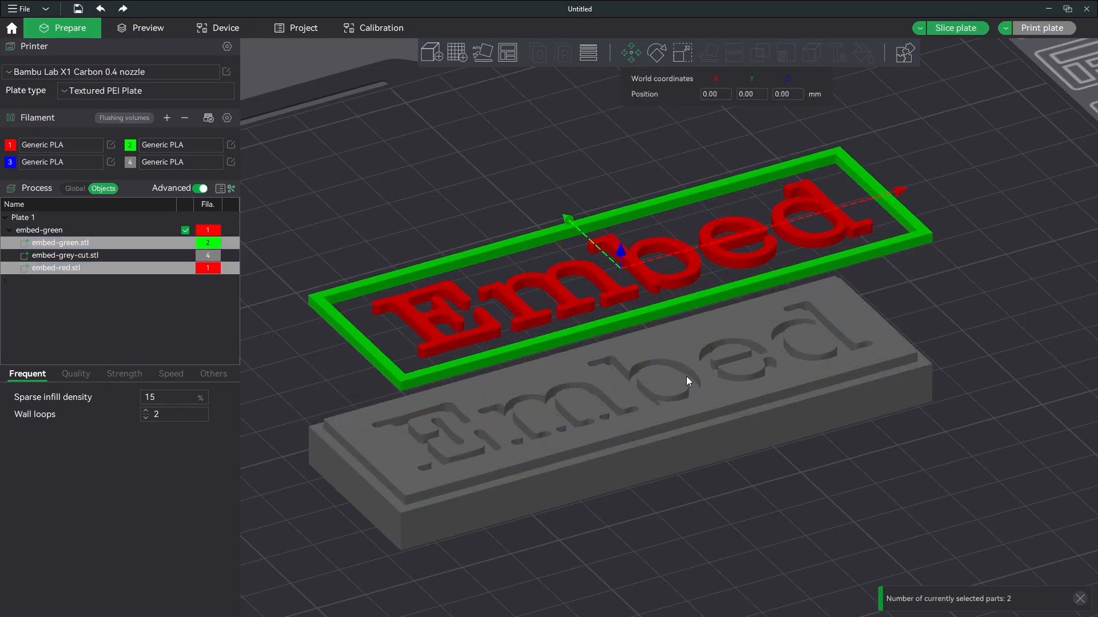
pyautogui.hotkey('ctrl', 'z')
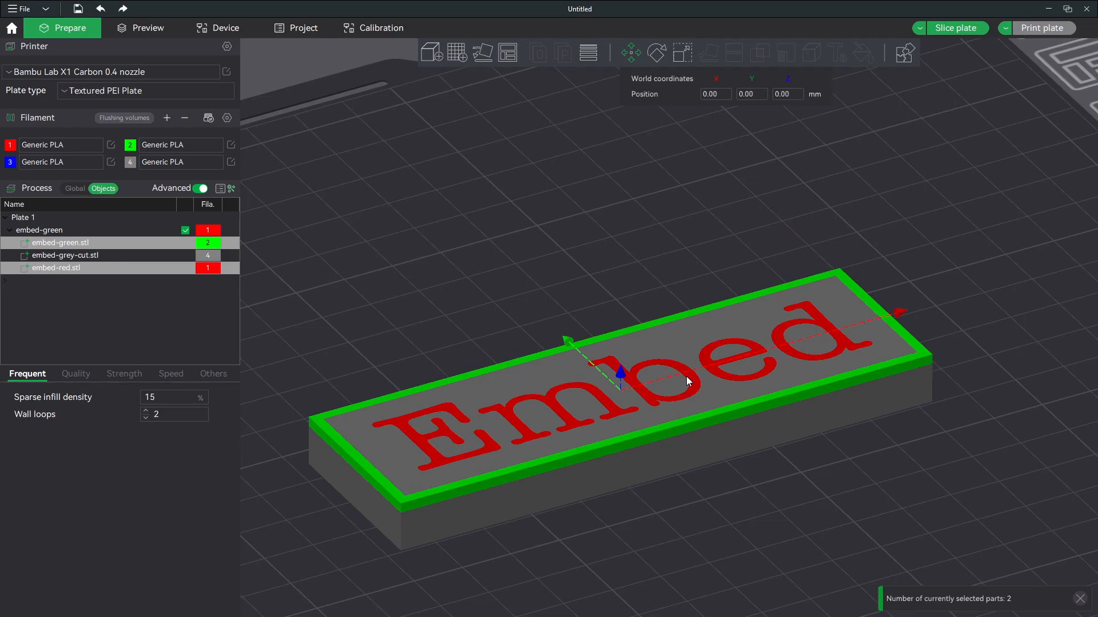
# Slice the plate again and lower the preview to layer 41 to examine the walls and infill around the letters.
pyautogui.click(959, 28)
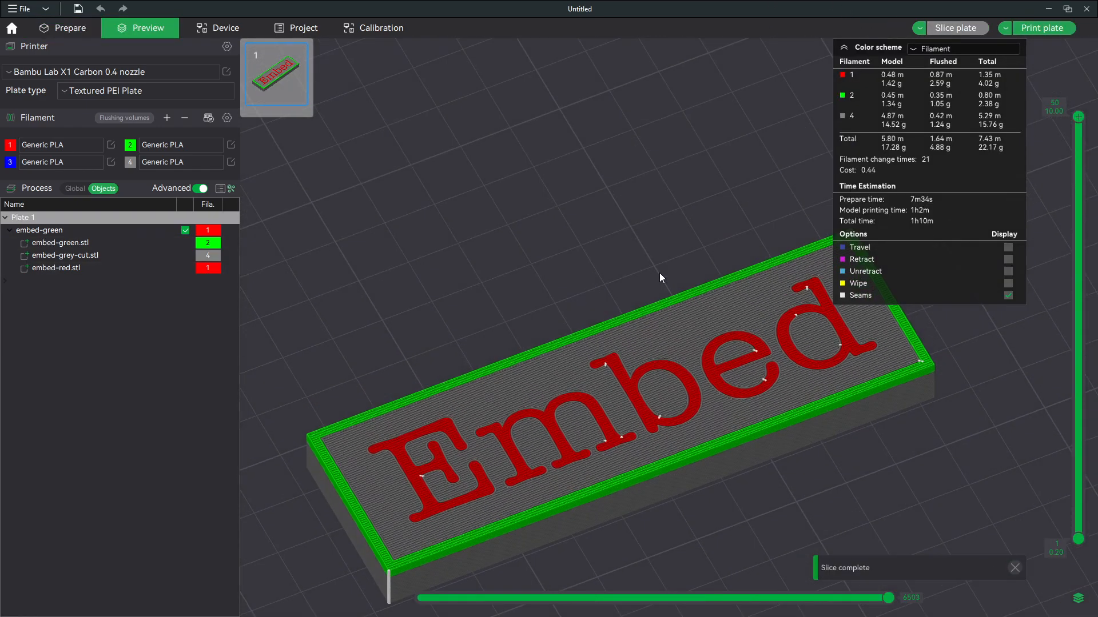
pyautogui.scroll(5, 642, 331)
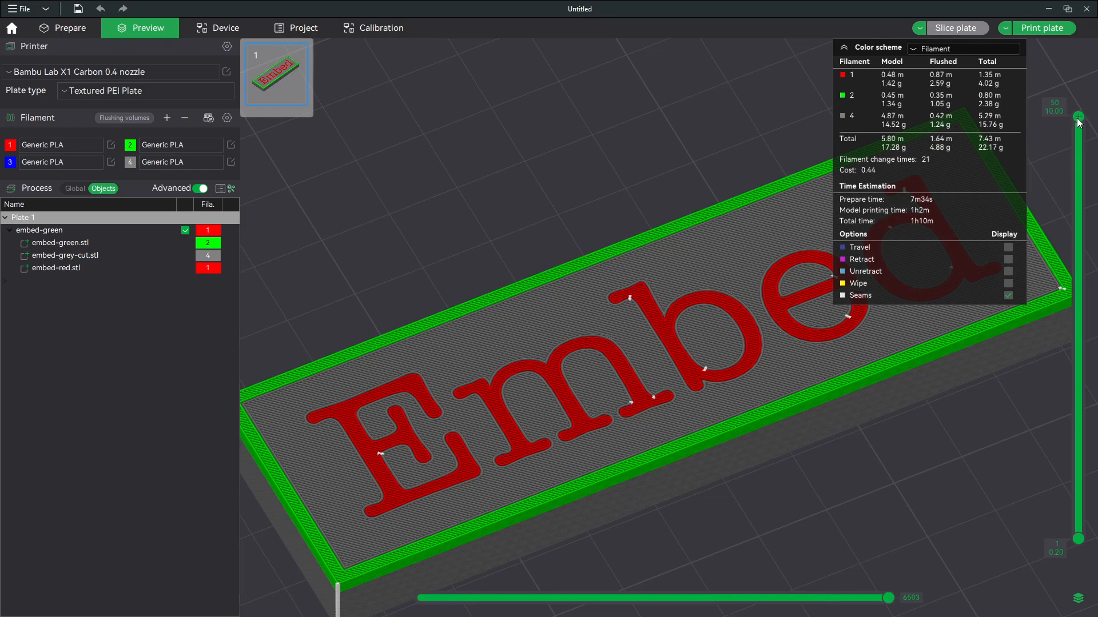
pyautogui.moveTo(1078, 120); pyautogui.dragTo(1068, 199)
pyautogui.scroll(1, 1068, 199)
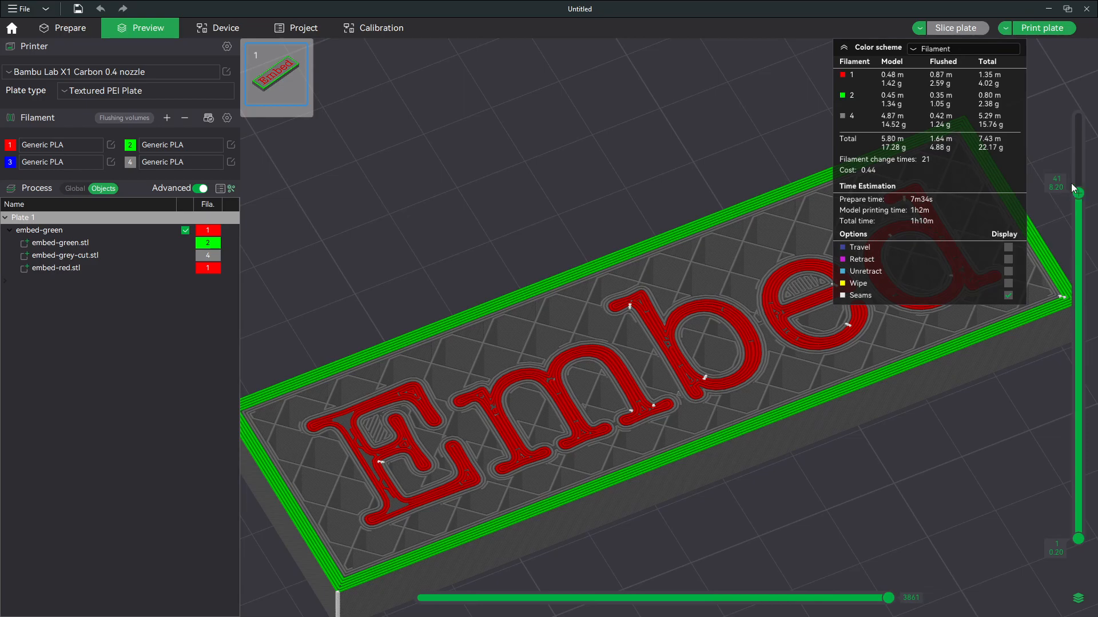
# Switch to Tinkercad and undo the grouping that cut the text and frame out of the grey Embed block.
pyautogui.hotkey('alt', 'Tab')
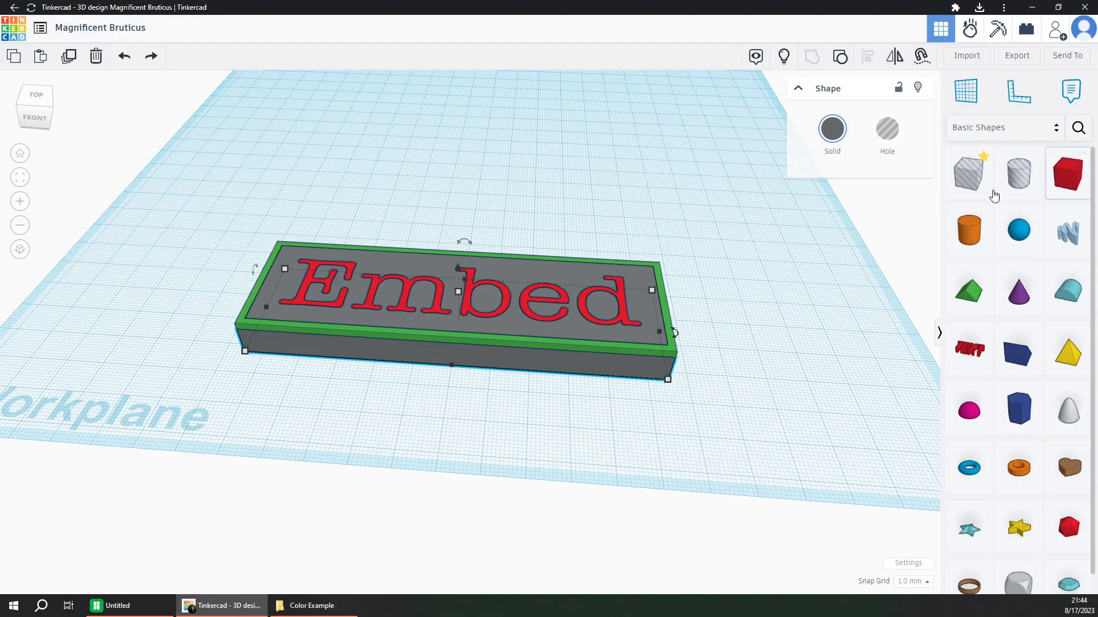
pyautogui.click(723, 302)
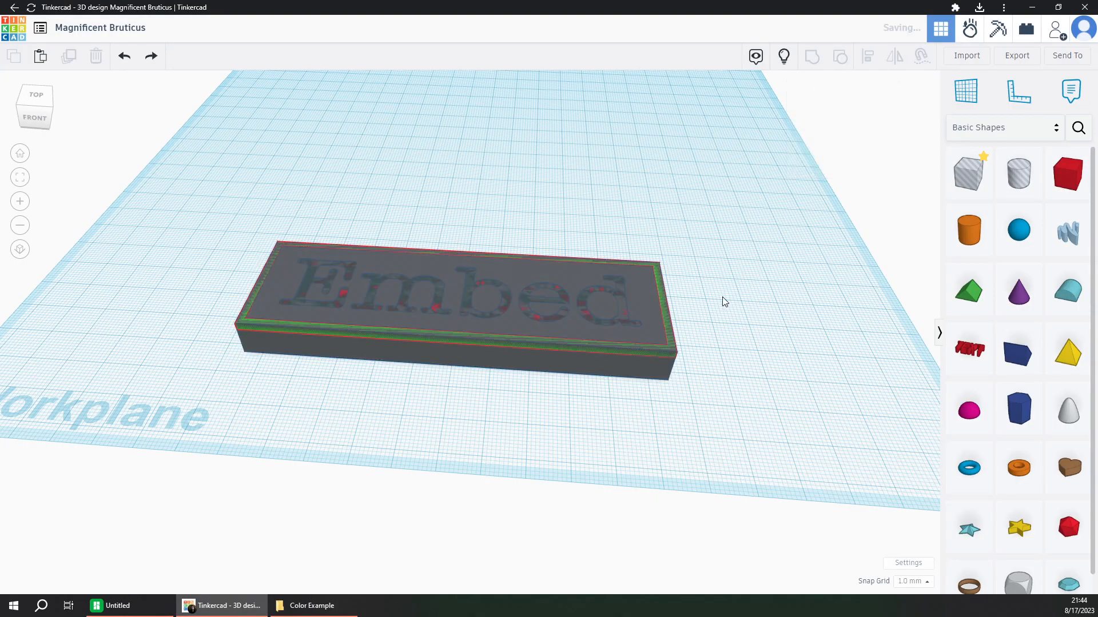
pyautogui.scroll(2, 695, 299)
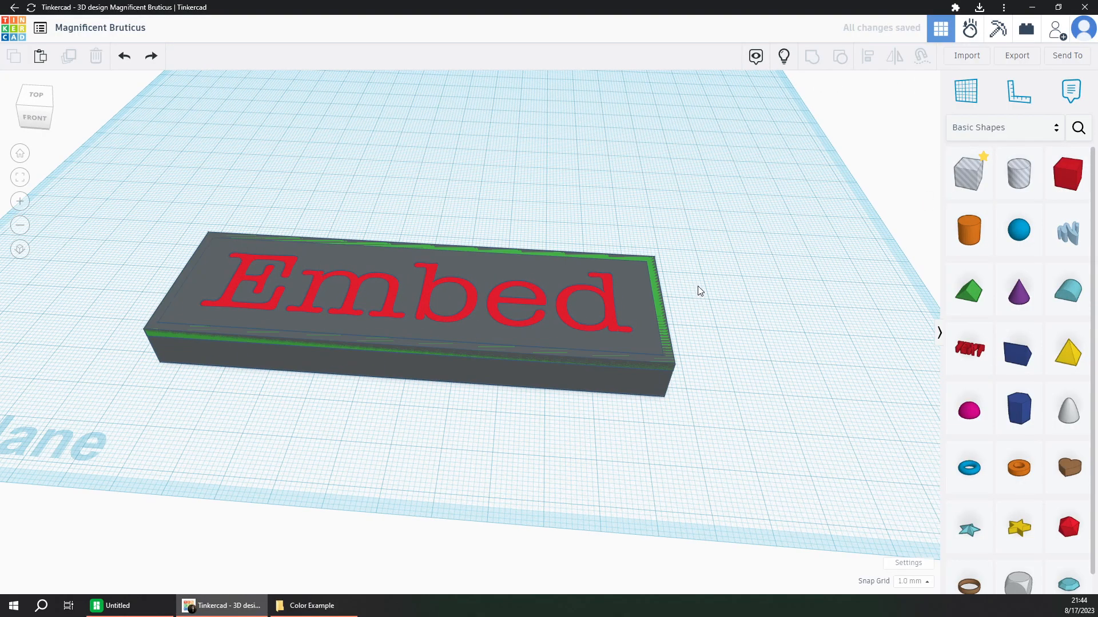
pyautogui.scroll(-1, 697, 290)
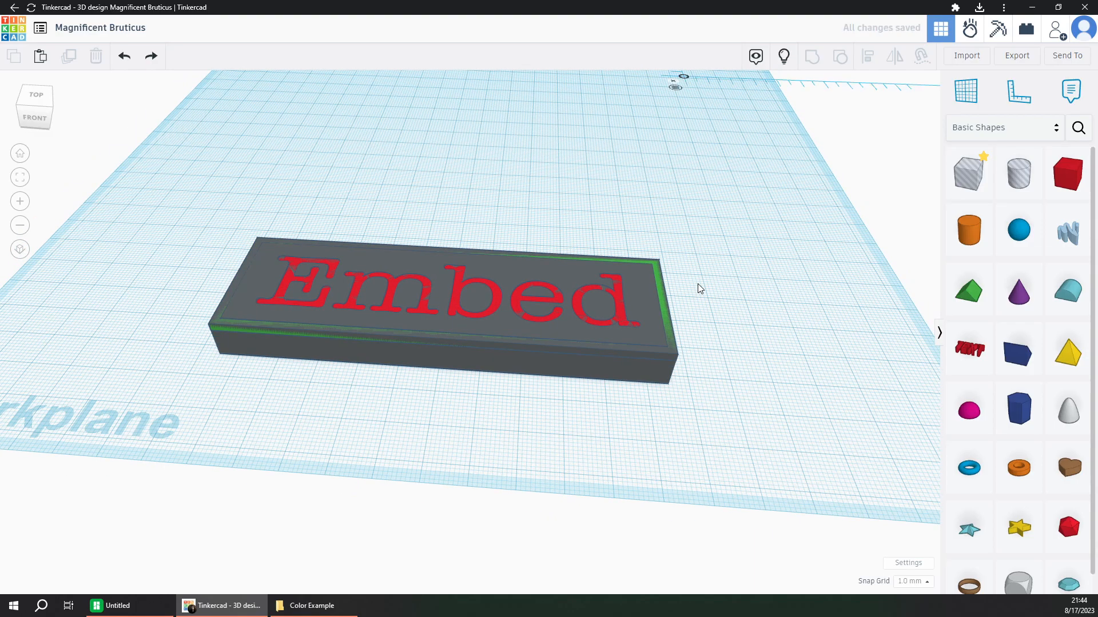
pyautogui.moveTo(694, 265); pyautogui.dragTo(611, 281, button='right')
# Select the Embed text and green frame, raise them 30 mm above the grey block, and undo the move.
pyautogui.click(499, 302)
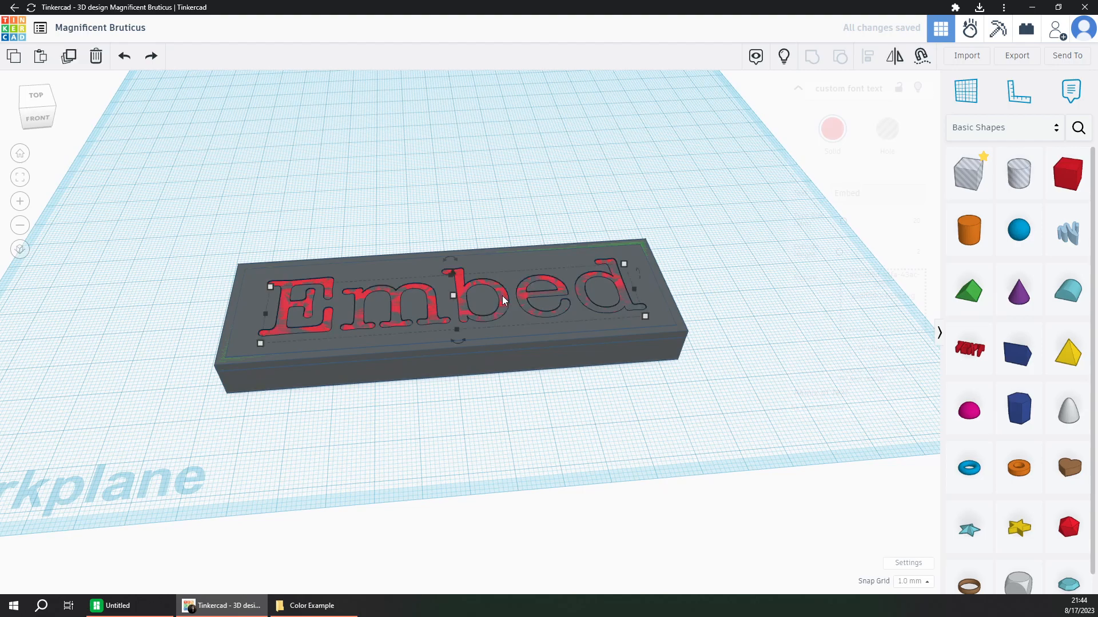
pyautogui.keyDown('shift'); pyautogui.click(645, 255); pyautogui.keyUp('shift')
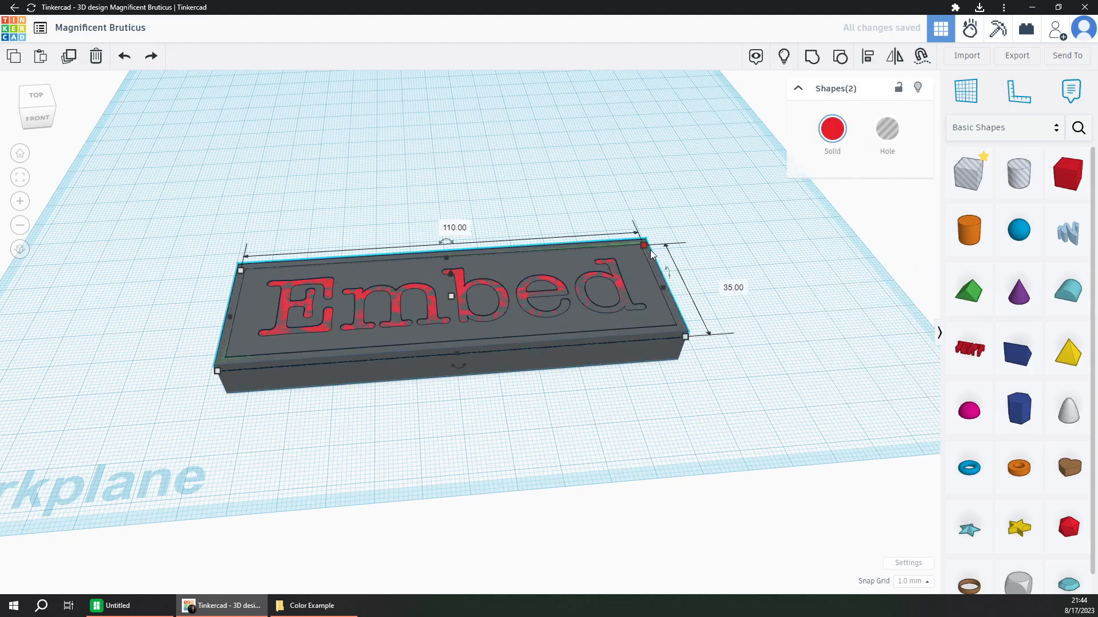
pyautogui.moveTo(446, 243); pyautogui.dragTo(439, 166)
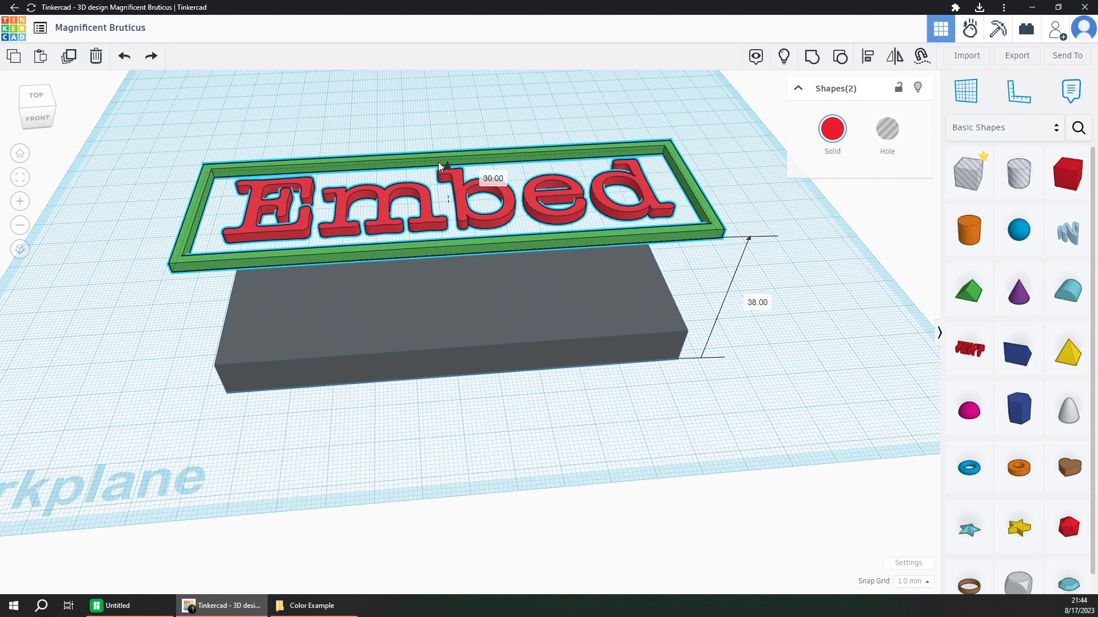
pyautogui.hotkey('ctrl', 'z')
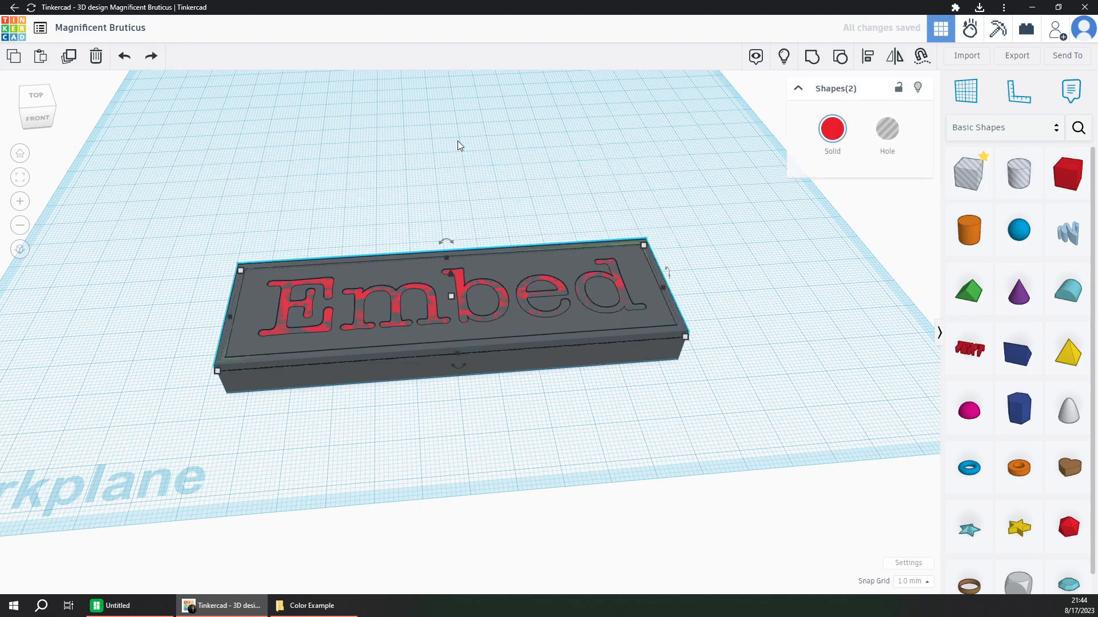
# Duplicate the selected text and frame in place, turn the copies into holes and group them with the grey block.
pyautogui.hotkey('ctrl', 'd')
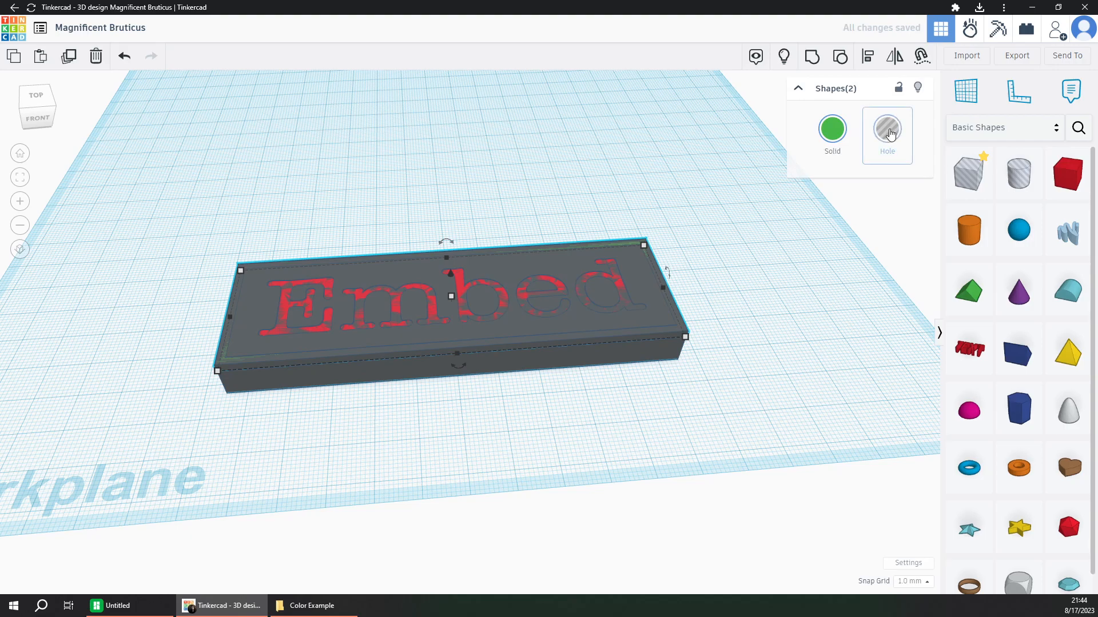
pyautogui.click(889, 131)
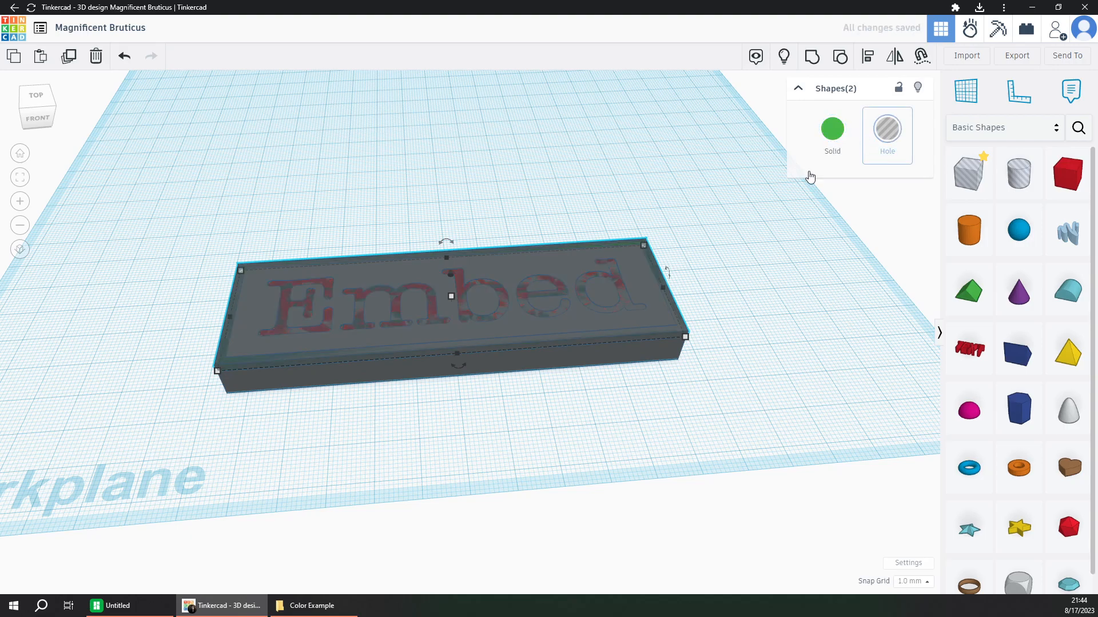
pyautogui.keyDown('shift'); pyautogui.click(663, 355); pyautogui.keyUp('shift')
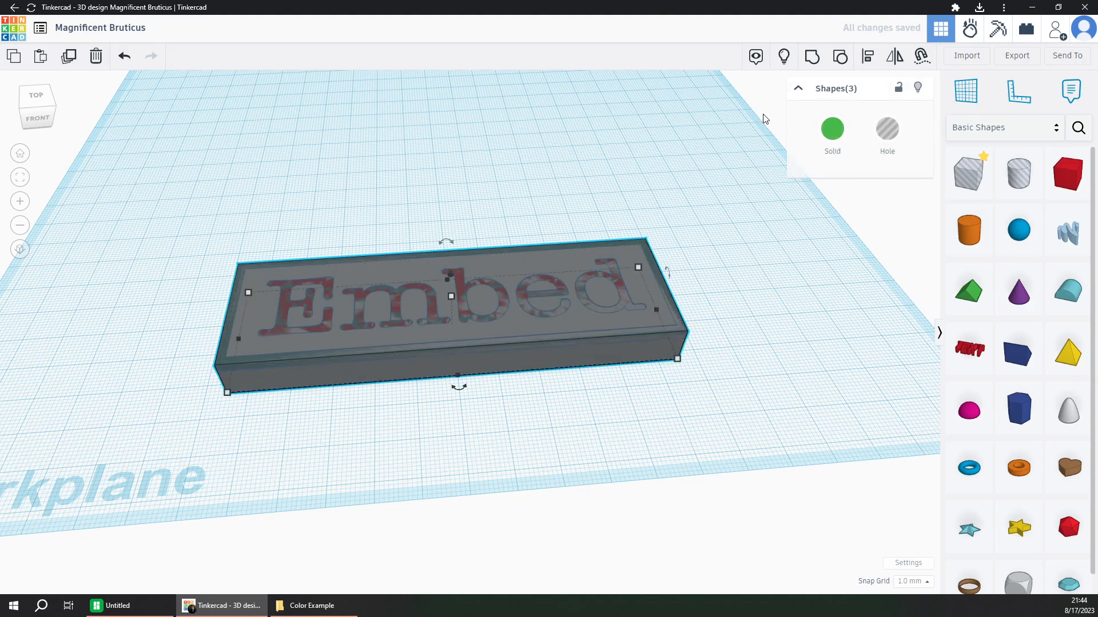
pyautogui.click(812, 56)
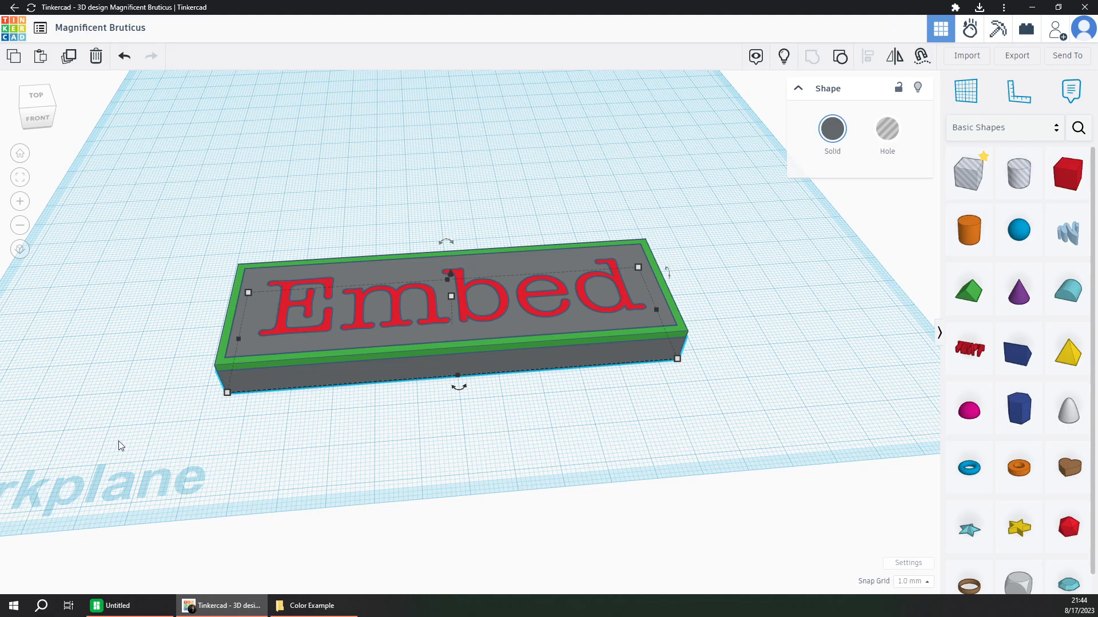
# Switch back to Bambu Studio and inspect the layer 41 preview of the Embed block.
pyautogui.click(134, 597)
pyautogui.moveTo(853, 385); pyautogui.dragTo(850, 348, button='middle')
pyautogui.scroll(1, 845, 347)
pyautogui.scroll(-2, 845, 350)
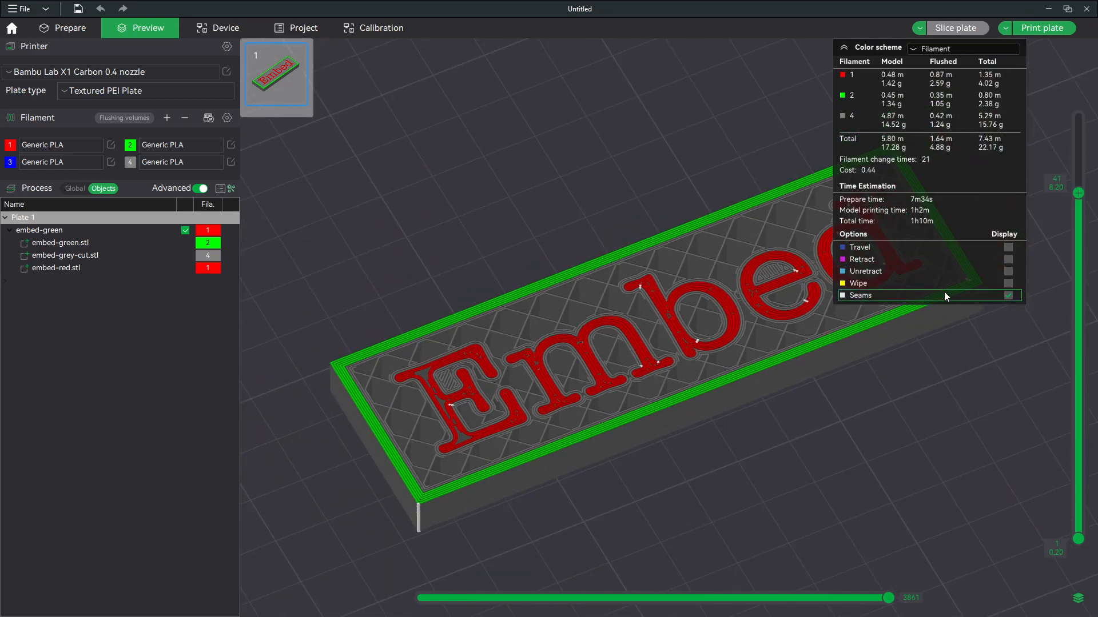
# Show the sliced preview up to layer 50 and inspect the finished top surface of the Embed block.
pyautogui.moveTo(1078, 194); pyautogui.dragTo(1078, 117)
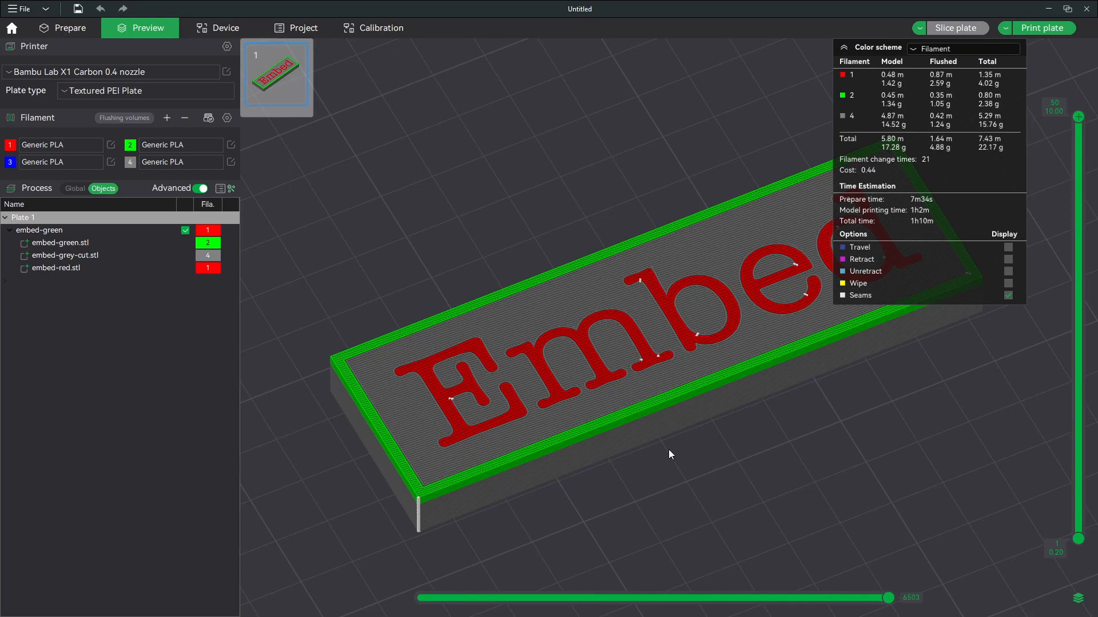
pyautogui.moveTo(655, 354); pyautogui.dragTo(564, 335, button='middle')
pyautogui.scroll(1, 568, 335)
pyautogui.scroll(-4, 569, 340)
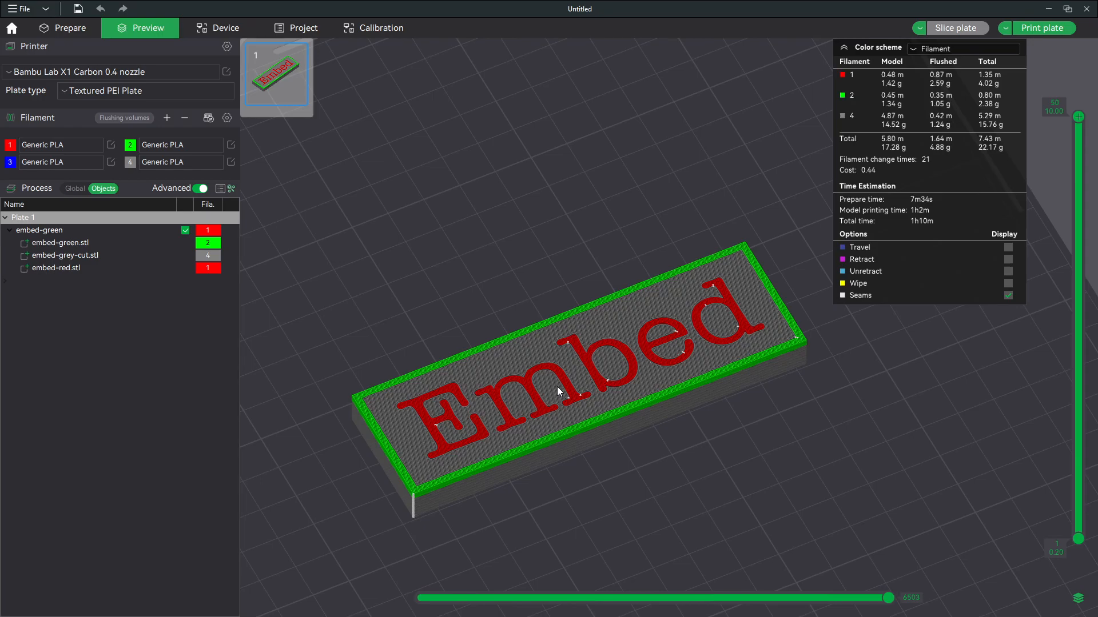
pyautogui.scroll(-2, 557, 387)
pyautogui.scroll(5, 557, 387)
pyautogui.moveTo(557, 386); pyautogui.dragTo(612, 334, button='middle')
# Check the installed Bambu Studio version in its About information and close it.
pyautogui.click(46, 9)
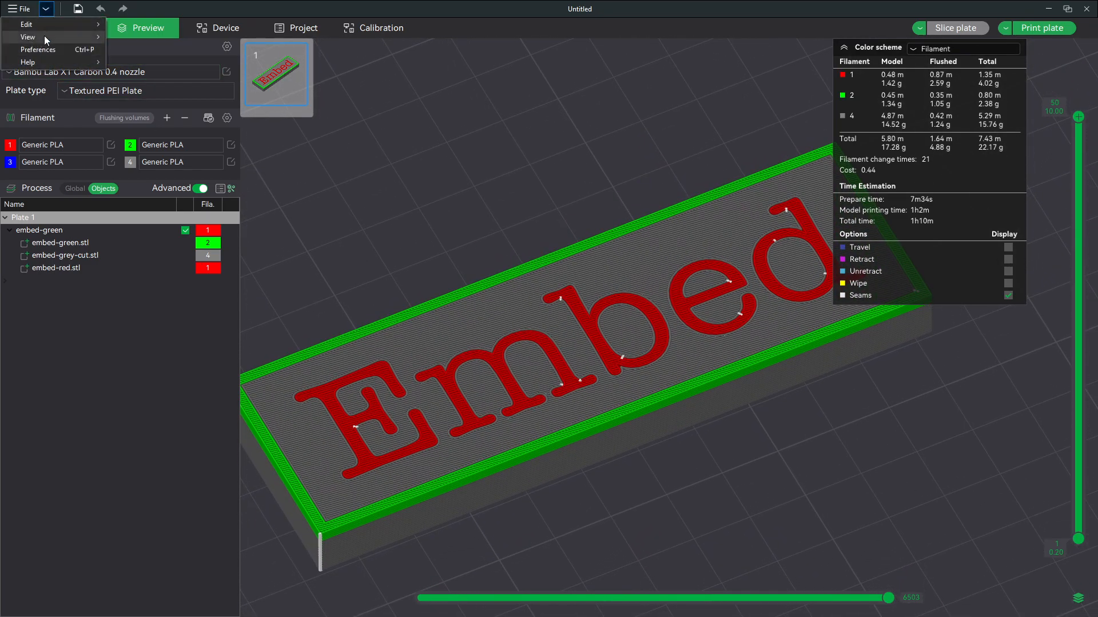
pyautogui.moveTo(55, 58)
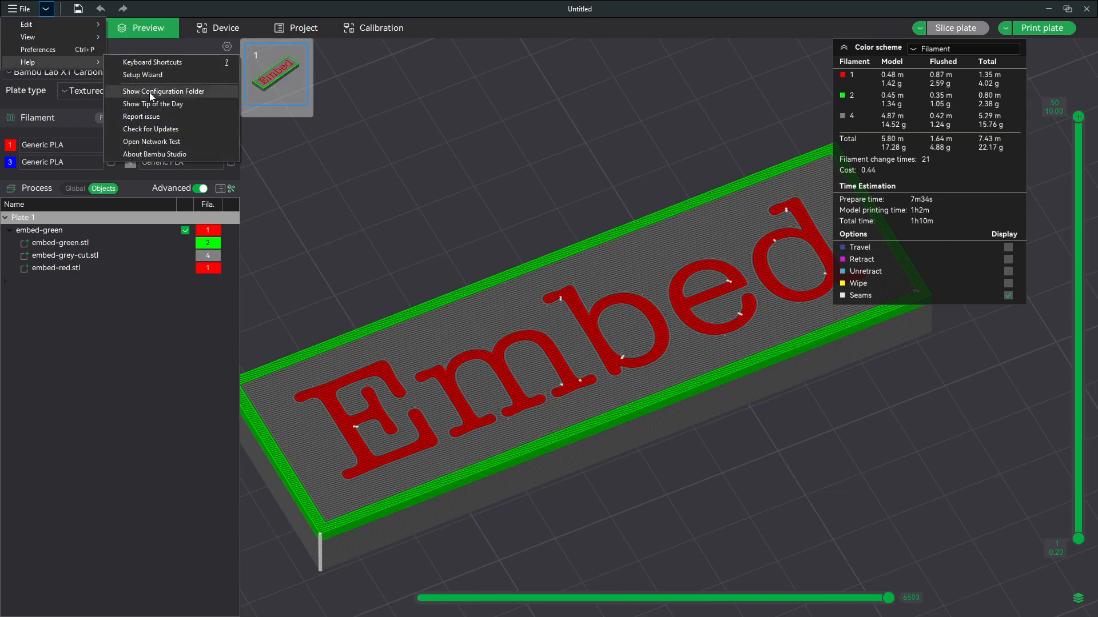
pyautogui.click(157, 154)
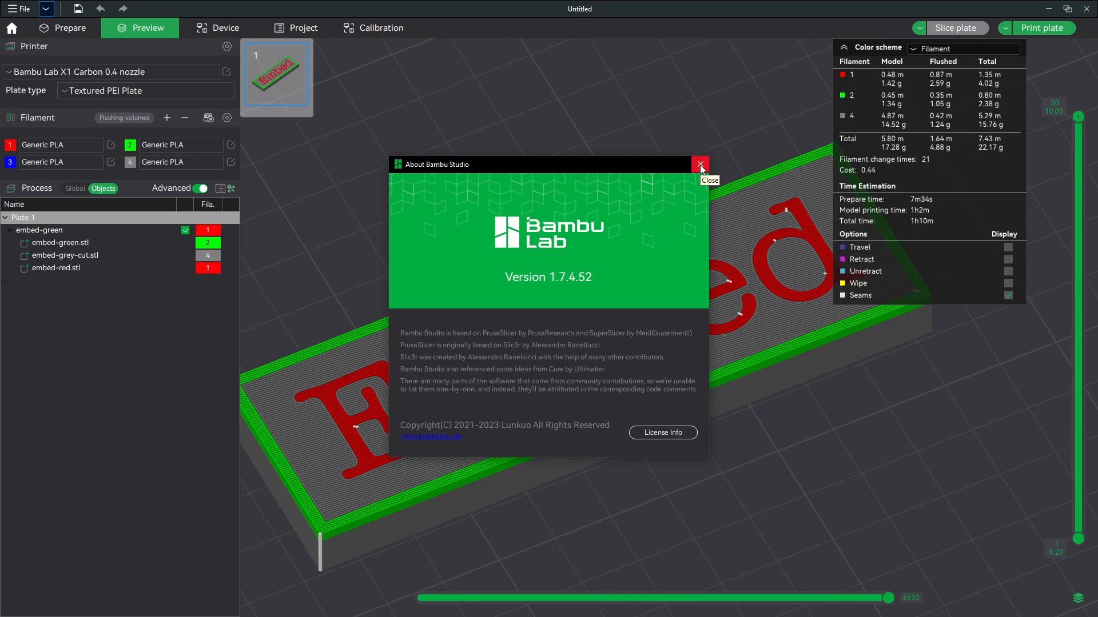
pyautogui.click(701, 165)
# Enable Developer mode in the preferences and close them.
pyautogui.click(45, 9)
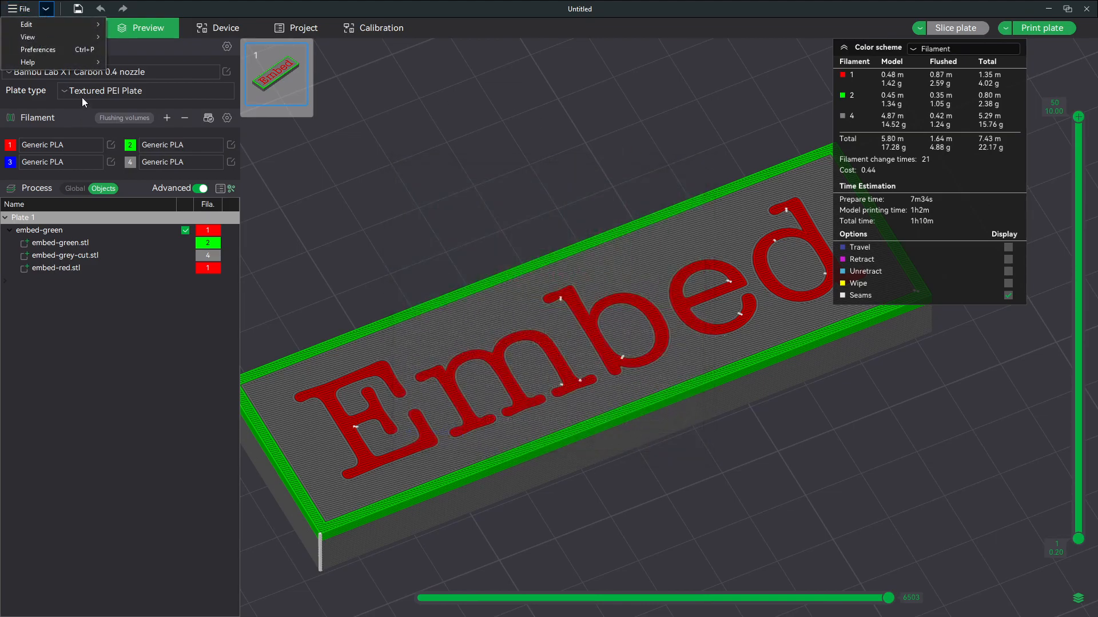
pyautogui.click(69, 49)
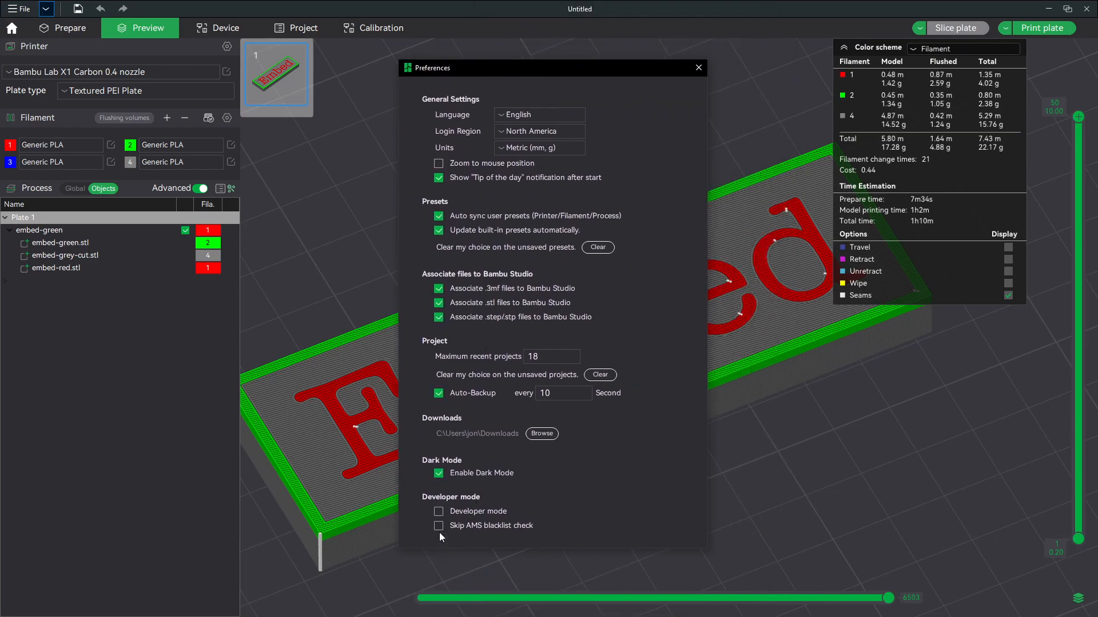
pyautogui.click(439, 512)
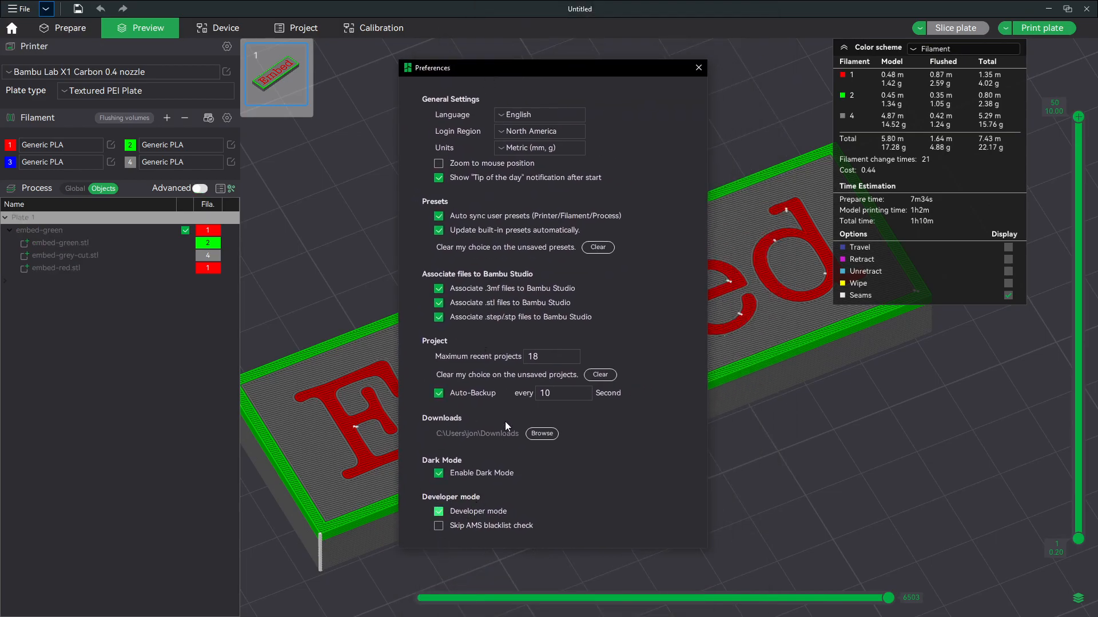
pyautogui.click(698, 67)
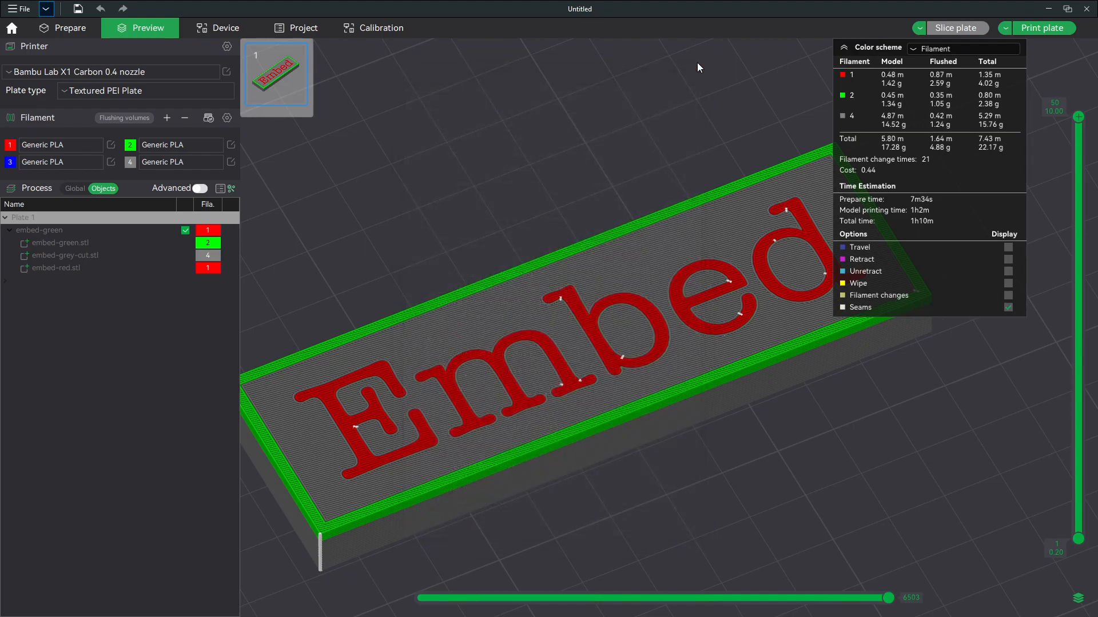
# In the global quality settings, set the initial layer flow ratio to 1.05.
pyautogui.click(82, 190)
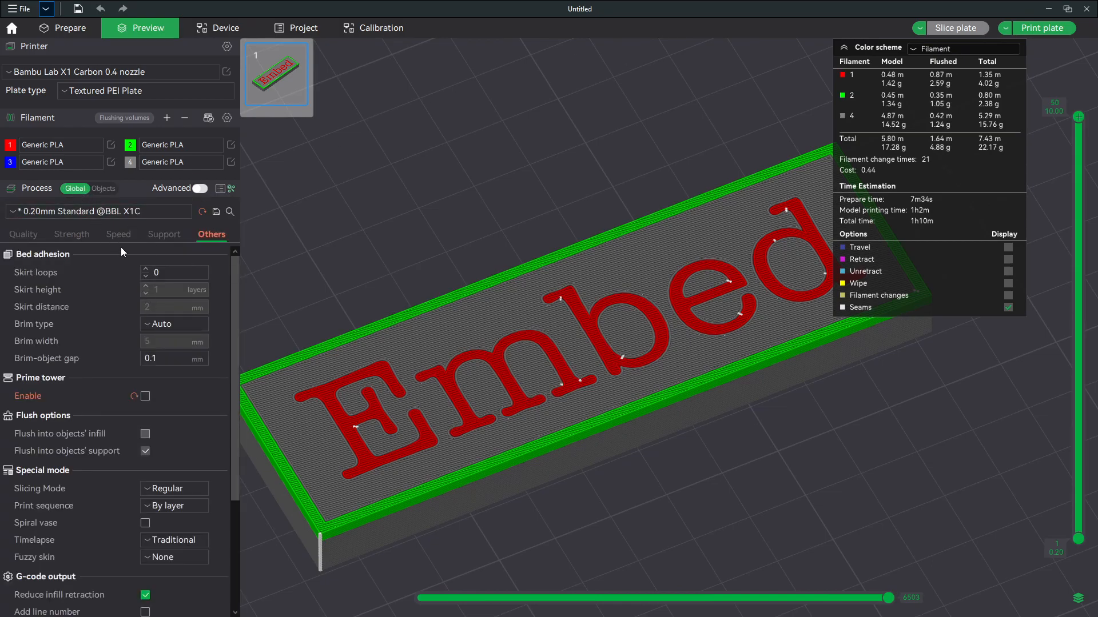
pyautogui.click(27, 235)
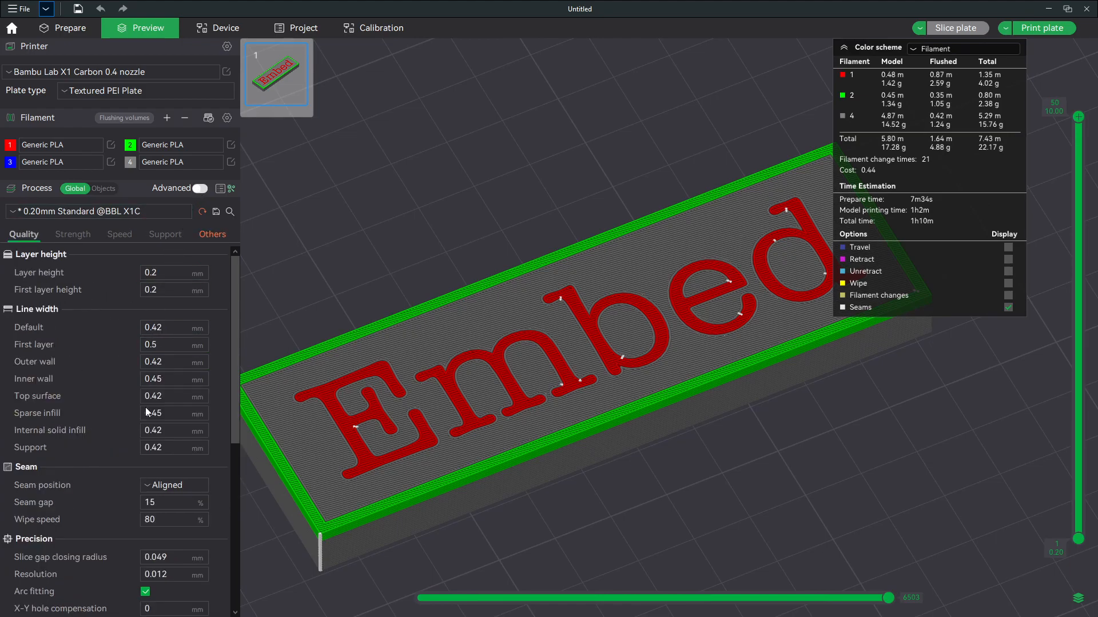
pyautogui.scroll(-8, 123, 392)
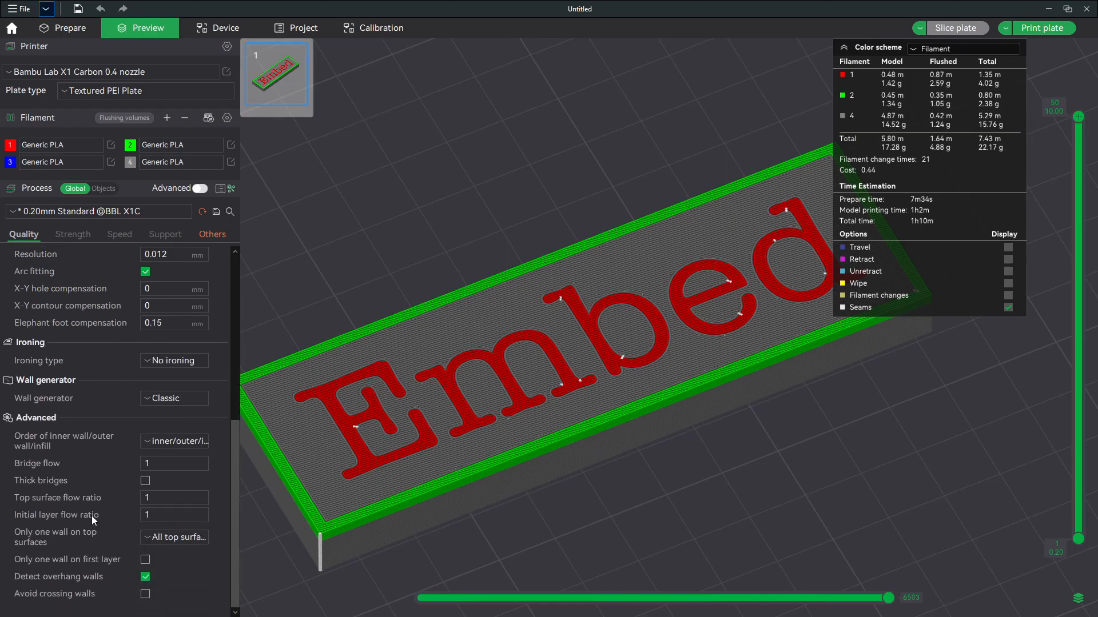
pyautogui.click(171, 515)
pyautogui.write('0.5')
pyautogui.press('BackSpace')
pyautogui.press('BackSpace')
pyautogui.press('BackSpace')
pyautogui.write('.05')
# Check the flow ratio in filament 1's Generic PLA settings and close them.
pyautogui.click(111, 146)
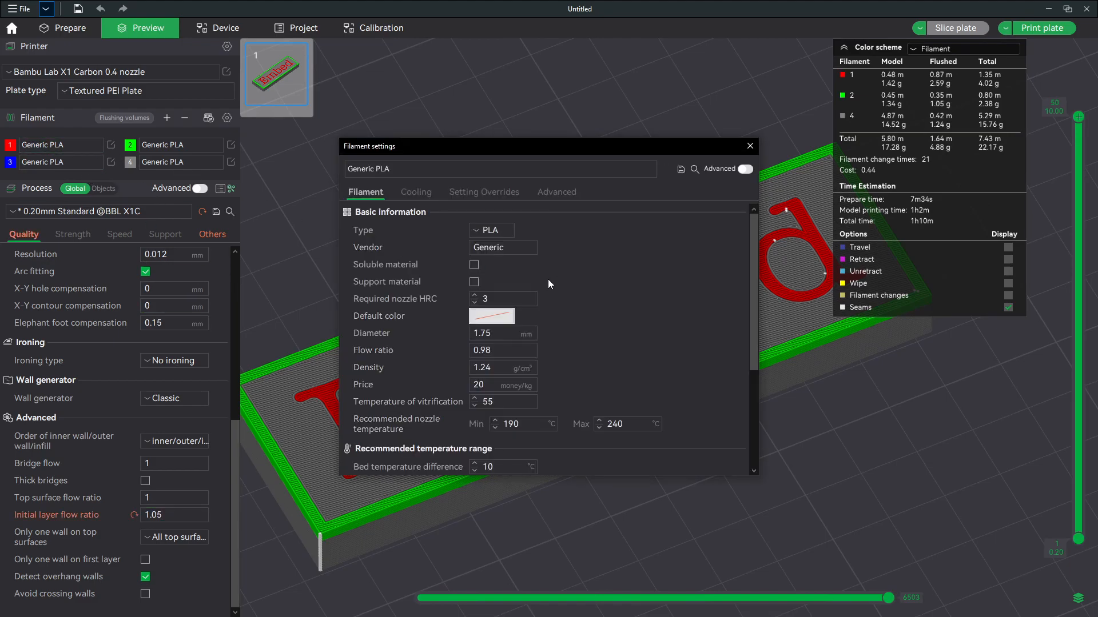
pyautogui.click(499, 350)
pyautogui.doubleClick(499, 350)
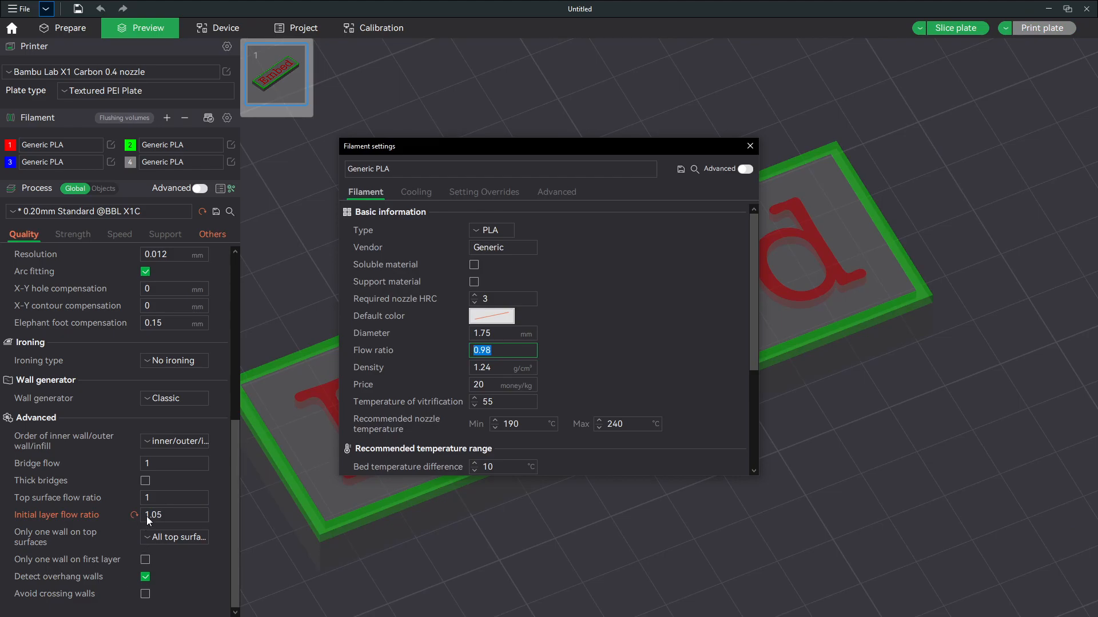
pyautogui.click(750, 146)
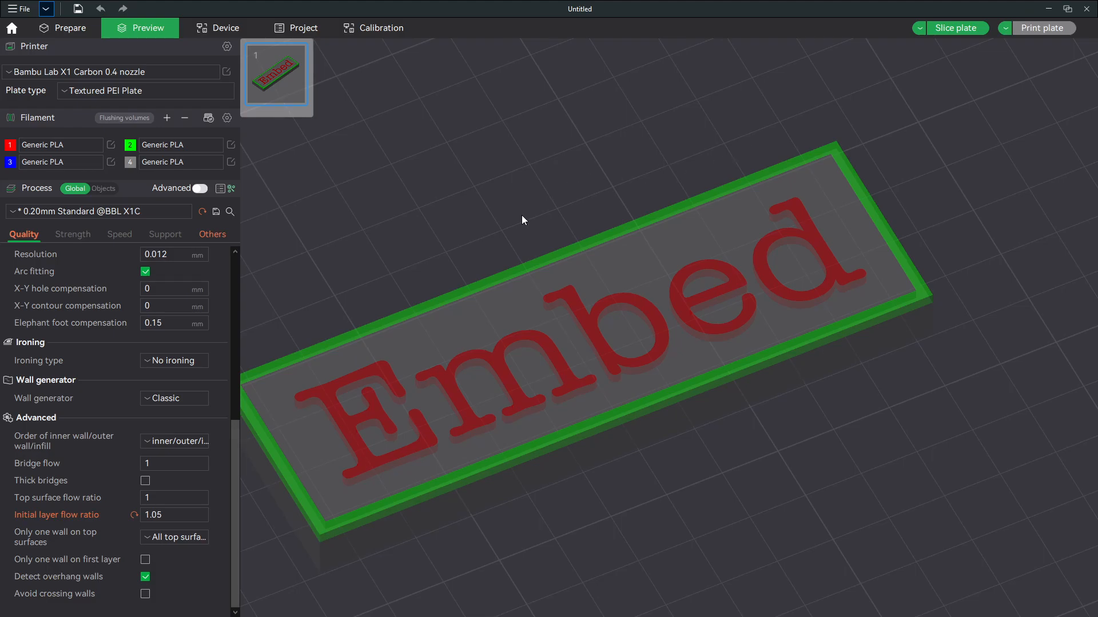
# Return to the Prepare view, try to rotate the two selected parts, and clear the selection.
pyautogui.click(81, 27)
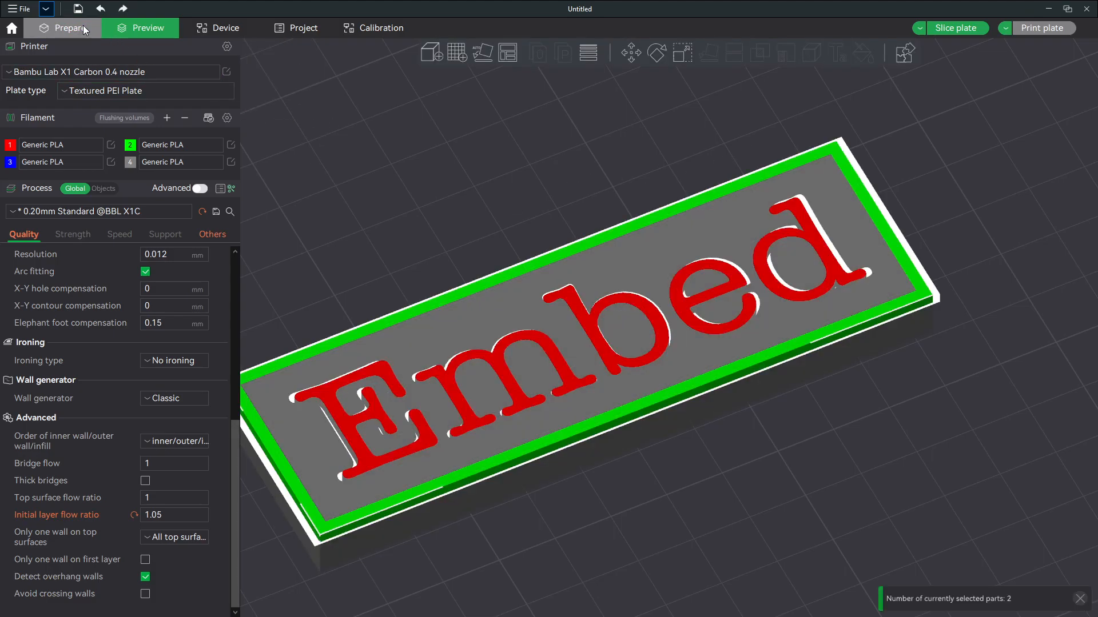
pyautogui.moveTo(407, 174); pyautogui.dragTo(475, 141, button='middle')
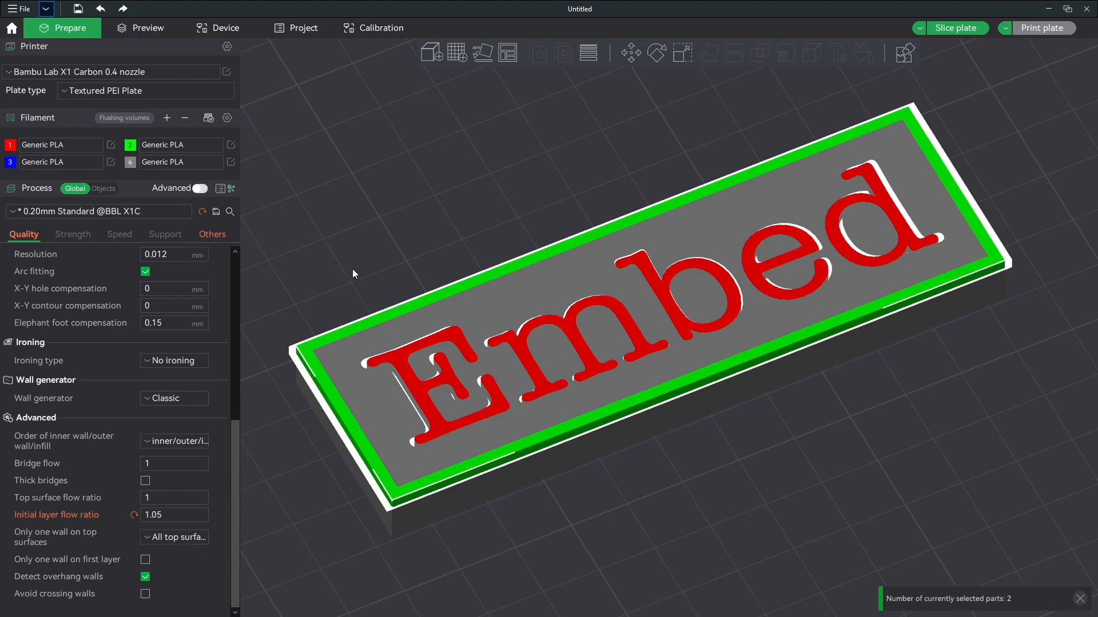
pyautogui.click(656, 51)
pyautogui.scroll(3, 663, 241)
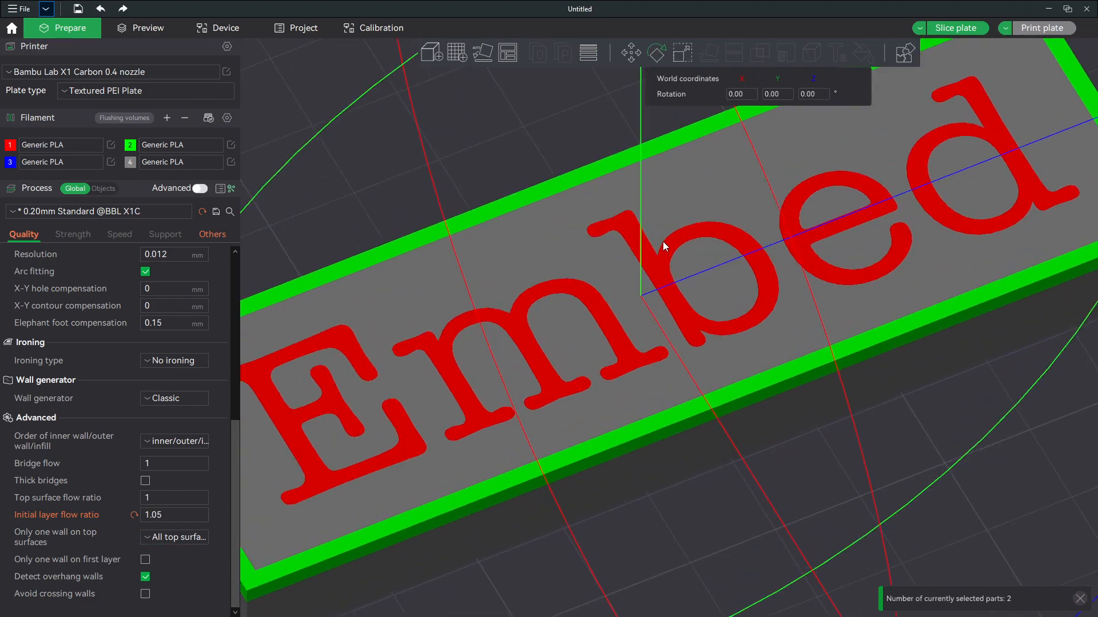
pyautogui.scroll(-6, 650, 171)
pyautogui.moveTo(742, 453); pyautogui.dragTo(620, 246)
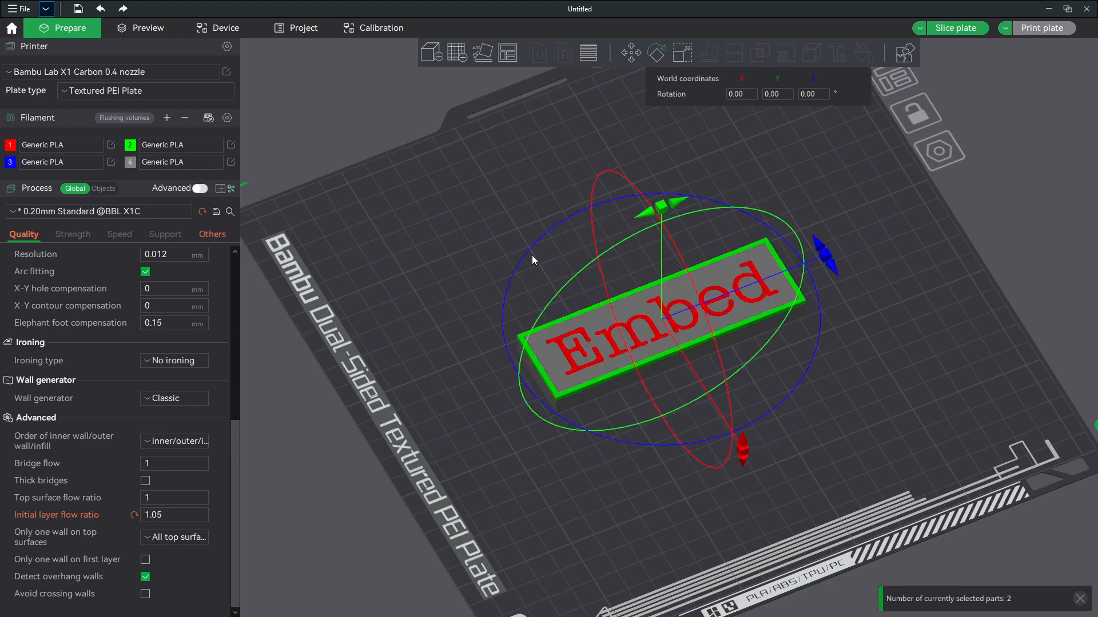
pyautogui.click(488, 248)
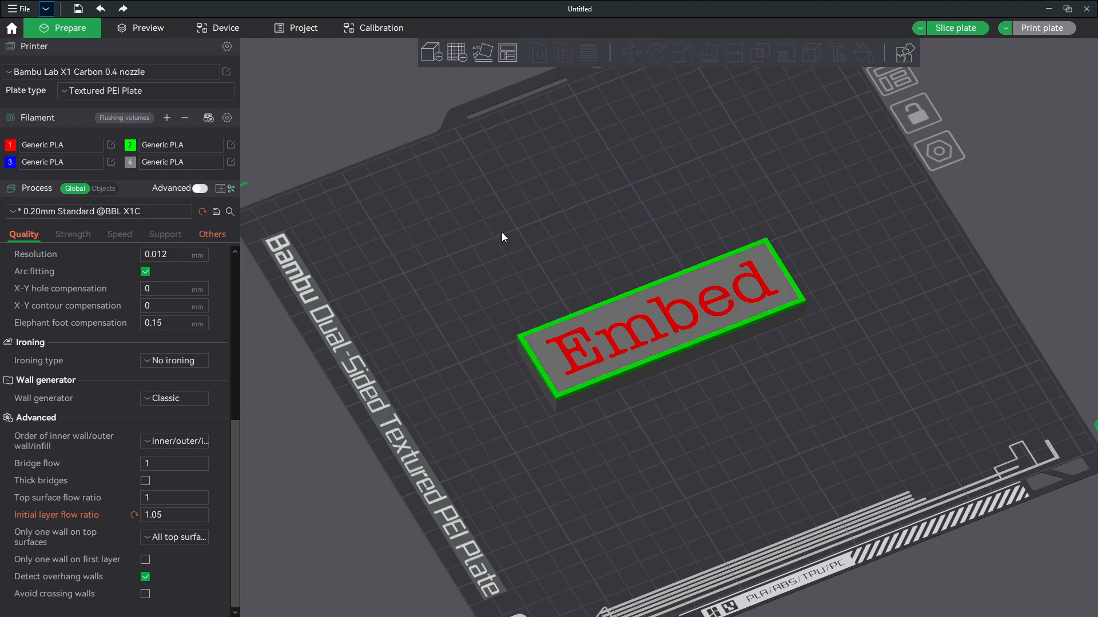
# Select the whole Embed block, rotate it upside down so the text faces the build plate, and slice the plate.
pyautogui.click(657, 329)
pyautogui.click(656, 54)
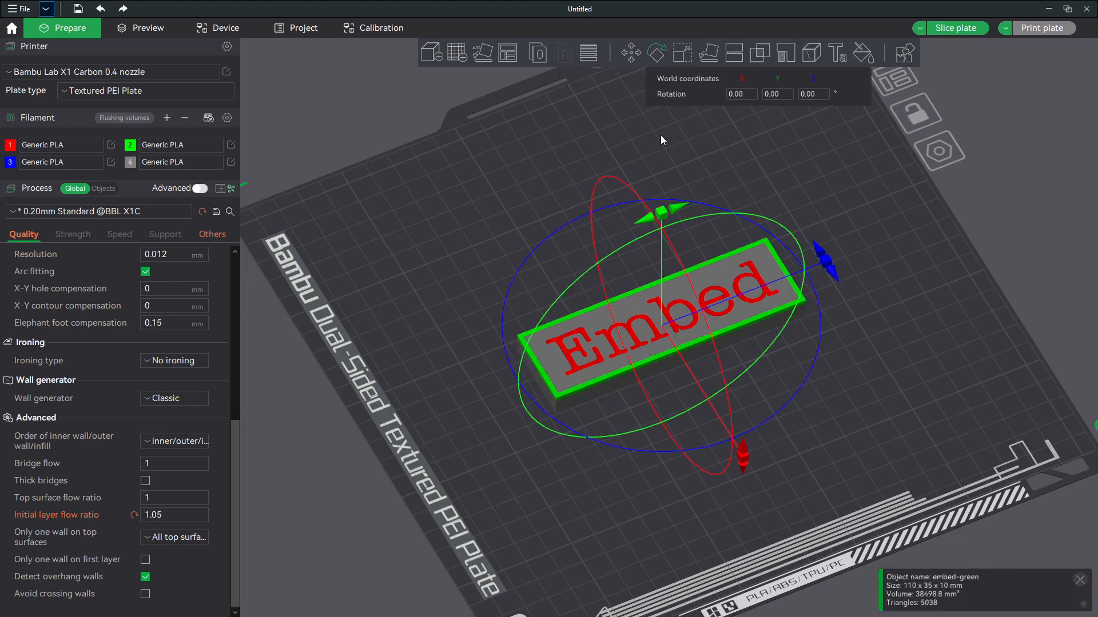
pyautogui.moveTo(745, 475); pyautogui.dragTo(622, 274)
pyautogui.click(959, 28)
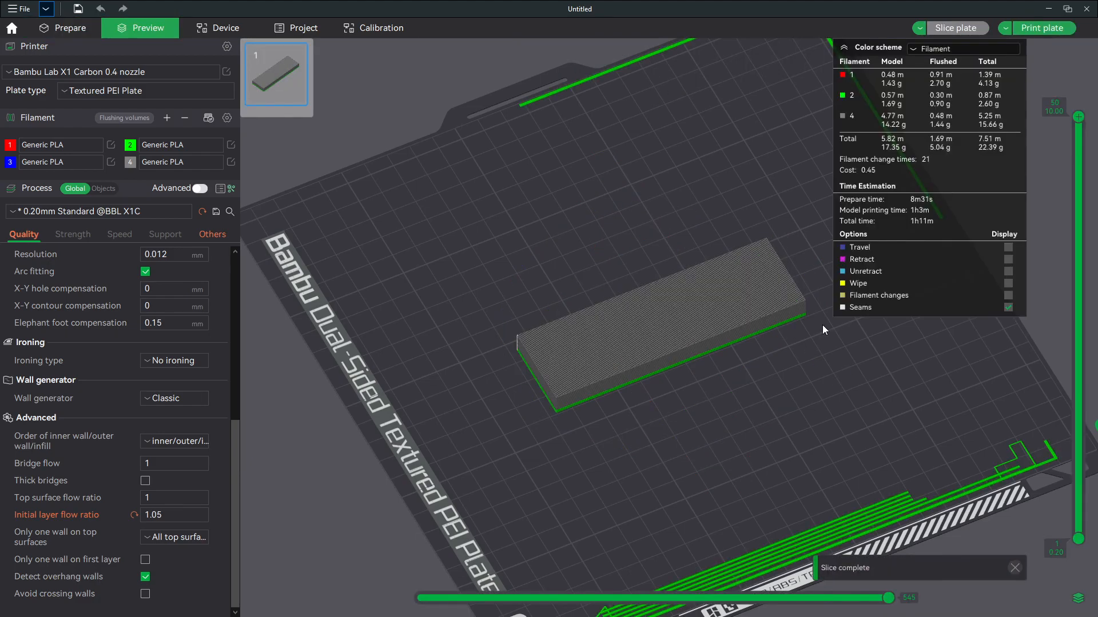
# Show only layer 1 in the preview, enable only one wall on the first layer, and reslice the plate.
pyautogui.scroll(5, 720, 366)
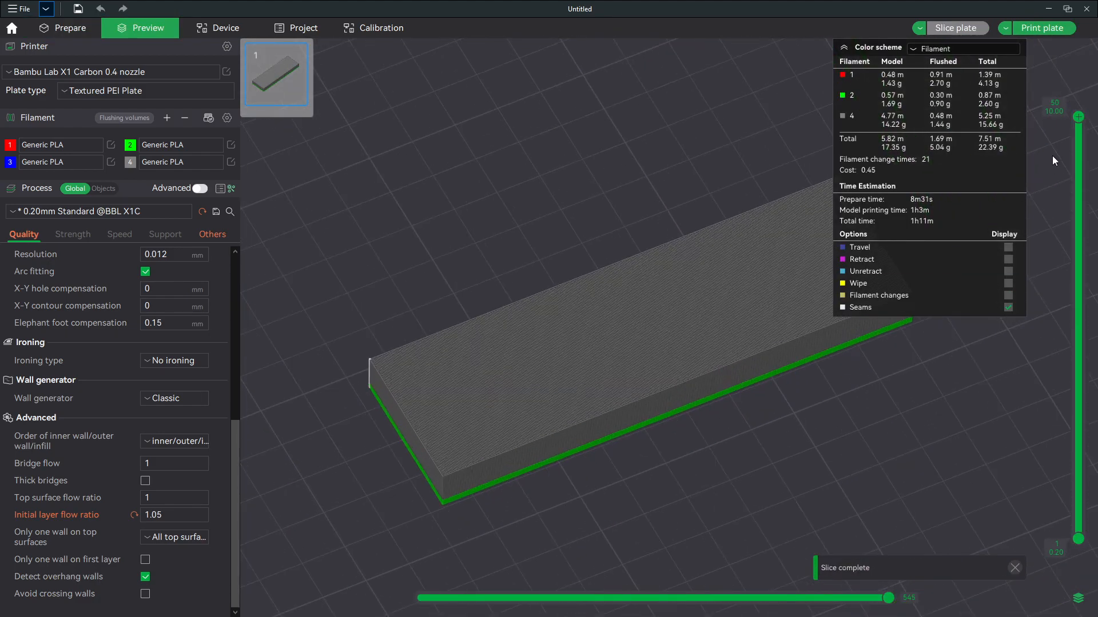
pyautogui.moveTo(1079, 118); pyautogui.dragTo(1079, 532)
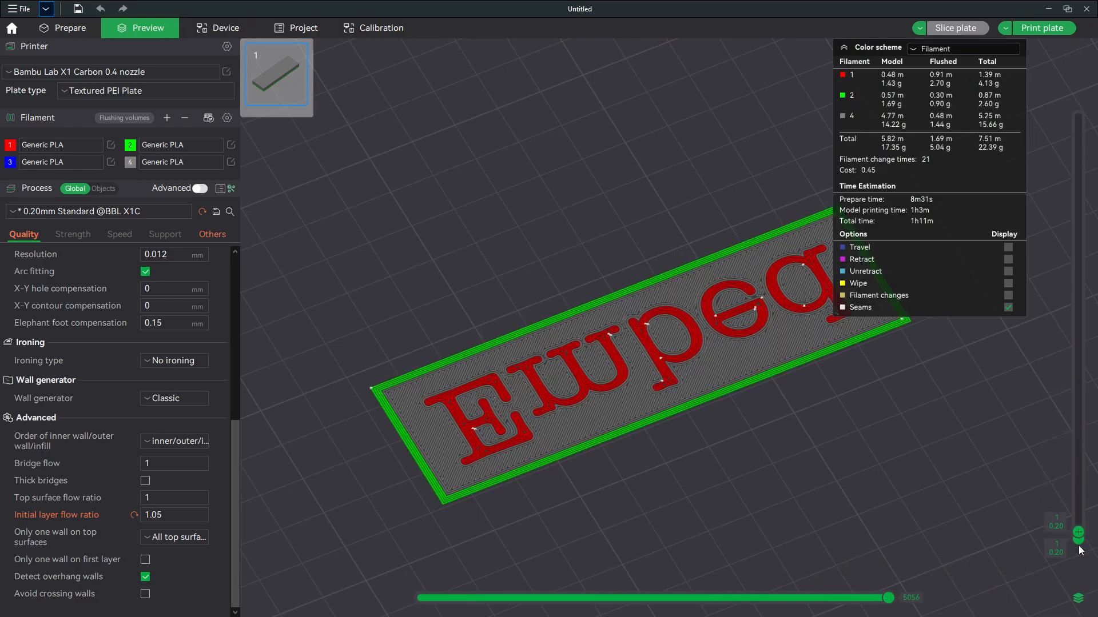
pyautogui.moveTo(813, 407); pyautogui.dragTo(753, 486)
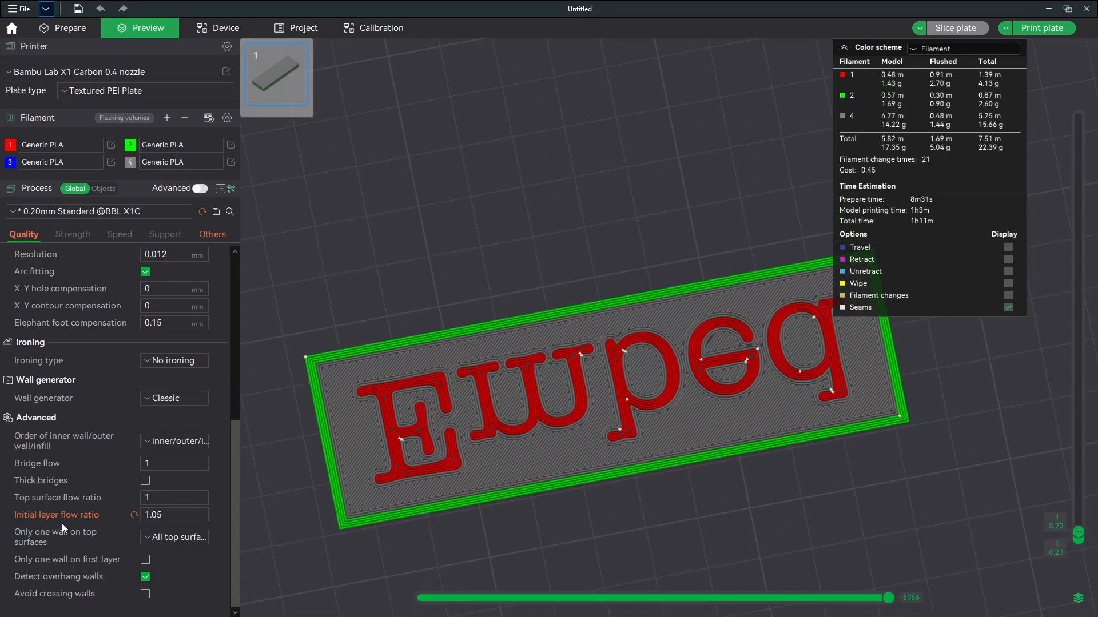
pyautogui.click(146, 561)
pyautogui.click(939, 26)
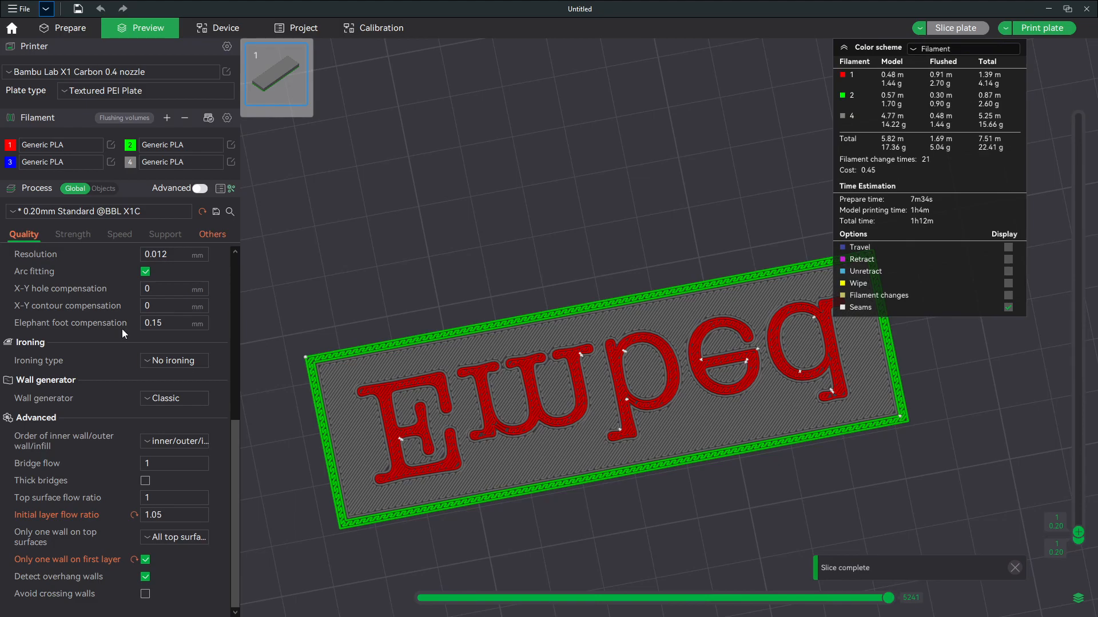
# Set the first layer line width to 0.32 mm, reslice the plate, and inspect the first-layer lettering.
pyautogui.scroll(5, 80, 343)
pyautogui.scroll(2, 81, 344)
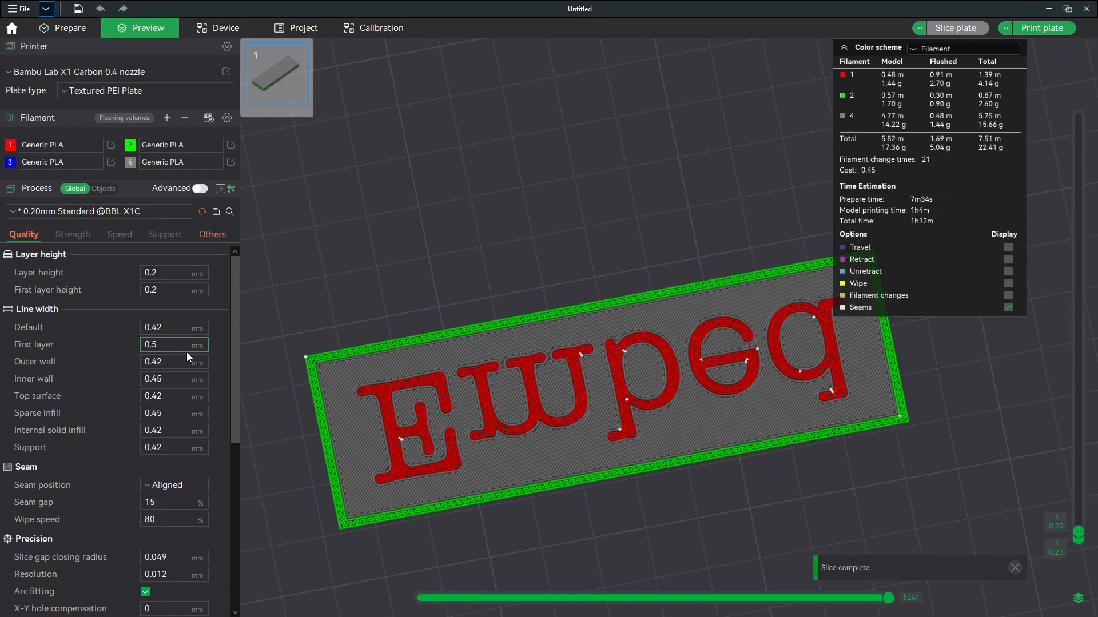
pyautogui.write('32')
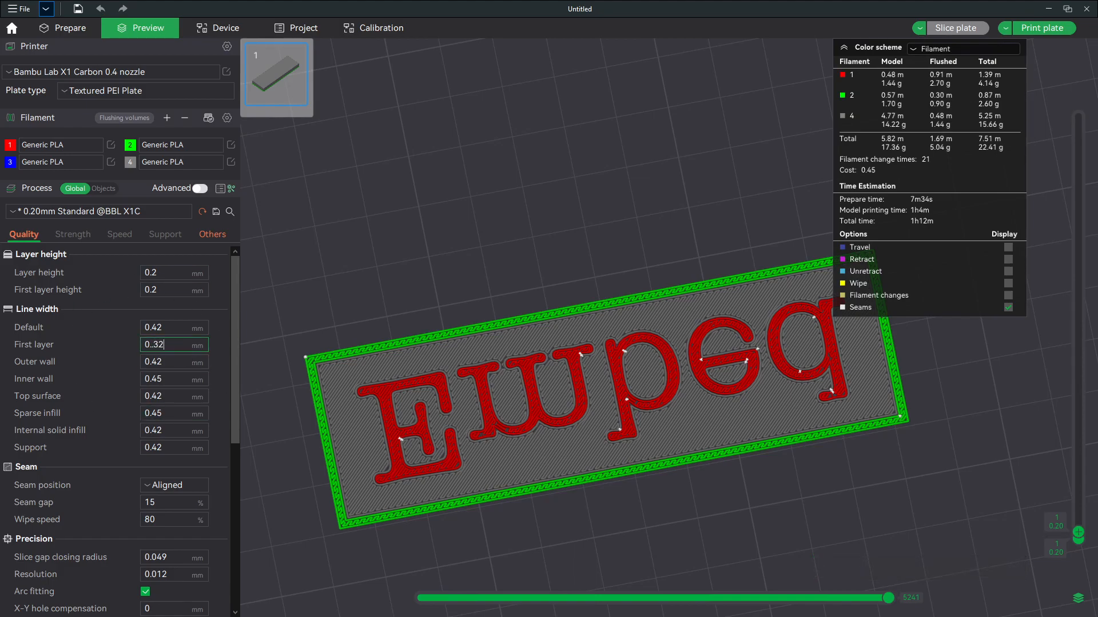
pyautogui.press('BackSpace')
pyautogui.press('Return')
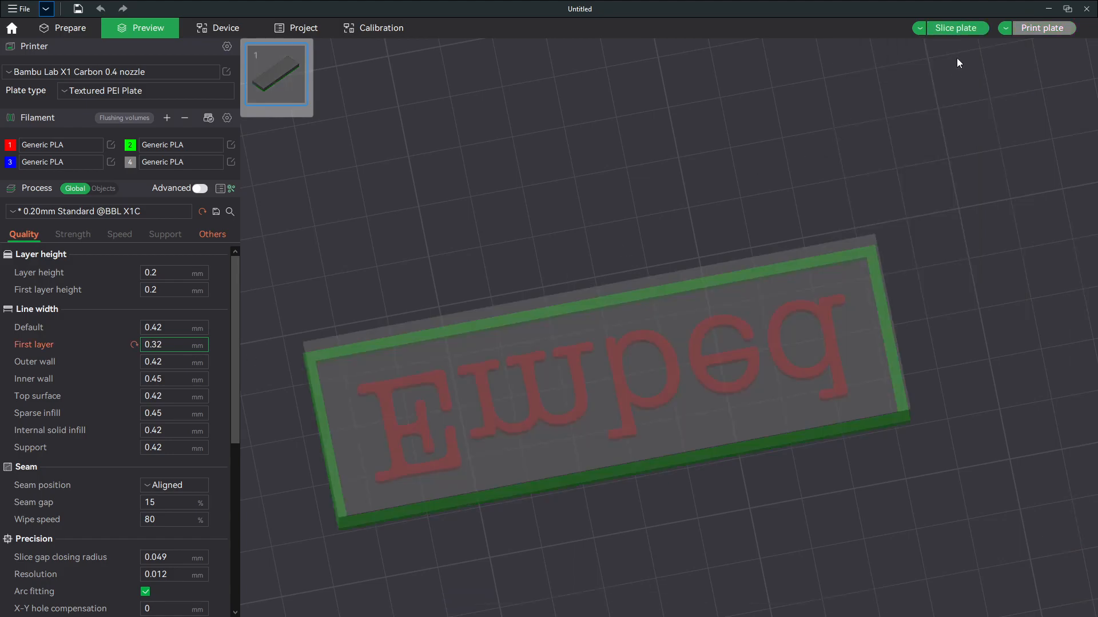
pyautogui.click(958, 29)
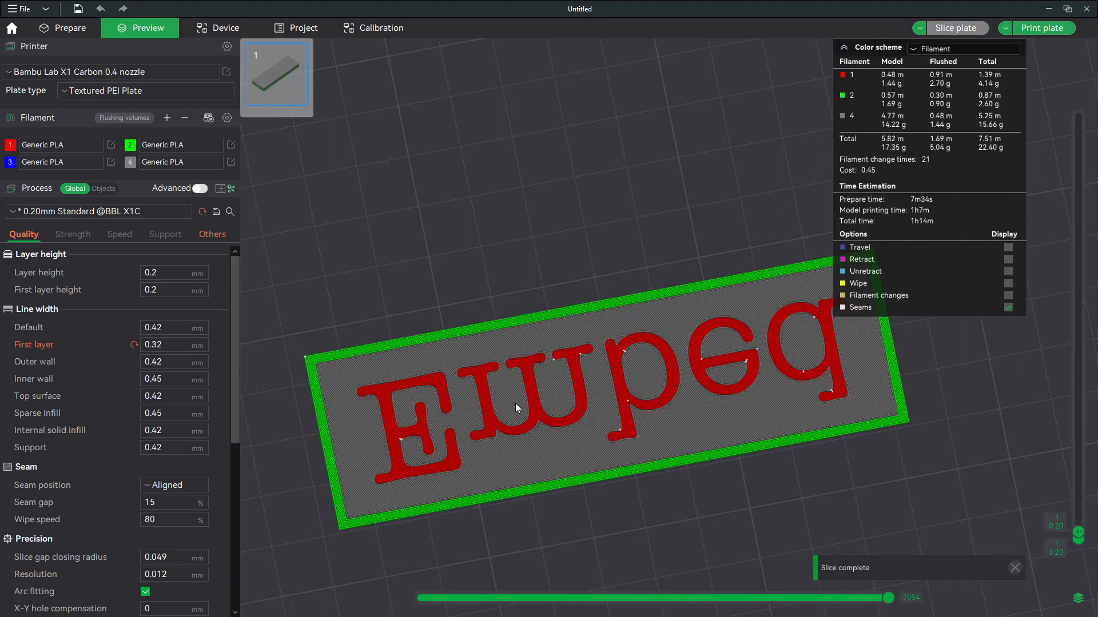
pyautogui.scroll(5, 516, 403)
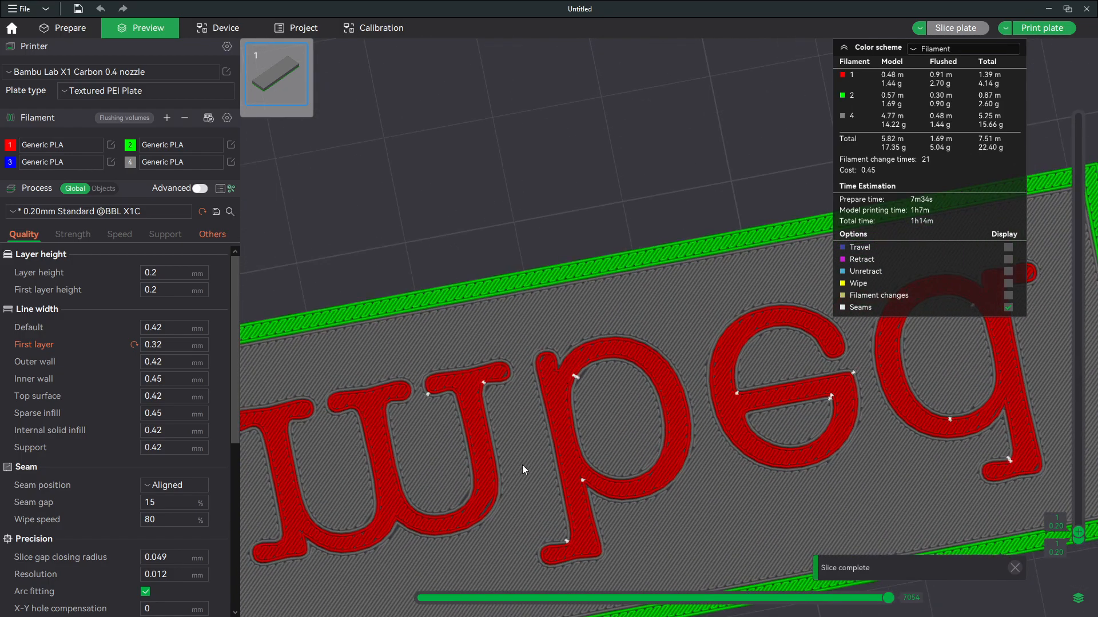
pyautogui.scroll(-2, 520, 465)
# In the strength settings, set the infill/wall overlap to 20% and reslice the plate.
pyautogui.scroll(-3, 110, 410)
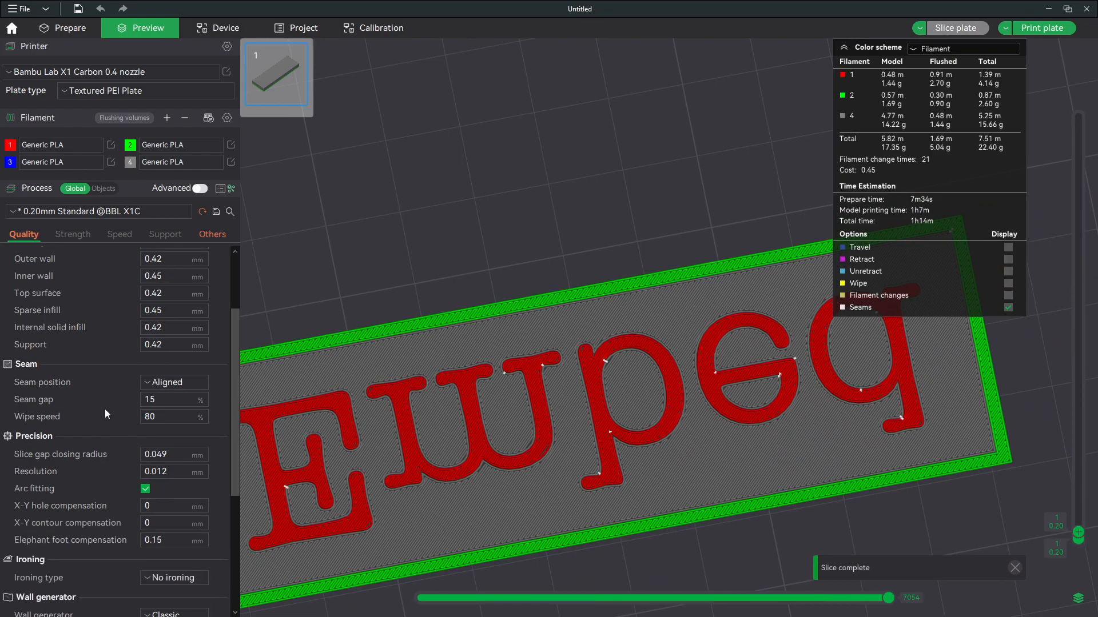
pyautogui.click(68, 237)
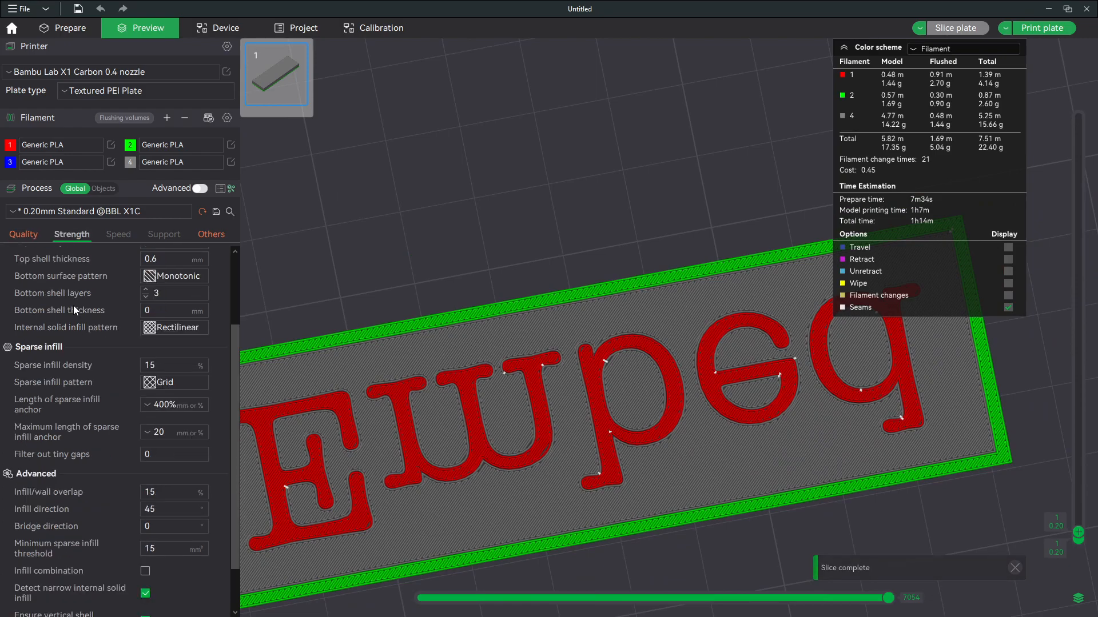
pyautogui.scroll(-2, 121, 392)
pyautogui.moveTo(173, 430); pyautogui.dragTo(143, 434)
pyautogui.write('20')
pyautogui.press('Return')
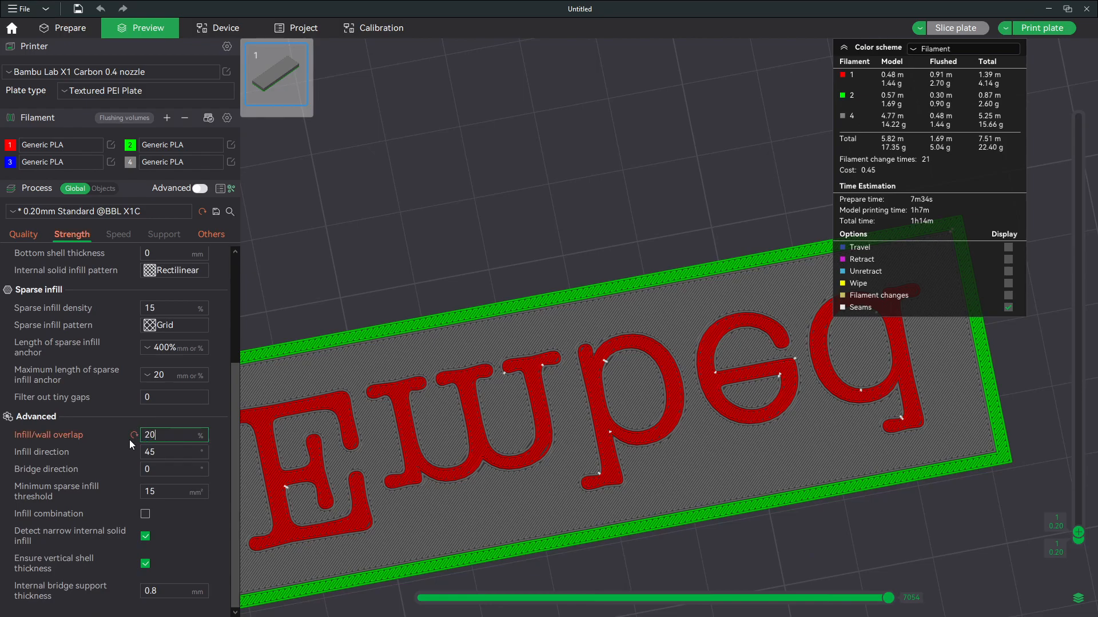
pyautogui.click(956, 26)
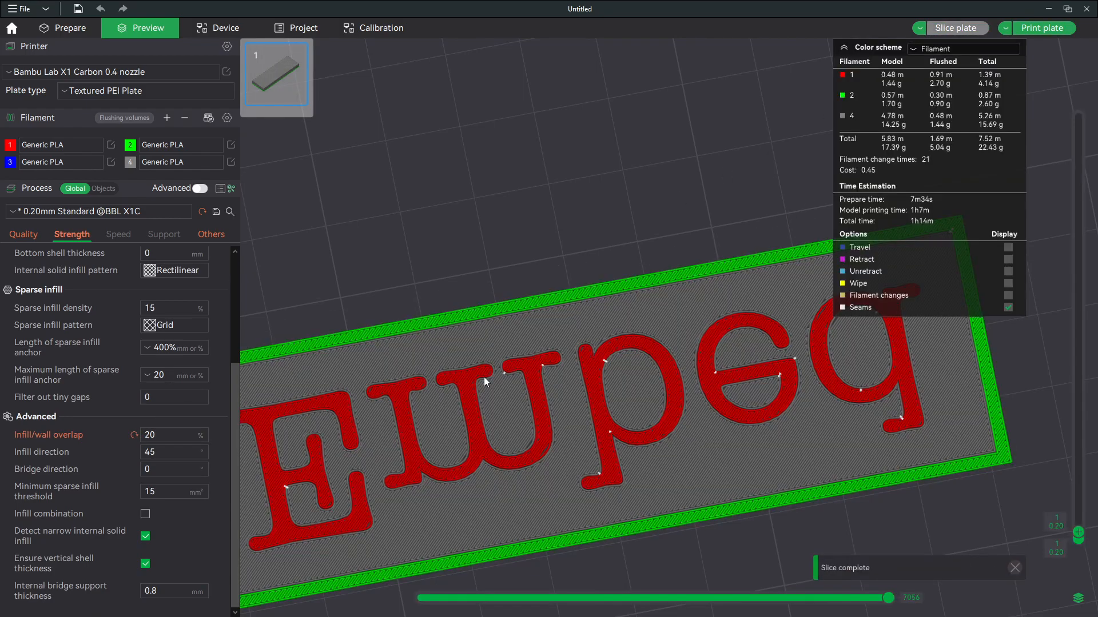
# In the strength settings, set the top shell layers to 4 and reslice the plate.
pyautogui.scroll(5, 581, 349)
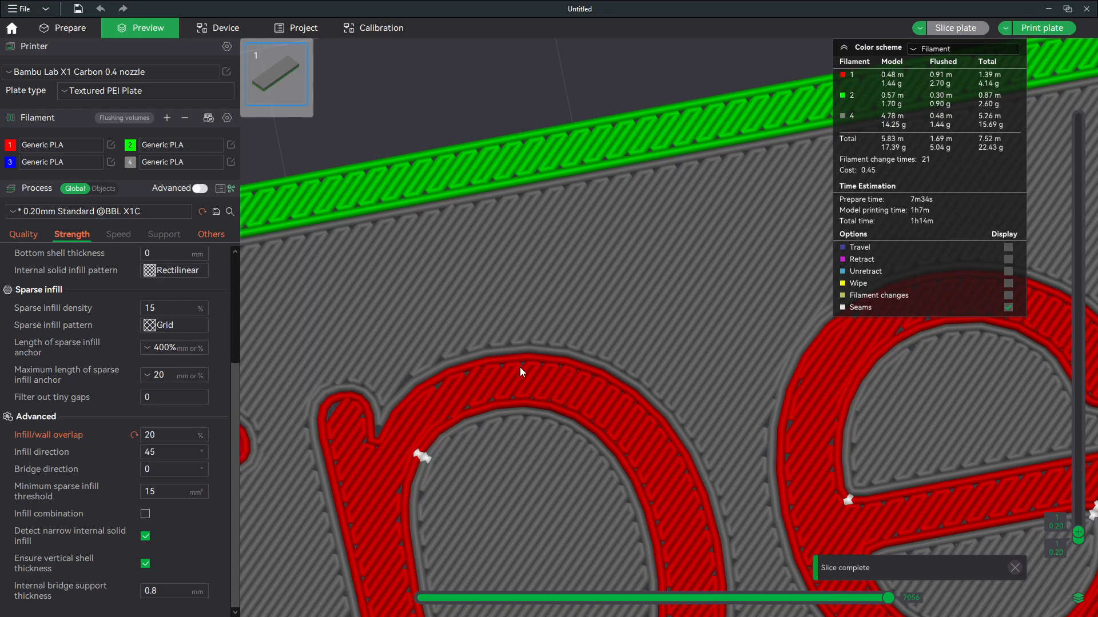
pyautogui.scroll(-4, 520, 367)
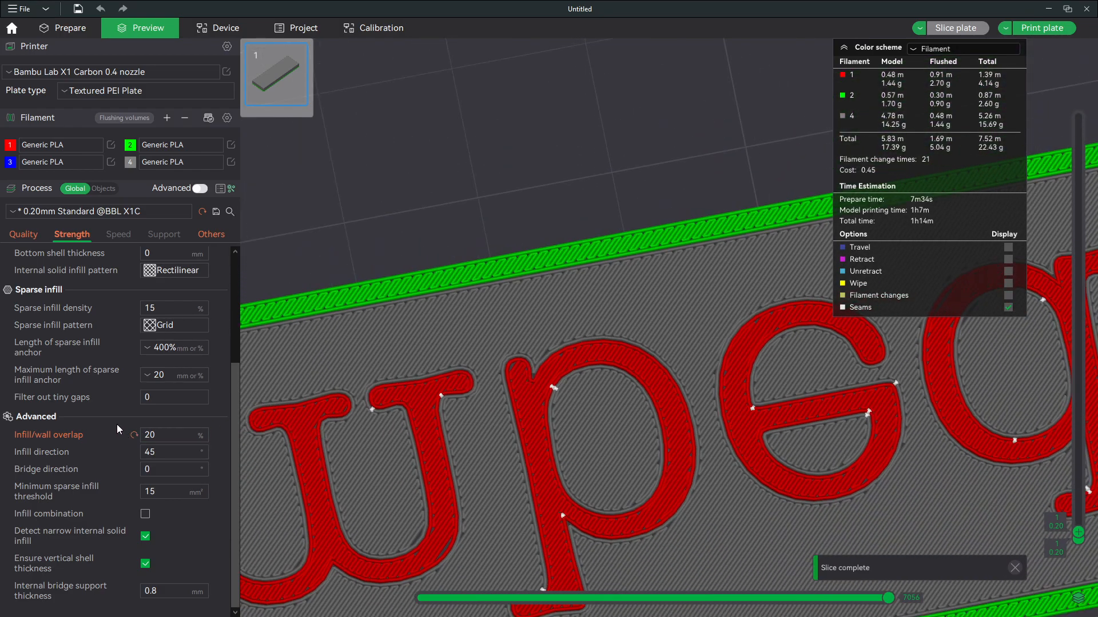
pyautogui.scroll(-5, 390, 425)
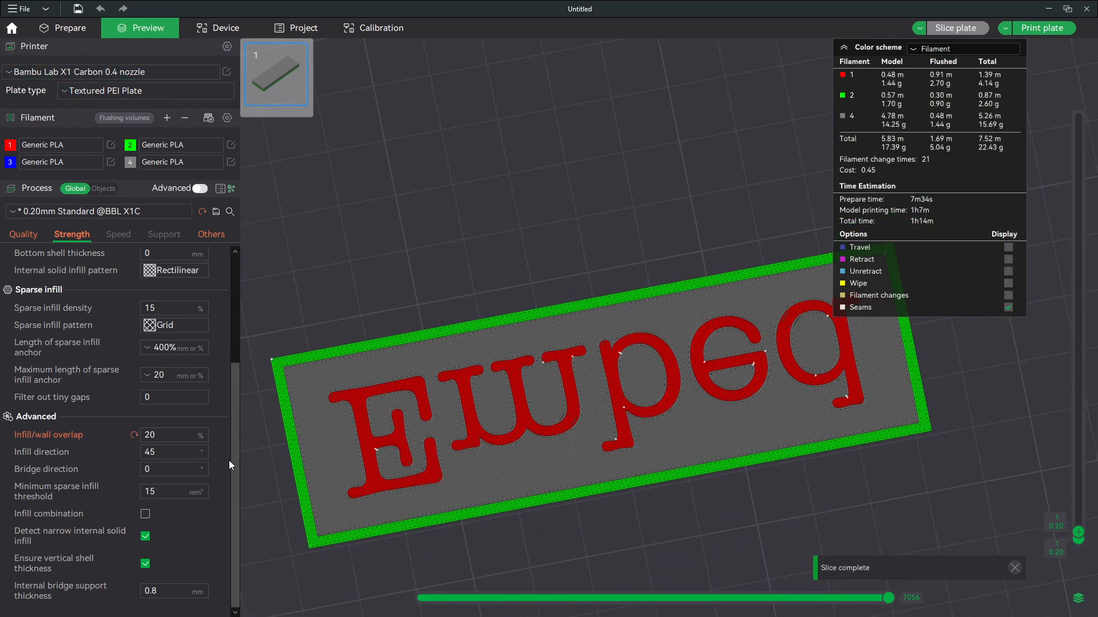
pyautogui.doubleClick(150, 452)
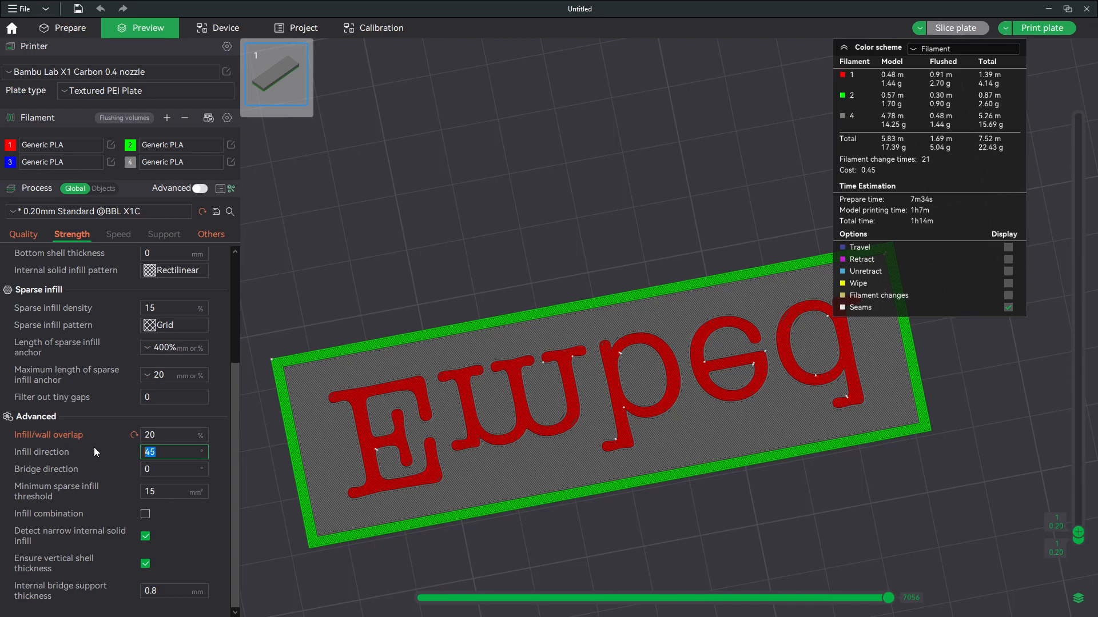
pyautogui.scroll(5, 94, 448)
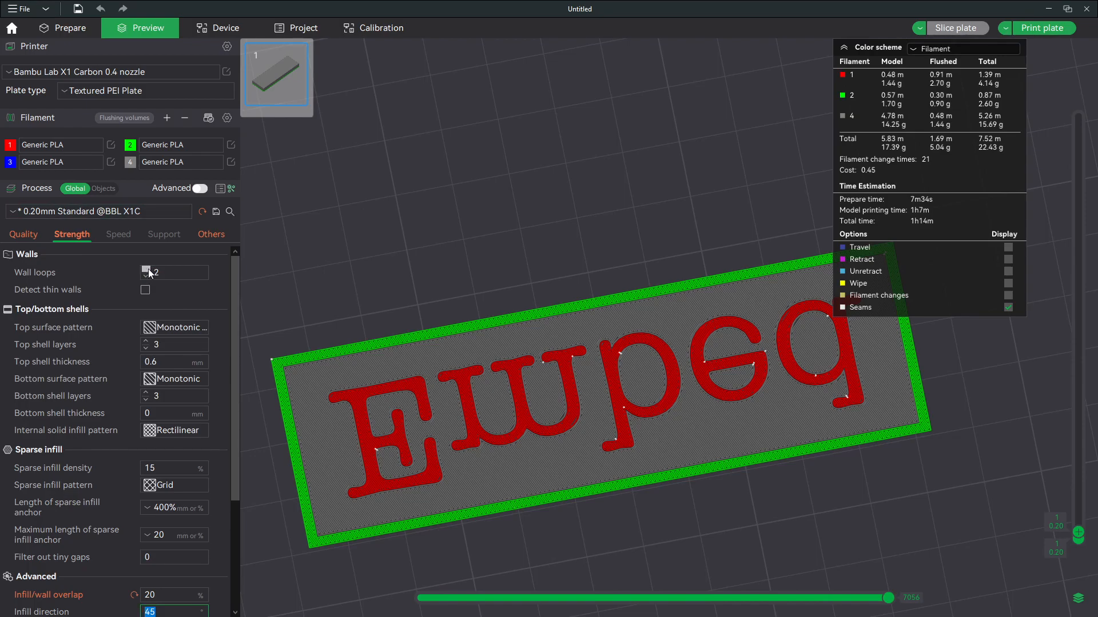
pyautogui.click(147, 341)
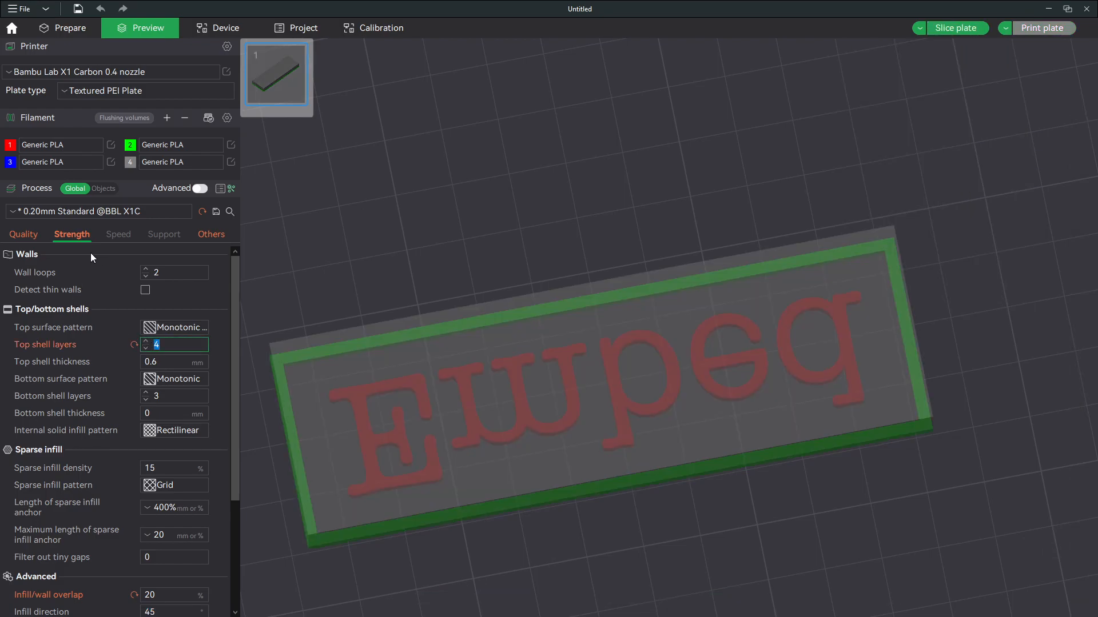
pyautogui.click(955, 29)
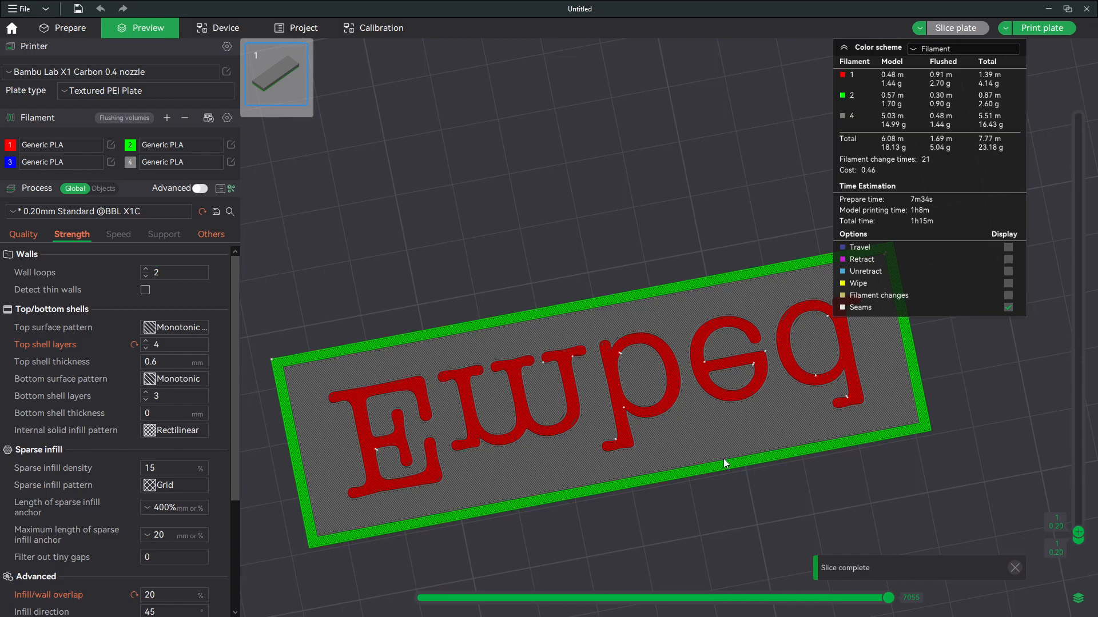
# Compare the toolpaths of layers 1 and 2 around the lettering in the sliced preview.
pyautogui.scroll(5, 669, 448)
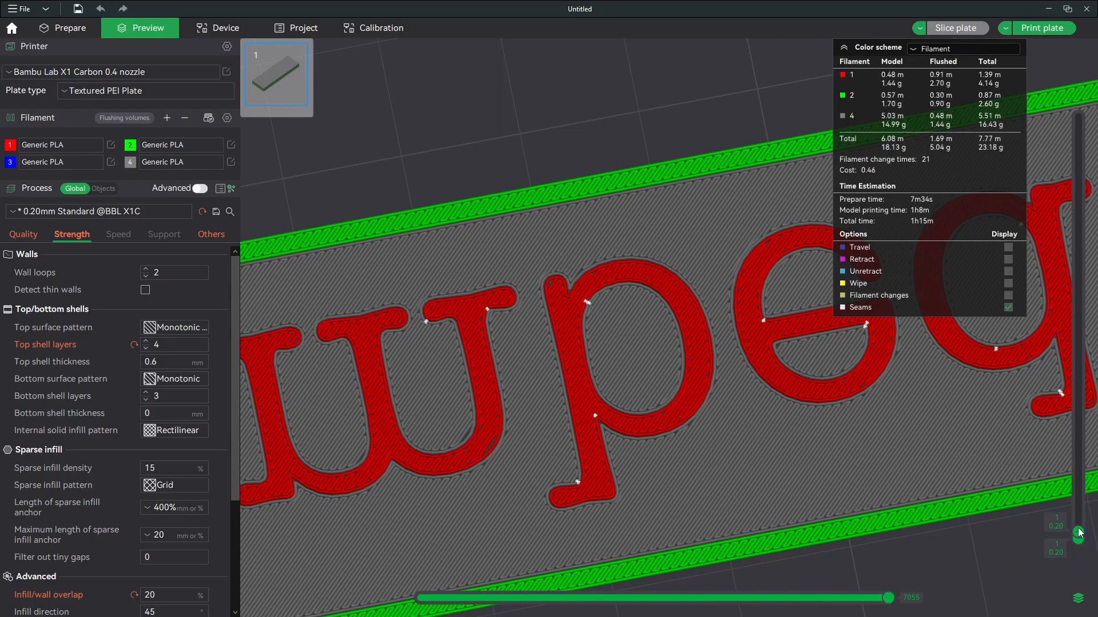
pyautogui.scroll(1, 1079, 533)
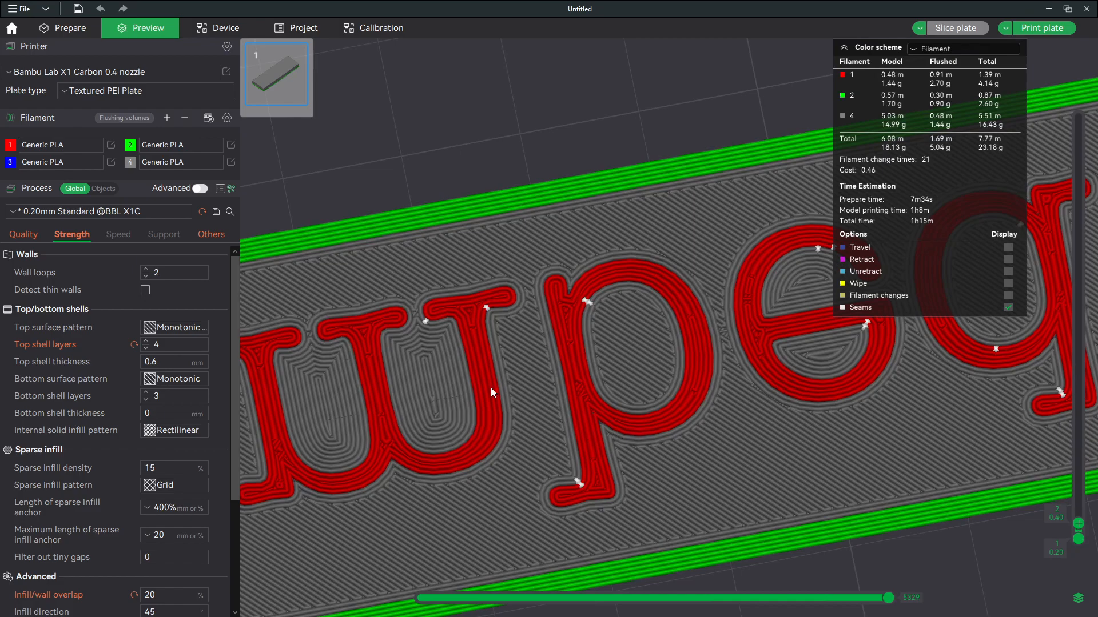
pyautogui.scroll(-1, 1078, 530)
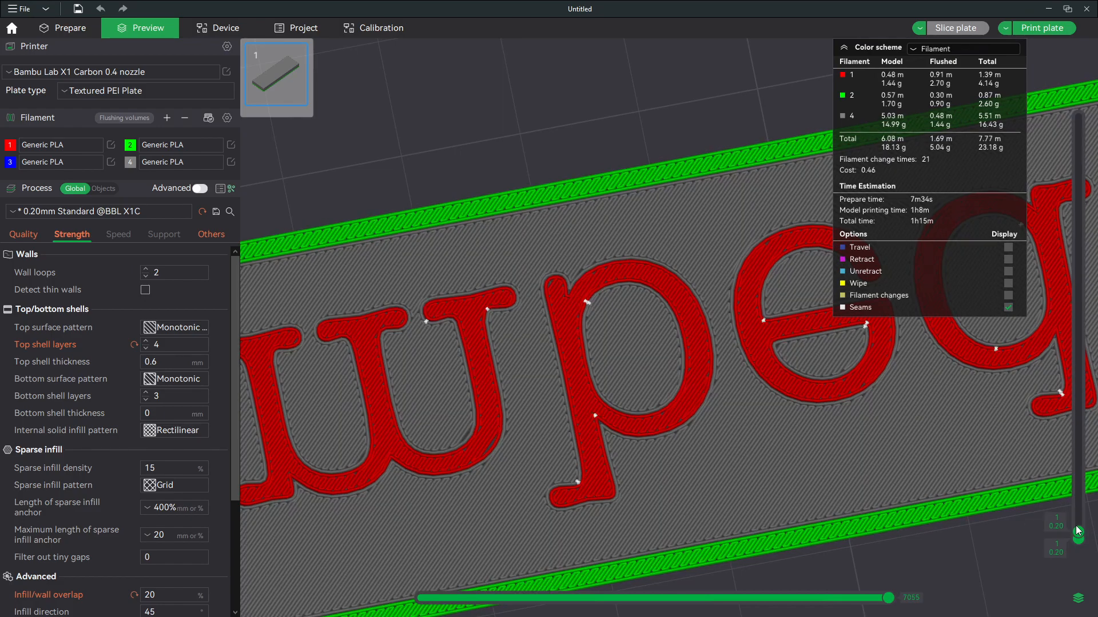
pyautogui.scroll(1, 509, 405)
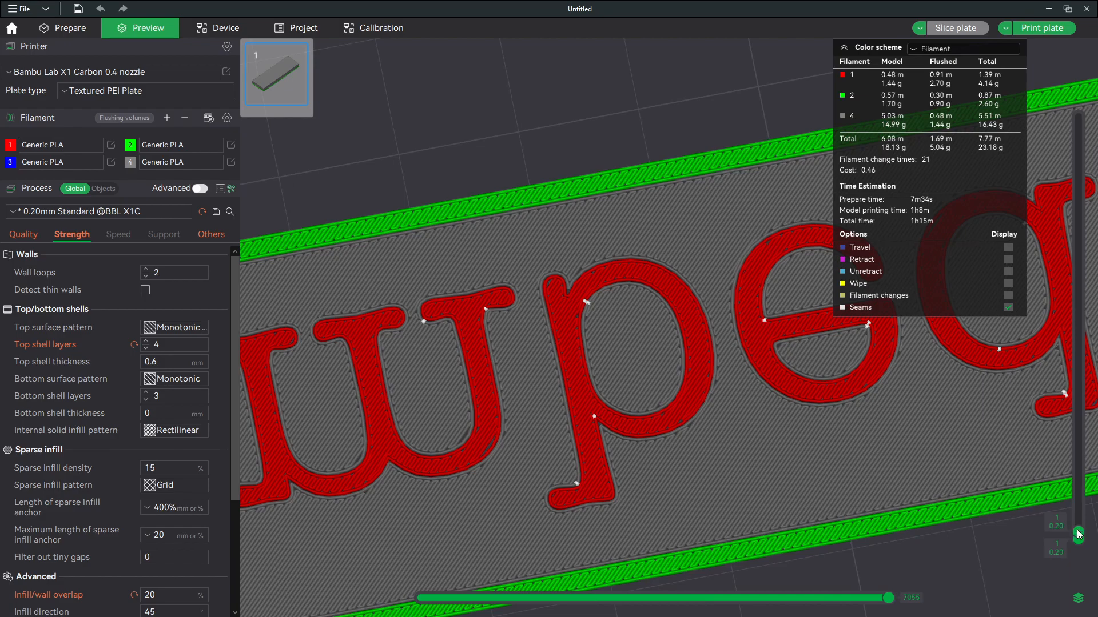
pyautogui.scroll(1, 1079, 533)
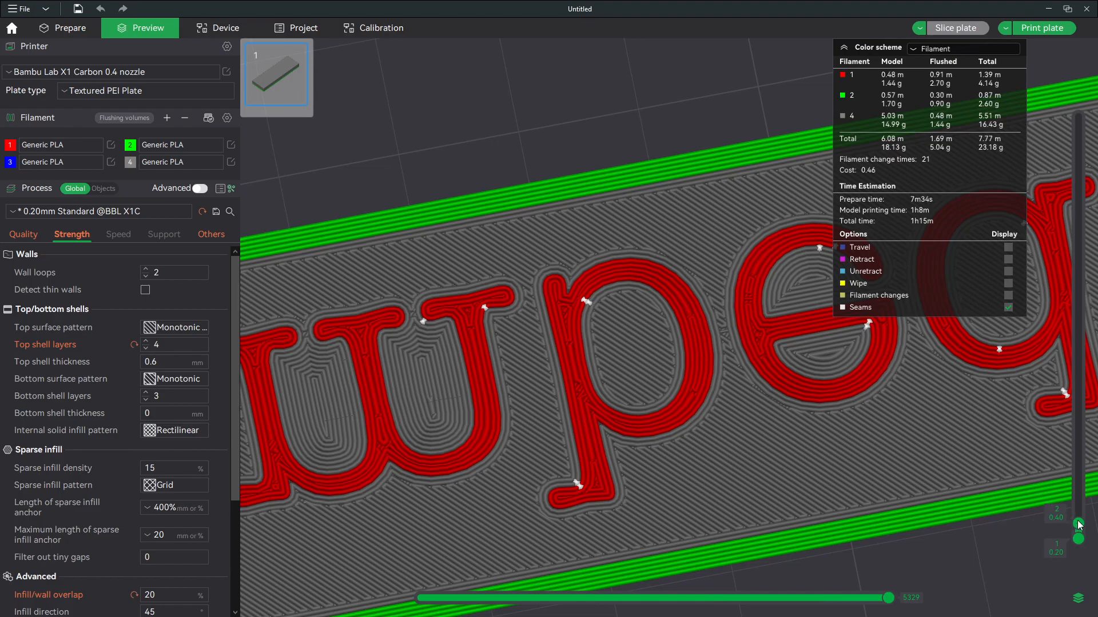
pyautogui.scroll(-1, 1078, 525)
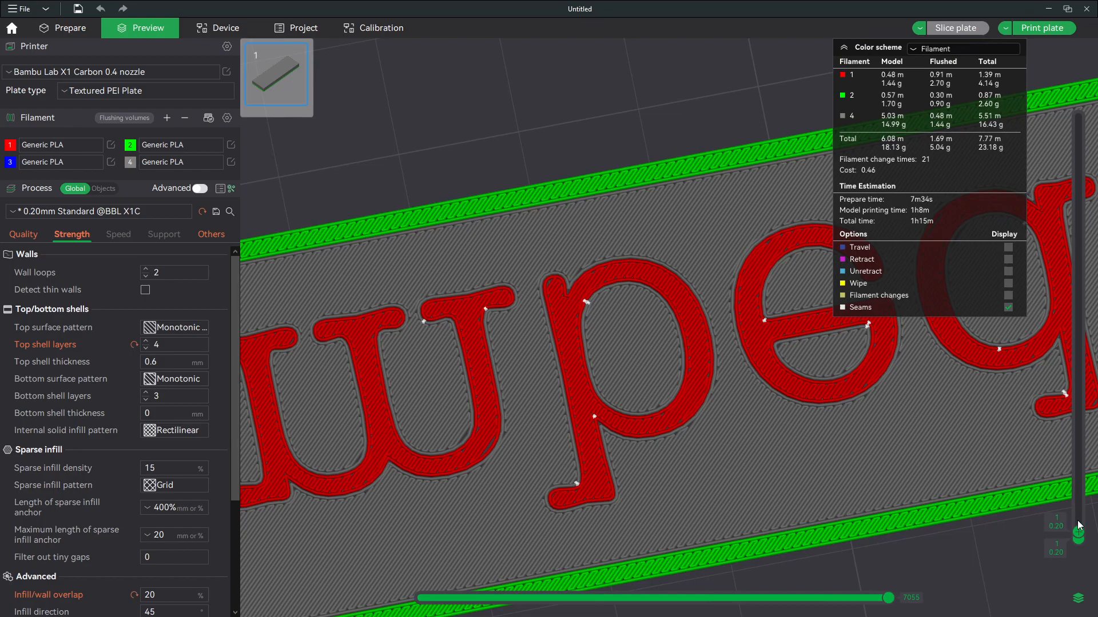
pyautogui.scroll(1, 1078, 524)
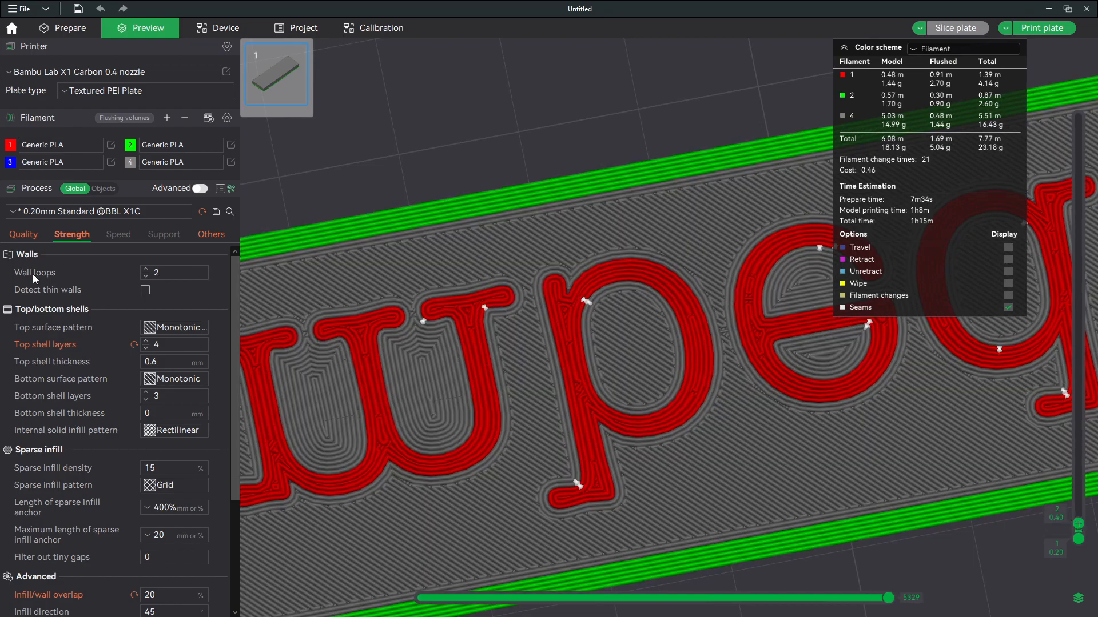
# Disable detection of narrow internal solid infill and reslice the plate, checking layers 1 and 2 of the lettering.
pyautogui.scroll(-5, 88, 370)
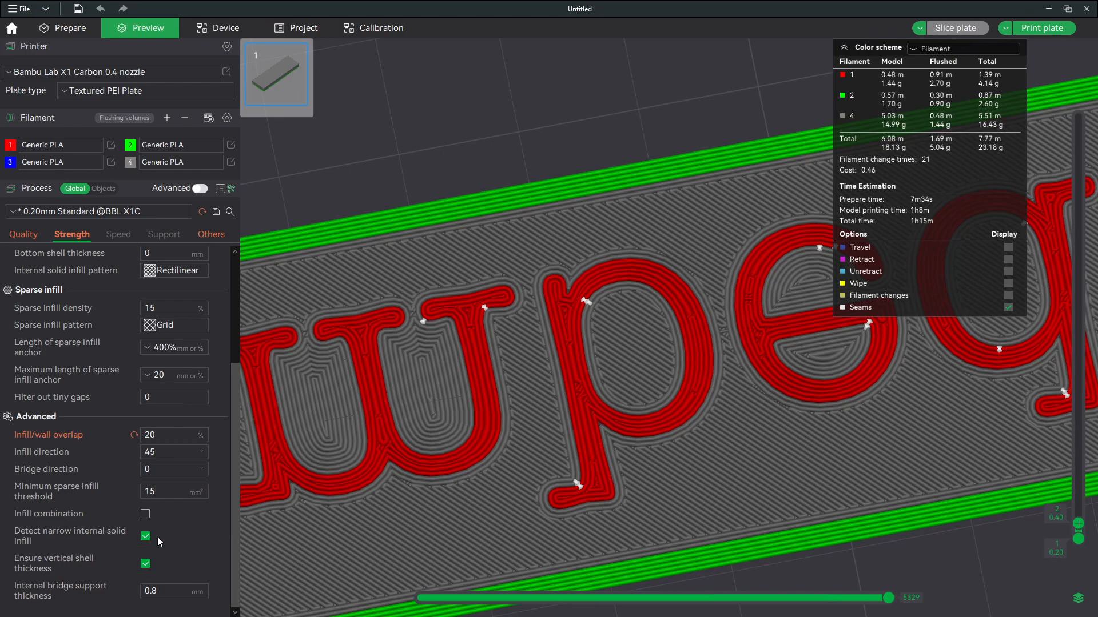
pyautogui.moveTo(565, 410); pyautogui.dragTo(653, 379, button='middle')
pyautogui.scroll(1, 653, 379)
pyautogui.scroll(-1, 627, 376)
pyautogui.moveTo(503, 367); pyautogui.dragTo(681, 337, button='middle')
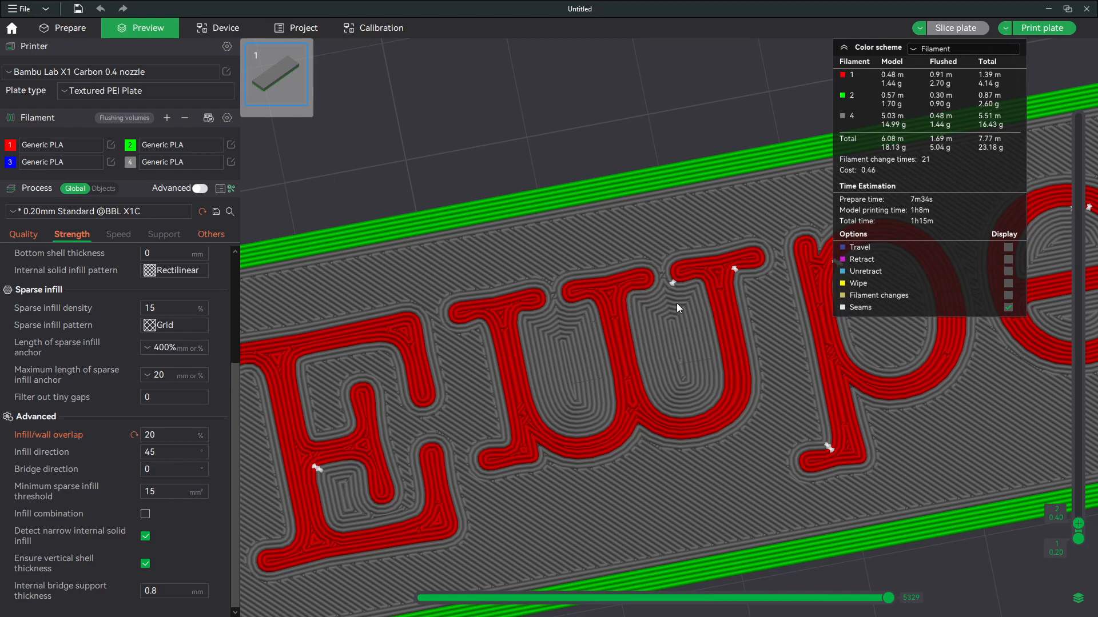
pyautogui.click(145, 536)
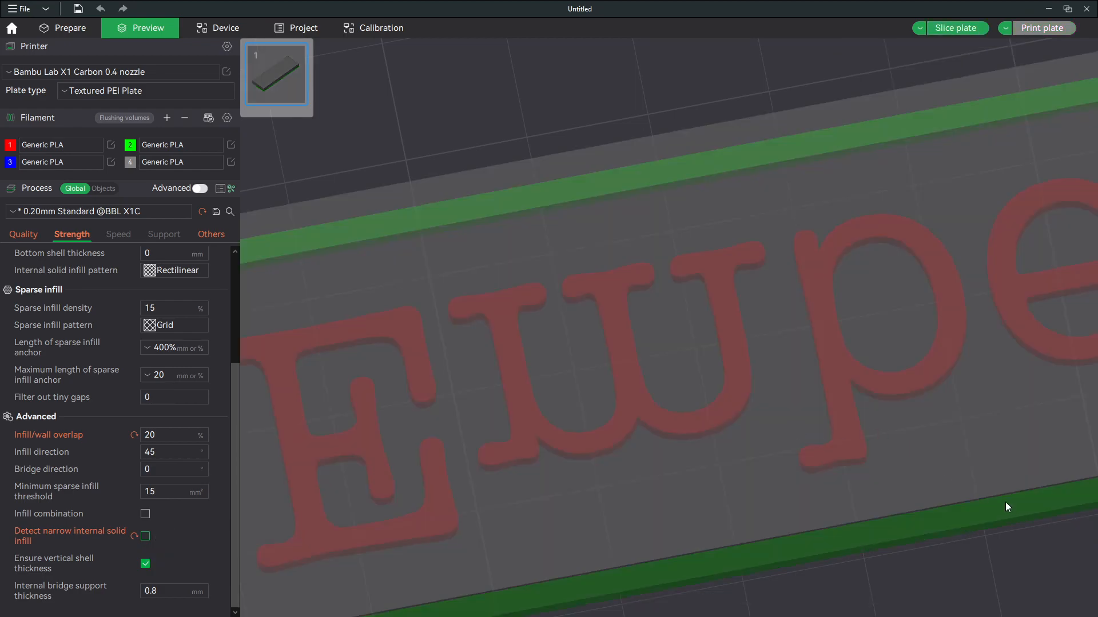
pyautogui.click(958, 34)
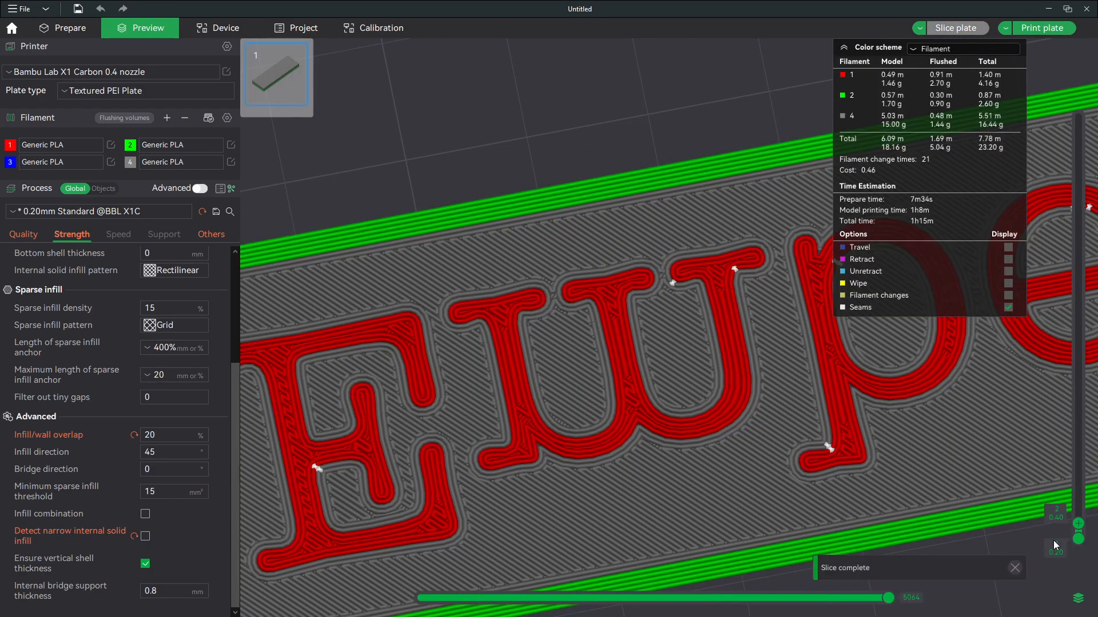
pyautogui.moveTo(1079, 524); pyautogui.dragTo(1082, 532)
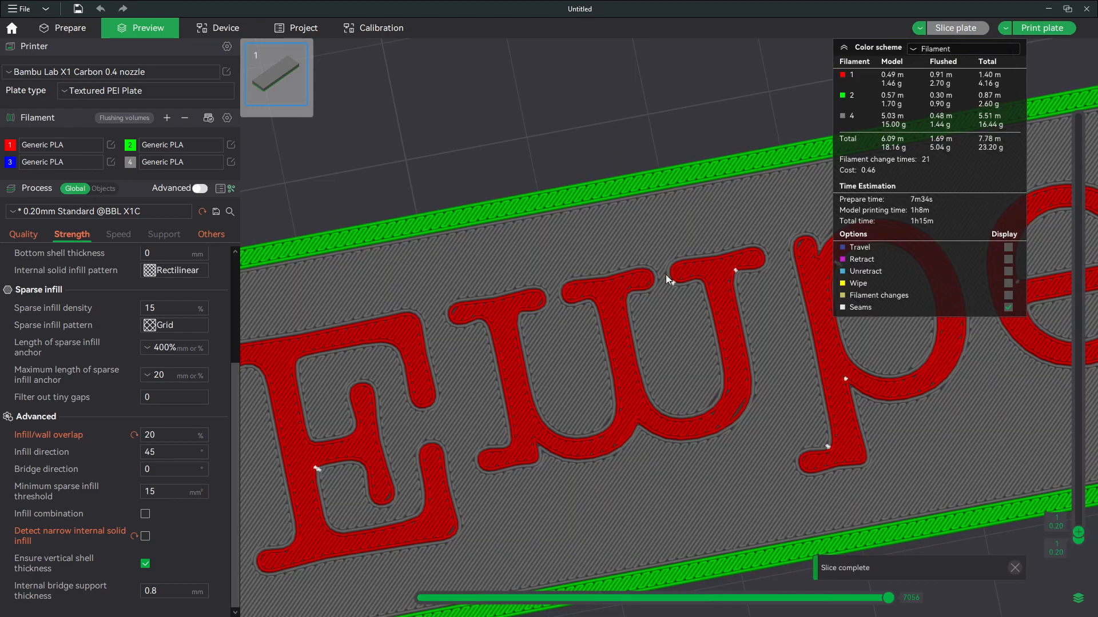
pyautogui.press('Up')
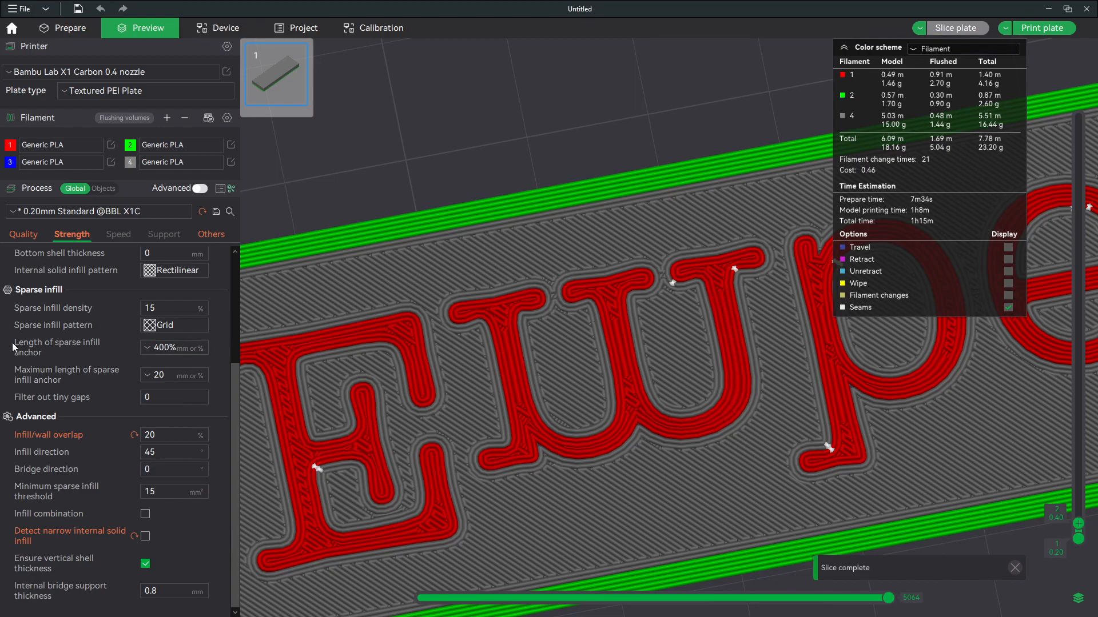
# In the quality settings, change the wall generator to Arachne and reslice the plate.
pyautogui.click(23, 234)
pyautogui.scroll(-5, 171, 446)
pyautogui.click(174, 456)
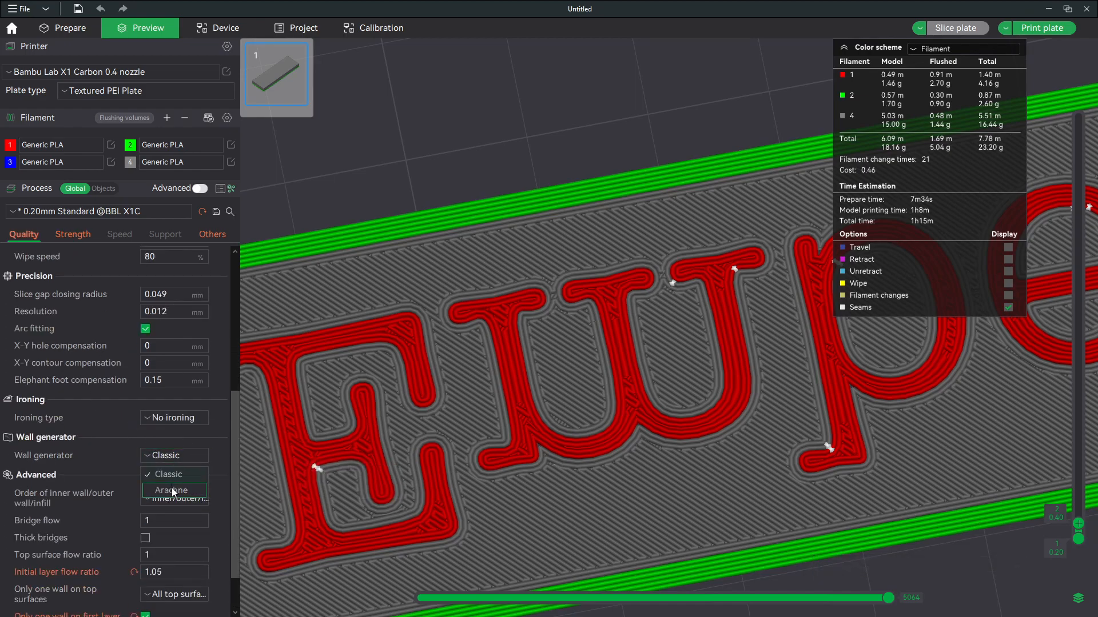
pyautogui.click(173, 491)
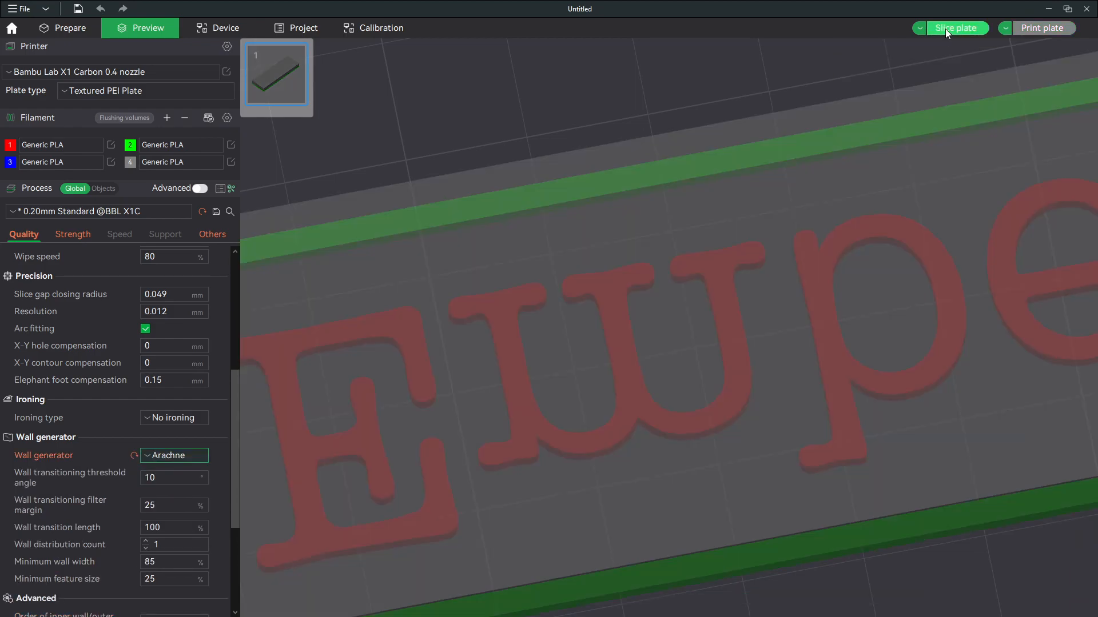
pyautogui.click(945, 29)
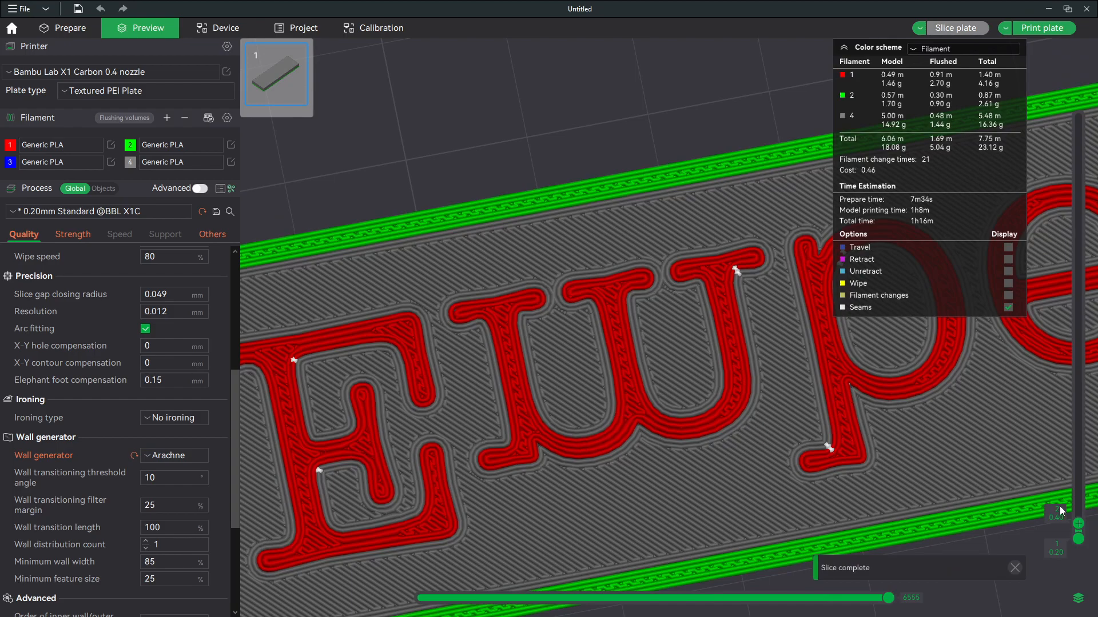
# Examine how the Arachne walls fill the letters and border on the first two layers.
pyautogui.moveTo(1078, 523); pyautogui.dragTo(1079, 529)
pyautogui.scroll(2, 1073, 525)
pyautogui.scroll(-1, 1071, 525)
pyautogui.scroll(1, 1071, 528)
pyautogui.scroll(-1, 1068, 526)
pyautogui.scroll(-8, 650, 424)
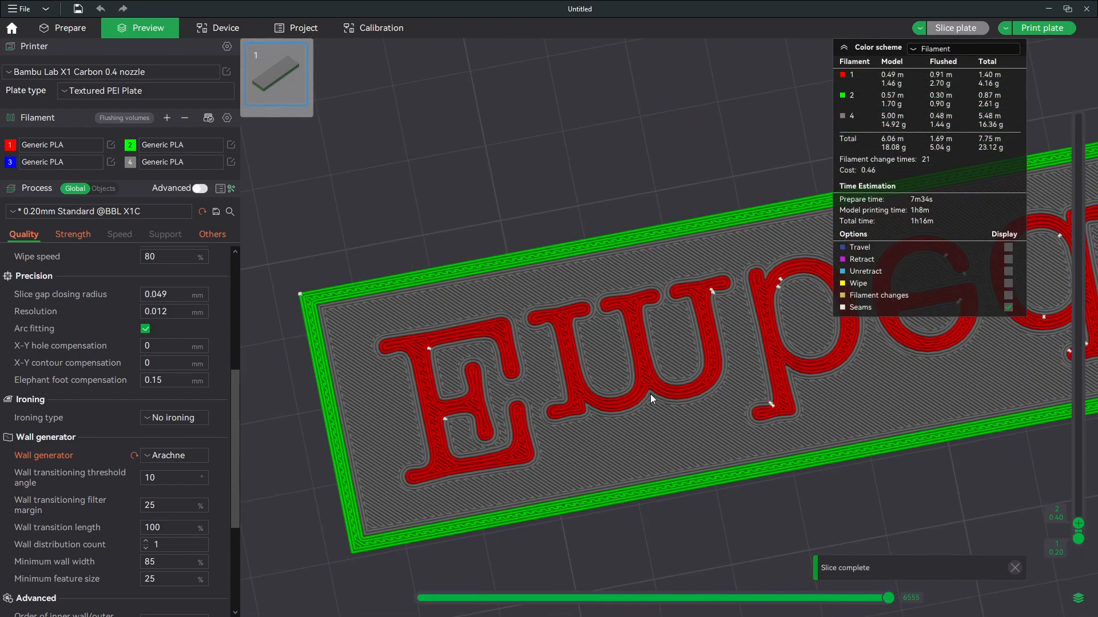
pyautogui.moveTo(663, 441)
pyautogui.mouseDown()
pyautogui.moveTo(685, 469)
pyautogui.moveTo(668, 450)
pyautogui.moveTo(683, 429)
pyautogui.moveTo(669, 423)
pyautogui.mouseUp()
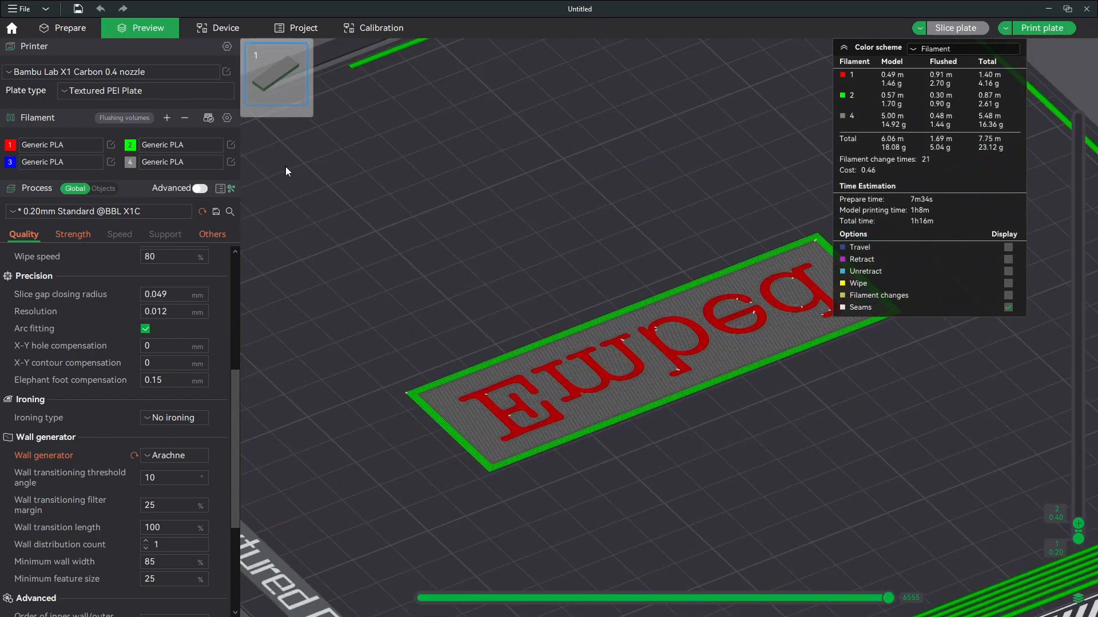
# Look up the installed Bambu Studio version in the About information and close it.
pyautogui.click(46, 8)
pyautogui.moveTo(68, 62)
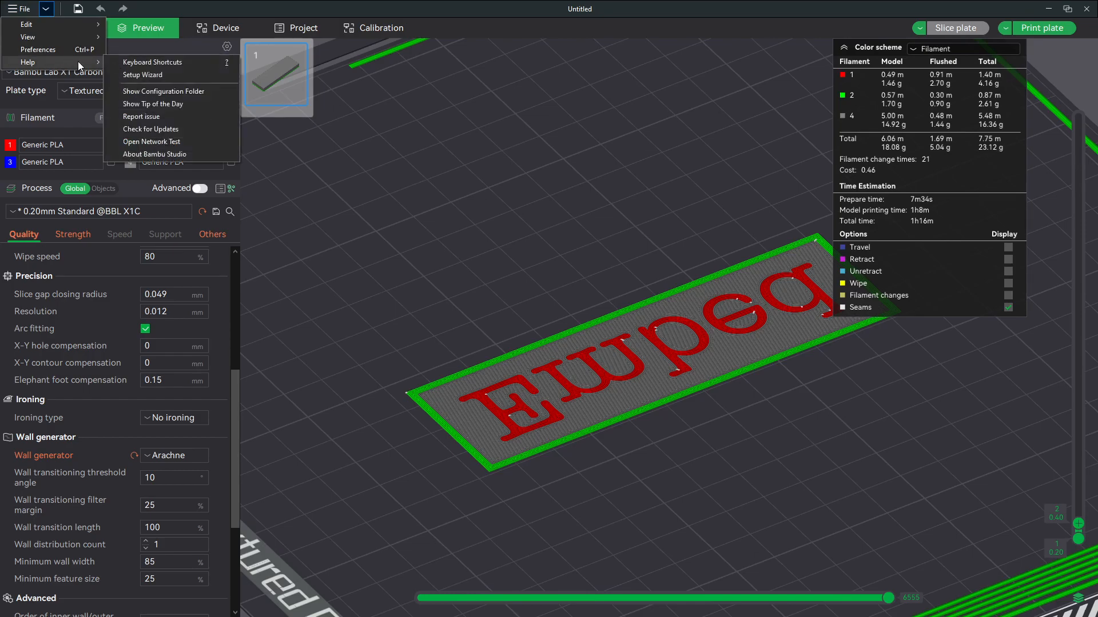
pyautogui.click(165, 154)
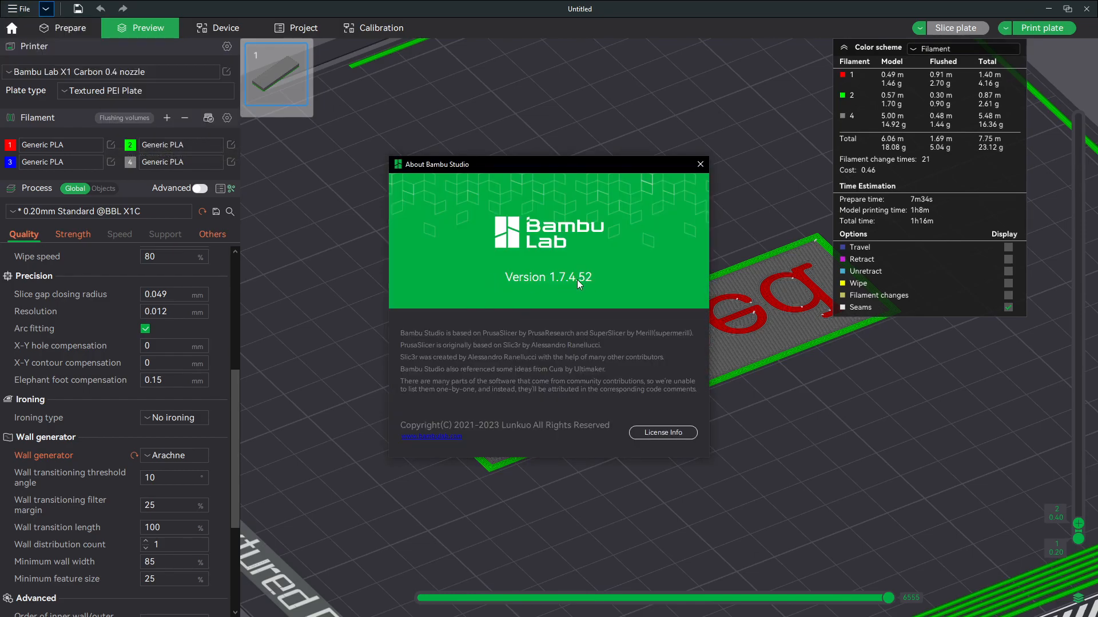
pyautogui.click(702, 165)
# Set the bed adhesion brim type to Outer brim only, keeping the 5 mm width, and reslice the plate.
pyautogui.moveTo(620, 277); pyautogui.dragTo(561, 230, button='right')
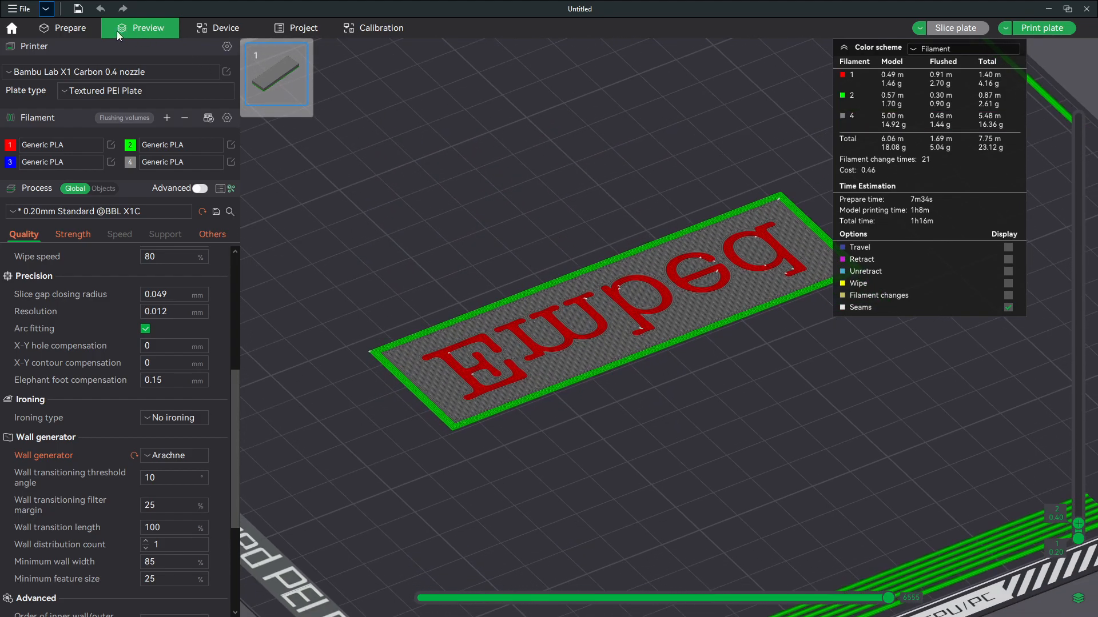
pyautogui.click(68, 27)
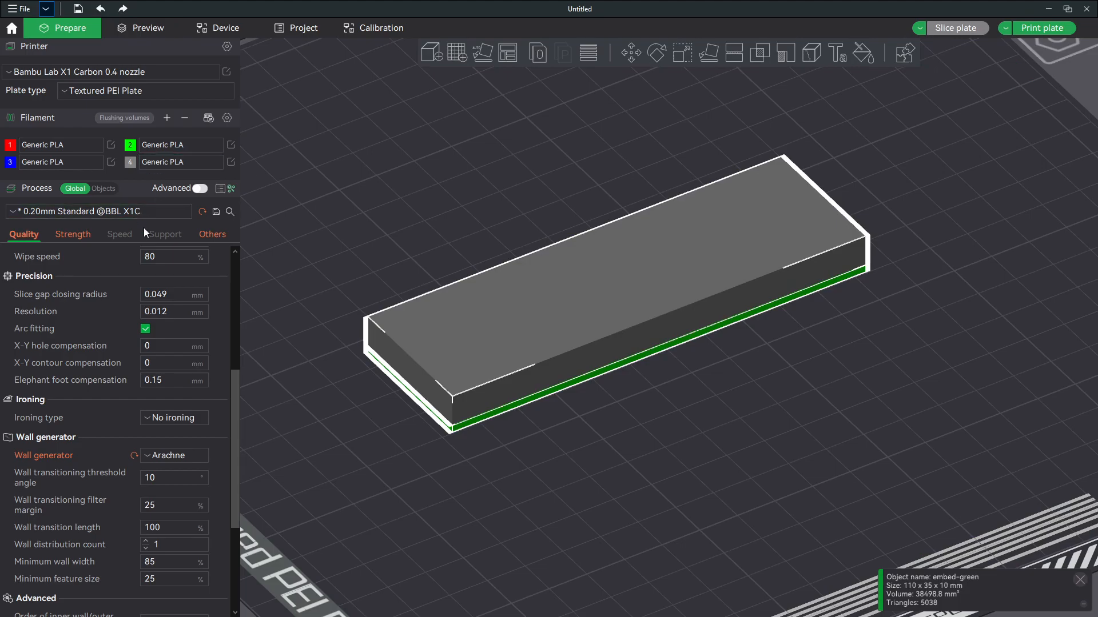
pyautogui.click(200, 233)
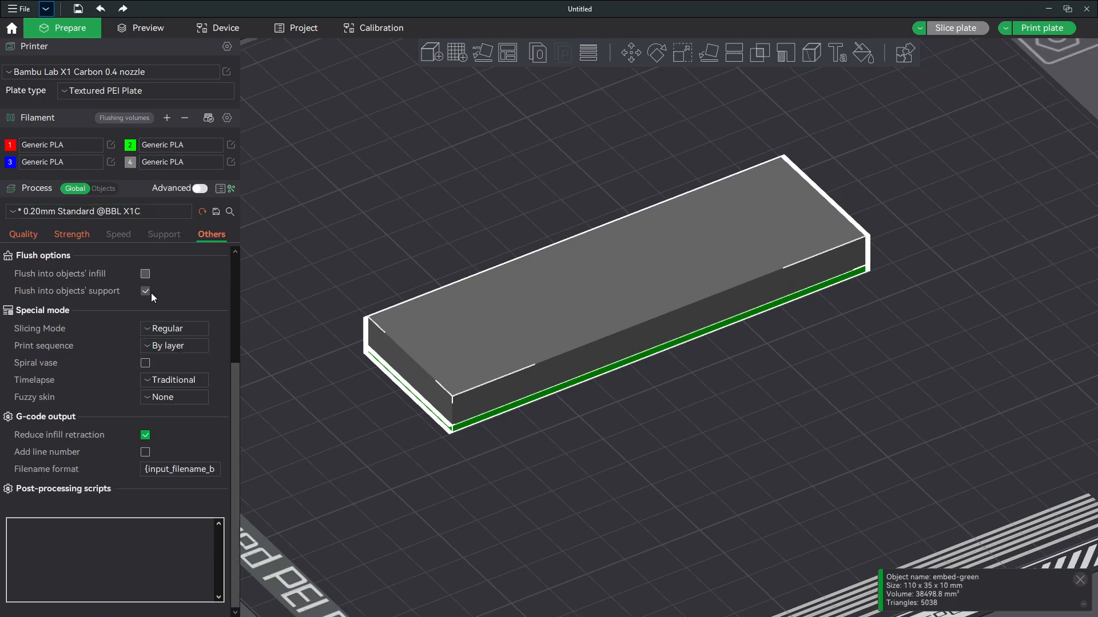
pyautogui.click(154, 237)
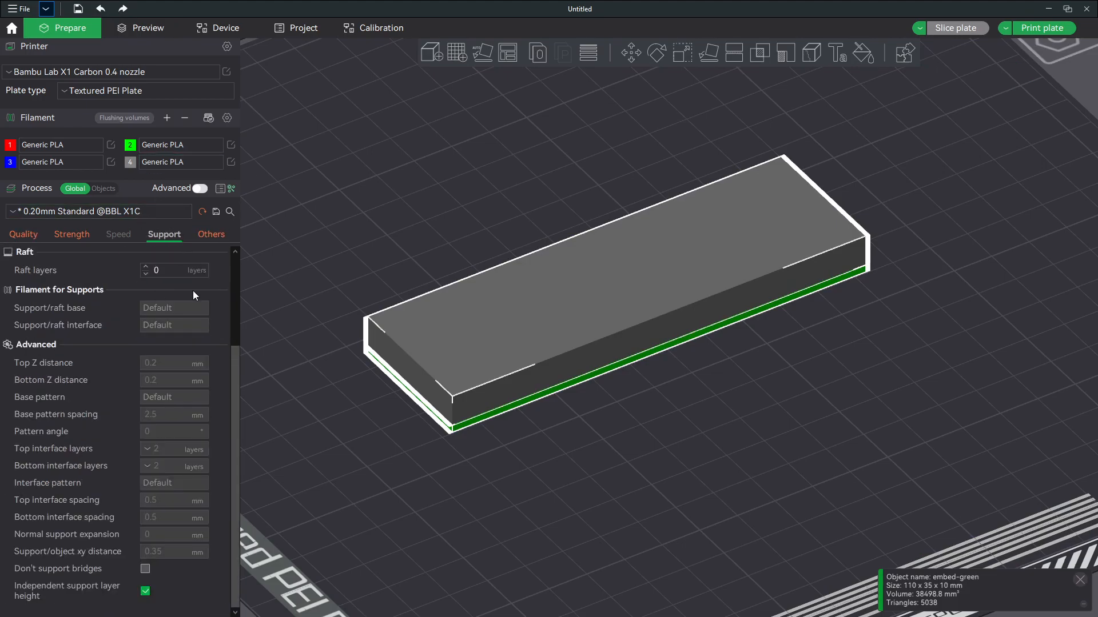
pyautogui.scroll(3, 185, 292)
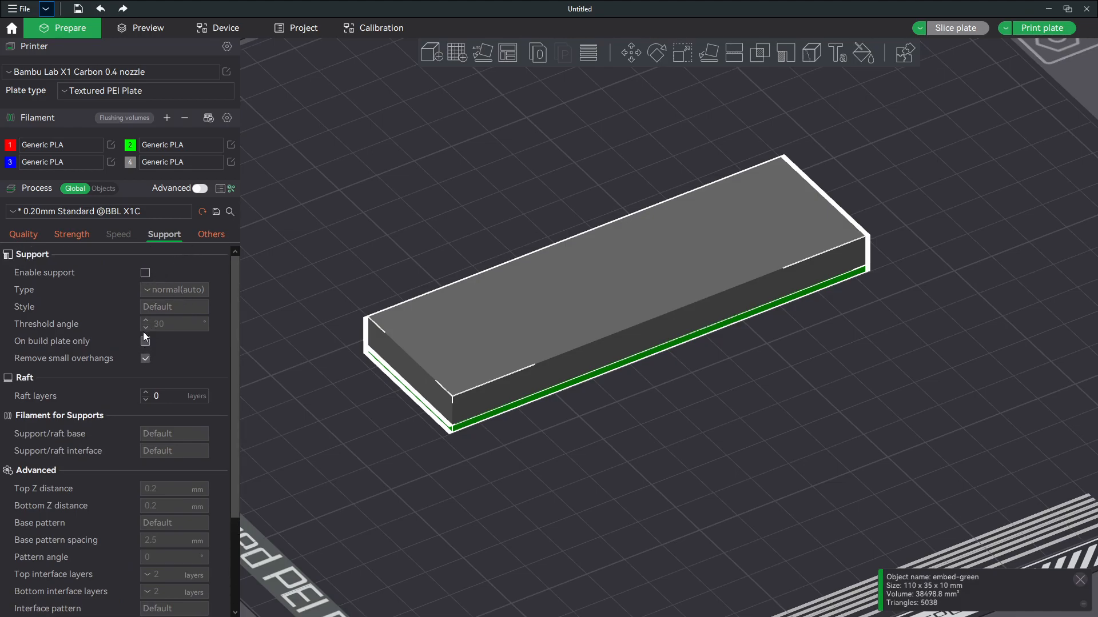
pyautogui.click(207, 235)
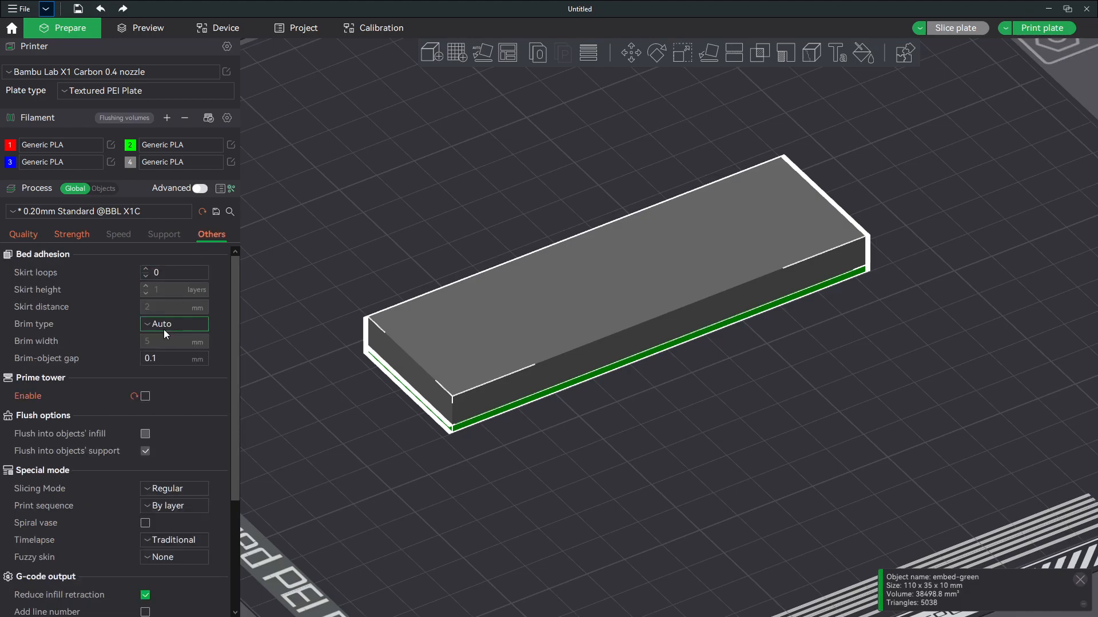
pyautogui.click(169, 324)
pyautogui.click(179, 355)
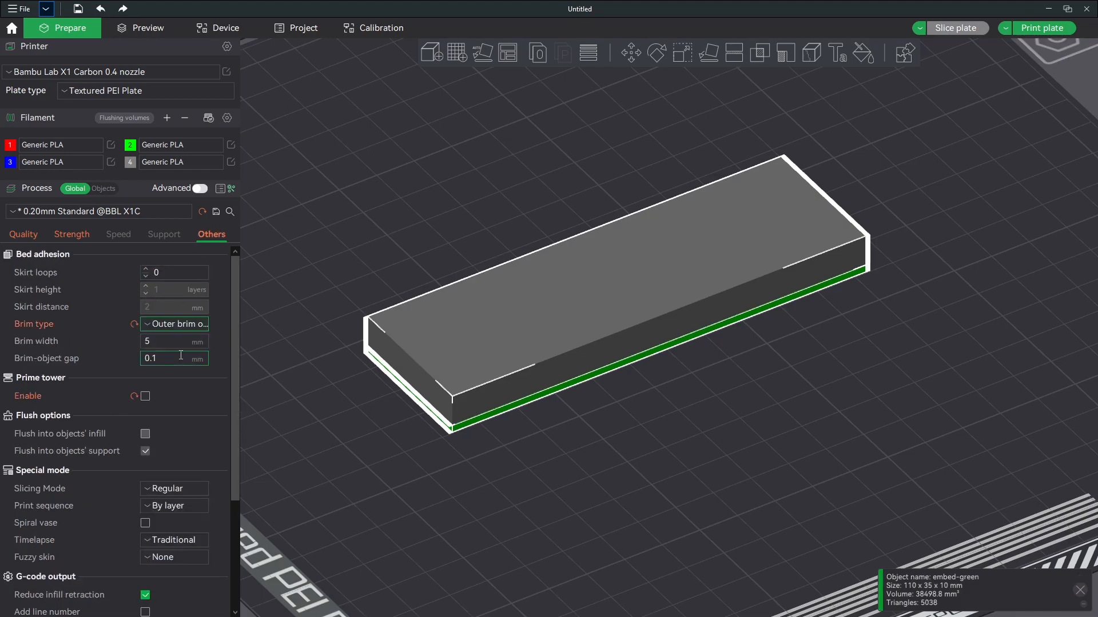
pyautogui.click(951, 29)
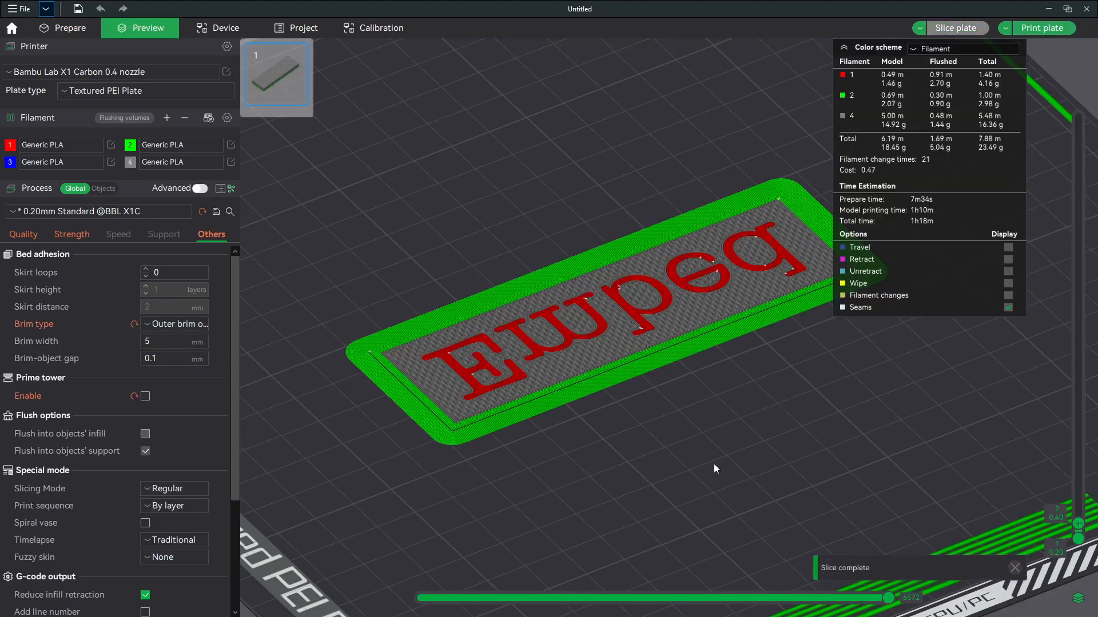
# In the plate settings, customize the first layer filament sequence as 1, 2, 3, 4 and reslice the plate.
pyautogui.moveTo(577, 471); pyautogui.dragTo(584, 476, button='middle')
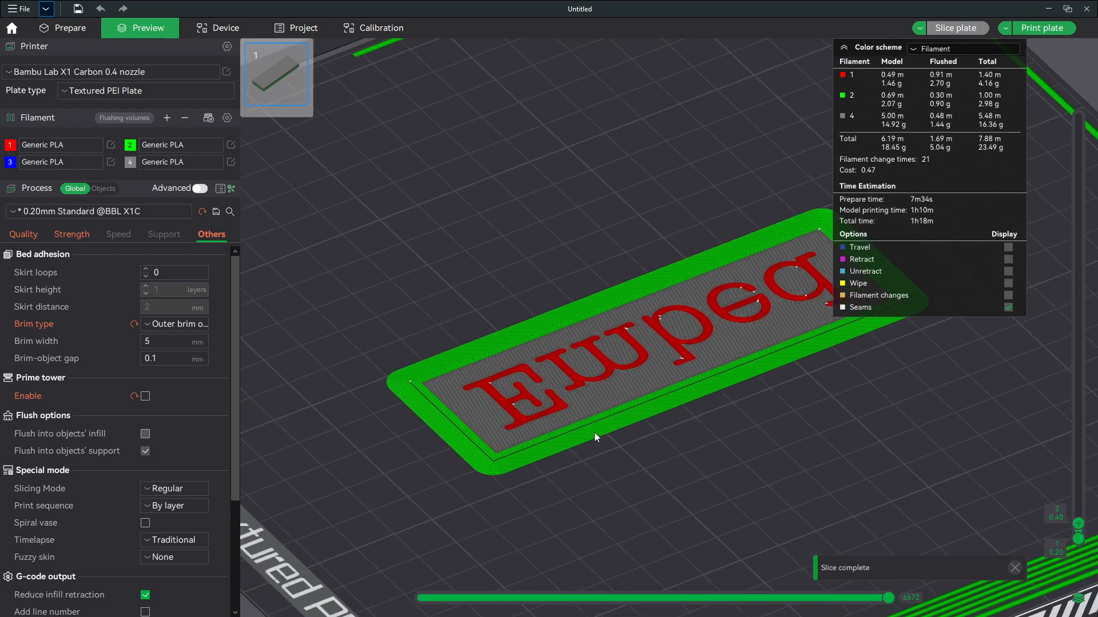
pyautogui.moveTo(612, 415); pyautogui.dragTo(510, 409, button='middle')
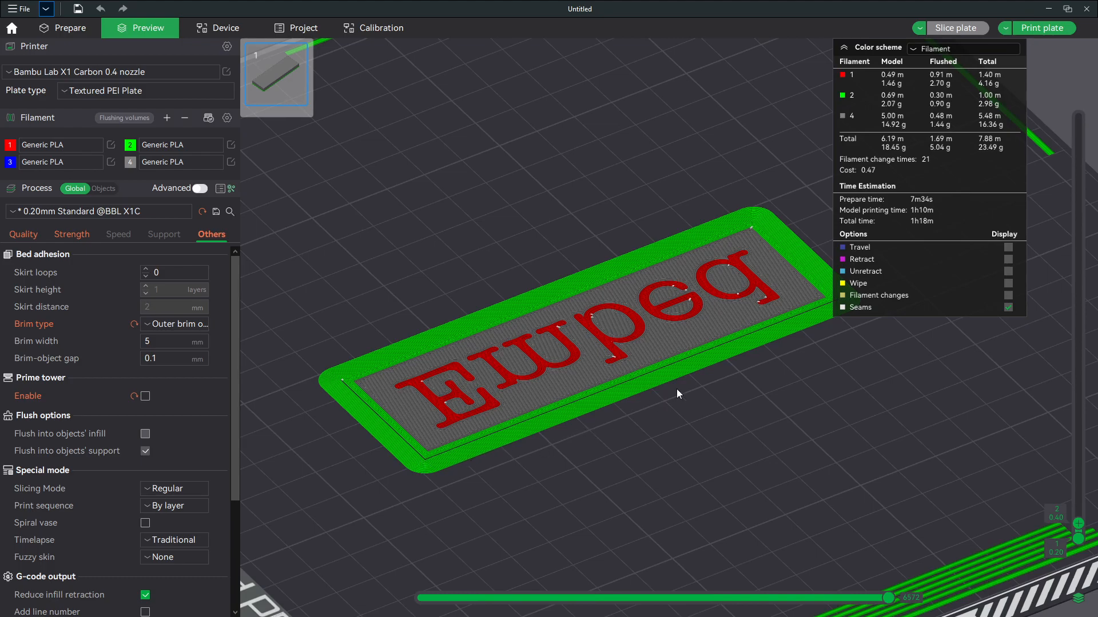
pyautogui.scroll(-5, 718, 365)
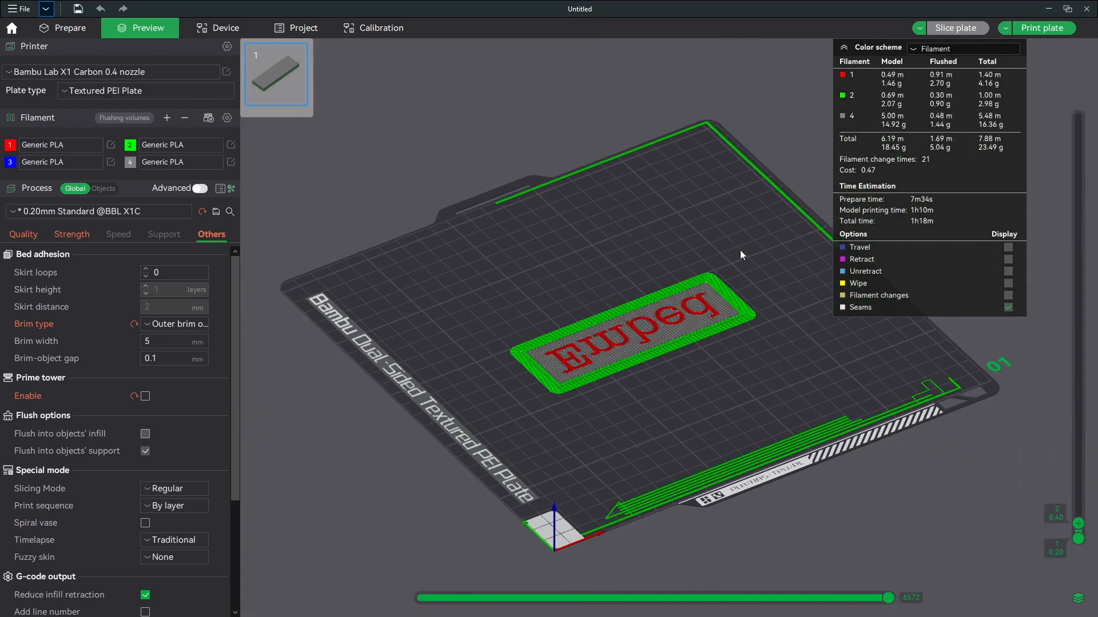
pyautogui.click(80, 28)
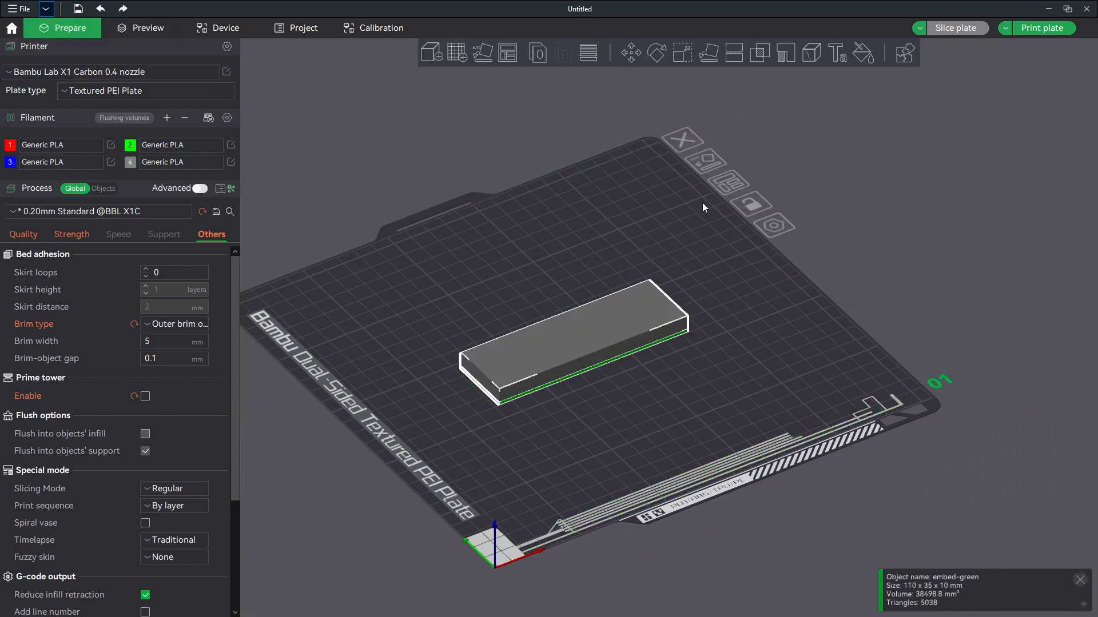
pyautogui.click(777, 229)
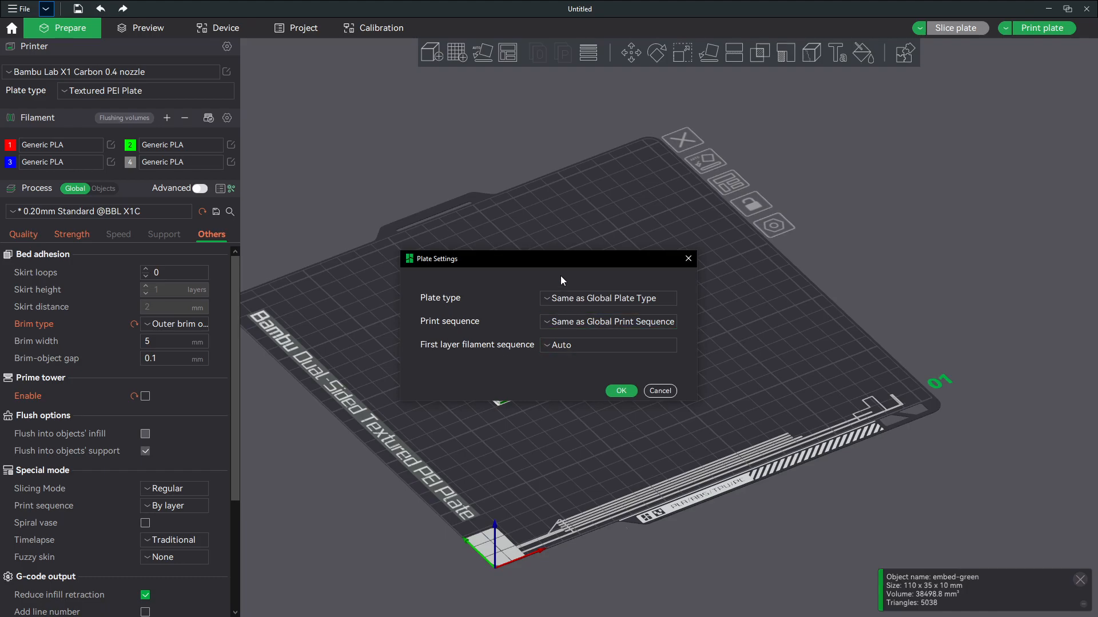
pyautogui.moveTo(559, 264); pyautogui.dragTo(565, 146)
pyautogui.click(583, 227)
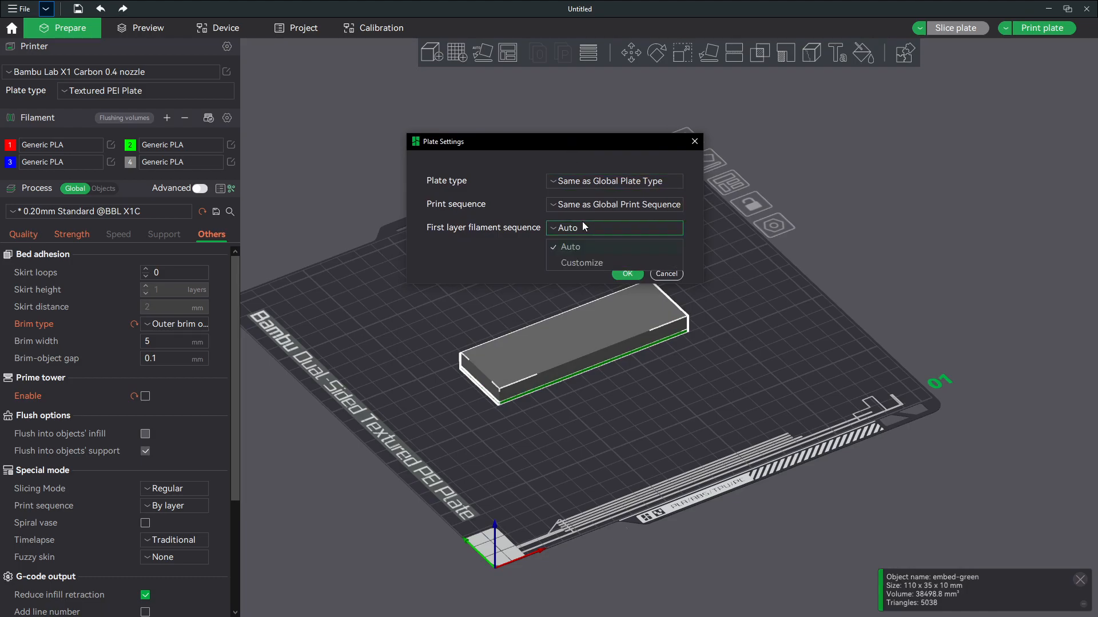
pyautogui.click(584, 263)
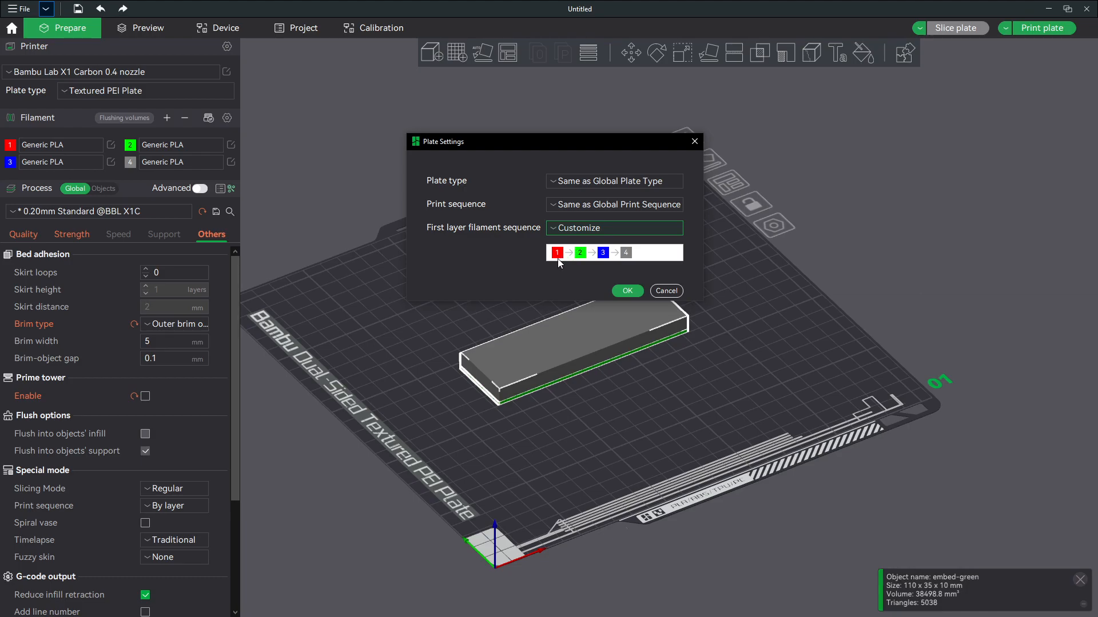
pyautogui.click(626, 291)
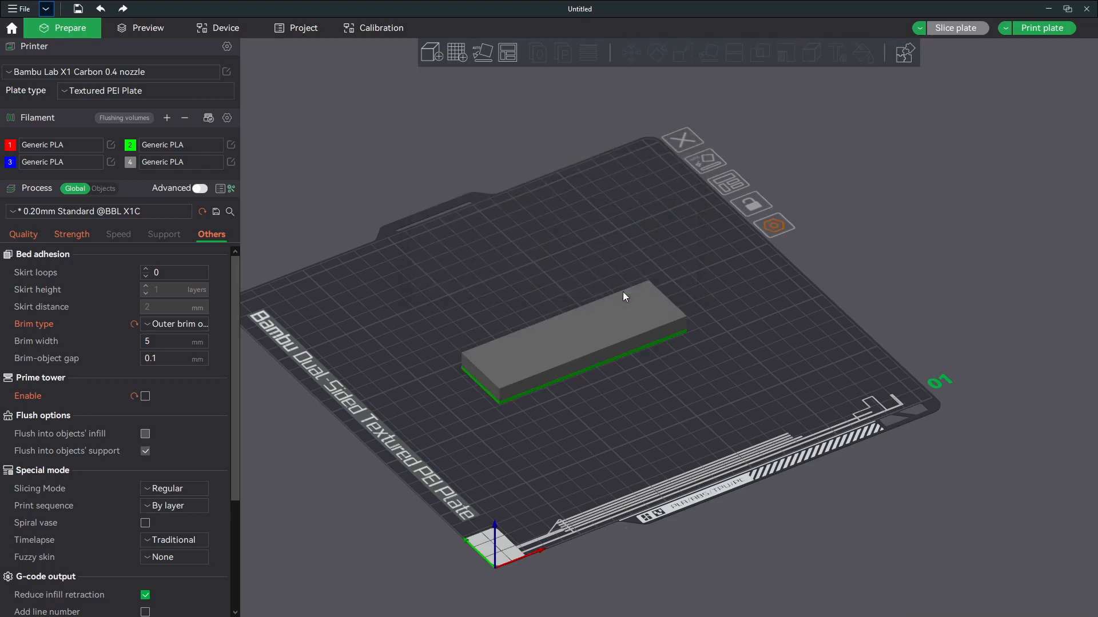
pyautogui.click(954, 32)
# Examine the brim, border and letter colours on the first two sliced layers, including a close view from above.
pyautogui.scroll(3, 550, 402)
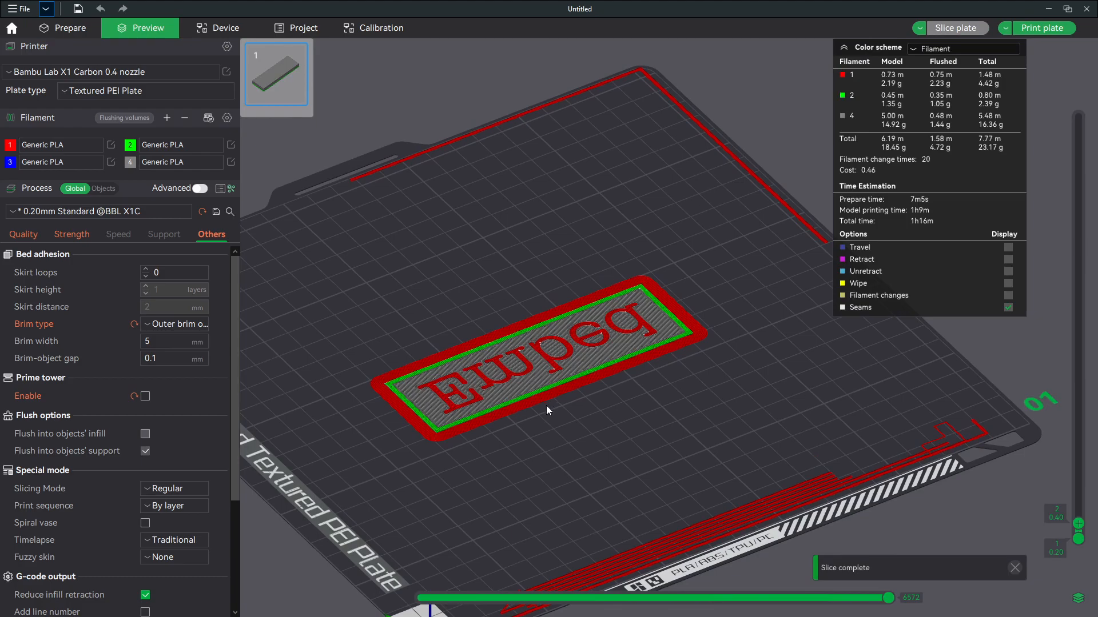
pyautogui.scroll(1, 566, 401)
pyautogui.scroll(1, 574, 393)
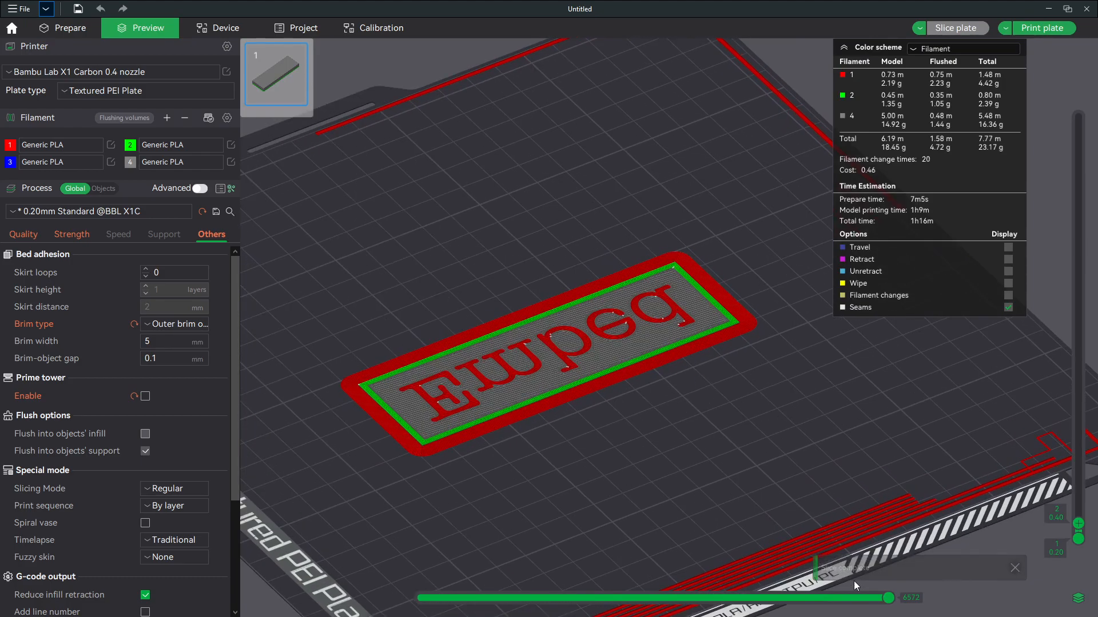
pyautogui.moveTo(888, 598); pyautogui.dragTo(420, 599)
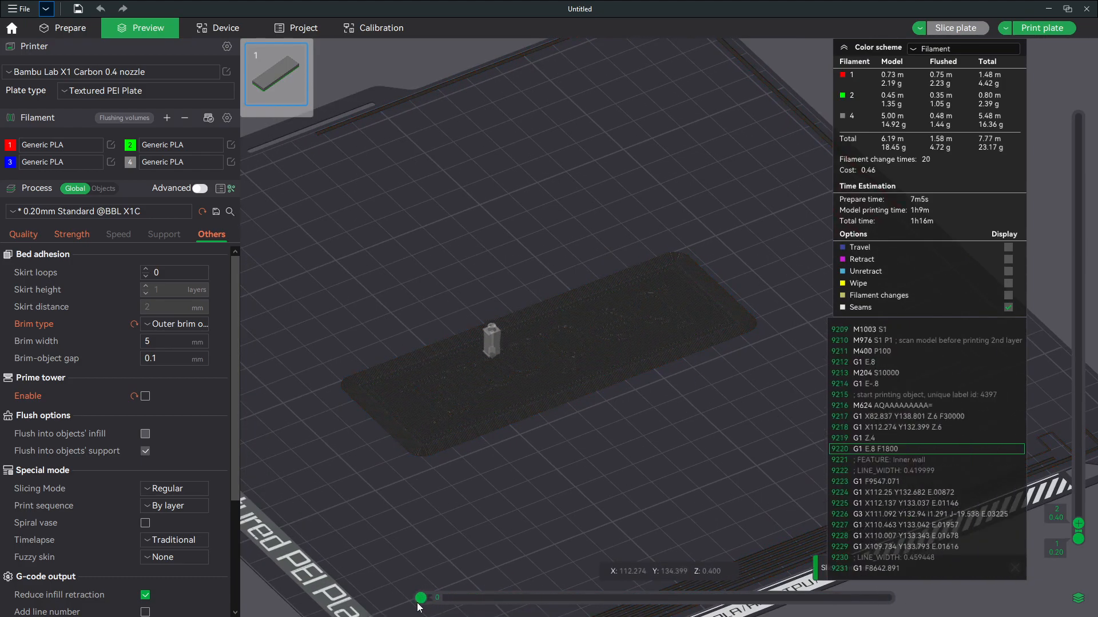
pyautogui.scroll(-1, 1071, 526)
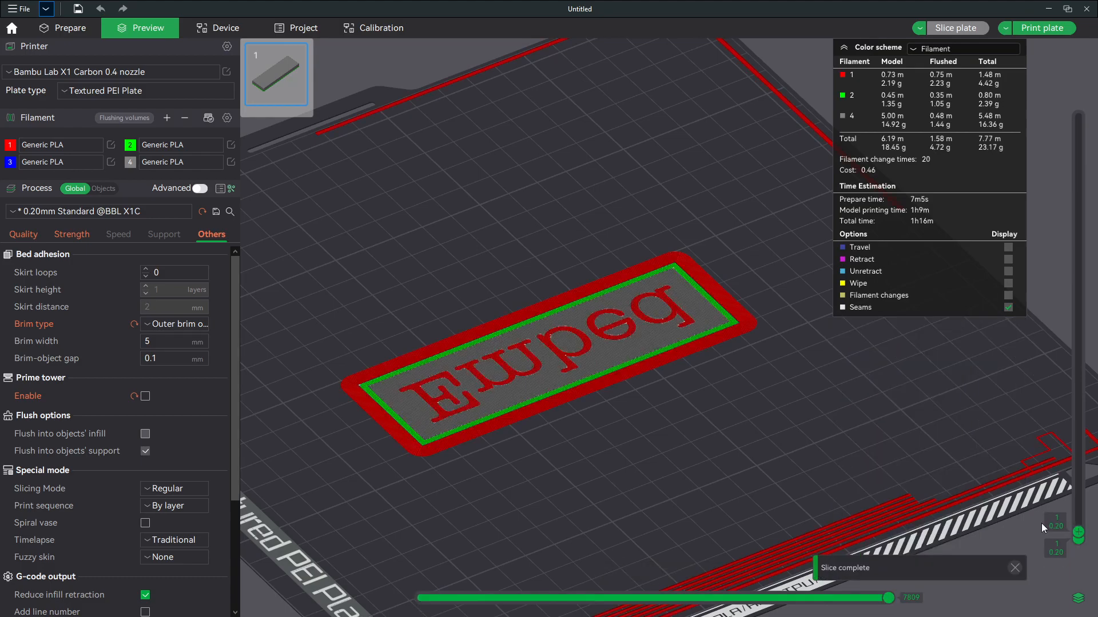
pyautogui.moveTo(888, 598)
pyautogui.mouseDown()
pyautogui.moveTo(523, 585)
pyautogui.moveTo(394, 594)
pyautogui.moveTo(629, 605)
pyautogui.moveTo(905, 594)
pyautogui.mouseUp()
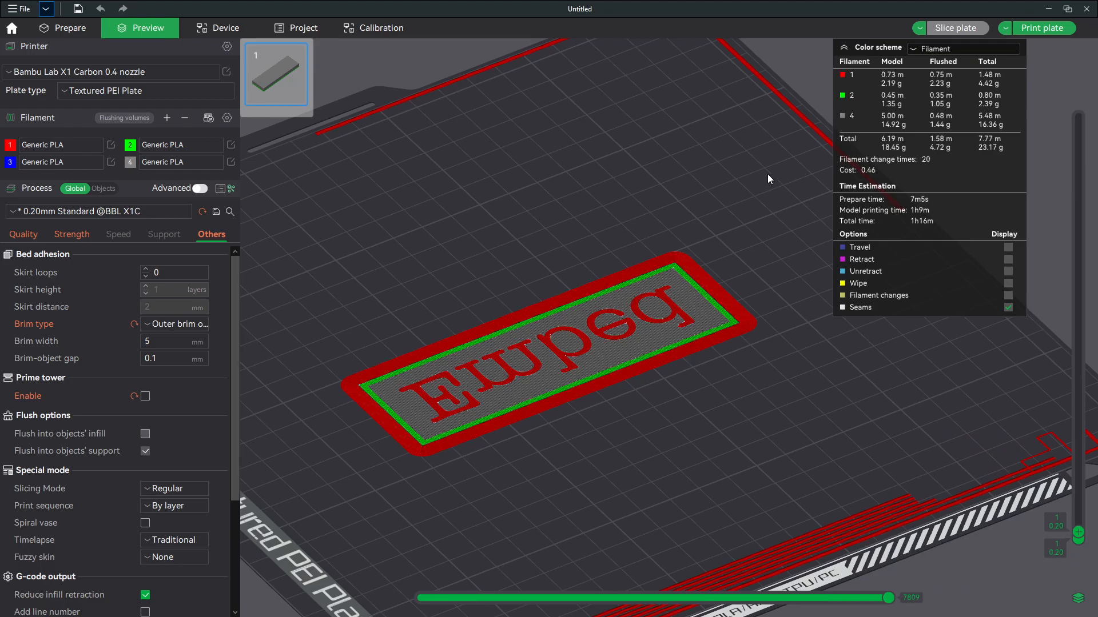
pyautogui.moveTo(718, 154); pyautogui.dragTo(722, 150)
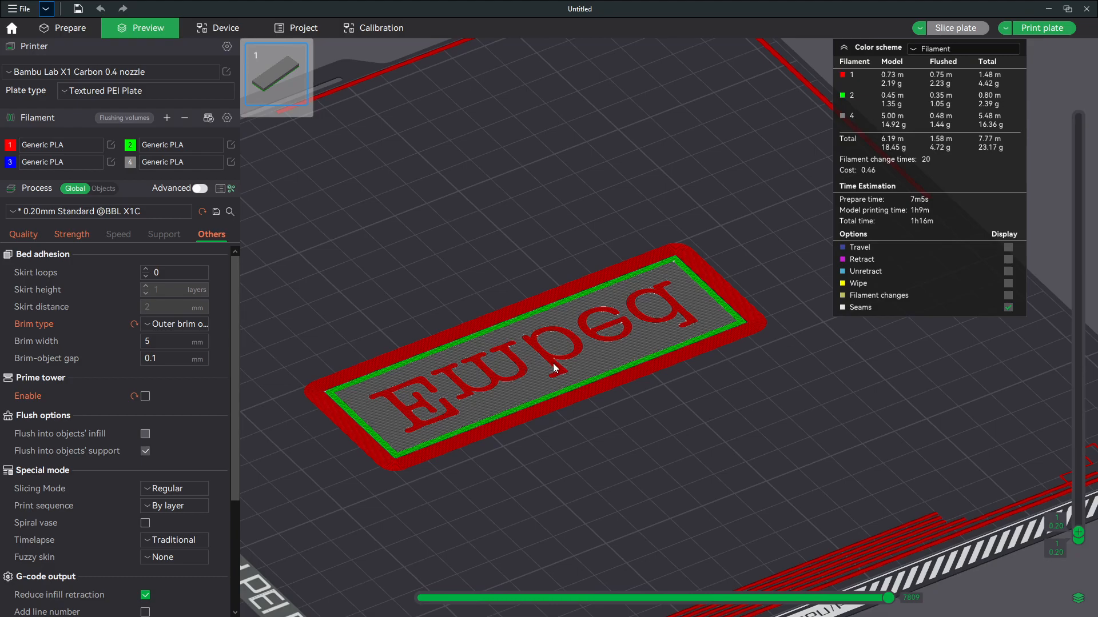
pyautogui.scroll(-4, 761, 186)
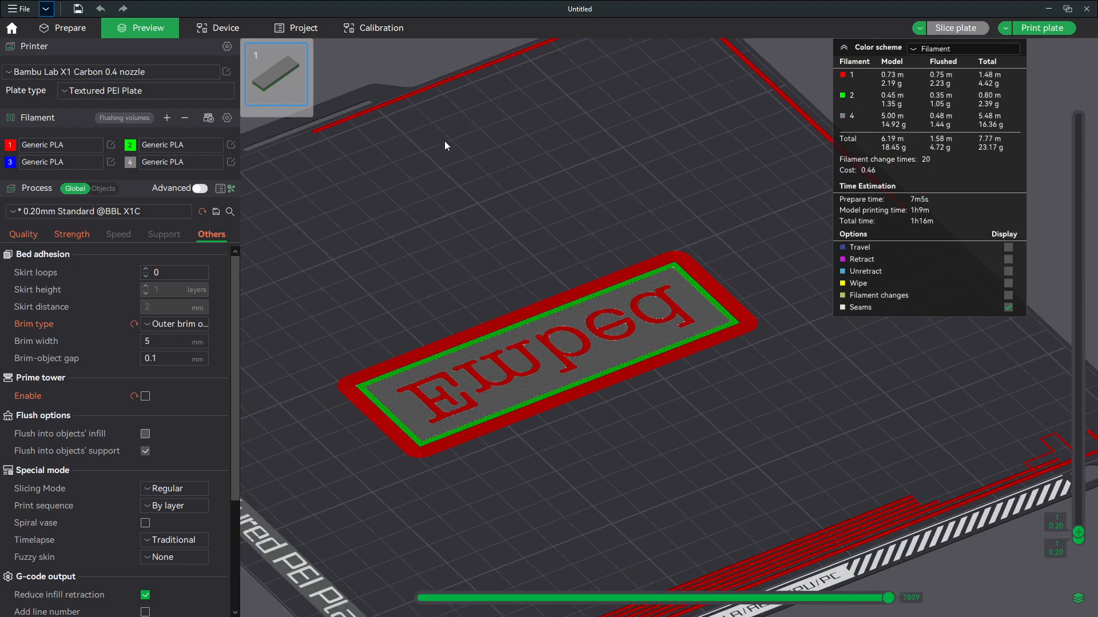
pyautogui.scroll(5, 574, 338)
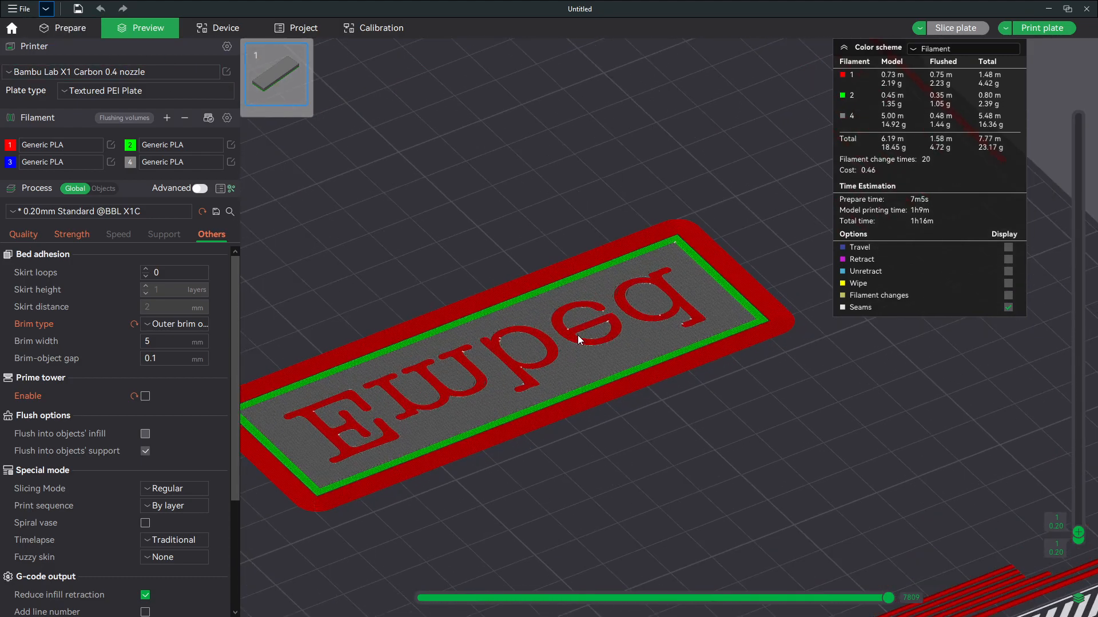
pyautogui.moveTo(670, 312); pyautogui.dragTo(656, 389)
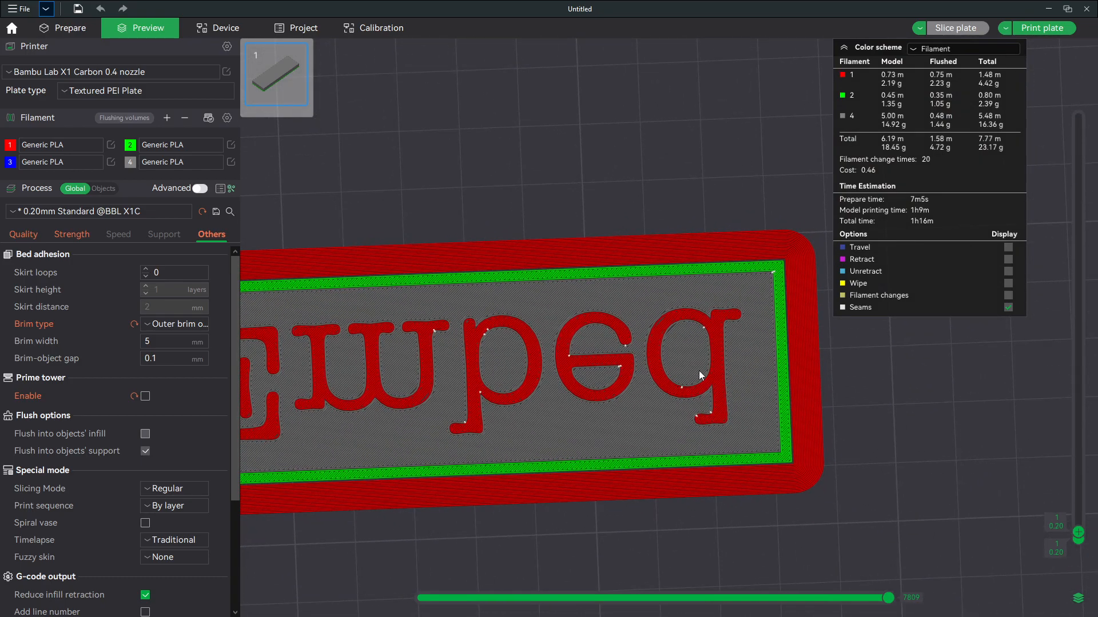
pyautogui.moveTo(469, 375); pyautogui.dragTo(625, 351)
pyautogui.moveTo(622, 341); pyautogui.dragTo(581, 333, button='middle')
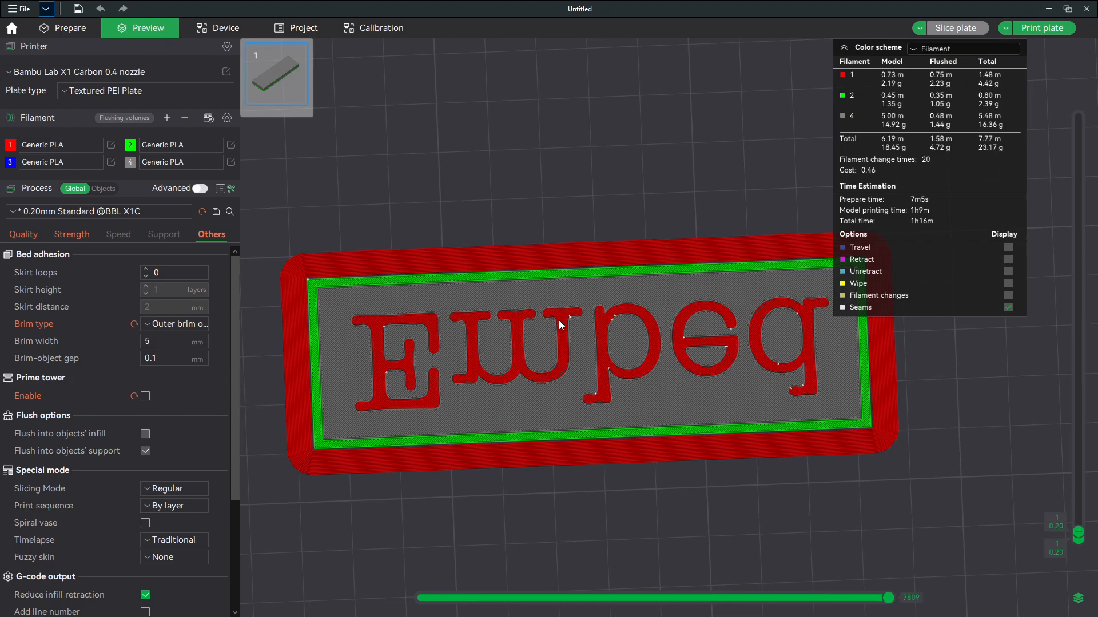
pyautogui.moveTo(574, 328); pyautogui.dragTo(602, 307)
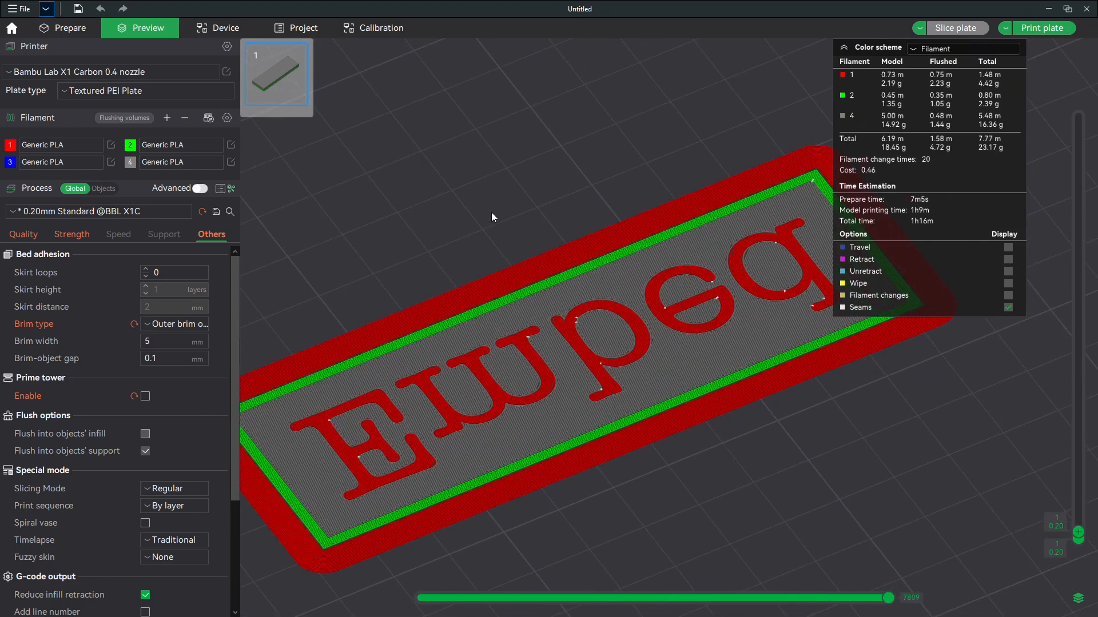
# Reorder the plate's first layer filament sequence to 2, 1, 3, 4 and reslice the plate.
pyautogui.scroll(-10, 492, 212)
pyautogui.click(80, 28)
pyautogui.click(796, 241)
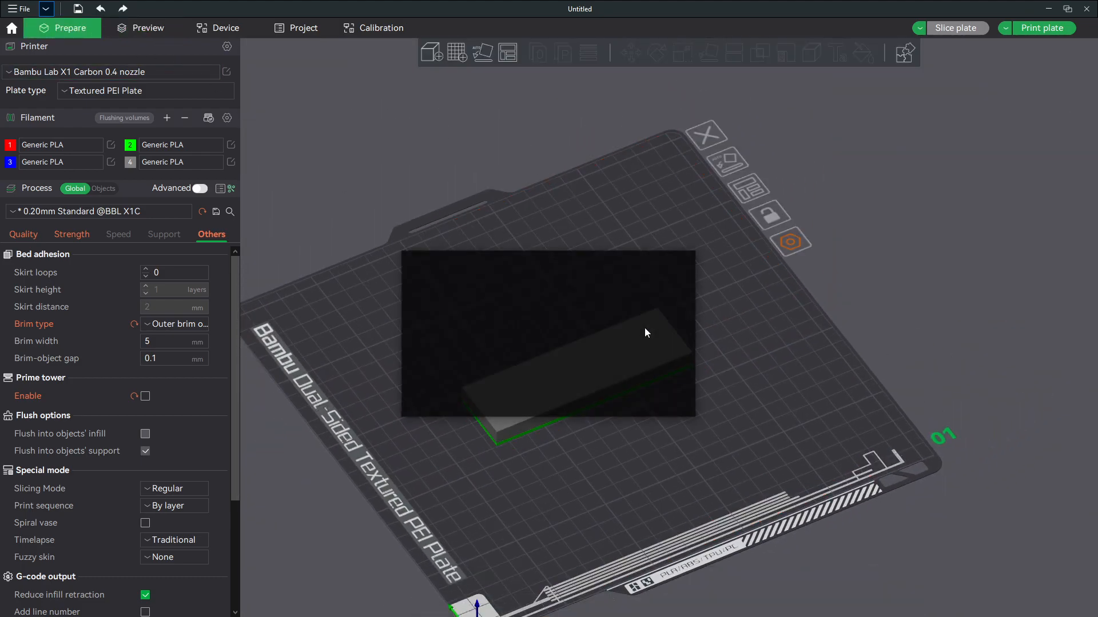
pyautogui.moveTo(573, 370); pyautogui.dragTo(556, 374)
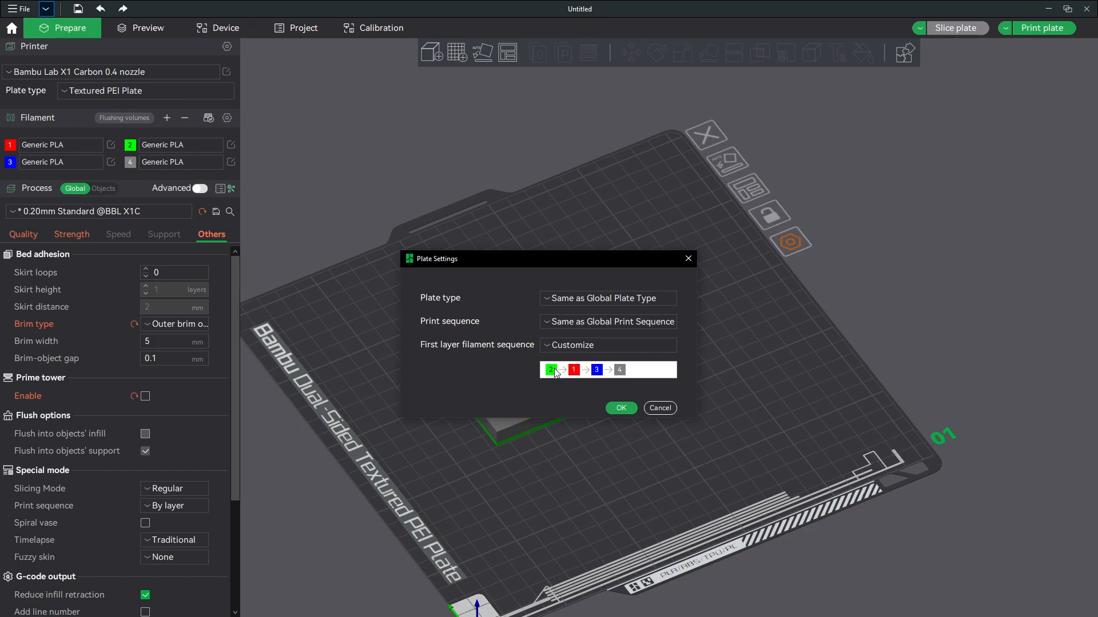
pyautogui.click(611, 406)
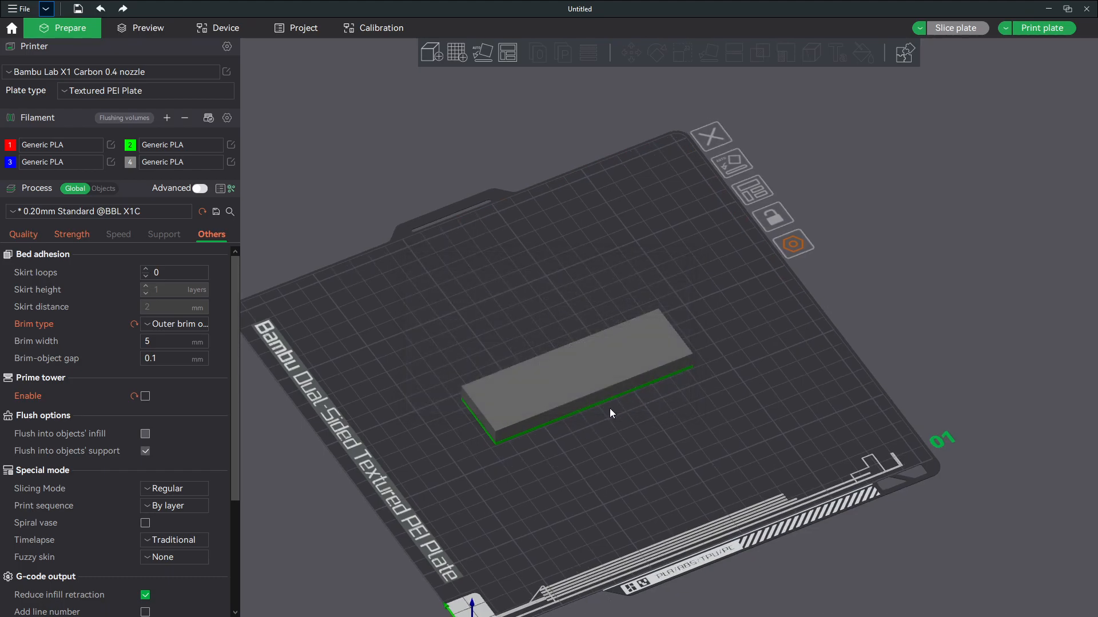
pyautogui.scroll(1, 872, 179)
pyautogui.scroll(2, 872, 180)
pyautogui.click(954, 28)
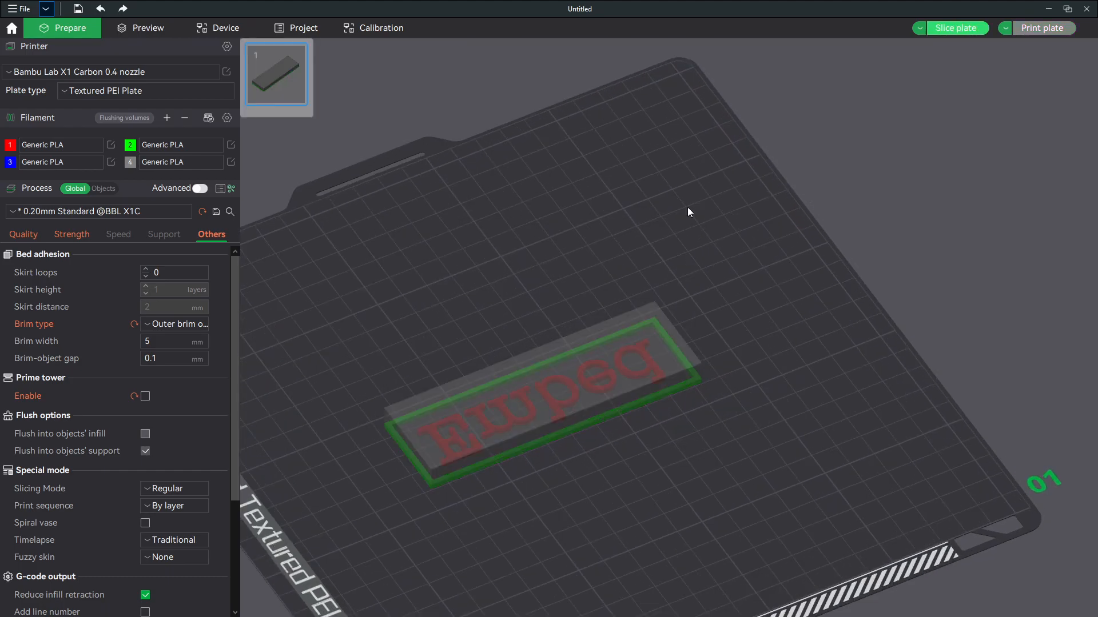
pyautogui.scroll(2, 484, 441)
pyautogui.moveTo(618, 381); pyautogui.dragTo(639, 351, button='middle')
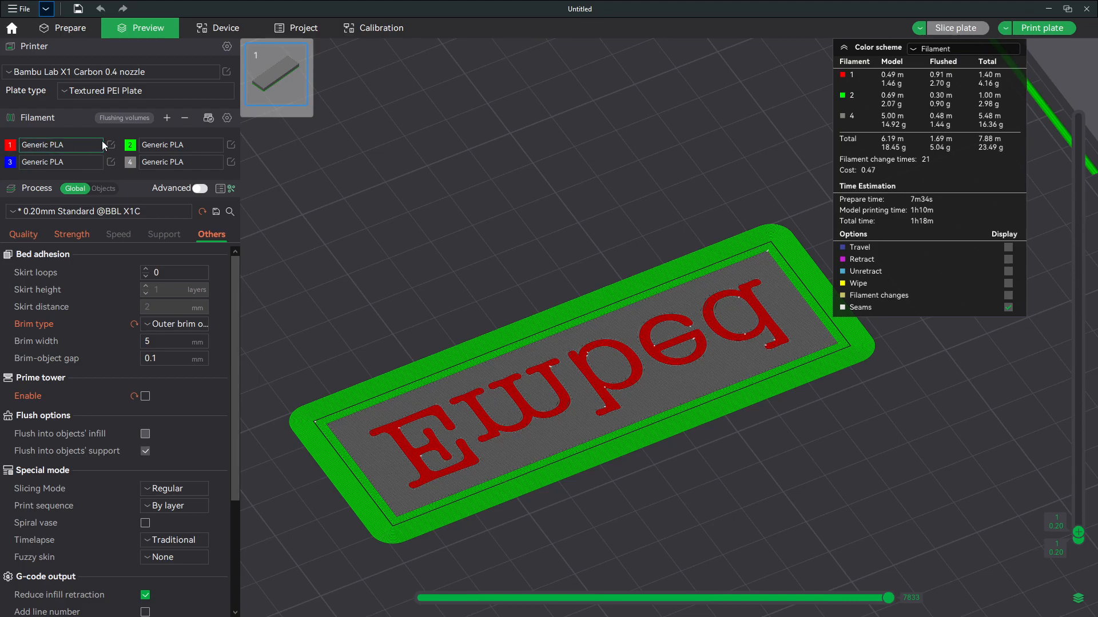
# Add four more Generic PLA filaments to the project's filament list.
pyautogui.click(167, 118)
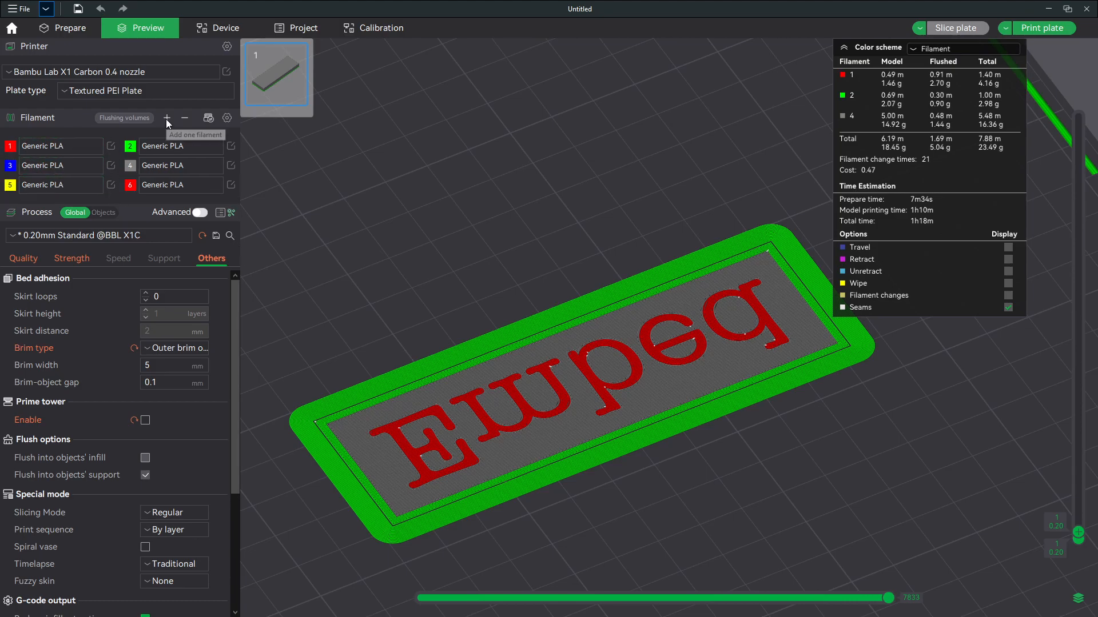
pyautogui.click(167, 119)
pyautogui.click(166, 118)
pyautogui.click(166, 118)
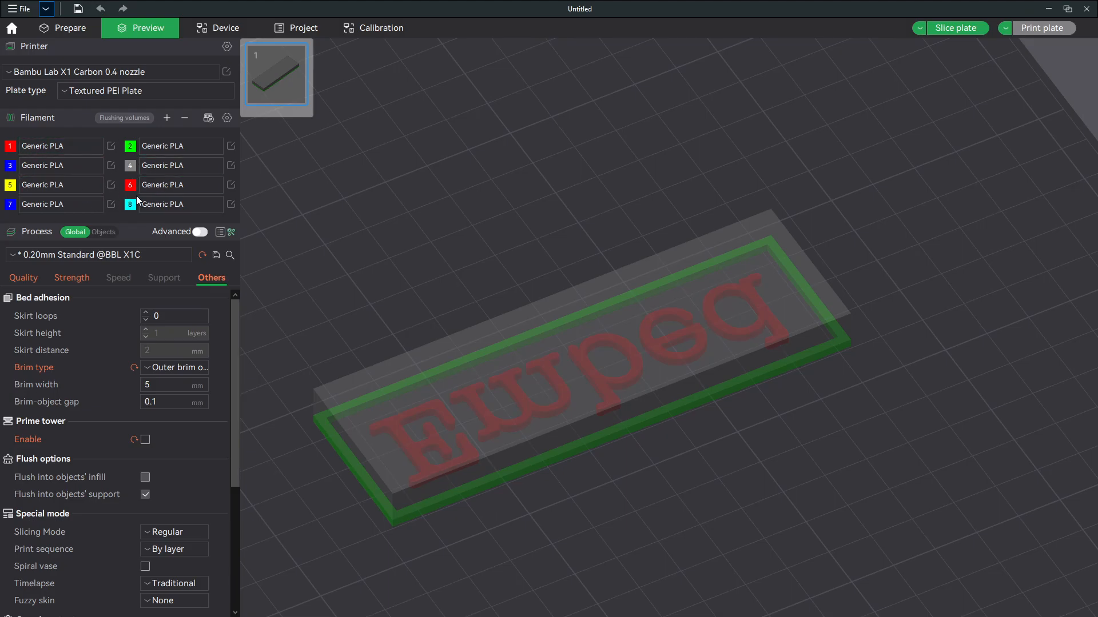
# Check the filaments loaded in the AMS slots on the printer's status page and reslice the plate.
pyautogui.click(194, 32)
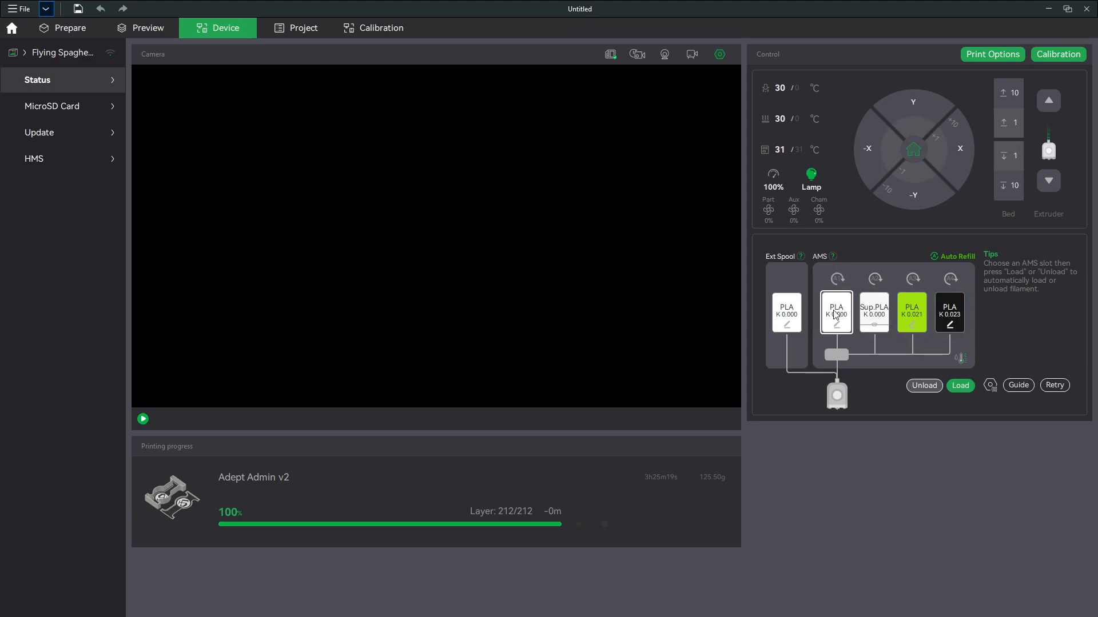
pyautogui.click(68, 29)
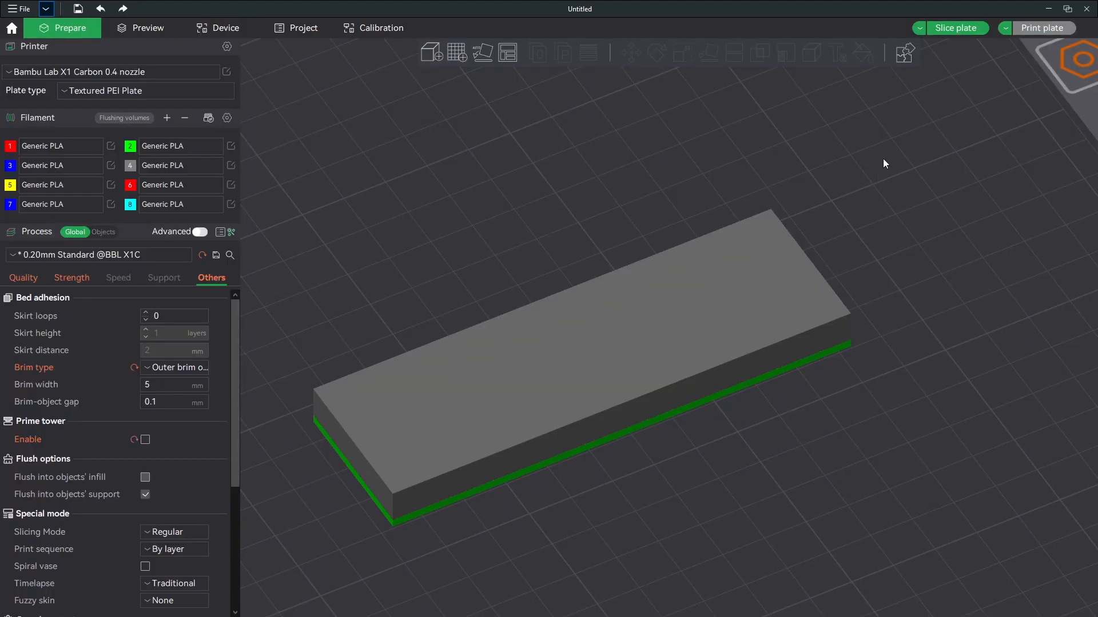
pyautogui.click(954, 27)
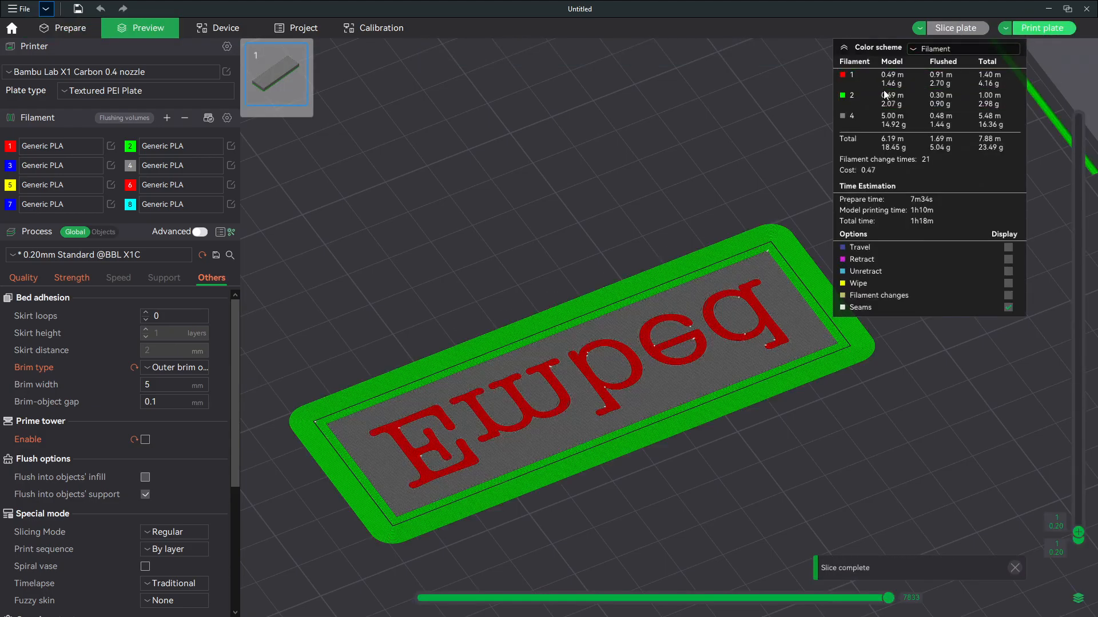
# Review the print job's AMS slot mapping and the slot choices for the grey filament, and close it without sending.
pyautogui.click(1042, 27)
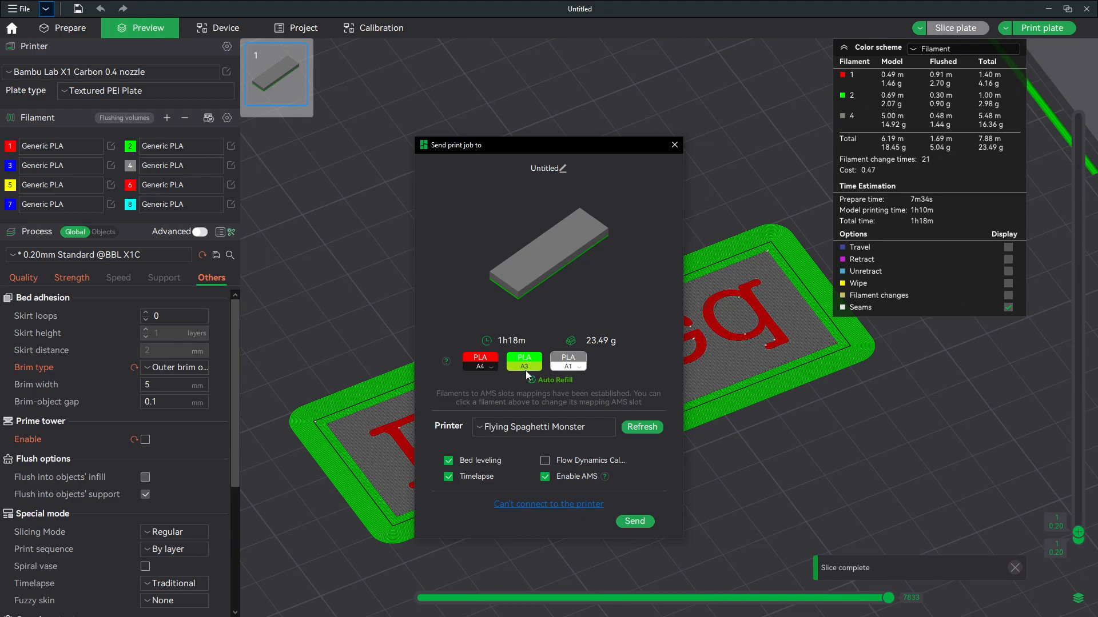
pyautogui.click(579, 369)
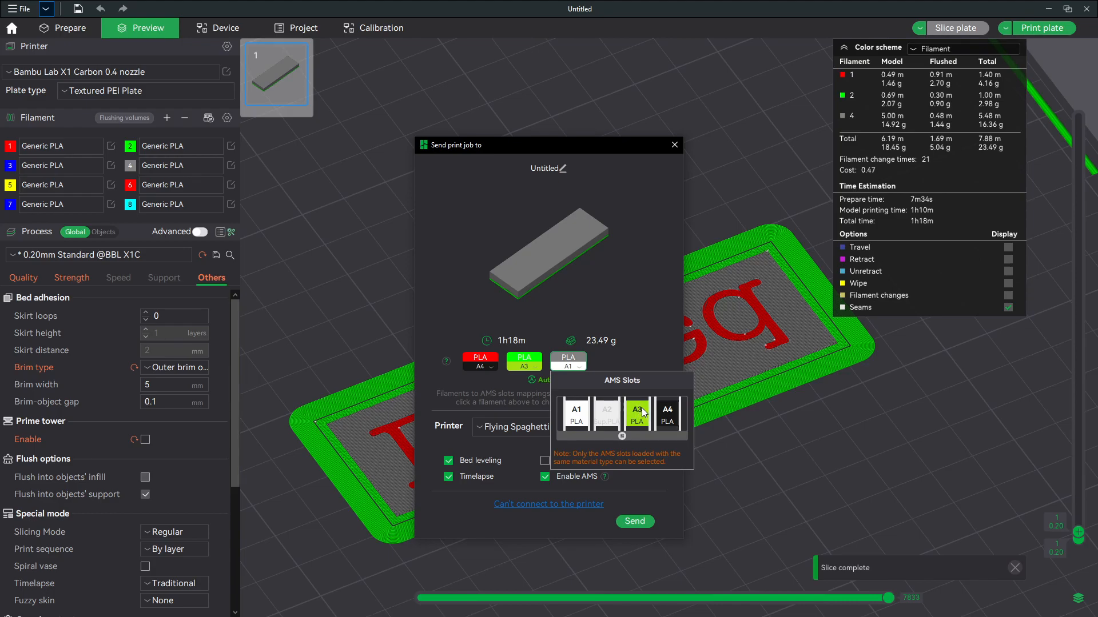
pyautogui.click(593, 365)
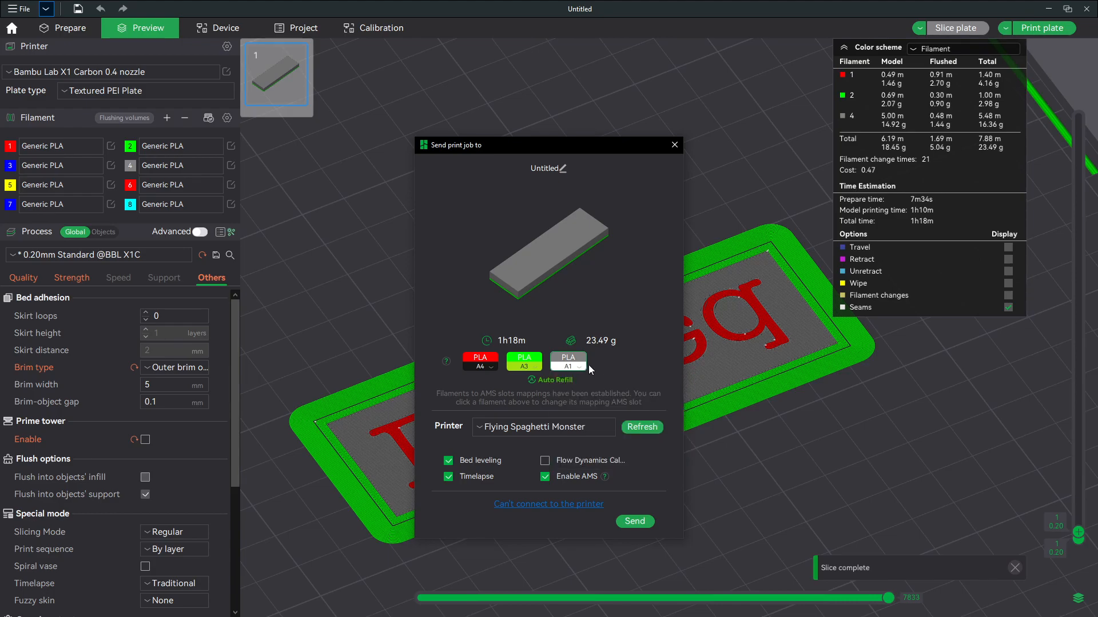
pyautogui.click(674, 145)
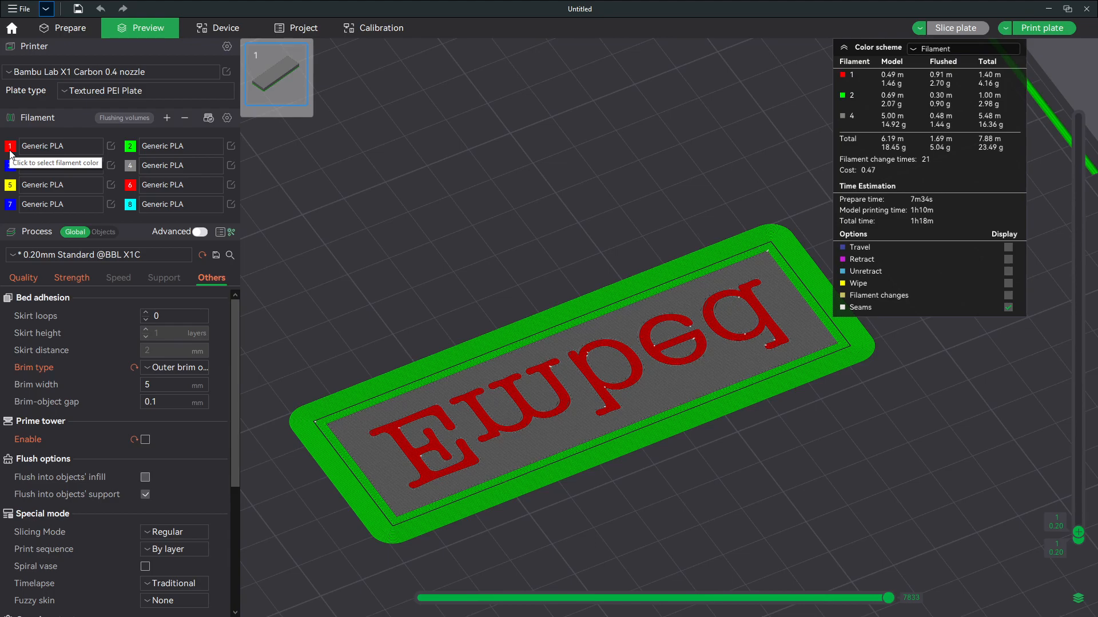
# Synchronize the filament list with the printer's AMS and return to the model preparation view.
pyautogui.click(208, 117)
pyautogui.click(300, 346)
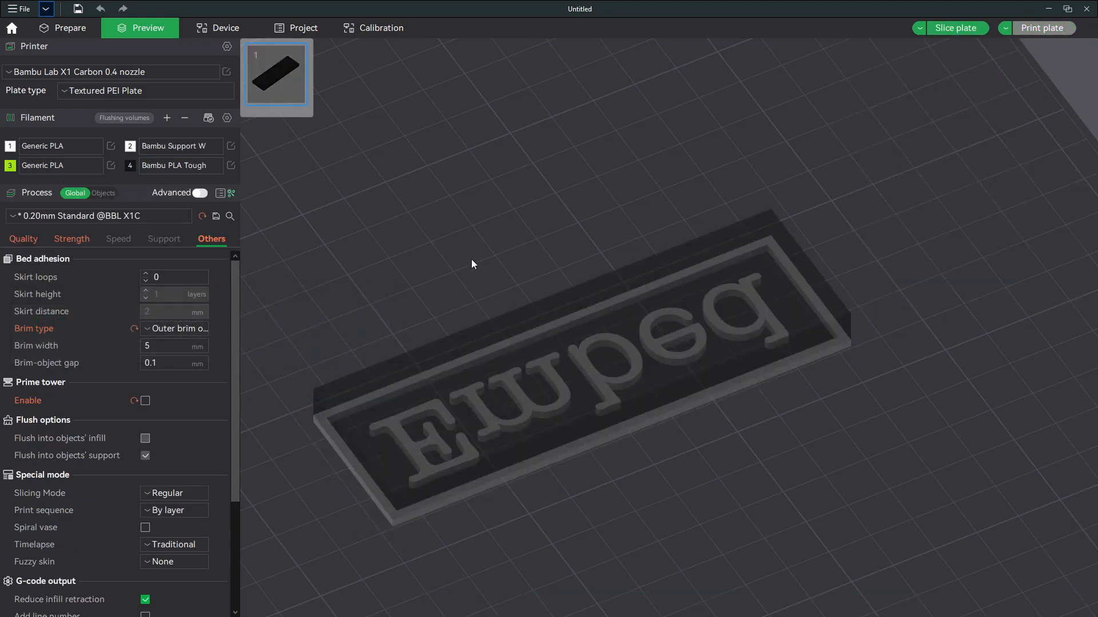
pyautogui.click(83, 33)
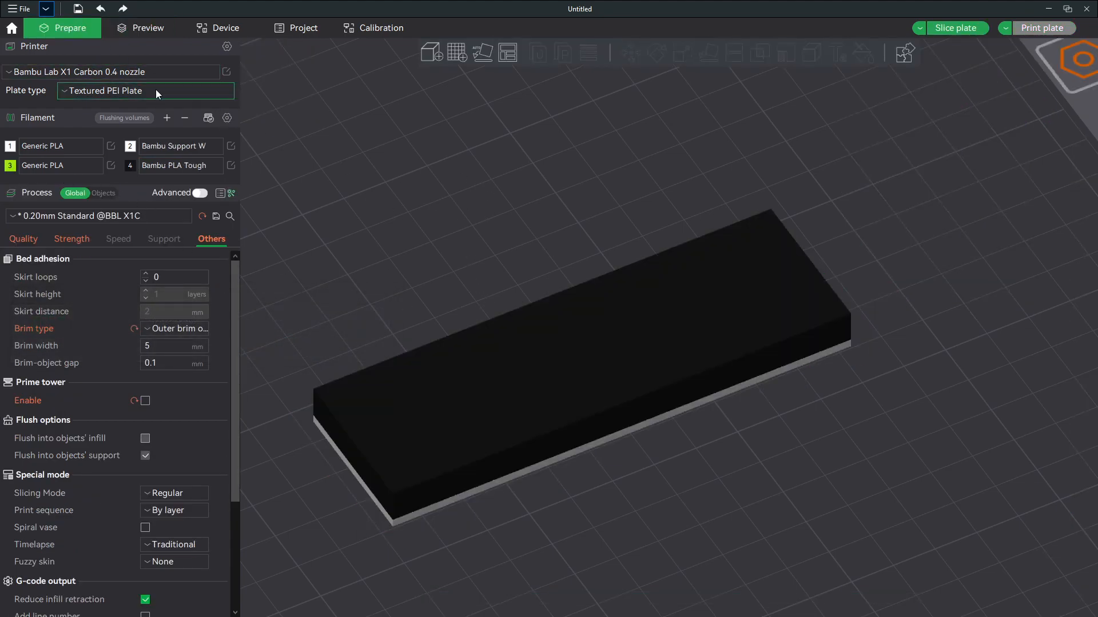
# Assign filament 3 to the embed-green.stl part and reslice the plate.
pyautogui.click(132, 32)
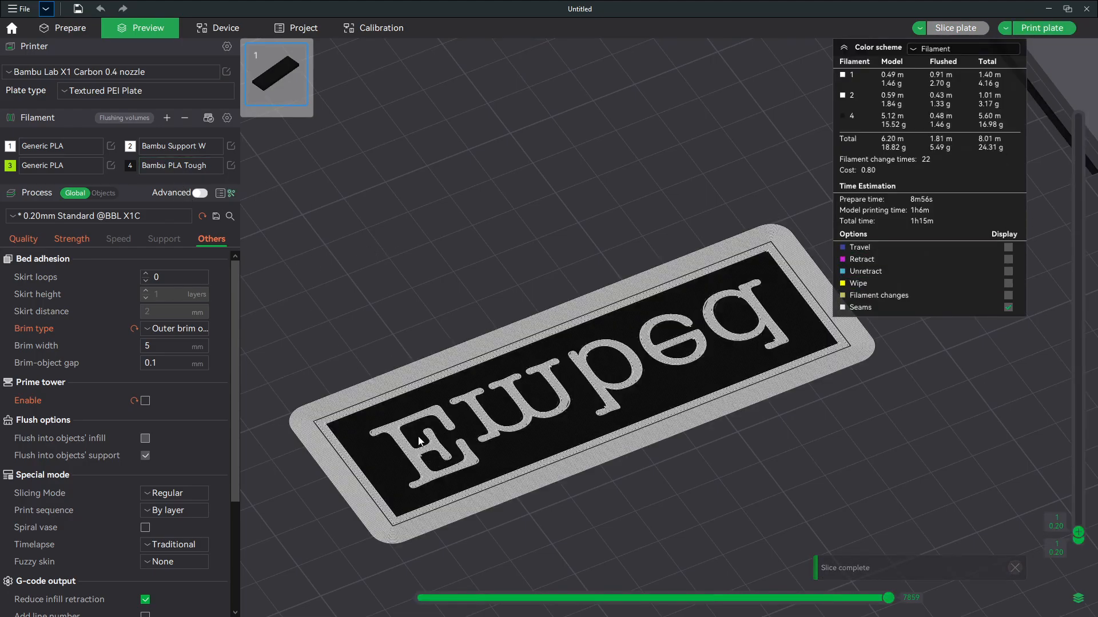
pyautogui.click(103, 194)
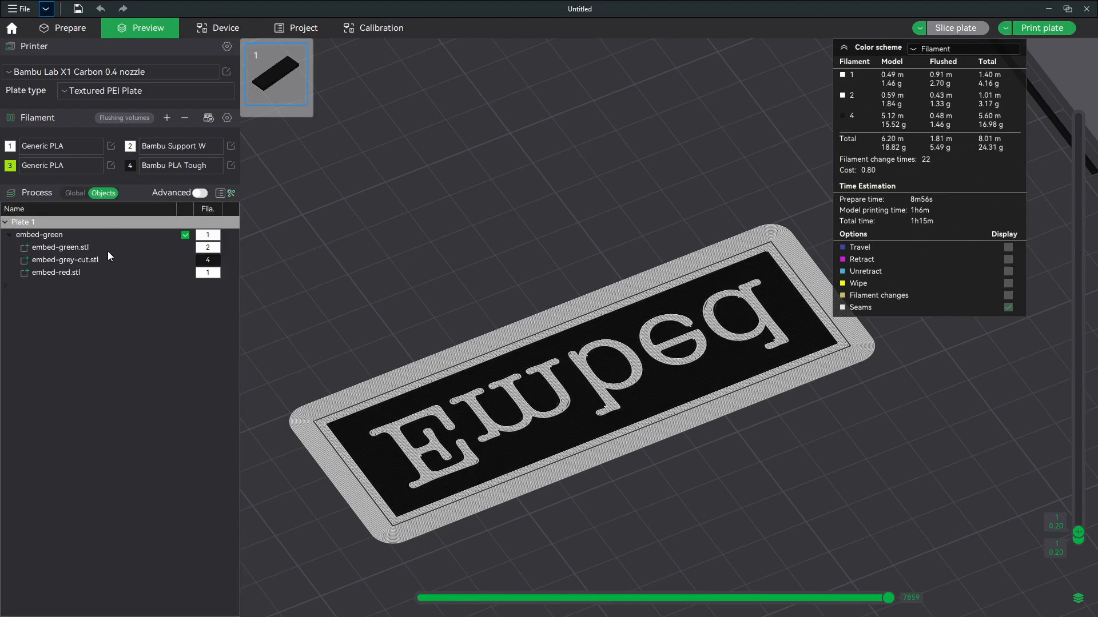
pyautogui.rightClick(84, 252)
pyautogui.moveTo(186, 414)
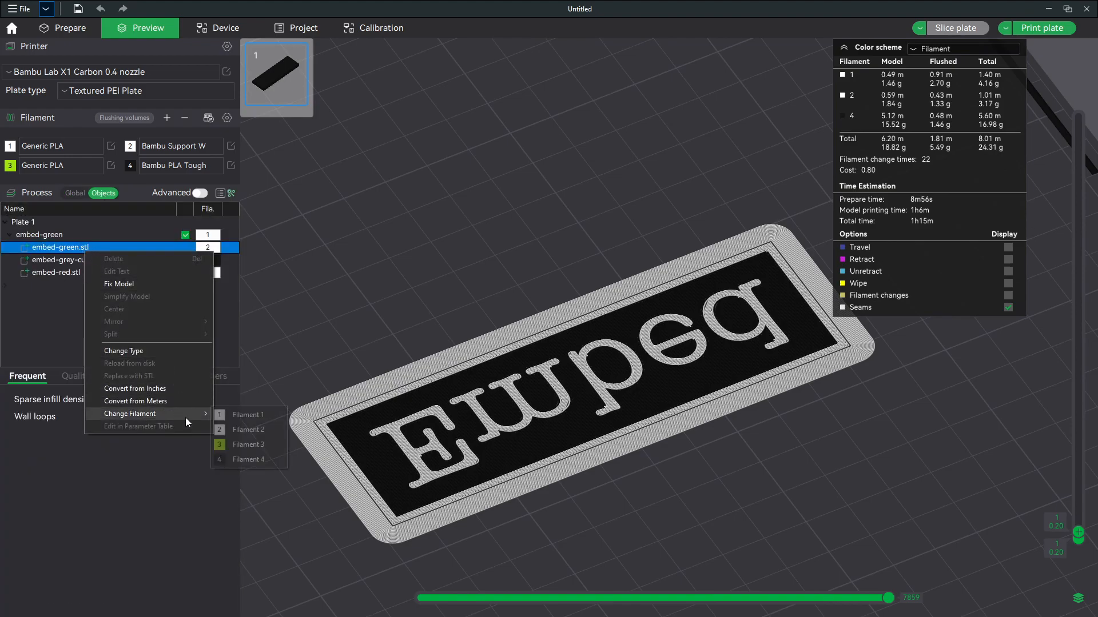
pyautogui.click(252, 444)
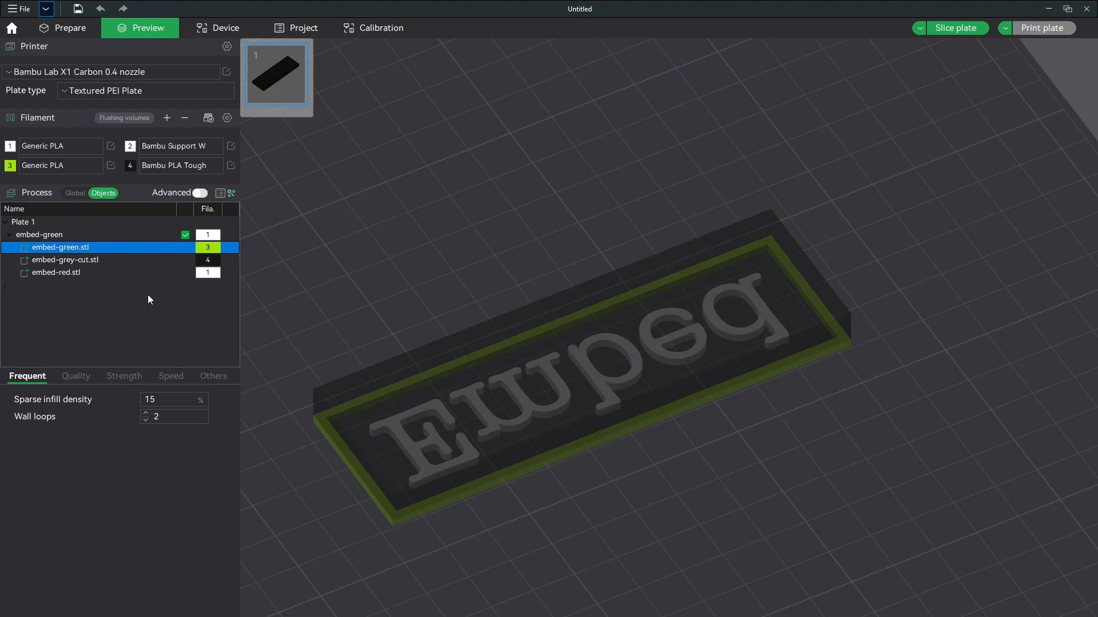
pyautogui.rightClick(96, 269)
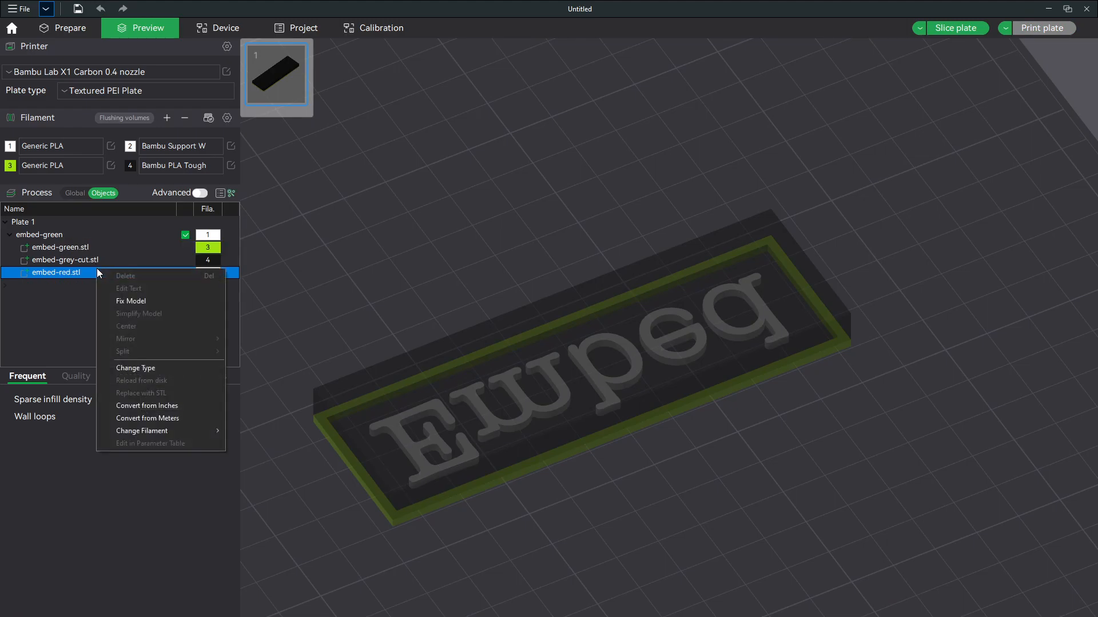
pyautogui.click(976, 80)
pyautogui.click(958, 27)
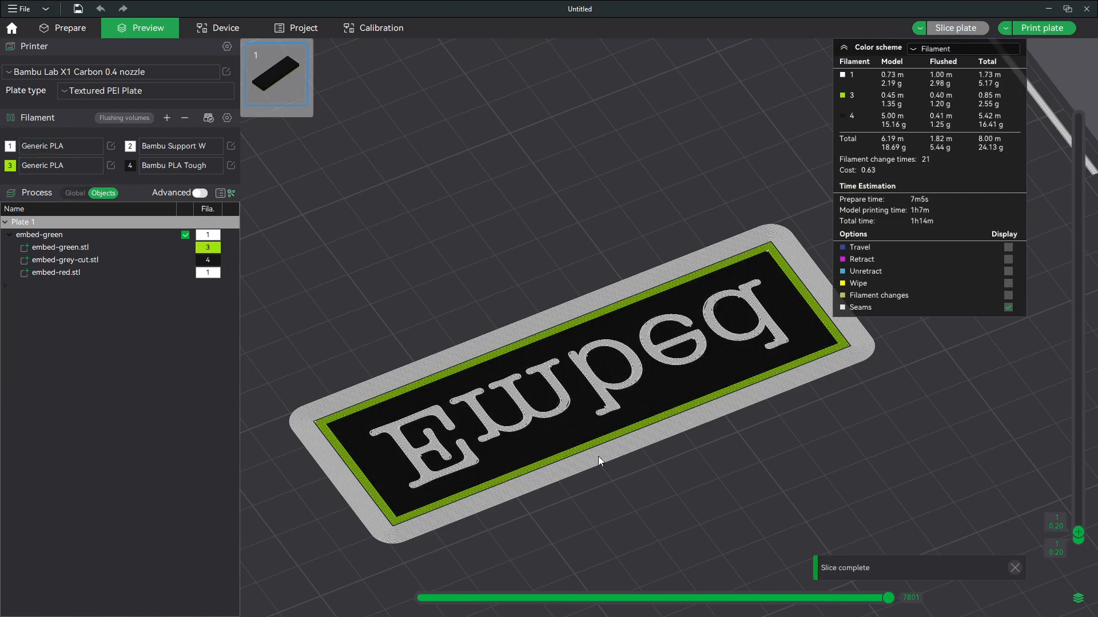
# Review the print job's AMS mapping without sending it, and check the filament settings of the first AMS slot on the printer's status page.
pyautogui.click(1032, 29)
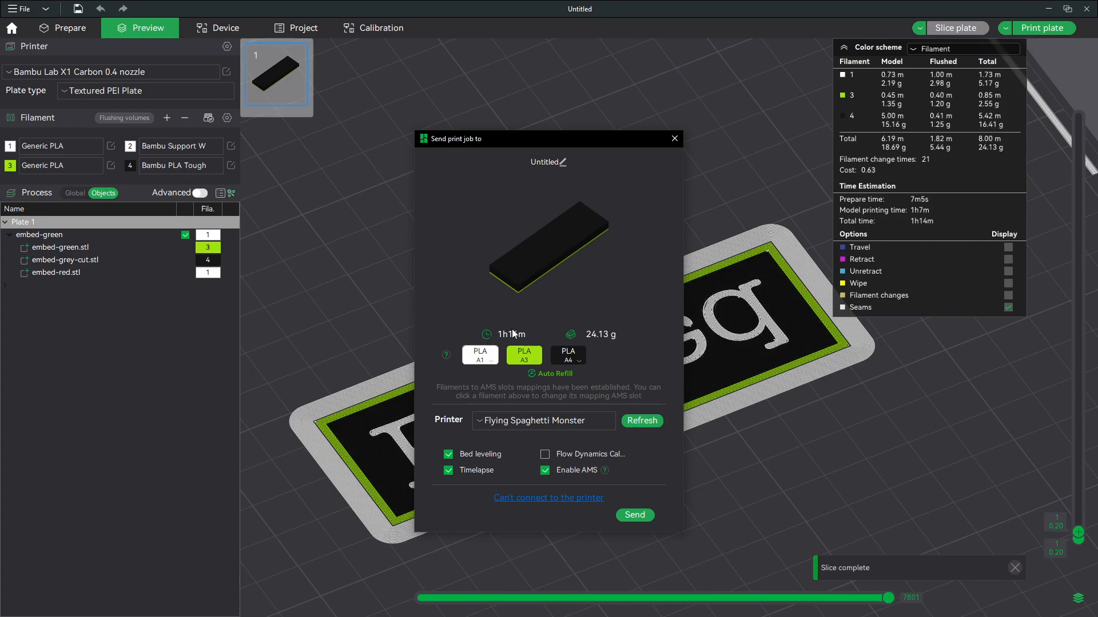
pyautogui.click(674, 138)
pyautogui.click(218, 28)
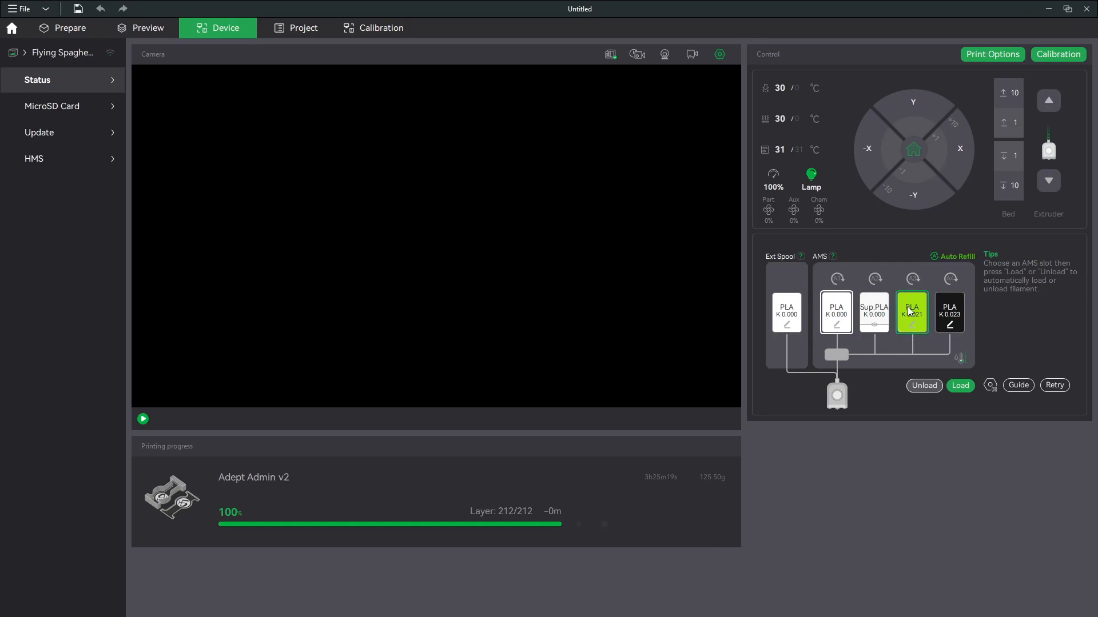
pyautogui.click(835, 325)
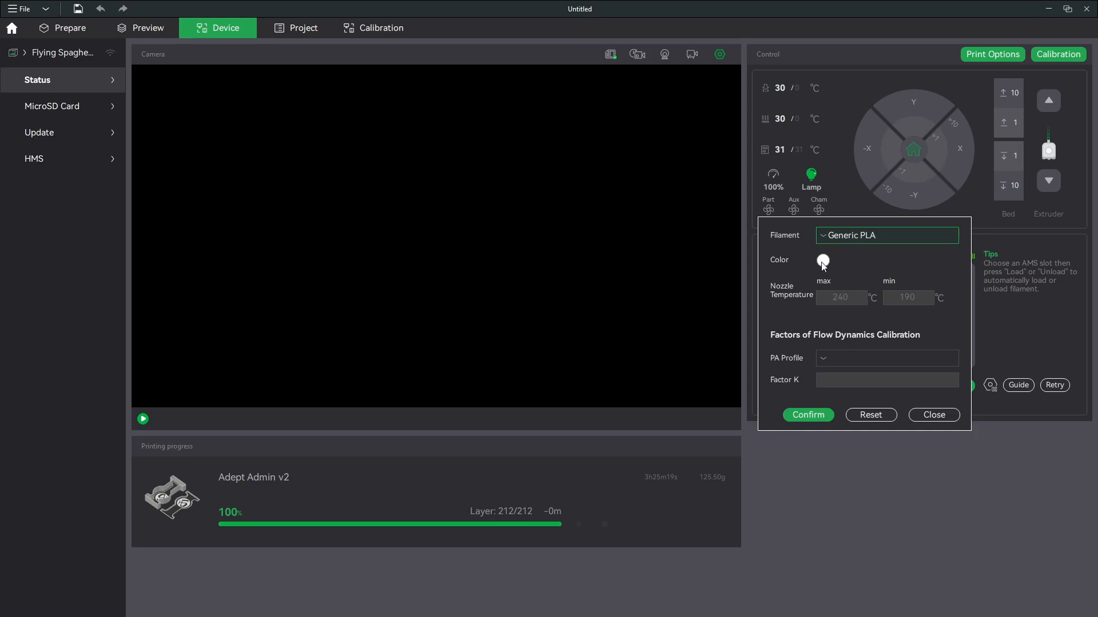
pyautogui.click(930, 414)
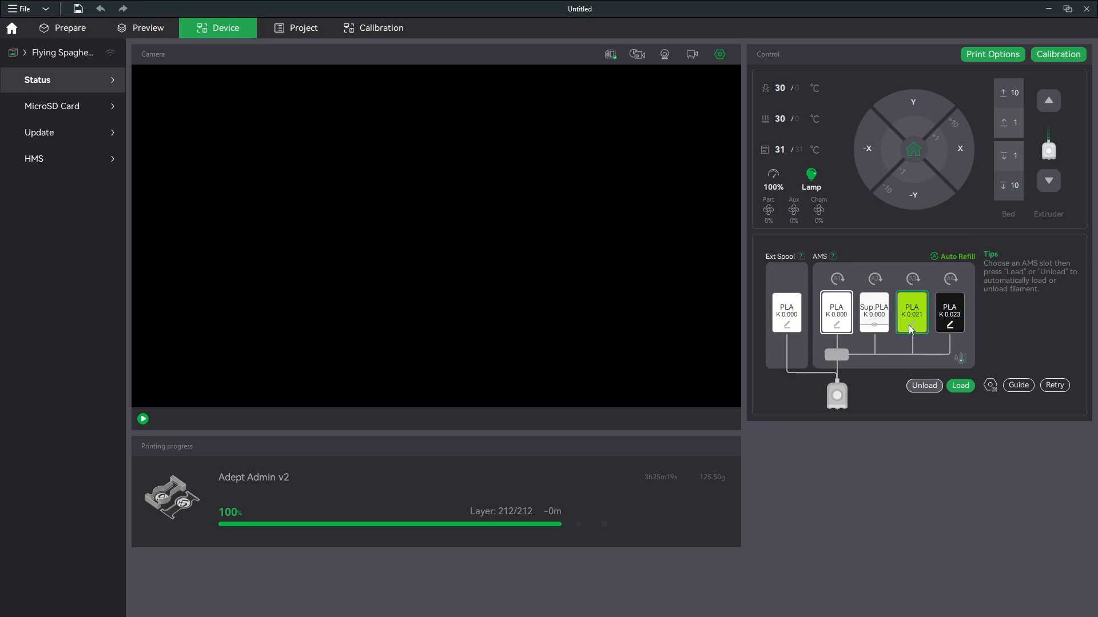
# Set filament 1 to the eSun PLA+ Warm White preset and filament 4 to eSun PLA+ Black.
pyautogui.click(57, 34)
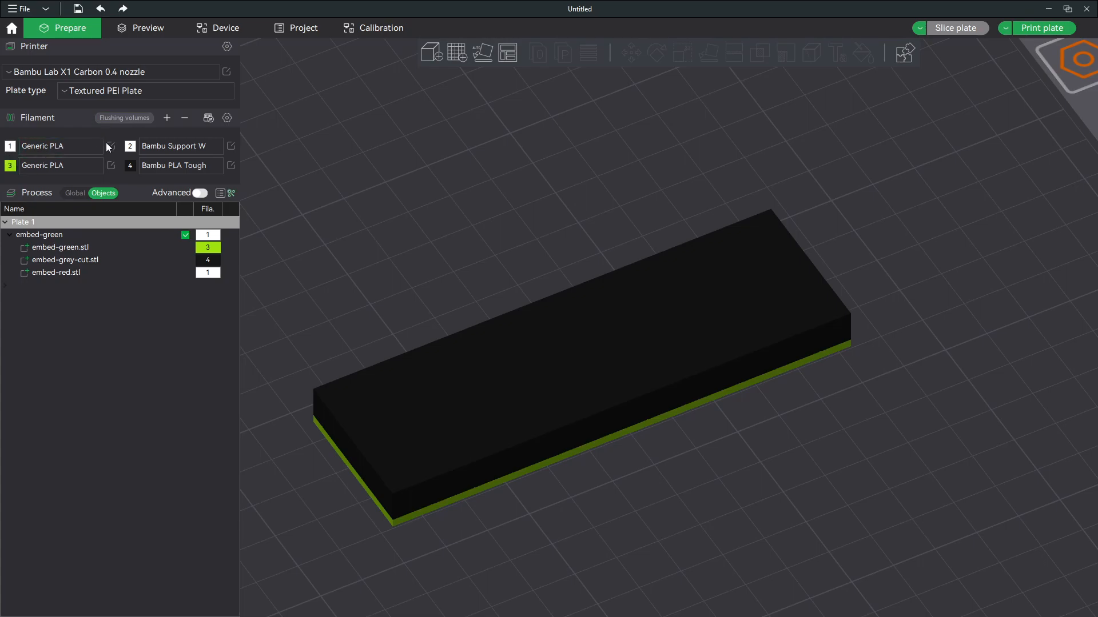
pyautogui.click(72, 150)
pyautogui.scroll(-5, 74, 285)
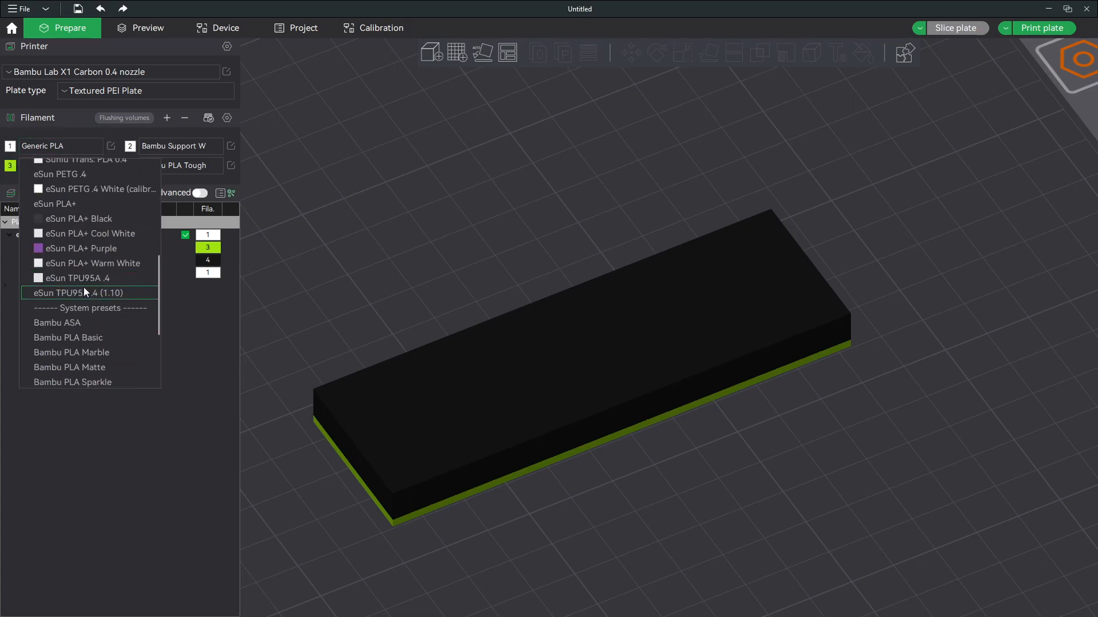
pyautogui.click(105, 264)
pyautogui.click(177, 165)
pyautogui.scroll(-10, 195, 313)
pyautogui.click(214, 237)
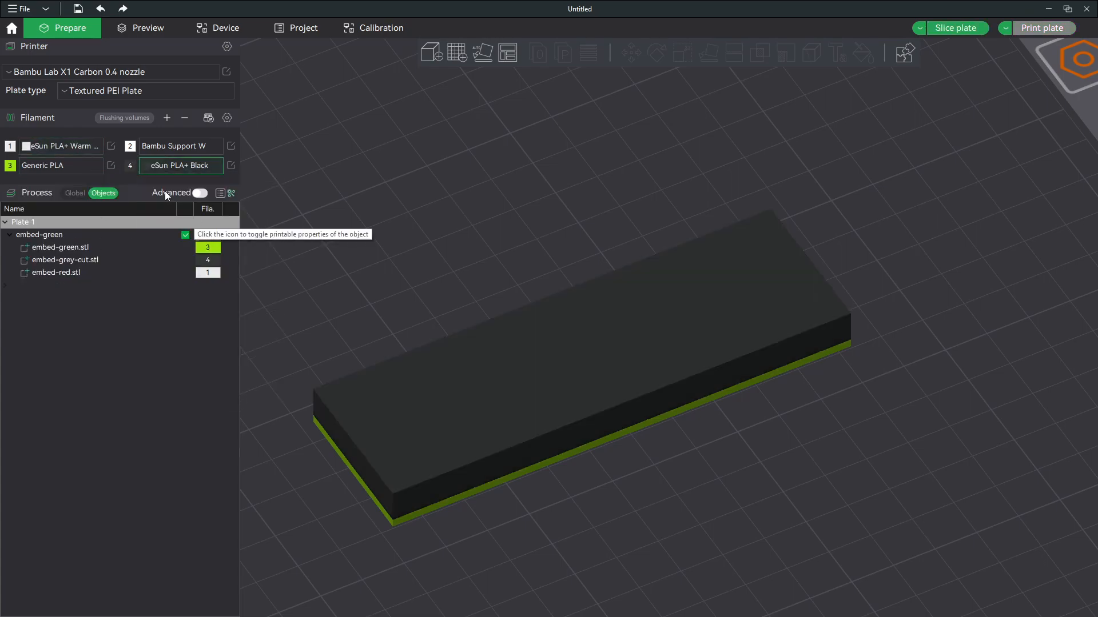
# Set filament 3 to the Hatchbox GitD PLA preset.
pyautogui.click(63, 165)
pyautogui.scroll(-3, 80, 280)
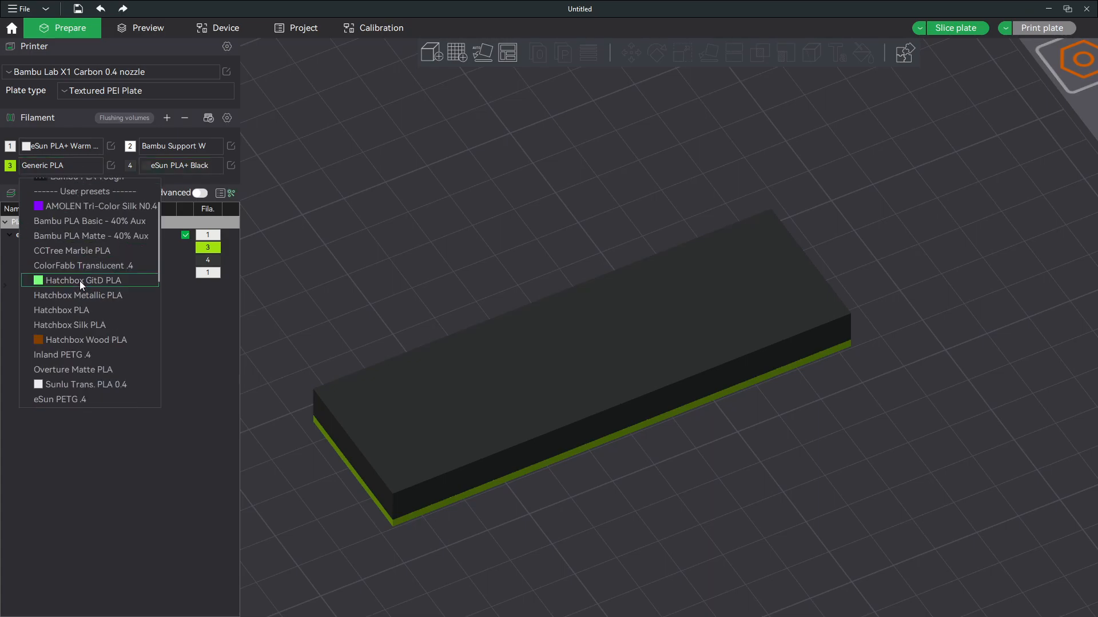
pyautogui.click(96, 282)
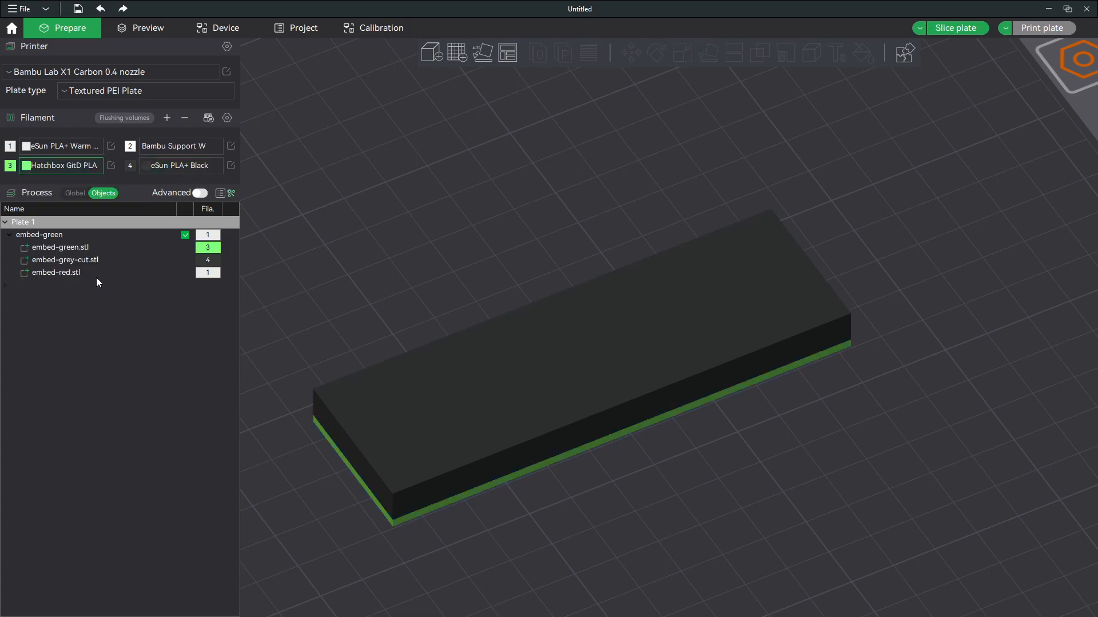
# Check the default color in the settings of filament 1 and close them.
pyautogui.click(111, 147)
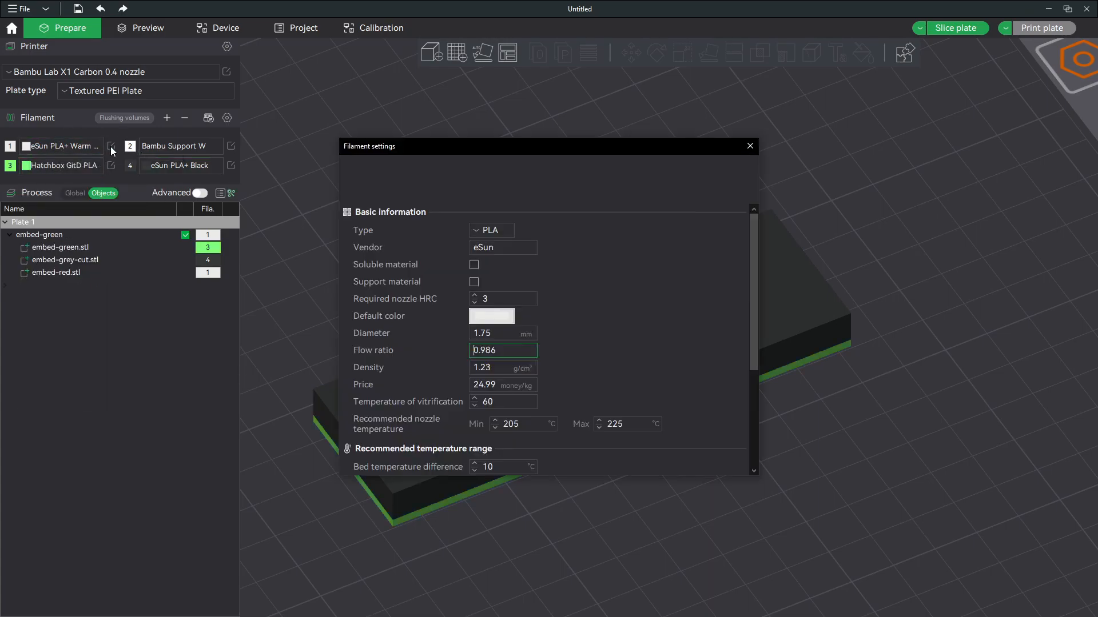
pyautogui.click(491, 317)
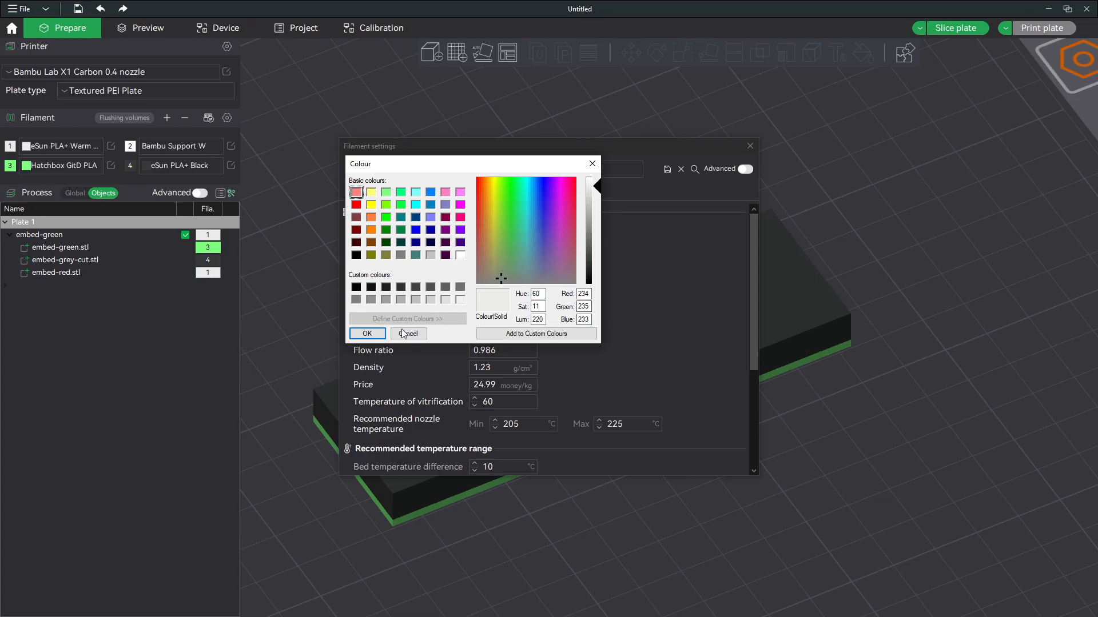
pyautogui.click(367, 333)
pyautogui.click(751, 145)
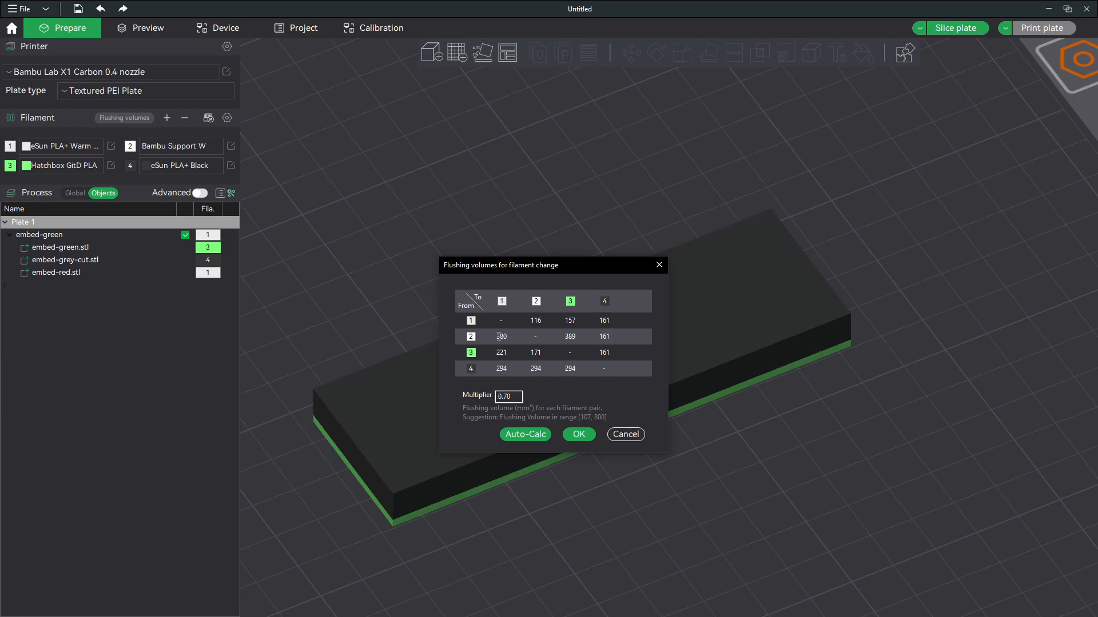
# Try auto-calculating the flushing volumes between the filaments, and discard the result.
pyautogui.doubleClick(502, 369)
pyautogui.click(504, 367)
pyautogui.moveTo(503, 398); pyautogui.dragTo(516, 399)
pyautogui.click(525, 435)
pyautogui.click(501, 369)
pyautogui.click(519, 432)
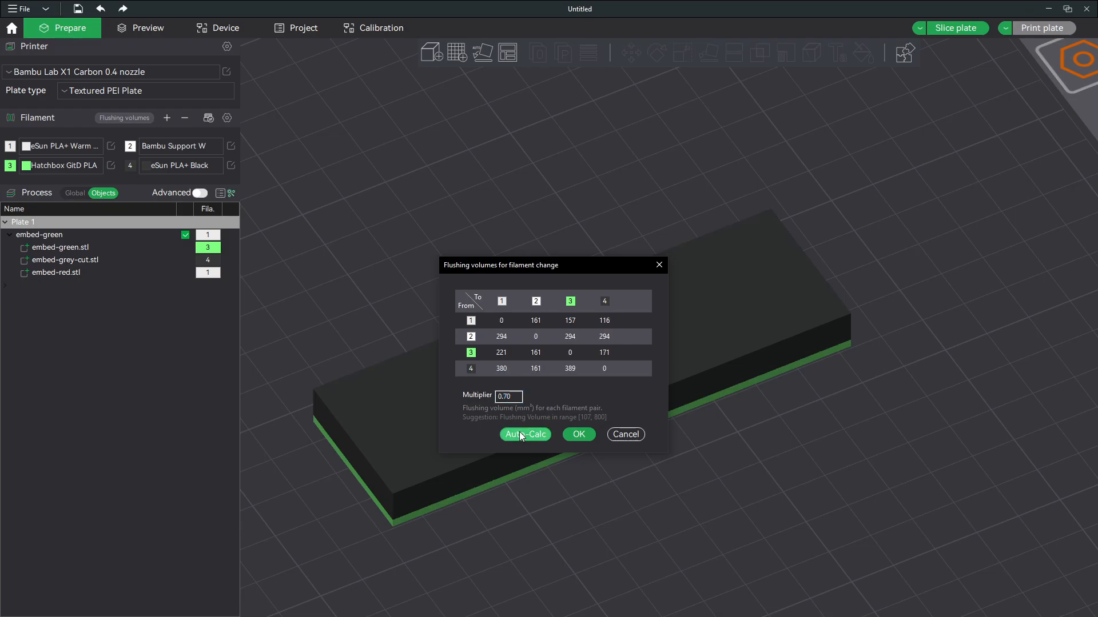
pyautogui.click(502, 368)
pyautogui.click(614, 436)
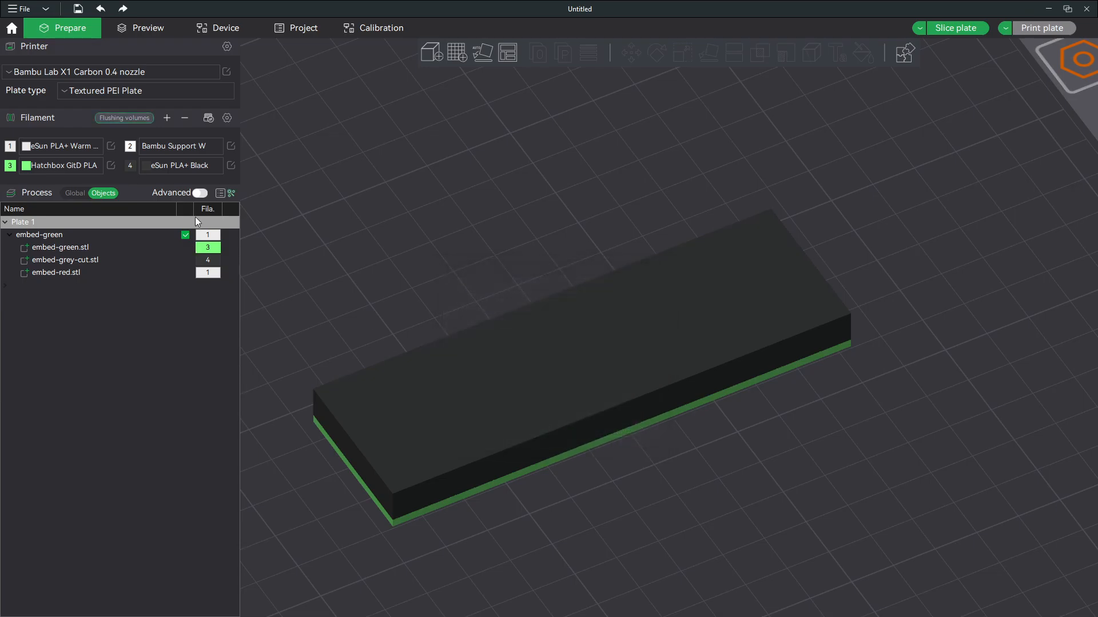
# Enable the prime tower in the global process settings and slice the plate.
pyautogui.click(86, 193)
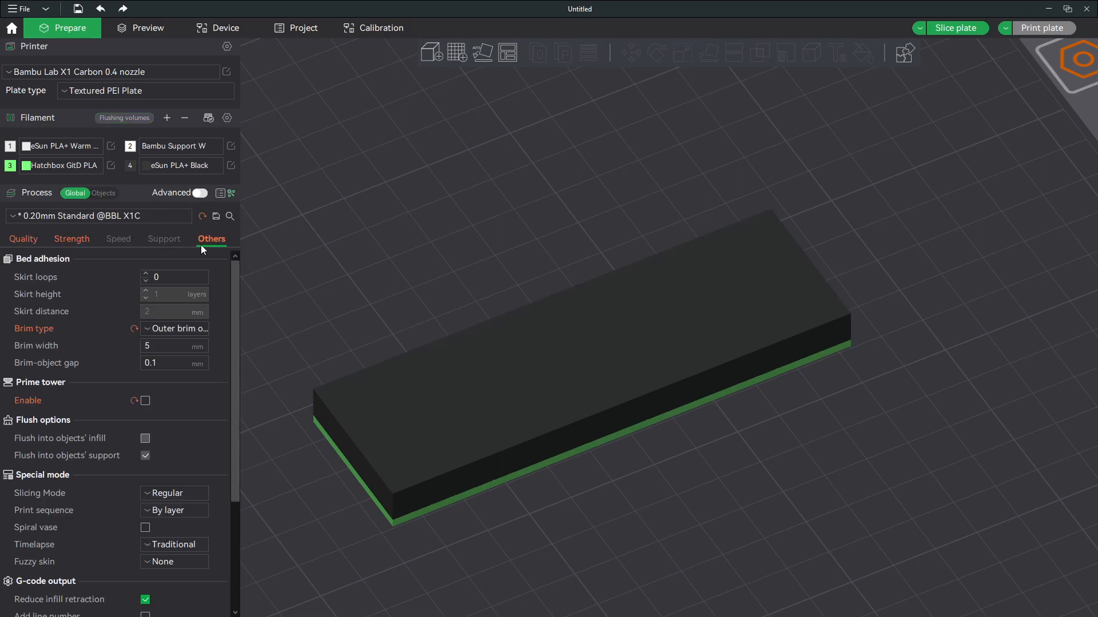
pyautogui.click(166, 240)
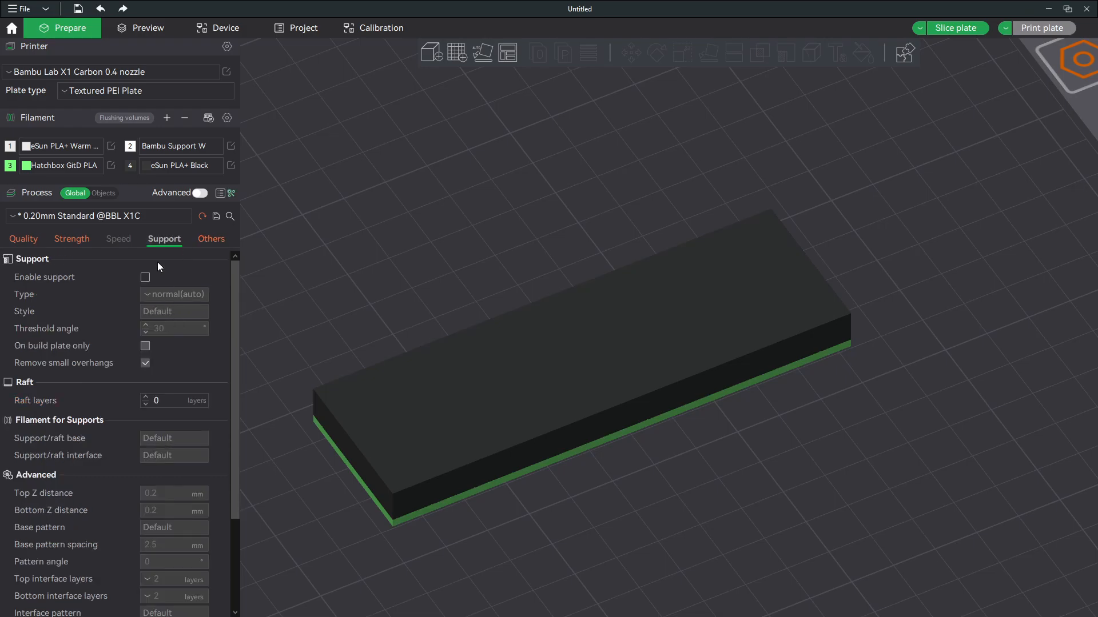
pyautogui.click(205, 239)
pyautogui.click(145, 400)
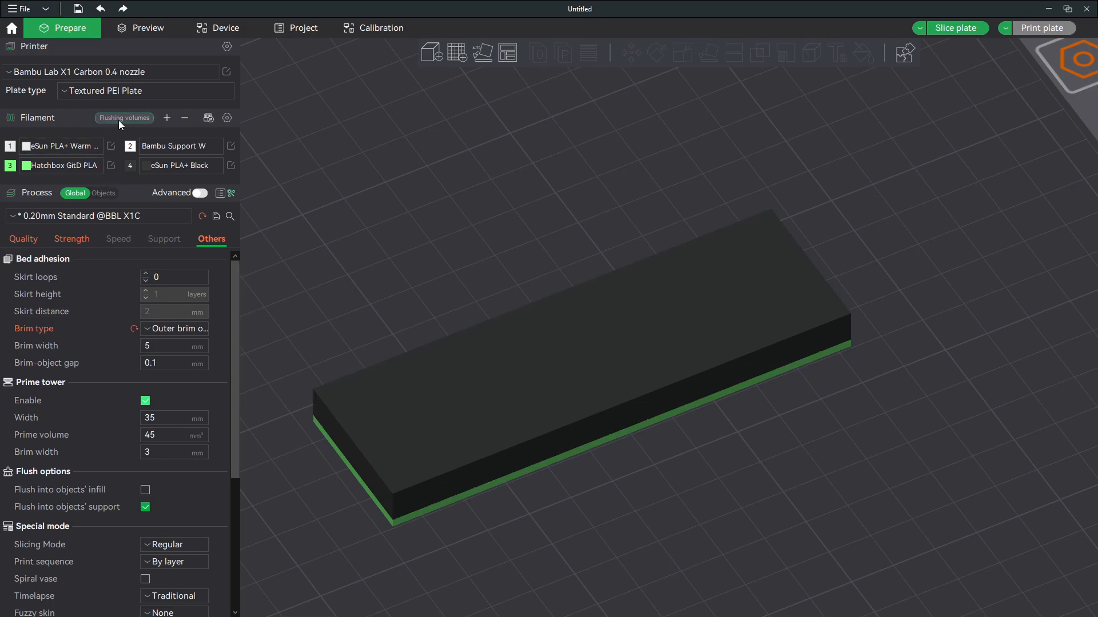
pyautogui.hotkey('ctrl', 'r')
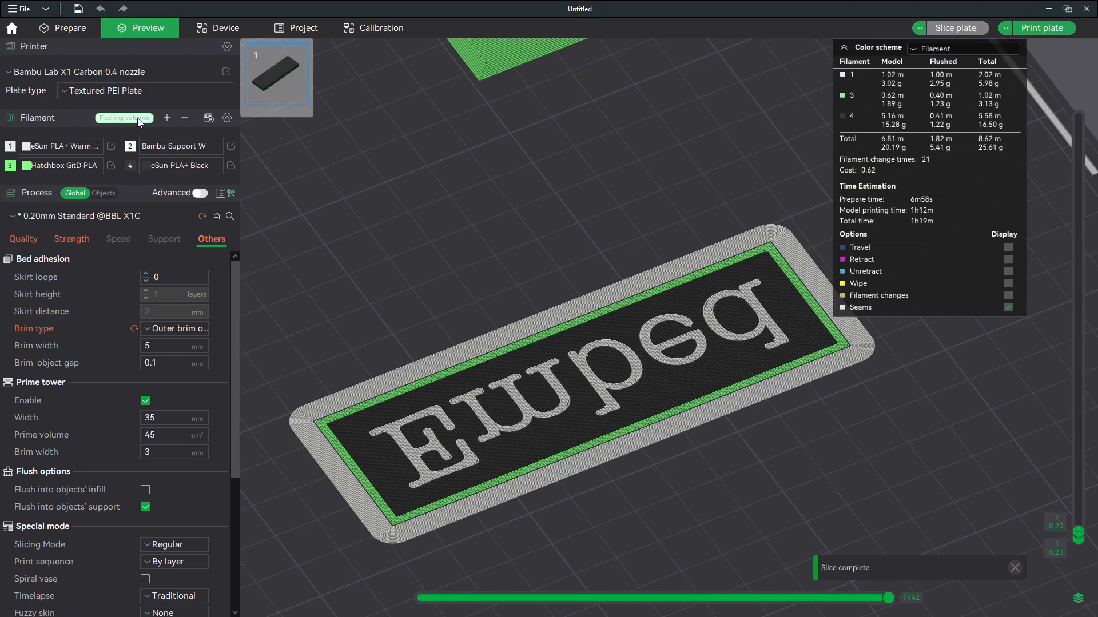
# Auto-calculate the flushing volumes for the filament changes, apply them and reslice the plate.
pyautogui.click(138, 118)
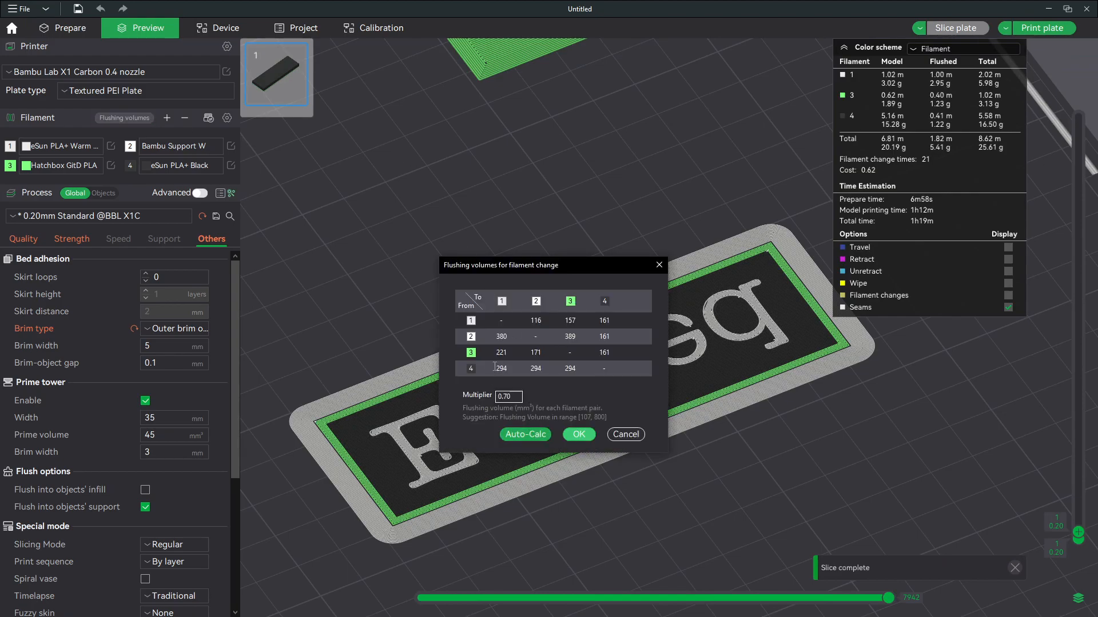
pyautogui.doubleClick(509, 370)
pyautogui.click(530, 434)
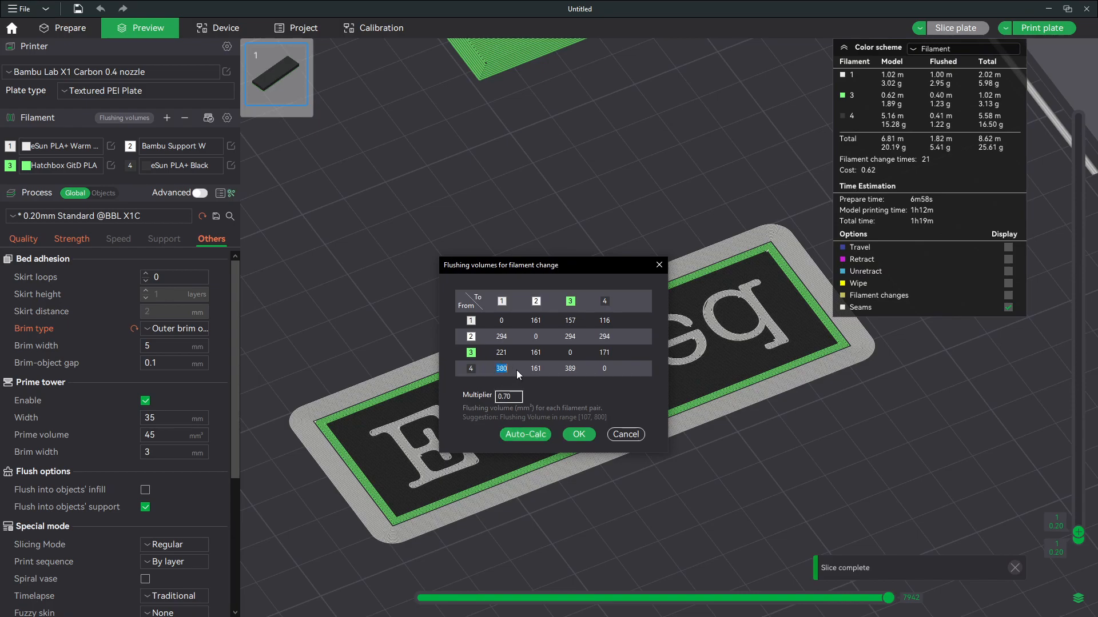
pyautogui.doubleClick(513, 397)
pyautogui.doubleClick(501, 337)
pyautogui.click(578, 434)
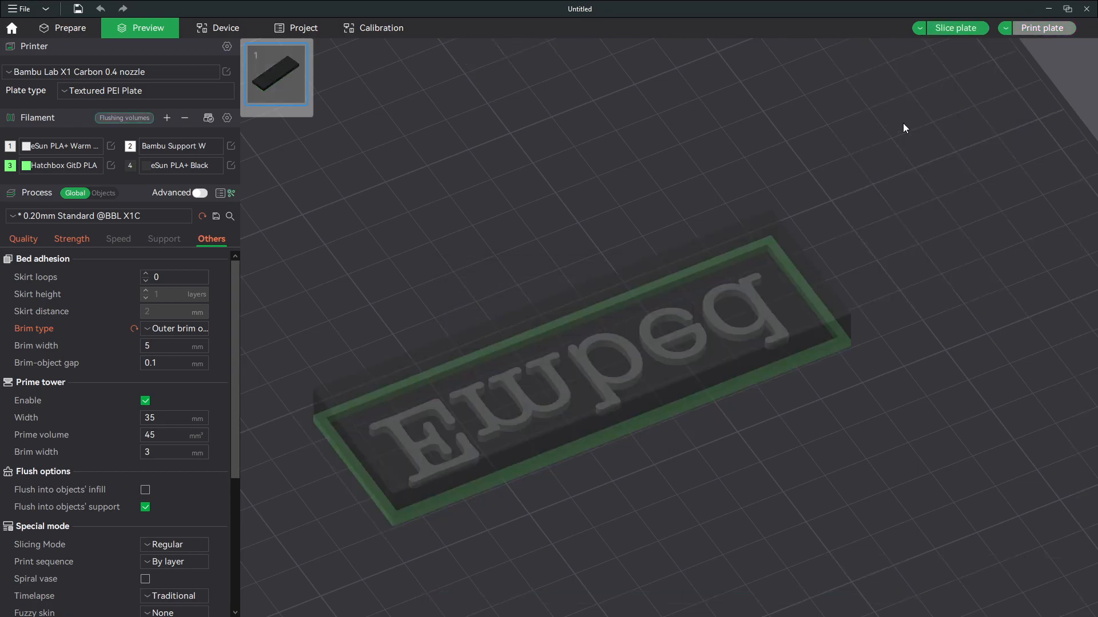
pyautogui.click(959, 28)
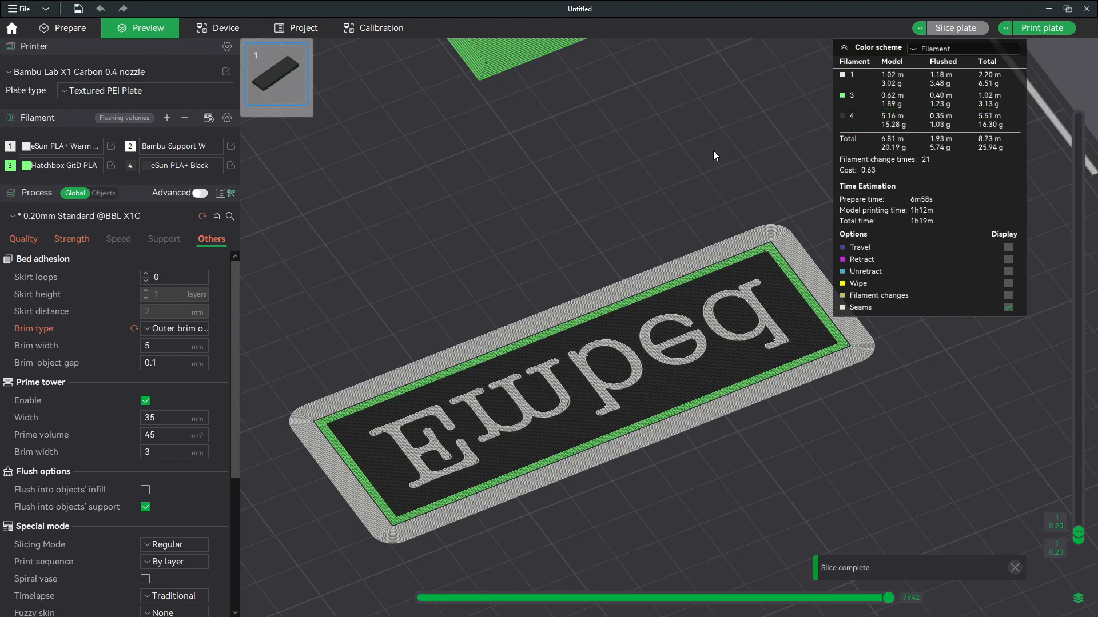
# Toggle individual filaments in the sliced preview to examine their toolpaths and flushed amounts, and show them all again.
pyautogui.click(942, 84)
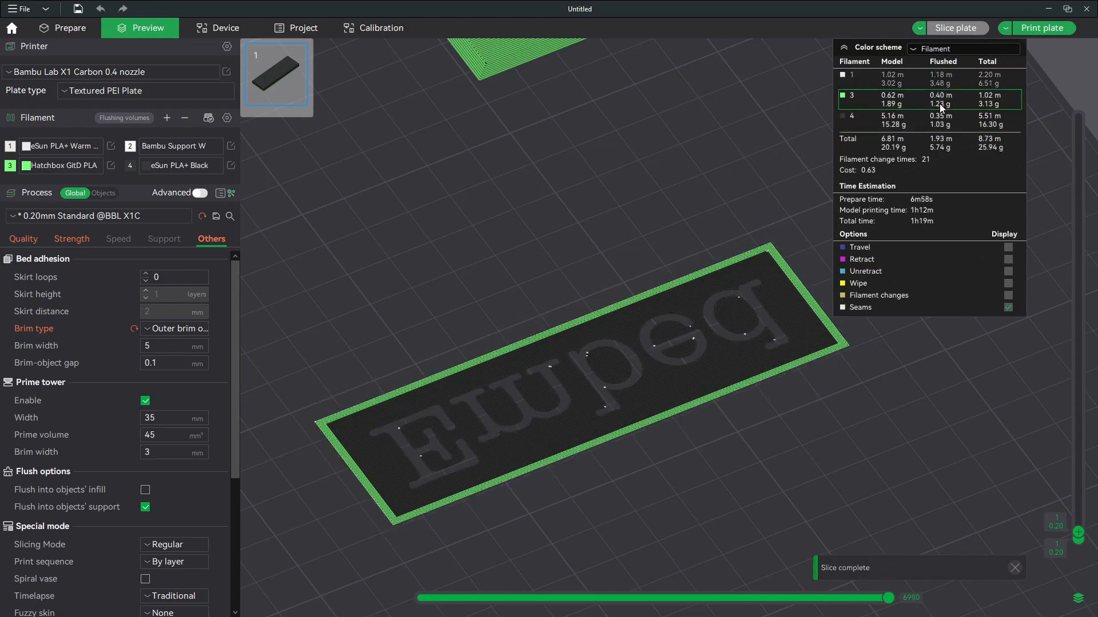
pyautogui.click(939, 107)
pyautogui.click(939, 124)
pyautogui.click(939, 124)
pyautogui.click(941, 95)
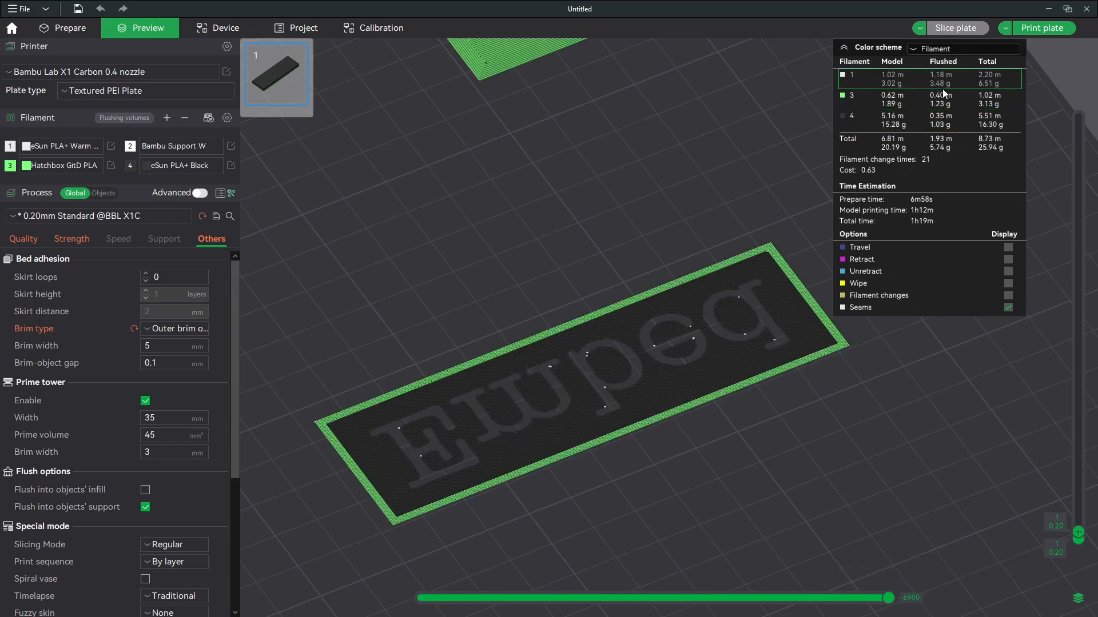
pyautogui.click(932, 79)
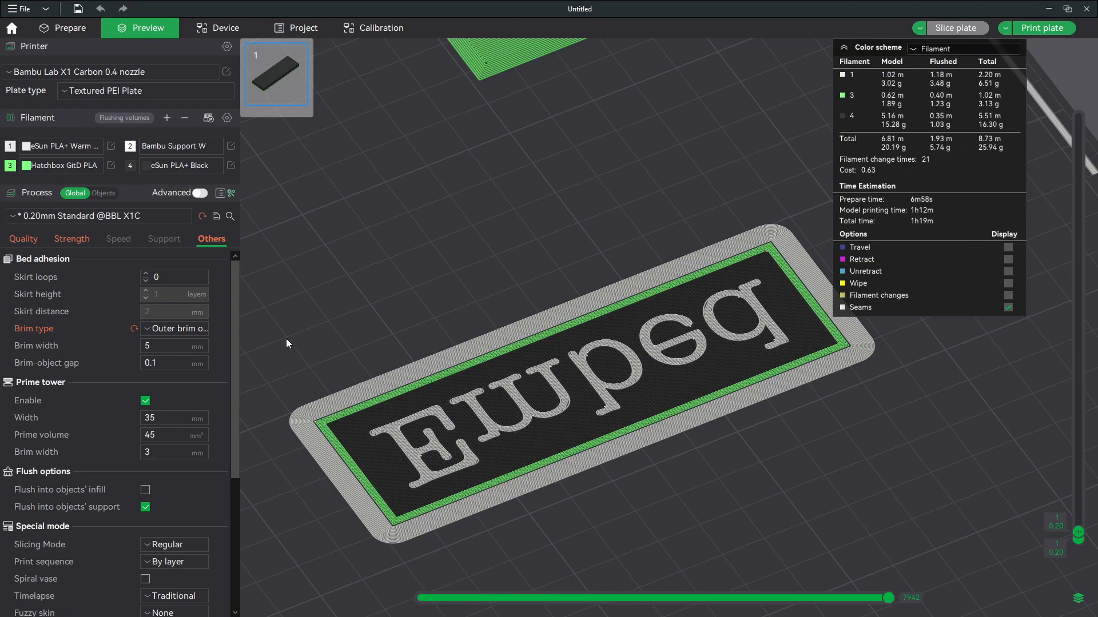
# Show the object parts list and raise the preview to layer 2 to examine the lettering up close.
pyautogui.click(104, 194)
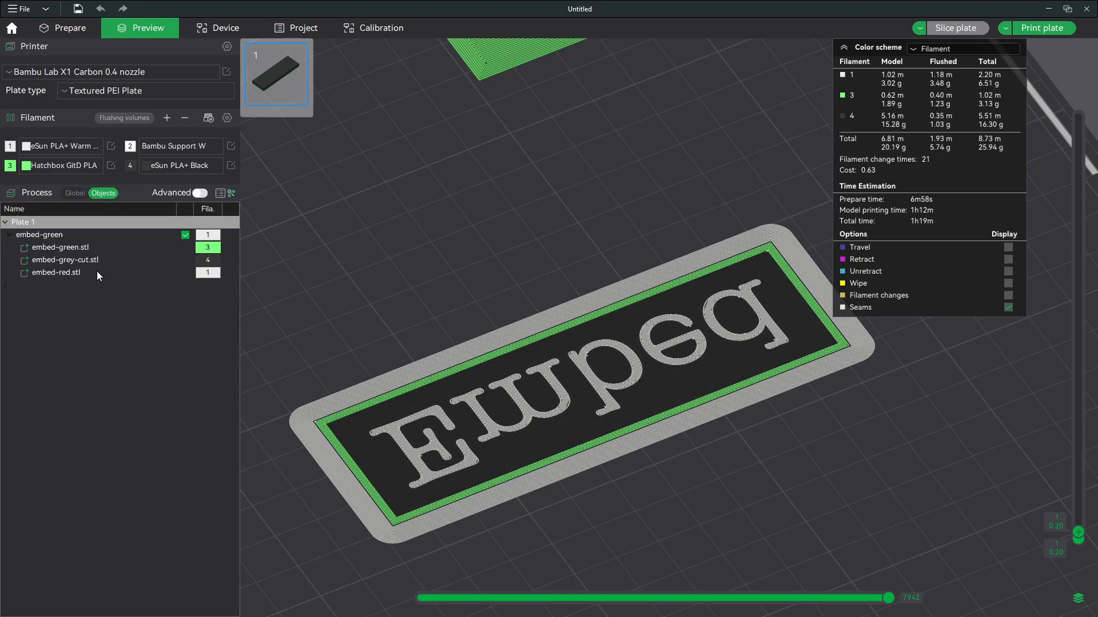
pyautogui.scroll(5, 481, 425)
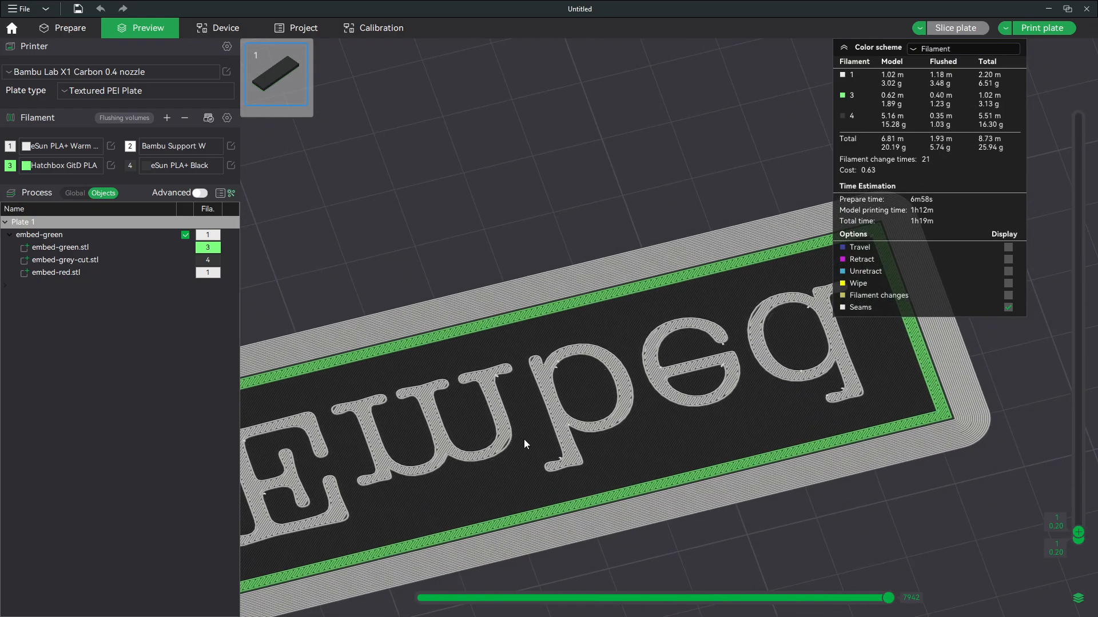
pyautogui.scroll(3, 695, 437)
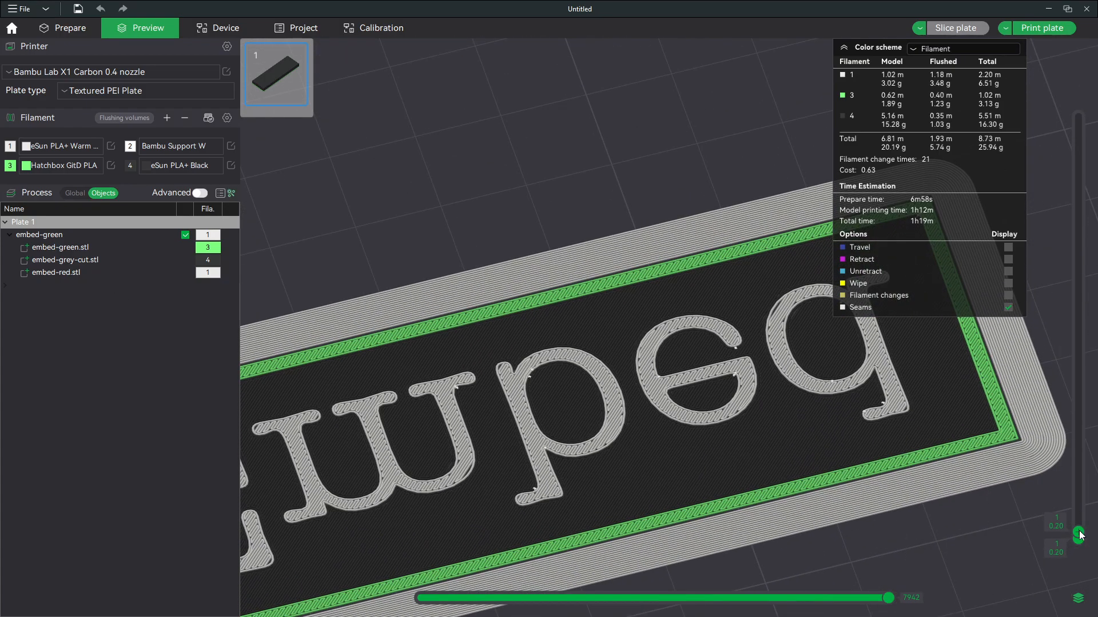
pyautogui.scroll(1, 1081, 535)
pyautogui.scroll(-3, 464, 464)
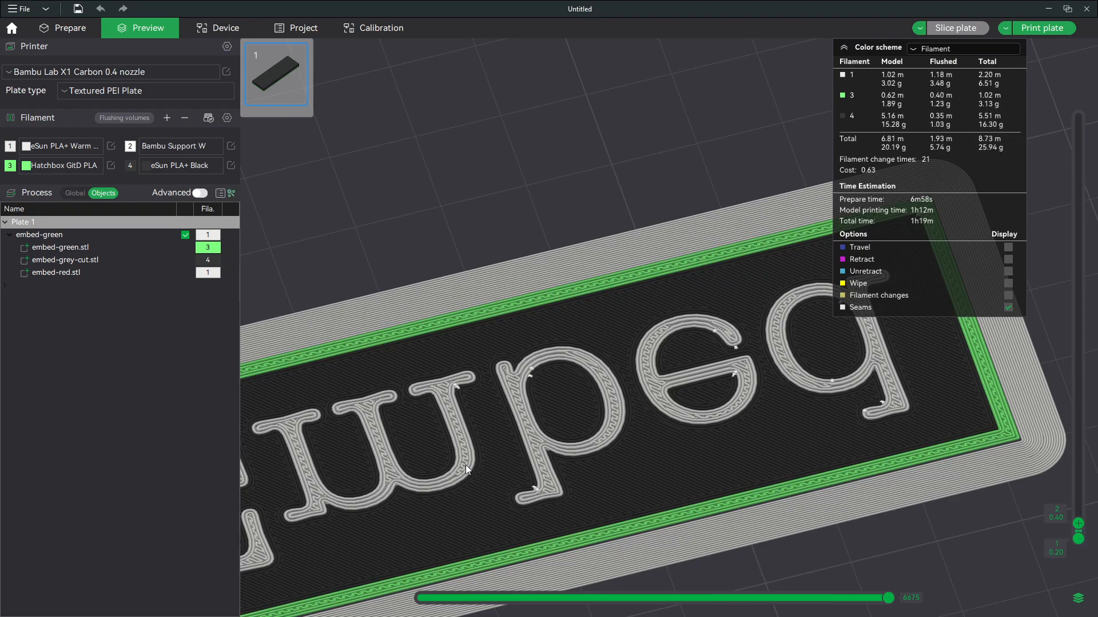
# Set the outer and inner wall line widths of embed-red.stl to 0.32 mm and reslice the plate.
pyautogui.scroll(4, 660, 413)
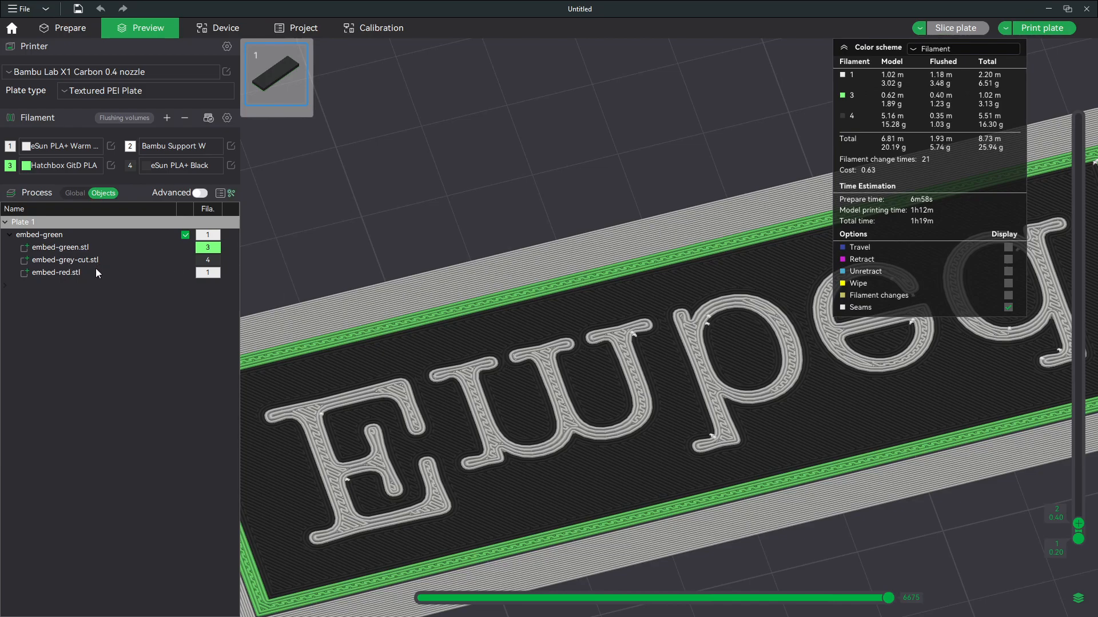
pyautogui.click(79, 273)
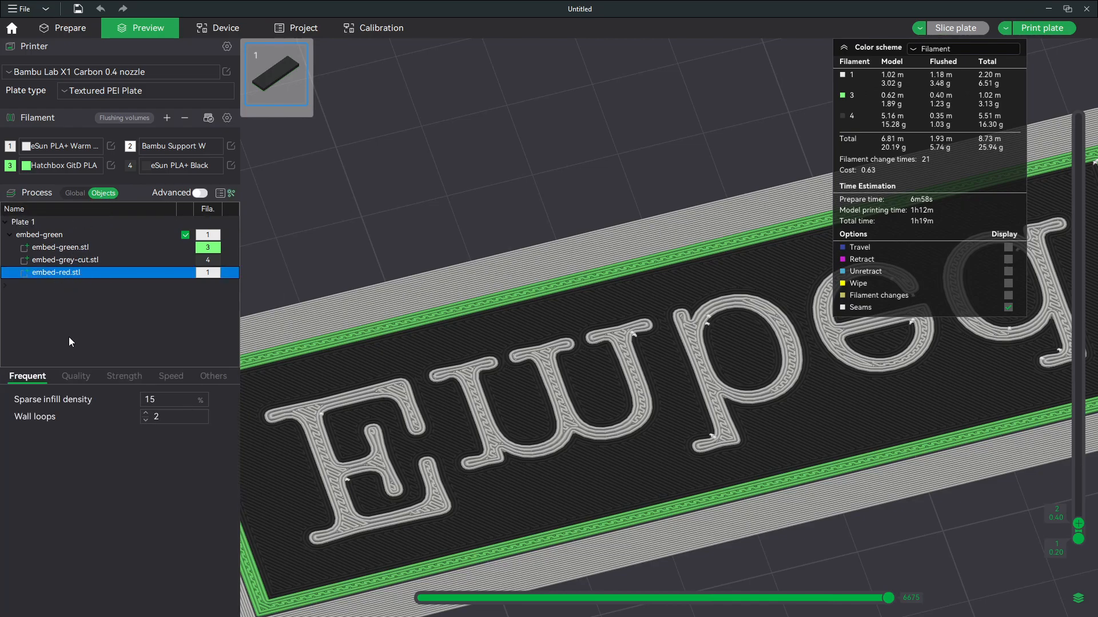
pyautogui.click(75, 378)
pyautogui.scroll(-1, 89, 431)
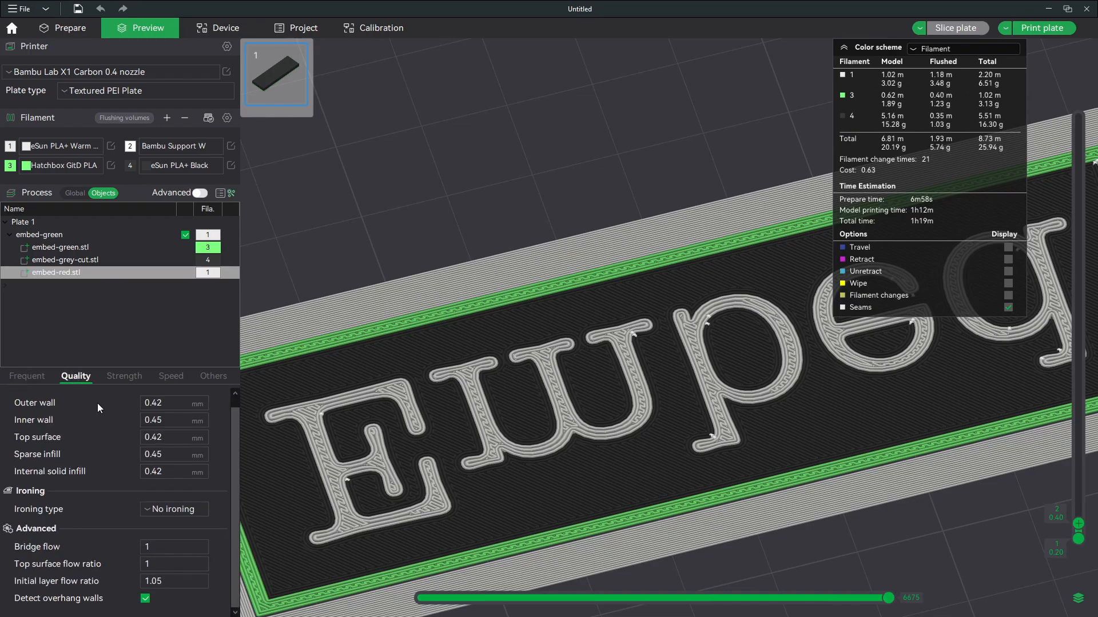
pyautogui.scroll(1, 93, 427)
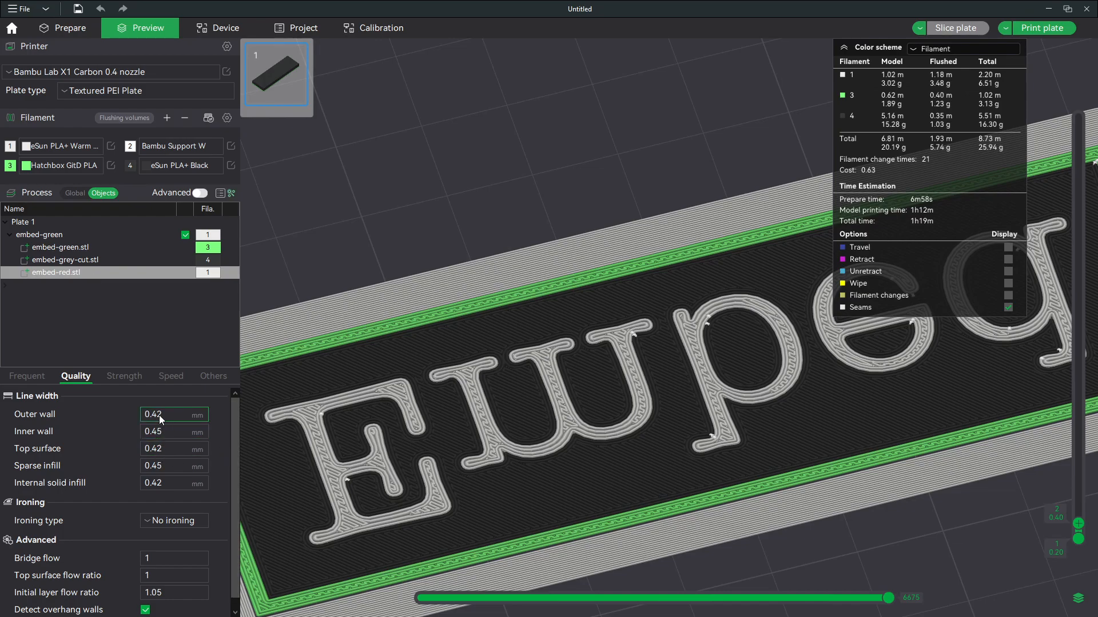
pyautogui.moveTo(152, 414); pyautogui.dragTo(176, 415)
pyautogui.write('.32')
pyautogui.press('Tab')
pyautogui.write('.32')
pyautogui.press('Tab')
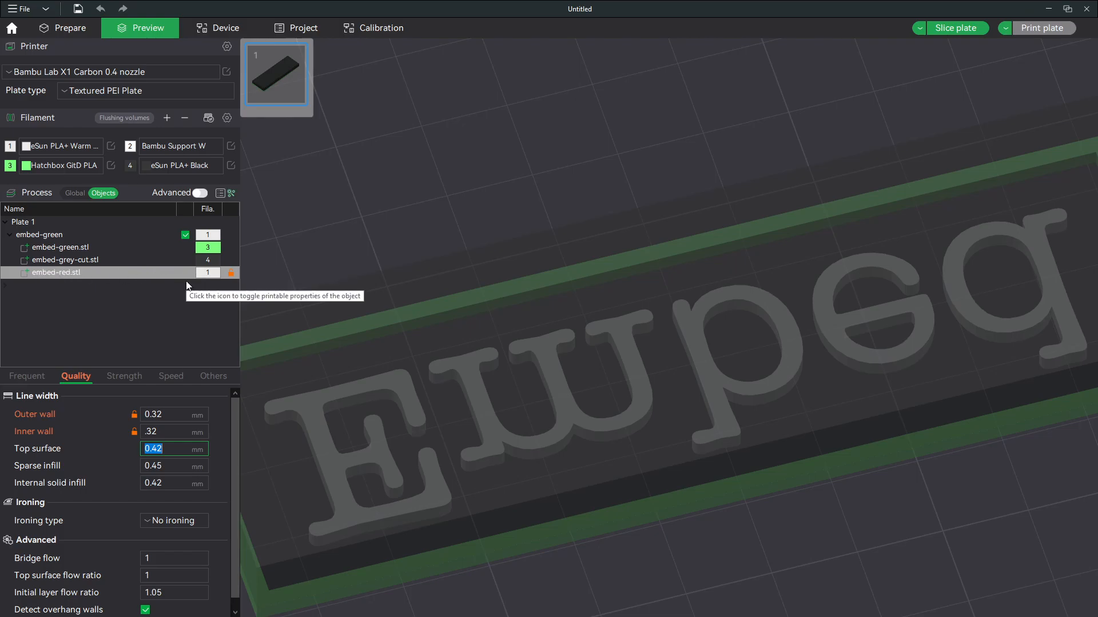
pyautogui.click(962, 29)
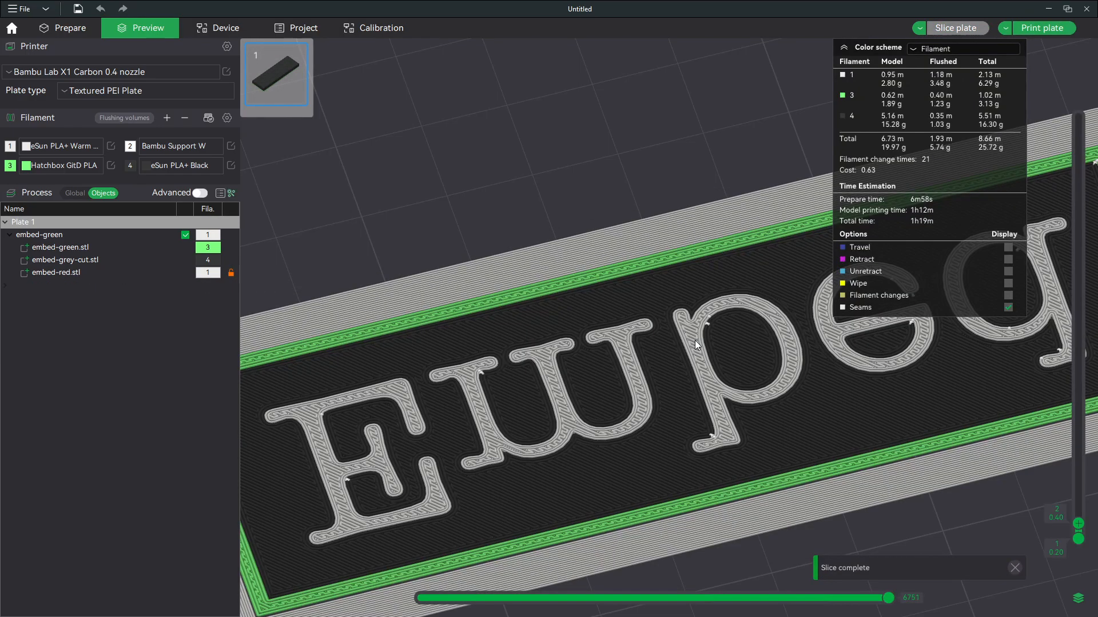
# Colour the sliced preview by line width and examine the lettering's walls up close.
pyautogui.scroll(3, 632, 412)
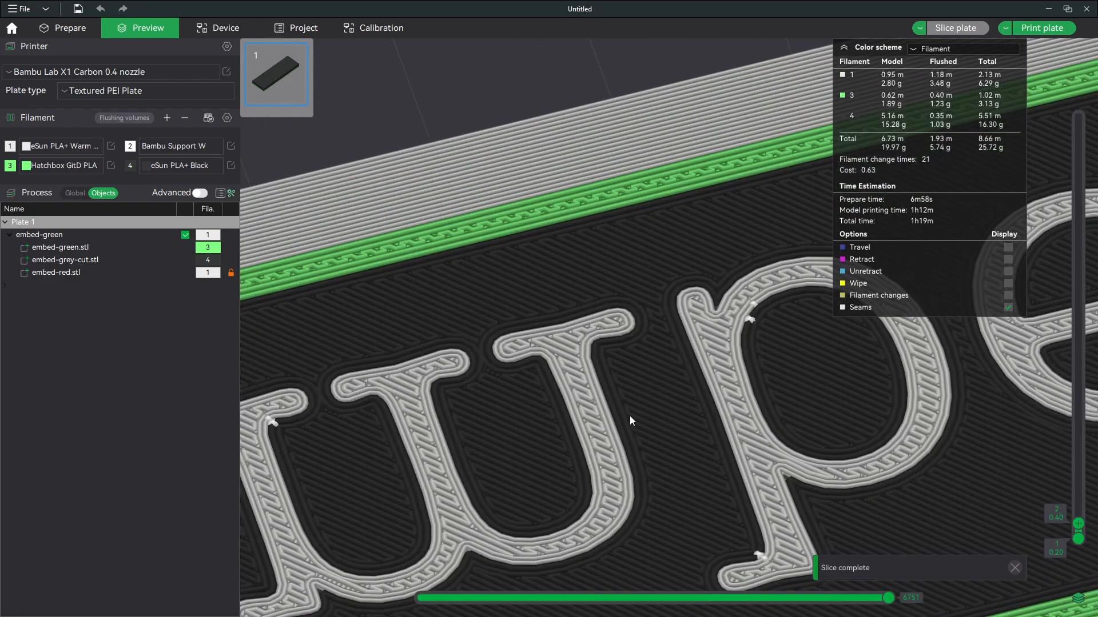
pyautogui.click(952, 50)
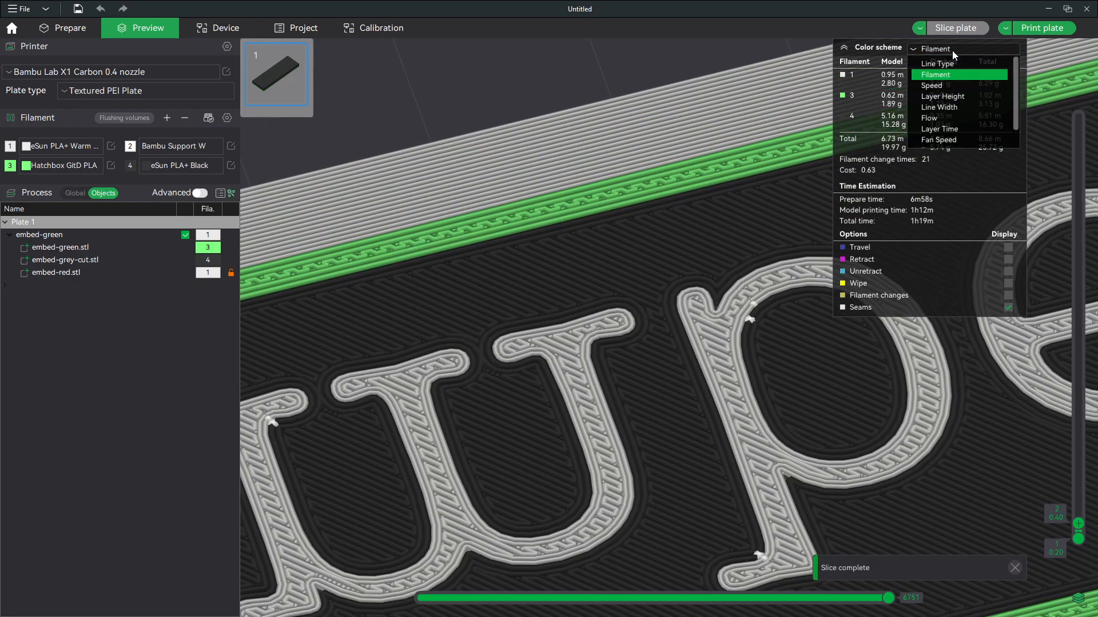
pyautogui.click(946, 107)
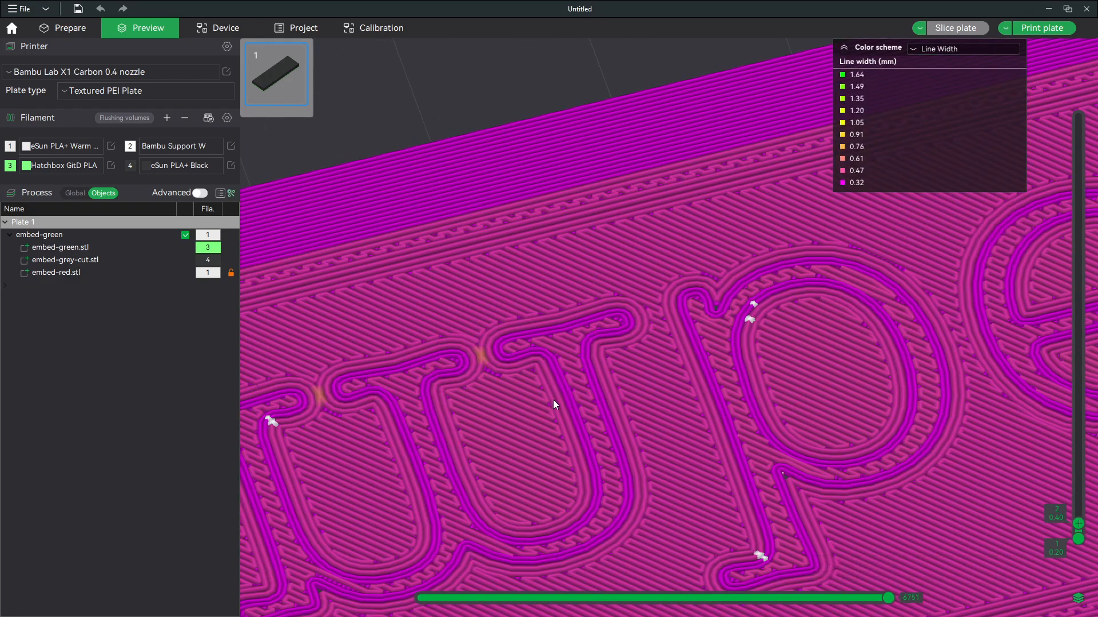
pyautogui.moveTo(558, 424); pyautogui.dragTo(664, 240, button='middle')
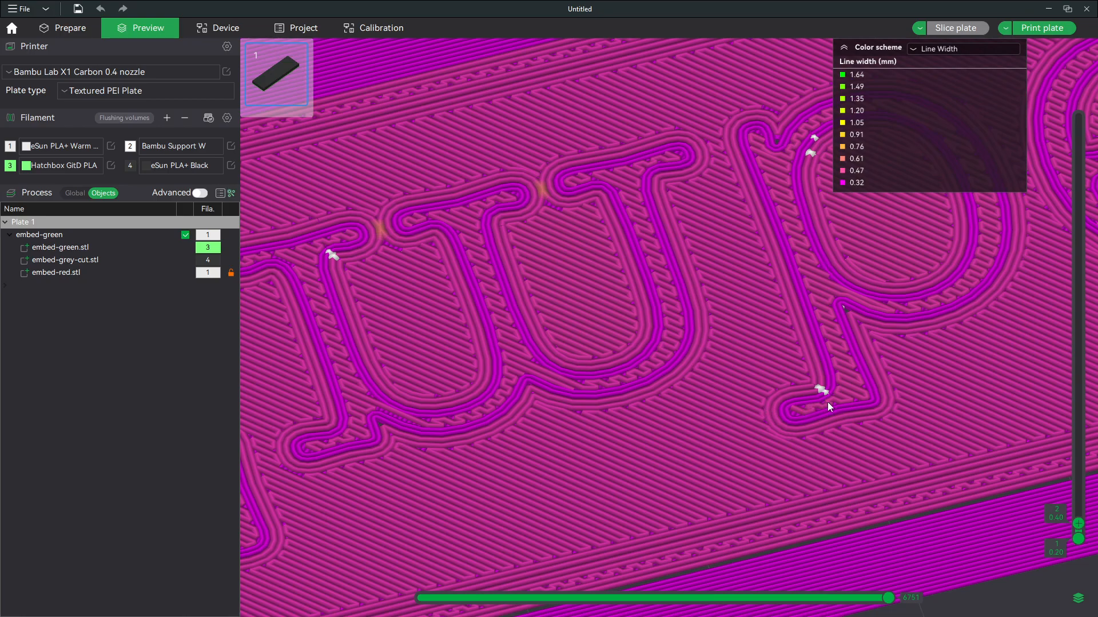
# Set the sparse infill and internal solid infill line widths of embed-red.stl to 0.32 mm and reslice the plate.
pyautogui.click(177, 272)
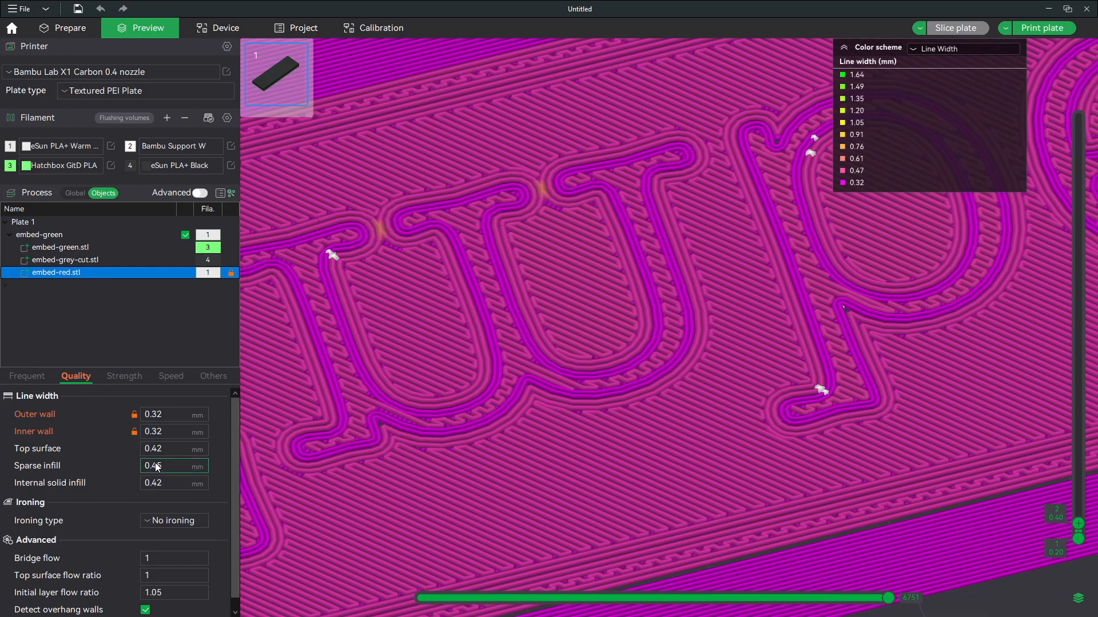
pyautogui.moveTo(159, 466); pyautogui.dragTo(164, 466)
pyautogui.write('32')
pyautogui.press('Tab')
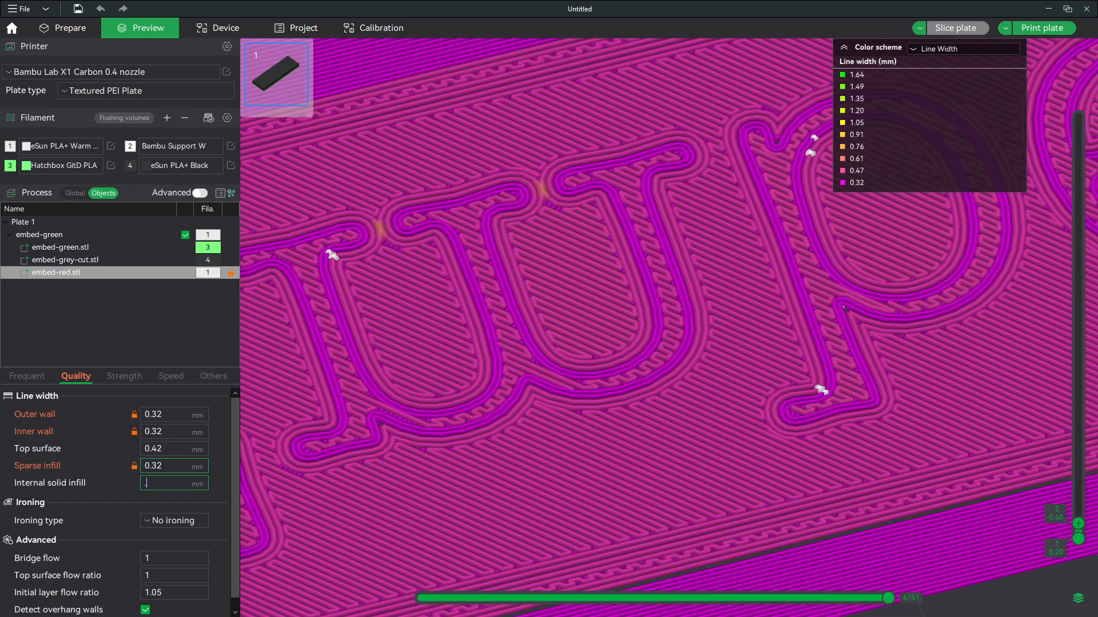
pyautogui.write('.32')
pyautogui.press('Tab')
pyautogui.click(942, 30)
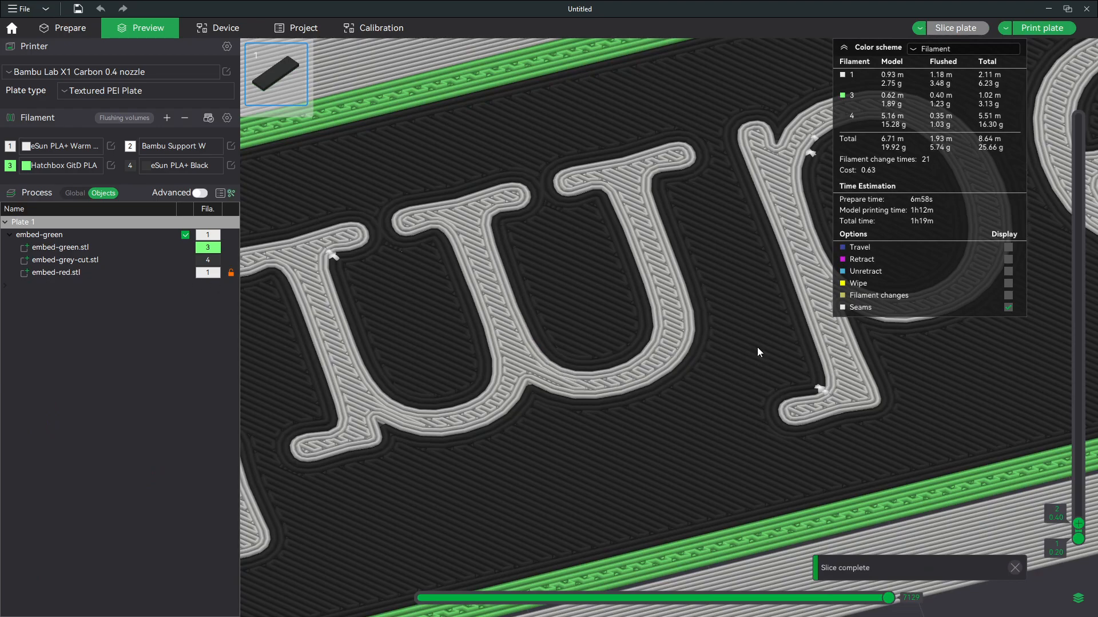
# Compare the lettering on layers 1 and 2 in the filament-coloured preview, ending on layer 1.
pyautogui.scroll(-1, 1075, 523)
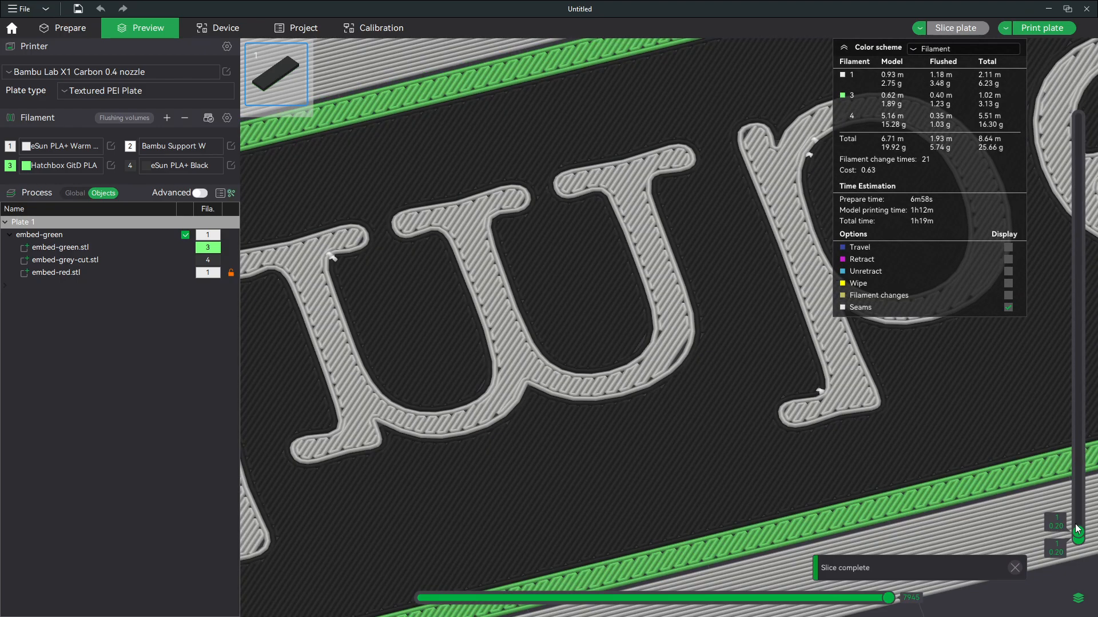
pyautogui.scroll(1, 1075, 524)
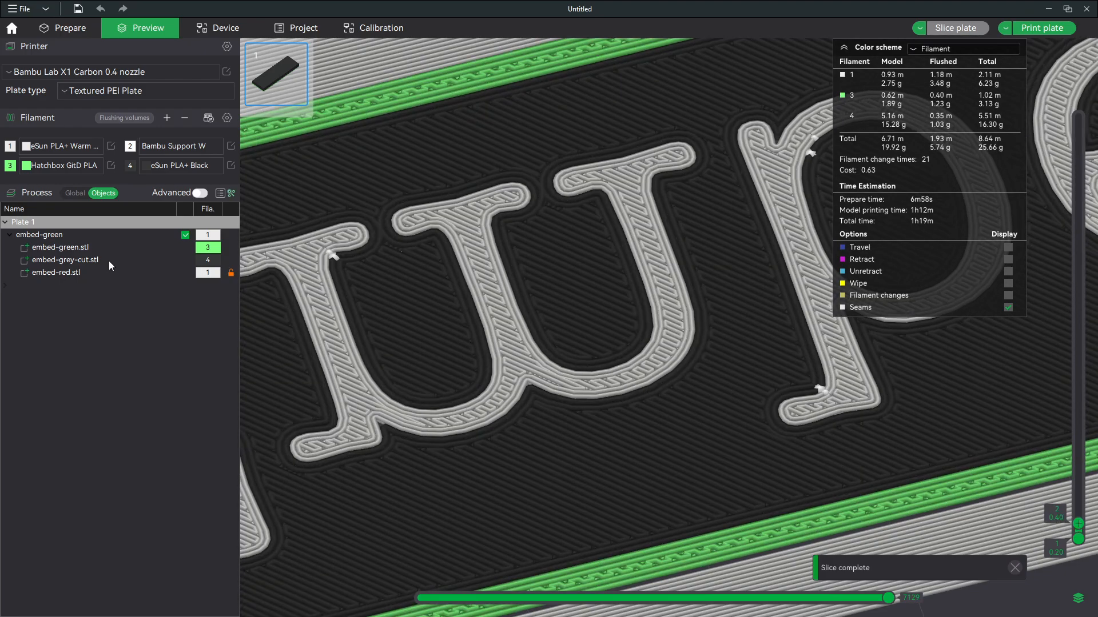
pyautogui.moveTo(431, 366); pyautogui.dragTo(810, 299, button='right')
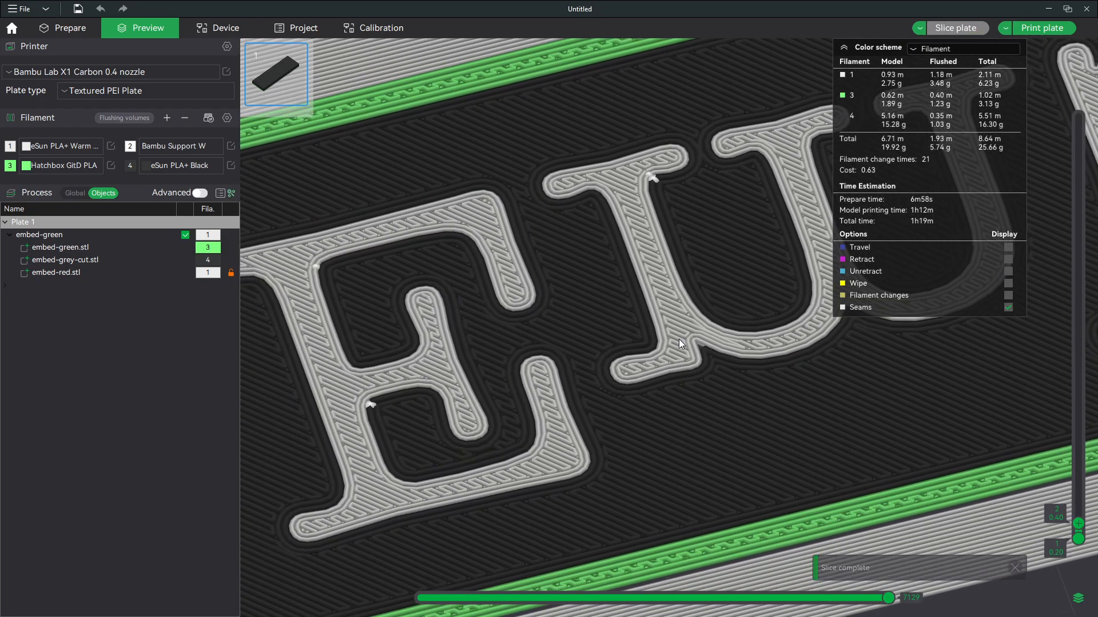
pyautogui.scroll(-5, 702, 338)
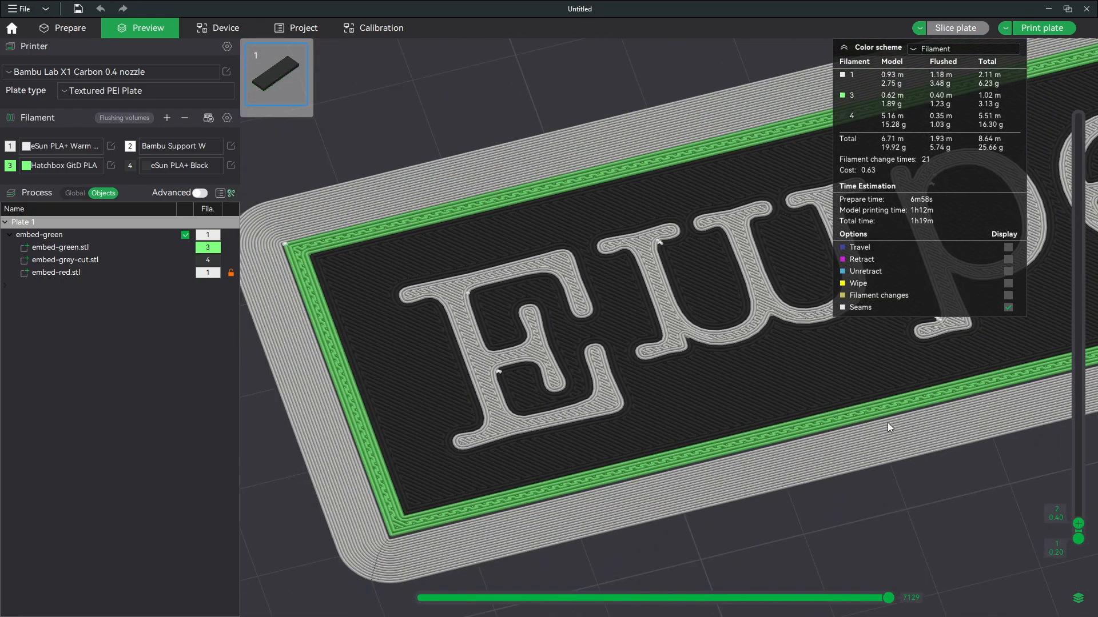
pyautogui.scroll(-1, 1078, 526)
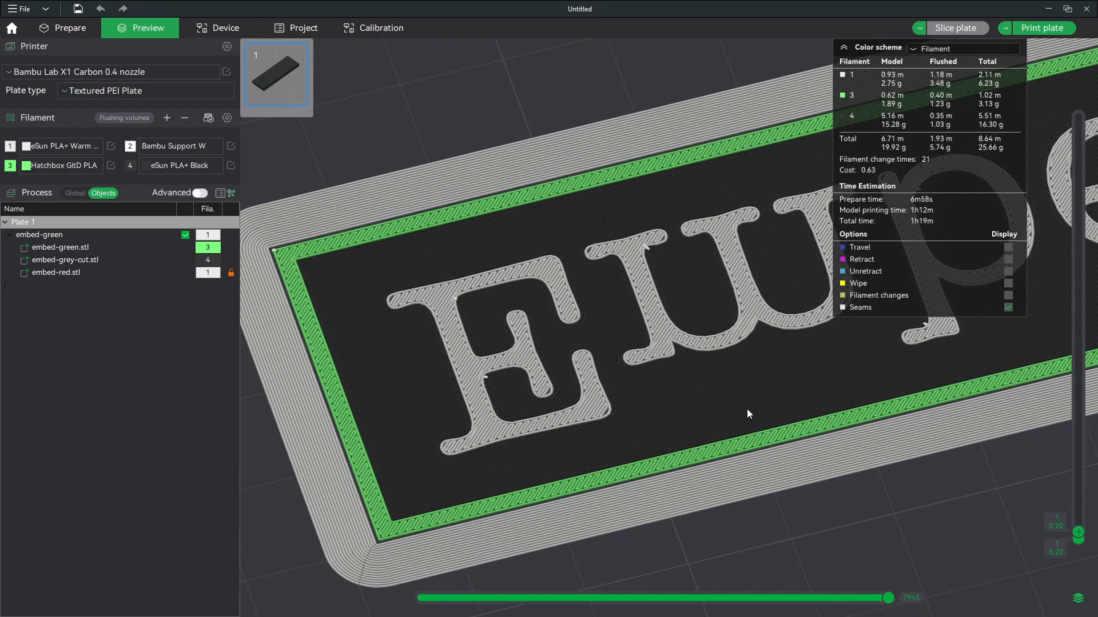
pyautogui.moveTo(756, 411); pyautogui.dragTo(689, 442, button='right')
pyautogui.click(977, 44)
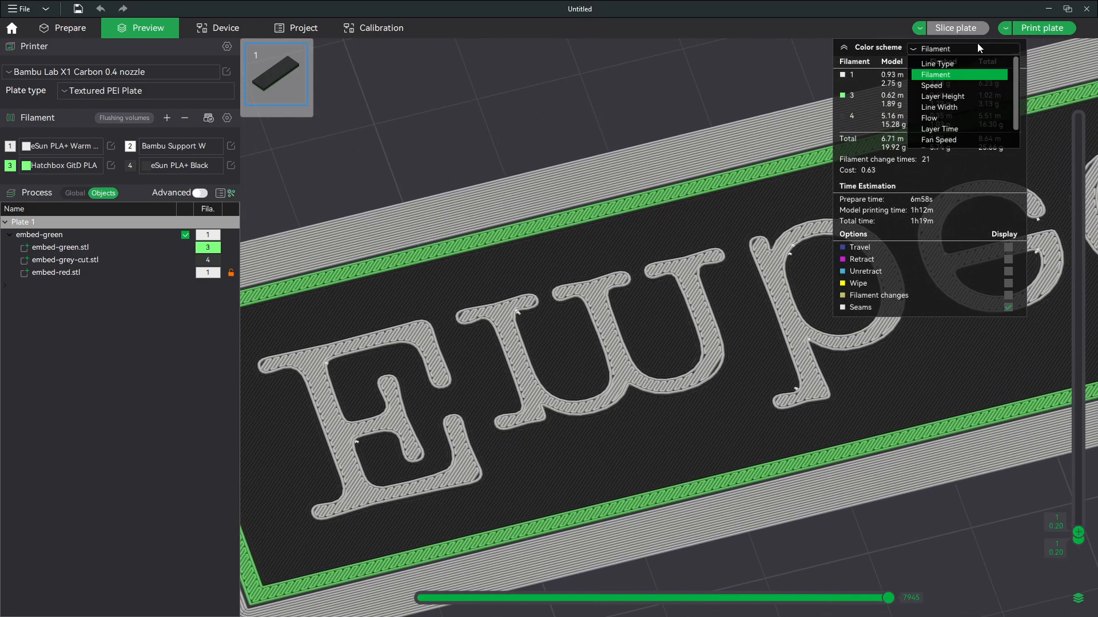
pyautogui.click(949, 75)
pyautogui.moveTo(758, 233); pyautogui.dragTo(748, 254)
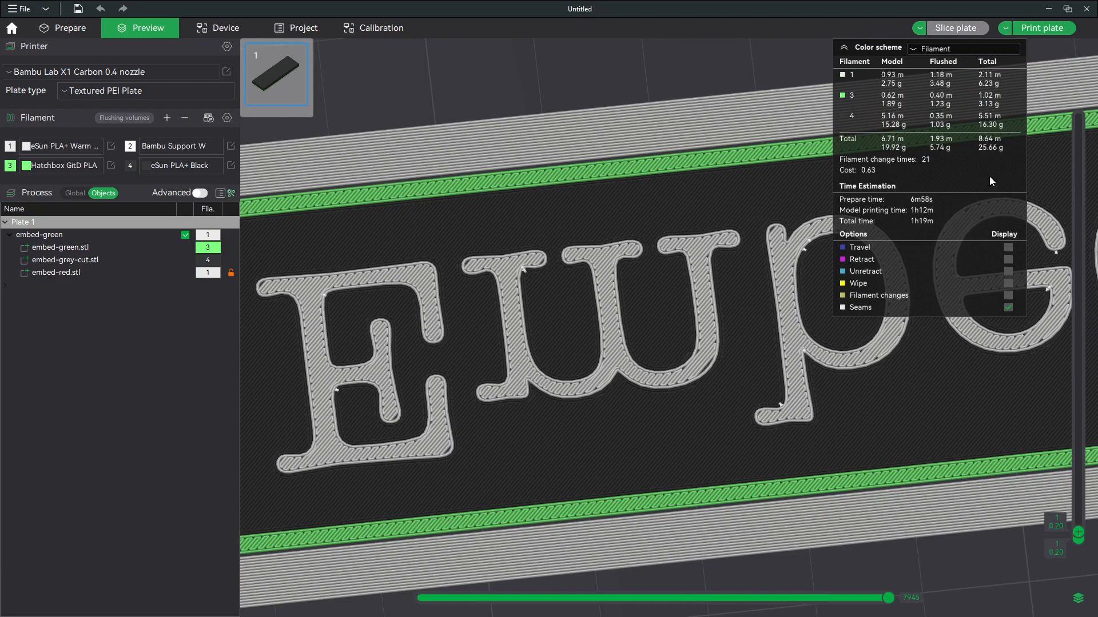
# Switch the layer 1 preview between line type and filament colouring to compare the lettering's walls and fill, ending on line type.
pyautogui.click(975, 51)
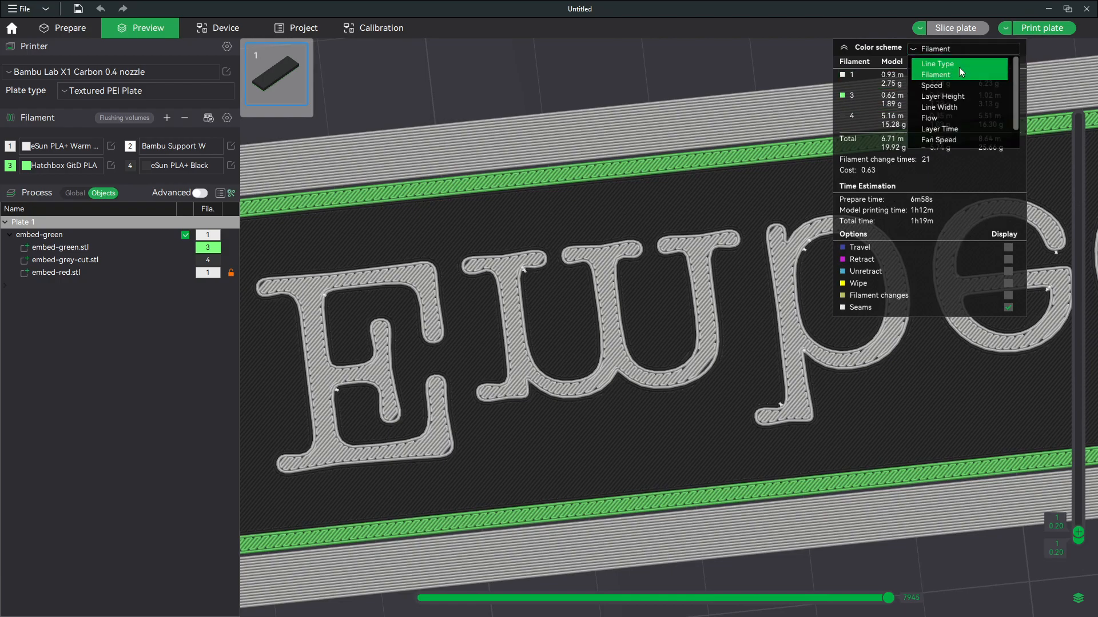
pyautogui.click(959, 64)
pyautogui.moveTo(774, 294); pyautogui.dragTo(769, 334)
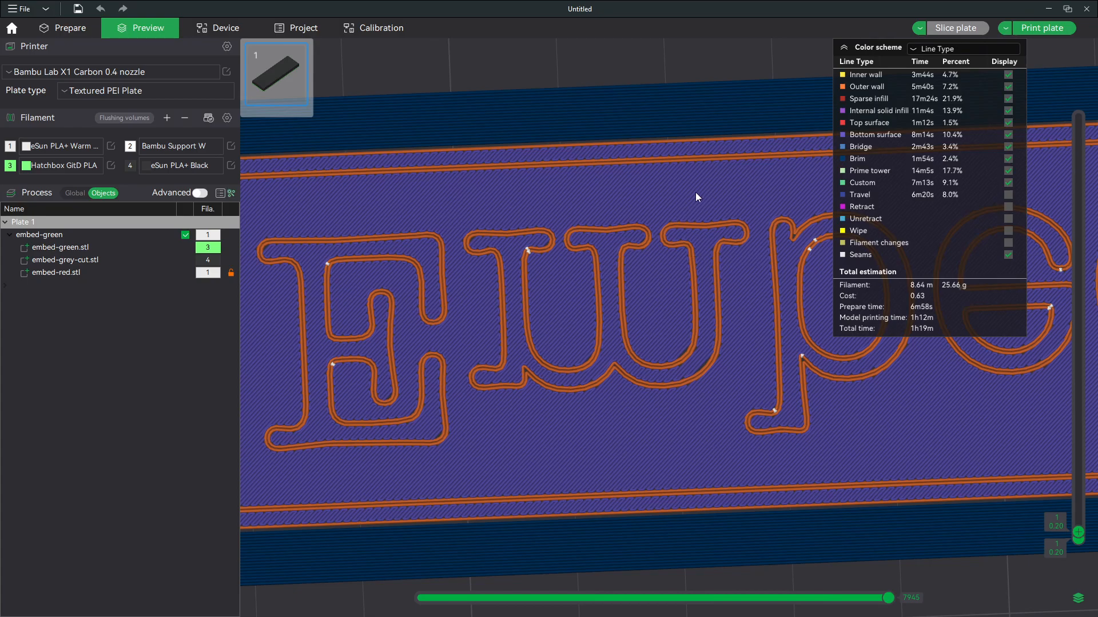
pyautogui.scroll(4, 740, 252)
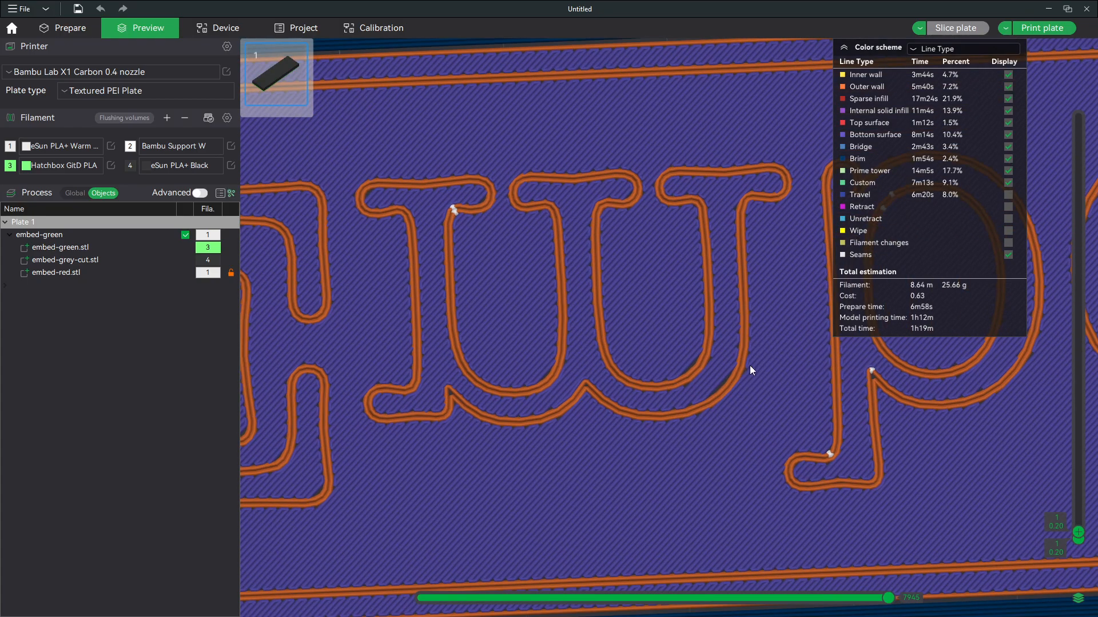
pyautogui.click(977, 51)
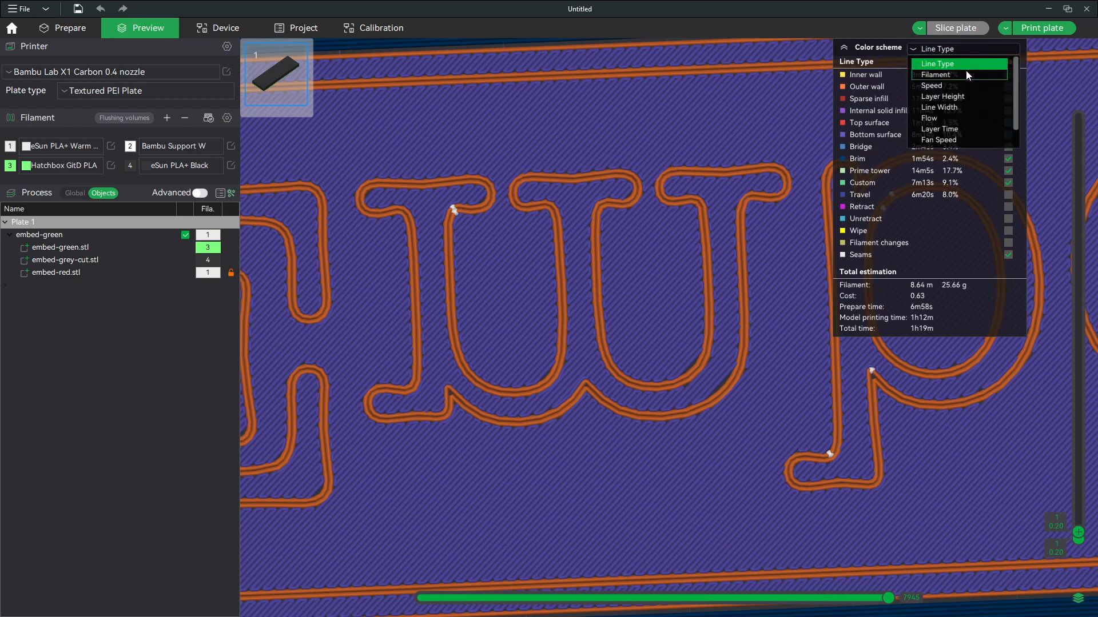
pyautogui.click(966, 74)
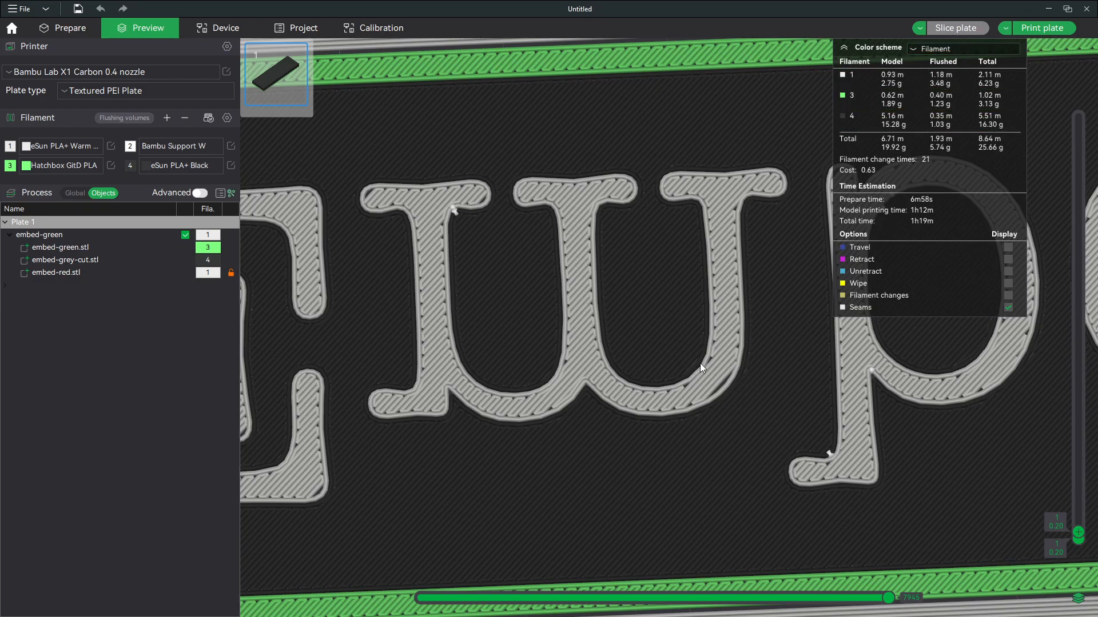
pyautogui.click(972, 48)
pyautogui.click(959, 67)
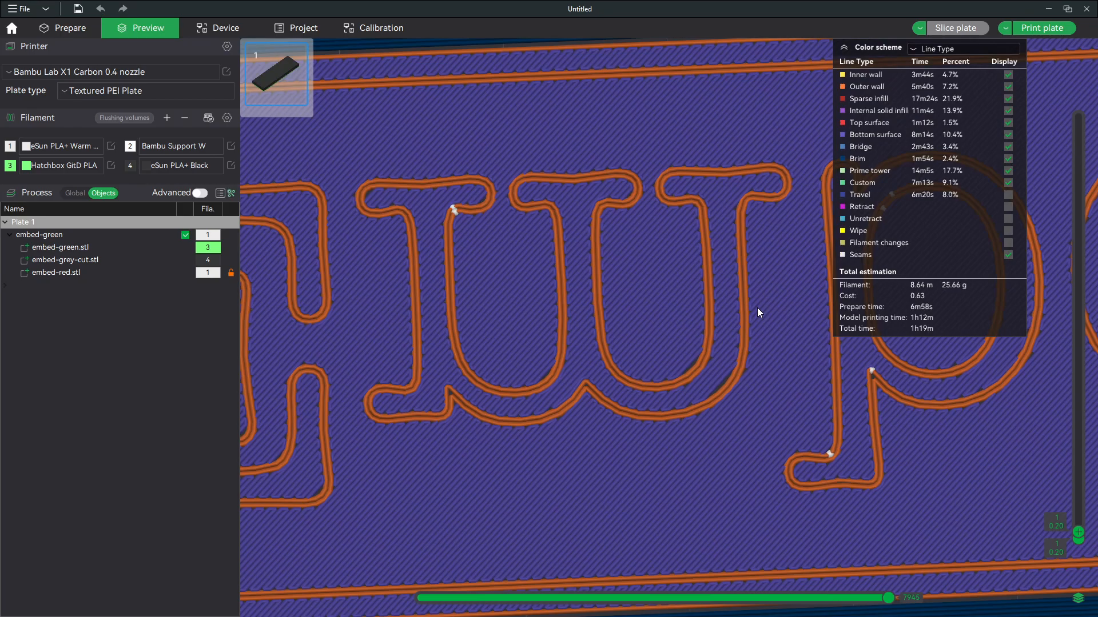
pyautogui.scroll(-10, 757, 308)
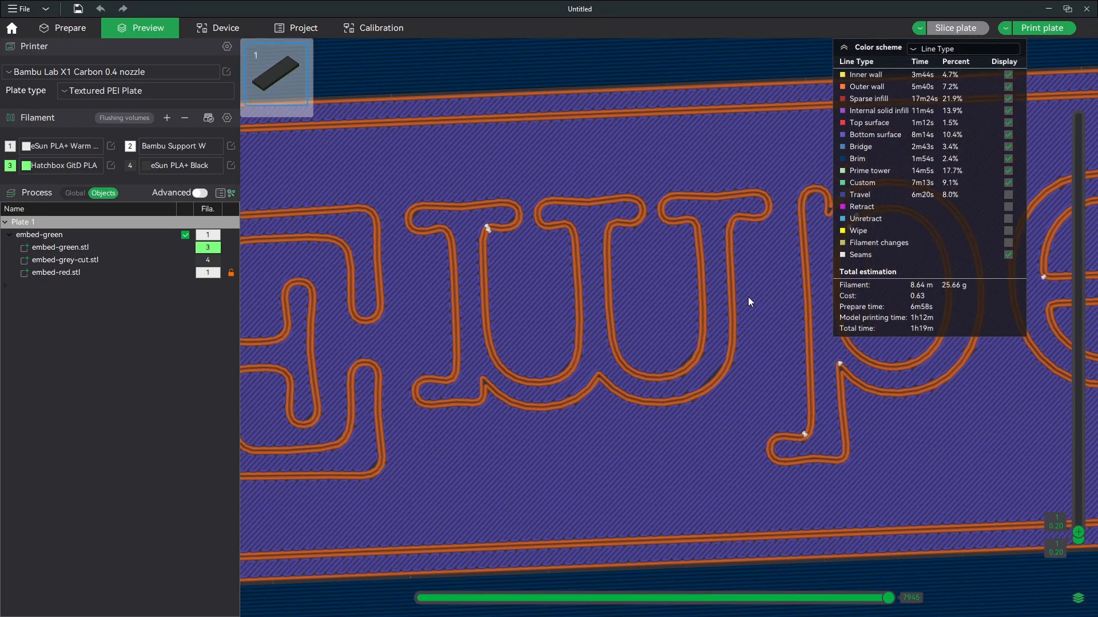
pyautogui.scroll(-2, 747, 265)
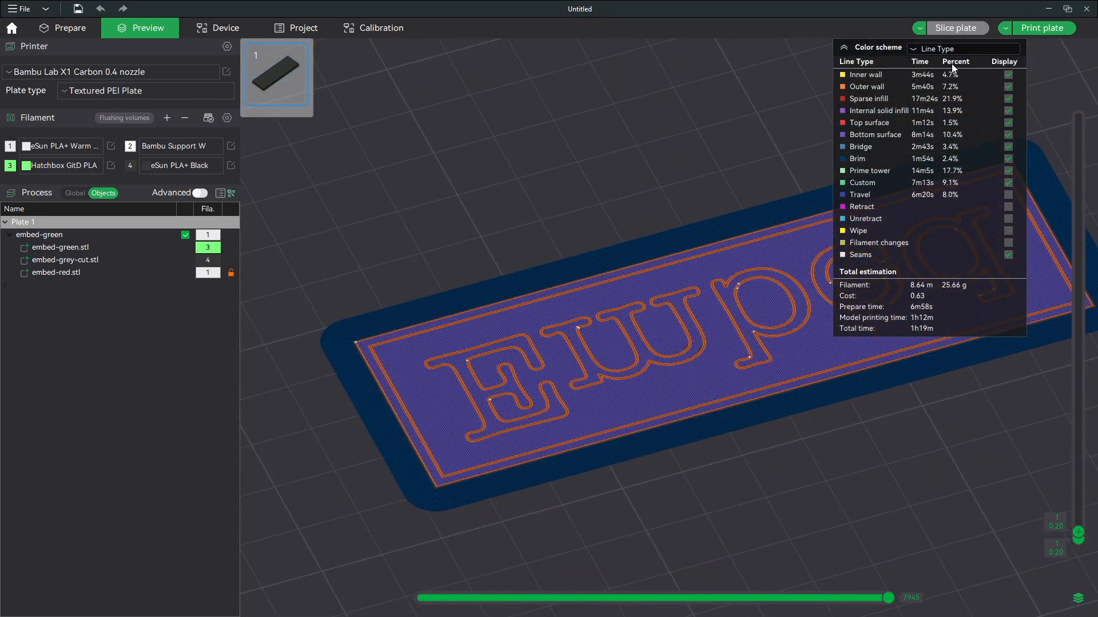
# Colour the preview by speed and raise it from layer 1 to layer 20 to examine the print speeds and infill.
pyautogui.click(954, 49)
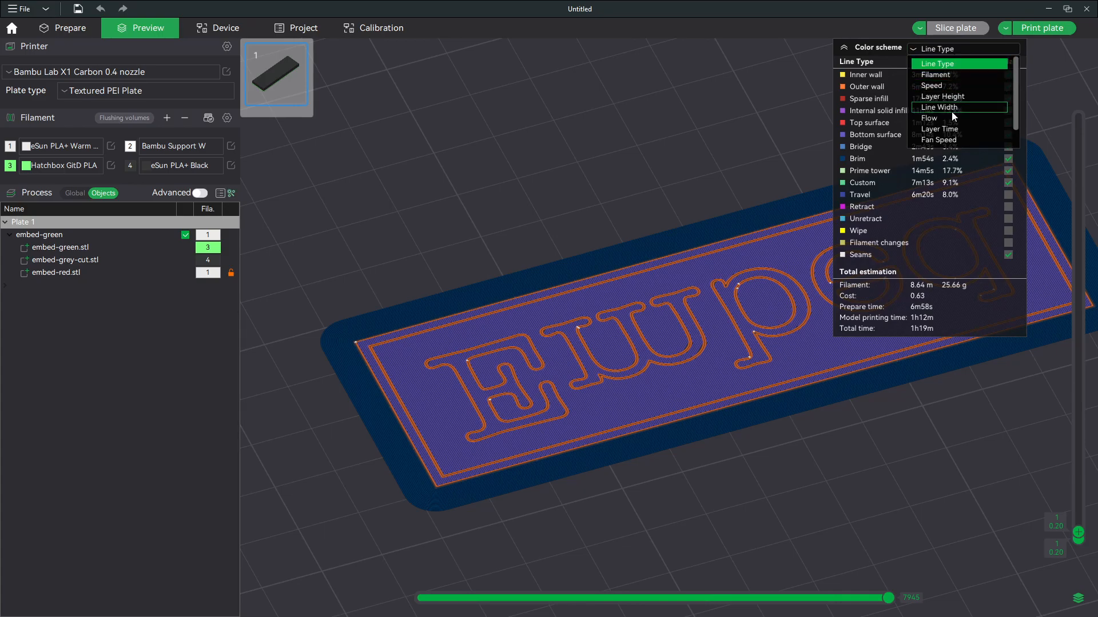
pyautogui.click(952, 86)
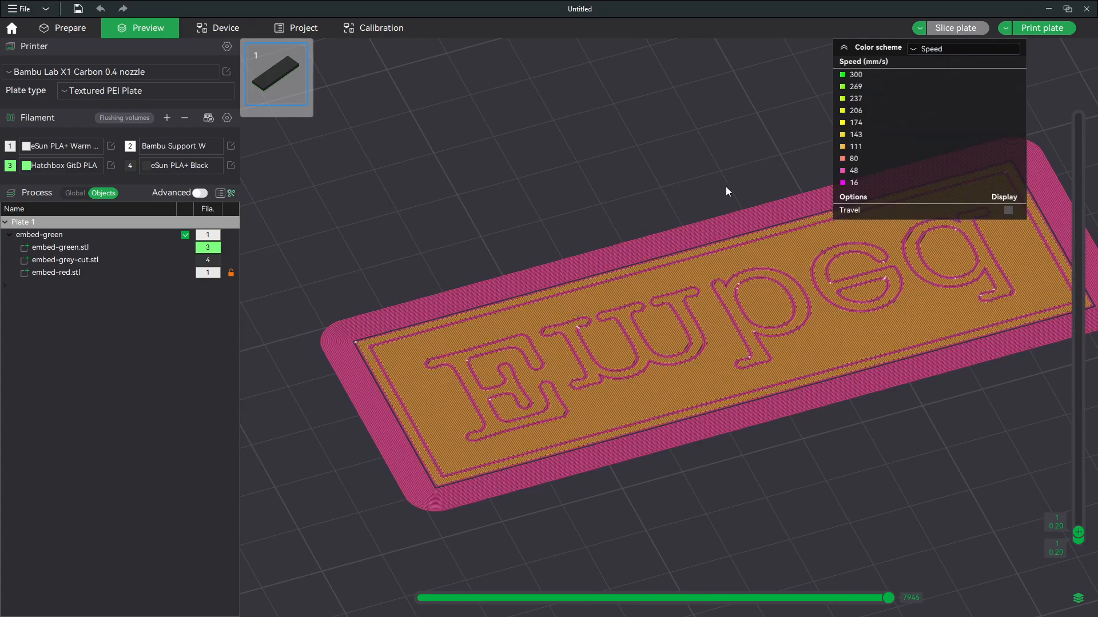
pyautogui.moveTo(673, 229); pyautogui.dragTo(642, 244, button='middle')
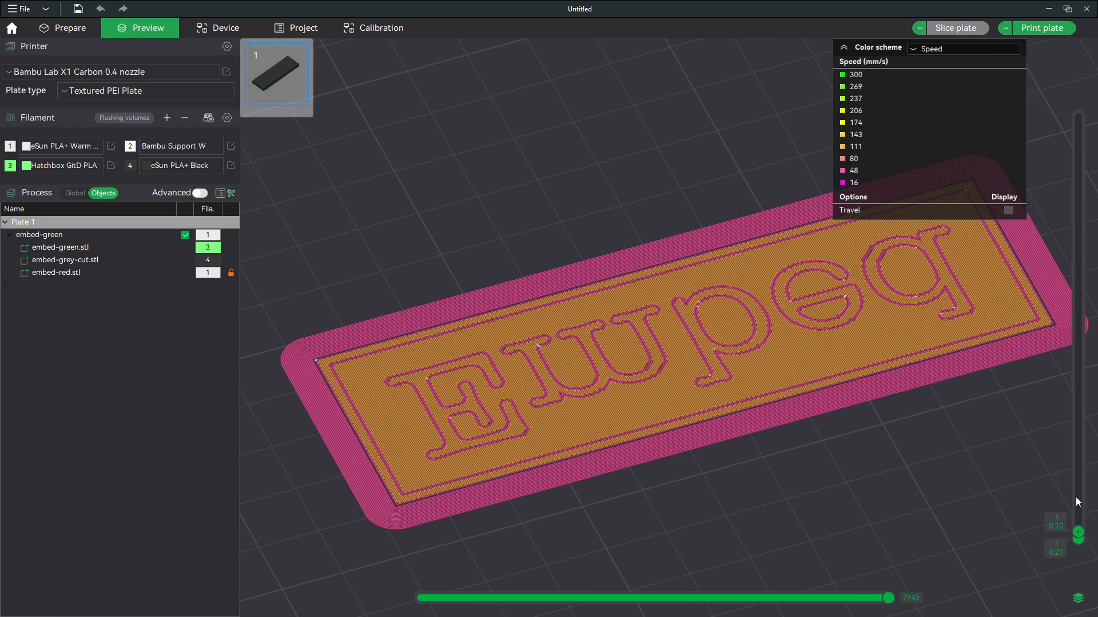
pyautogui.scroll(6, 1075, 496)
pyautogui.scroll(4, 1077, 502)
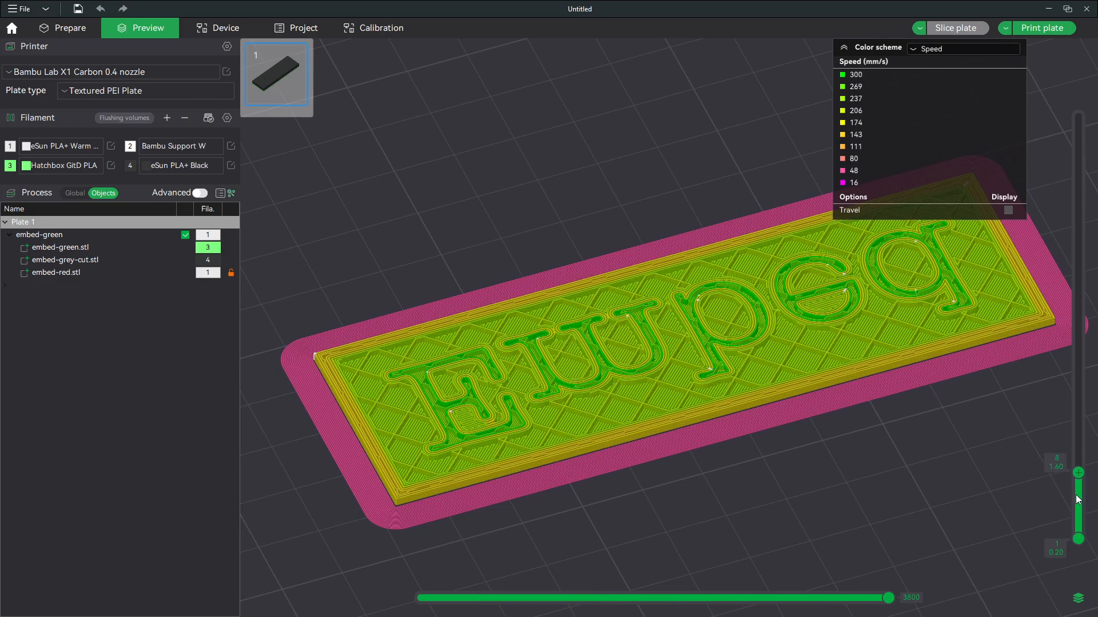
pyautogui.scroll(4, 1077, 499)
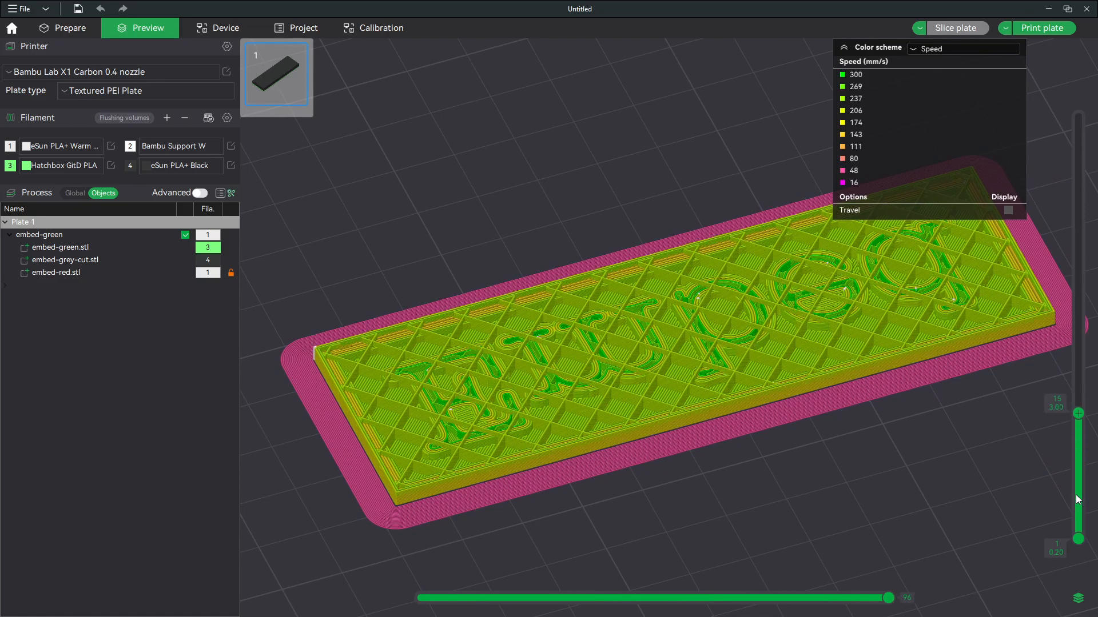
pyautogui.scroll(5, 1078, 499)
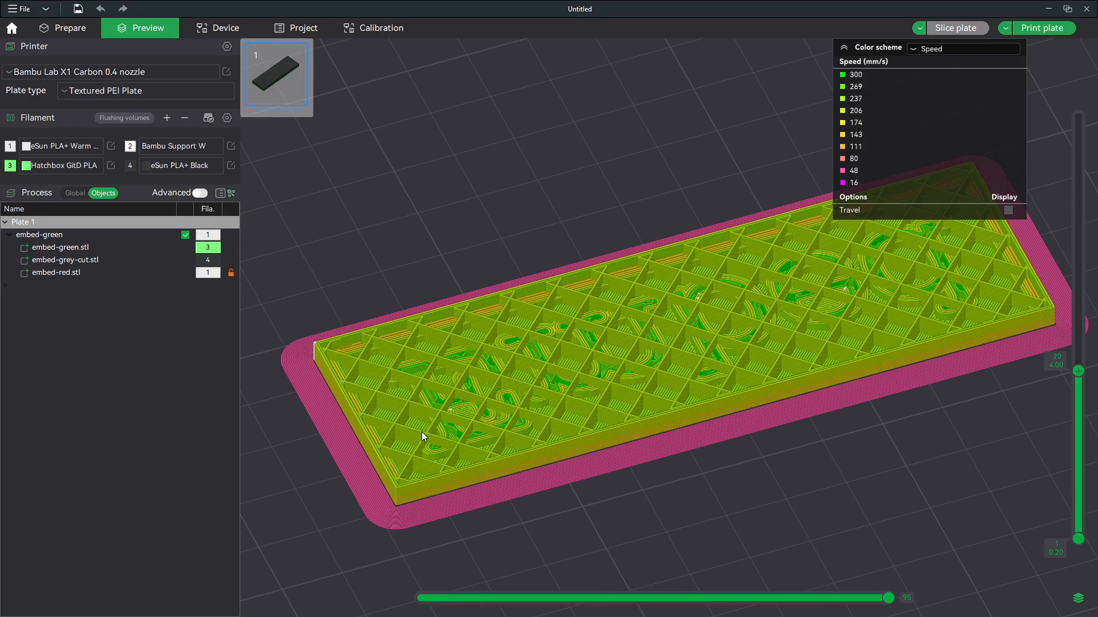
pyautogui.scroll(8, 811, 424)
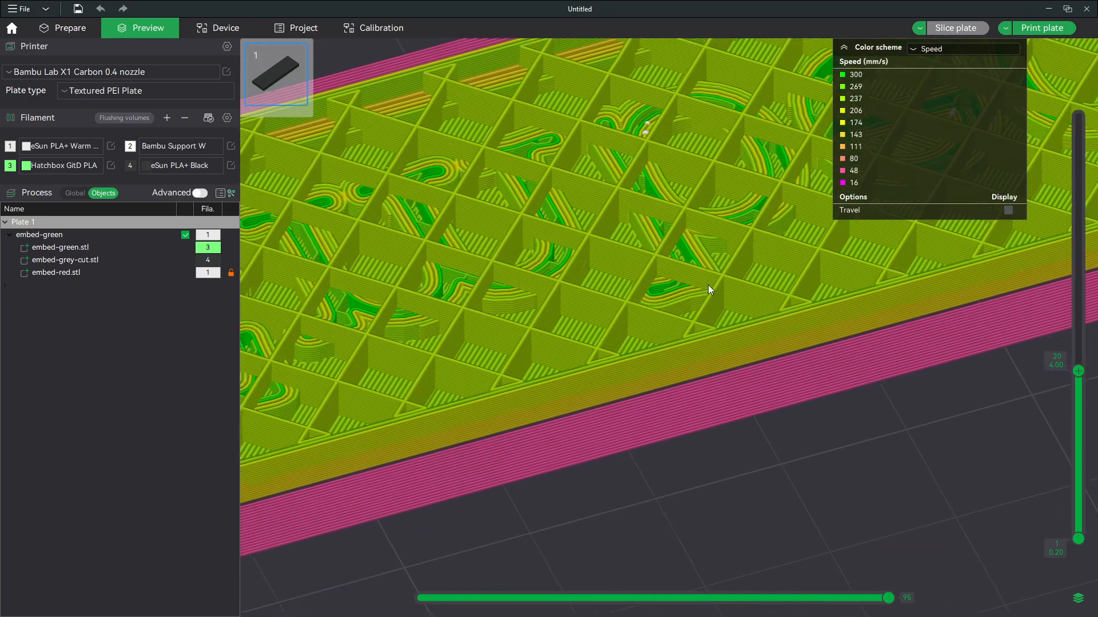
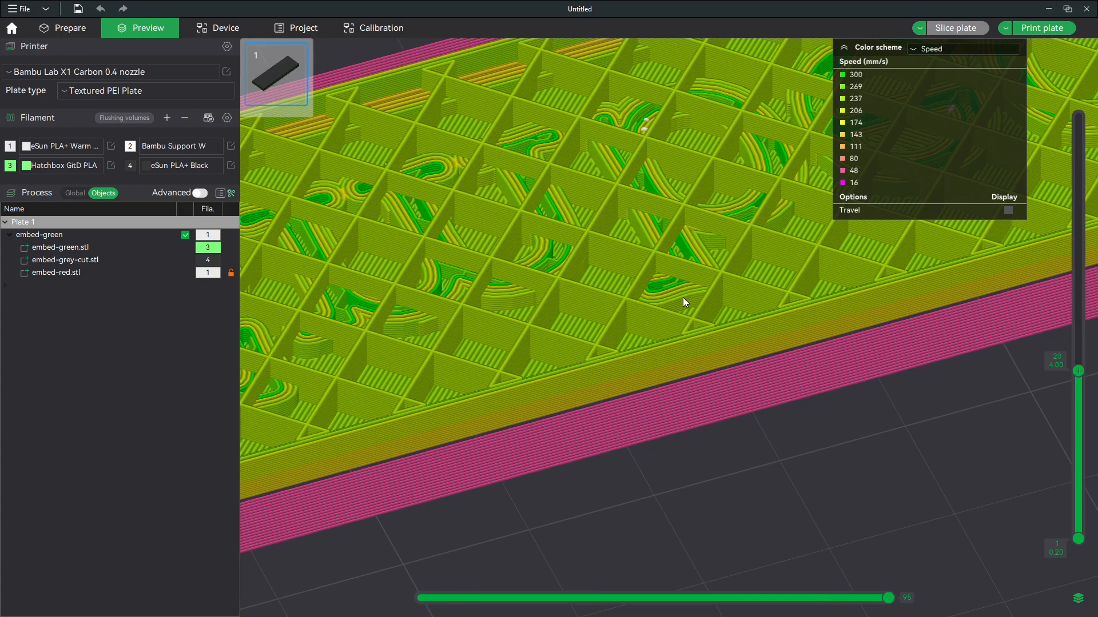
# Browse the global process settings for other options and strength, and raise the preview to layer 27 to examine the infill.
pyautogui.scroll(-10, 677, 293)
pyautogui.moveTo(681, 298); pyautogui.dragTo(632, 309)
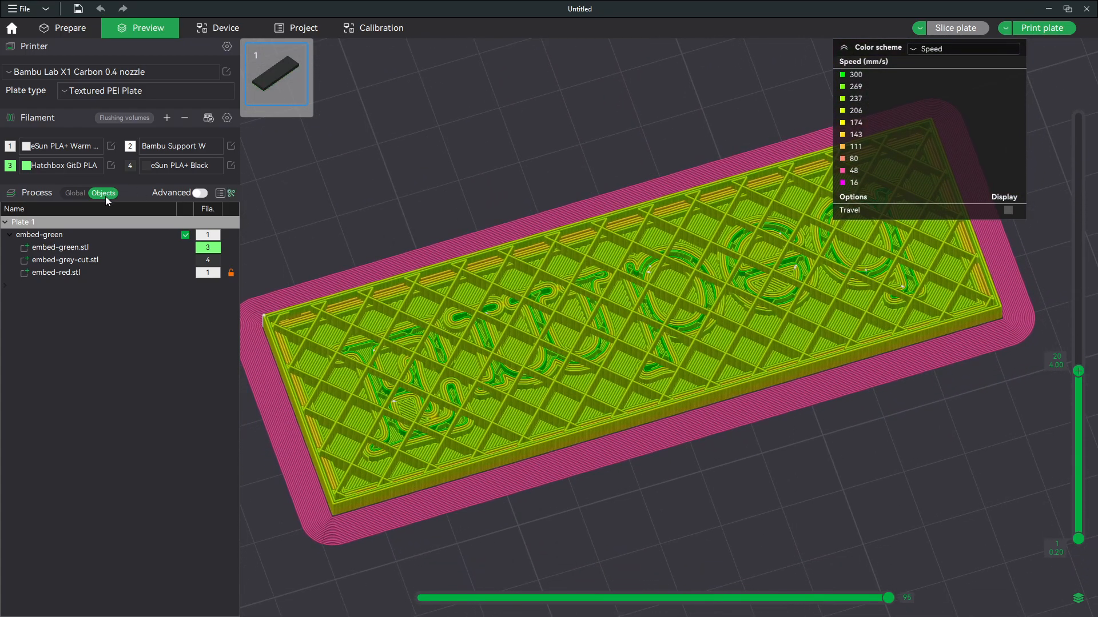
pyautogui.click(81, 194)
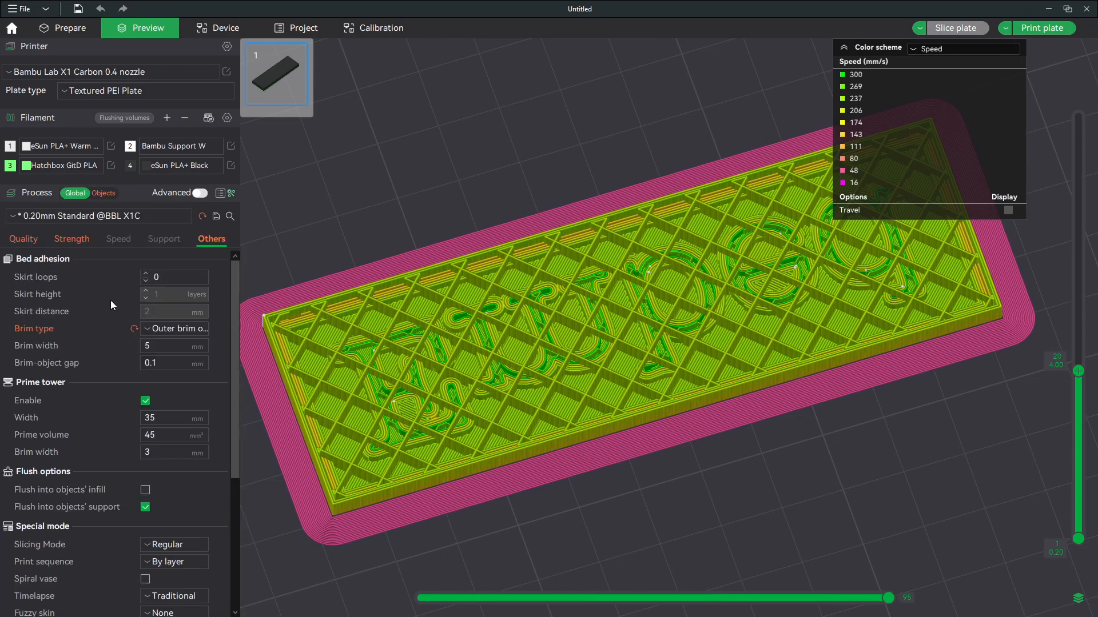
pyautogui.scroll(-3, 106, 355)
pyautogui.scroll(-2, 103, 412)
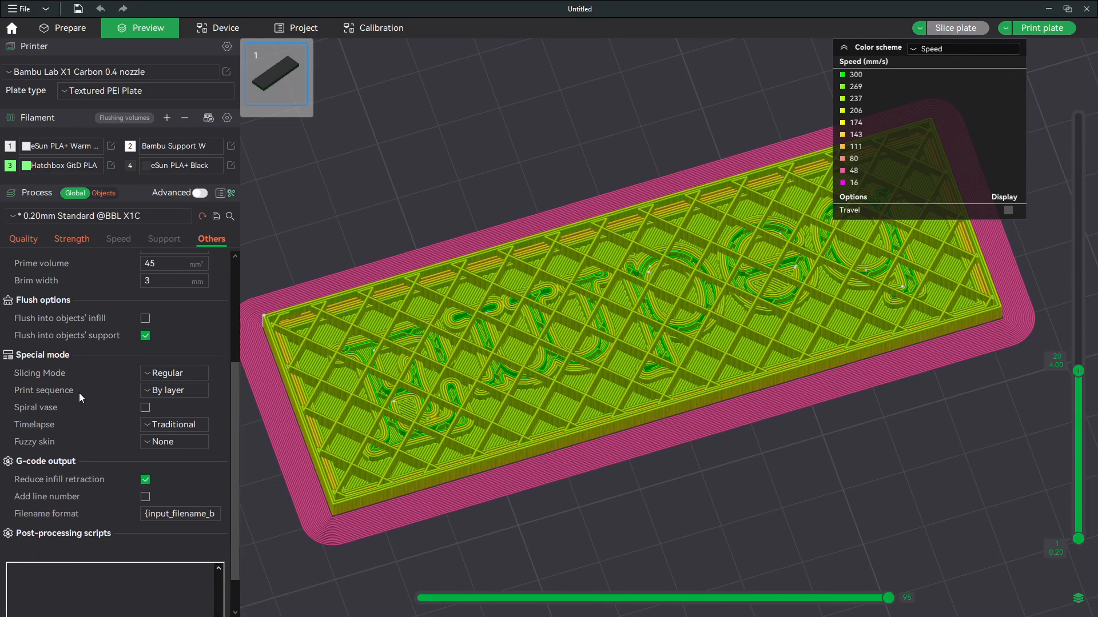
pyautogui.scroll(5, 89, 397)
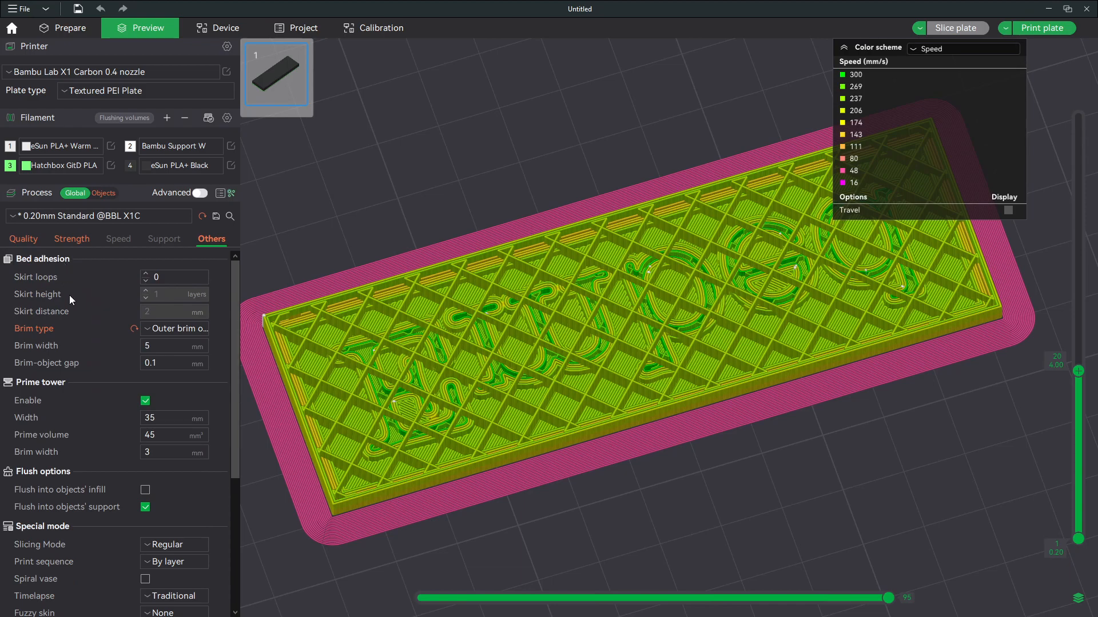
pyautogui.click(71, 242)
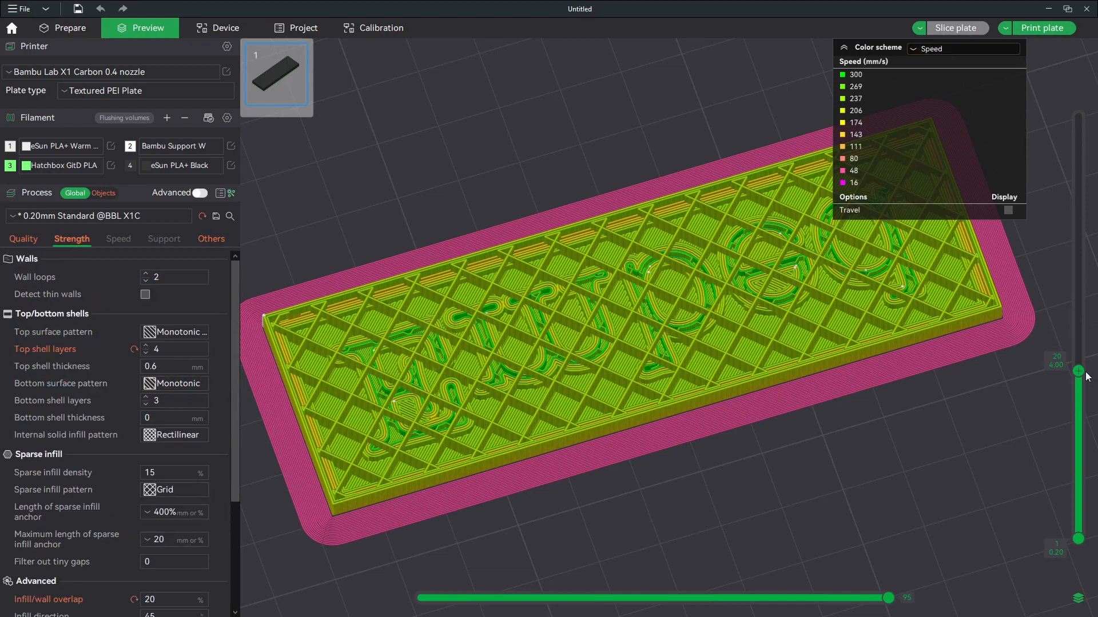
pyautogui.moveTo(1081, 372); pyautogui.dragTo(1067, 312)
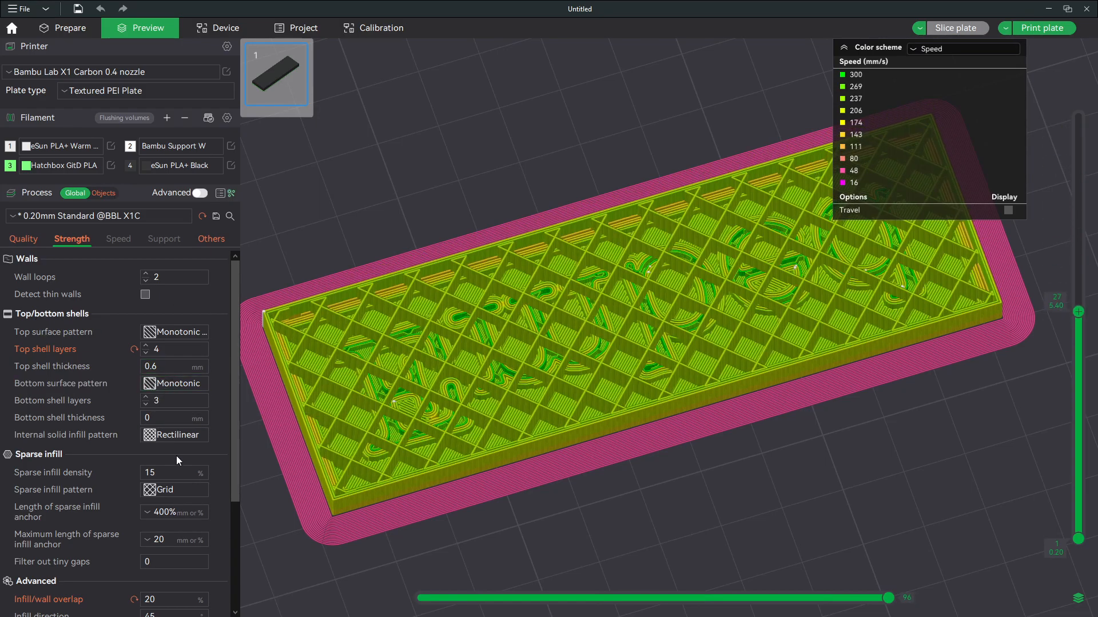
# Set the global sparse infill pattern to Aligned Rectilinear and reslice the plate.
pyautogui.click(183, 492)
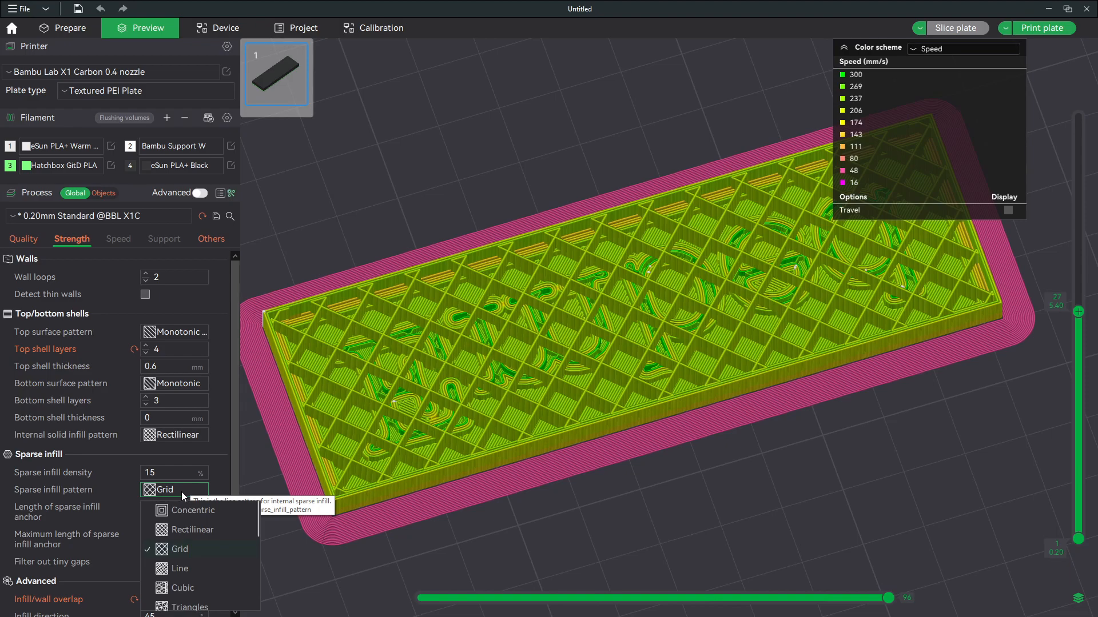
pyautogui.scroll(-3, 139, 452)
pyautogui.click(164, 386)
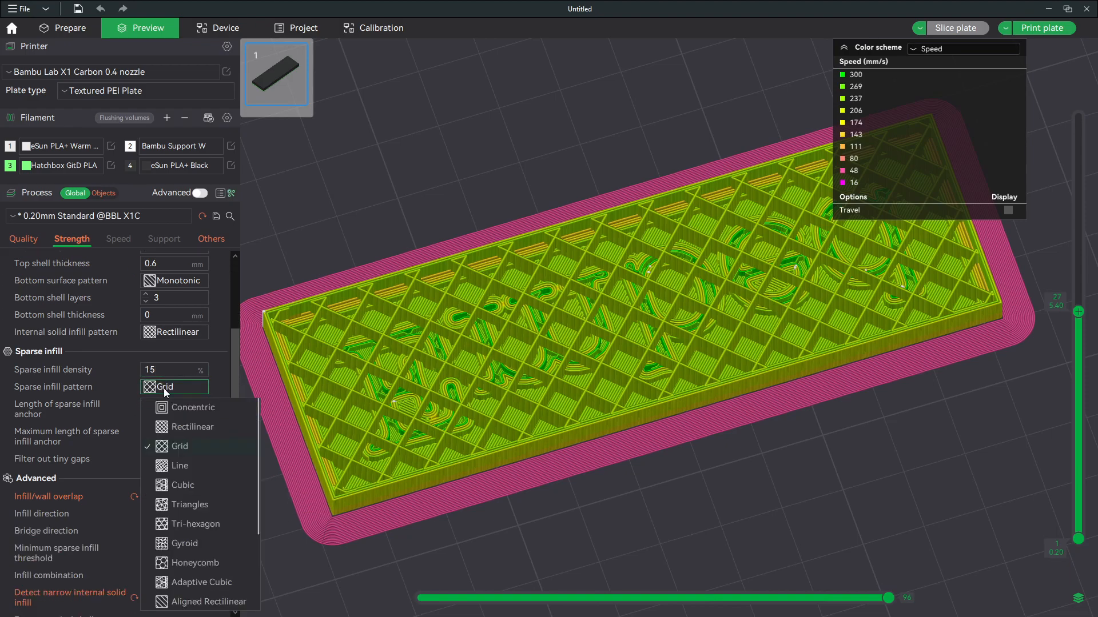
pyautogui.scroll(-2, 192, 480)
pyautogui.click(210, 485)
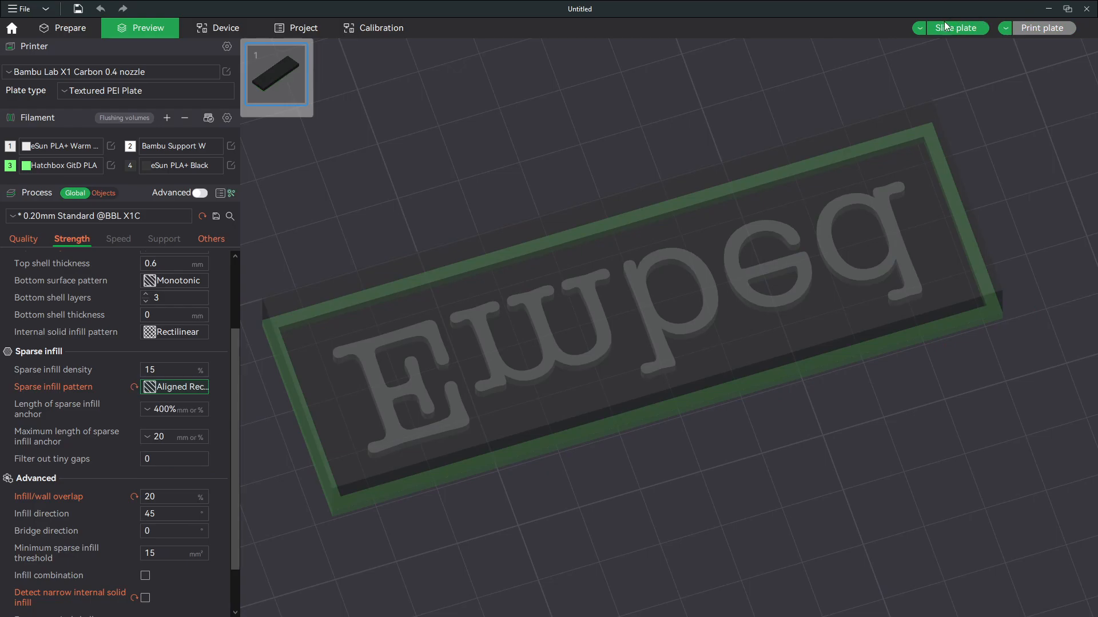
pyautogui.click(944, 26)
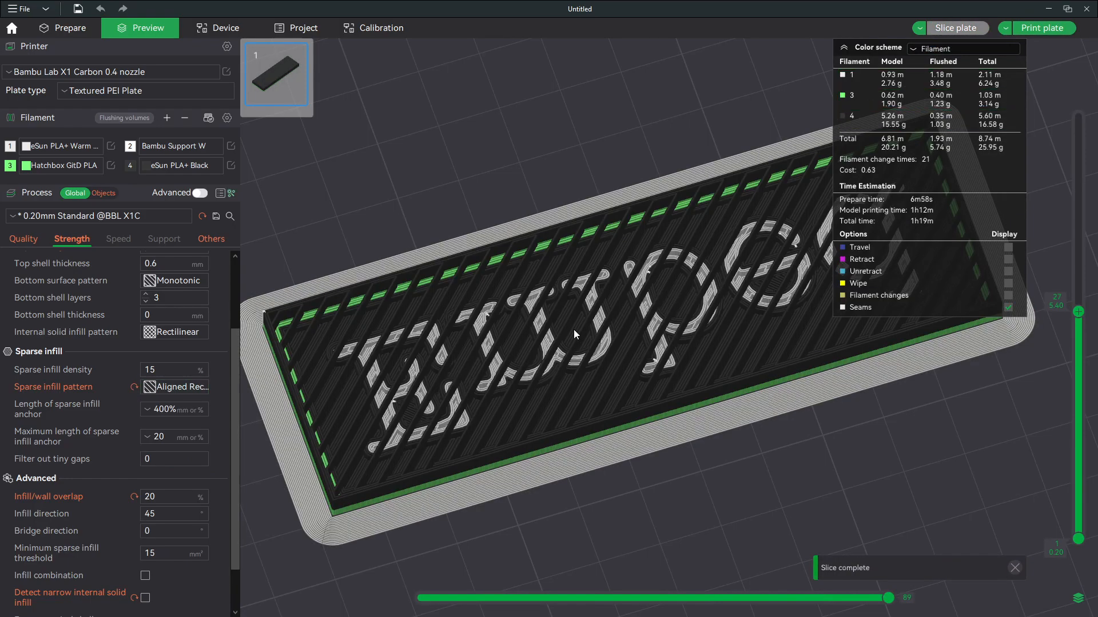
# Raise the preview to layer 47 and colour it by line type to examine the bridge lines over the infill.
pyautogui.moveTo(770, 299); pyautogui.dragTo(802, 347, button='middle')
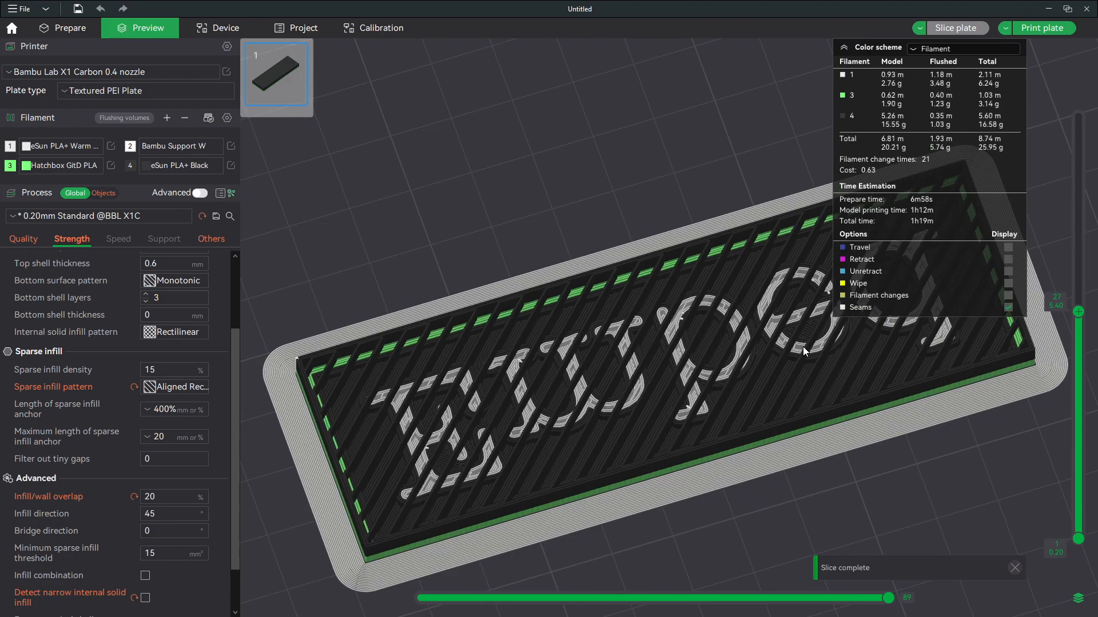
pyautogui.moveTo(1080, 312); pyautogui.dragTo(1080, 142)
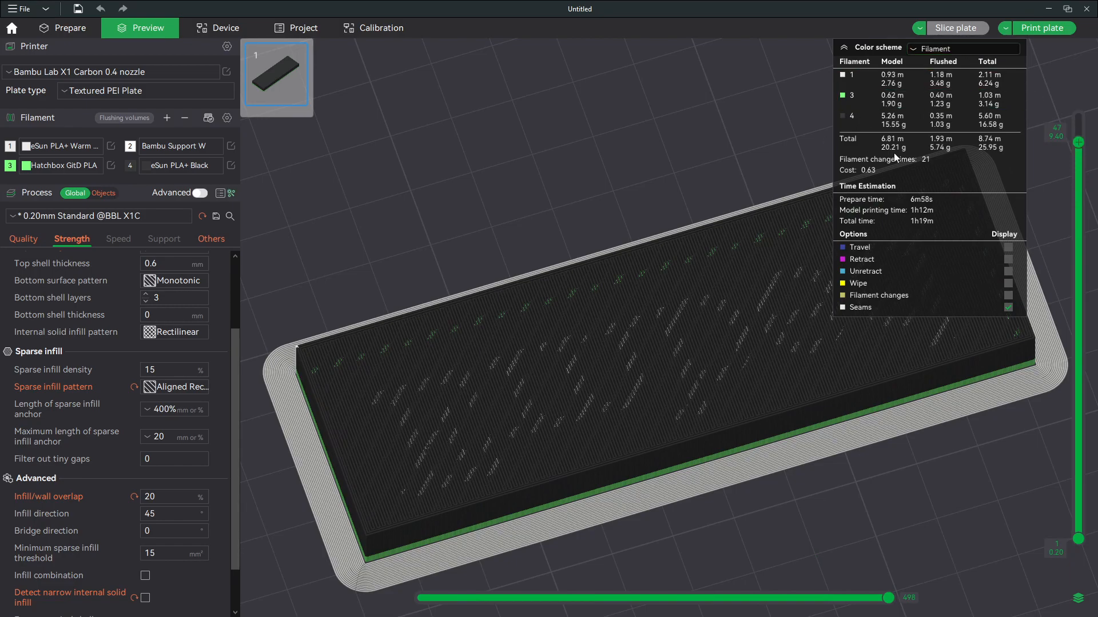
pyautogui.click(986, 49)
pyautogui.click(968, 65)
pyautogui.scroll(4, 749, 330)
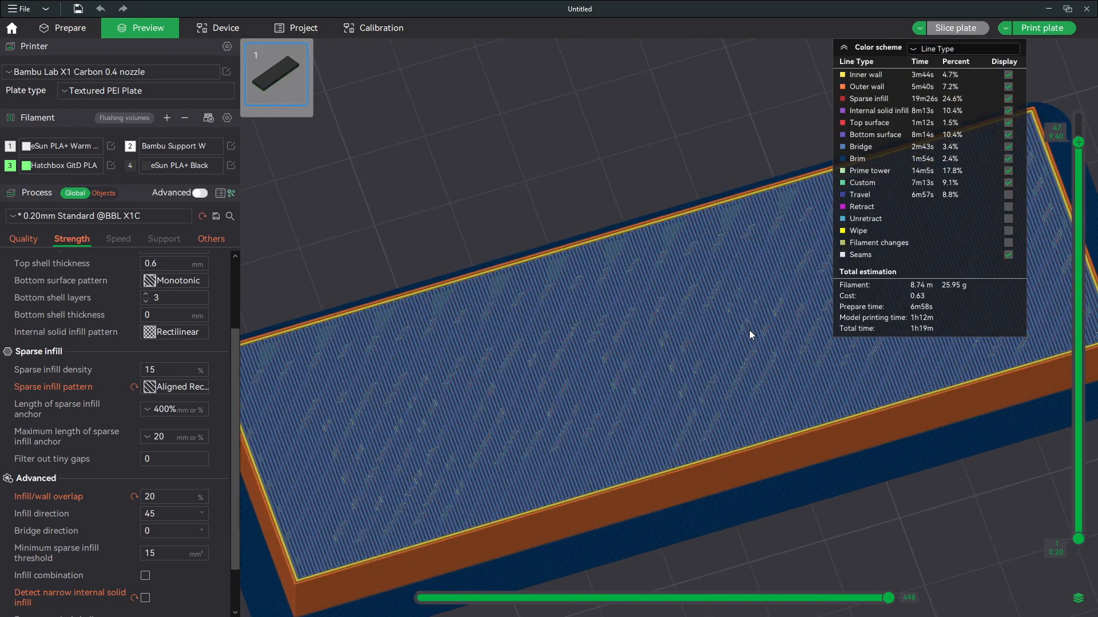
pyautogui.scroll(2, 749, 331)
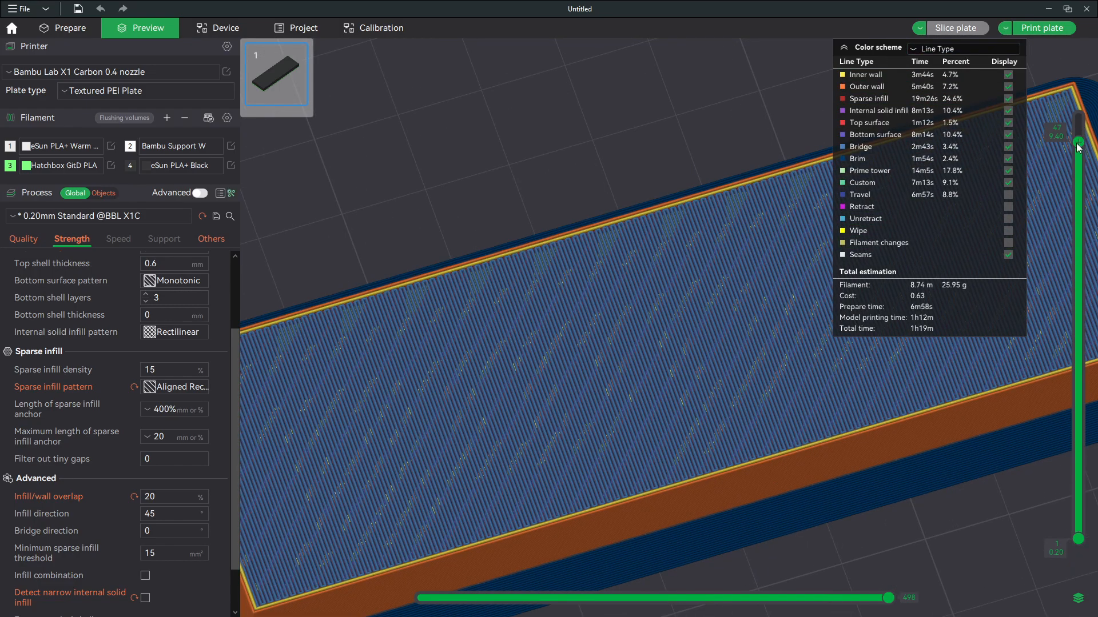
# Compare layers 46 and 47, and raise the preview's lower limit to layer 32 to check the bridge lines against the sparse infill.
pyautogui.scroll(-1, 1080, 147)
pyautogui.scroll(3, 611, 387)
pyautogui.scroll(-3, 611, 388)
pyautogui.scroll(4, 609, 389)
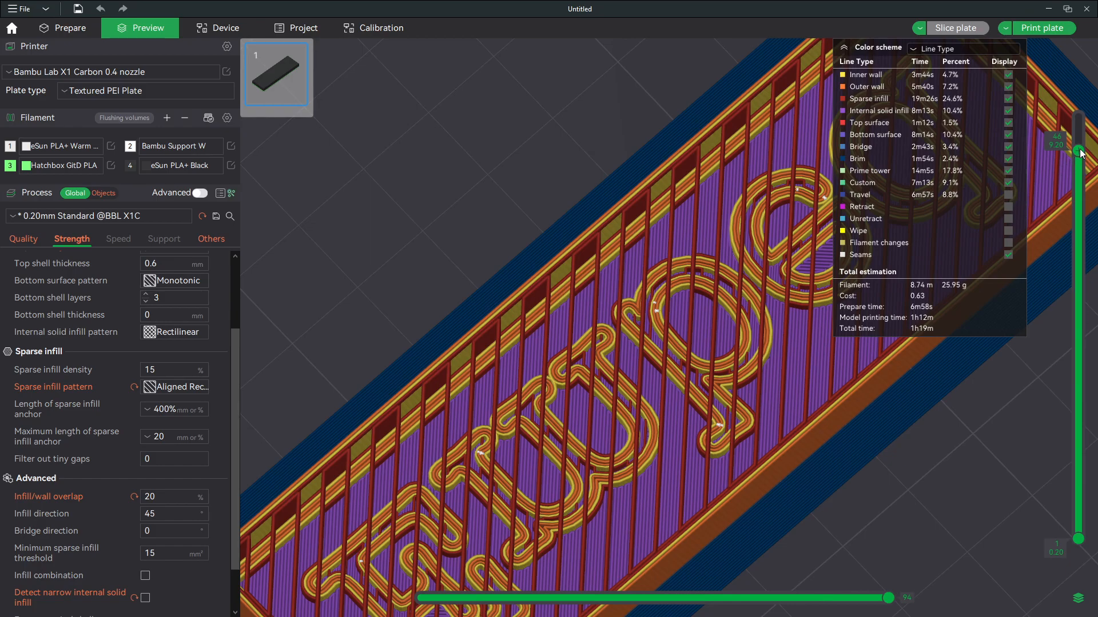
pyautogui.scroll(1, 1078, 150)
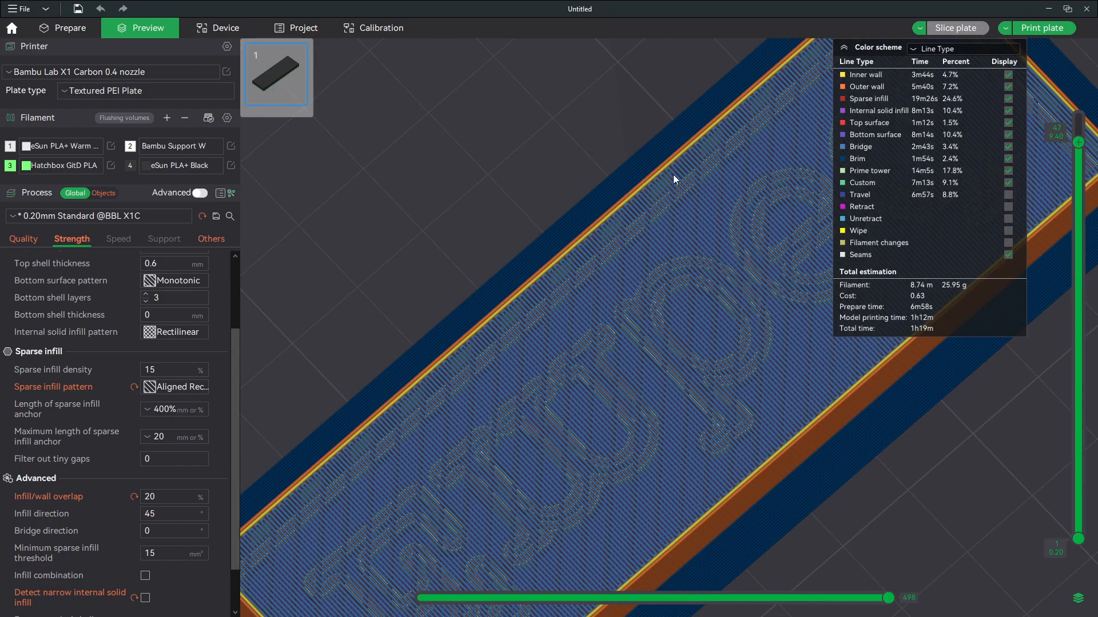
pyautogui.moveTo(708, 294); pyautogui.dragTo(675, 331)
pyautogui.moveTo(1078, 537); pyautogui.dragTo(1079, 277)
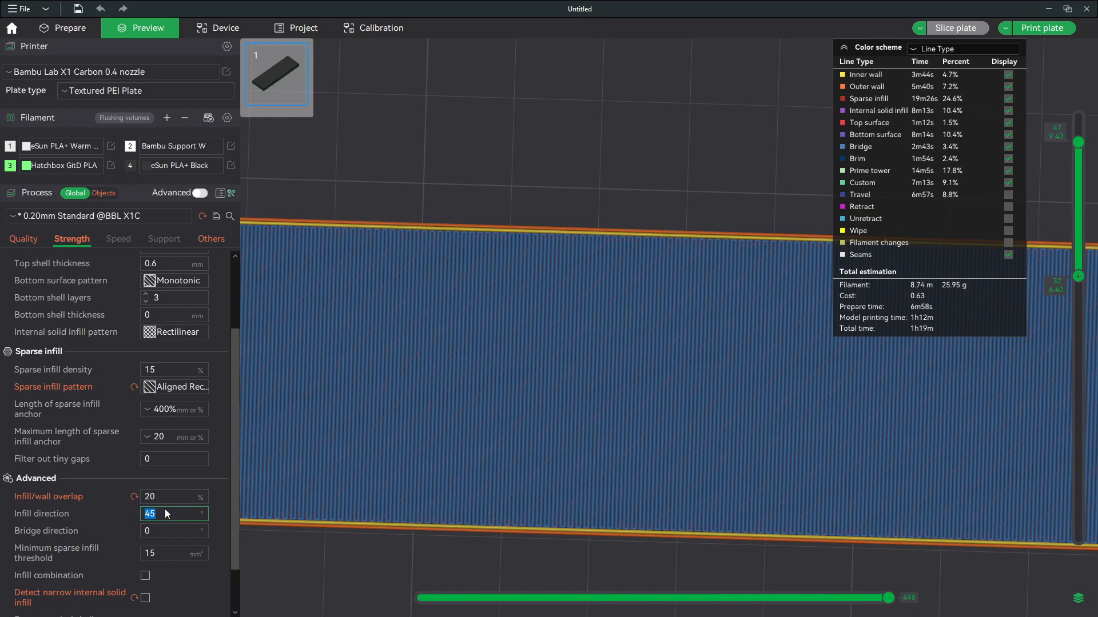
# Try a global infill direction of 90°, reslice, and view layers 47 and 46 by line type.
pyautogui.write('90')
pyautogui.press('Return')
pyautogui.click(948, 33)
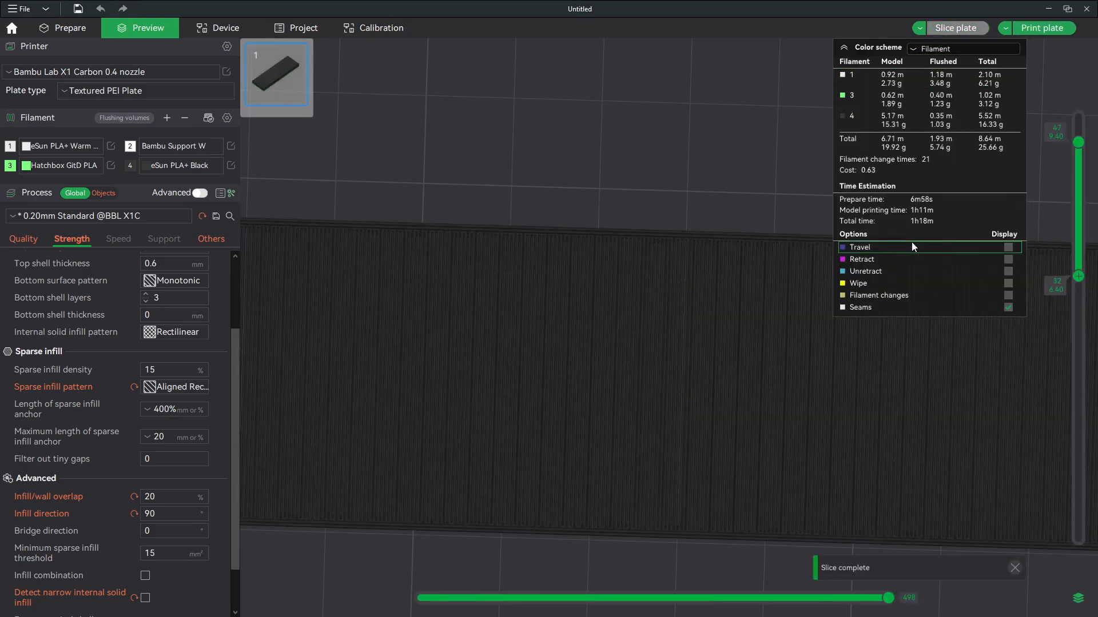
pyautogui.click(968, 49)
pyautogui.click(968, 62)
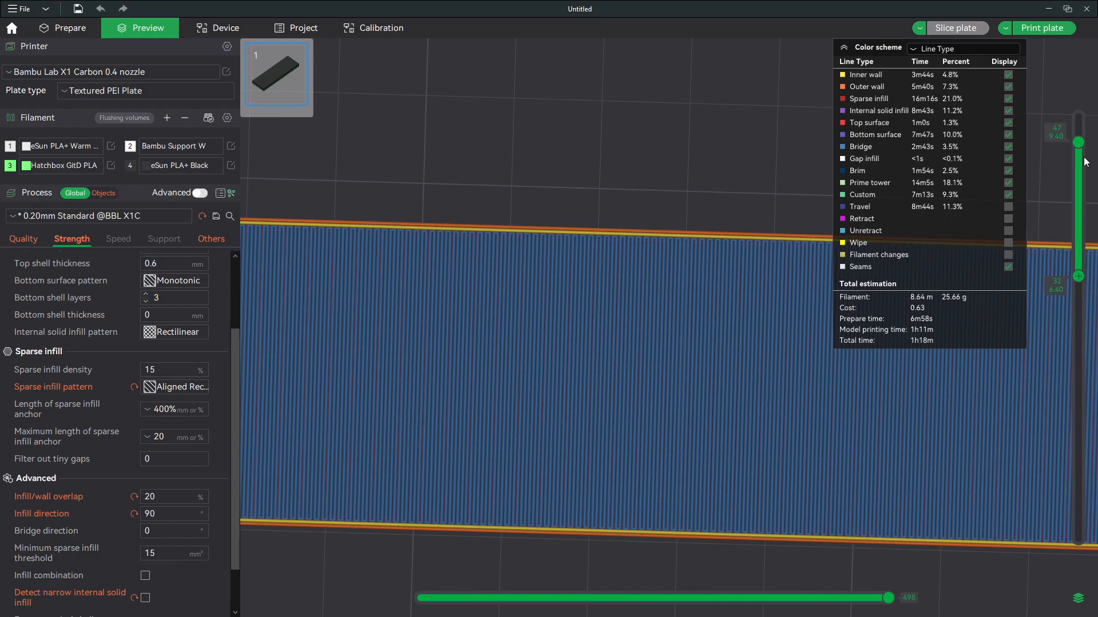
pyautogui.scroll(-1, 1081, 147)
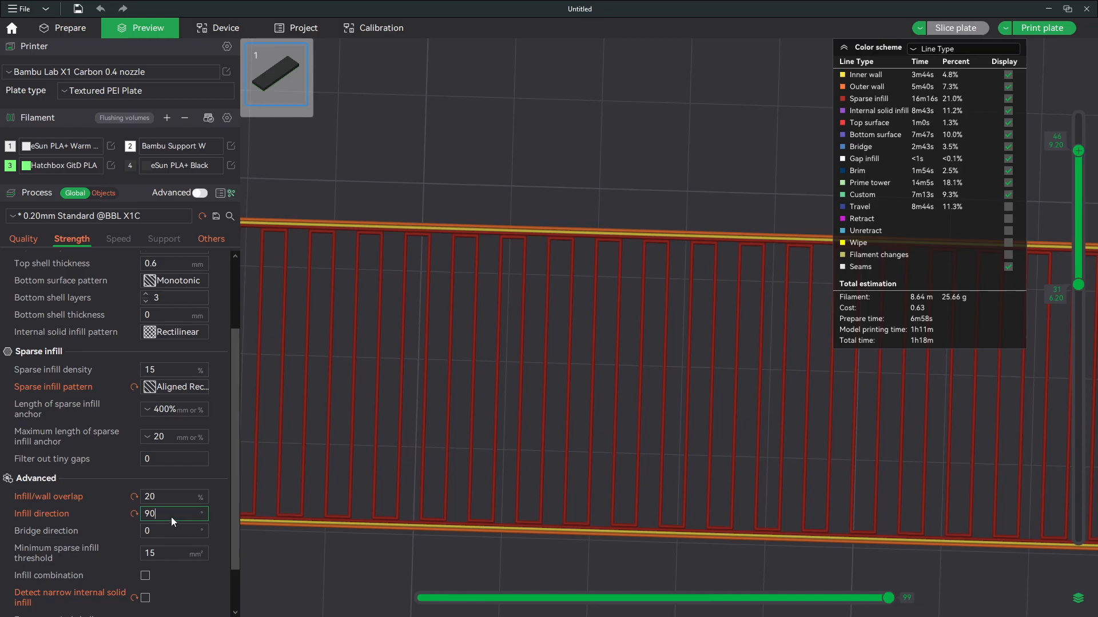
# Reslice the plate with the infill direction at 135°, and again with it set to 180°.
pyautogui.write('135')
pyautogui.click(938, 29)
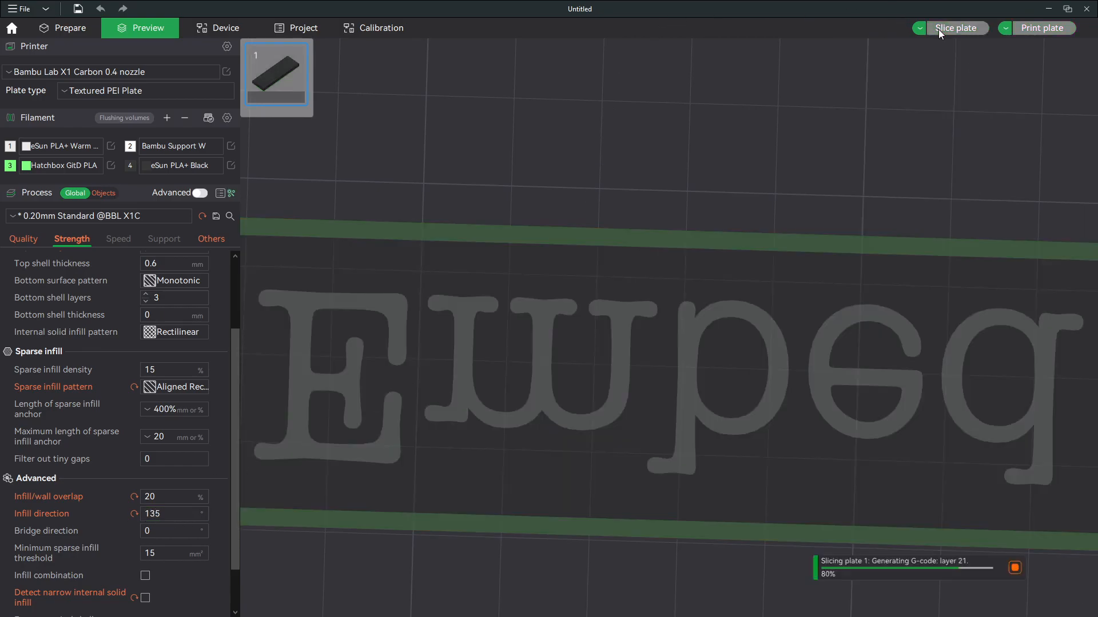
pyautogui.moveTo(168, 510); pyautogui.dragTo(139, 513)
pyautogui.write('180')
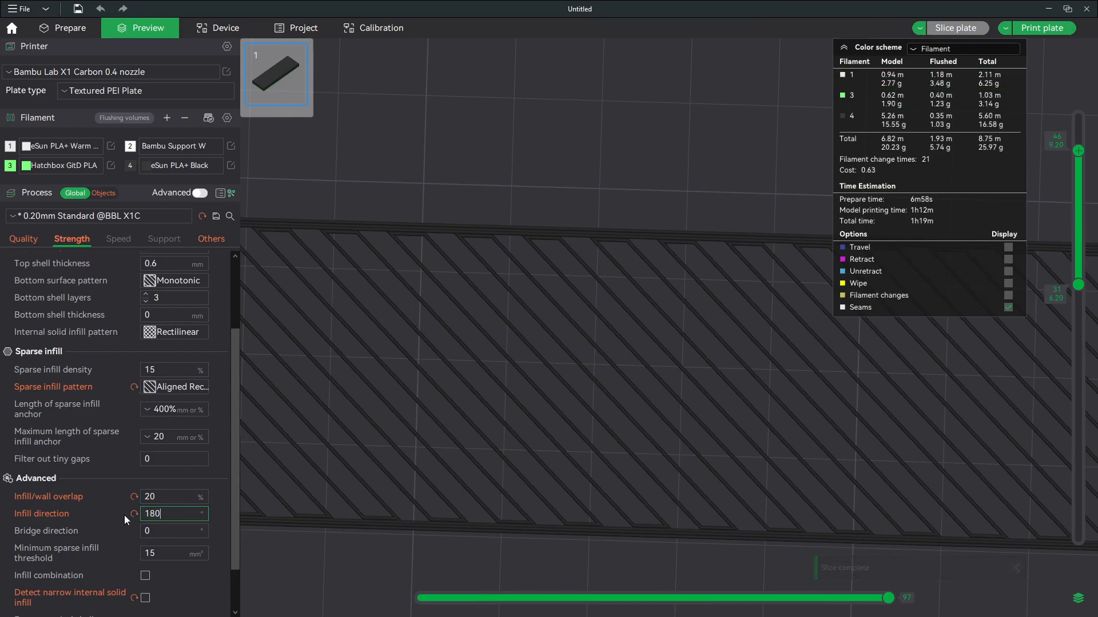
pyautogui.click(963, 31)
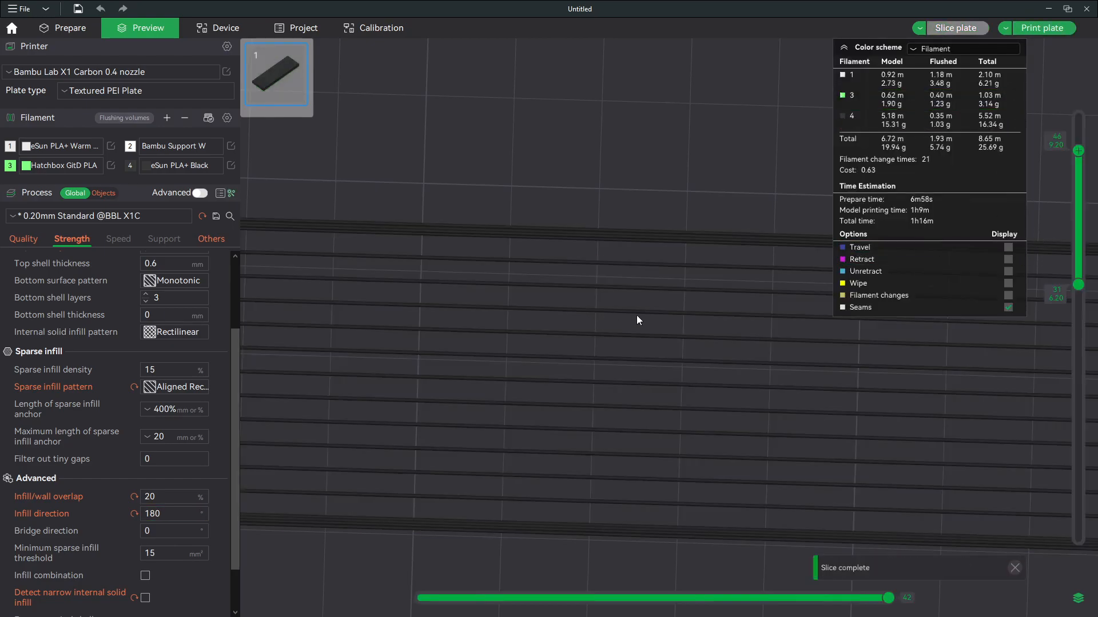
# Colour the preview by line type and compare layers 46 and 47, with the lower limit at layer 1 and at layer 33 or above.
pyautogui.click(937, 48)
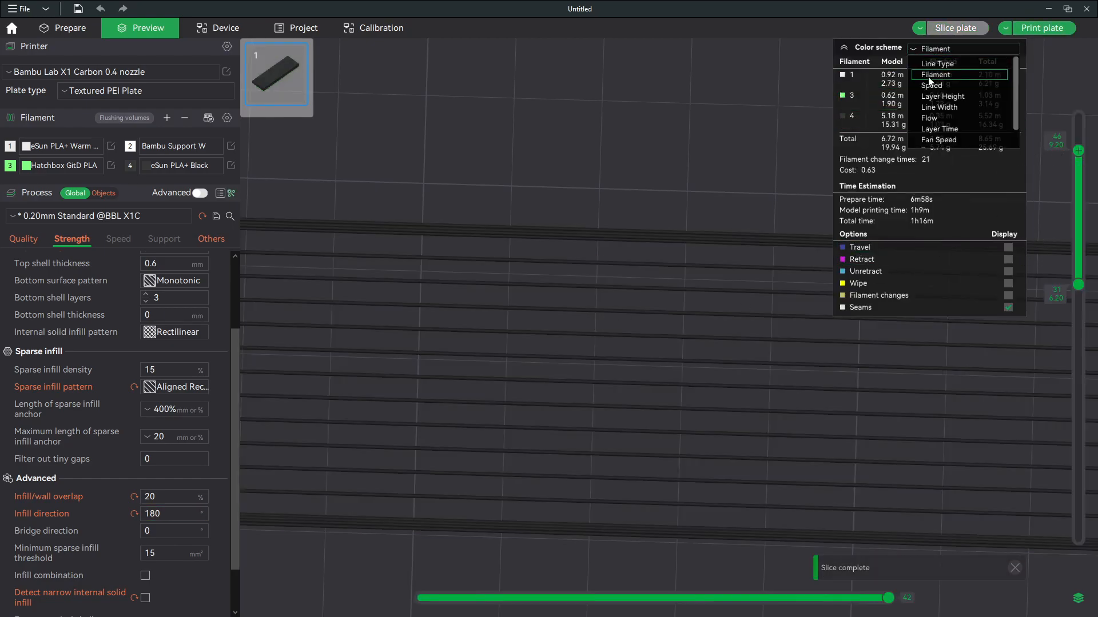
pyautogui.click(941, 64)
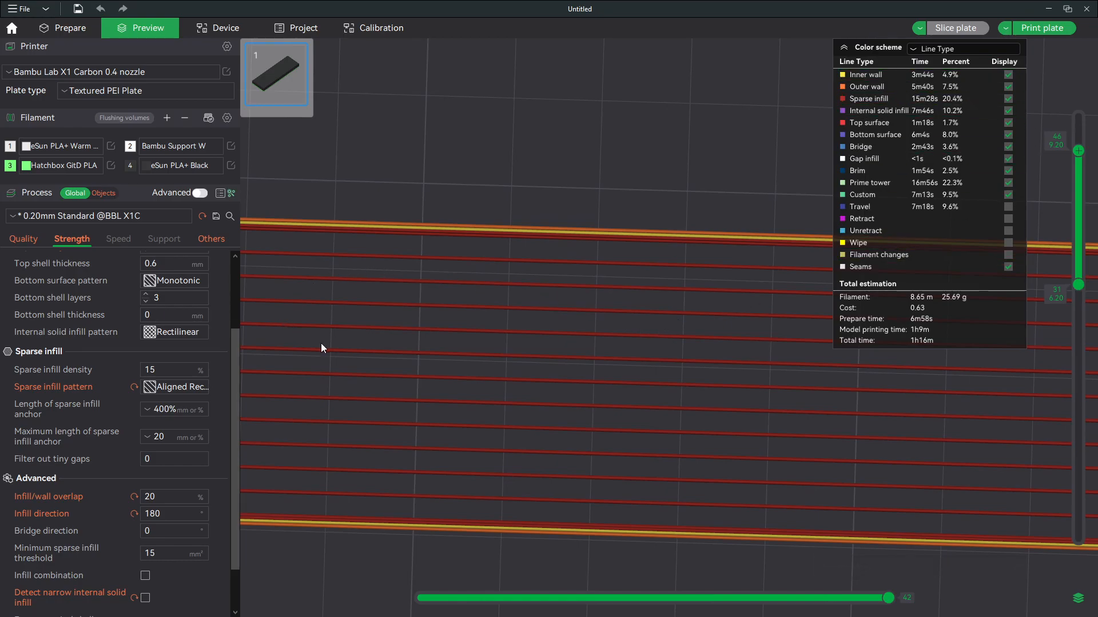
pyautogui.moveTo(1077, 282); pyautogui.dragTo(1045, 563)
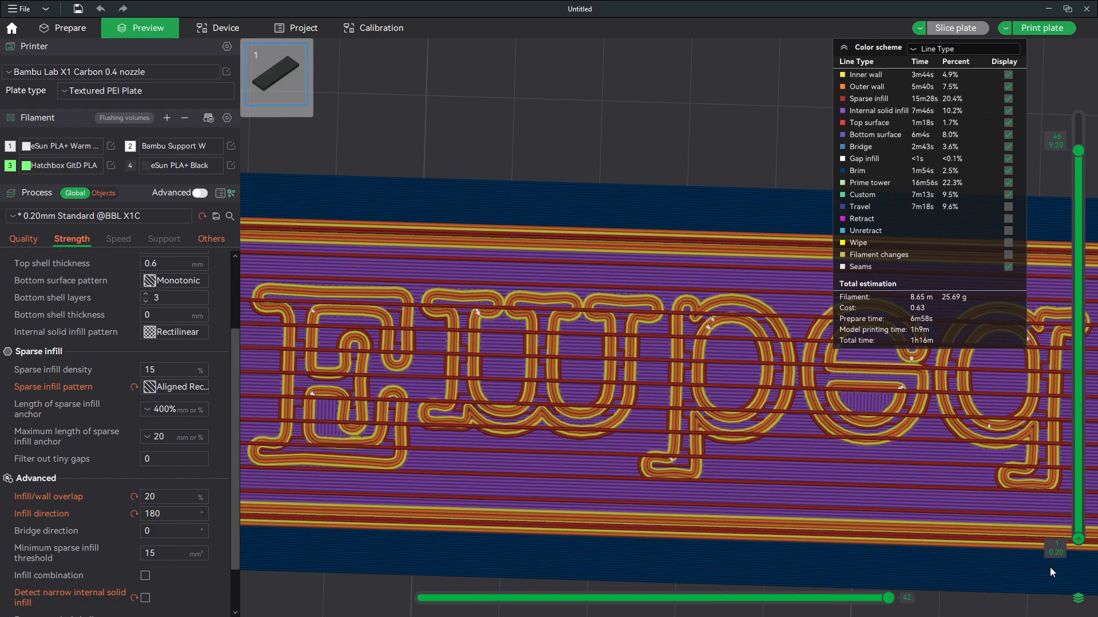
pyautogui.moveTo(1065, 538); pyautogui.dragTo(1092, 266)
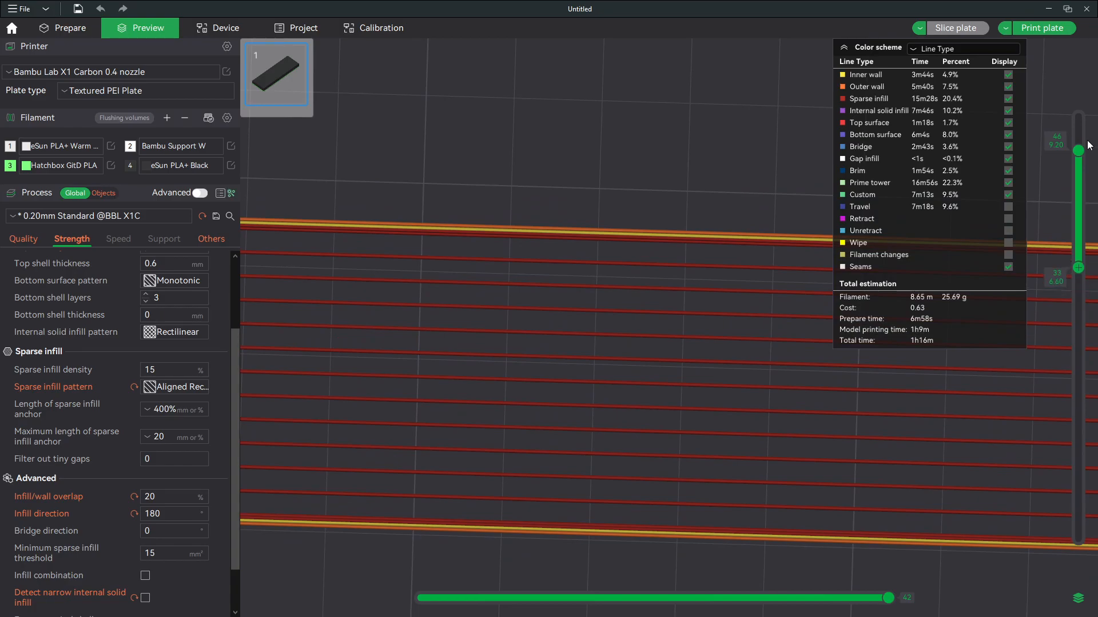
pyautogui.scroll(1, 1080, 155)
pyautogui.scroll(1, 1079, 153)
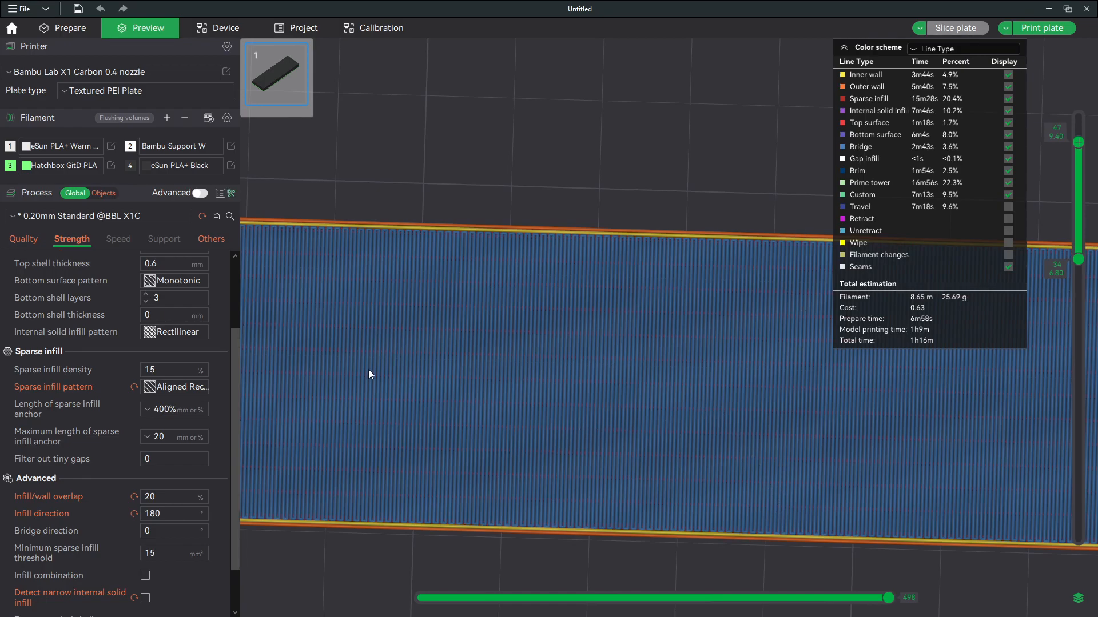
# Set the global top shell layers to 3 and reslice the plate.
pyautogui.scroll(-6, 435, 381)
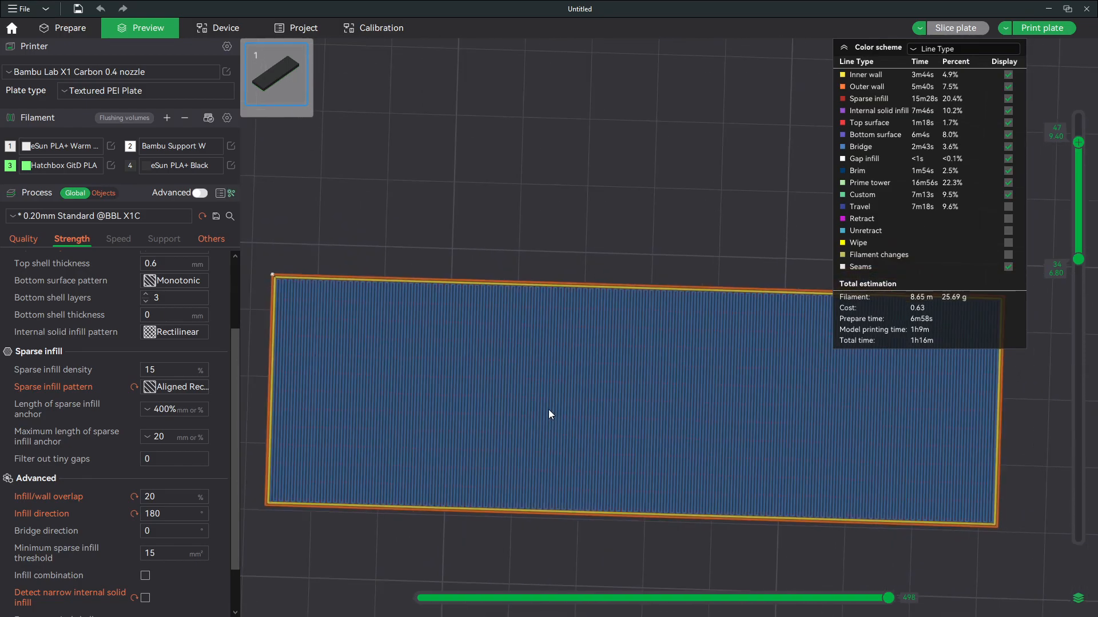
pyautogui.scroll(3, 88, 287)
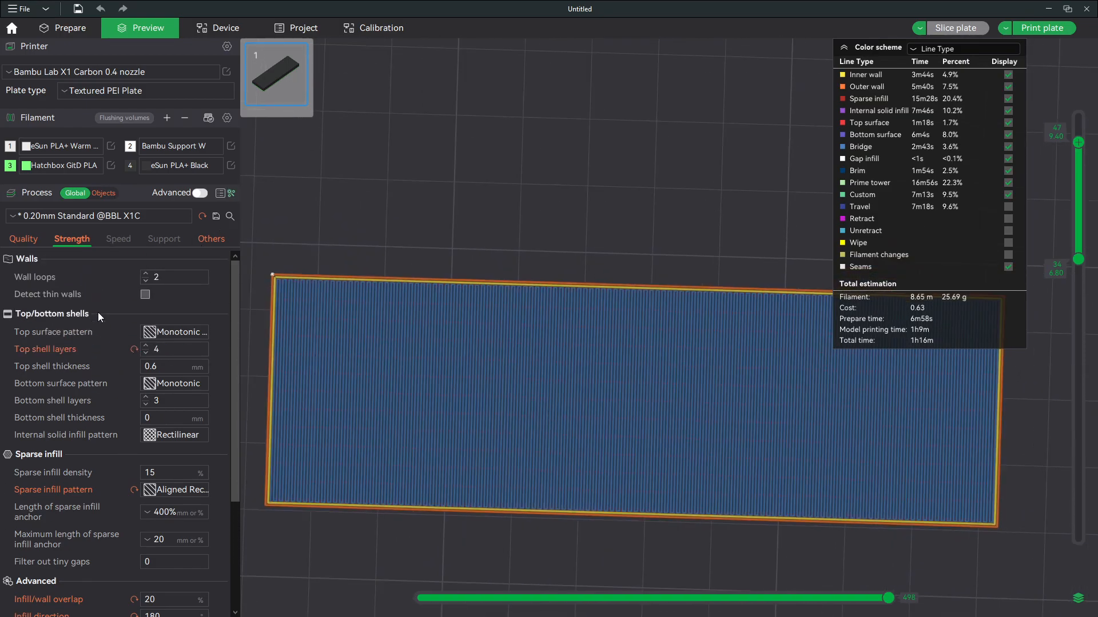
pyautogui.click(146, 354)
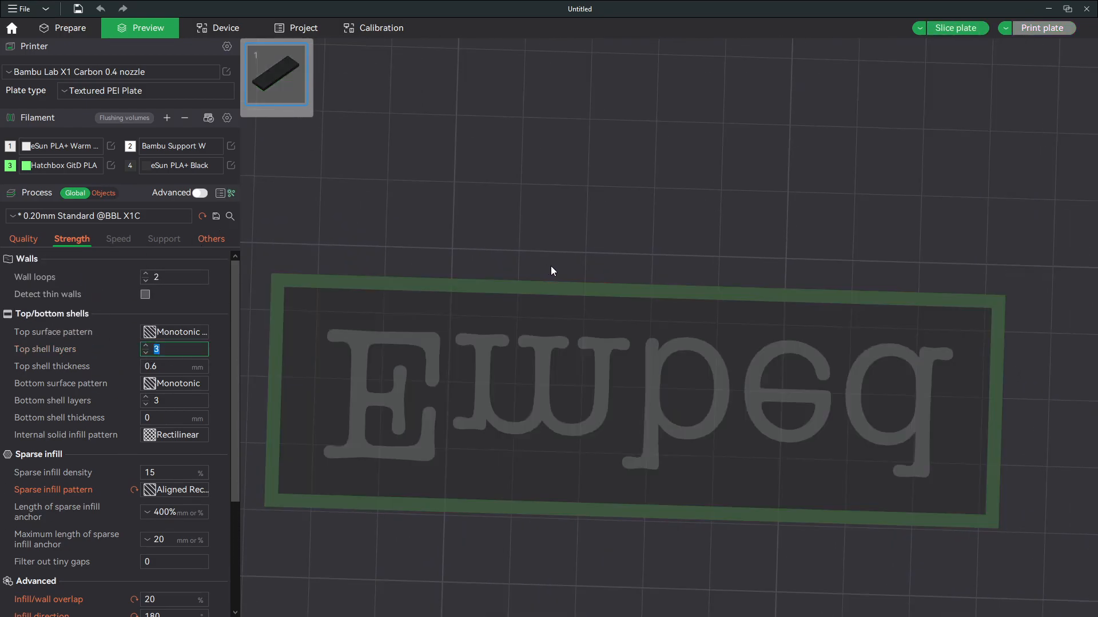
pyautogui.click(963, 28)
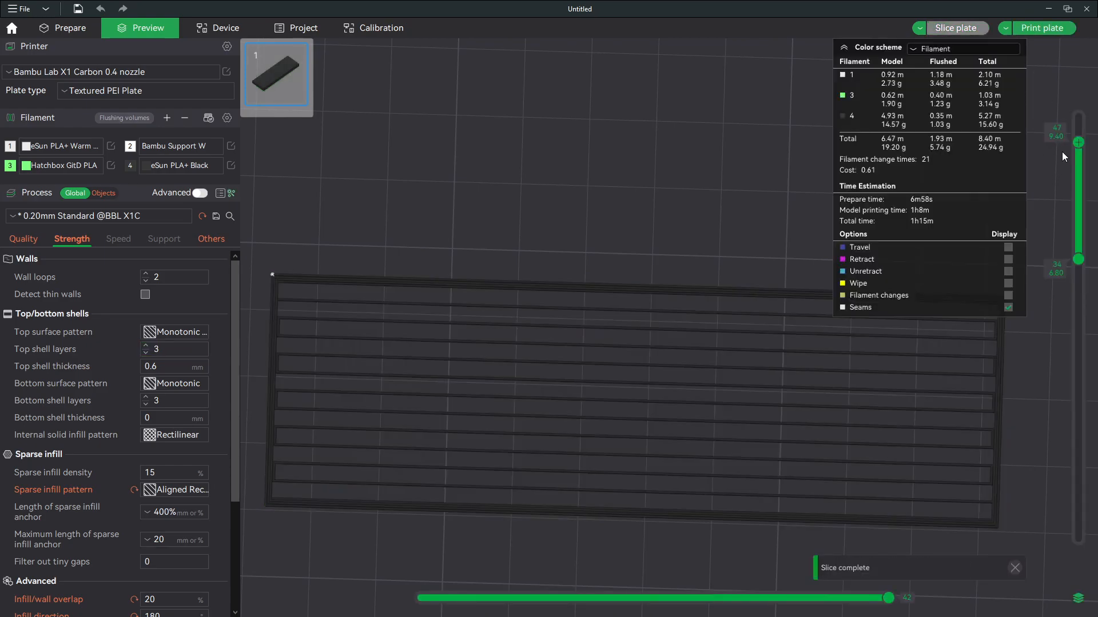
# Compare layers 48 and 50 coloured by line type, and extend the preview's lower limit down to layer 1.
pyautogui.scroll(2, 1081, 148)
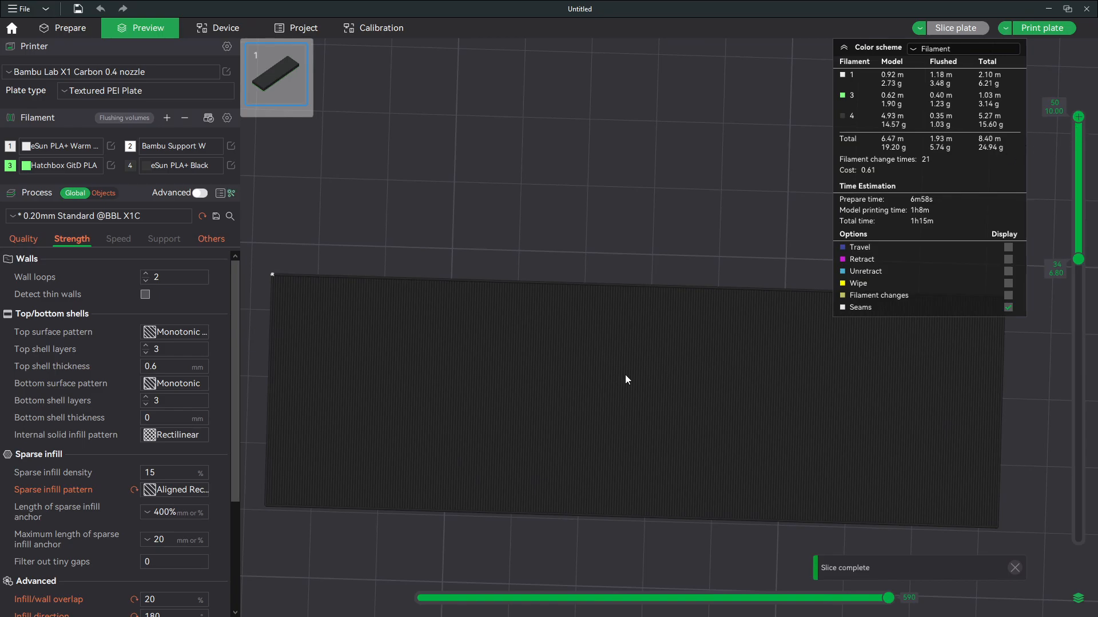
pyautogui.scroll(-2, 1079, 129)
pyautogui.click(972, 54)
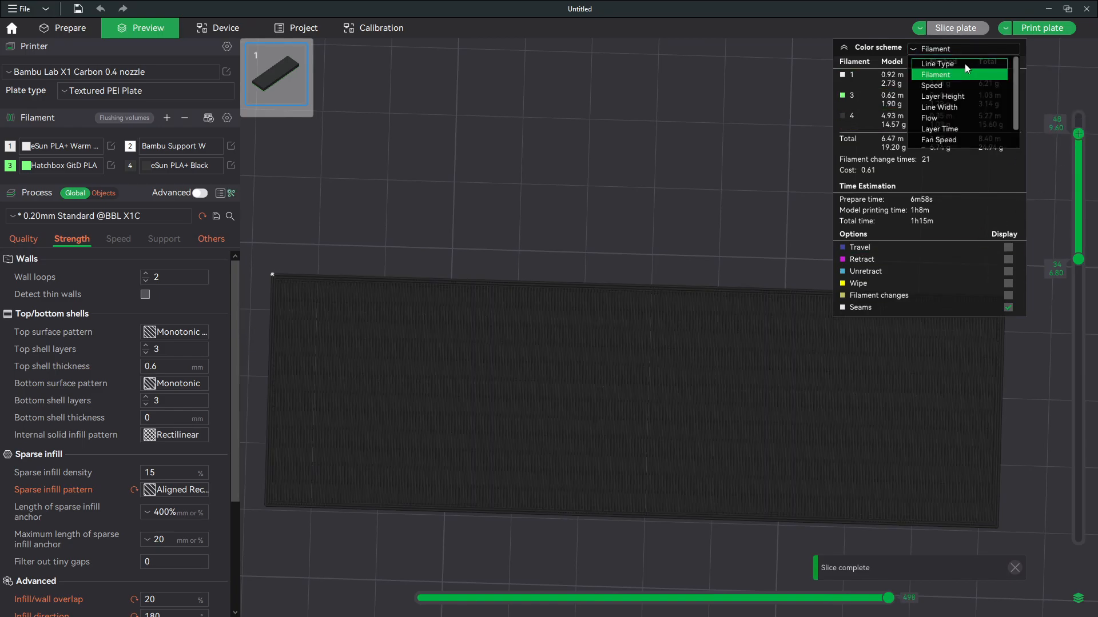
pyautogui.click(965, 67)
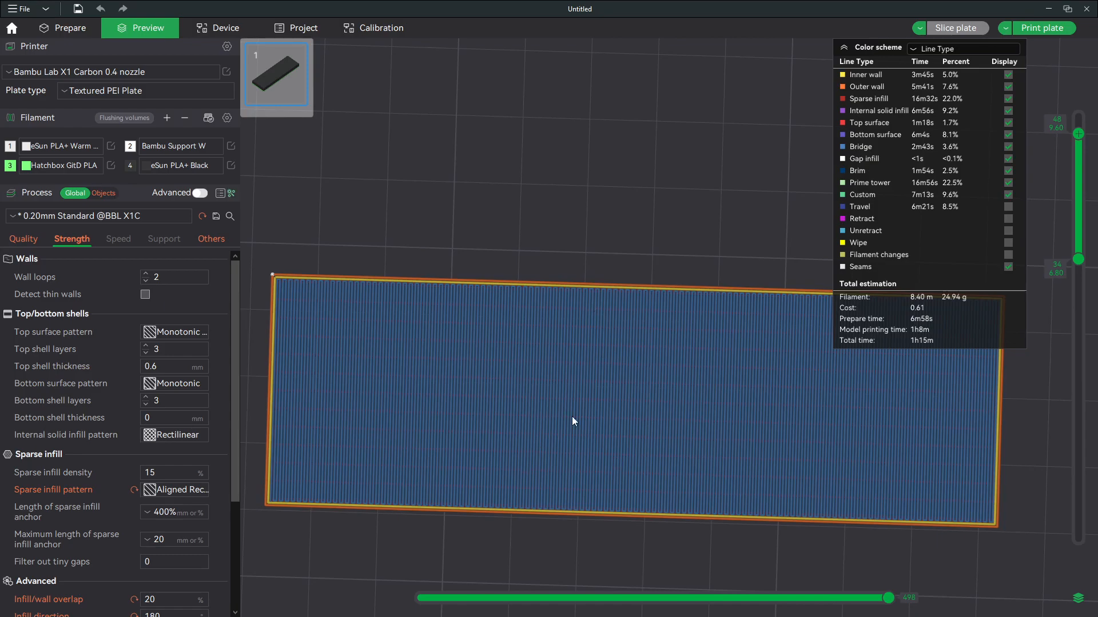
pyautogui.scroll(1, 1079, 138)
pyautogui.scroll(1, 1079, 137)
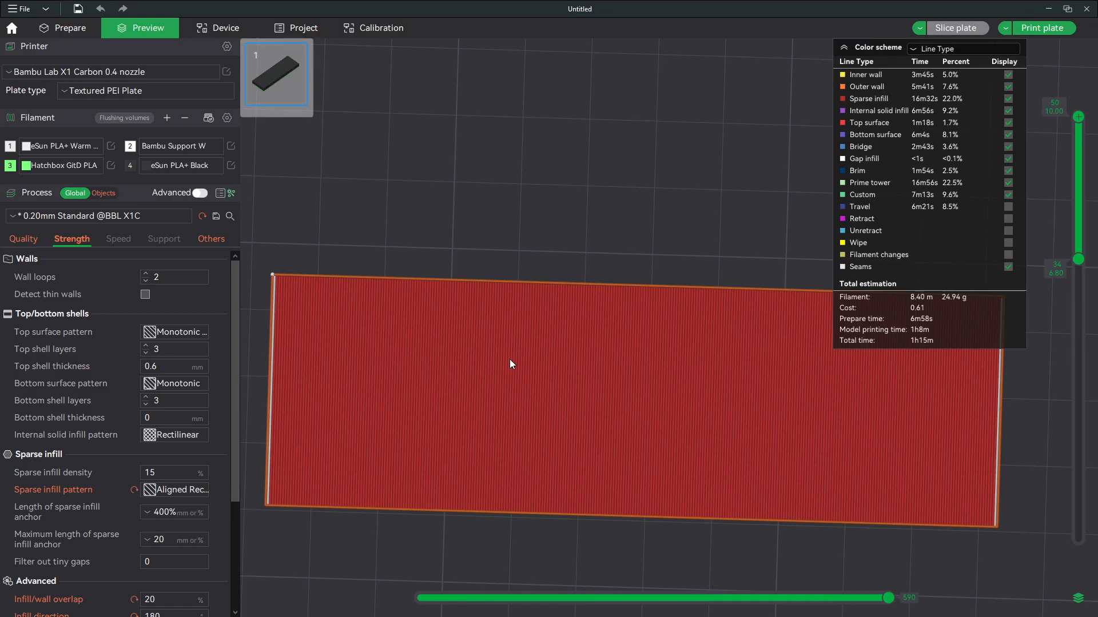
pyautogui.moveTo(480, 455); pyautogui.dragTo(495, 401)
pyautogui.moveTo(1079, 259); pyautogui.dragTo(1070, 576)
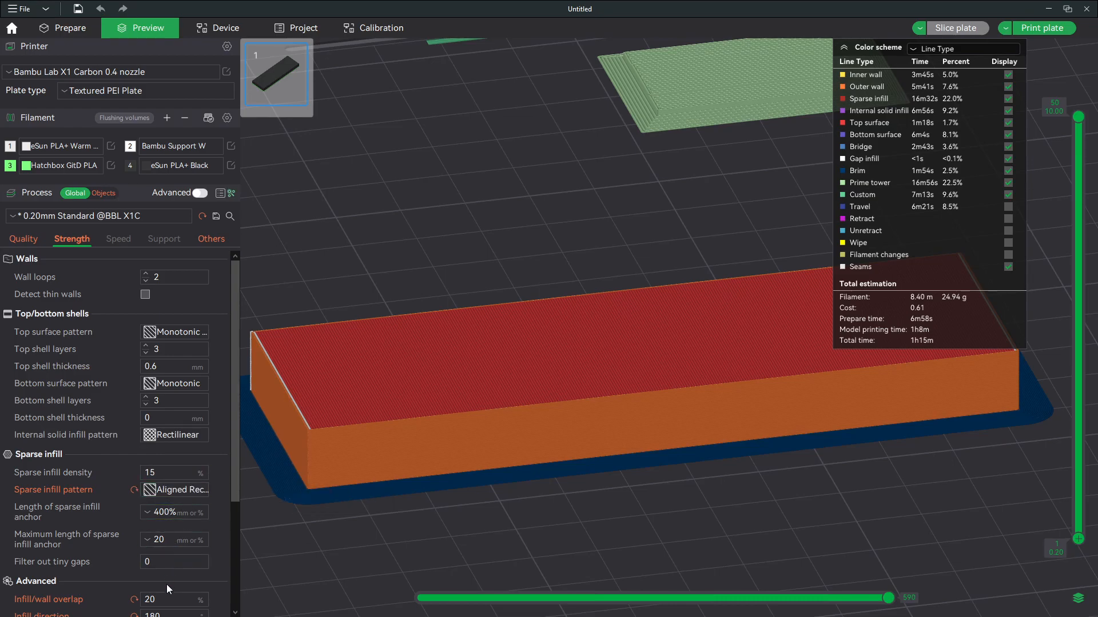
# Reslice the plate with the infill direction reset to 45° and the sparse infill density set to 20%.
pyautogui.scroll(-1, 167, 584)
pyautogui.click(144, 583)
pyautogui.click(134, 582)
pyautogui.click(146, 438)
pyautogui.write('20')
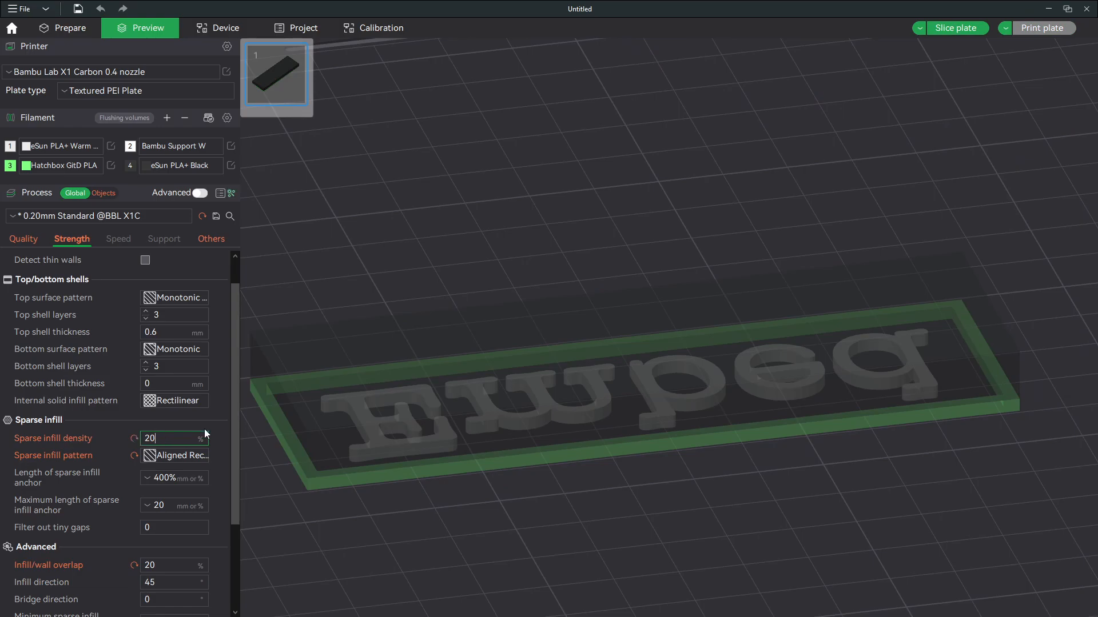
pyautogui.click(963, 26)
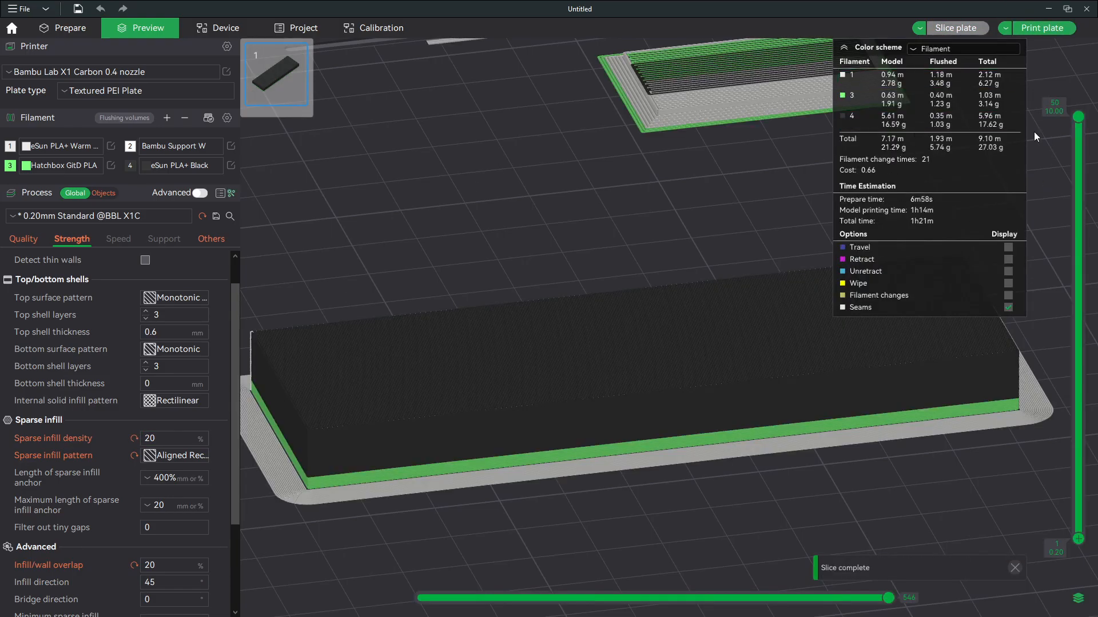
# Colour the preview by line type and inspect the infill gaps with the upper limit at layer 44.
pyautogui.click(962, 50)
pyautogui.click(960, 65)
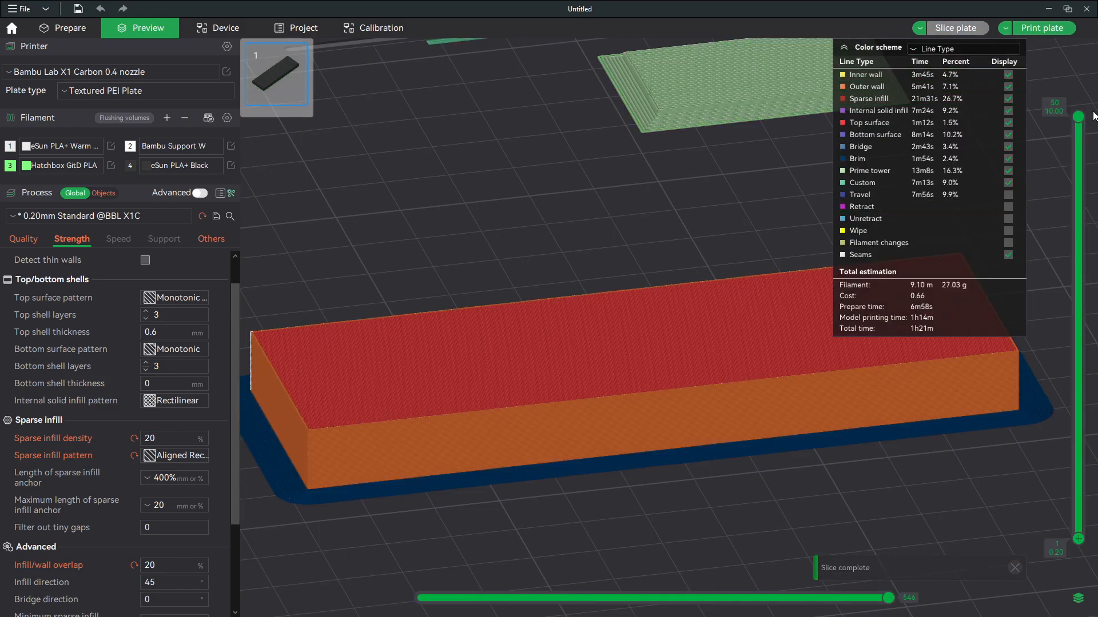
pyautogui.moveTo(1077, 117); pyautogui.dragTo(1073, 167)
pyautogui.moveTo(737, 207); pyautogui.dragTo(726, 257)
pyautogui.moveTo(670, 307); pyautogui.dragTo(701, 225, button='right')
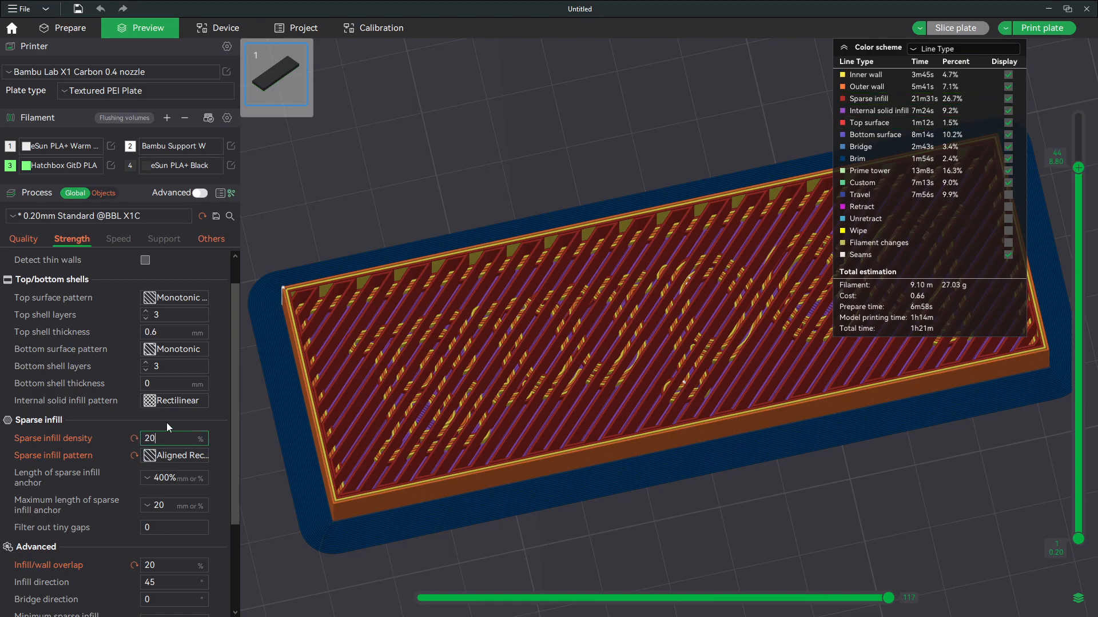
# Try a sparse infill density of 15%, reslice, and view layer 44 by line type.
pyautogui.write('15')
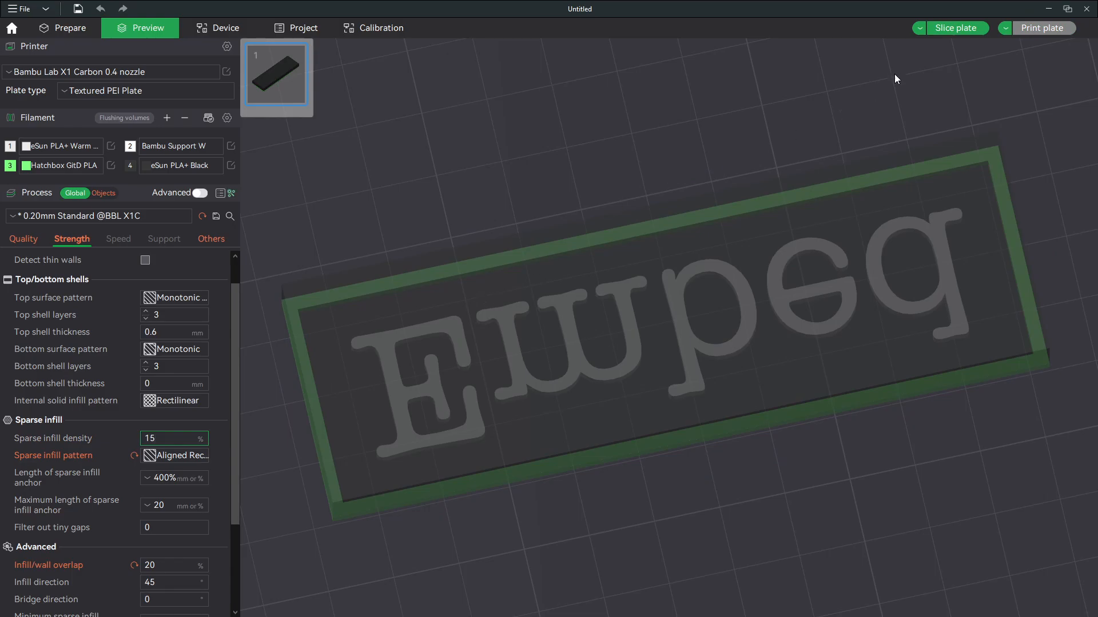
pyautogui.click(946, 27)
pyautogui.click(942, 49)
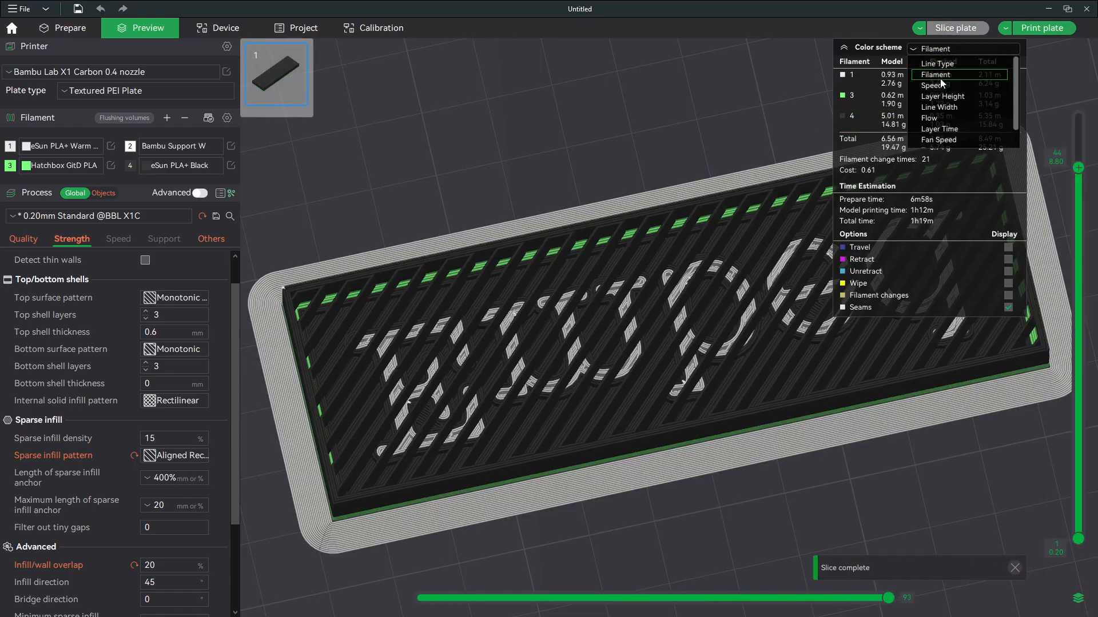
pyautogui.click(946, 64)
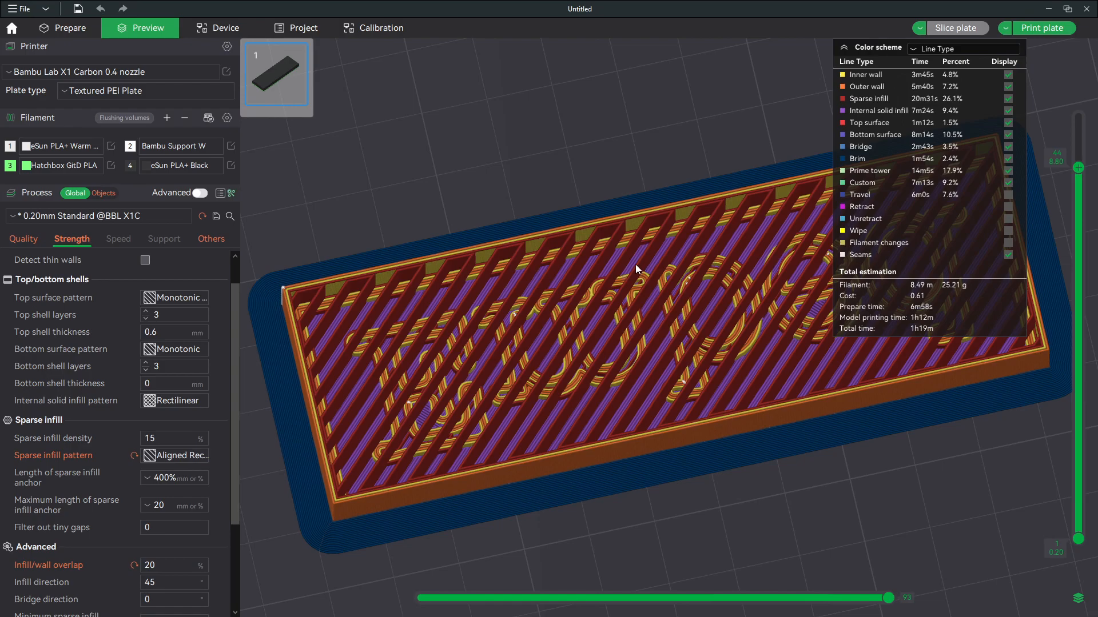
# Set the sparse infill density back to 20%, reslice, and inspect layer 44 by line type.
pyautogui.click(169, 439)
pyautogui.write('20')
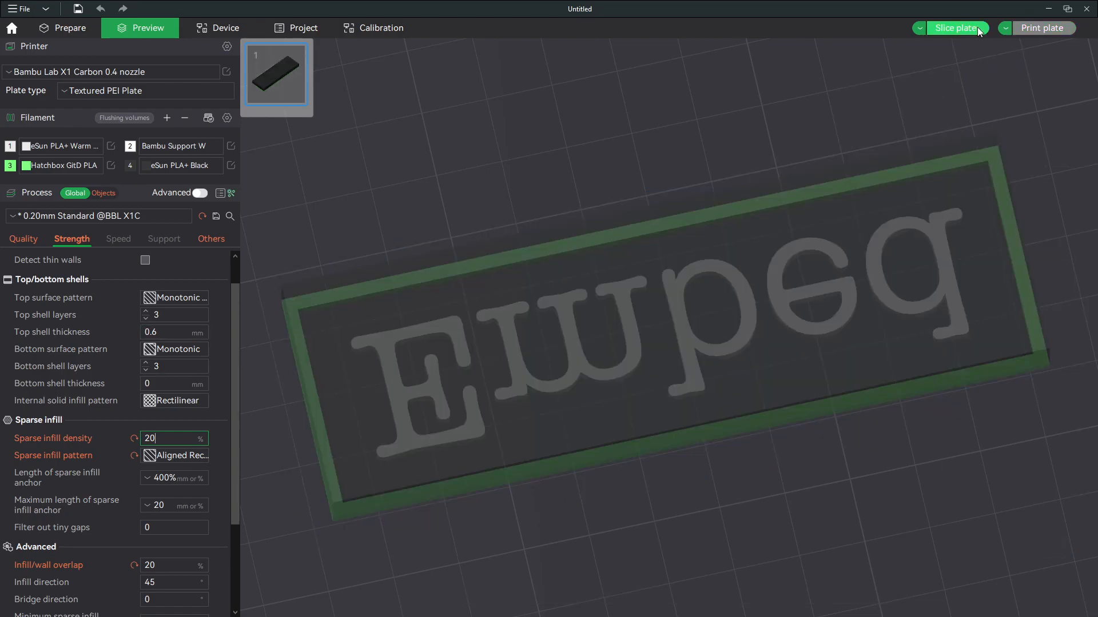
pyautogui.click(975, 27)
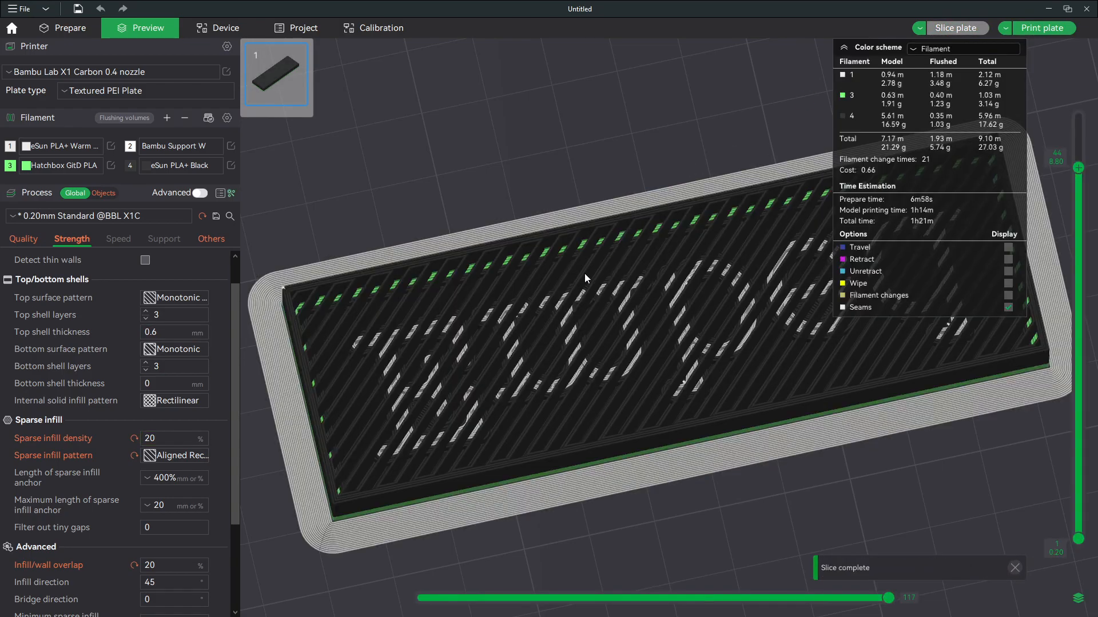
pyautogui.click(965, 52)
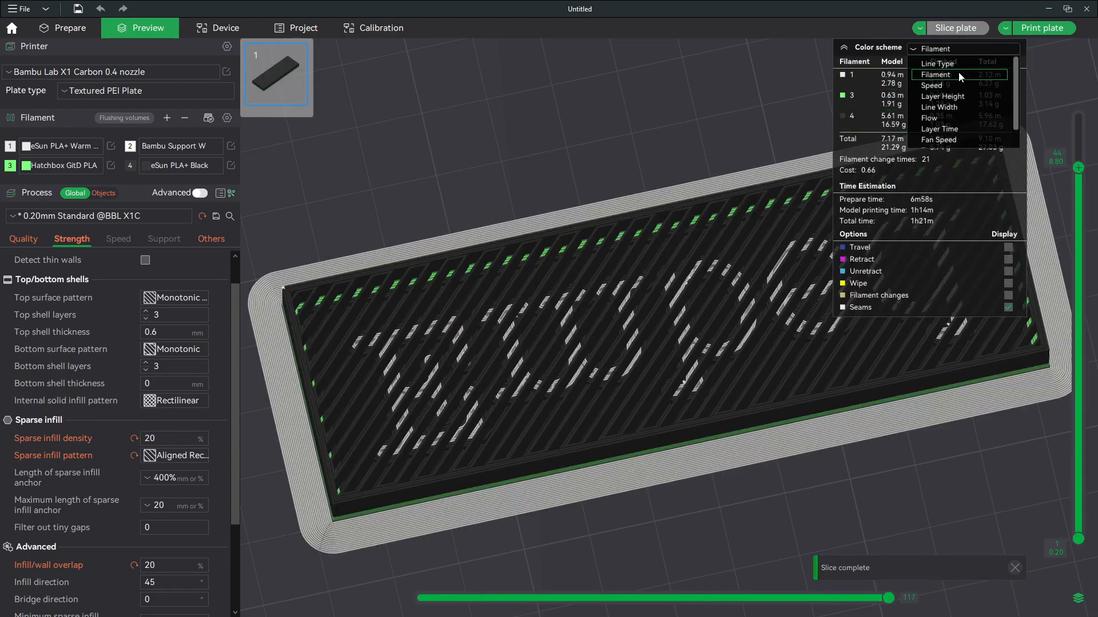
pyautogui.click(960, 63)
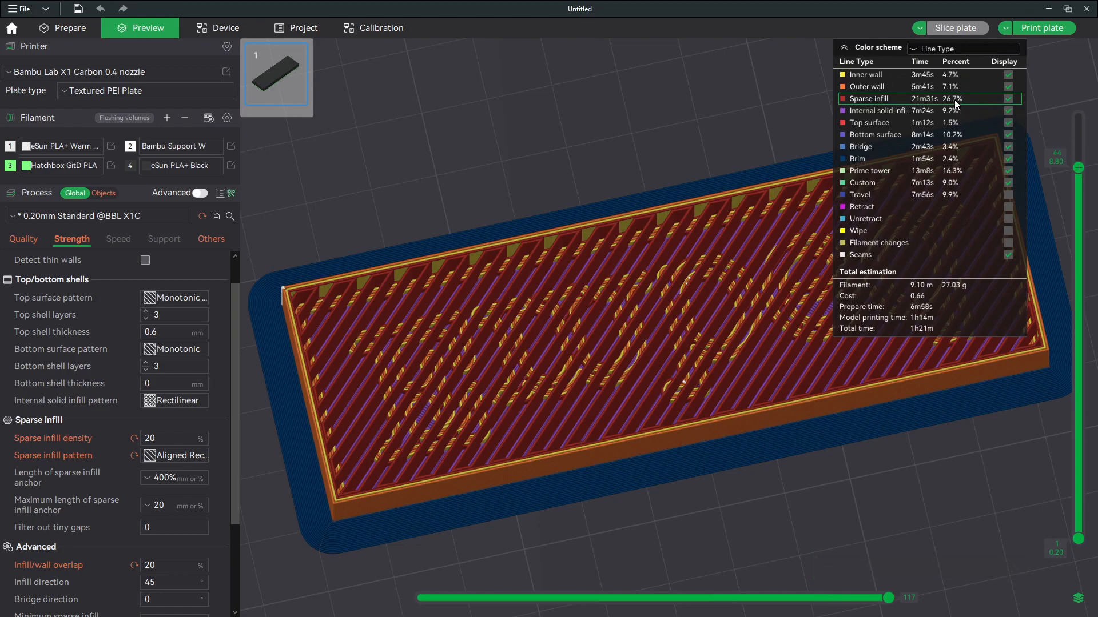
pyautogui.moveTo(707, 321)
pyautogui.mouseDown()
pyautogui.moveTo(704, 348)
pyautogui.moveTo(708, 320)
pyautogui.mouseUp()
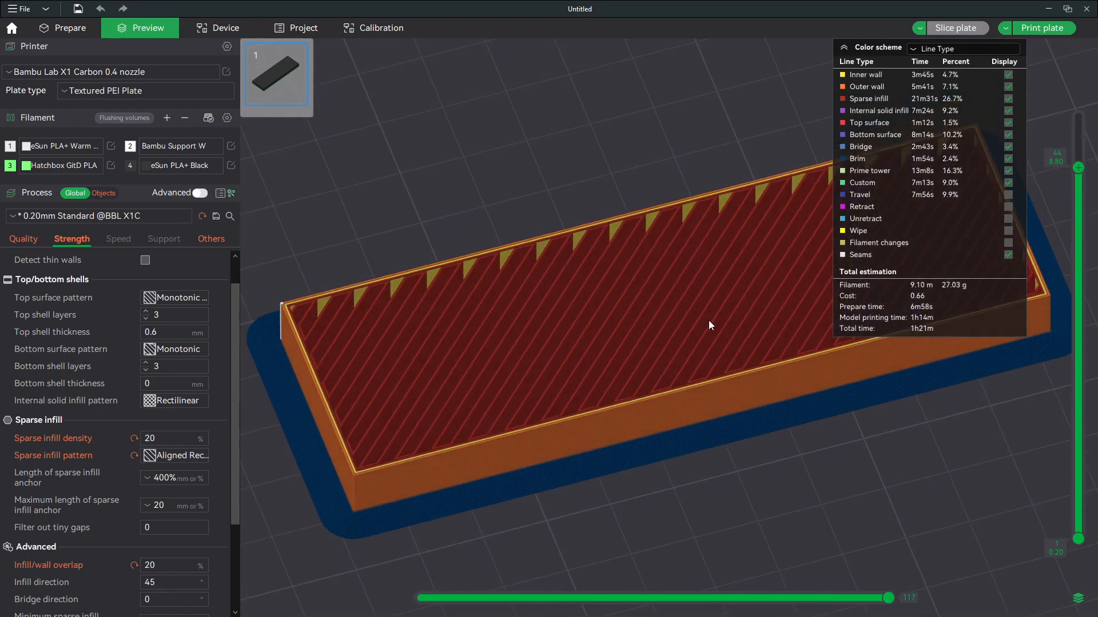
# Change the sparse infill pattern to Support Cubic and reslice the plate.
pyautogui.click(159, 456)
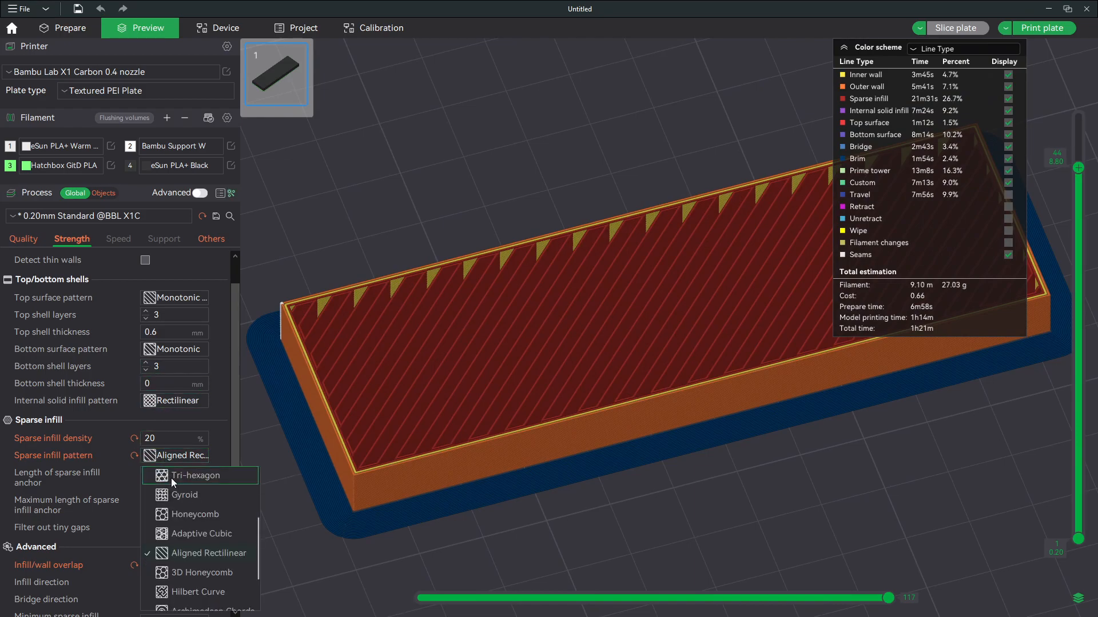
pyautogui.scroll(-2, 183, 516)
pyautogui.click(211, 579)
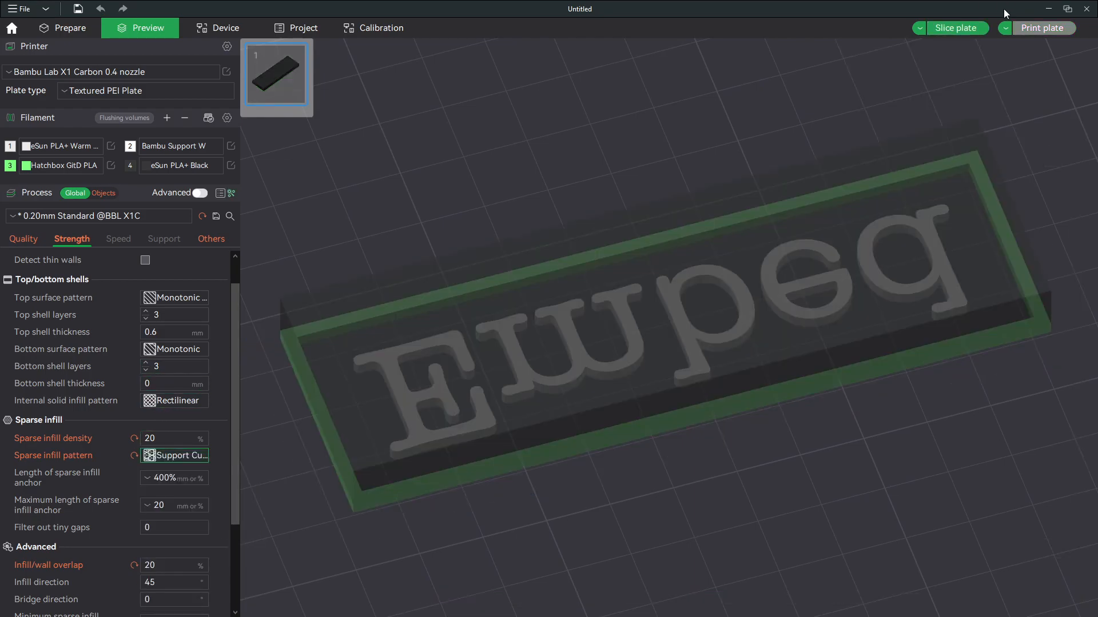
pyautogui.click(969, 30)
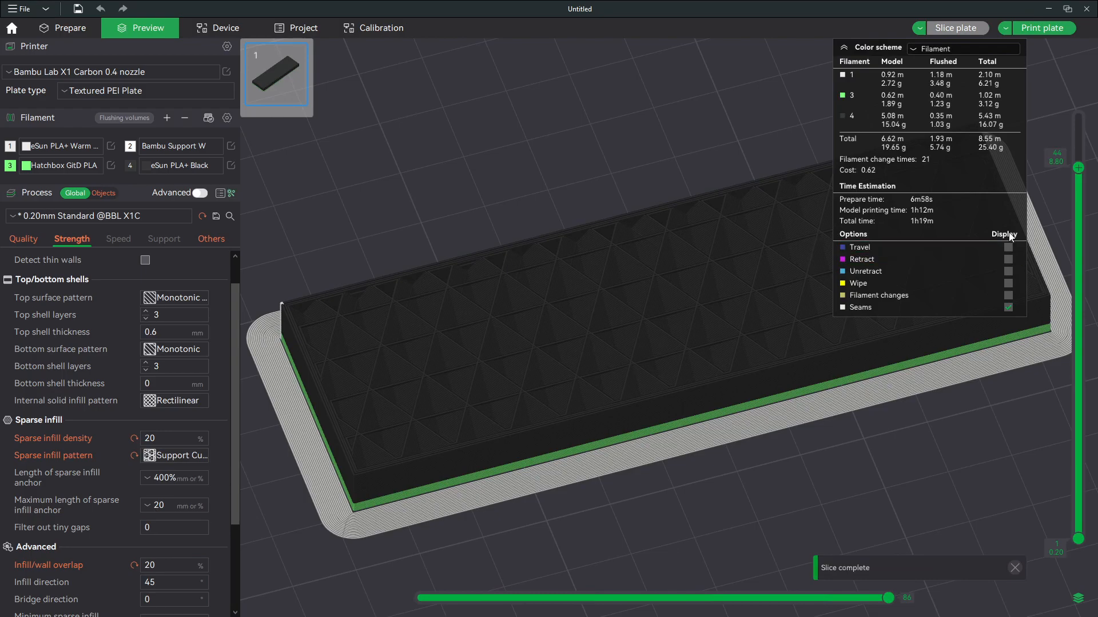
# Examine layers 50, 47 and 48 of the sliced block, colouring the preview by speed.
pyautogui.moveTo(1077, 169); pyautogui.dragTo(1079, 114)
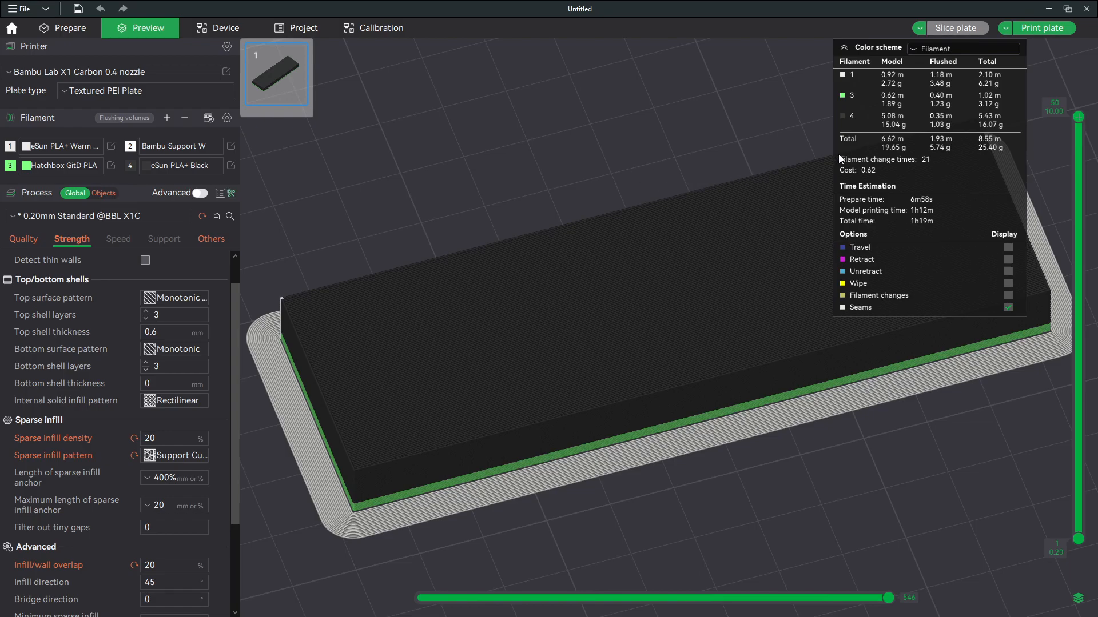
pyautogui.scroll(-2, 1080, 123)
pyautogui.scroll(-1, 1079, 127)
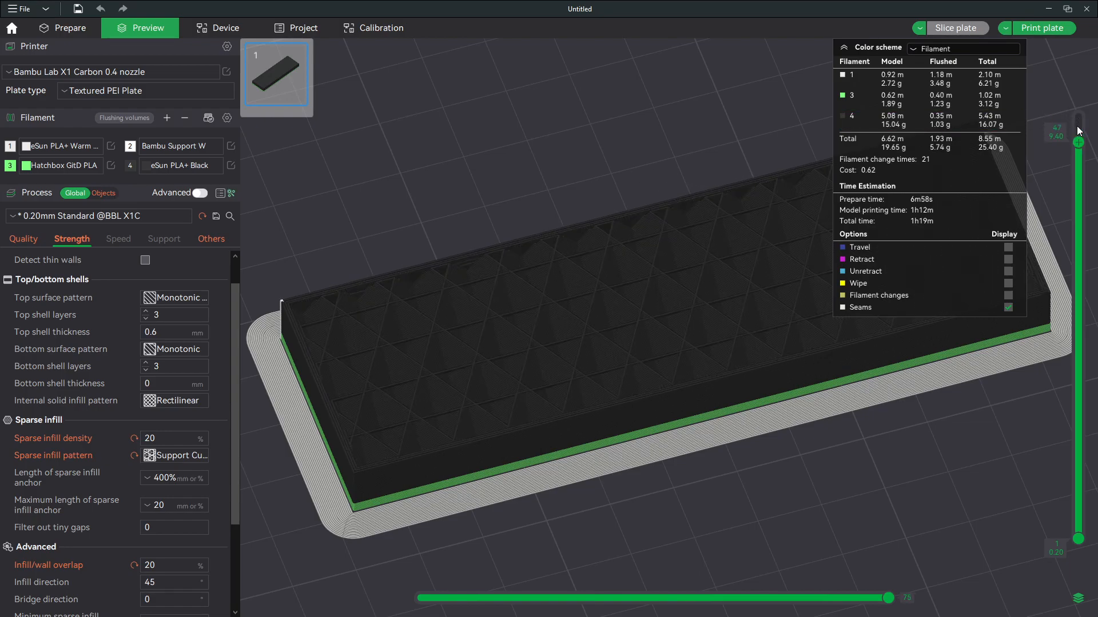
pyautogui.click(937, 49)
pyautogui.scroll(-2, 938, 113)
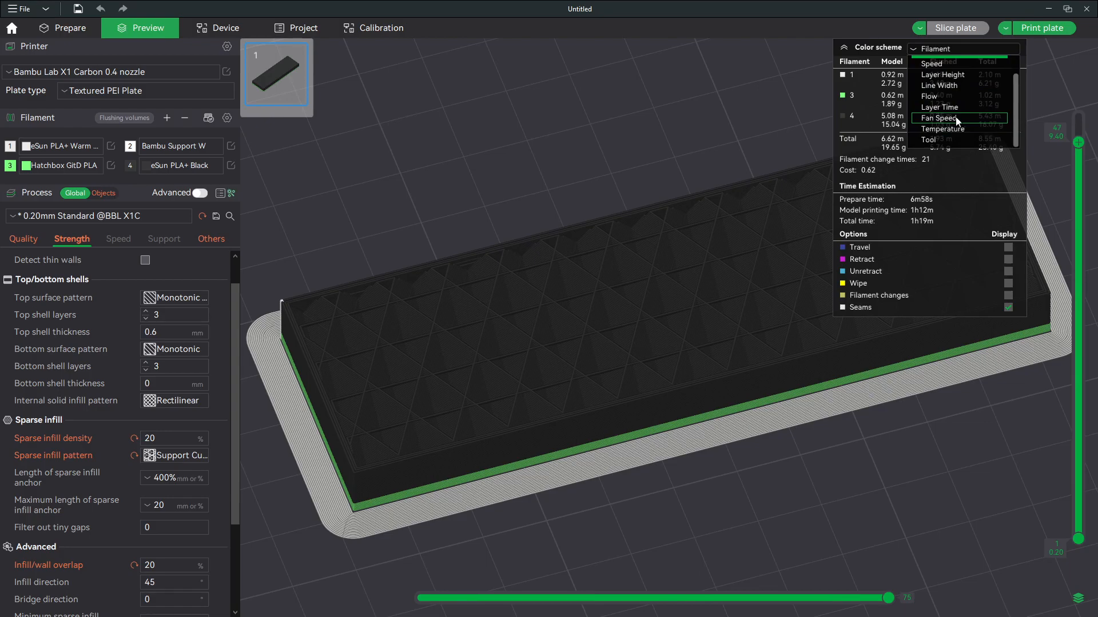
pyautogui.click(962, 64)
pyautogui.moveTo(886, 283); pyautogui.dragTo(855, 122)
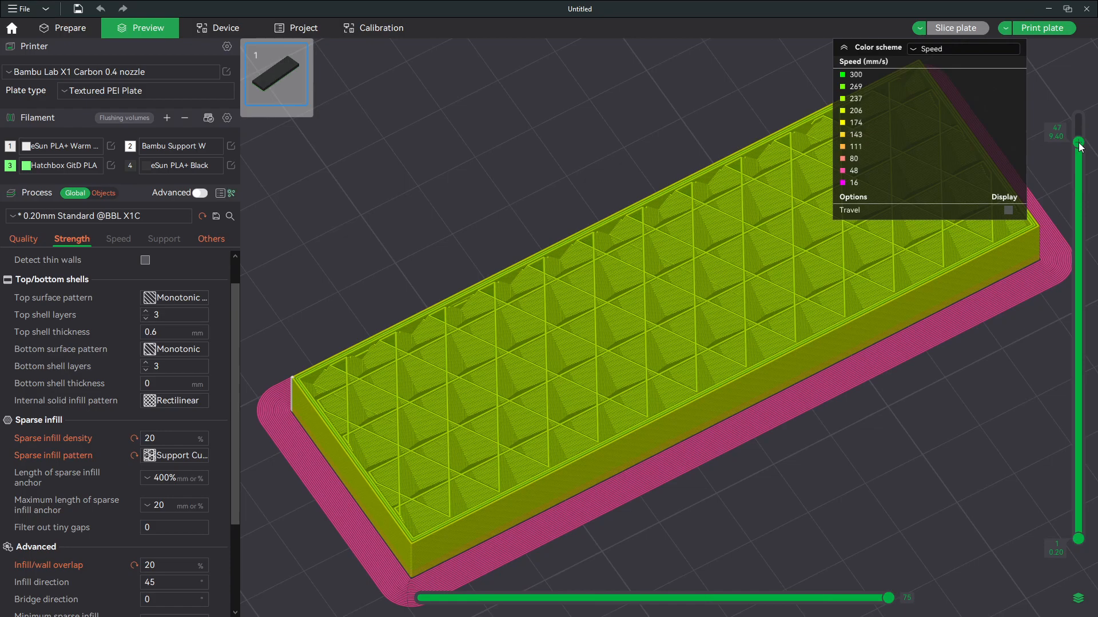
pyautogui.moveTo(1080, 143); pyautogui.dragTo(1079, 133)
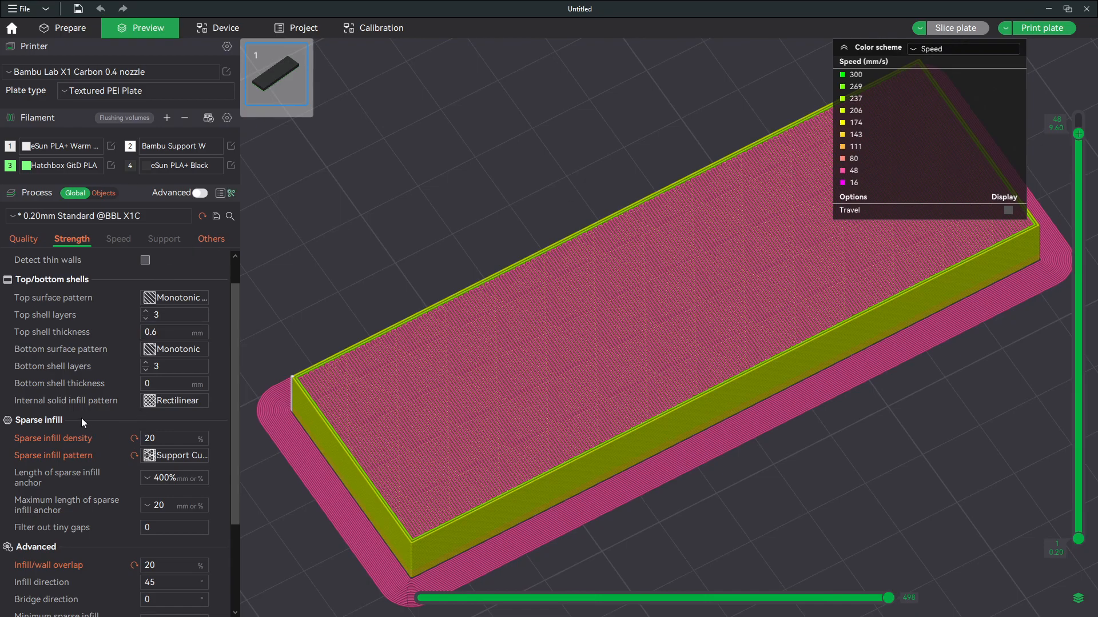
# Set the bridge speed to 200 mm/s in the process settings and reslice the plate.
pyautogui.scroll(-3, 81, 417)
pyautogui.click(117, 239)
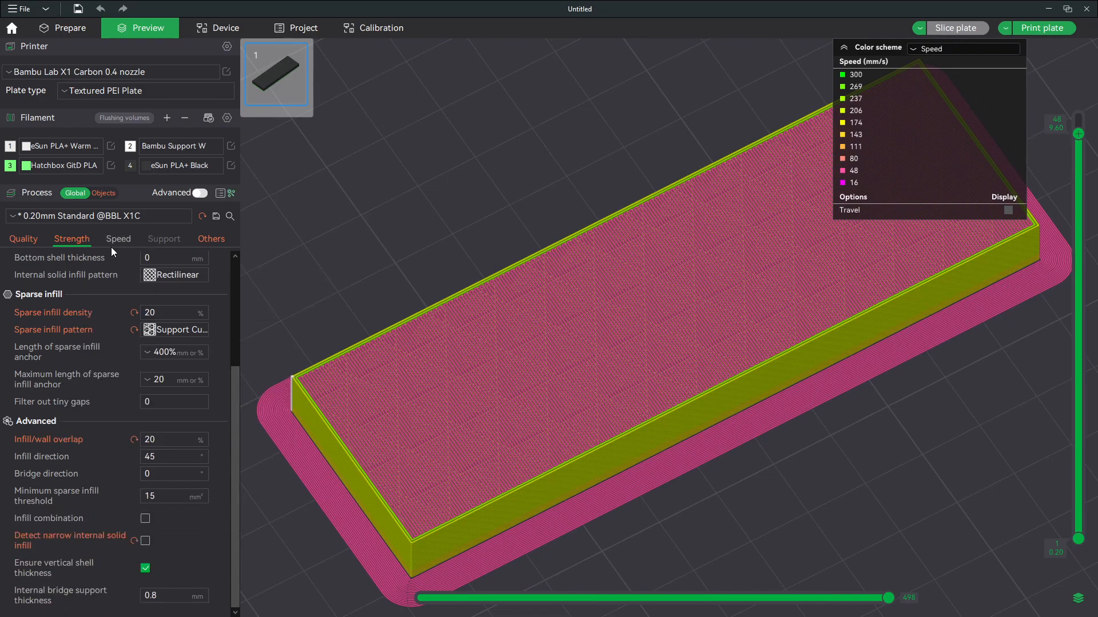
pyautogui.click(106, 426)
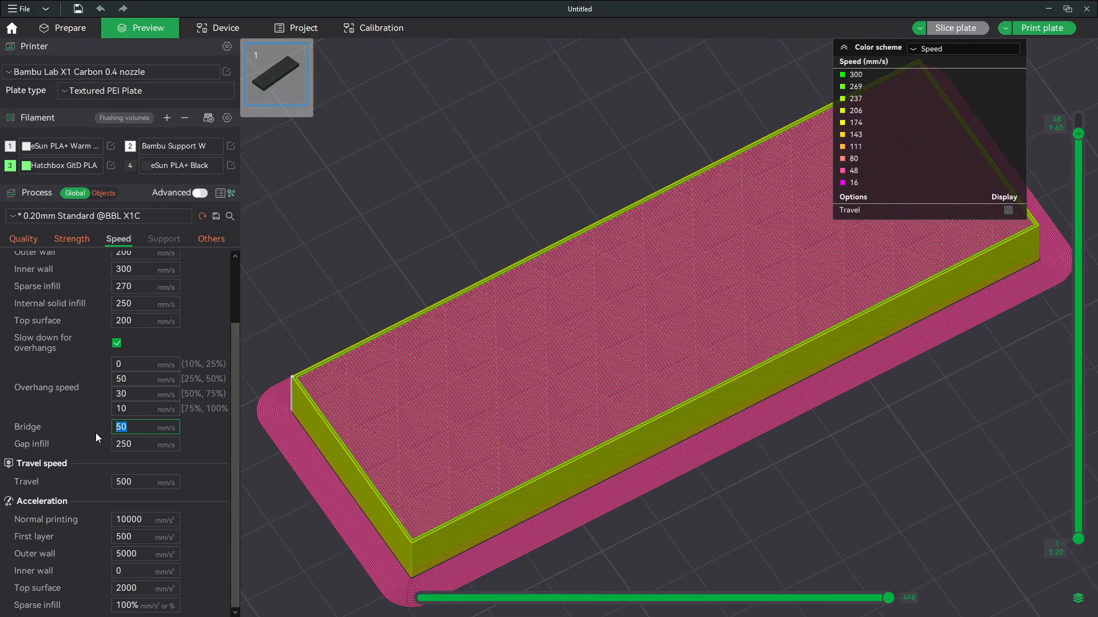
pyautogui.scroll(3, 95, 433)
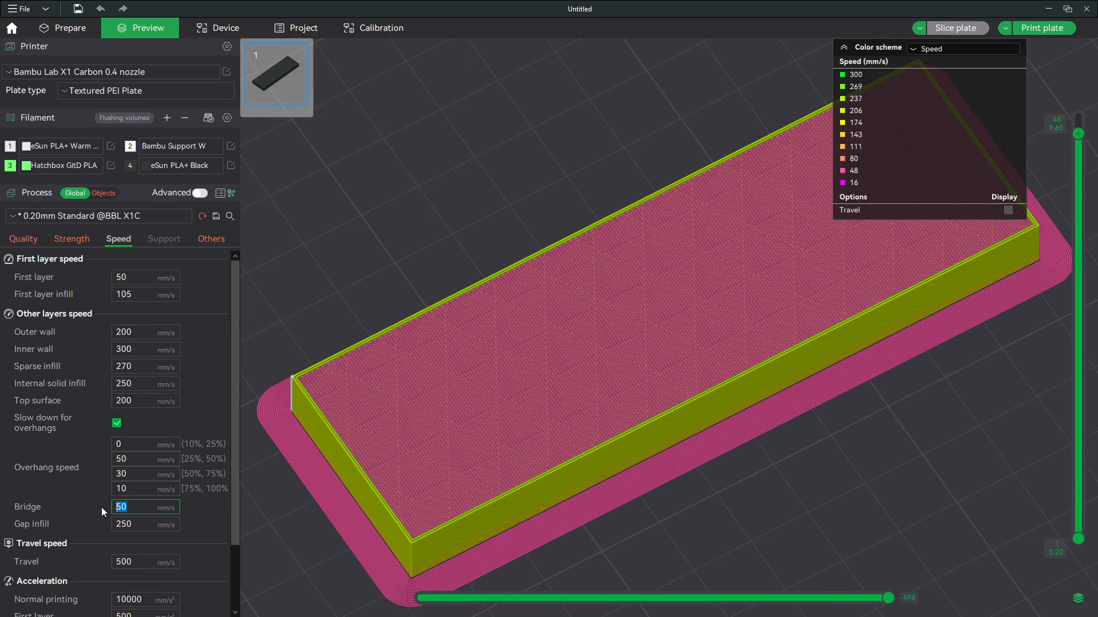
pyautogui.write('200')
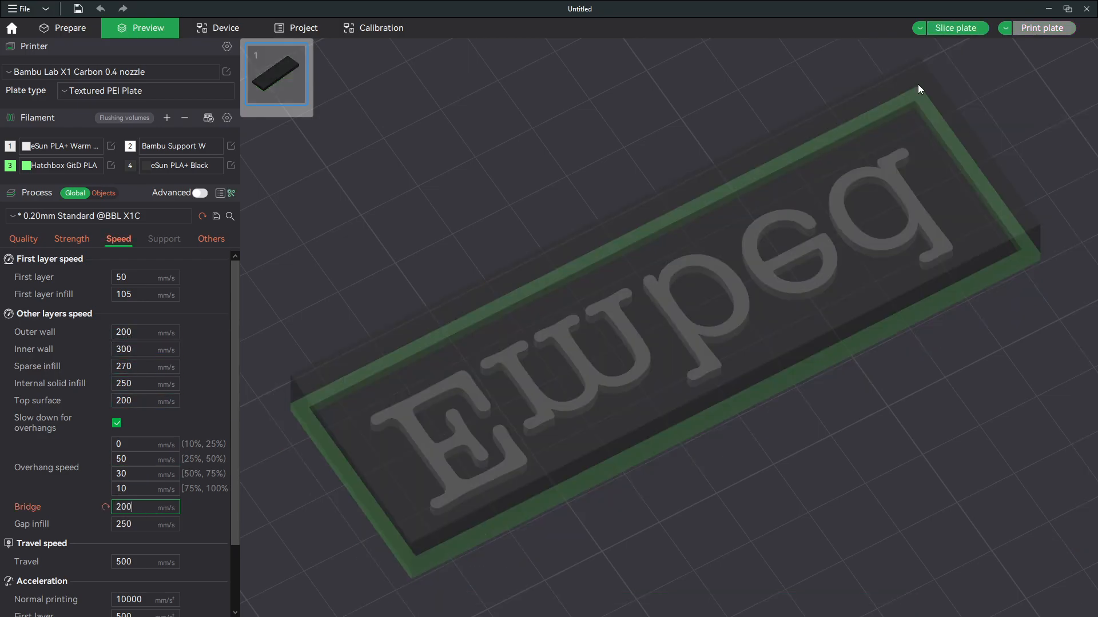
pyautogui.click(952, 27)
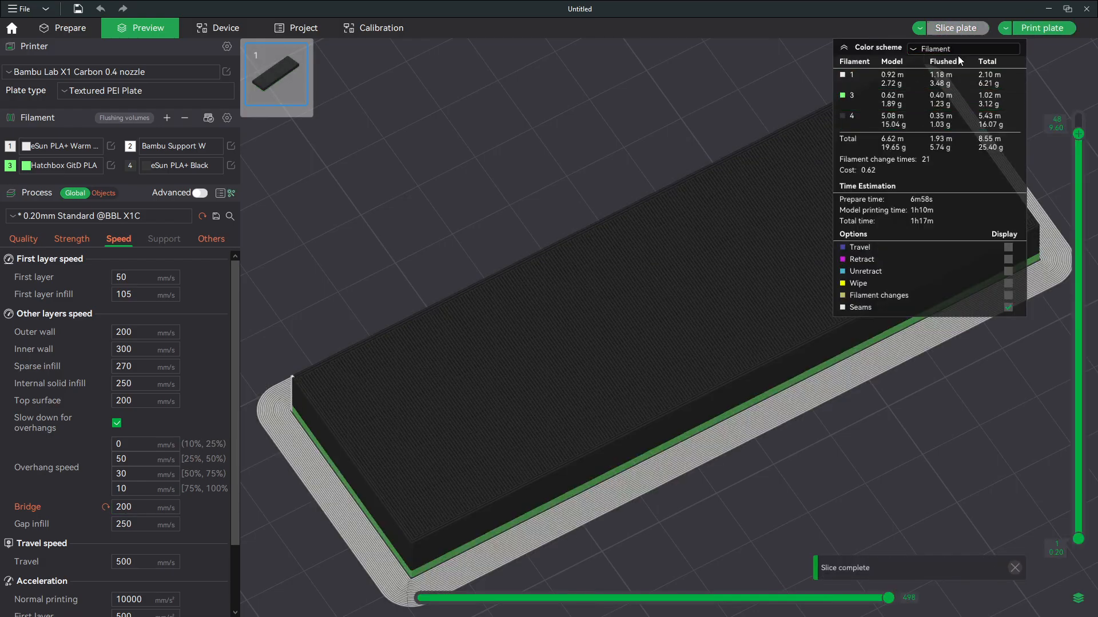
# View layer 48 by line type and by speed, and rewind its toolpath to move 13 to examine the G-code.
pyautogui.click(958, 53)
pyautogui.click(954, 58)
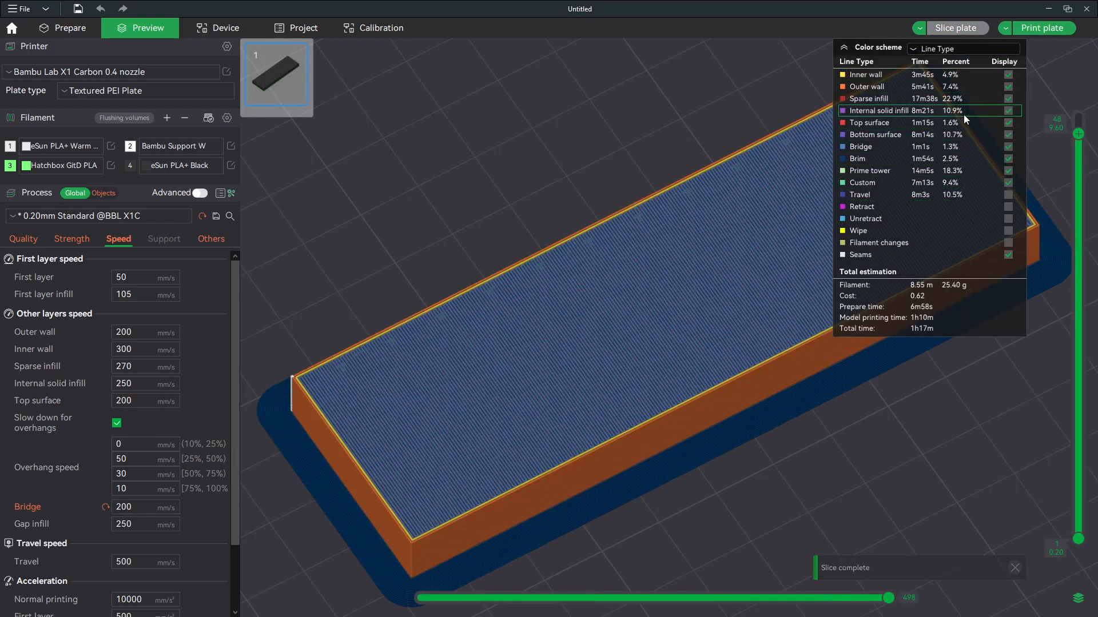
pyautogui.click(965, 54)
pyautogui.click(955, 86)
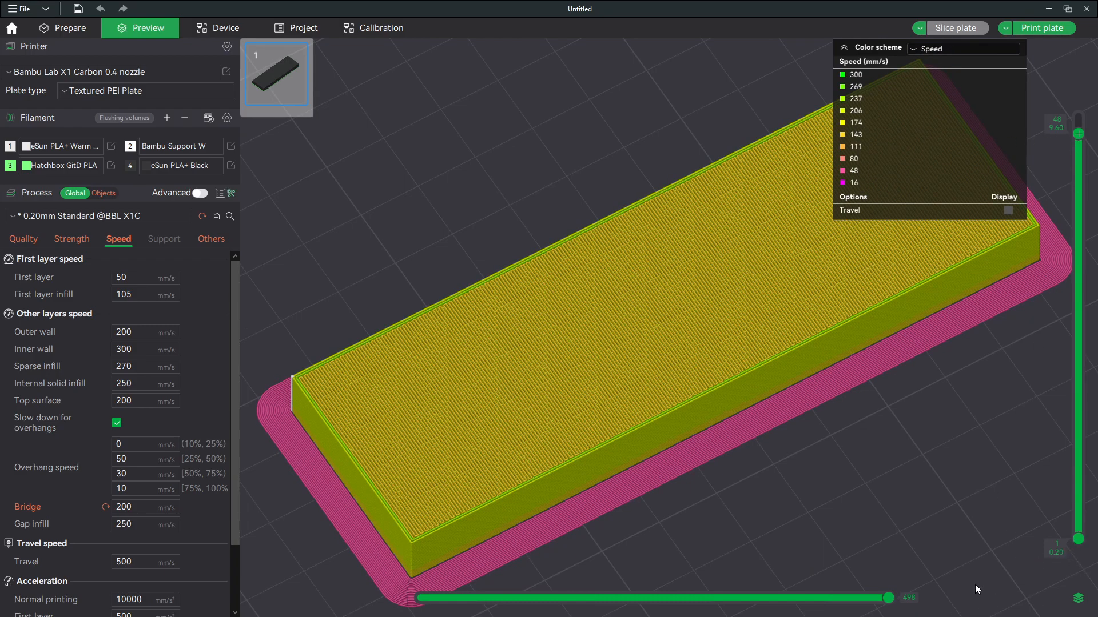
pyautogui.moveTo(888, 598); pyautogui.dragTo(436, 610)
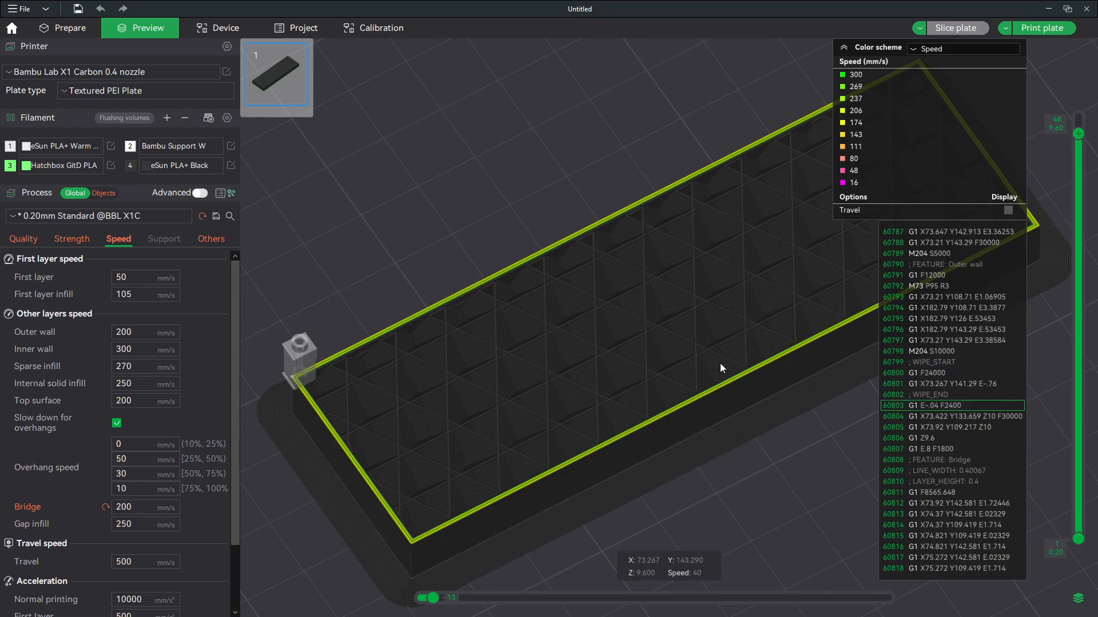
pyautogui.click(938, 50)
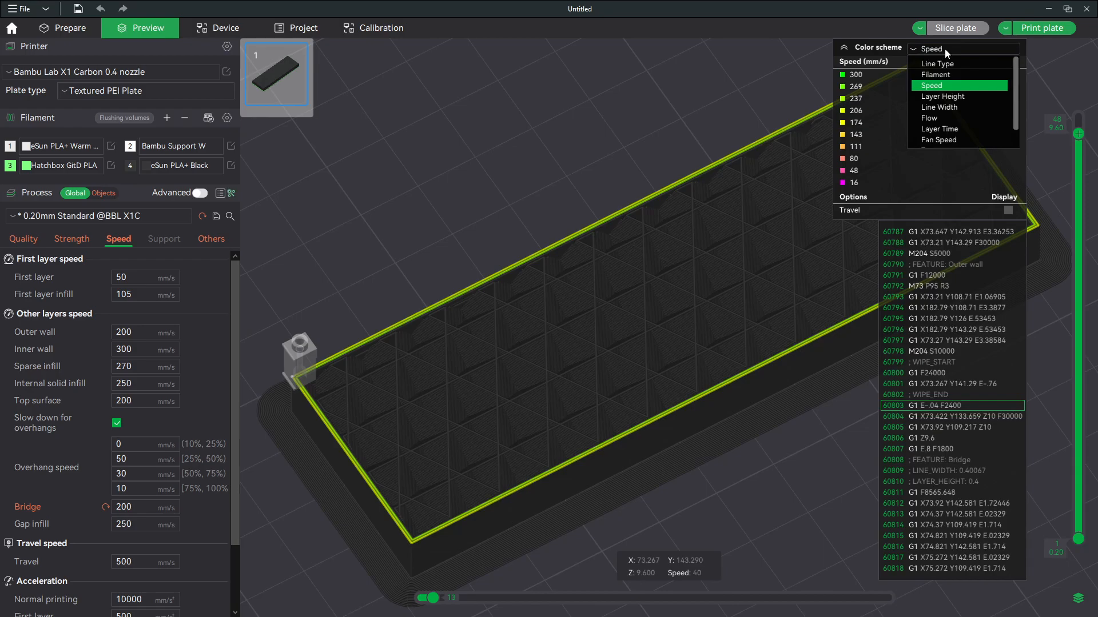
pyautogui.click(435, 598)
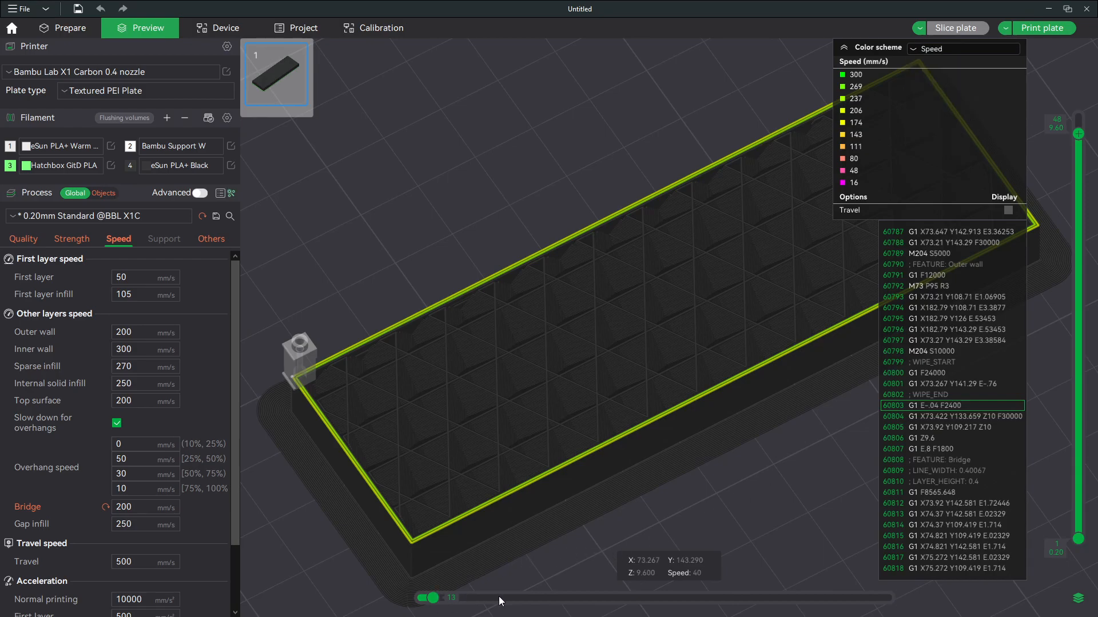
# Advance the layer 48 toolpath to its last move and view the finished layer by speed and by line type.
pyautogui.moveTo(435, 597); pyautogui.dragTo(897, 516)
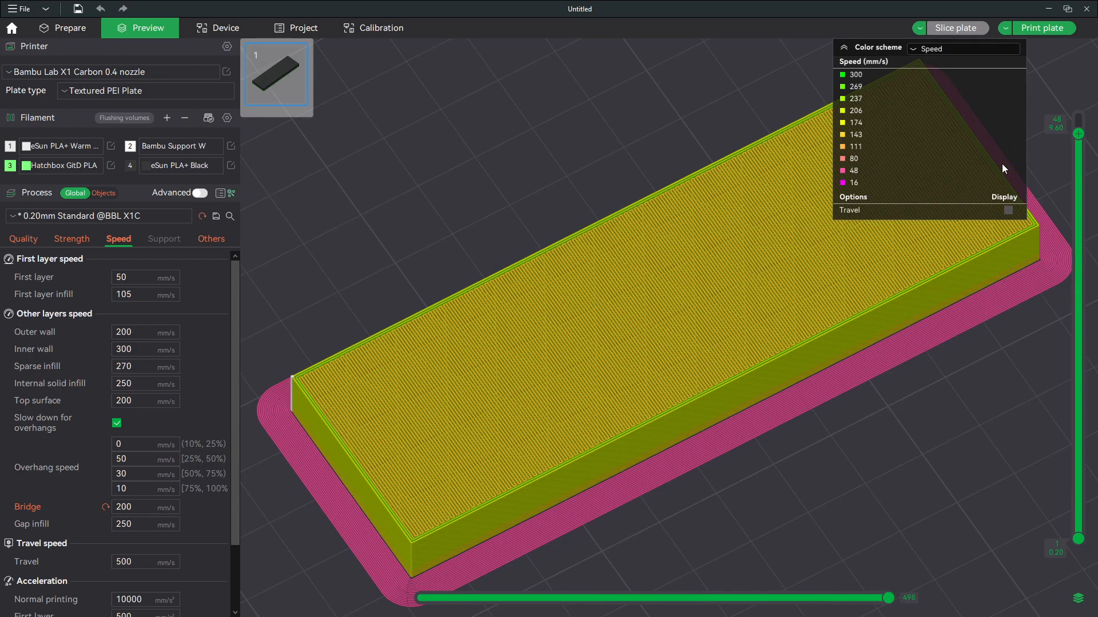
pyautogui.click(948, 49)
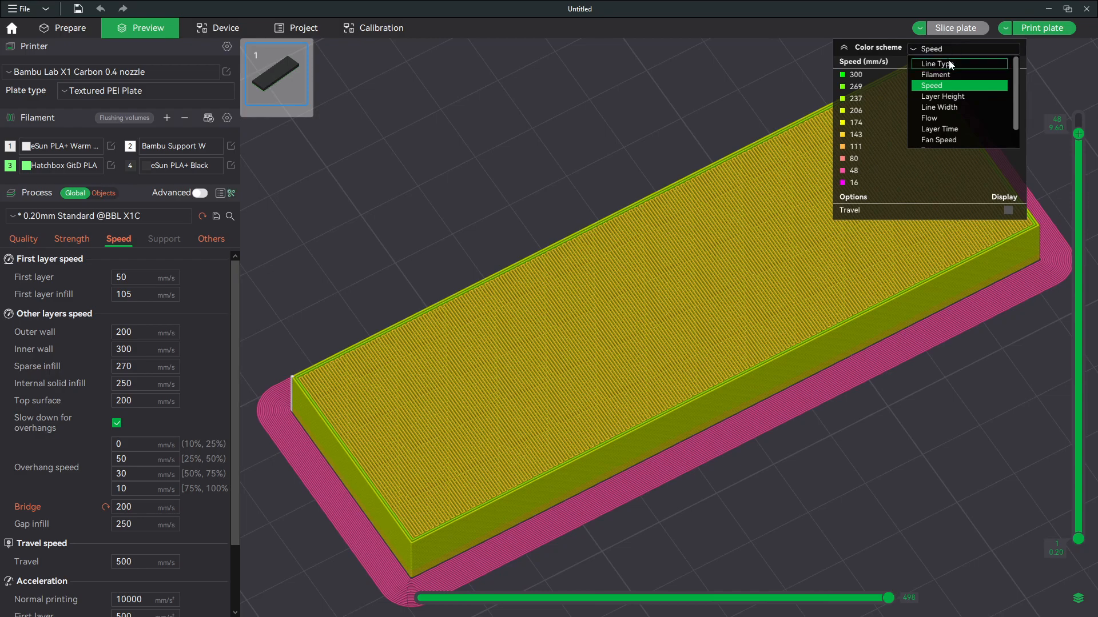
pyautogui.click(949, 63)
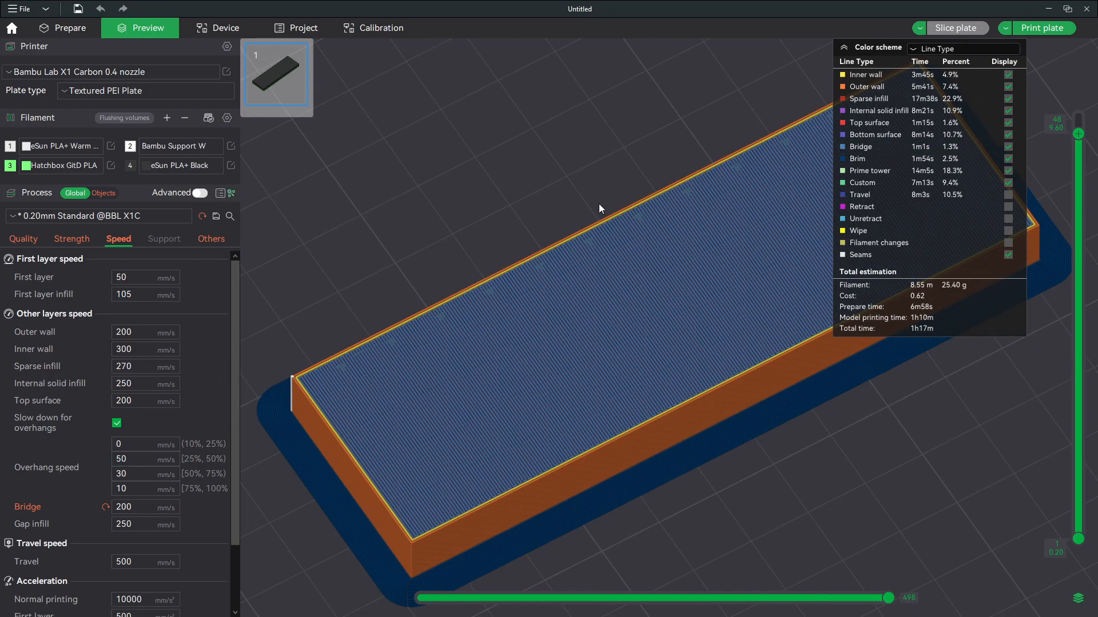
# Reset the bridge speed to its saved 50 mm/s and reslice the plate, viewing layer 47 by line type.
pyautogui.click(105, 507)
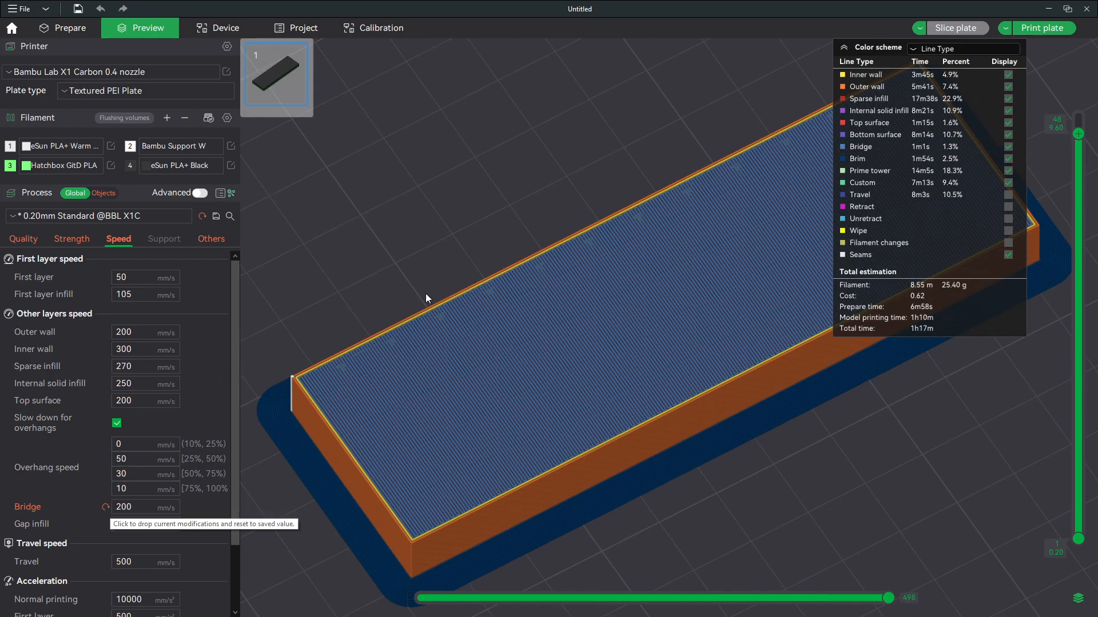
pyautogui.click(966, 33)
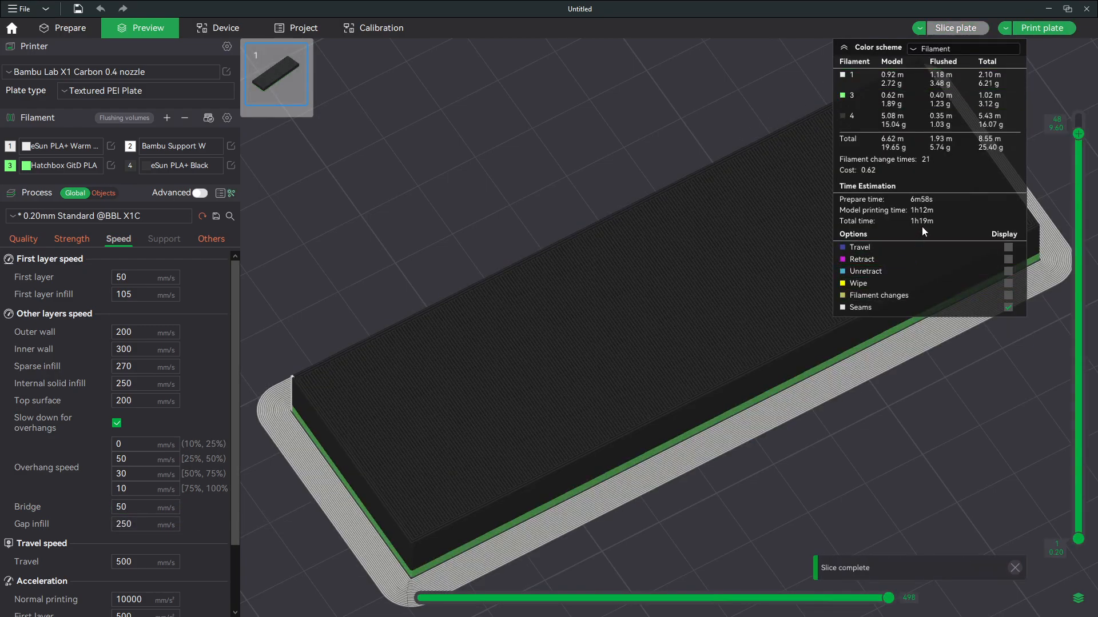
pyautogui.click(960, 51)
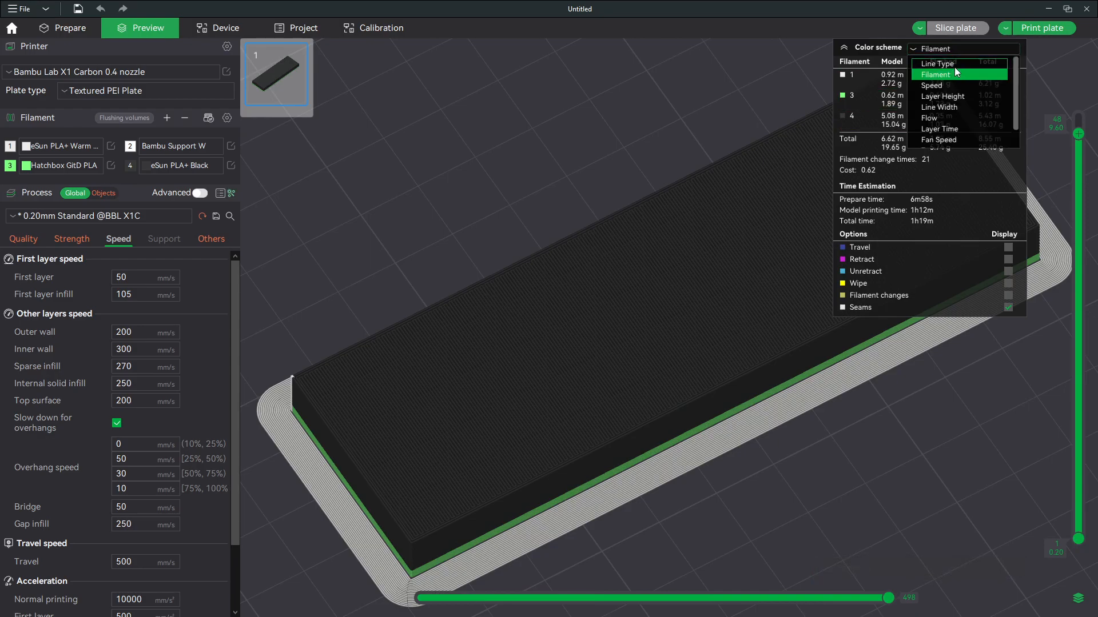
pyautogui.click(953, 63)
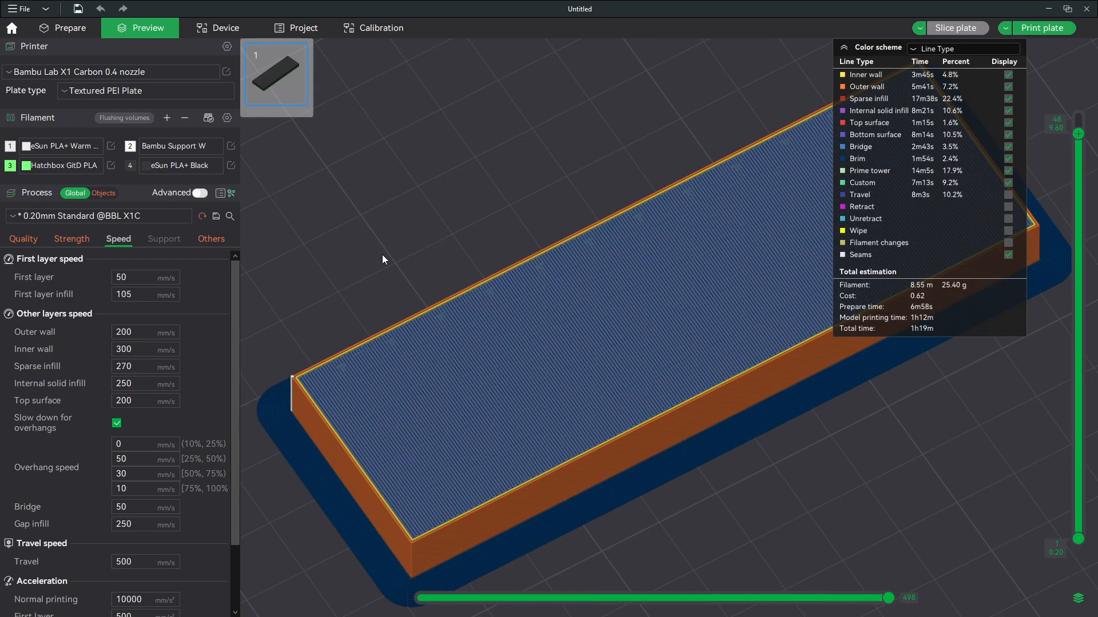
pyautogui.scroll(-1, 1078, 133)
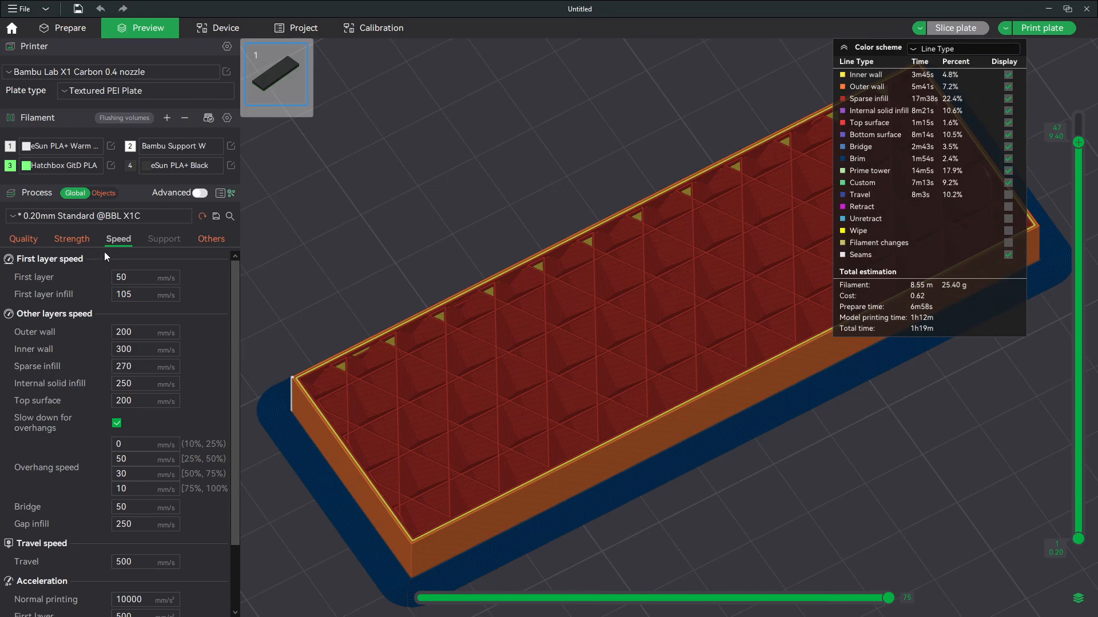
# Set the top shell layers to 4 in the strength settings.
pyautogui.click(84, 241)
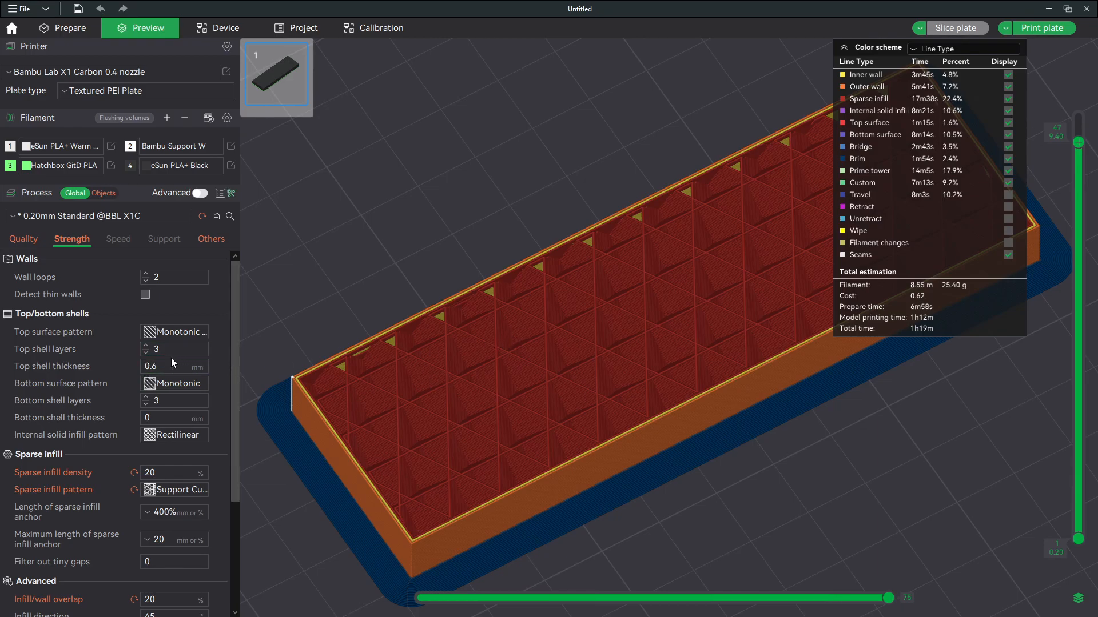
pyautogui.click(147, 344)
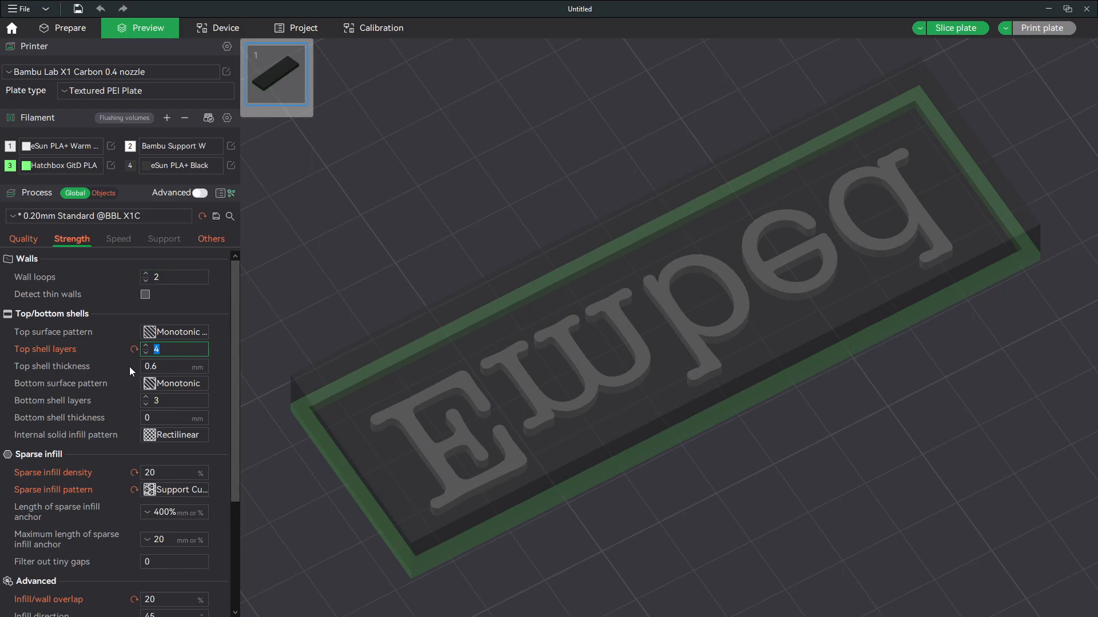
pyautogui.scroll(-1, 129, 370)
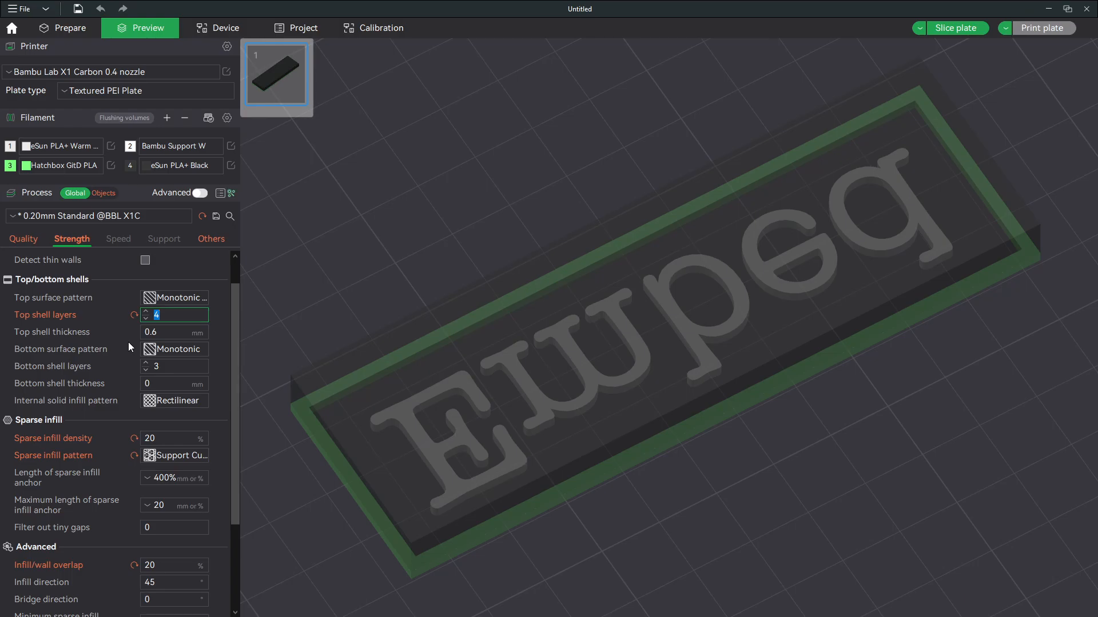
# Set the ironing type to all top surfaces in the quality settings and reslice the plate.
pyautogui.click(18, 239)
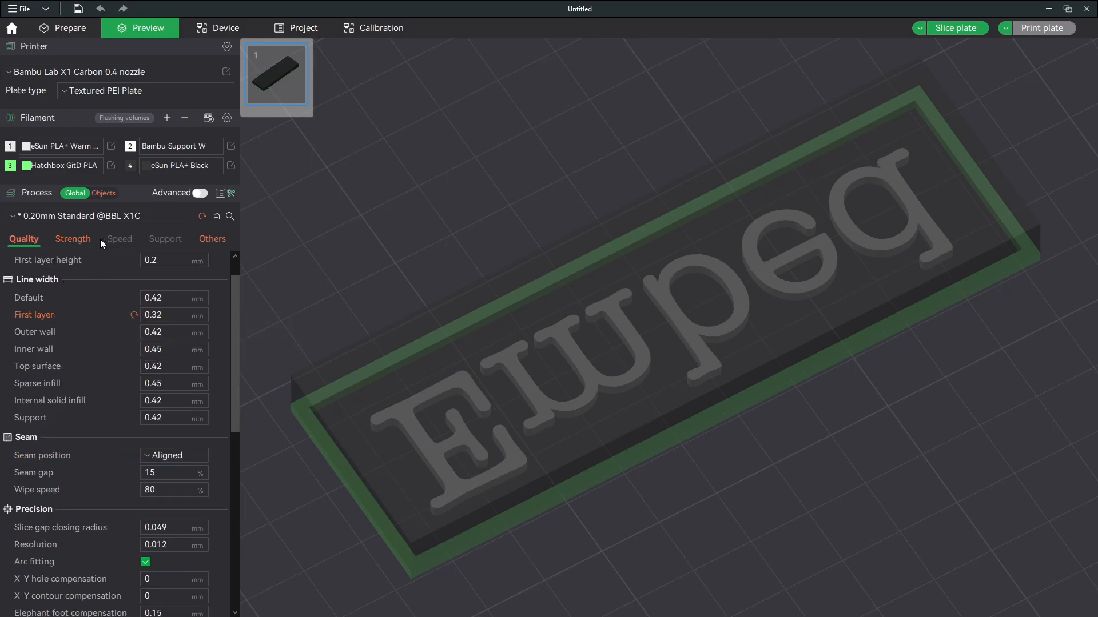
pyautogui.scroll(-5, 81, 340)
pyautogui.click(172, 445)
pyautogui.click(181, 483)
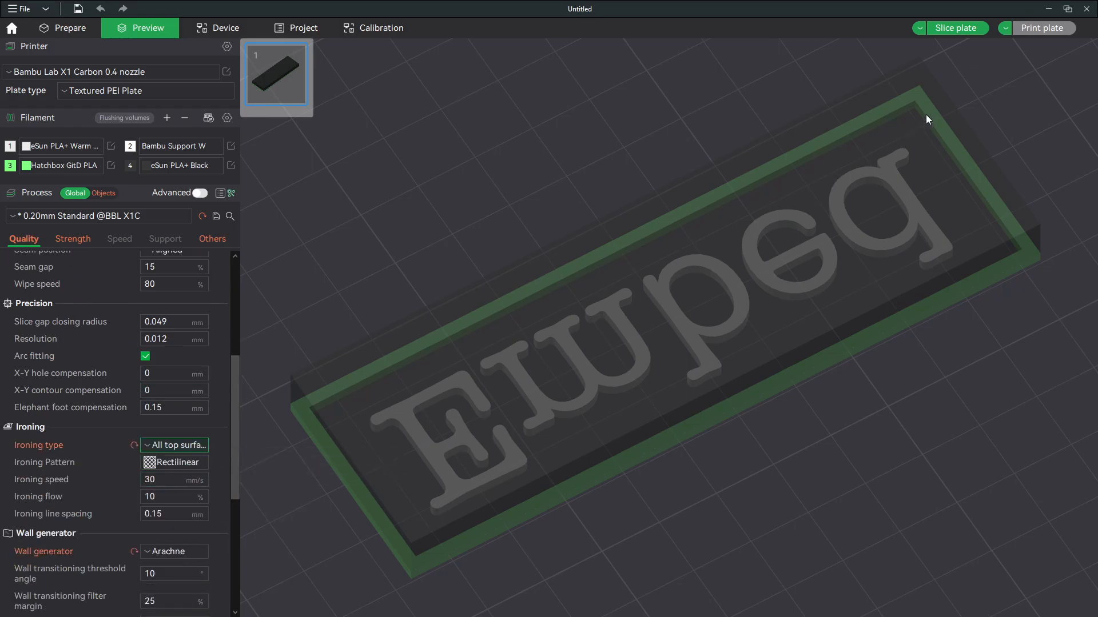
pyautogui.click(952, 31)
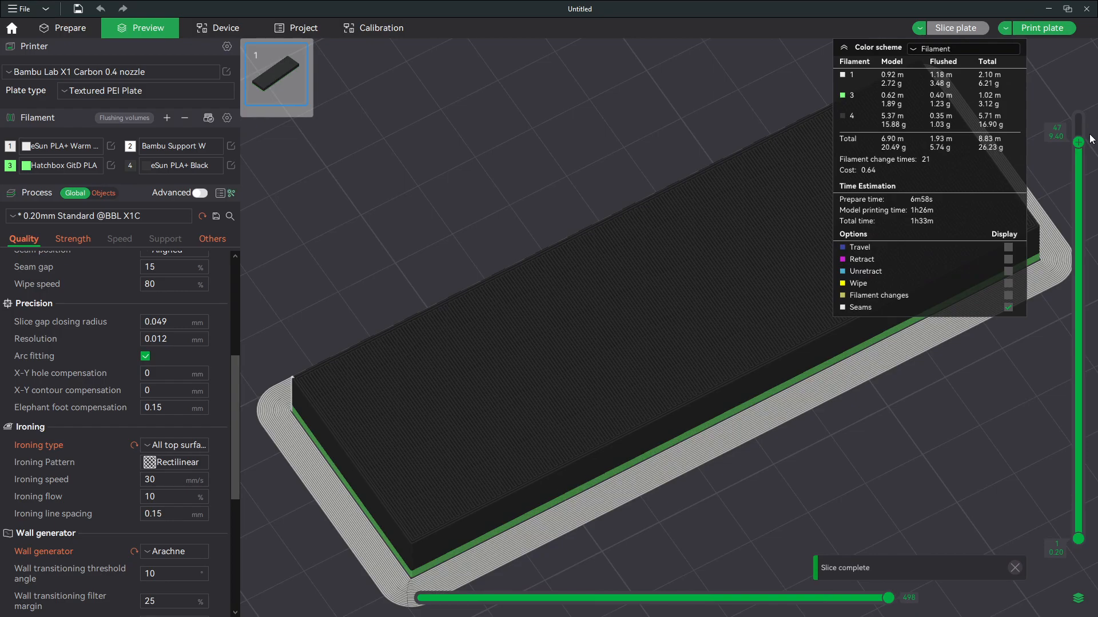
# Examine the block's top layer by line type, comparing it with the ironing lines shown and hidden.
pyautogui.click(985, 43)
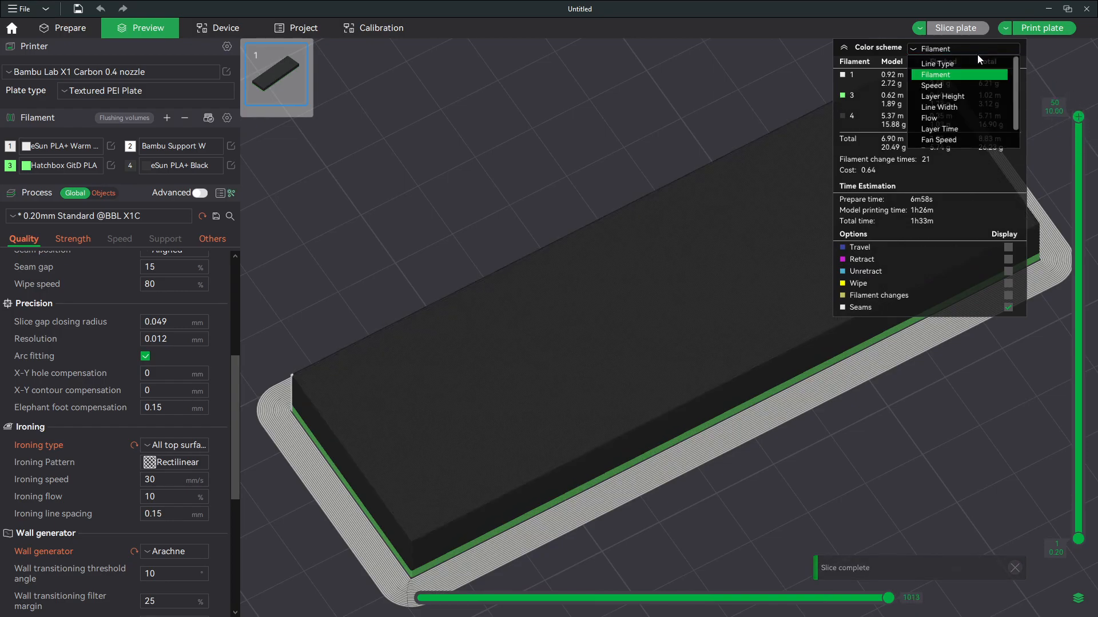
pyautogui.click(975, 60)
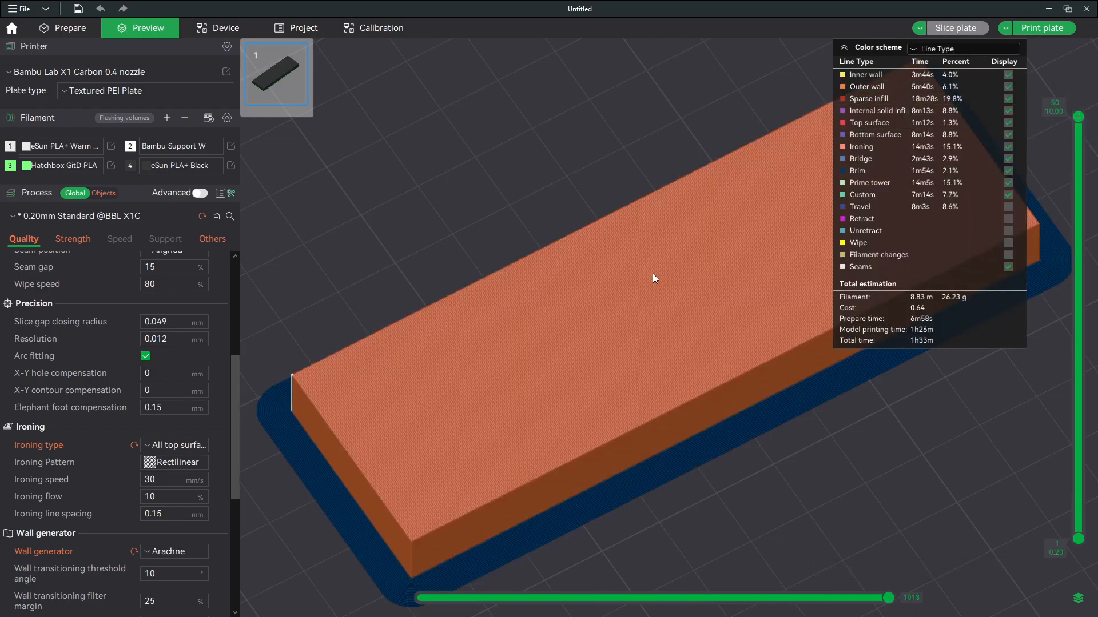
pyautogui.click(909, 145)
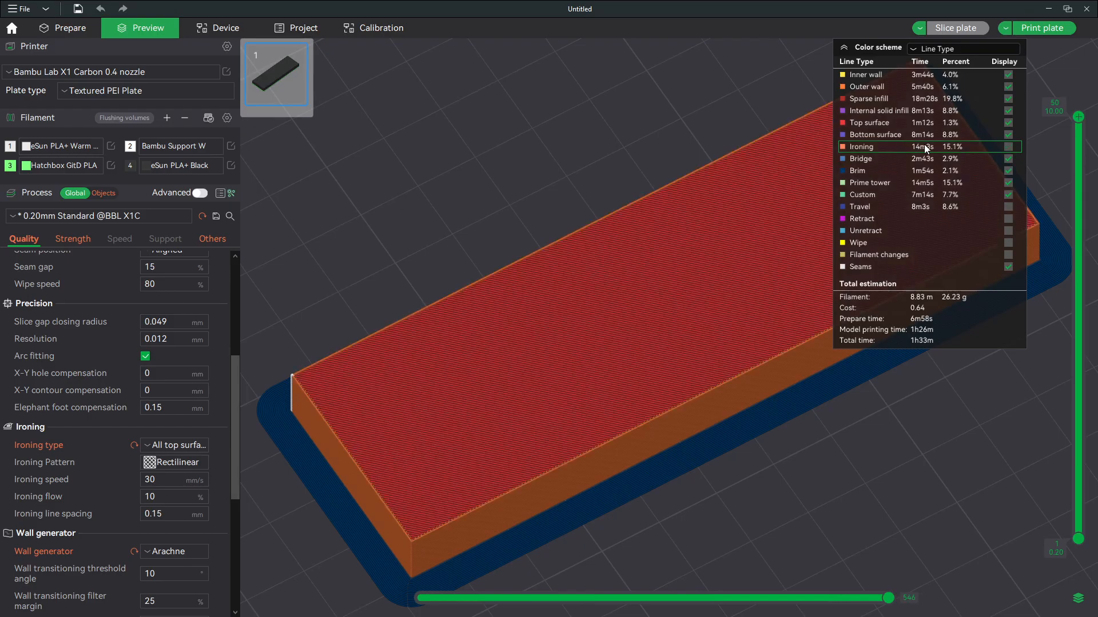
pyautogui.click(904, 146)
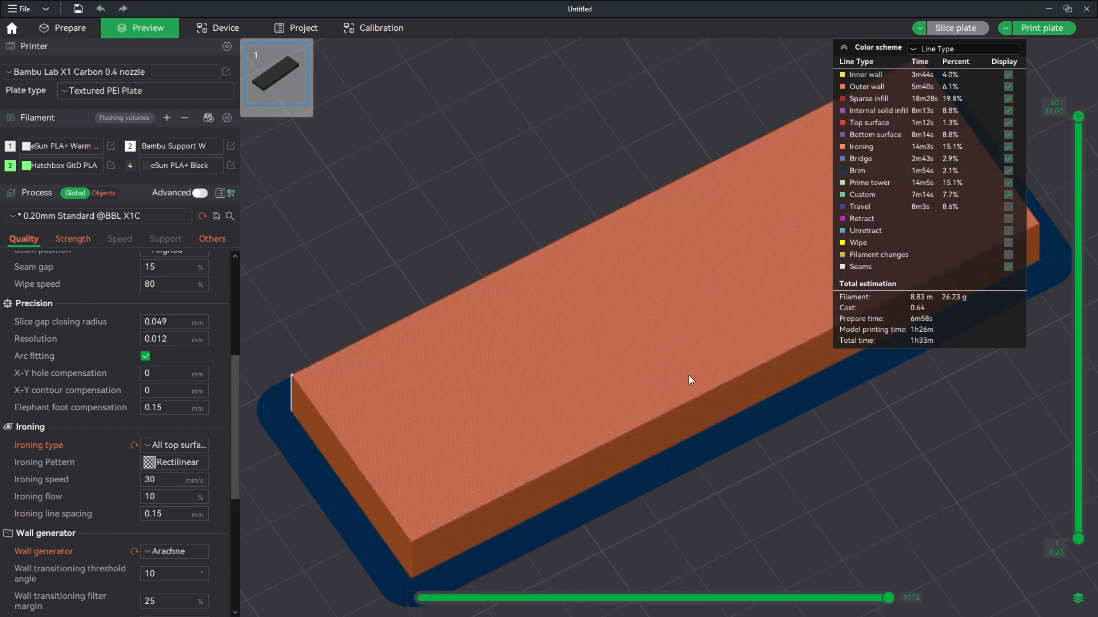
pyautogui.scroll(2, 689, 382)
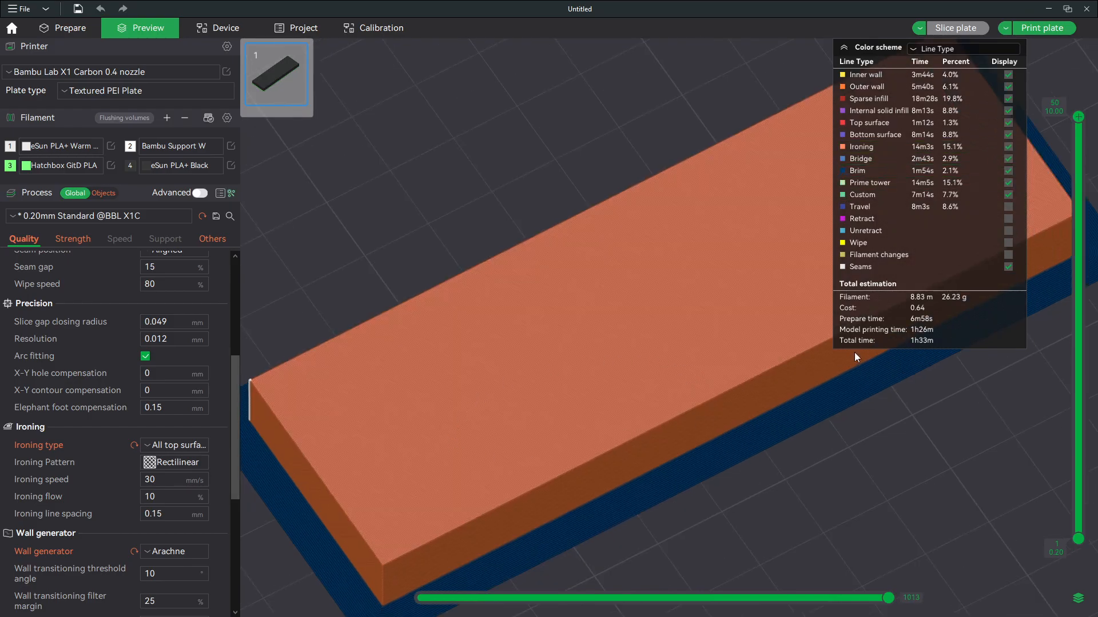
pyautogui.click(909, 146)
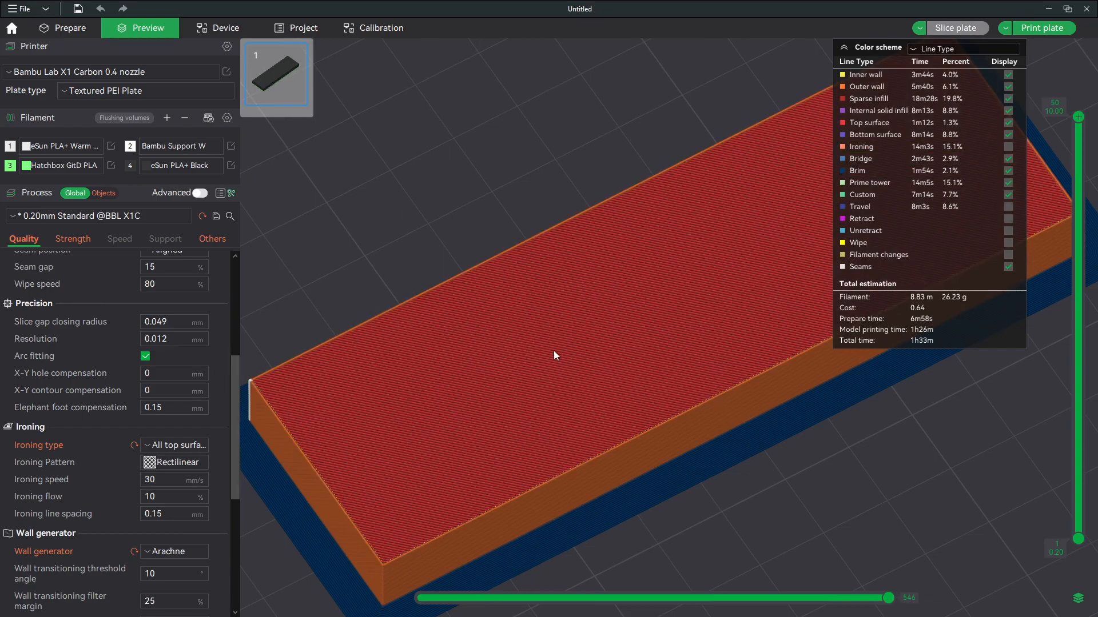
pyautogui.click(860, 147)
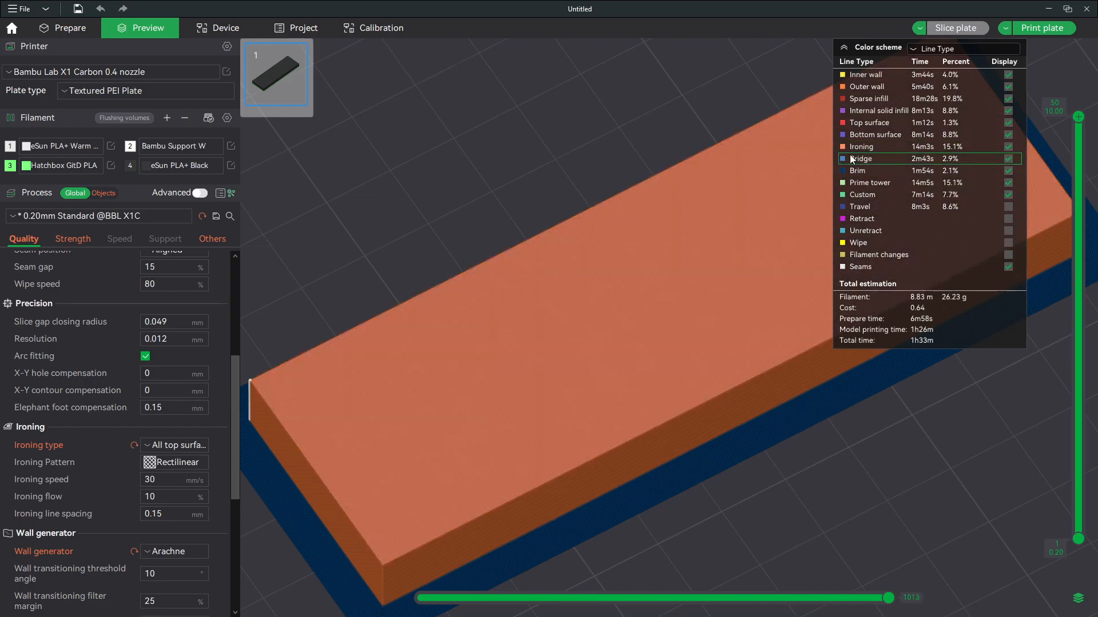
pyautogui.scroll(4, 603, 370)
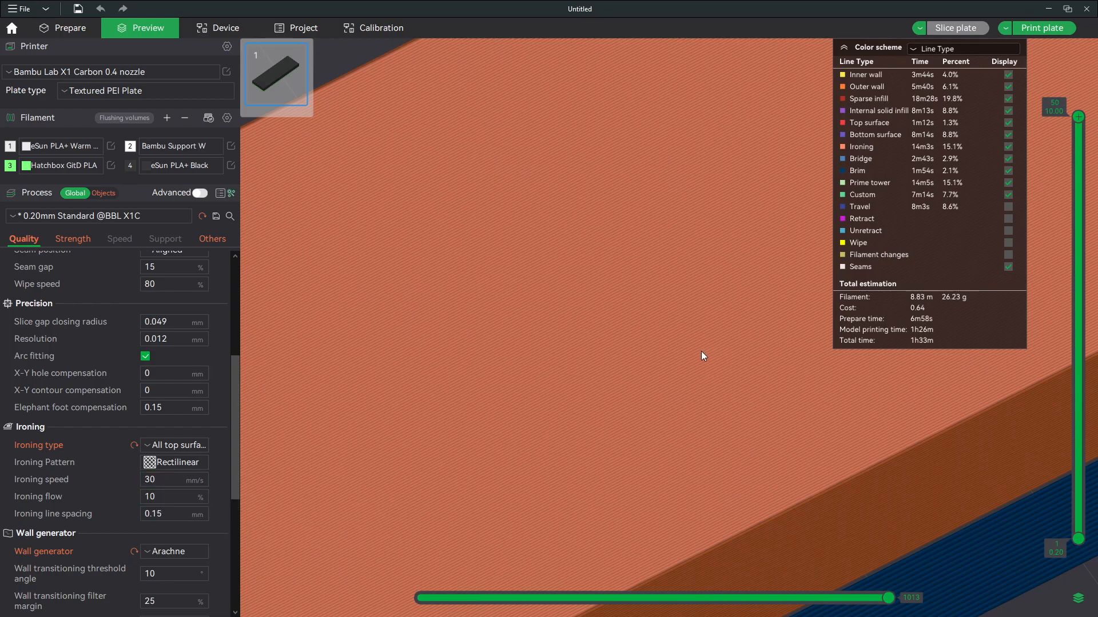
pyautogui.scroll(-6, 701, 351)
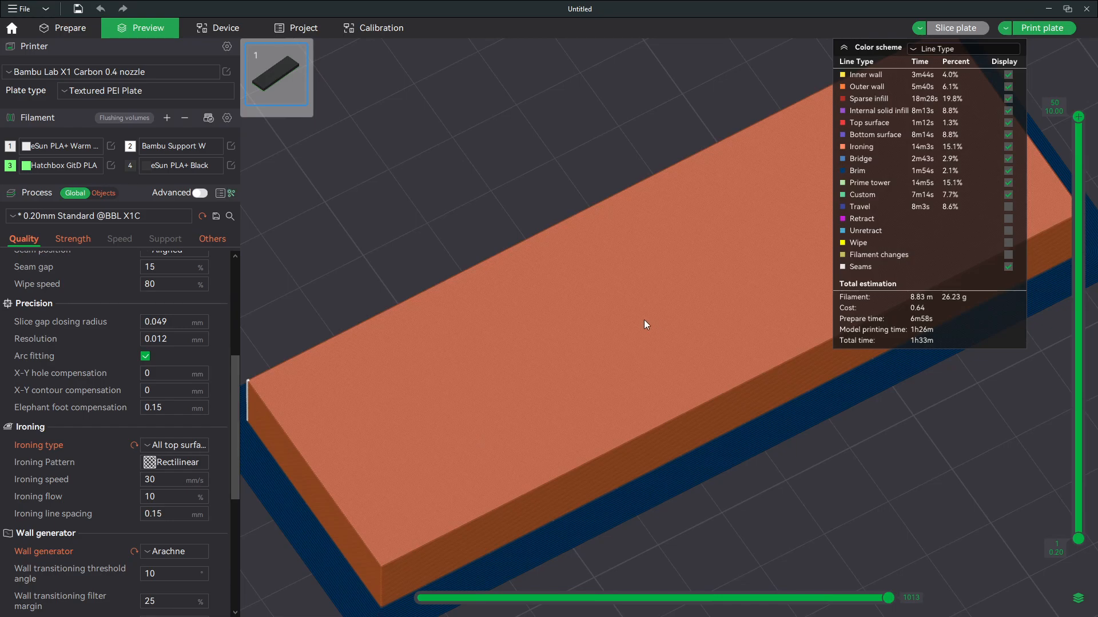
pyautogui.scroll(-5, 616, 344)
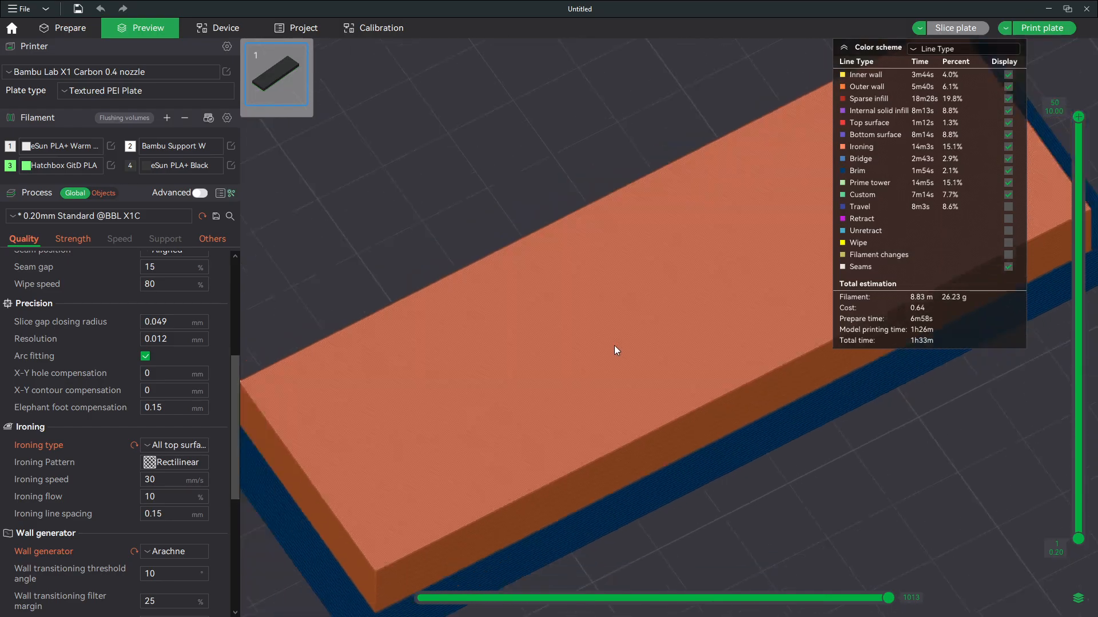
pyautogui.moveTo(661, 423)
pyautogui.mouseDown()
pyautogui.moveTo(640, 339)
pyautogui.moveTo(649, 399)
pyautogui.moveTo(669, 419)
pyautogui.mouseUp()
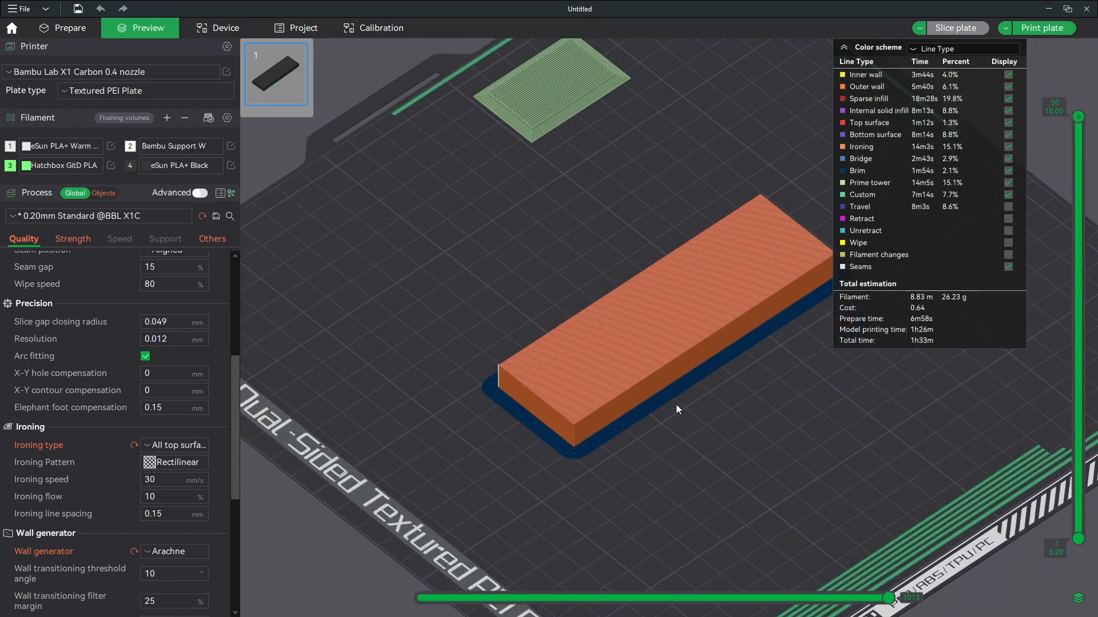